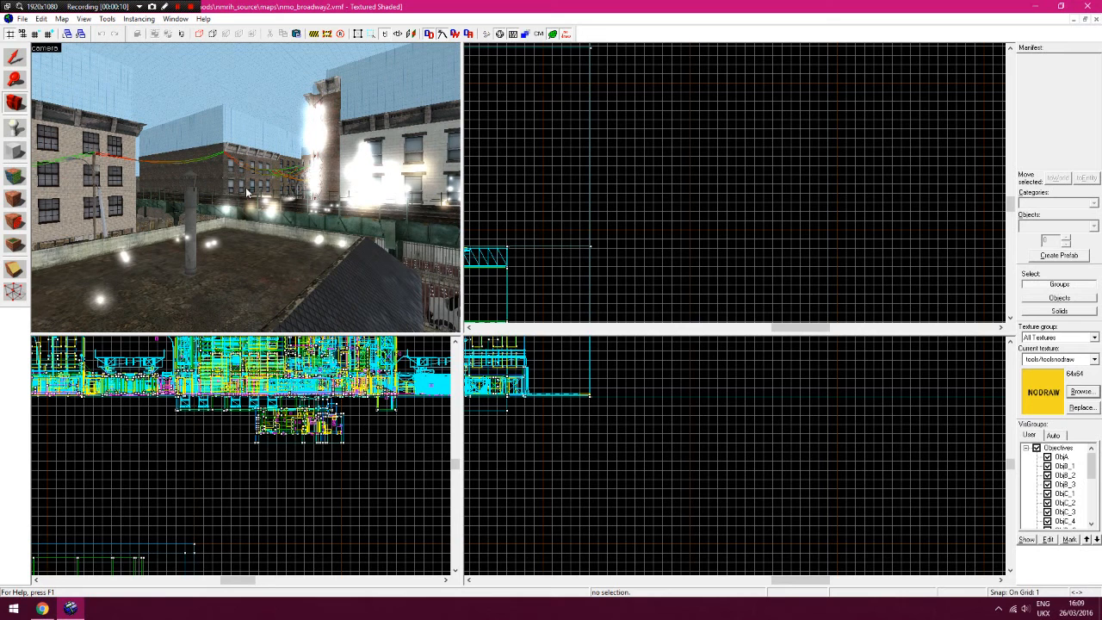
# Fly the camera from the rooftop through the map to the wood-panelled corridor with the opening in its floor
pyautogui.moveTo(225, 187); pyautogui.dragTo(245, 188)
pyautogui.moveTo(115, 113); pyautogui.dragTo(246, 187)
pyautogui.press('w')
pyautogui.press('w')
pyautogui.press('w')
pyautogui.press('w')
pyautogui.press('w')
pyautogui.press('w')
pyautogui.press('w')
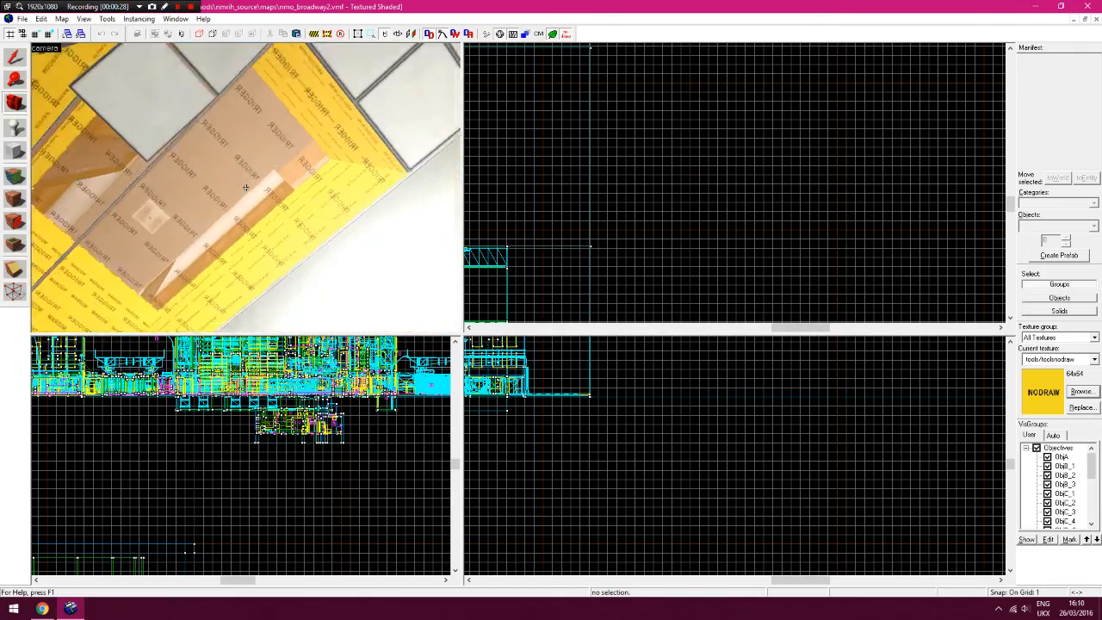
pyautogui.press('w')
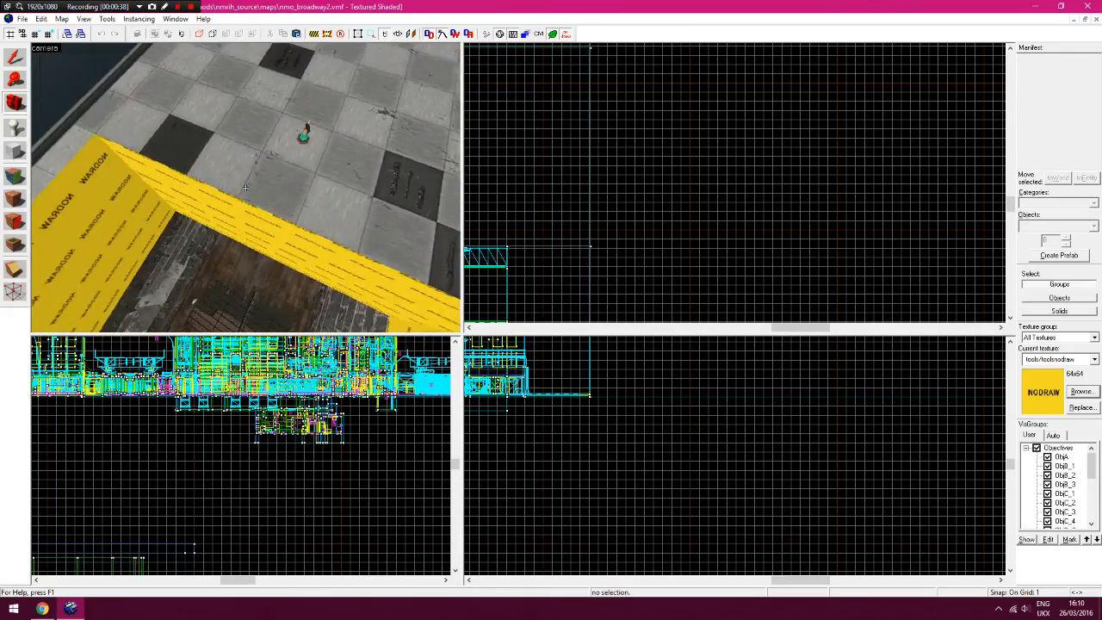
pyautogui.press('w')
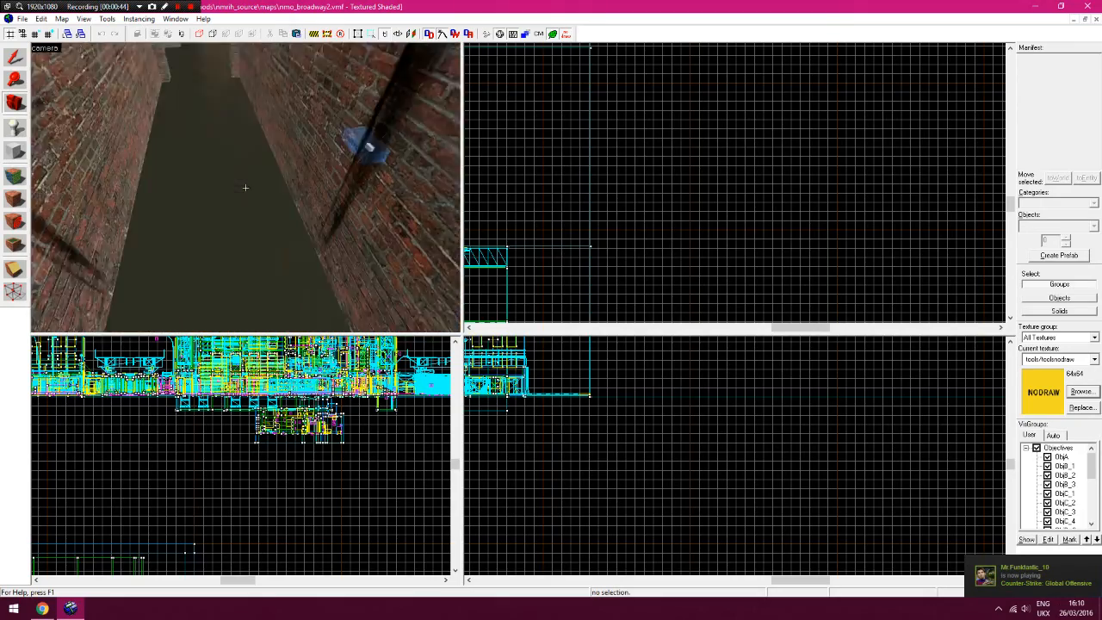
pyautogui.press('w')
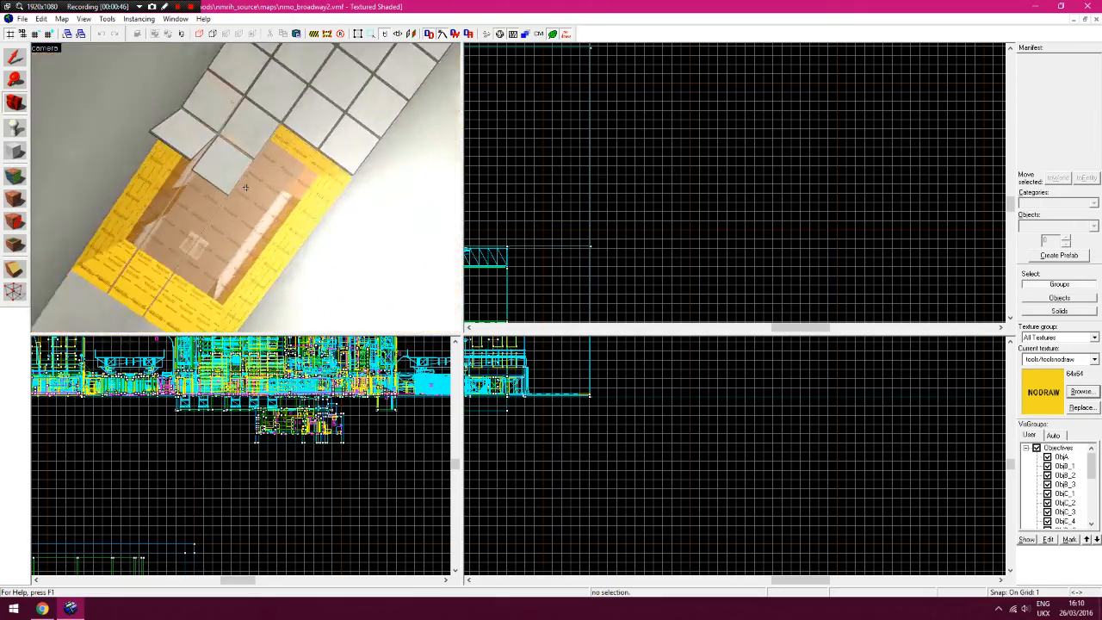
pyautogui.press('w')
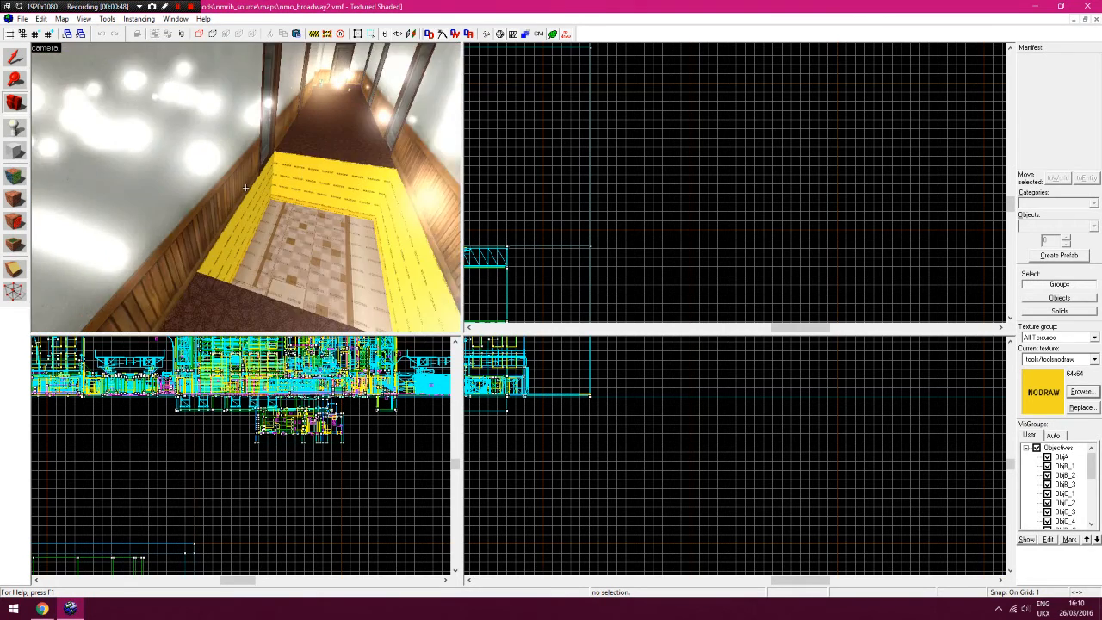
# Examine the map layout in the top and front views to locate the building containing the corridor
pyautogui.click(19, 78)
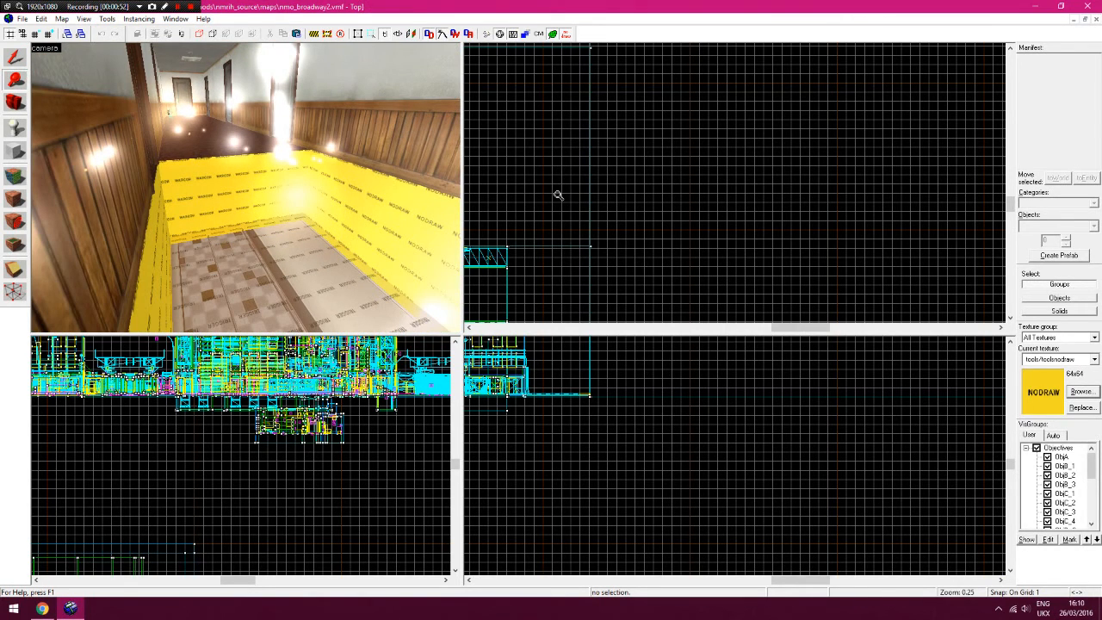
pyautogui.press('Left')
pyautogui.press('Left')
pyautogui.press('Down')
pyautogui.press('Left')
pyautogui.scroll(-1, 615, 177)
pyautogui.press('Left')
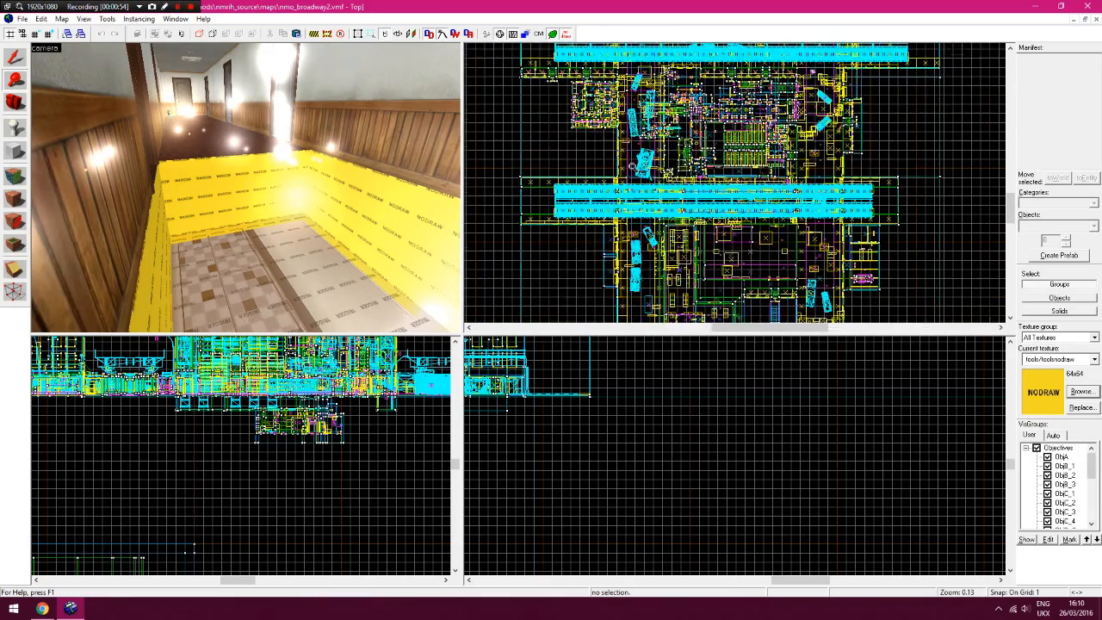
pyautogui.press('Up')
pyautogui.press('Up')
pyautogui.scroll(1, 720, 208)
pyautogui.press('Down')
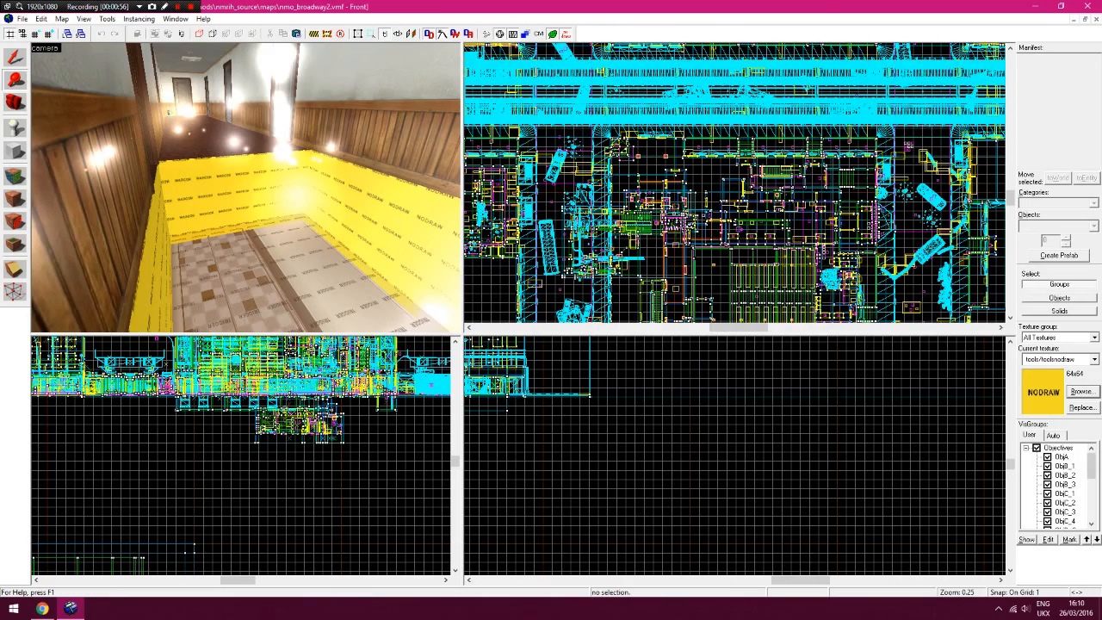
pyautogui.press('Up')
pyautogui.scroll(1, 234, 391)
pyautogui.scroll(-1, 215, 401)
pyautogui.press('Left')
pyautogui.press('Left')
pyautogui.press('Right')
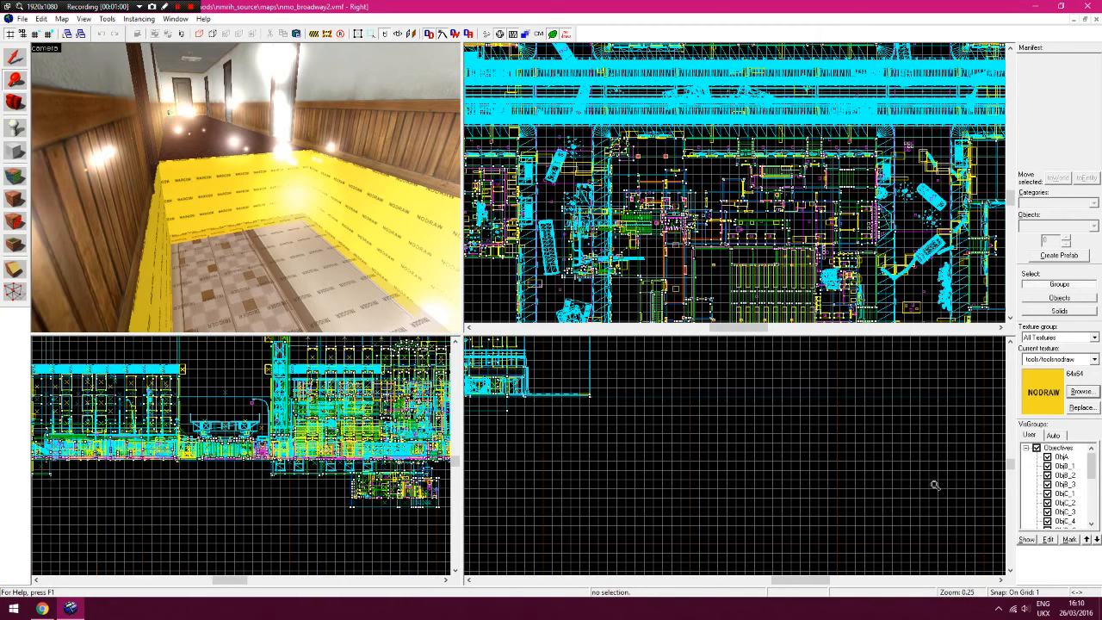
pyautogui.click(1055, 436)
pyautogui.click(1033, 435)
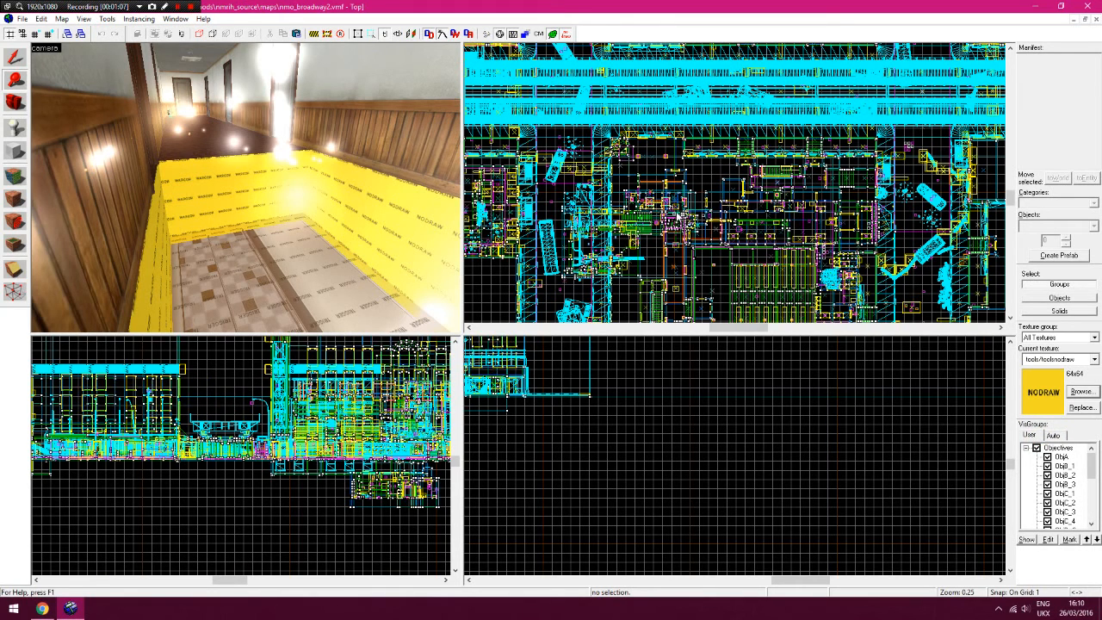
pyautogui.scroll(-1, 677, 203)
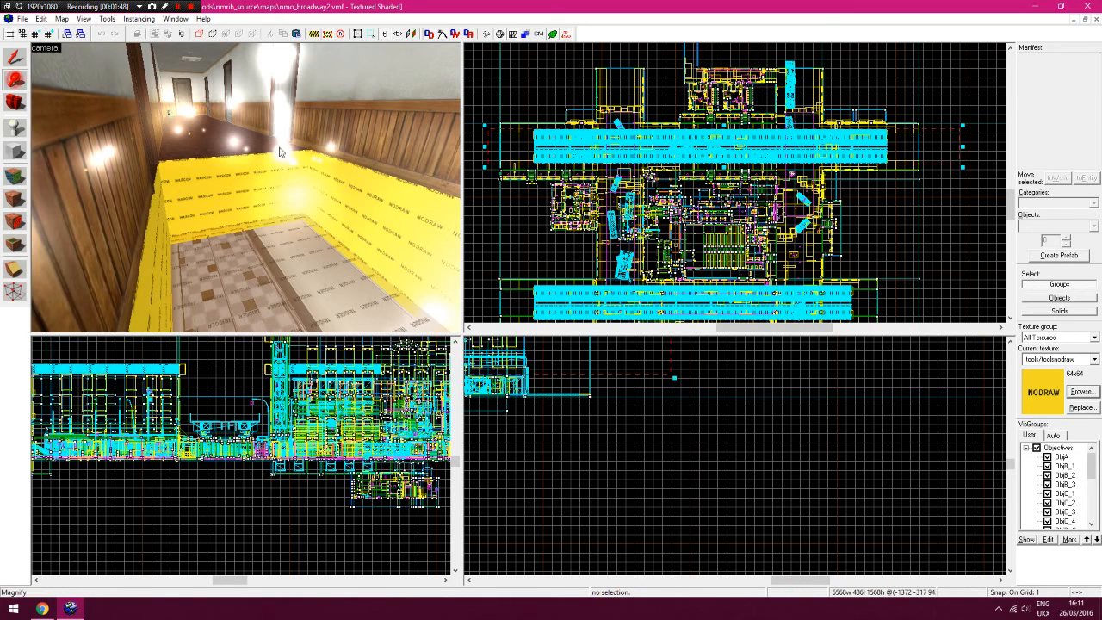
pyautogui.scroll(2, 681, 214)
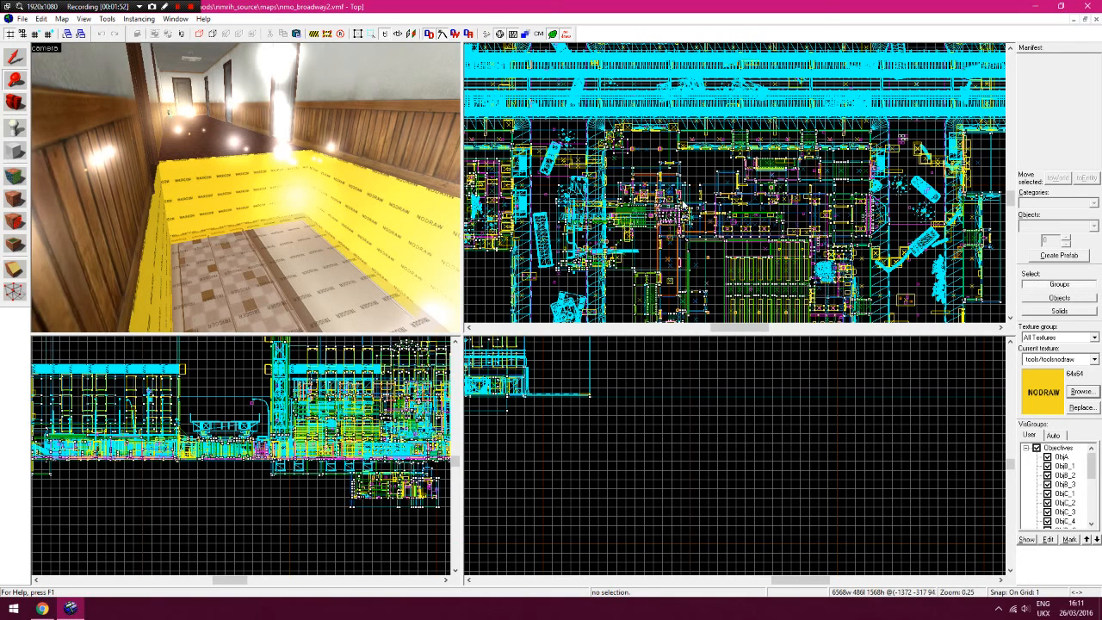
pyautogui.scroll(-2, 683, 210)
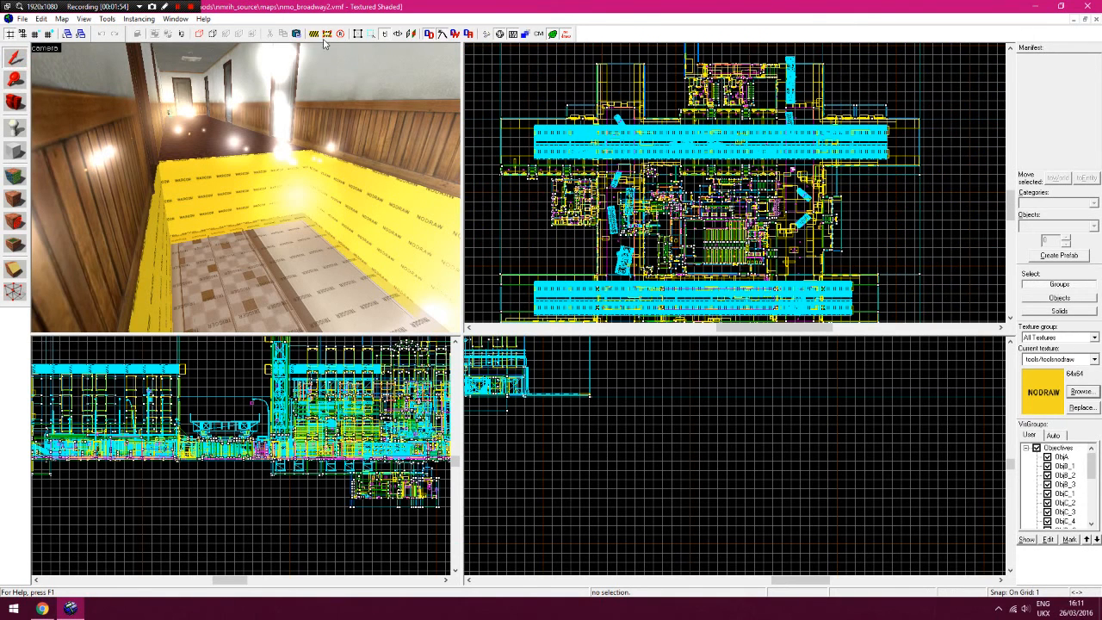
# Shrink the cordon bounds in the top view to 272 by 950 units around the corridor and enable the cordon
pyautogui.moveTo(488, 166); pyautogui.dragTo(667, 258)
pyautogui.moveTo(964, 126); pyautogui.dragTo(683, 180)
pyautogui.scroll(3, 387, 417)
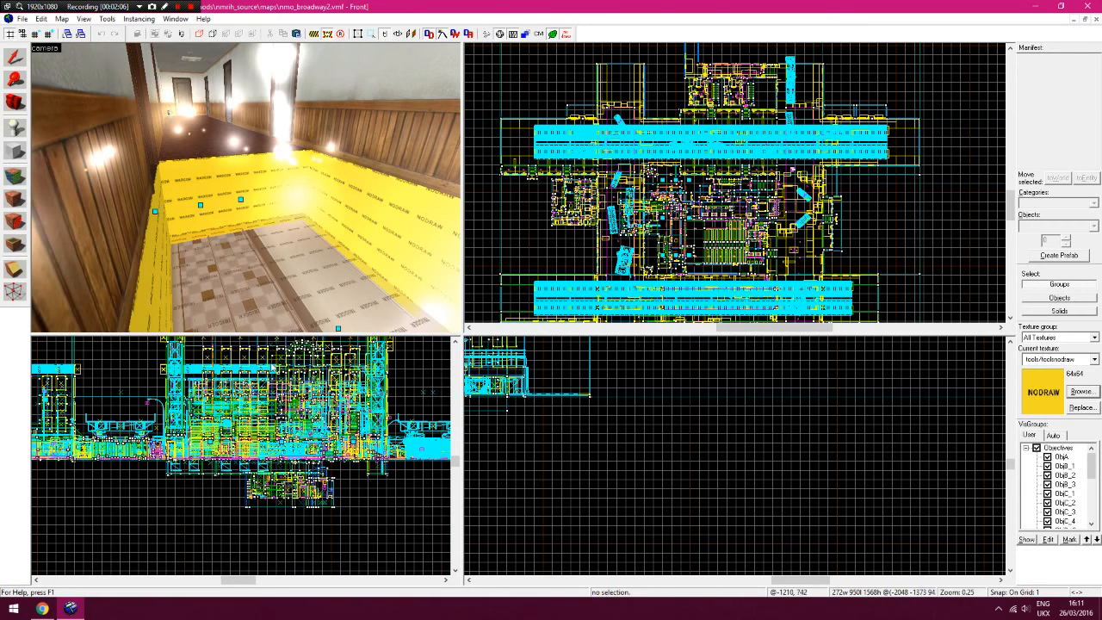
pyautogui.click(329, 35)
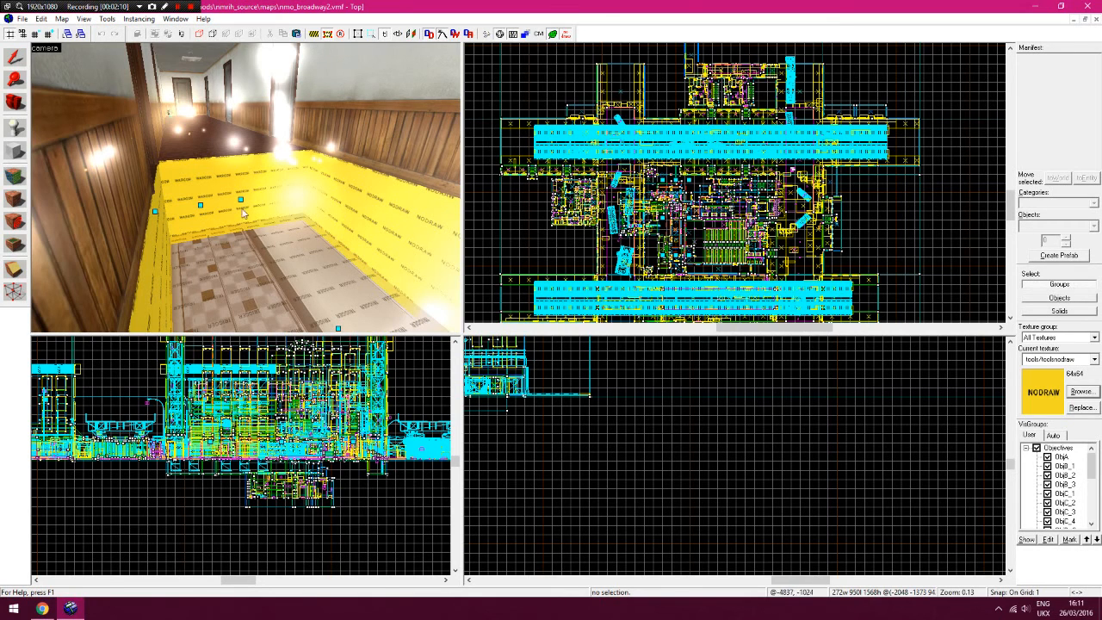
pyautogui.moveTo(179, 190)
pyautogui.mouseDown()
pyautogui.moveTo(194, 189)
pyautogui.moveTo(194, 163)
pyautogui.mouseUp()
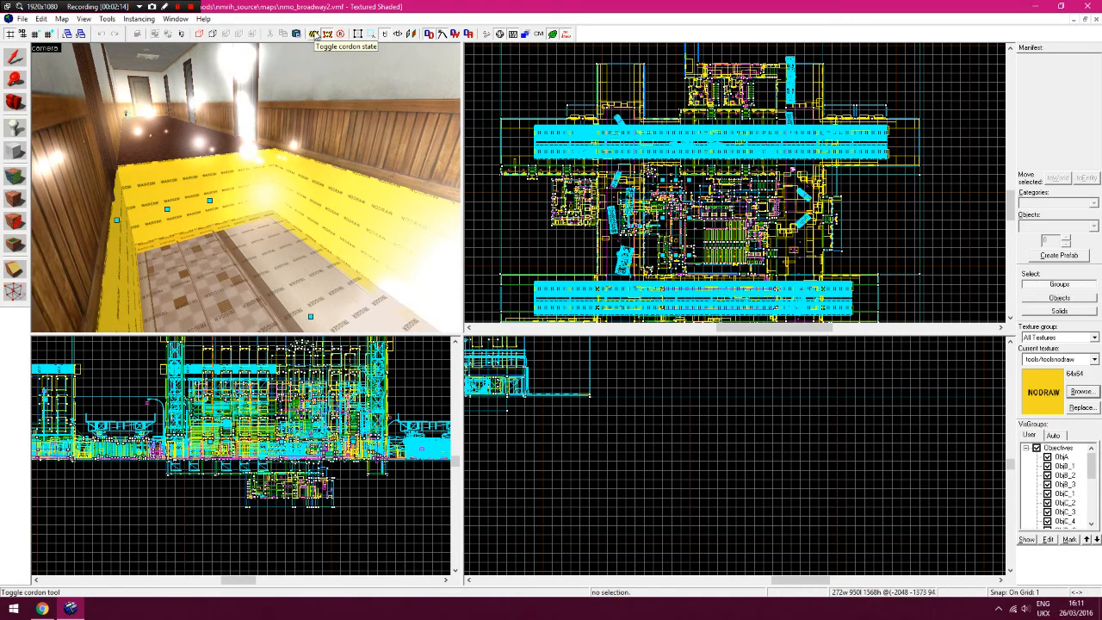
pyautogui.click(314, 34)
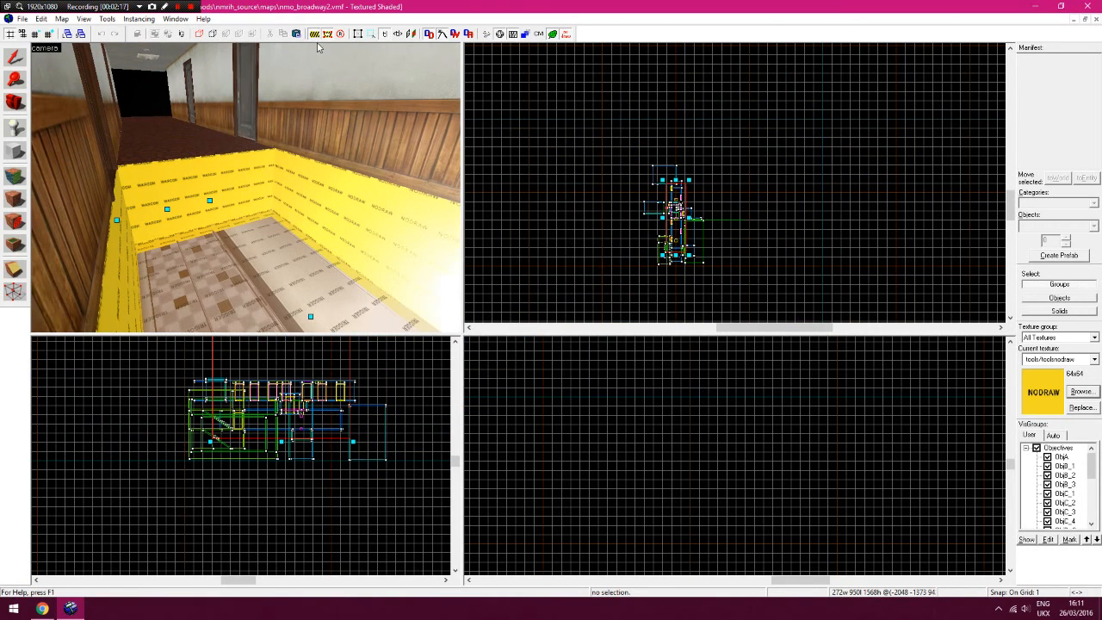
# Inspect the cordoned section in the 2D views and with the camera from inside and outside the corridor
pyautogui.scroll(8, 676, 228)
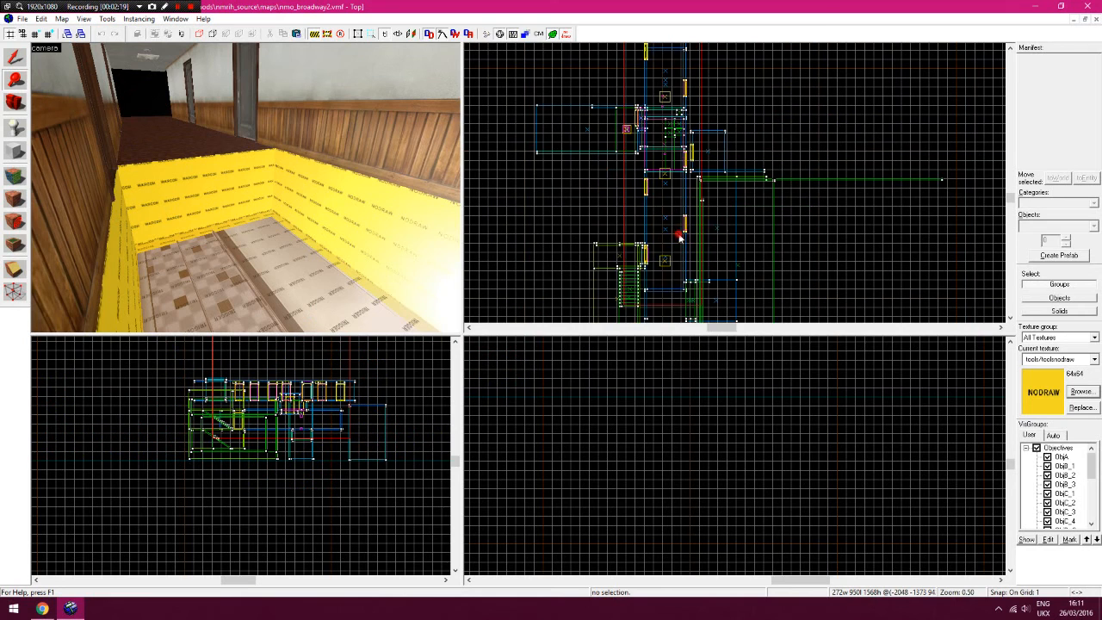
pyautogui.scroll(3, 293, 401)
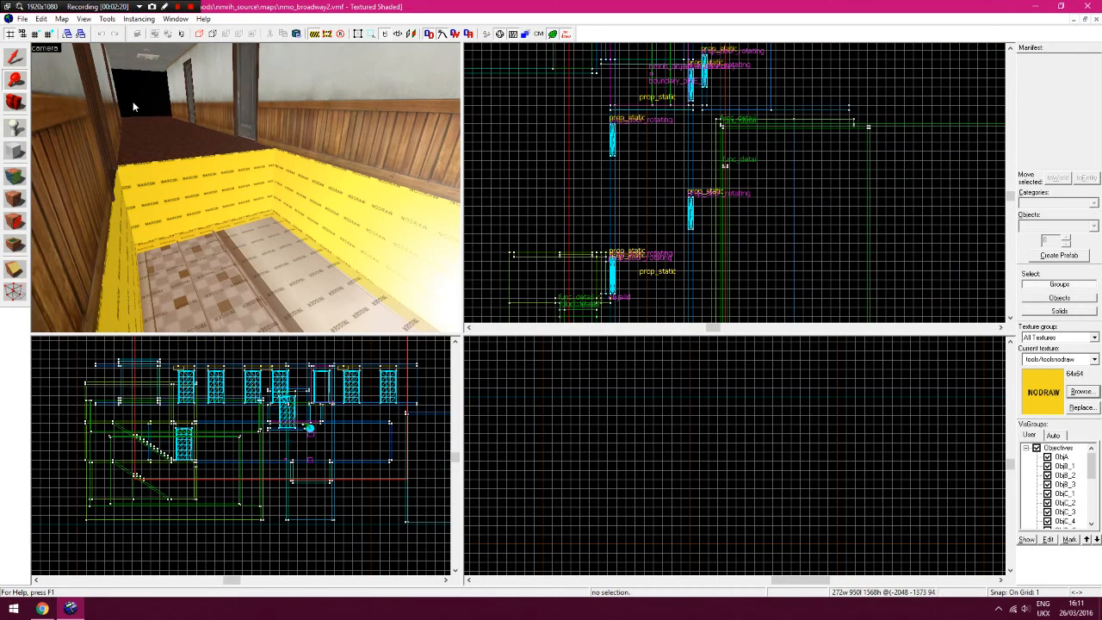
pyautogui.click(15, 102)
pyautogui.press('z')
pyautogui.press('s')
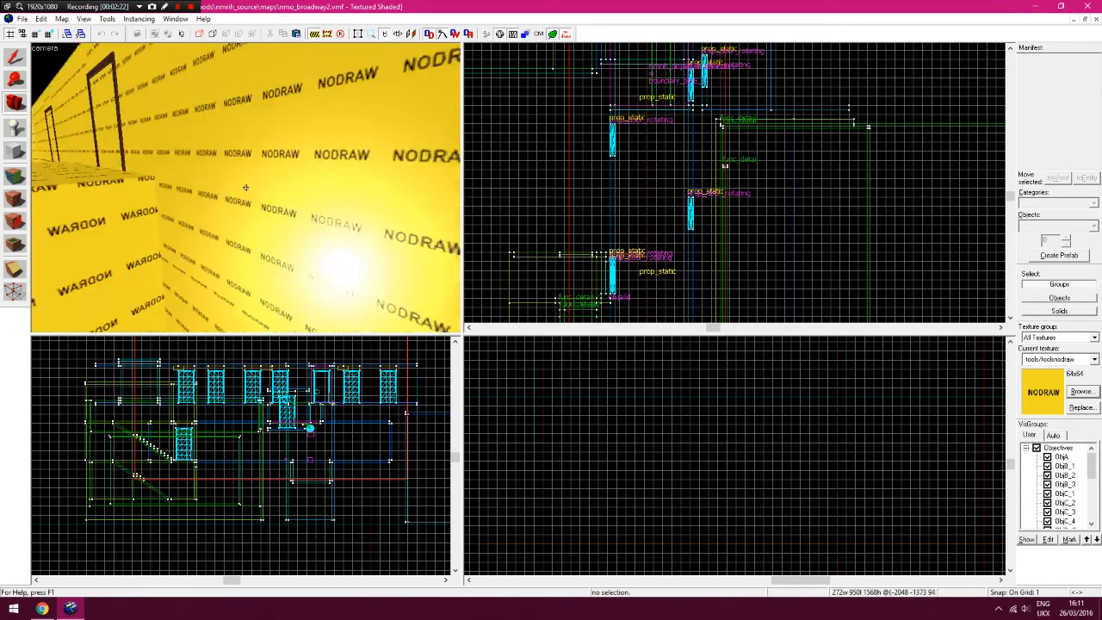
pyautogui.press('z')
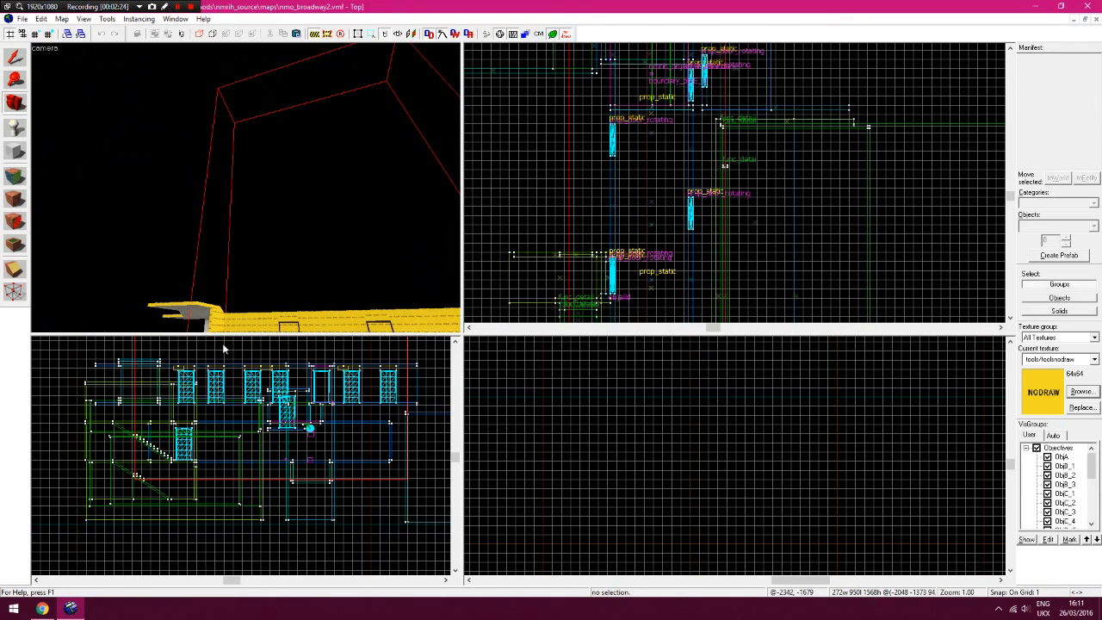
pyautogui.press('z')
pyautogui.press('z')
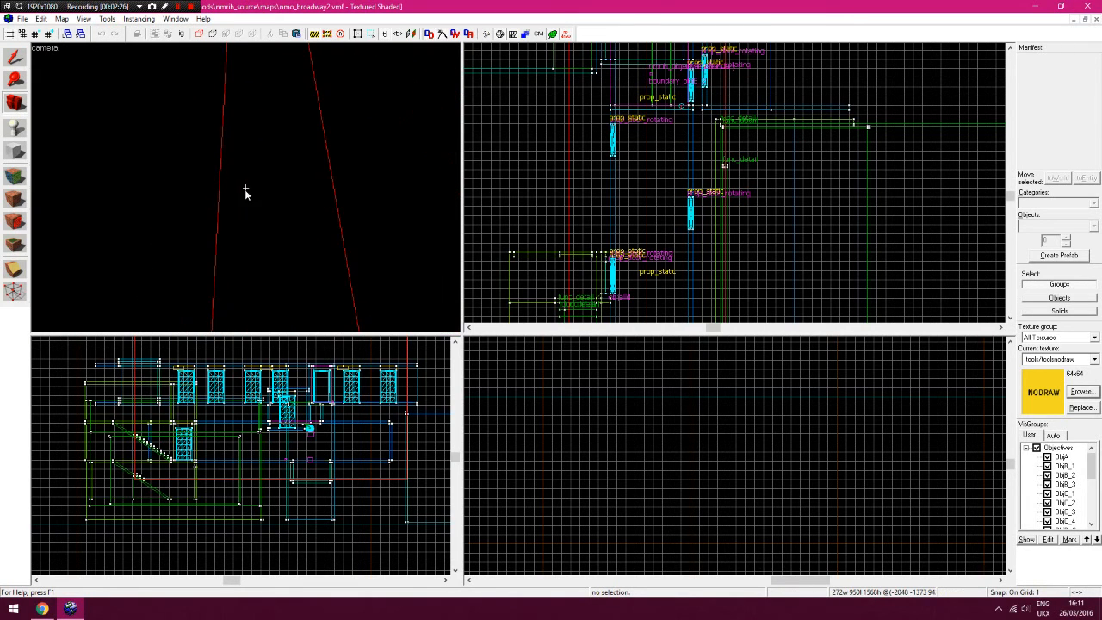
pyautogui.press('z')
pyautogui.press('w')
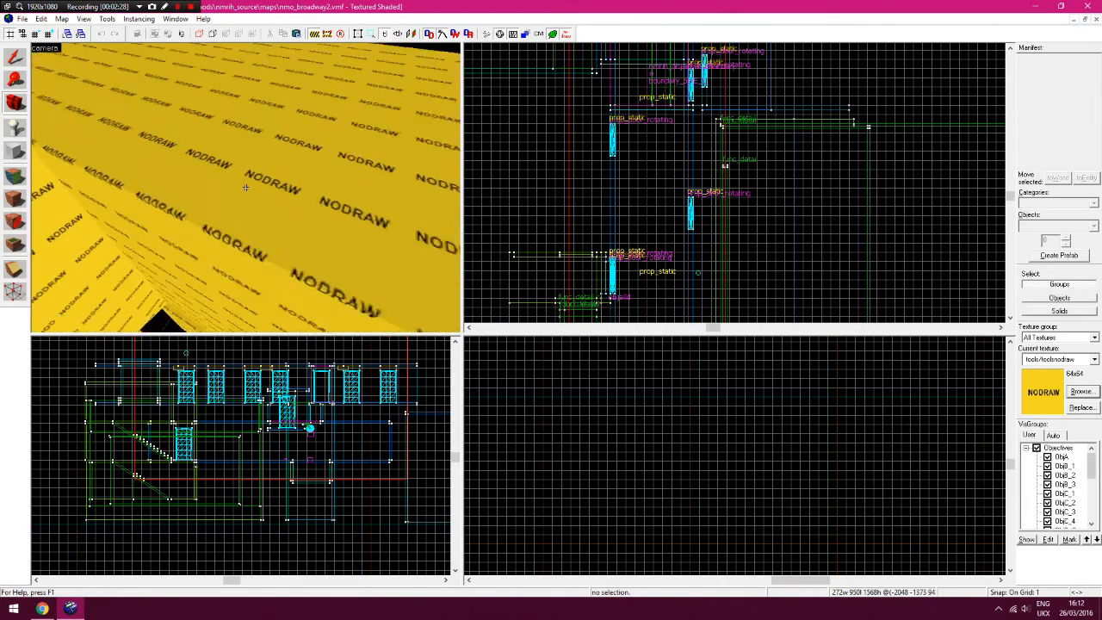
pyautogui.press('w')
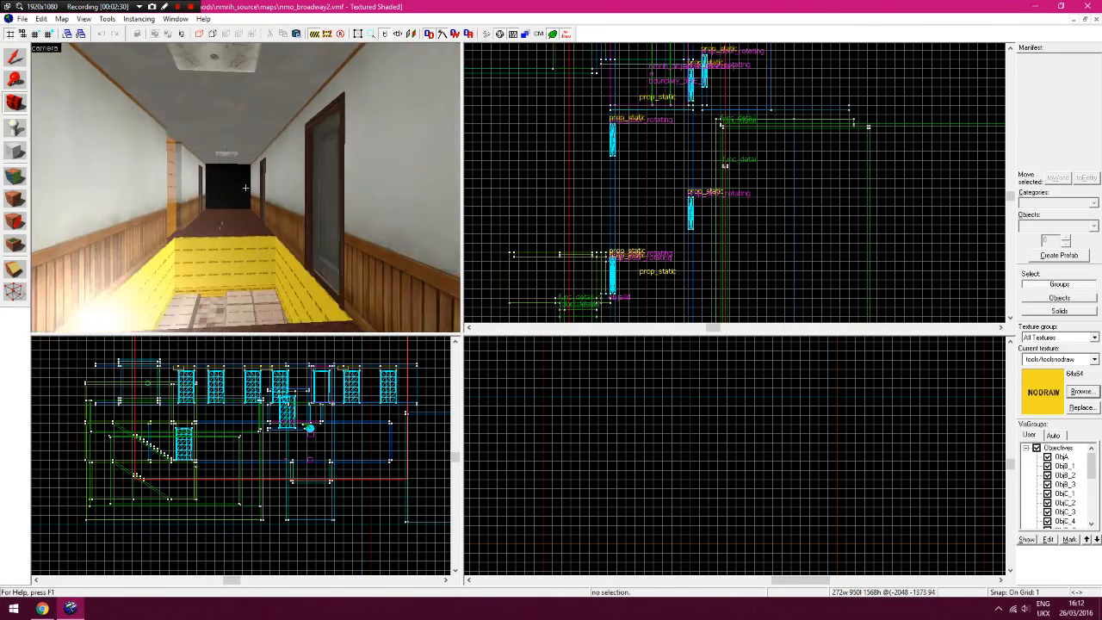
pyautogui.press('z')
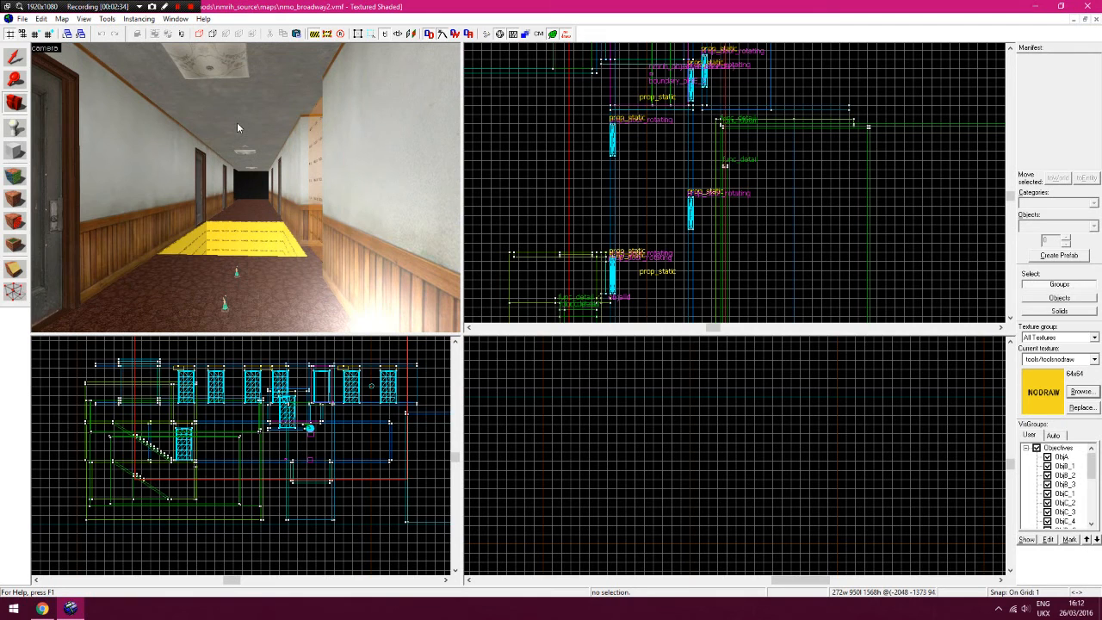
pyautogui.press('z')
pyautogui.press('s')
pyautogui.press('s')
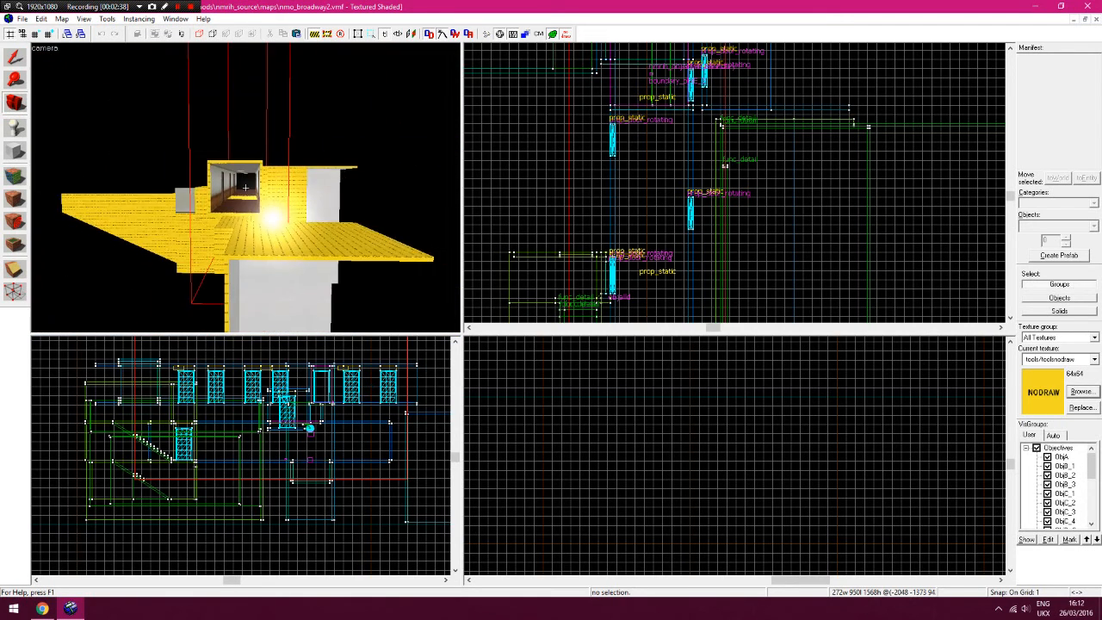
pyautogui.press('s')
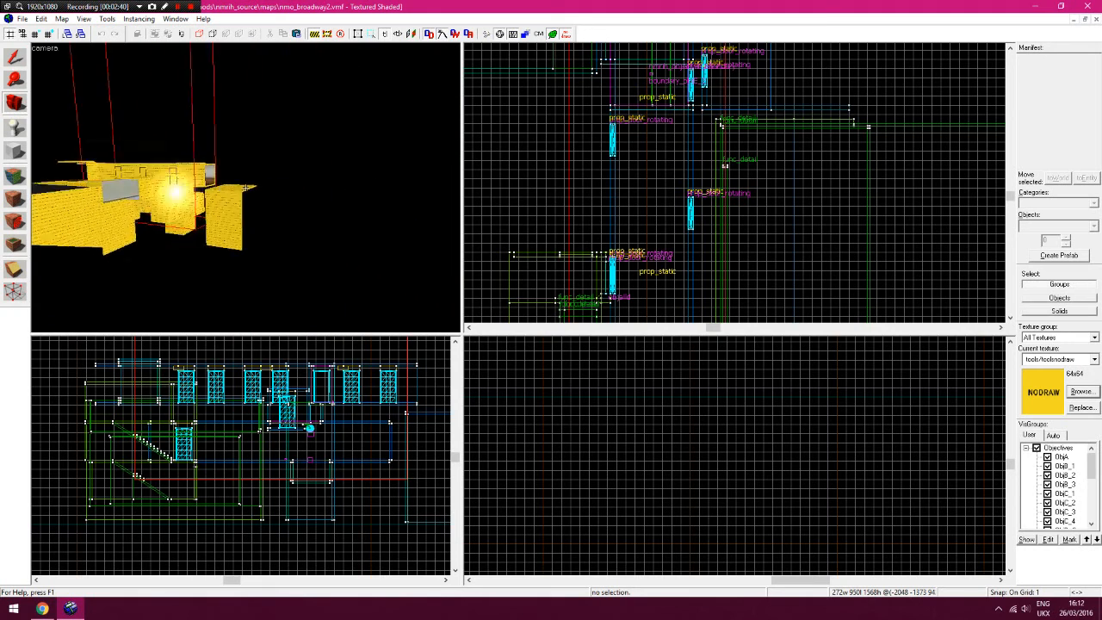
pyautogui.press('z')
# Check the full extent of the cordoned section in the top and front views
pyautogui.click(16, 81)
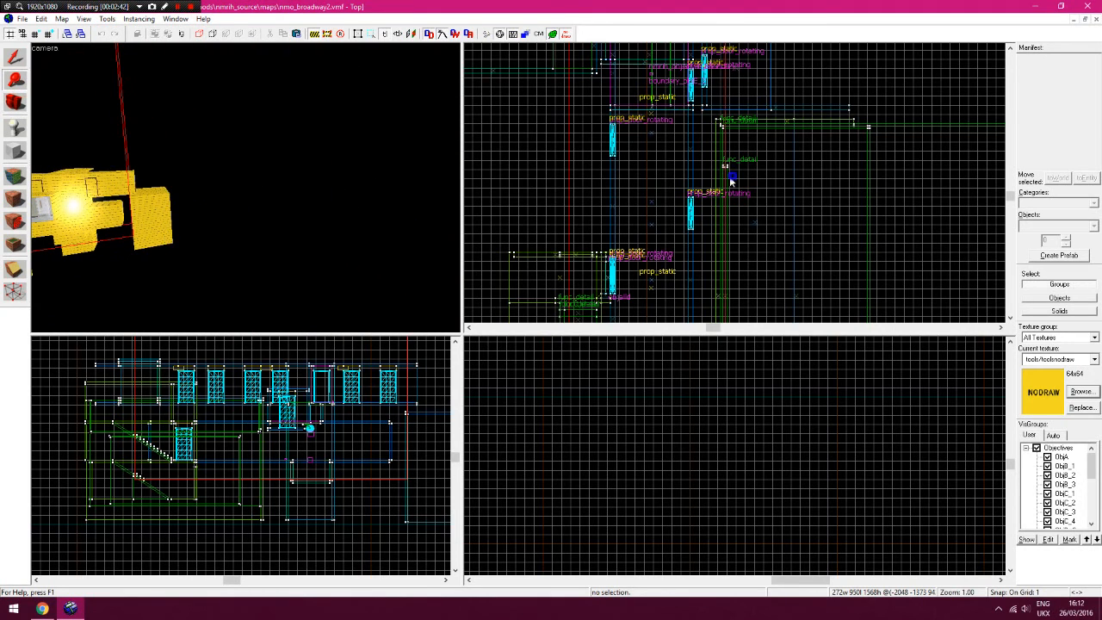
pyautogui.scroll(-3, 731, 181)
pyautogui.press('Right')
pyautogui.scroll(-1, 779, 229)
pyautogui.press('Down')
pyautogui.press('Up')
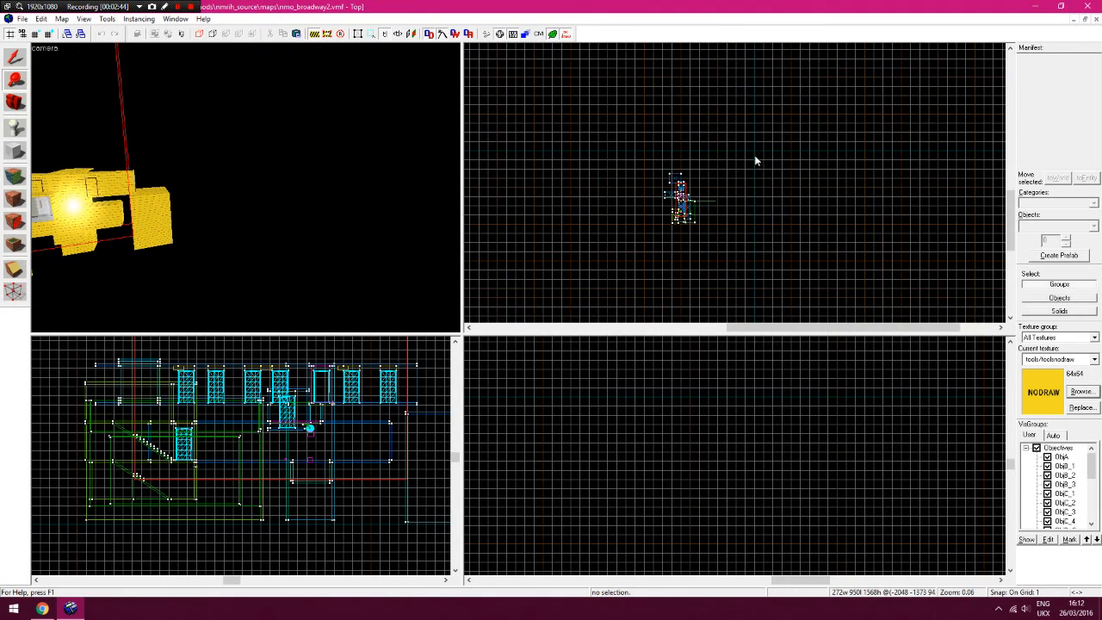
pyautogui.click(755, 144)
pyautogui.click(755, 143)
pyautogui.click(755, 143)
pyautogui.click(756, 142)
pyautogui.click(755, 142)
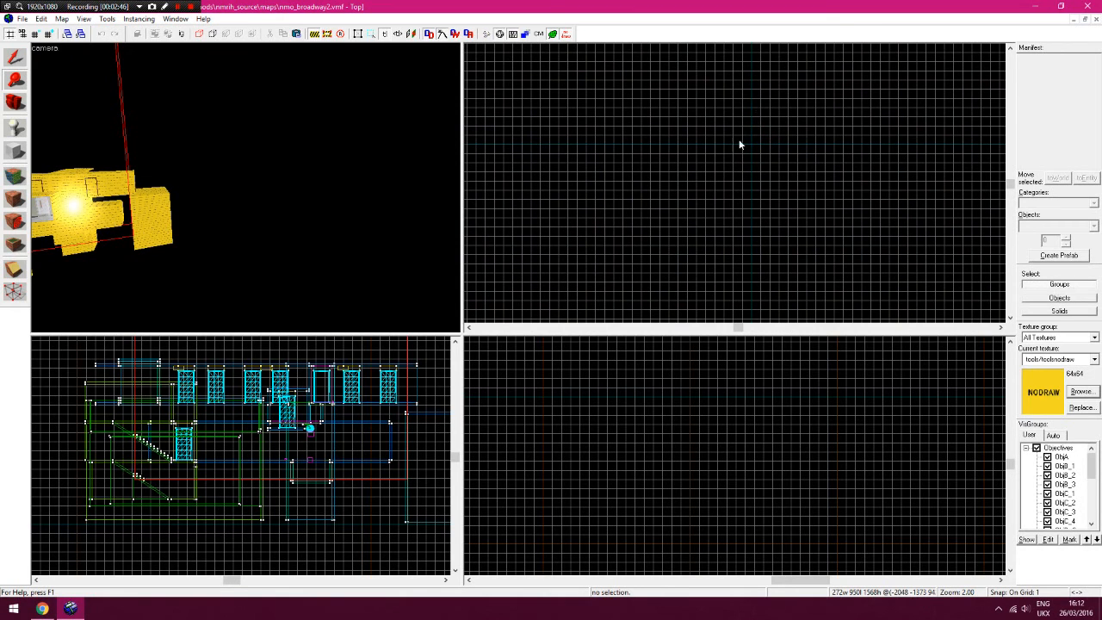
pyautogui.scroll(-4, 356, 445)
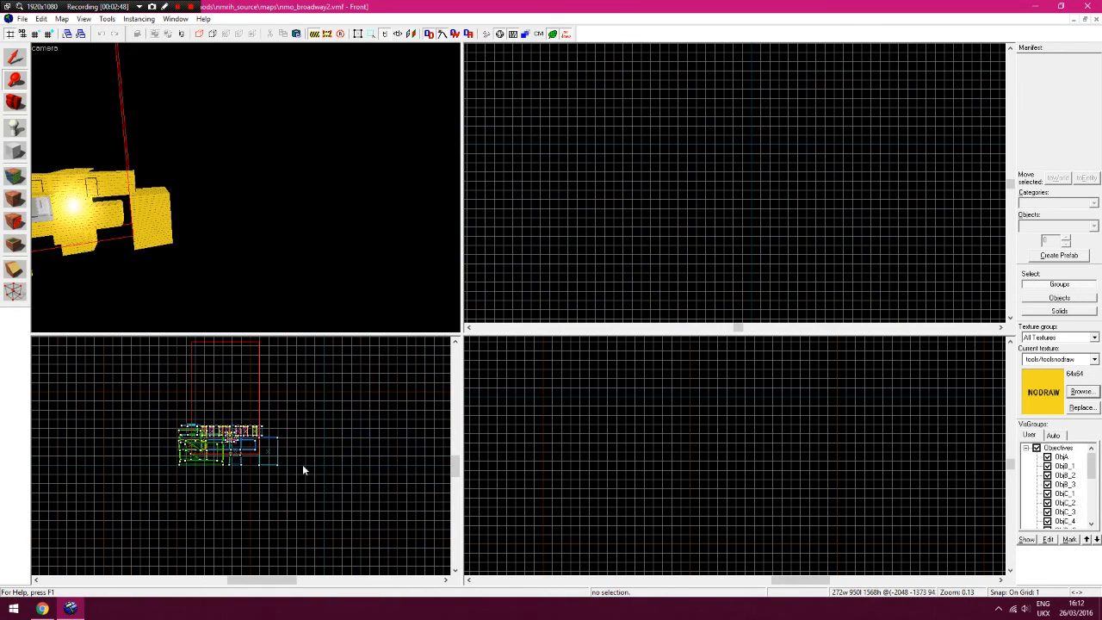
# Fly the camera back inside the cordoned corridor, facing along it over the floor opening
pyautogui.click(16, 103)
pyautogui.moveTo(243, 187); pyautogui.dragTo(246, 187)
pyautogui.press('w')
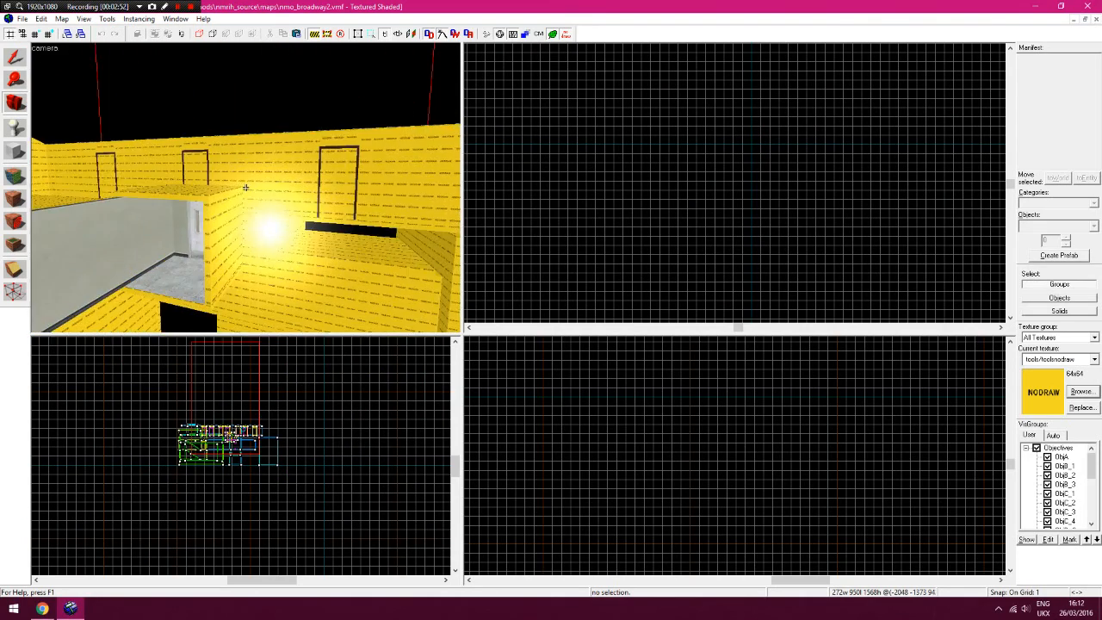
pyautogui.press('w')
pyautogui.moveTo(245, 186); pyautogui.dragTo(246, 186)
pyautogui.press('w')
pyautogui.press('w')
pyautogui.press('w')
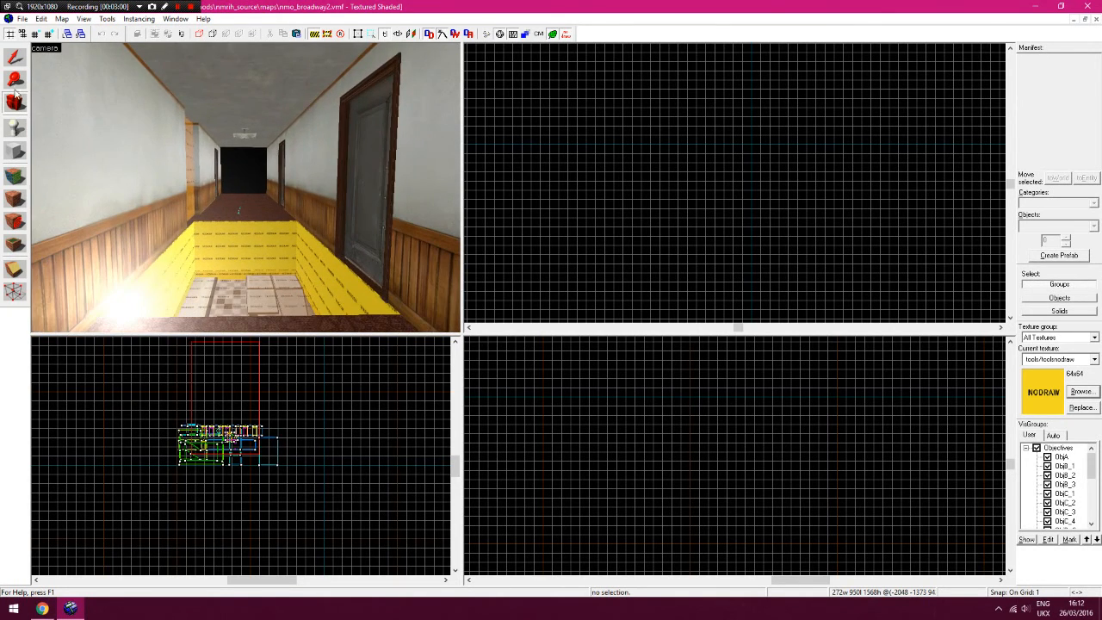
# Edit the cordon and move it lower in the front view, over the lower-floor section with the ladder
pyautogui.scroll(3, 276, 451)
pyautogui.scroll(-5, 645, 200)
pyautogui.scroll(4, 645, 239)
pyautogui.scroll(-2, 656, 227)
pyautogui.press('Down')
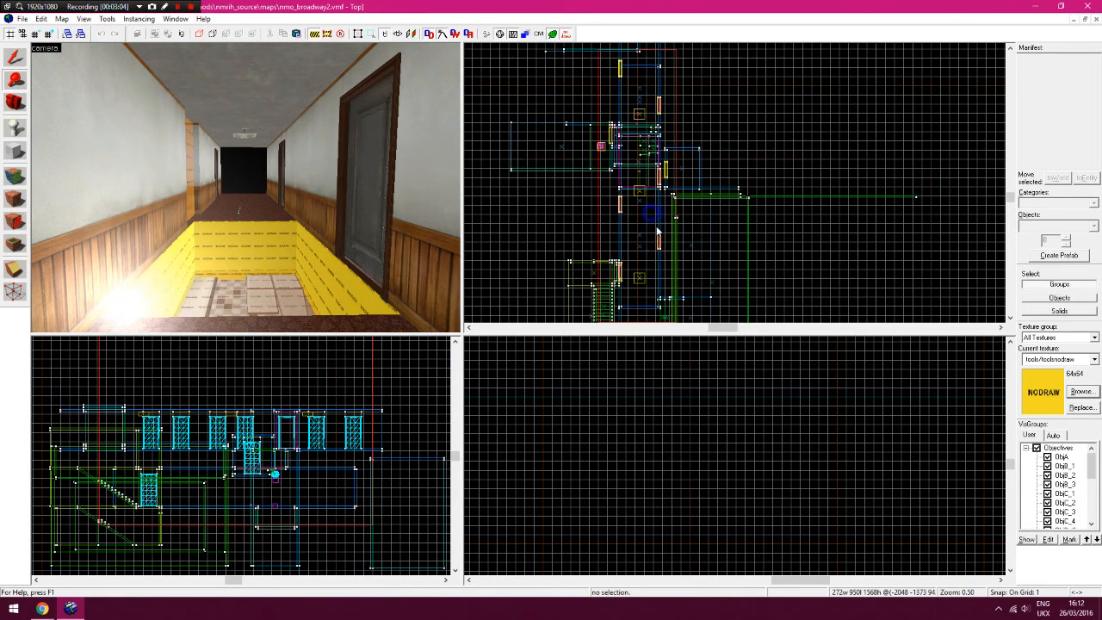
pyautogui.click(15, 58)
pyautogui.click(325, 38)
pyautogui.moveTo(261, 387); pyautogui.dragTo(309, 439)
pyautogui.press('Down')
pyautogui.press('Up')
pyautogui.press('Down')
pyautogui.moveTo(300, 442); pyautogui.dragTo(301, 387)
pyautogui.press('Down')
pyautogui.moveTo(303, 403); pyautogui.dragTo(297, 409)
pyautogui.press('Down')
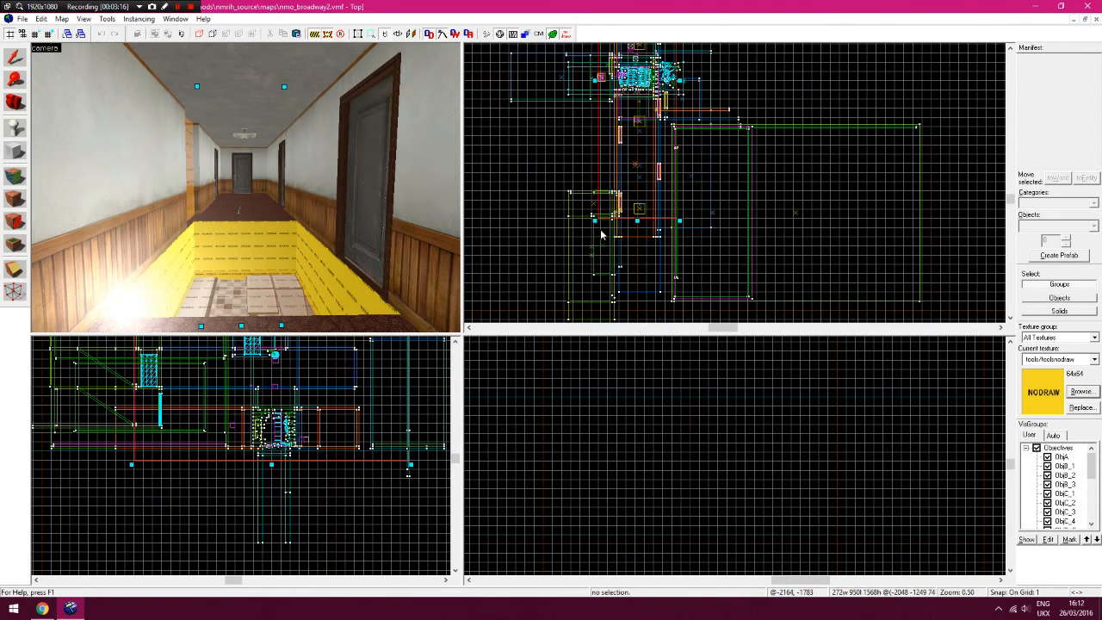
# Shrink the cordon bounds in the top view to 218 by 688 units around the corridor
pyautogui.moveTo(594, 223); pyautogui.dragTo(602, 187)
pyautogui.press('Up')
pyautogui.press('Up')
pyautogui.press('Up')
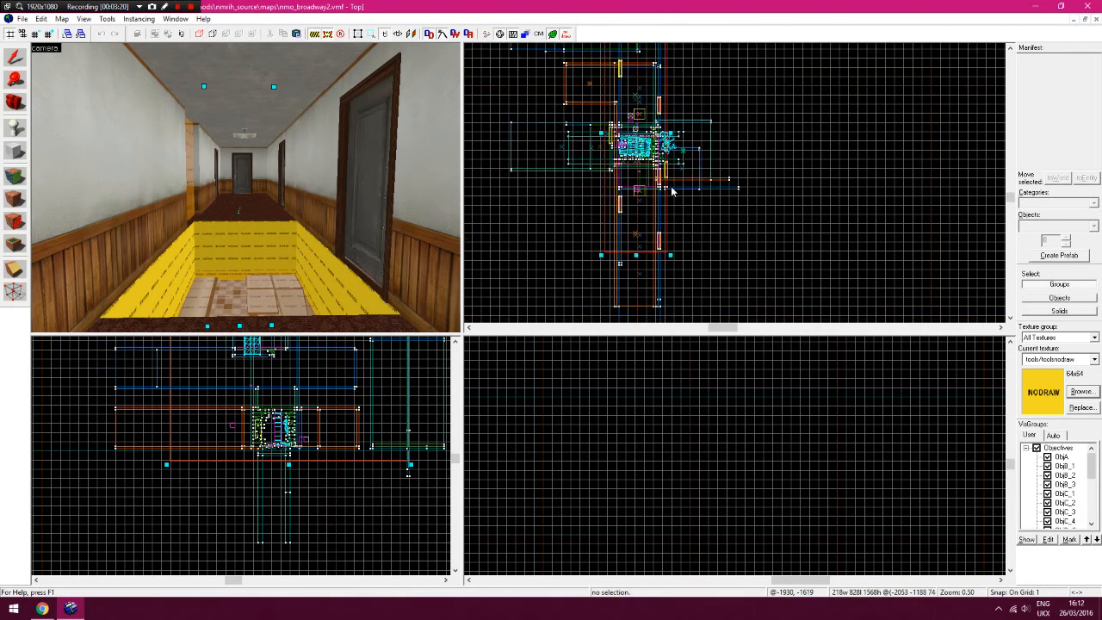
pyautogui.moveTo(636, 152); pyautogui.dragTo(636, 190)
pyautogui.press('z')
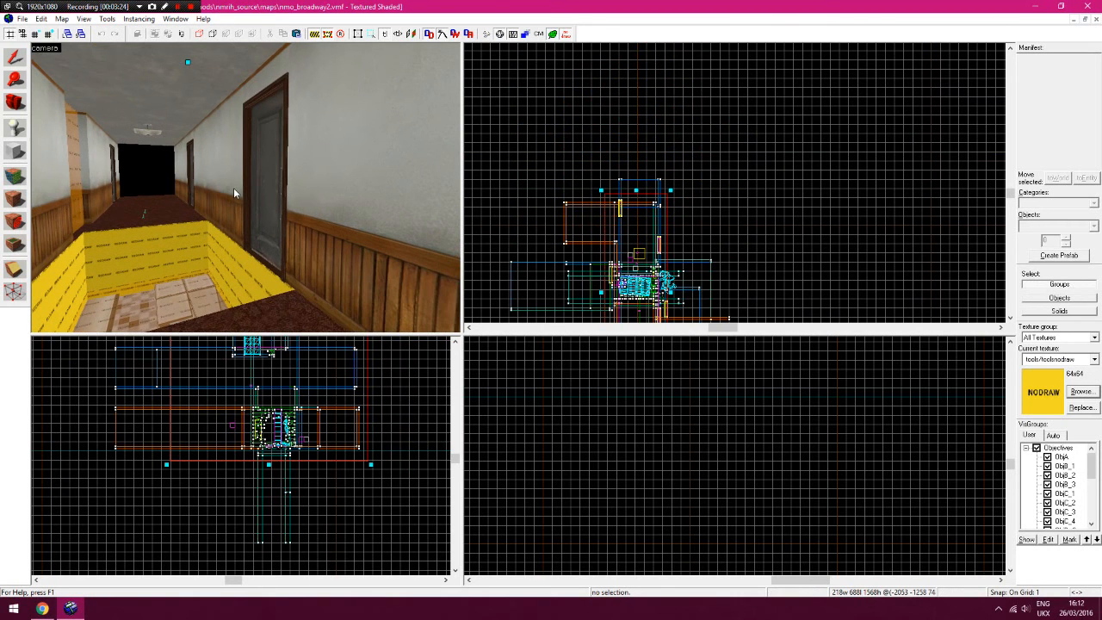
# Toggle the cordon off and back on to compare the full map with the isolated section in all views
pyautogui.click(314, 35)
pyautogui.click(314, 35)
pyautogui.click(313, 34)
pyautogui.click(314, 35)
pyautogui.click(314, 33)
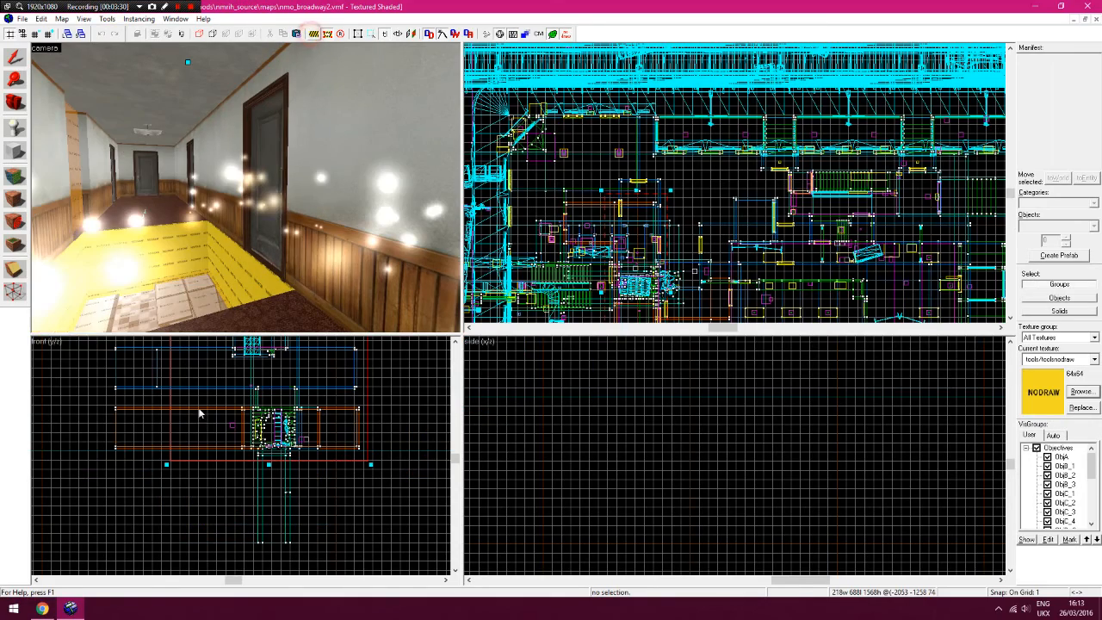
pyautogui.scroll(3, 220, 460)
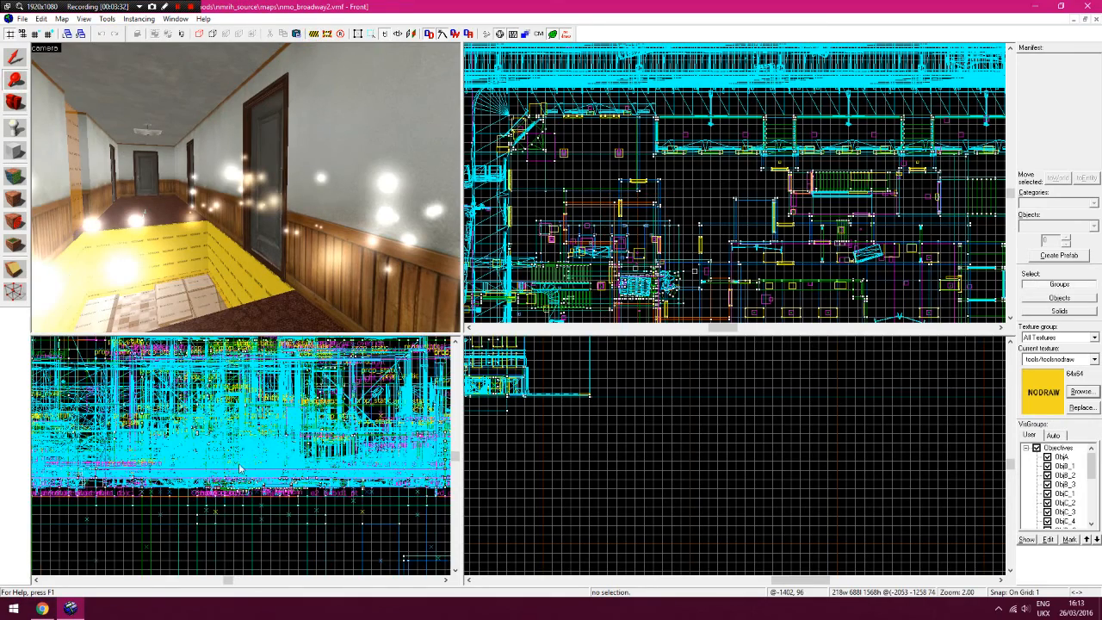
pyautogui.press('Up')
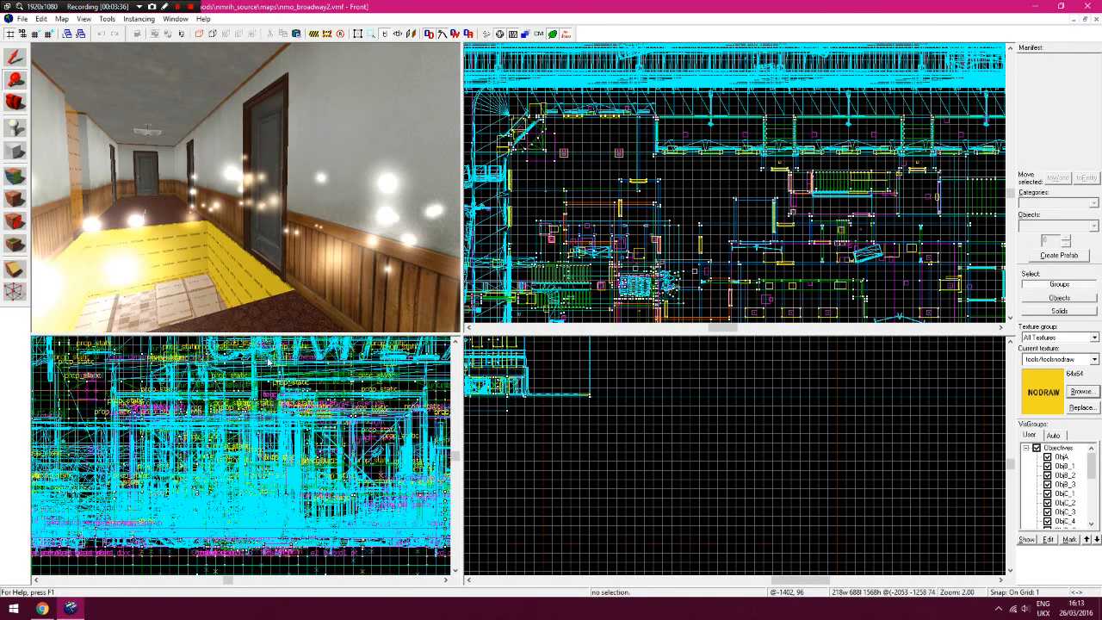
pyautogui.click(316, 33)
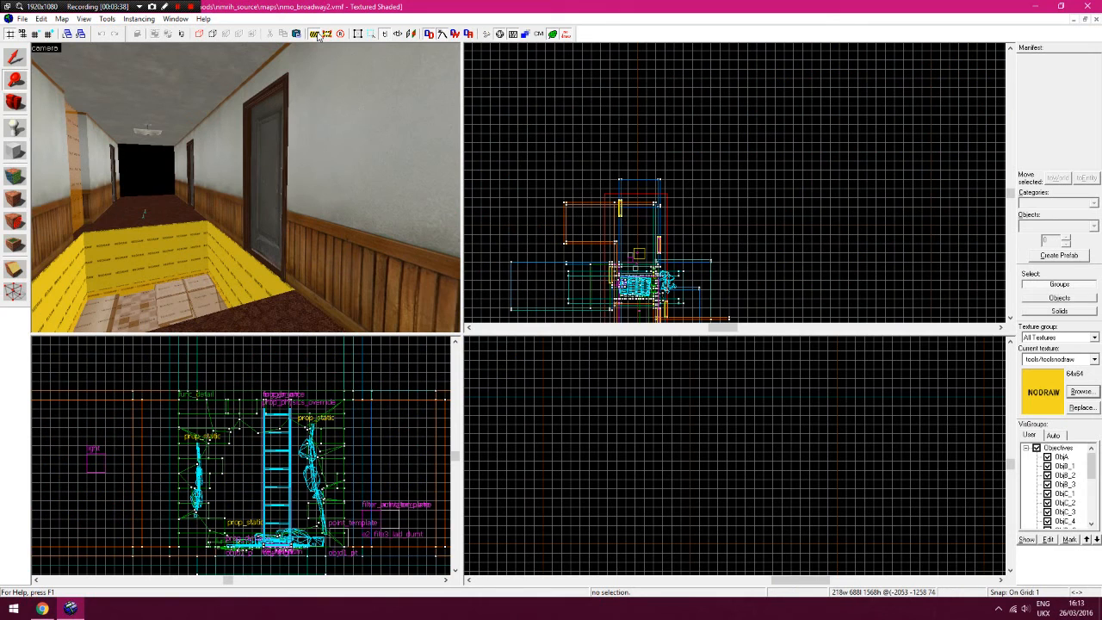
# Raise the cordon in the front view so its lower edge cuts across the ladder just above its base
pyautogui.press('Down')
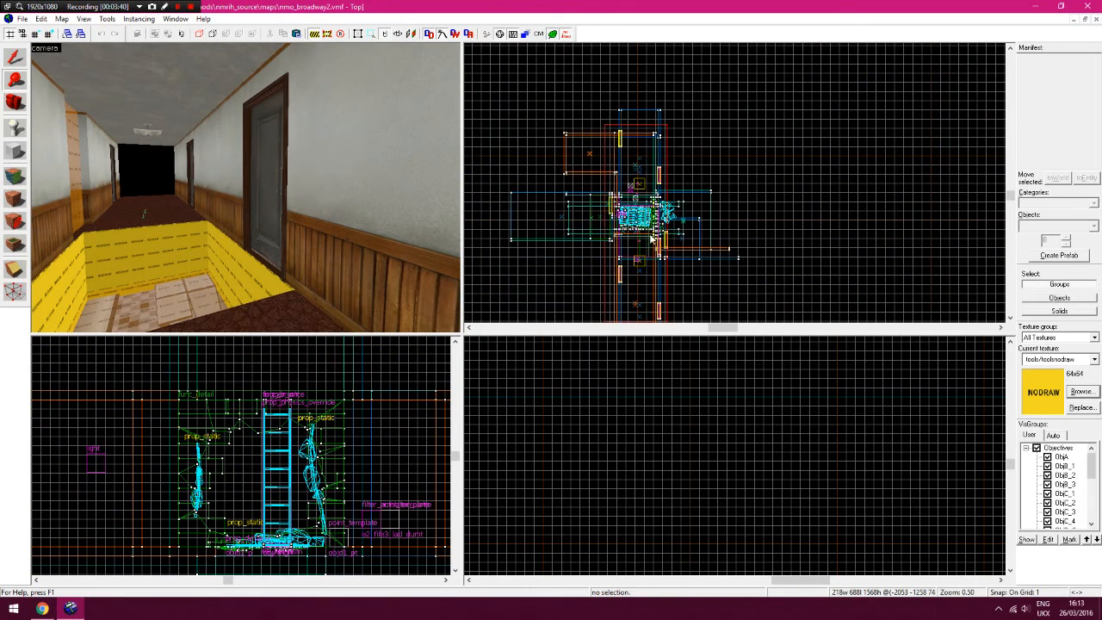
pyautogui.scroll(4, 643, 213)
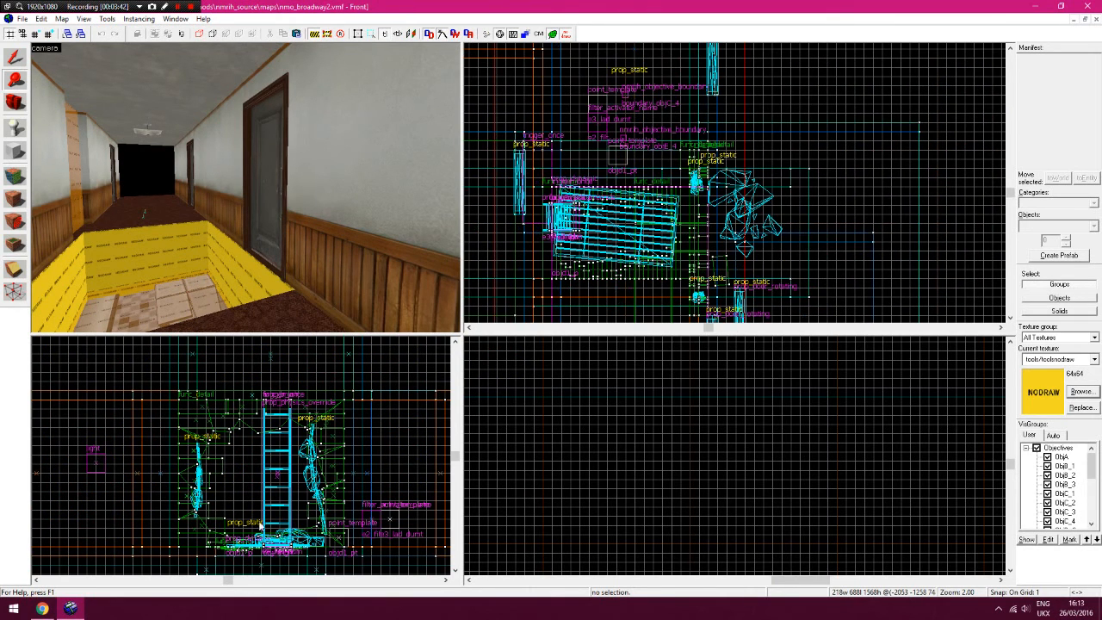
pyautogui.scroll(-2, 298, 517)
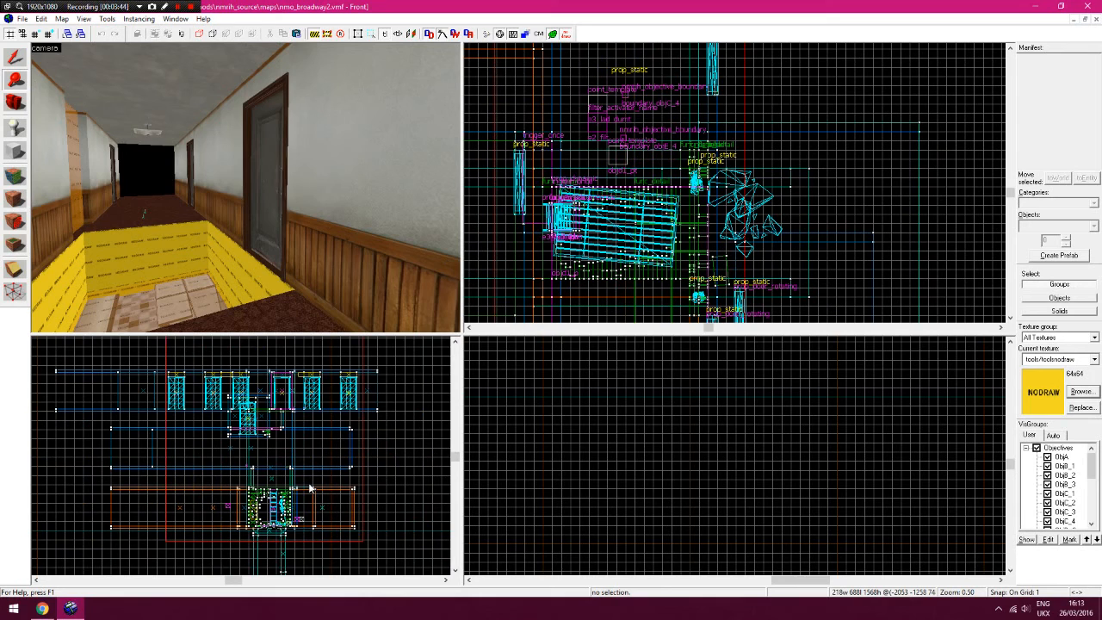
pyautogui.click(14, 57)
pyautogui.click(327, 36)
pyautogui.press('Down')
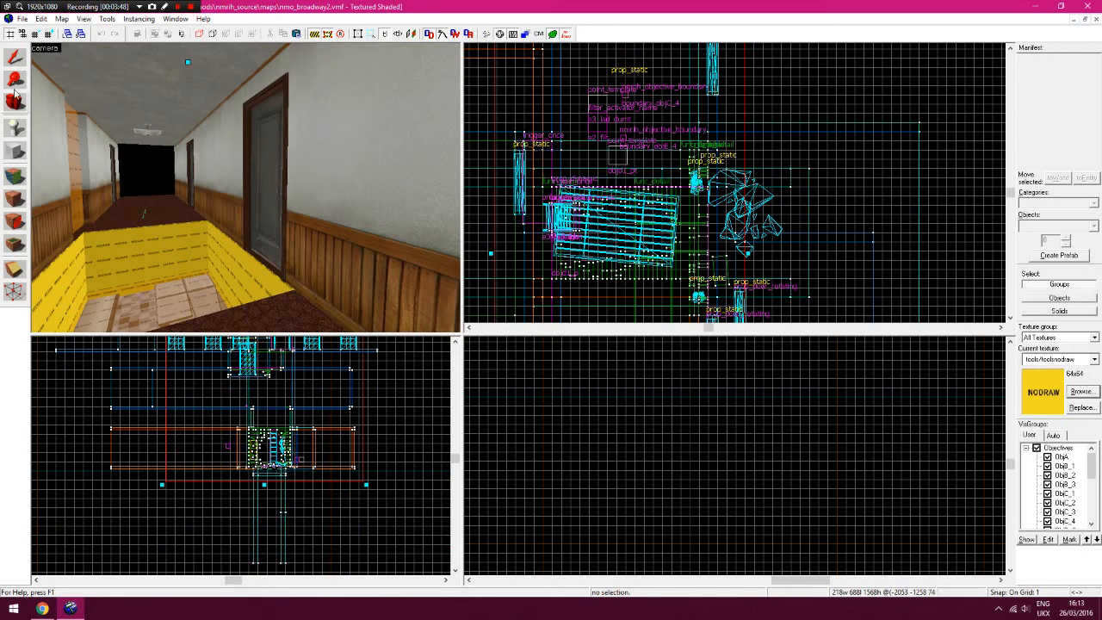
pyautogui.scroll(2, 241, 446)
pyautogui.scroll(-2, 242, 446)
pyautogui.scroll(2, 241, 446)
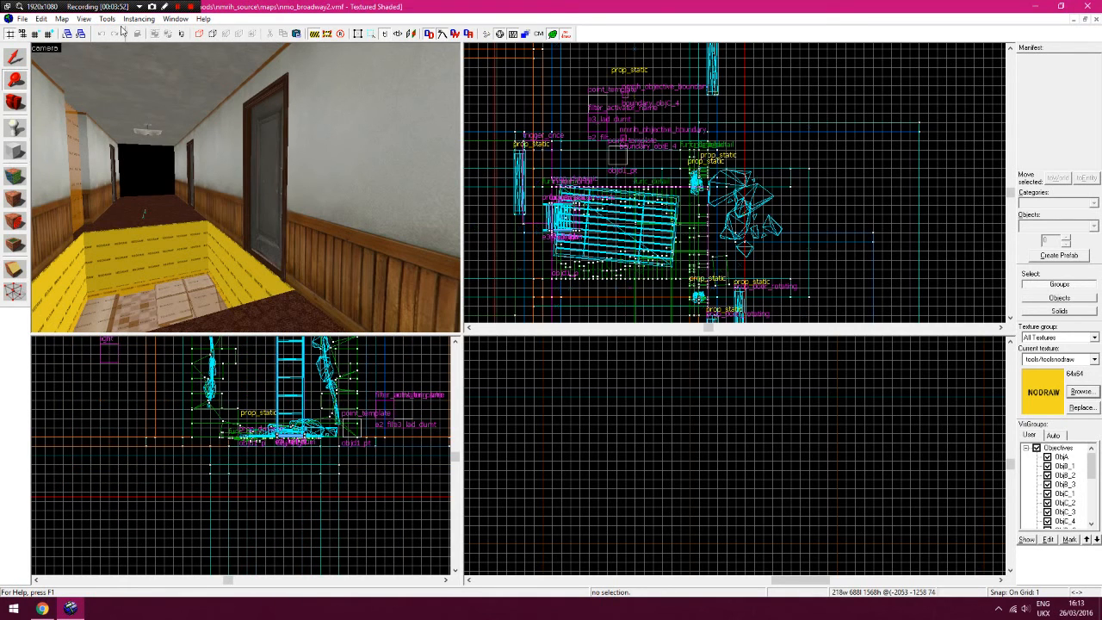
pyautogui.click(13, 63)
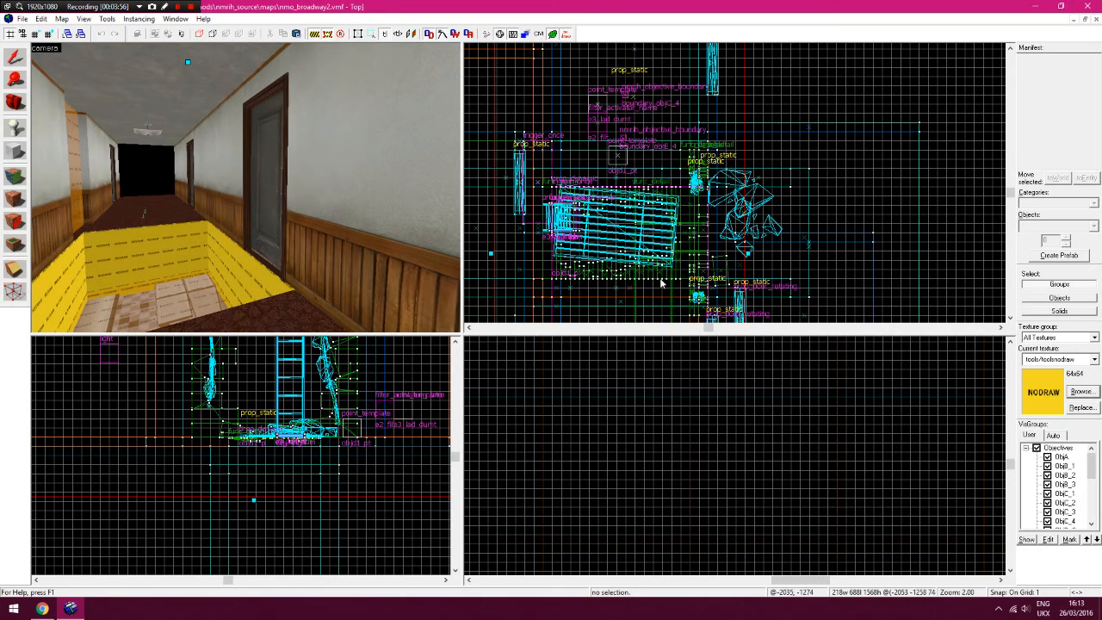
pyautogui.click(261, 462)
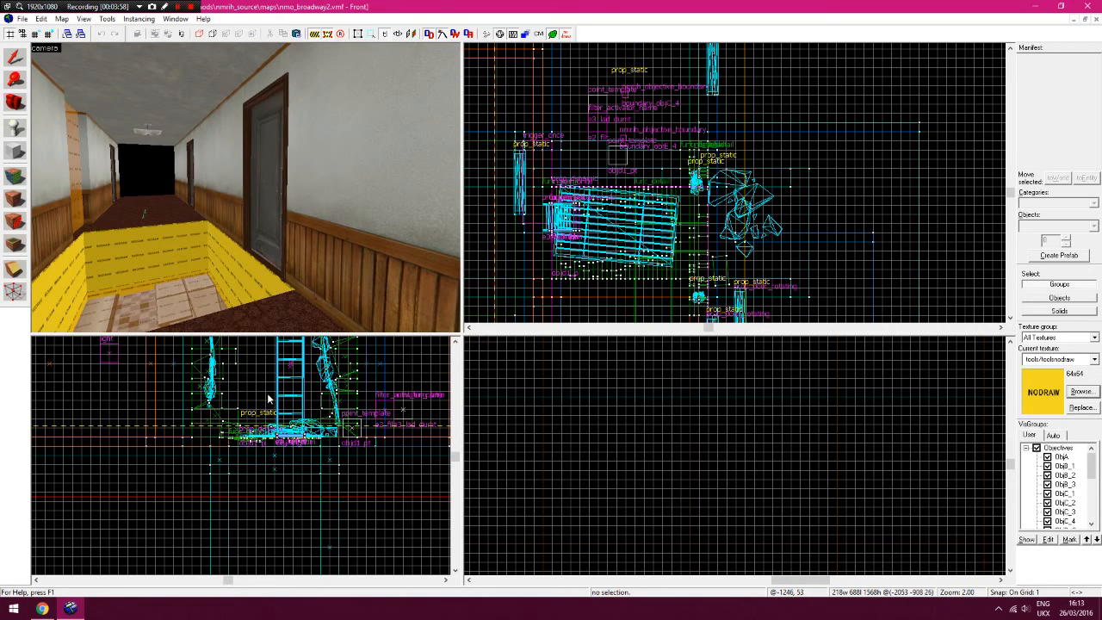
pyautogui.moveTo(269, 392); pyautogui.dragTo(269, 391)
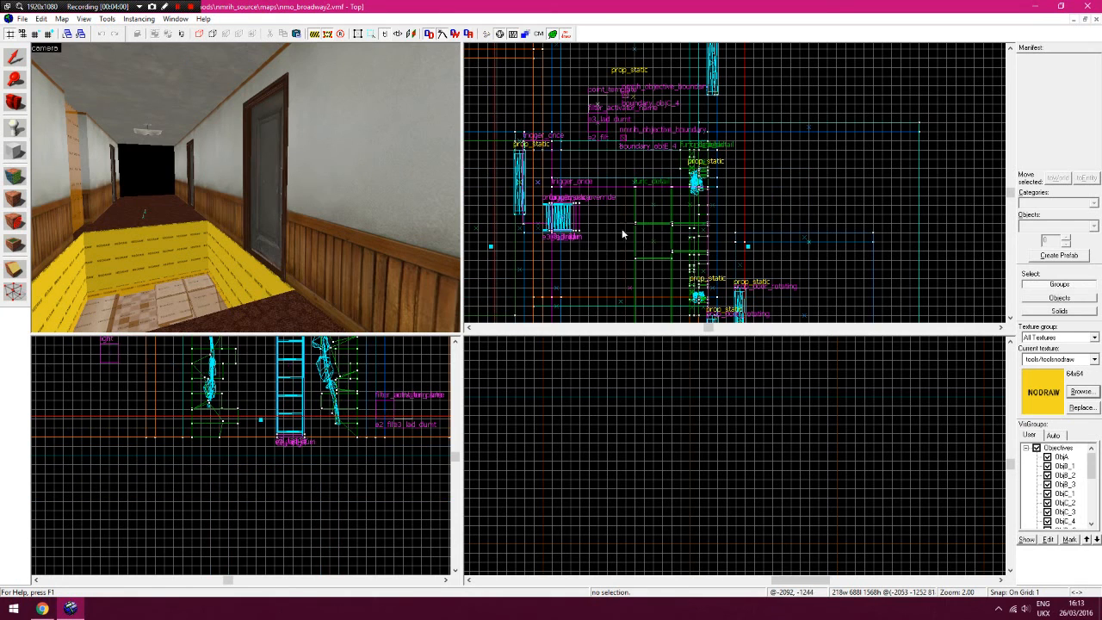
# Fly the camera down through the floor opening into the tiled corridor below and look around there
pyautogui.press('Down')
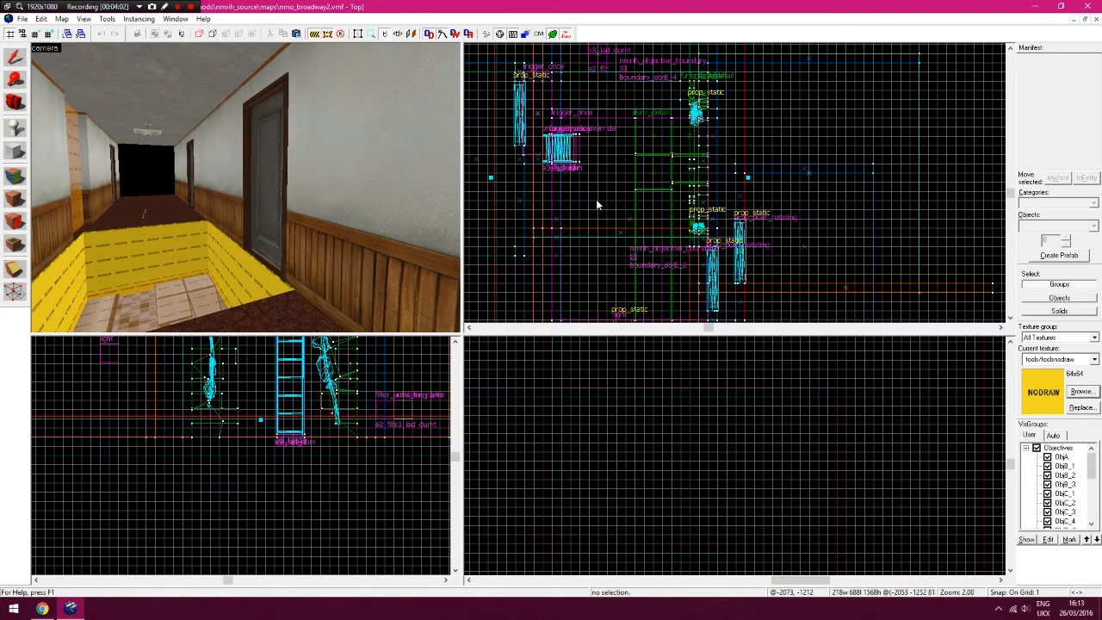
pyautogui.press('z')
pyautogui.press('w')
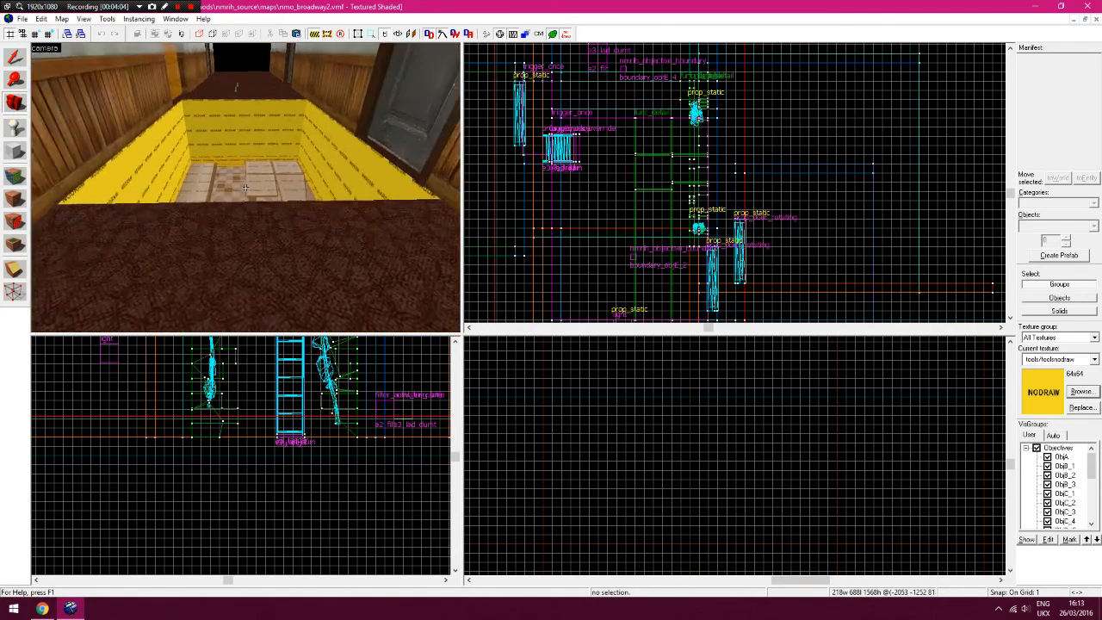
pyautogui.press('w')
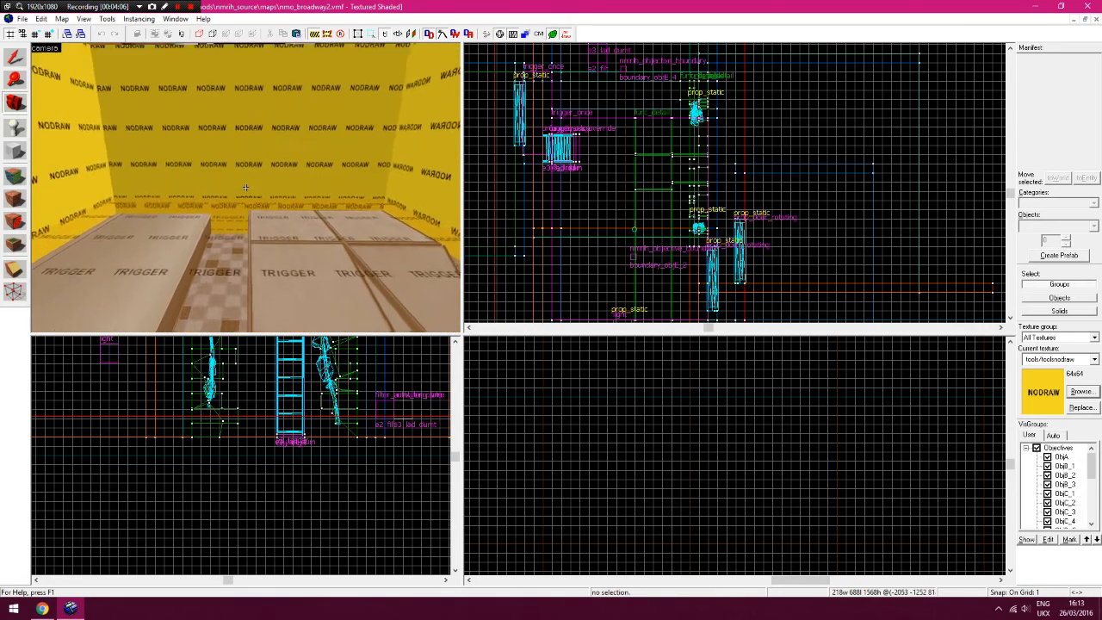
pyautogui.press('s')
pyautogui.press('w')
pyautogui.press('s')
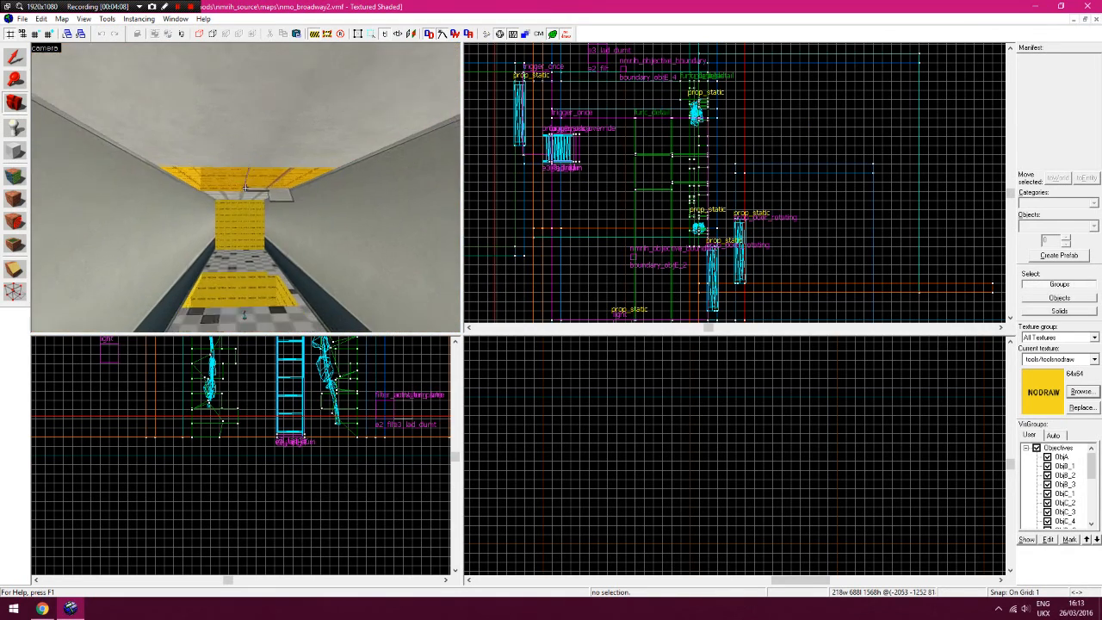
pyautogui.press('z')
# Move the trigger_once brush away from the floor opening in the front view, using a grid size of 2
pyautogui.click(14, 62)
pyautogui.click(169, 102)
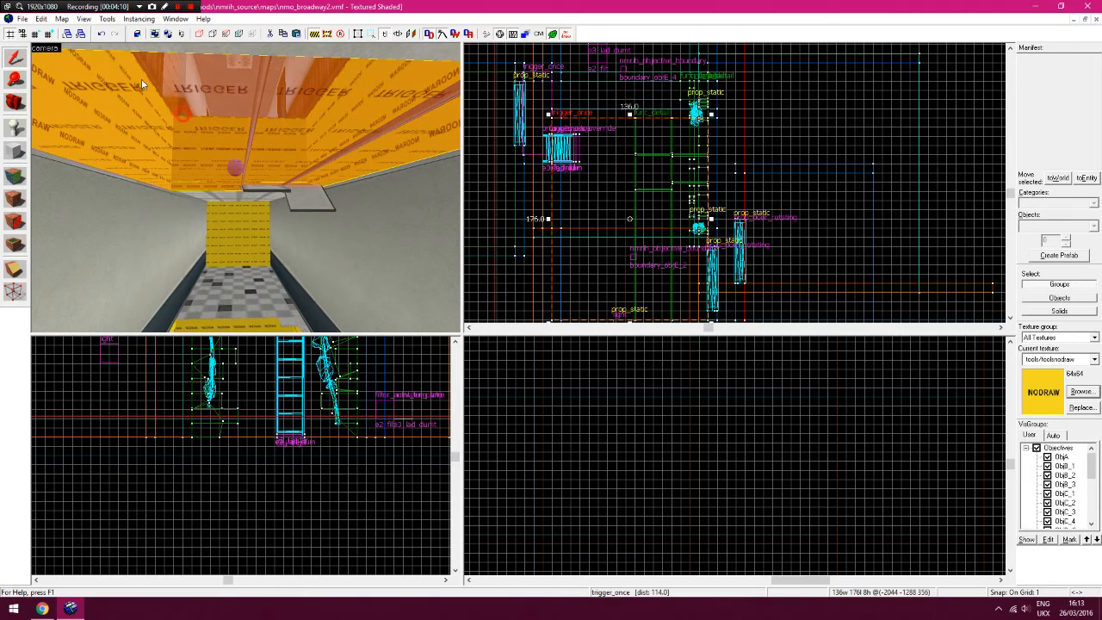
pyautogui.press('Up')
pyautogui.press('Up')
pyautogui.press('Up')
pyautogui.press('Up')
pyautogui.press('Up')
pyautogui.press('Up')
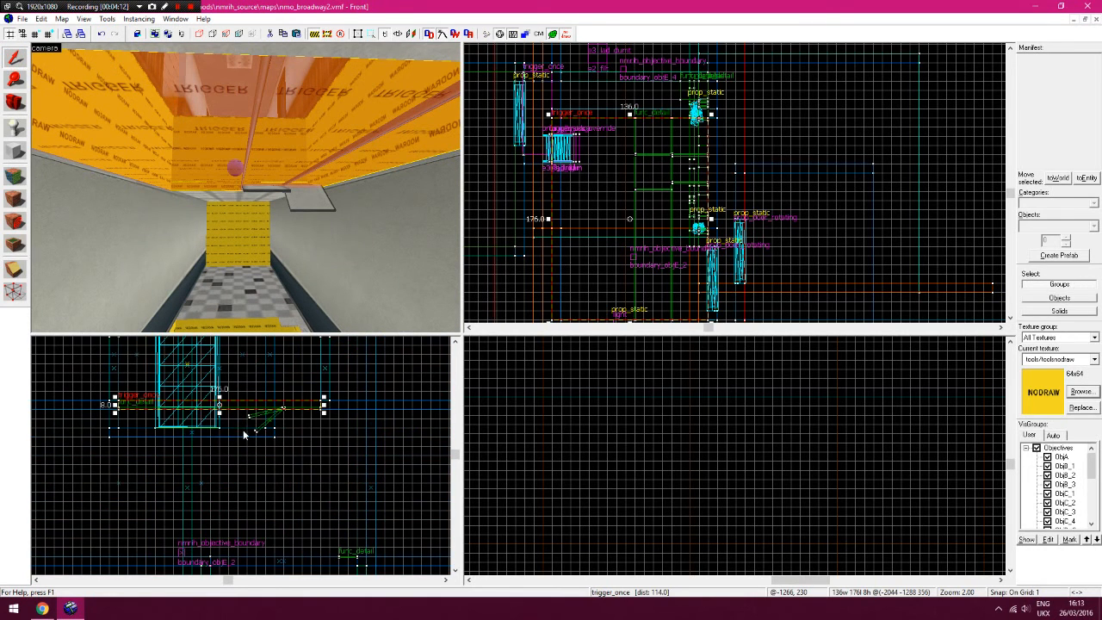
pyautogui.click(50, 34)
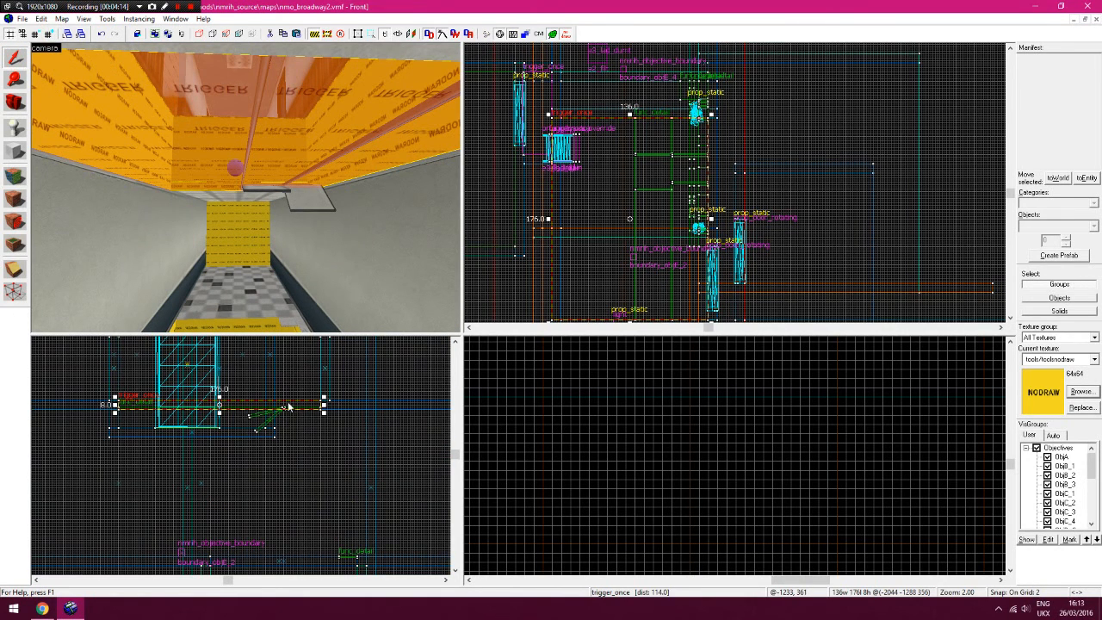
pyautogui.moveTo(307, 409)
pyautogui.mouseDown()
pyautogui.moveTo(308, 423)
pyautogui.moveTo(239, 400)
pyautogui.mouseUp()
pyautogui.click(261, 410)
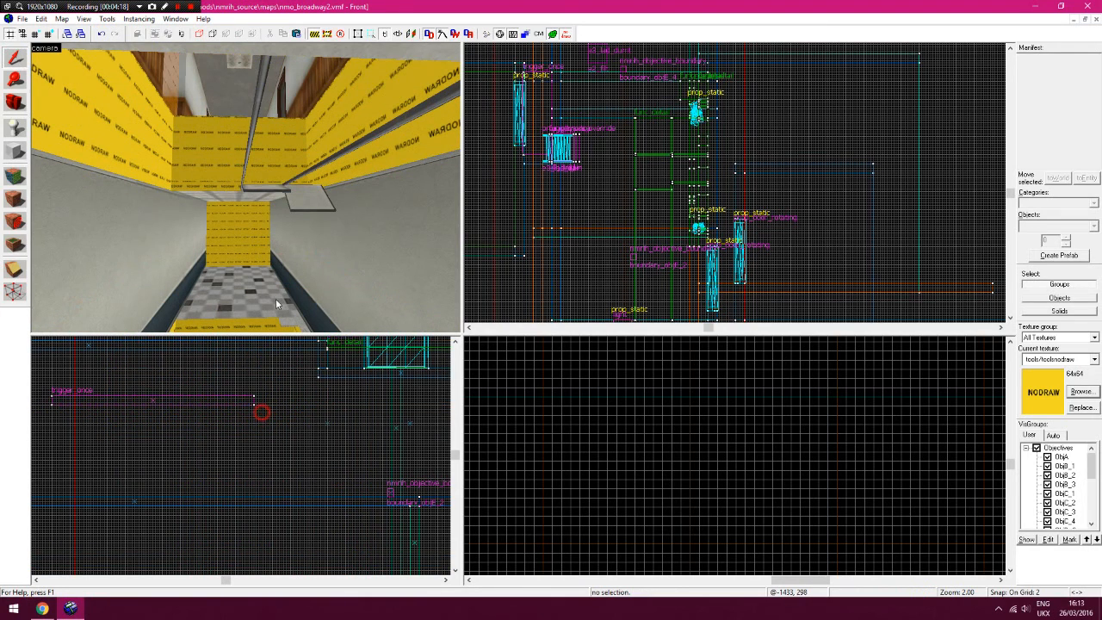
# Examine the floor opening's NODRAW sides and func_detail beams in the 2D views and up close with the camera
pyautogui.press('z')
pyautogui.press('s')
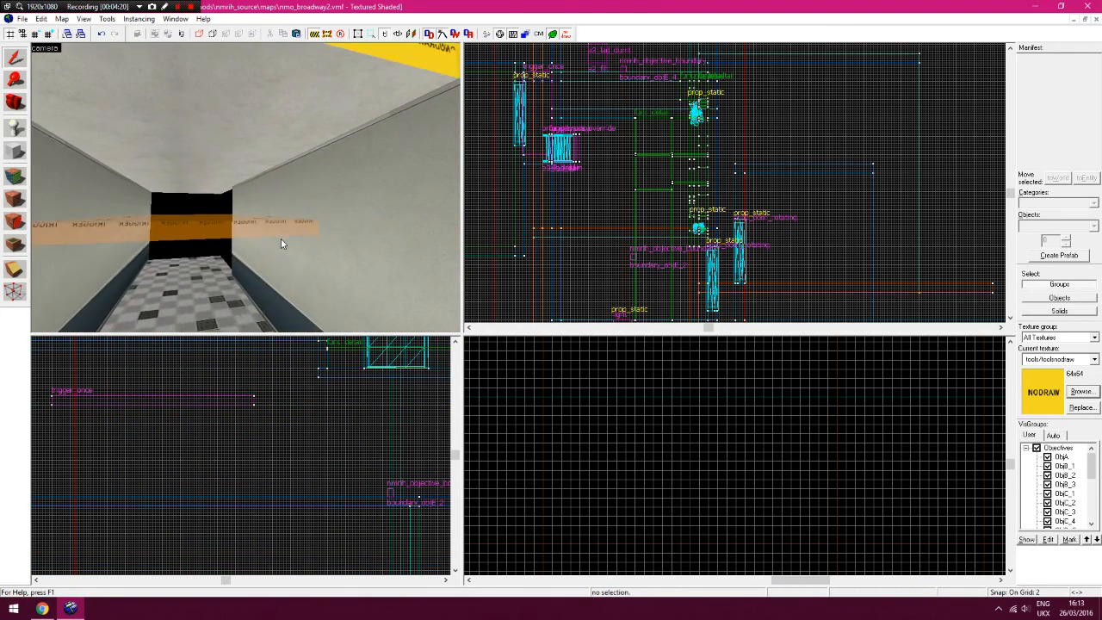
pyautogui.press('w')
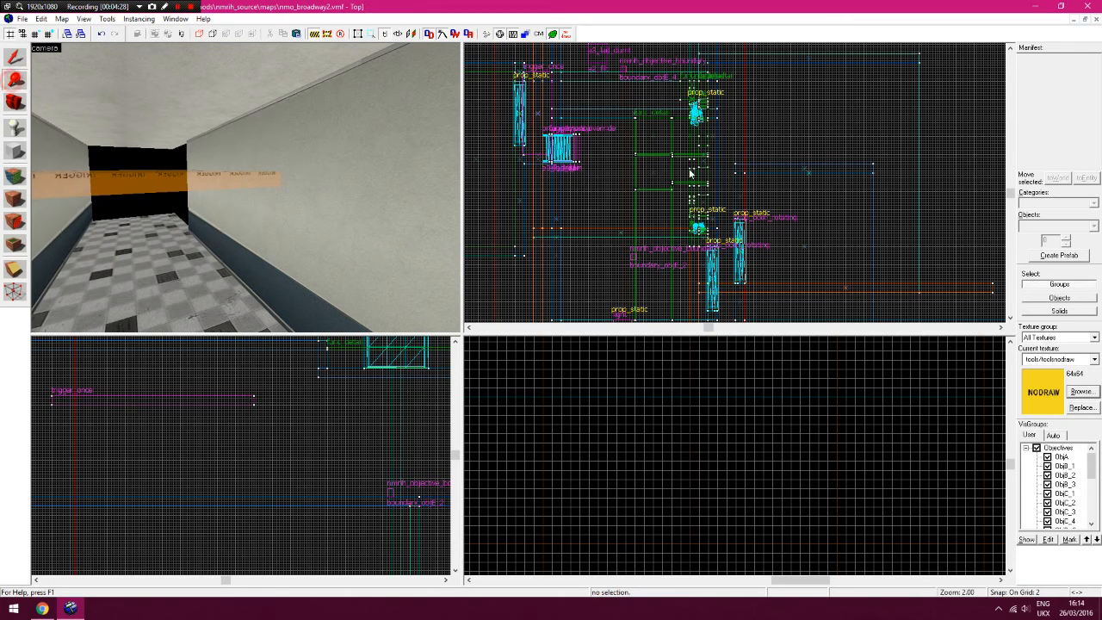
pyautogui.scroll(2, 642, 169)
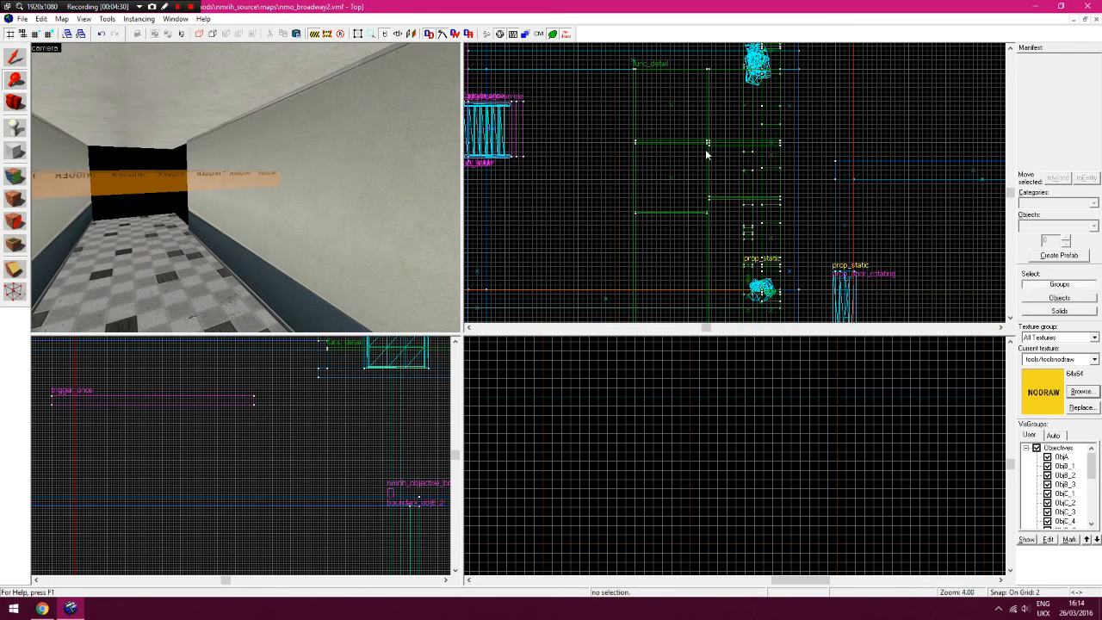
pyautogui.scroll(1, 705, 151)
pyautogui.scroll(-2, 276, 405)
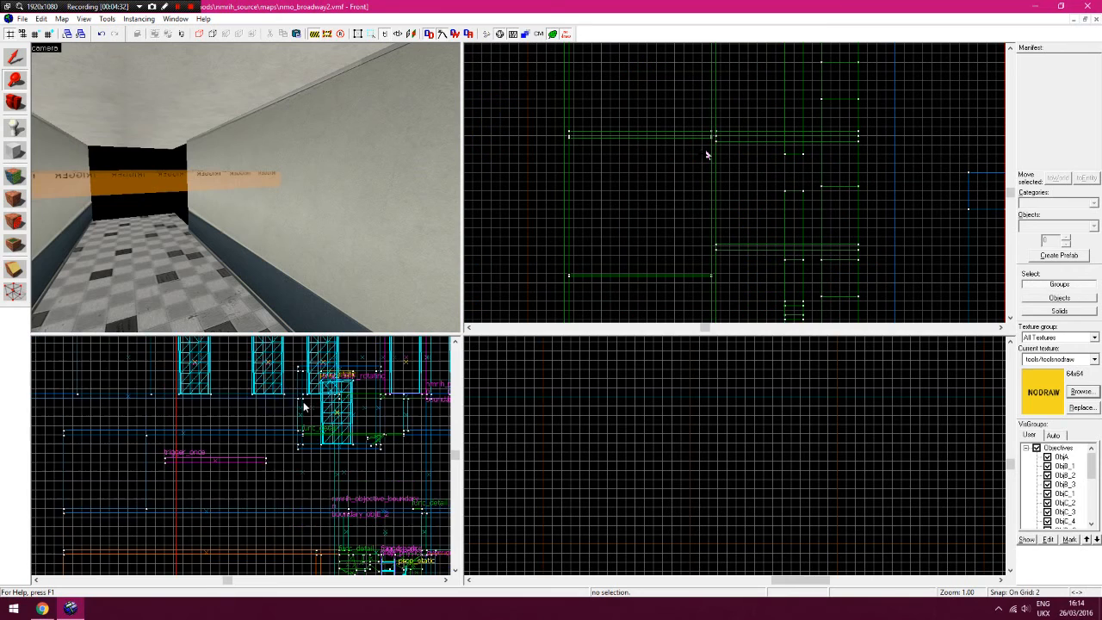
pyautogui.scroll(2, 303, 405)
pyautogui.click(14, 104)
pyautogui.moveTo(112, 138); pyautogui.dragTo(245, 187)
pyautogui.moveTo(253, 235); pyautogui.dragTo(246, 187)
pyautogui.press('z')
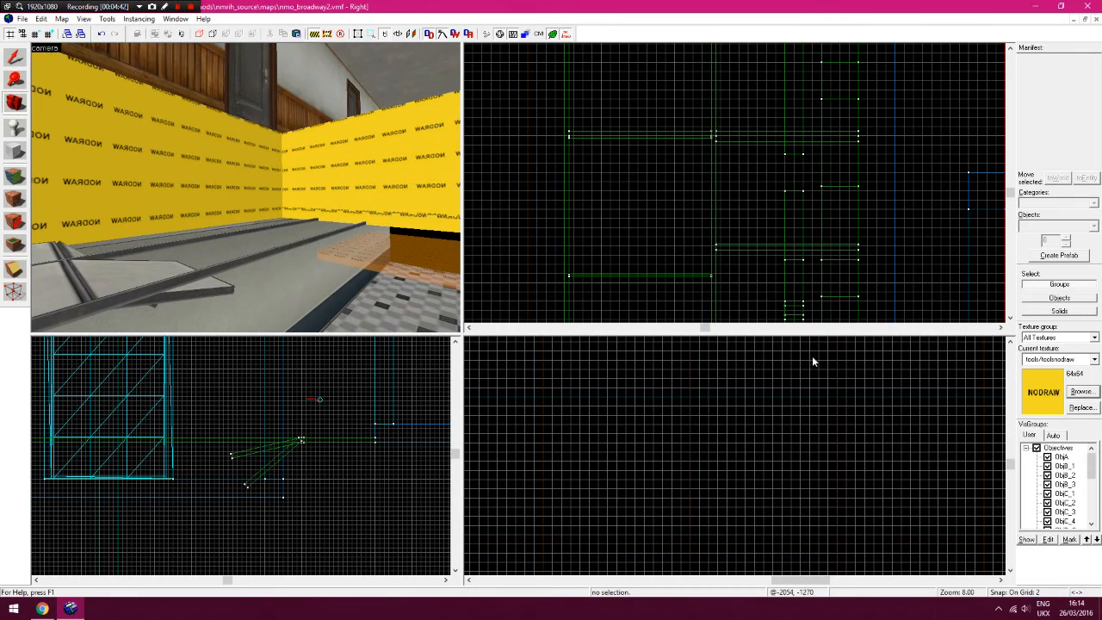
# Filter the textures for plaster and brick, and choose maps/nmrih_citylife/brick_wall02_mc as the current texture
pyautogui.click(1095, 392)
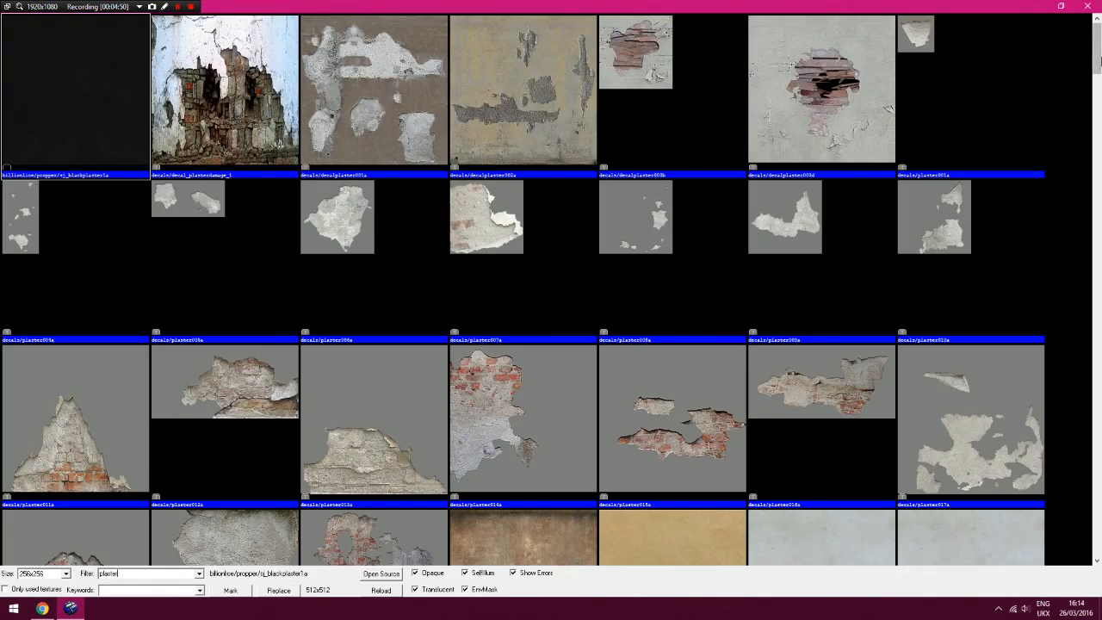
pyautogui.moveTo(1098, 58); pyautogui.dragTo(1099, 439)
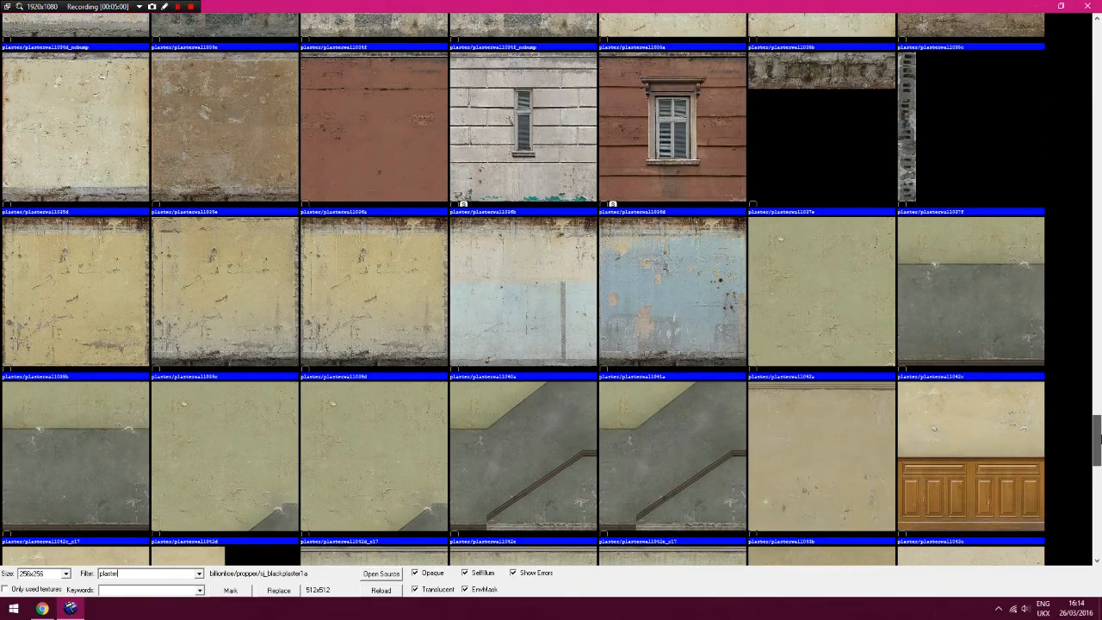
pyautogui.moveTo(1099, 440); pyautogui.dragTo(1099, 396)
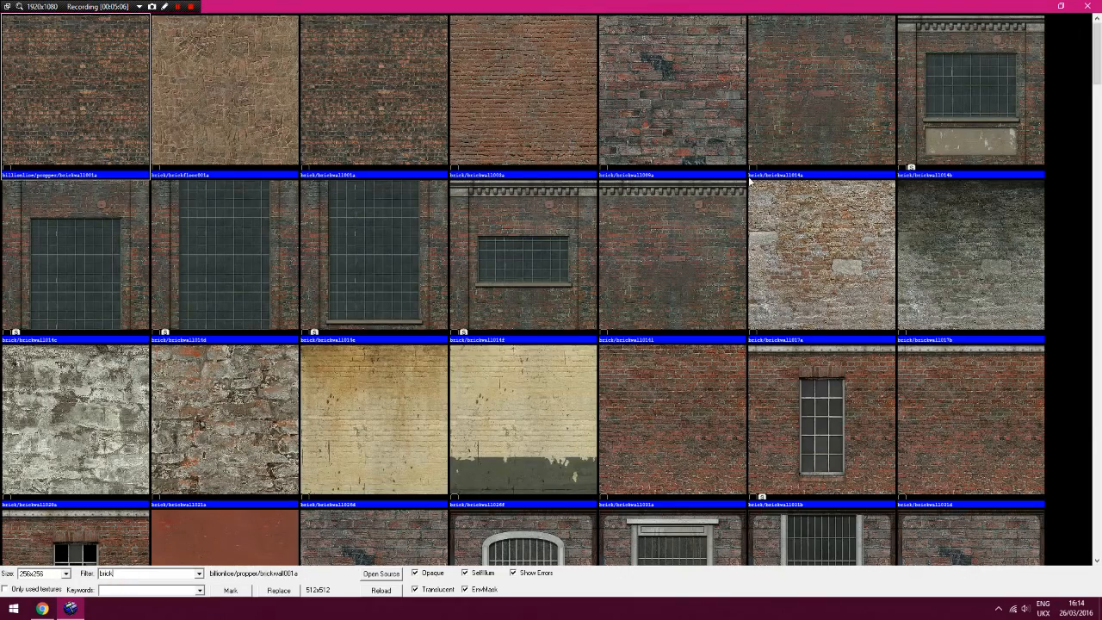
pyautogui.moveTo(1098, 53); pyautogui.dragTo(1100, 215)
pyautogui.doubleClick(235, 419)
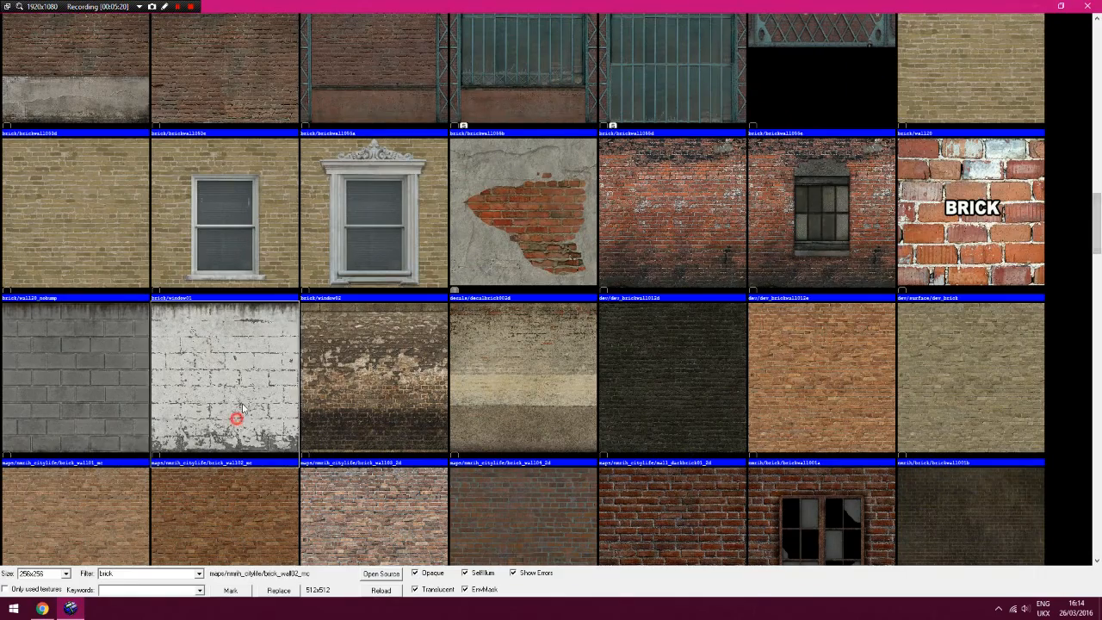
# Apply the white brick wall texture to the opening's side below the door and set its Y texture shift to -132
pyautogui.press('z')
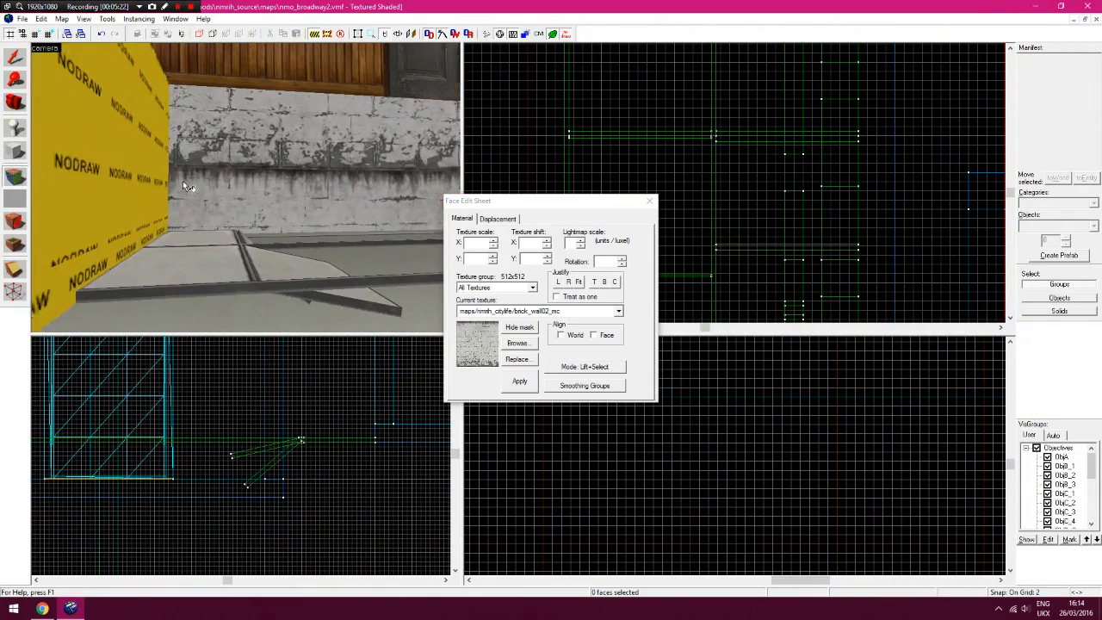
pyautogui.press('z')
pyautogui.click(186, 183)
pyautogui.click(531, 328)
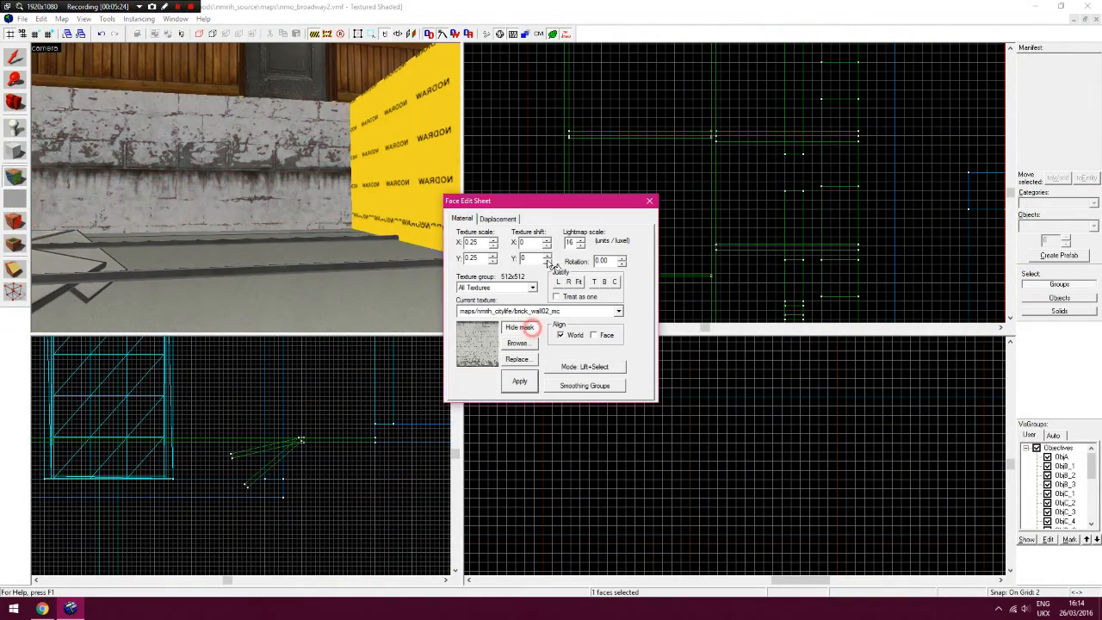
pyautogui.click(547, 261)
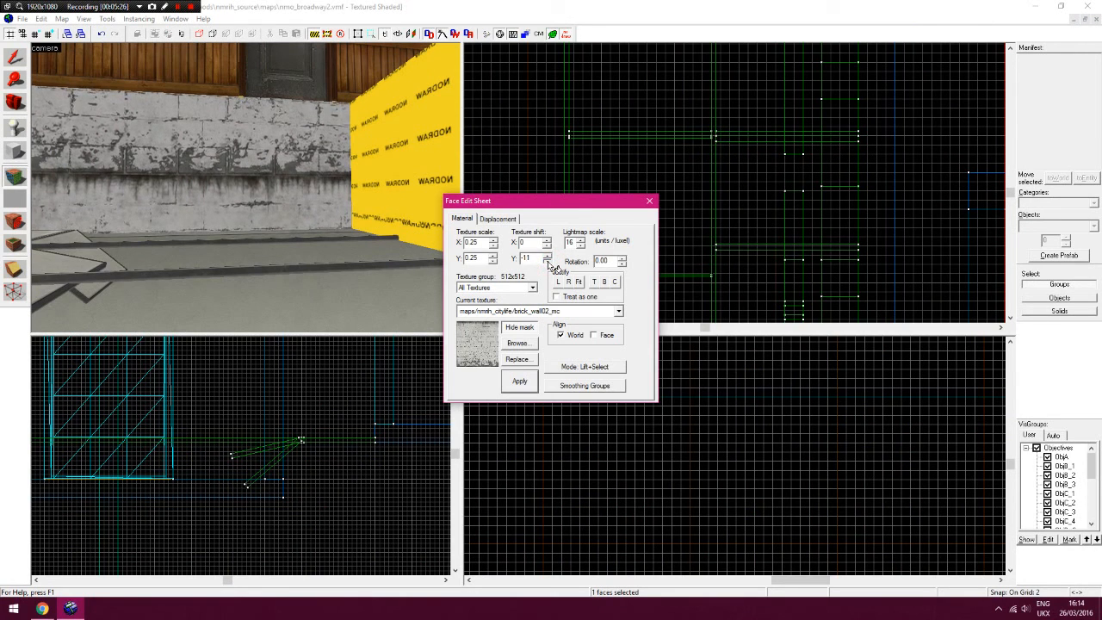
pyautogui.moveTo(547, 261); pyautogui.dragTo(547, 261)
pyautogui.doubleClick(532, 260)
# Apply the aligned brick texture to the remaining NODRAW sides of the floor opening
pyautogui.rightClick(409, 200)
pyautogui.press('z')
pyautogui.press('z')
pyautogui.rightClick(119, 180)
pyautogui.rightClick(164, 221)
pyautogui.rightClick(184, 106)
pyautogui.press('z')
pyautogui.press('z')
pyautogui.rightClick(311, 97)
pyautogui.rightClick(310, 228)
pyautogui.press('z')
pyautogui.press('z')
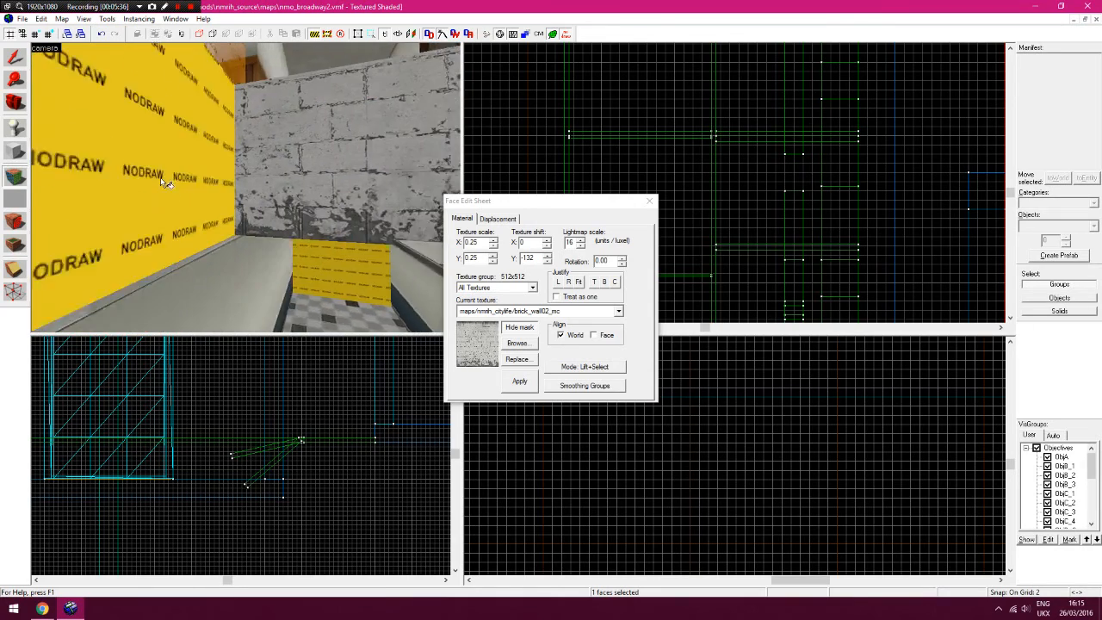
pyautogui.rightClick(136, 164)
# Examine the retextured sides of the opening from above and from the corridor below
pyautogui.press('z')
pyautogui.press('w')
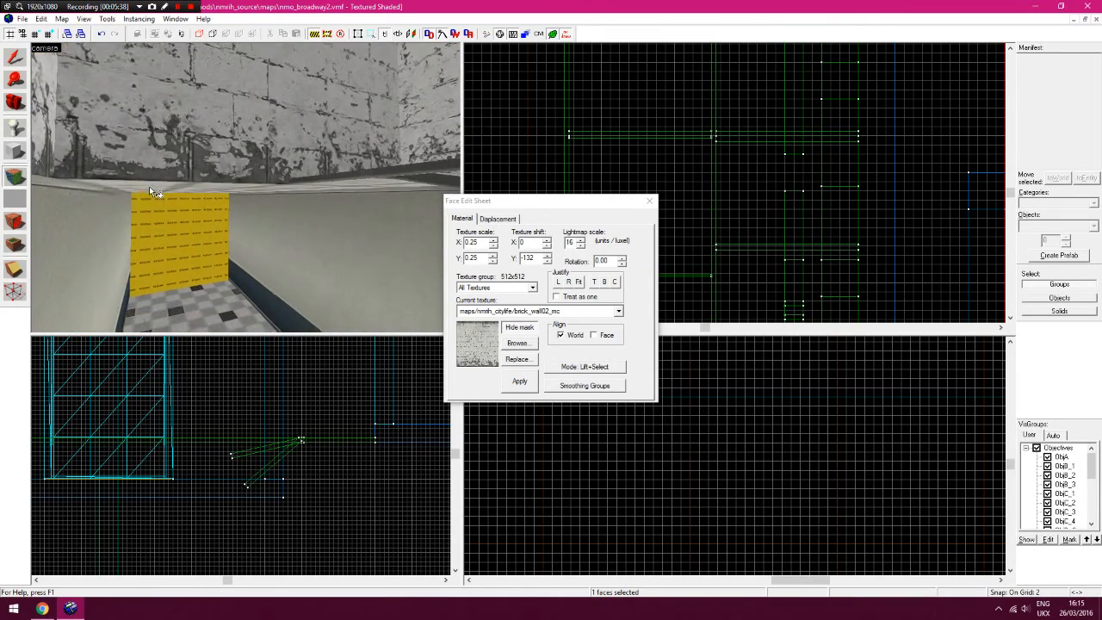
pyautogui.press('w')
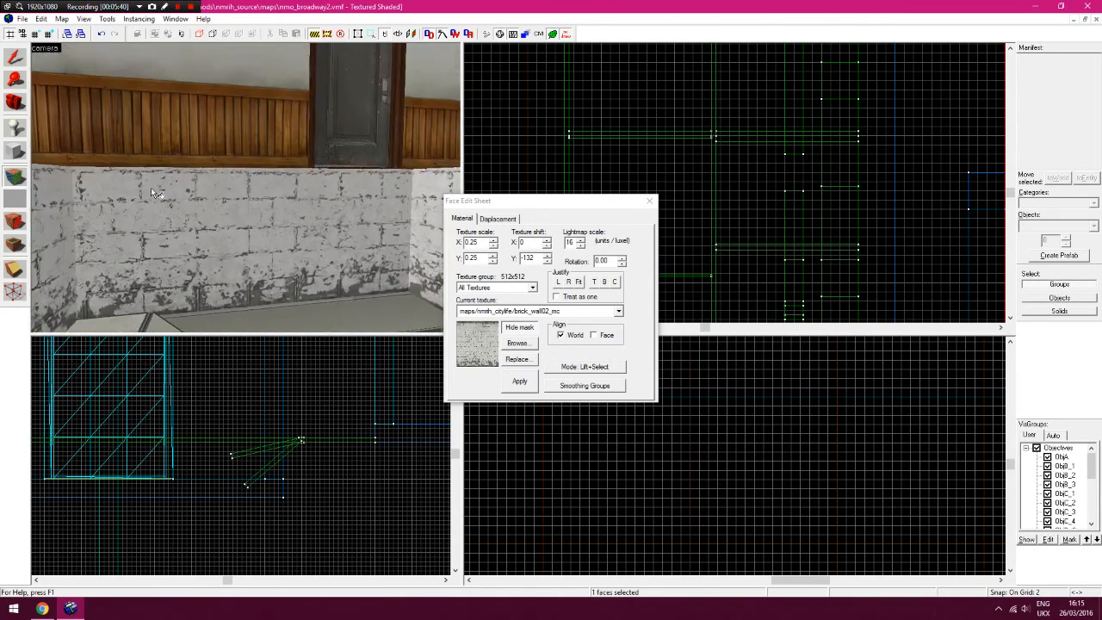
pyautogui.press('s')
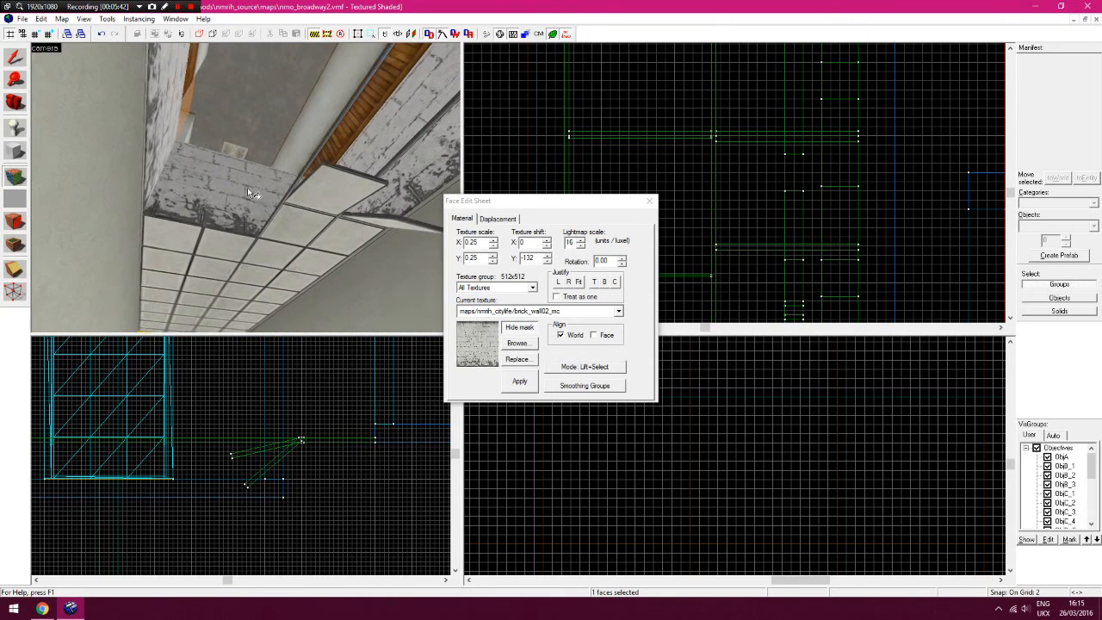
pyautogui.press('z')
pyautogui.click(651, 200)
pyautogui.click(650, 200)
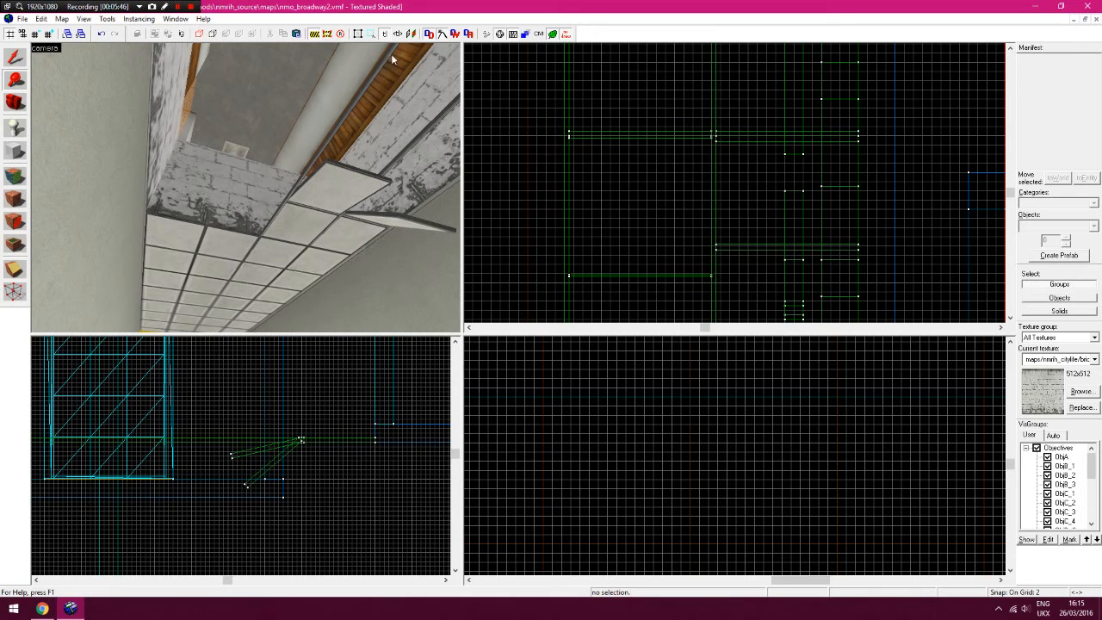
pyautogui.press('z')
pyautogui.press('w')
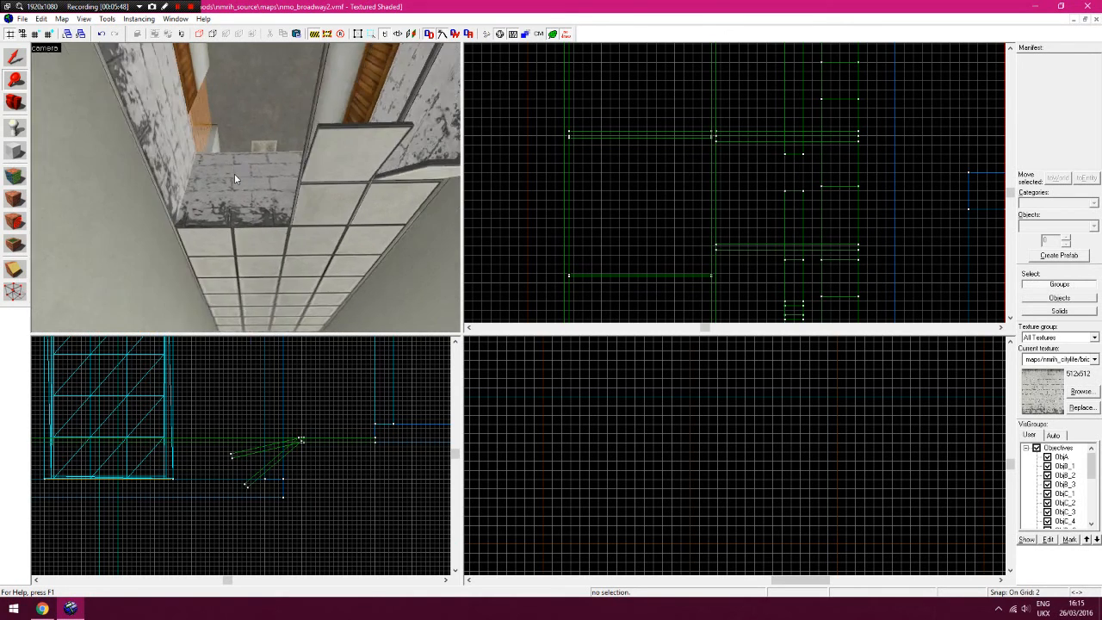
pyautogui.press('Up')
pyautogui.press('Up')
# Reduce the grid size to 1 and switch selection to individual solids within the func_detail ceiling frame
pyautogui.click(642, 125)
pyautogui.press('z')
pyautogui.press('z')
pyautogui.click(12, 60)
pyautogui.press('[')
pyautogui.click(238, 115)
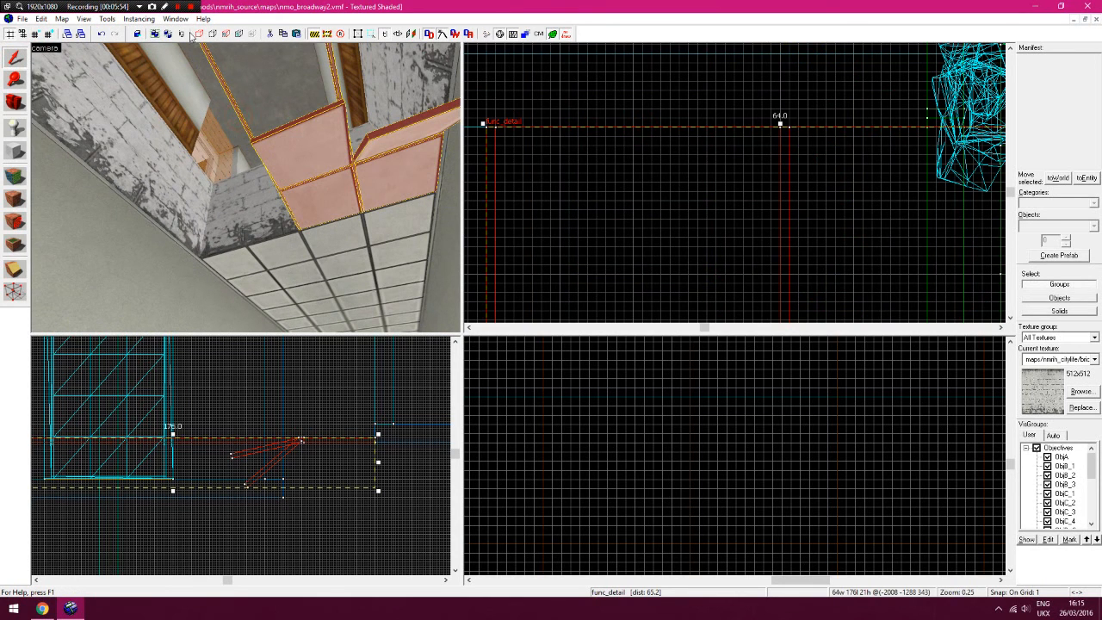
pyautogui.click(182, 34)
# Copy the long thin ceiling beam one tile width across the opening, level with the original beam
pyautogui.click(238, 234)
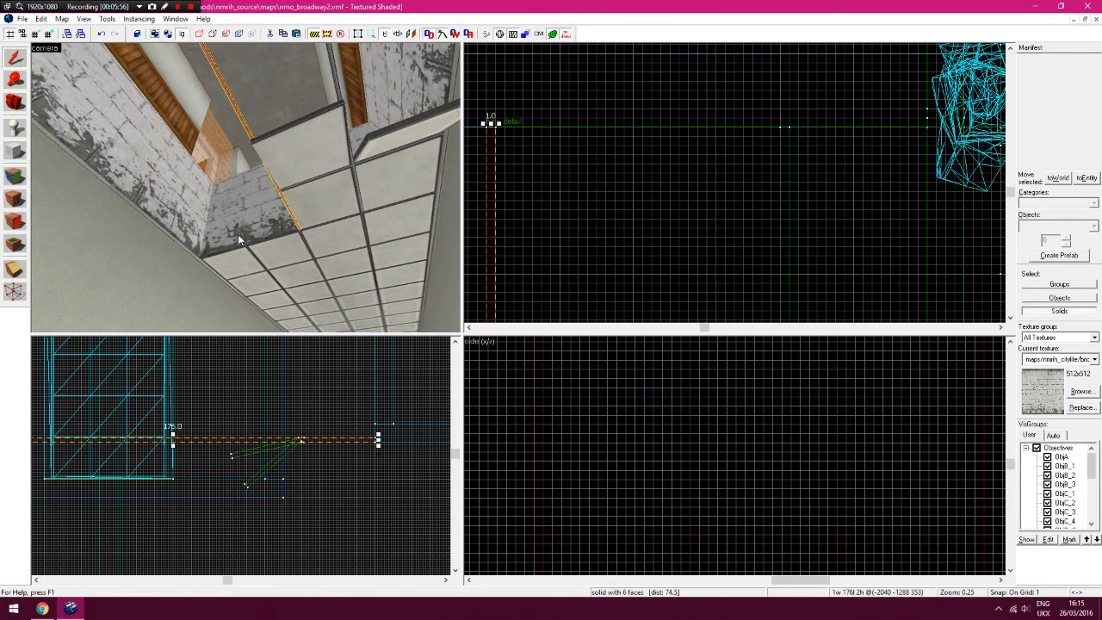
pyautogui.scroll(2, 516, 159)
pyautogui.moveTo(670, 156); pyautogui.dragTo(703, 150)
pyautogui.moveTo(372, 423); pyautogui.dragTo(372, 441)
pyautogui.click(370, 455)
# Move the copied beam 1 unit sideways so it lines up with the seam between the ceiling tiles
pyautogui.press('z')
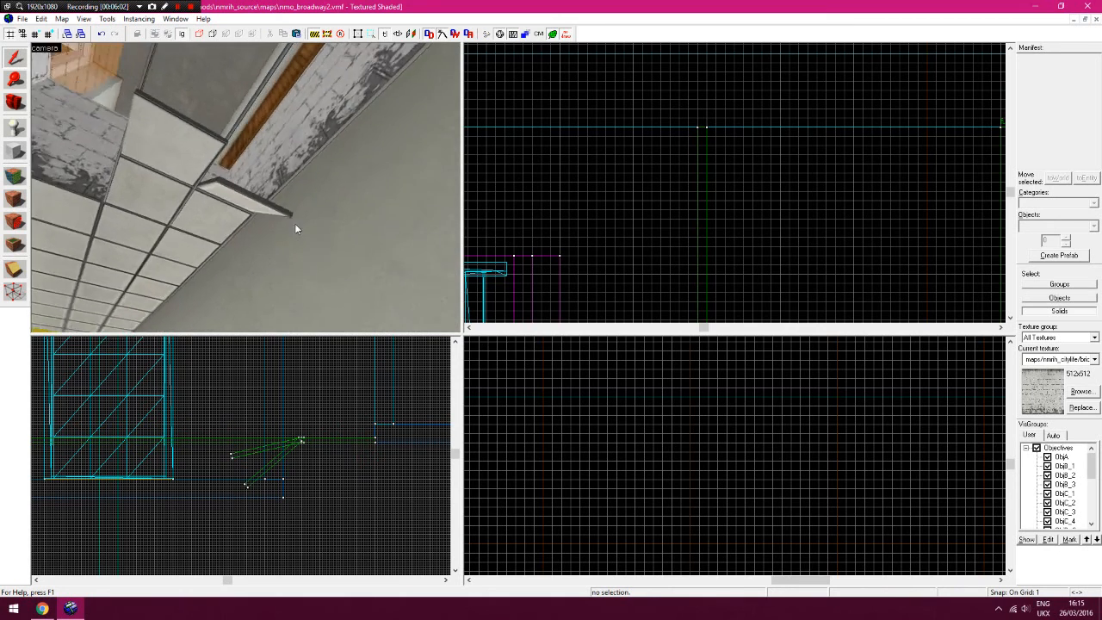
pyautogui.press('a')
pyautogui.press('w')
pyautogui.moveTo(61, 114); pyautogui.dragTo(246, 188)
pyautogui.click(13, 58)
pyautogui.click(245, 181)
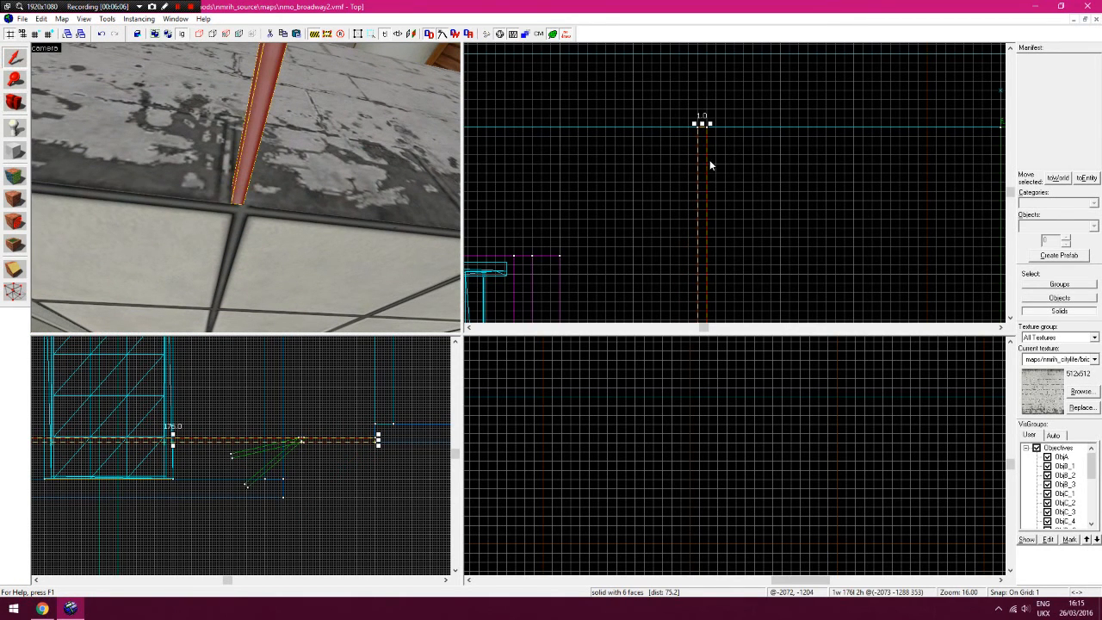
pyautogui.moveTo(706, 162); pyautogui.dragTo(714, 162)
pyautogui.press('Right')
pyautogui.press('Right')
pyautogui.press('Right')
pyautogui.press('Right')
pyautogui.press('Left')
pyautogui.press('Left')
pyautogui.press('Left')
pyautogui.click(630, 170)
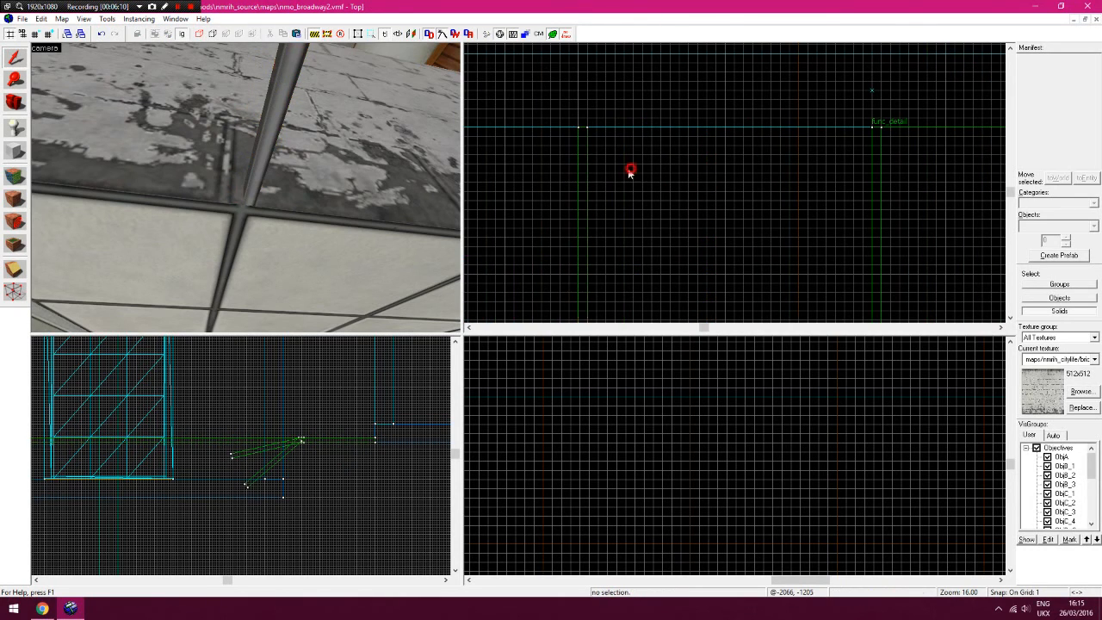
# Set the rotation of the ceiling tile texture on the copied beam's underside to 90
pyautogui.click(15, 175)
pyautogui.click(255, 193)
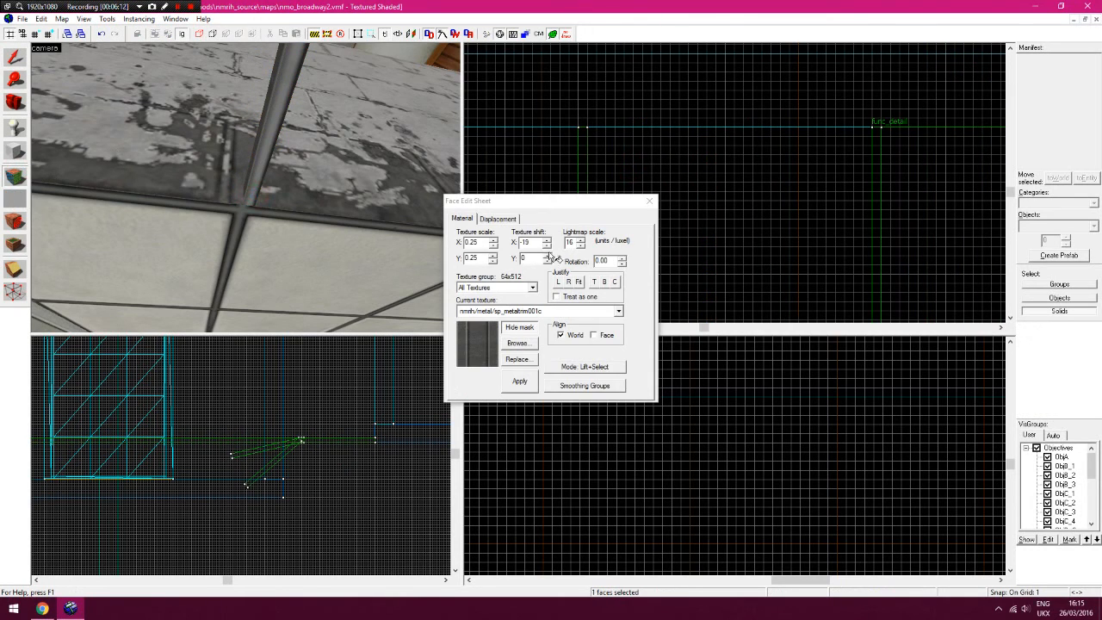
pyautogui.click(249, 196)
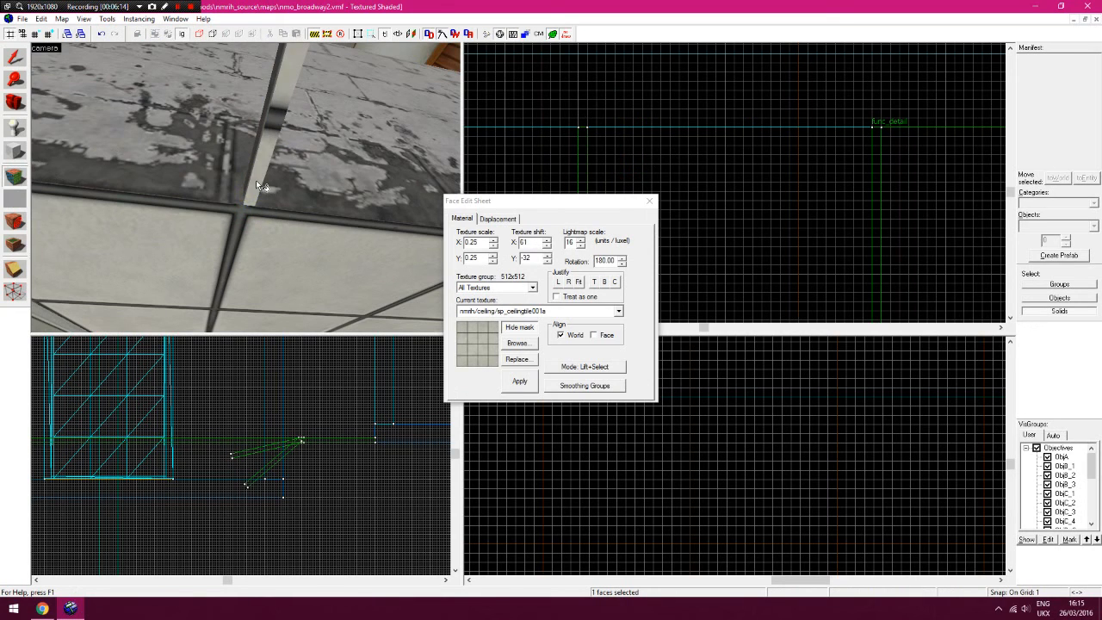
pyautogui.doubleClick(612, 263)
pyautogui.write('0')
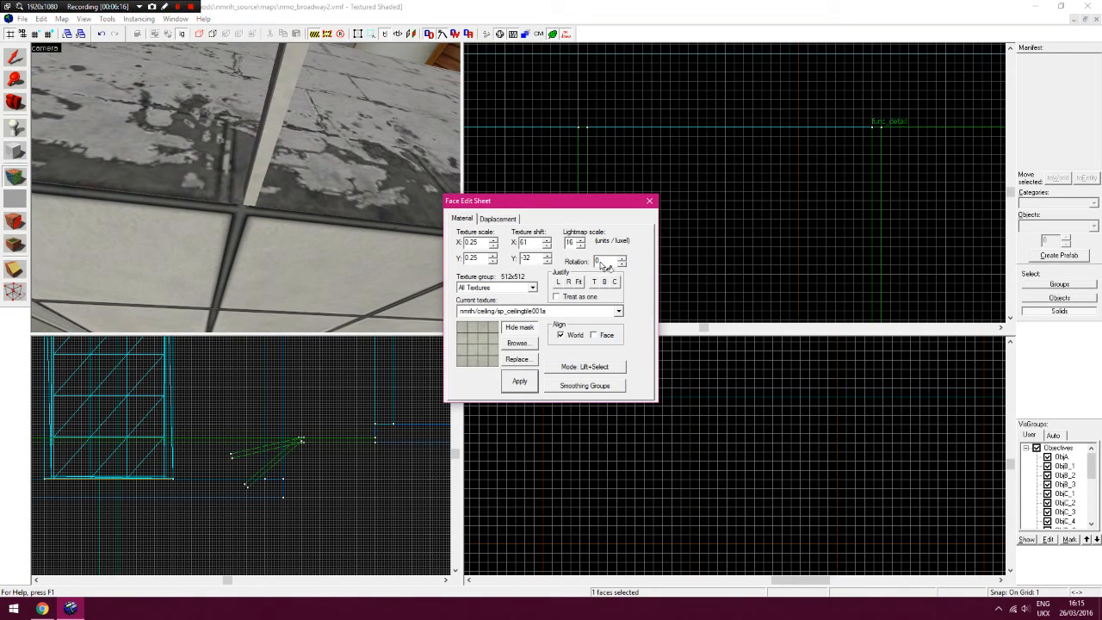
pyautogui.write('0')
pyautogui.click(649, 201)
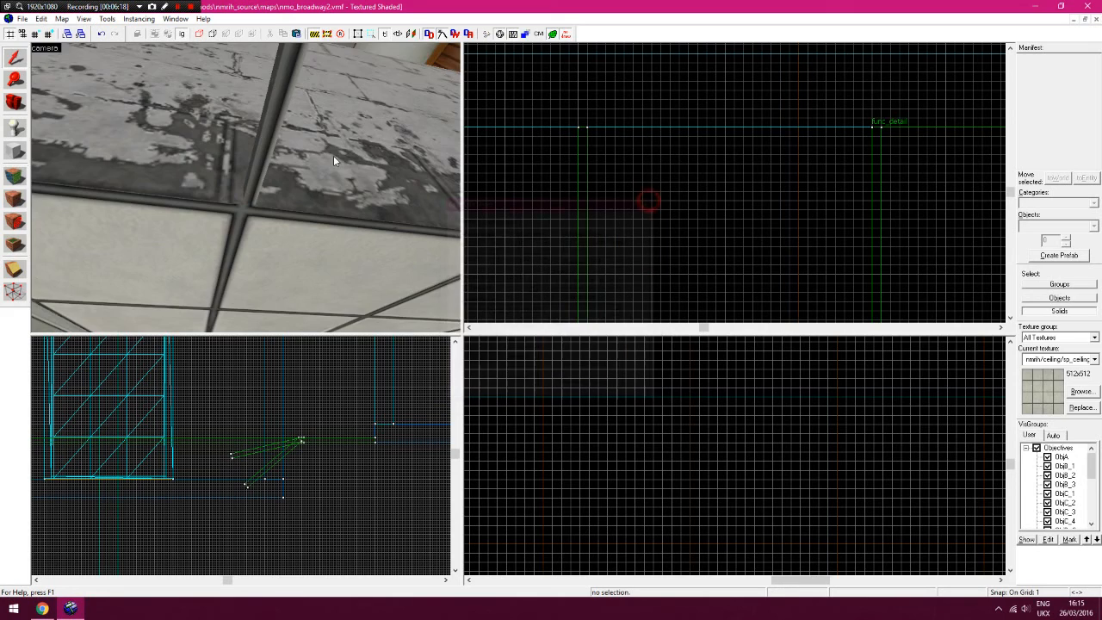
# Apply the rotated ceiling tile texture to the copied beam's face above the ceiling
pyautogui.press('z')
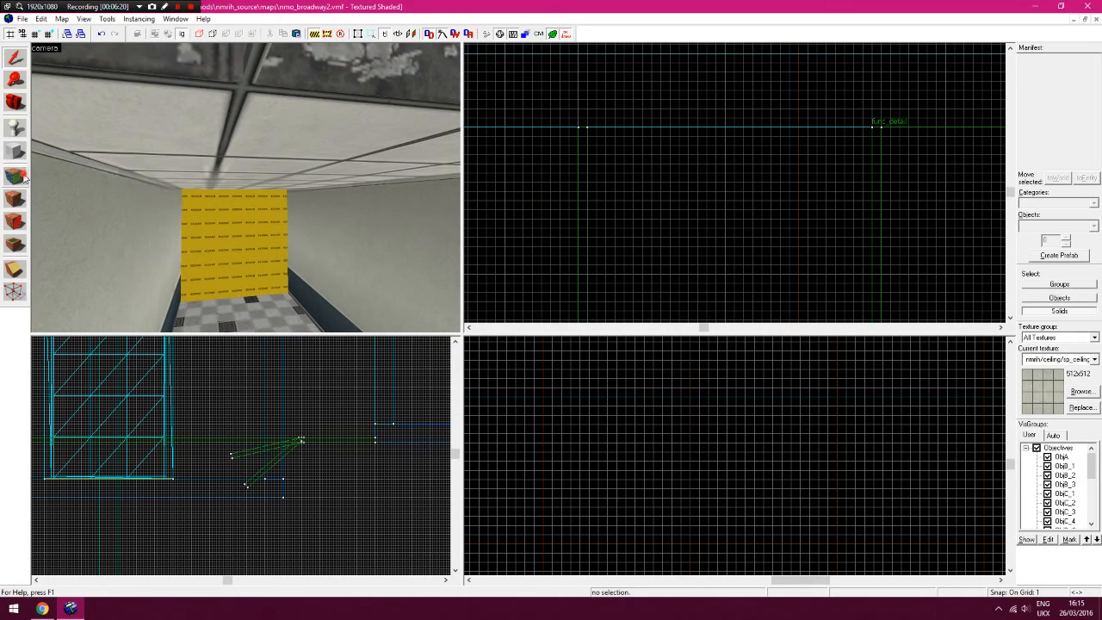
pyautogui.click(24, 178)
pyautogui.click(268, 110)
pyautogui.press('z')
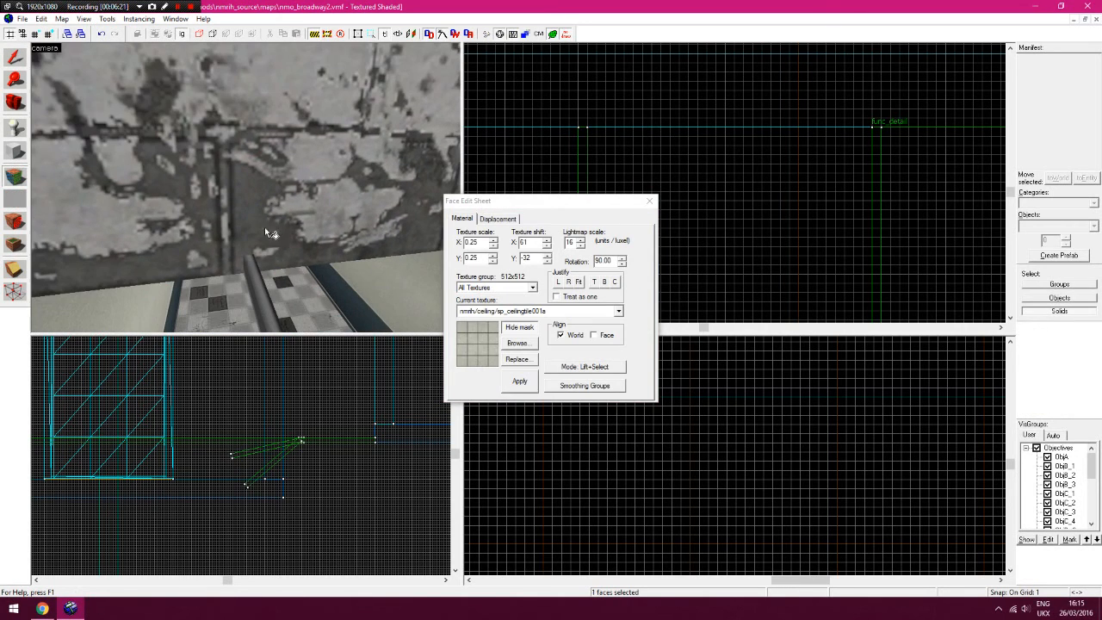
pyautogui.rightClick(256, 273)
pyautogui.click(651, 201)
# Copy the 31 by 31 by 2 ceiling tile into the gap between the two beams, flush with the ceiling
pyautogui.press('z')
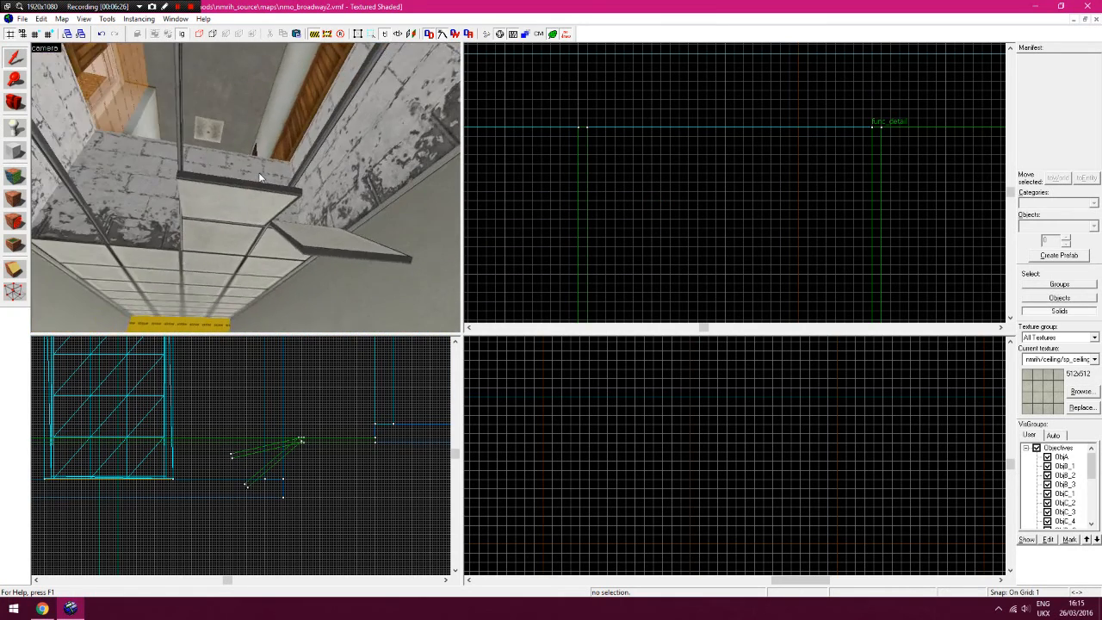
pyautogui.press('z')
pyautogui.click(339, 238)
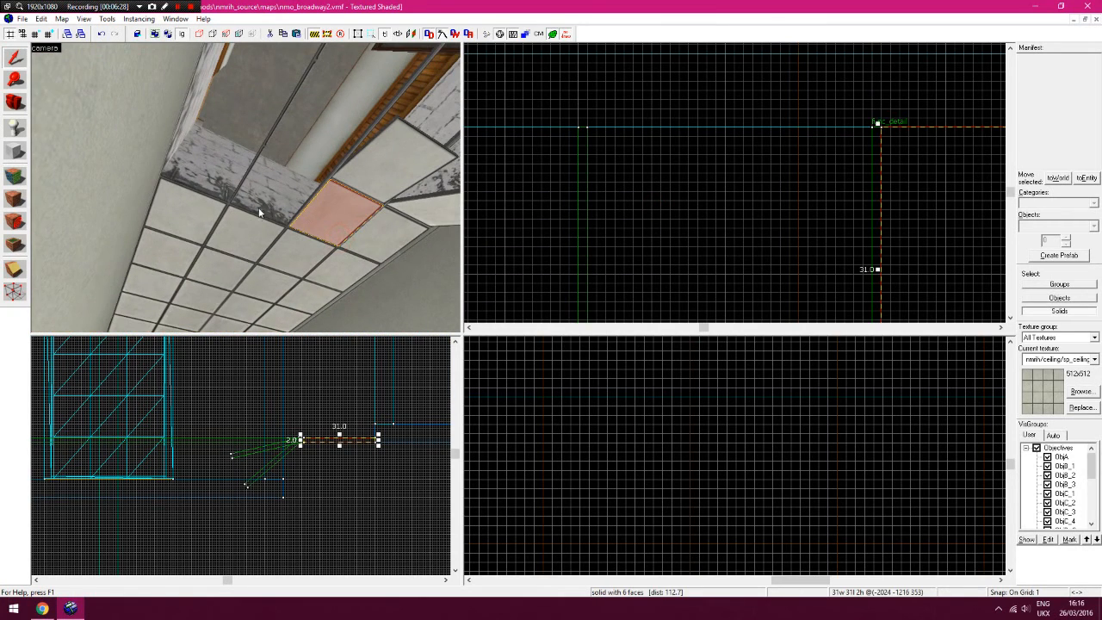
pyautogui.keyDown('shift'); pyautogui.moveTo(339, 238); pyautogui.dragTo(258, 216); pyautogui.keyUp('shift')
pyautogui.moveTo(706, 209); pyautogui.dragTo(717, 208)
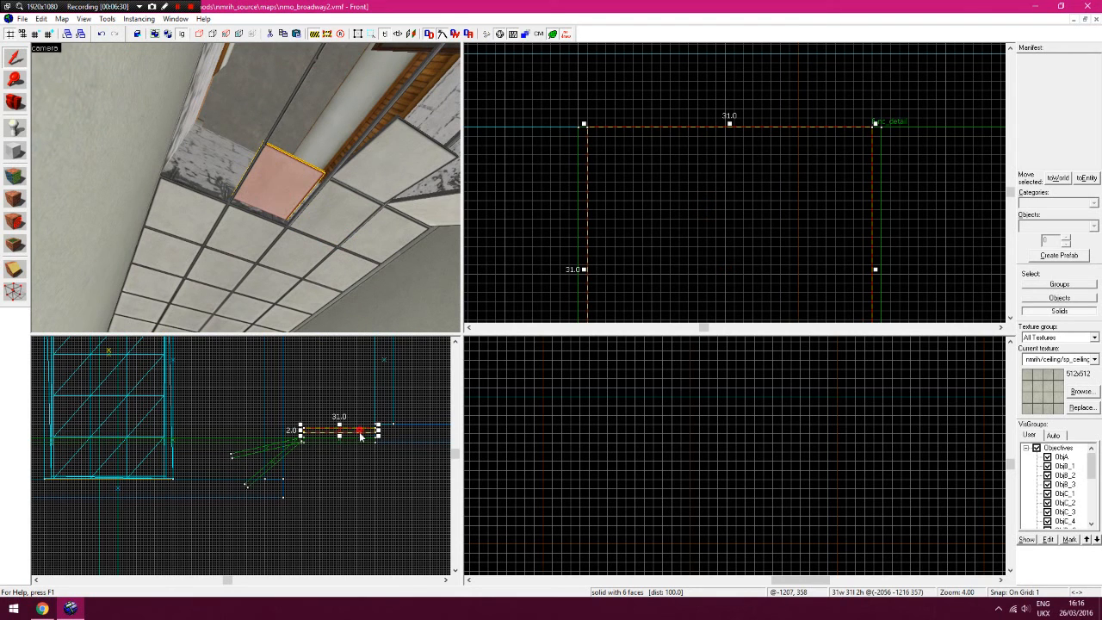
pyautogui.moveTo(361, 431); pyautogui.dragTo(358, 443)
pyautogui.press('Escape')
# Set the texture rotation on the copied ceiling tile's underside to 90
pyautogui.press('z')
pyautogui.press('z')
pyautogui.hotkey('shift', 'a')
pyautogui.click(207, 186)
pyautogui.doubleClick(605, 262)
pyautogui.write('0')
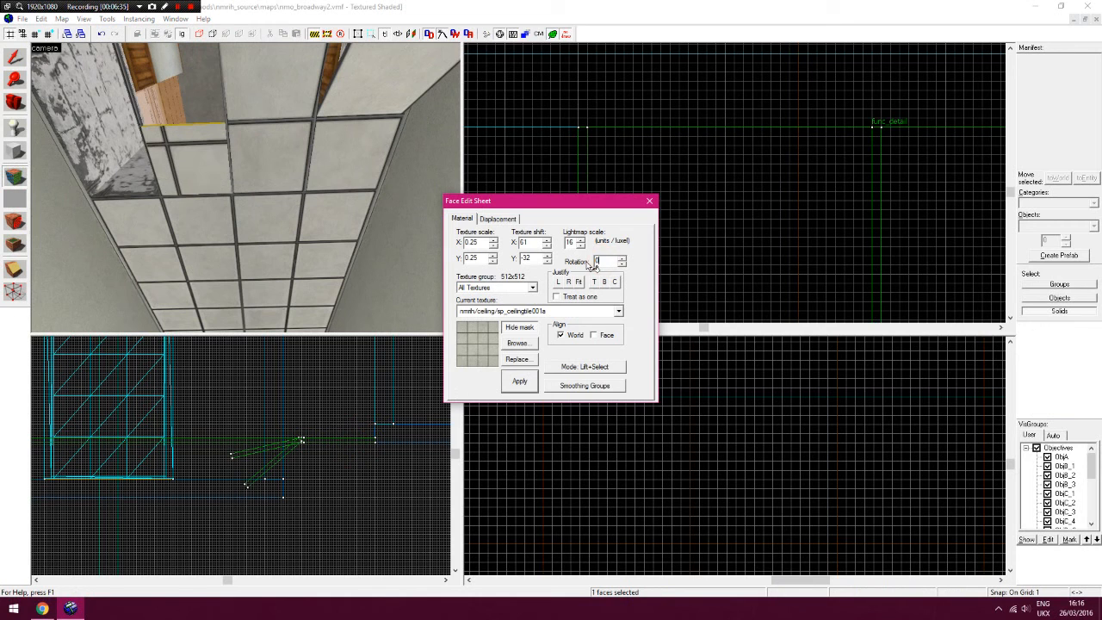
# Sample the dark metal trim texture from a neighbouring edge and apply it to the copied tile's NODRAW edge
pyautogui.write('z')
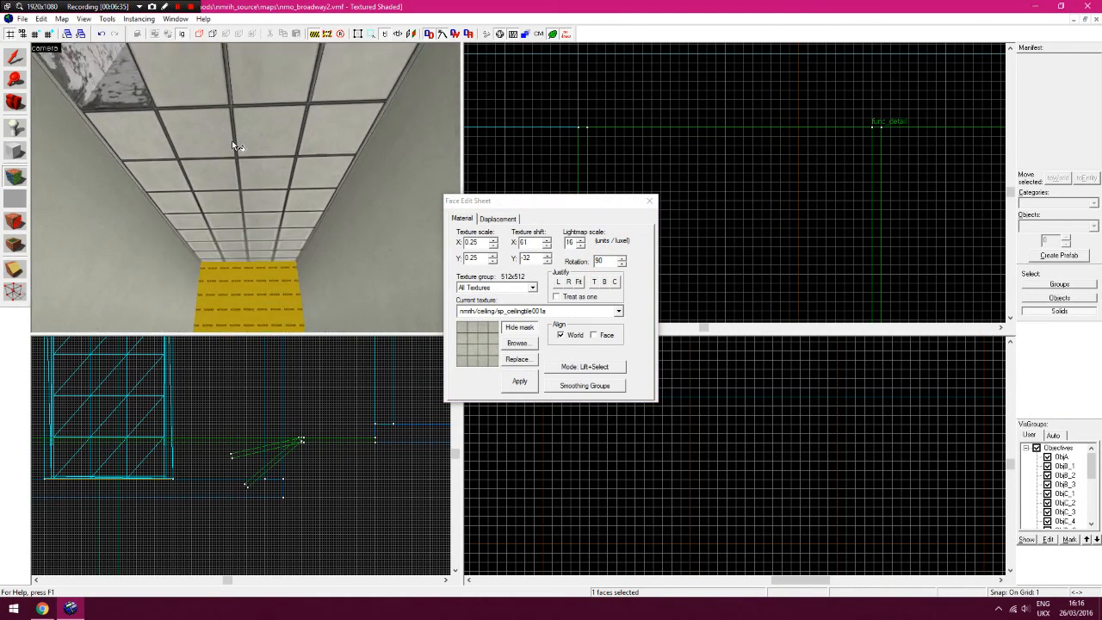
pyautogui.write('s')
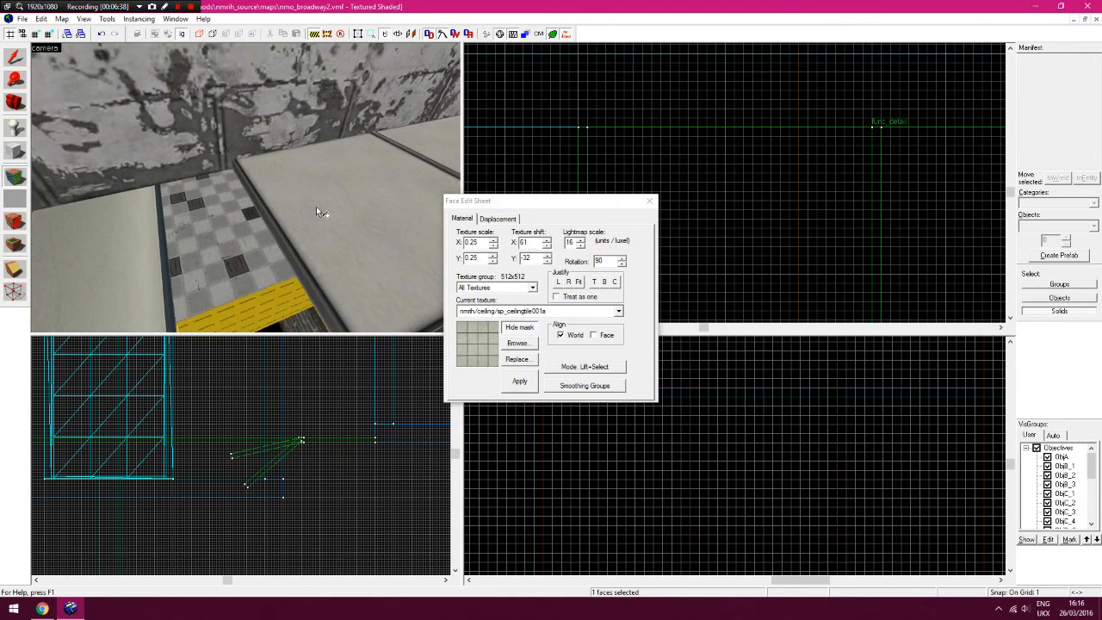
pyautogui.write('z')
pyautogui.click(287, 180)
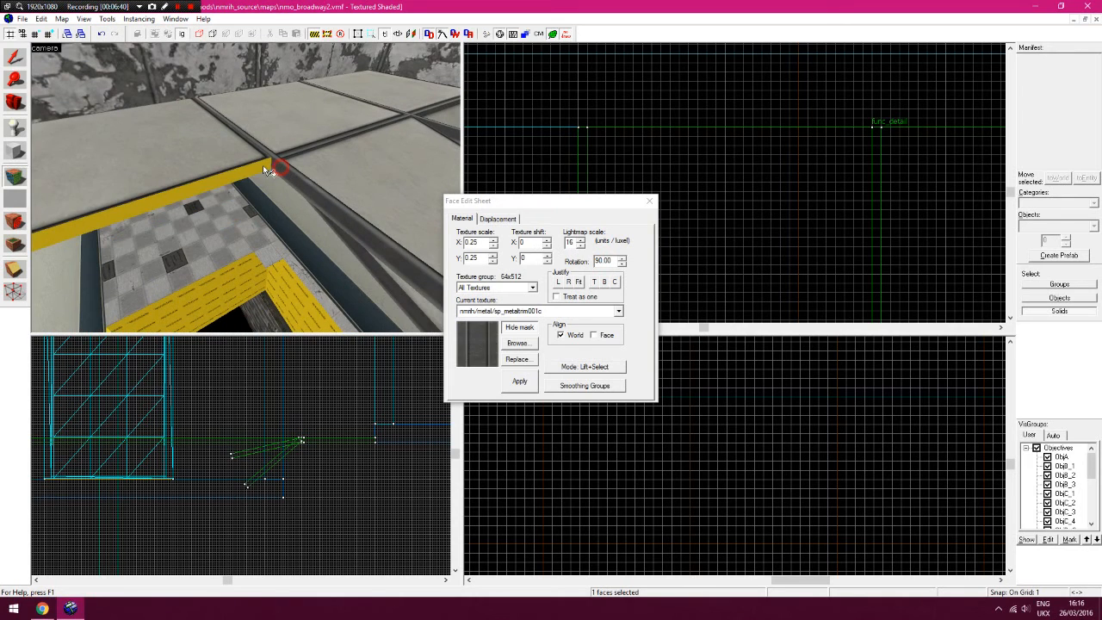
pyautogui.rightClick(264, 166)
pyautogui.click(646, 204)
pyautogui.click(649, 202)
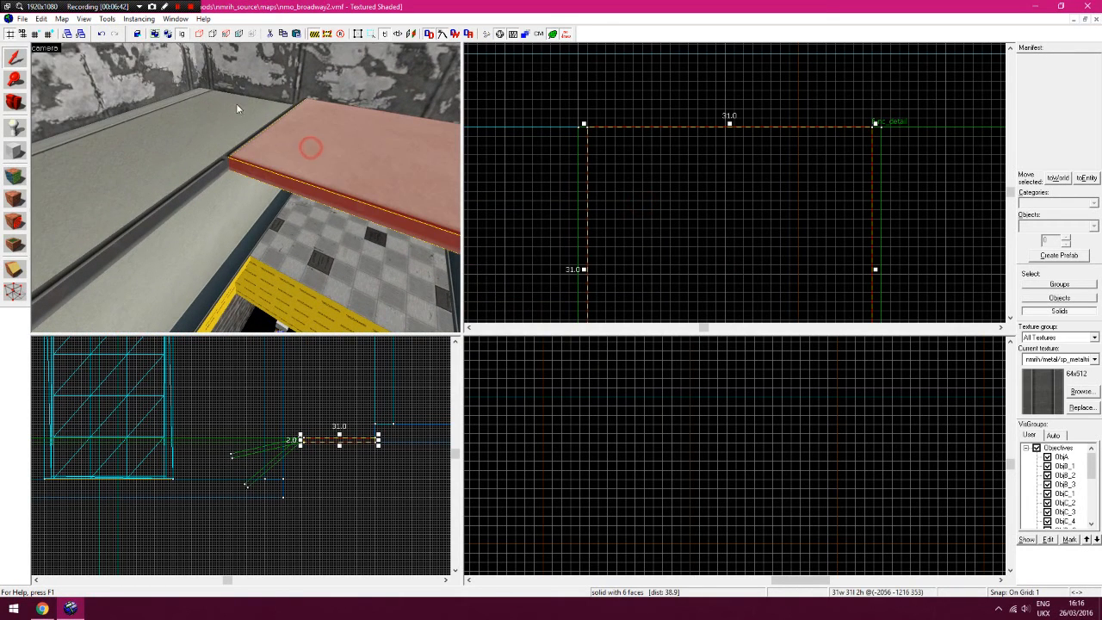
# Copy the finished tile into the adjacent gap beside the corridor wall and align it flush with the ceiling grid
pyautogui.hotkey('ctrl', 'v')
pyautogui.moveTo(539, 178); pyautogui.dragTo(565, 177)
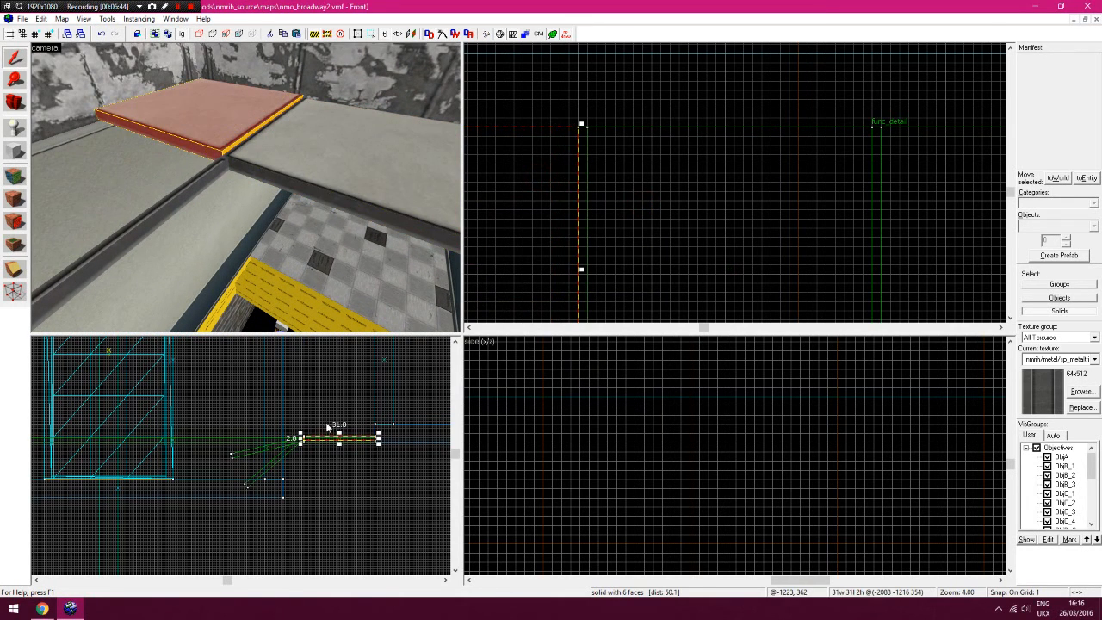
pyautogui.moveTo(361, 442); pyautogui.dragTo(367, 441)
pyautogui.press('Left')
pyautogui.press('Left')
pyautogui.press('Left')
pyautogui.moveTo(183, 151); pyautogui.dragTo(200, 157)
pyautogui.press('d')
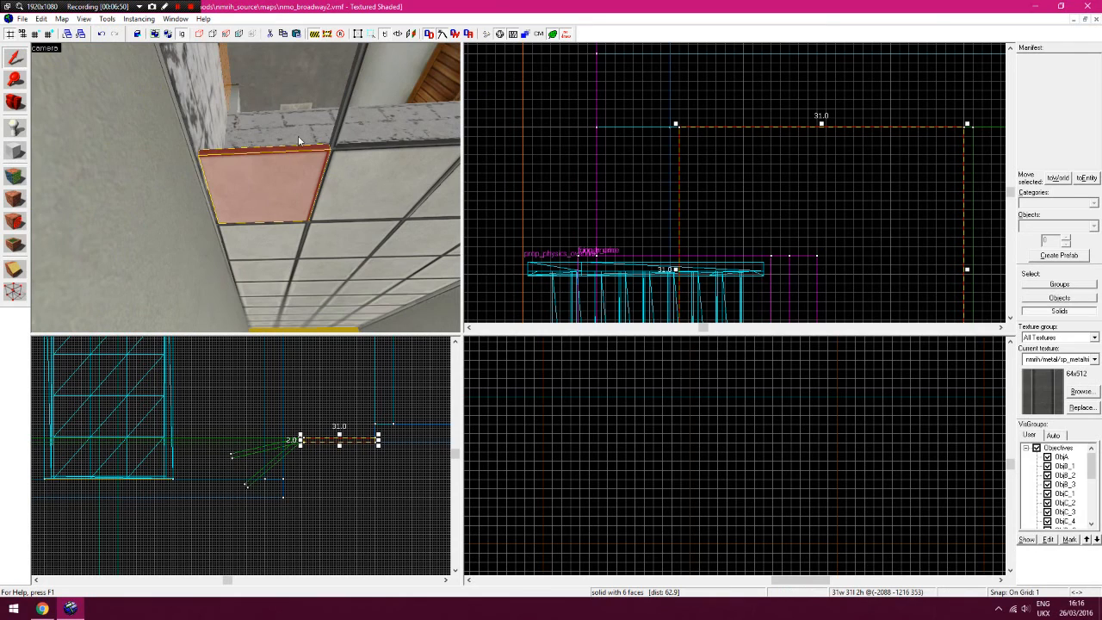
# Extend the outer edge of the wall-side tile so that it meets the corridor wall
pyautogui.click(675, 126)
pyautogui.click(680, 134)
pyautogui.moveTo(676, 126); pyautogui.dragTo(668, 124)
pyautogui.click(687, 113)
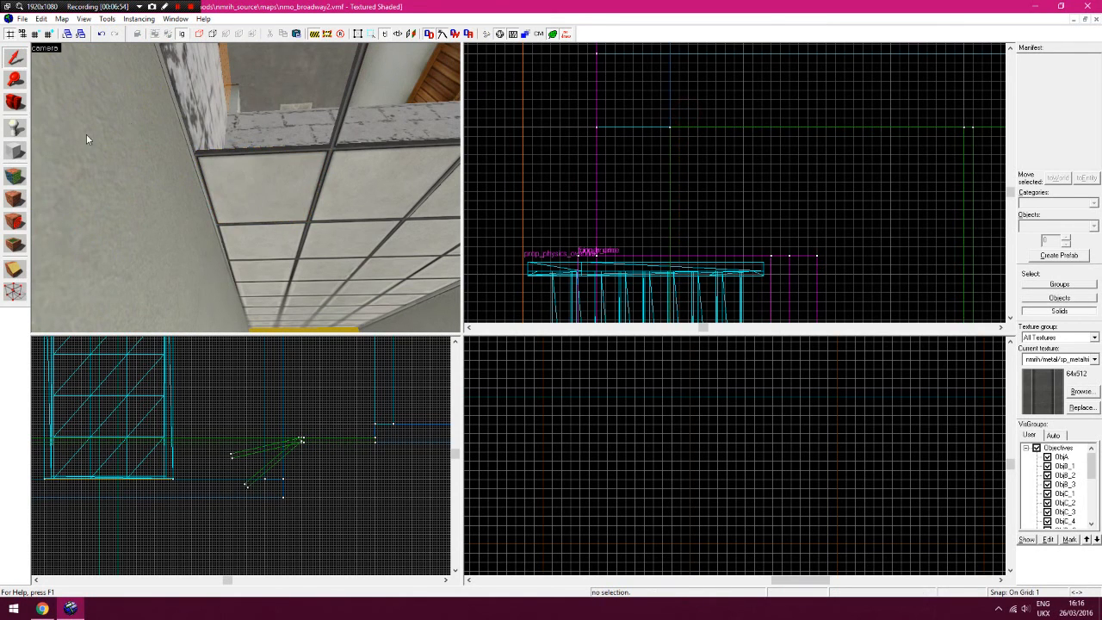
# Set the rotation of the ceiling tile texture on the wall-side tile's underside to 90
pyautogui.press('z')
pyautogui.press('d')
pyautogui.press('z')
pyautogui.hotkey('shift', 'a')
pyautogui.click(239, 174)
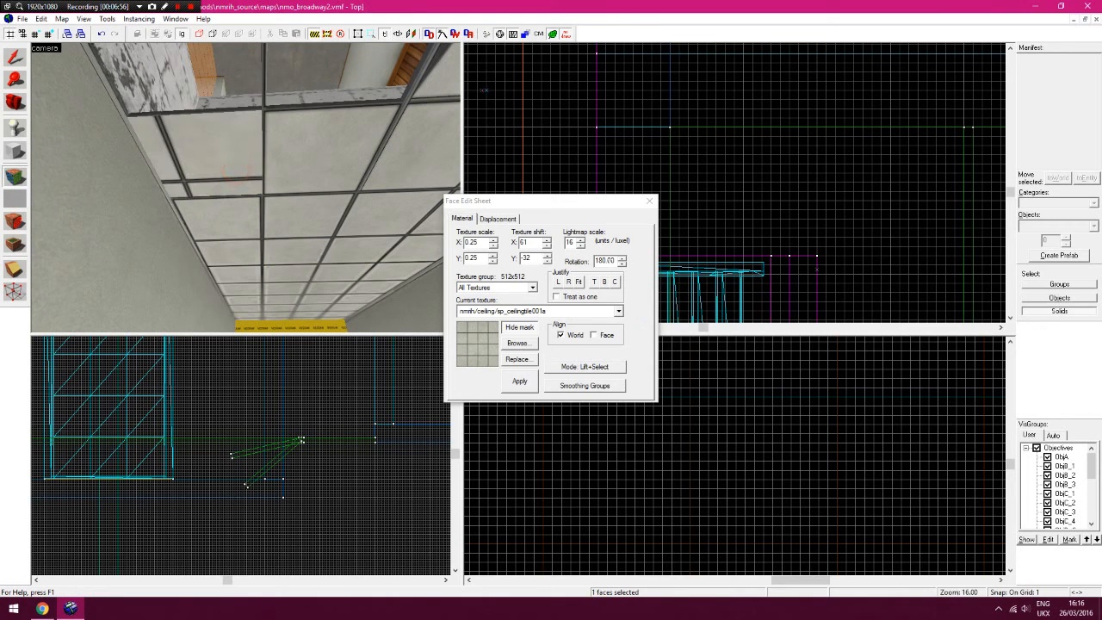
pyautogui.click(612, 261)
pyautogui.press('Return')
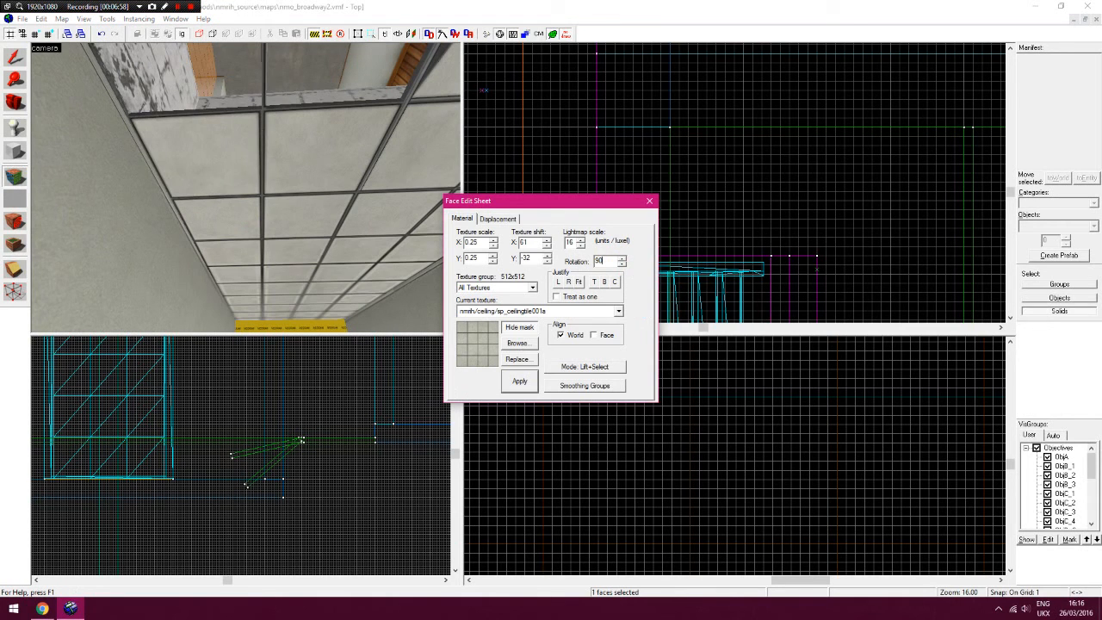
# Apply the ceiling tile texture to the wall-side tile's top and inspect the new tiles from above
pyautogui.press('z')
pyautogui.press('w')
pyautogui.press('z')
pyautogui.click(231, 240)
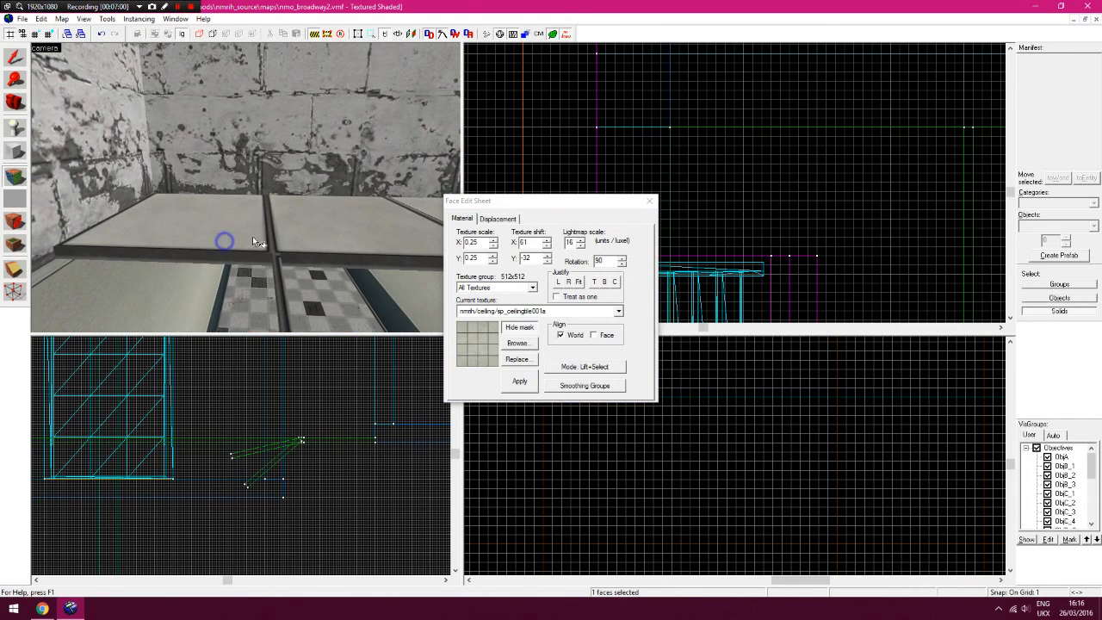
pyautogui.press('z')
pyautogui.press('w')
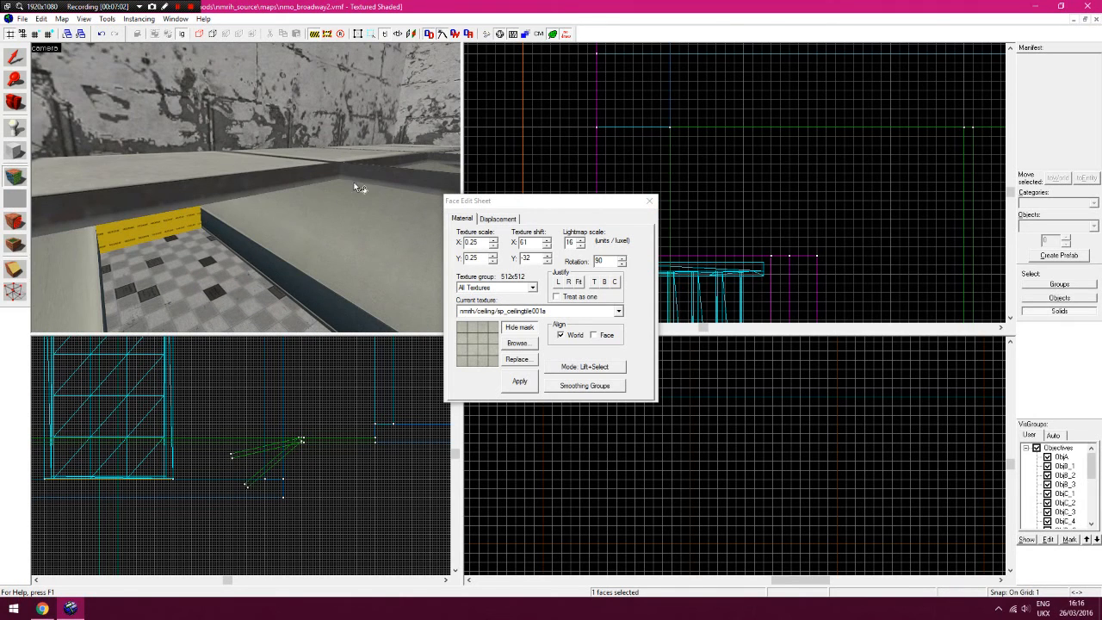
# Finish the texture editing and inspect the new ceiling tiles from above and from below
pyautogui.click(331, 177)
pyautogui.click(654, 203)
pyautogui.press('z')
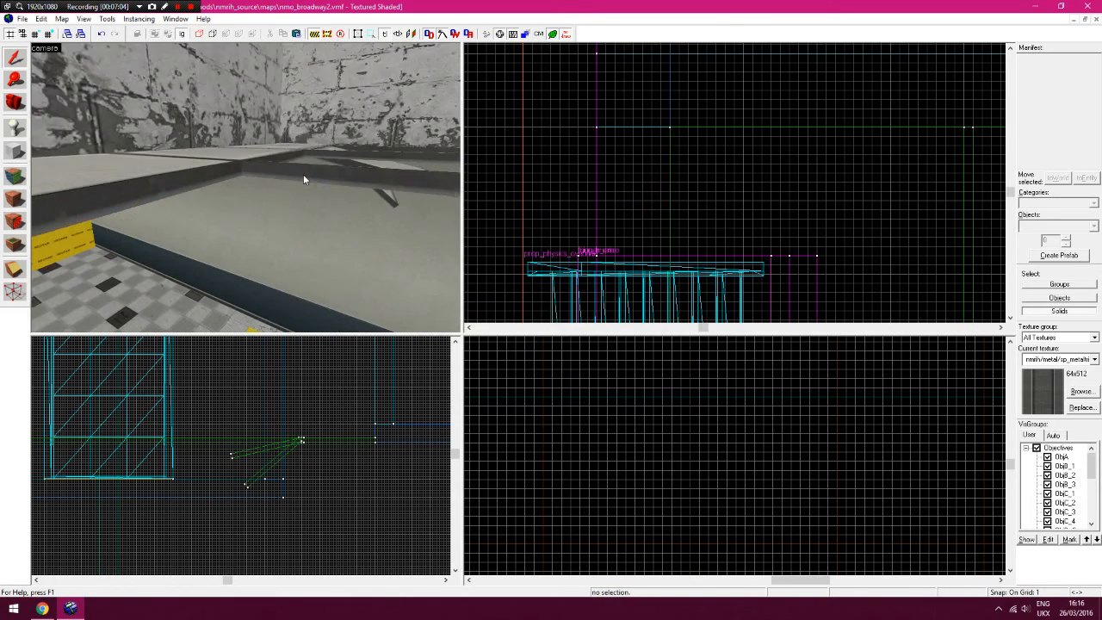
pyautogui.press('w')
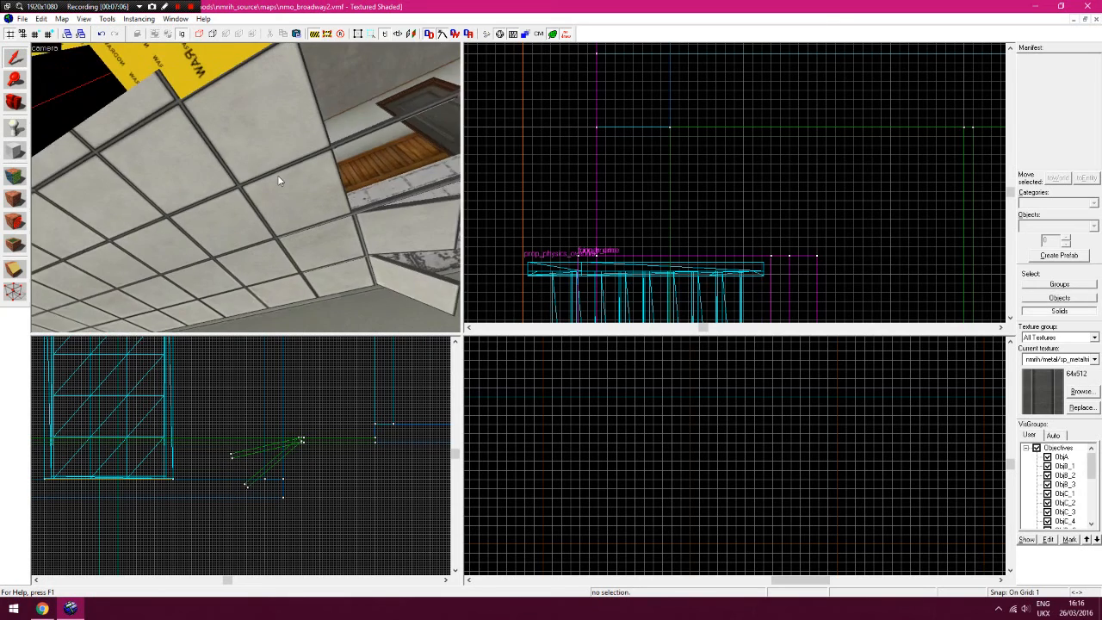
pyautogui.press('z')
pyautogui.click(335, 209)
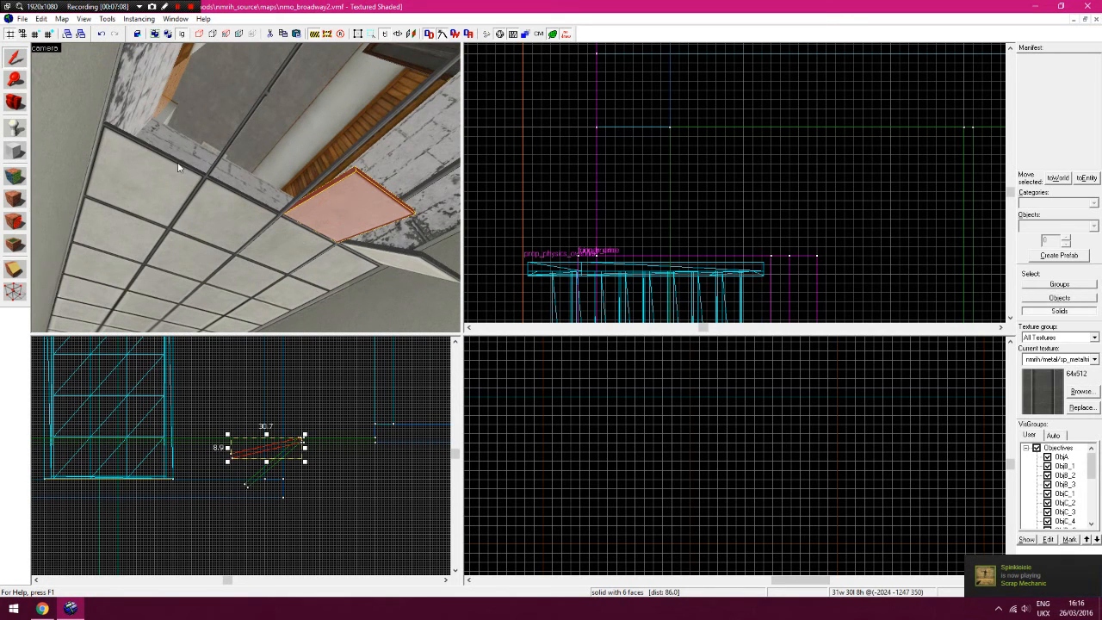
pyautogui.hotkey('ctrl', 'v')
pyautogui.press('z')
pyautogui.press('w')
pyautogui.press('z')
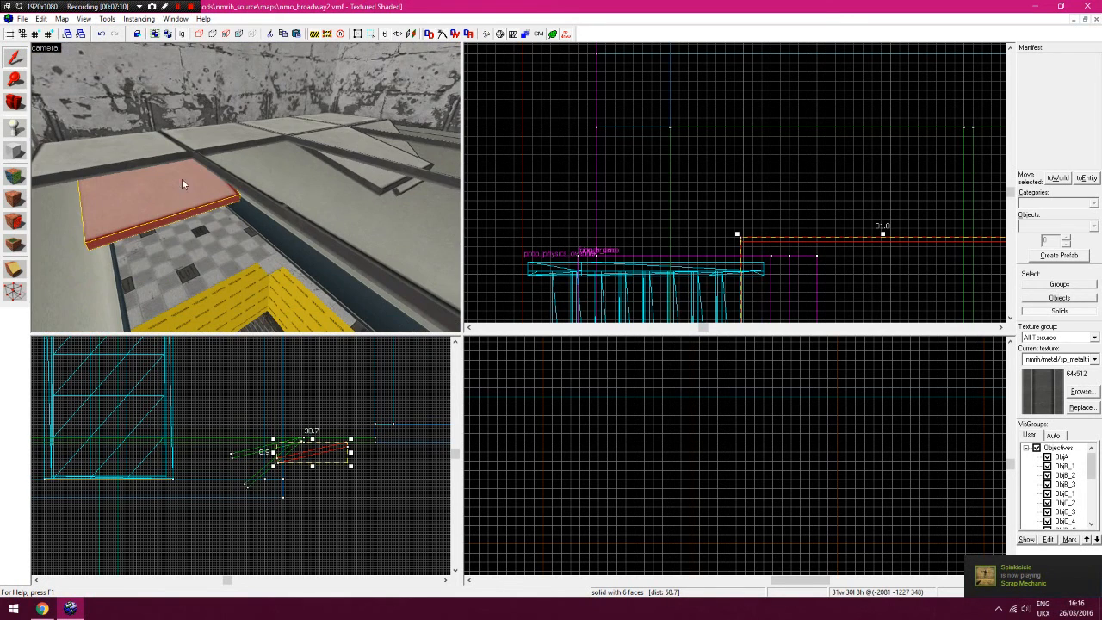
pyautogui.moveTo(778, 275); pyautogui.dragTo(755, 210)
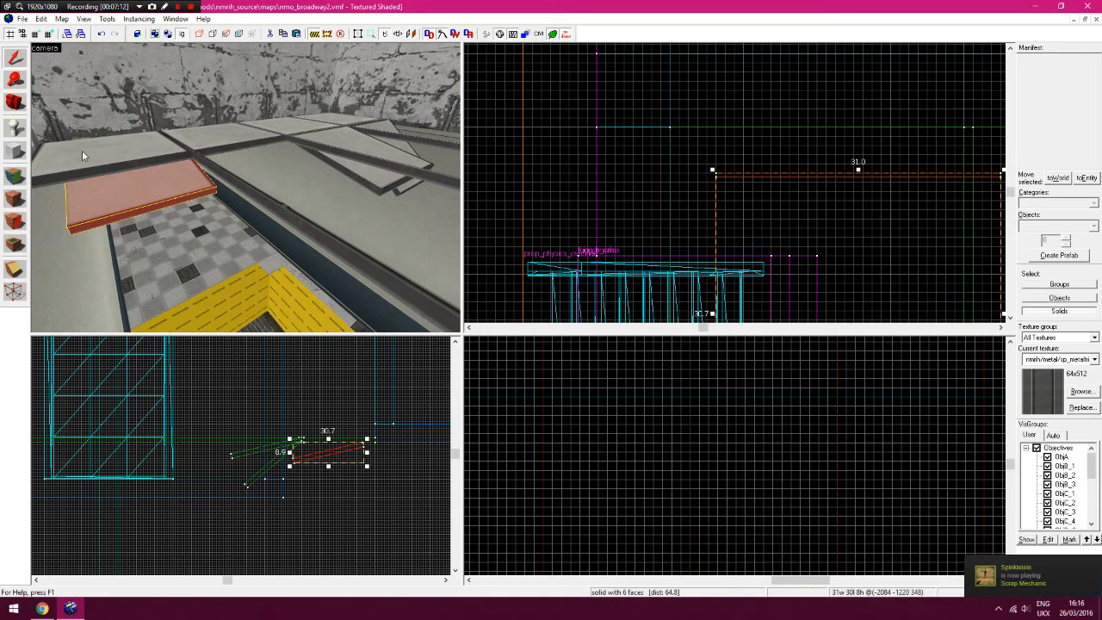
pyautogui.press('Delete')
# Copy a flat ceiling tile and place the duplicate on top of the ceiling grid at the edge of the opening
pyautogui.click(102, 153)
pyautogui.hotkey('ctrl', 'c')
pyautogui.hotkey('ctrl', 'v')
pyautogui.moveTo(839, 205); pyautogui.dragTo(745, 179)
pyautogui.click(15, 80)
pyautogui.rightClick(720, 186)
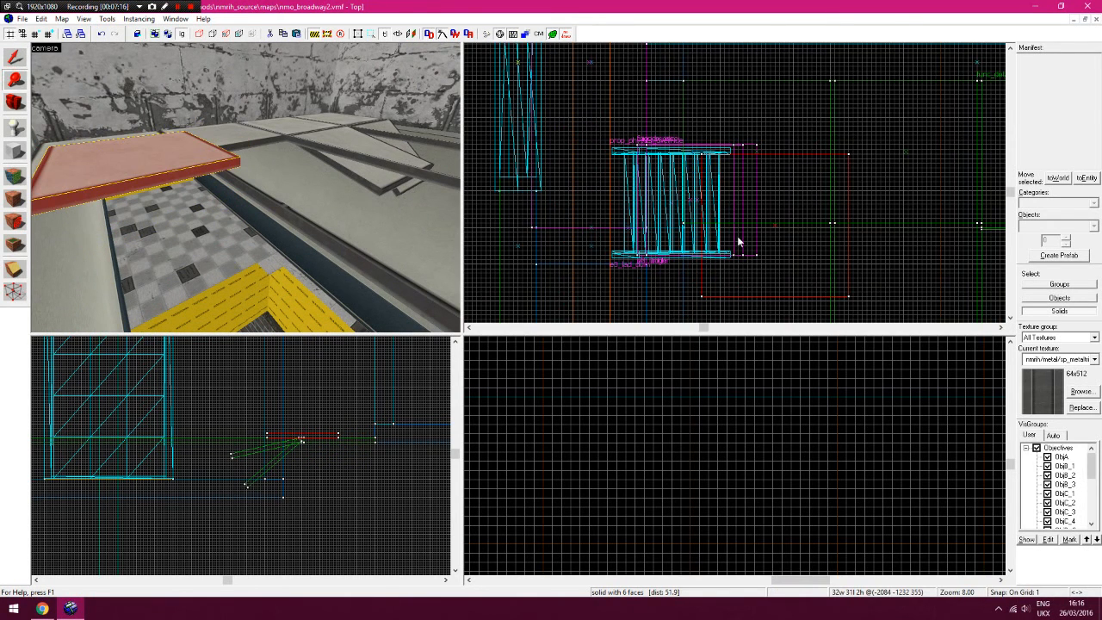
pyautogui.click(310, 456)
# Rotate the duplicated tile in plan so that it lies askew across the ceiling grid
pyautogui.click(15, 57)
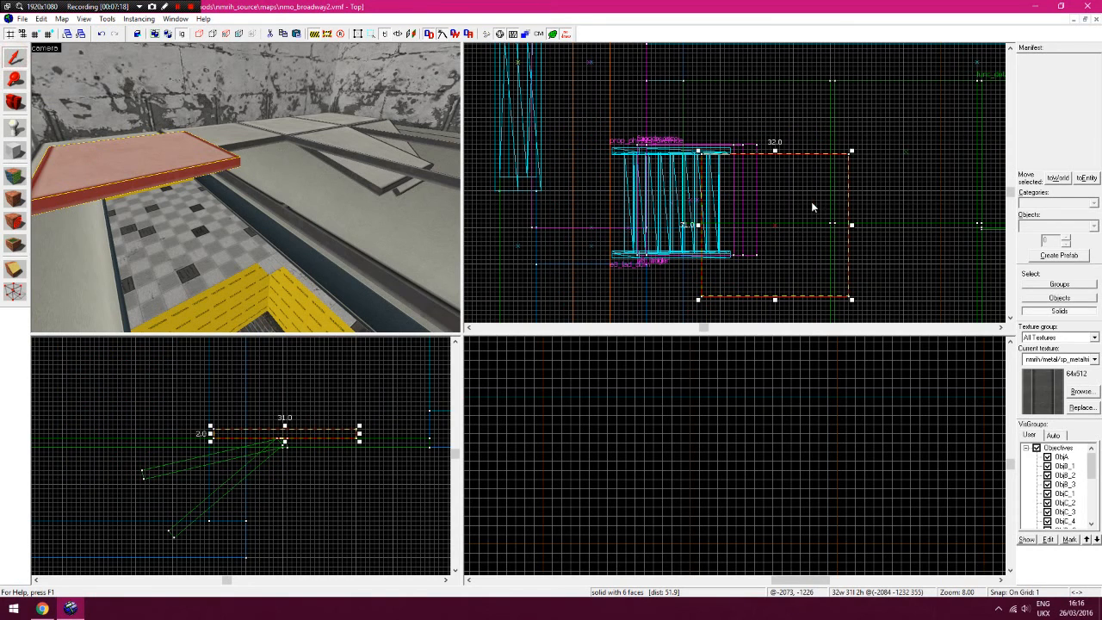
pyautogui.moveTo(853, 156)
pyautogui.mouseDown()
pyautogui.moveTo(812, 147)
pyautogui.moveTo(801, 188)
pyautogui.mouseUp()
pyautogui.click(359, 388)
pyautogui.click(122, 135)
pyautogui.click(913, 143)
pyautogui.press('z')
pyautogui.press('z')
# Apply the nmrih/metal/sp_metaltrim001c texture to the exposed front edge of the rotated tile
pyautogui.click(16, 175)
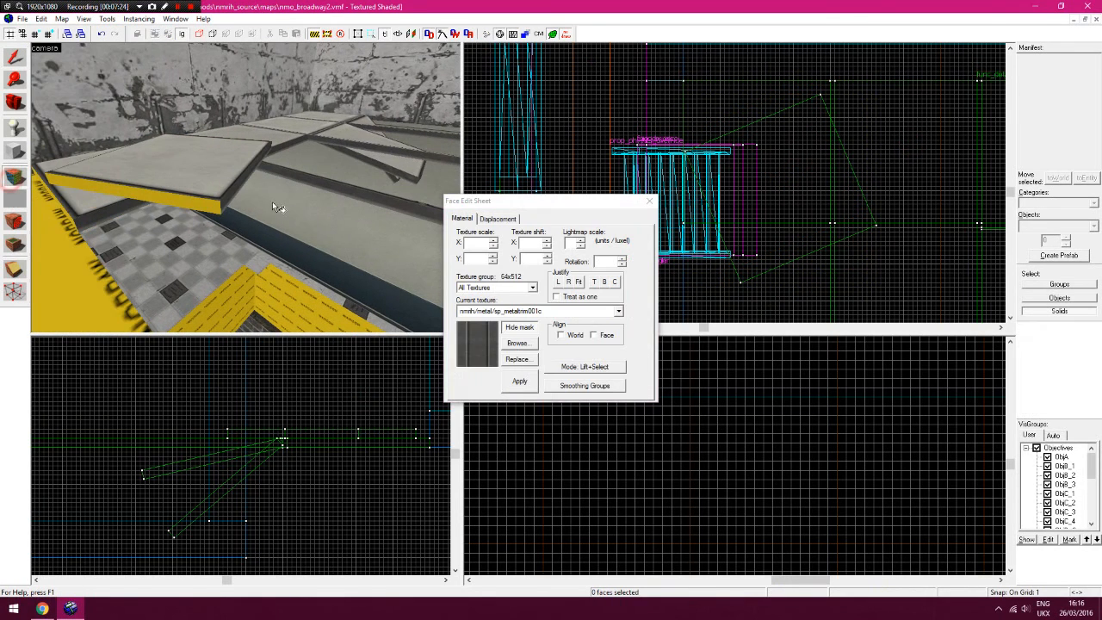
pyautogui.click(223, 199)
pyautogui.rightClick(214, 207)
pyautogui.press('z')
pyautogui.press('z')
pyautogui.click(199, 205)
pyautogui.rightClick(185, 207)
pyautogui.click(184, 208)
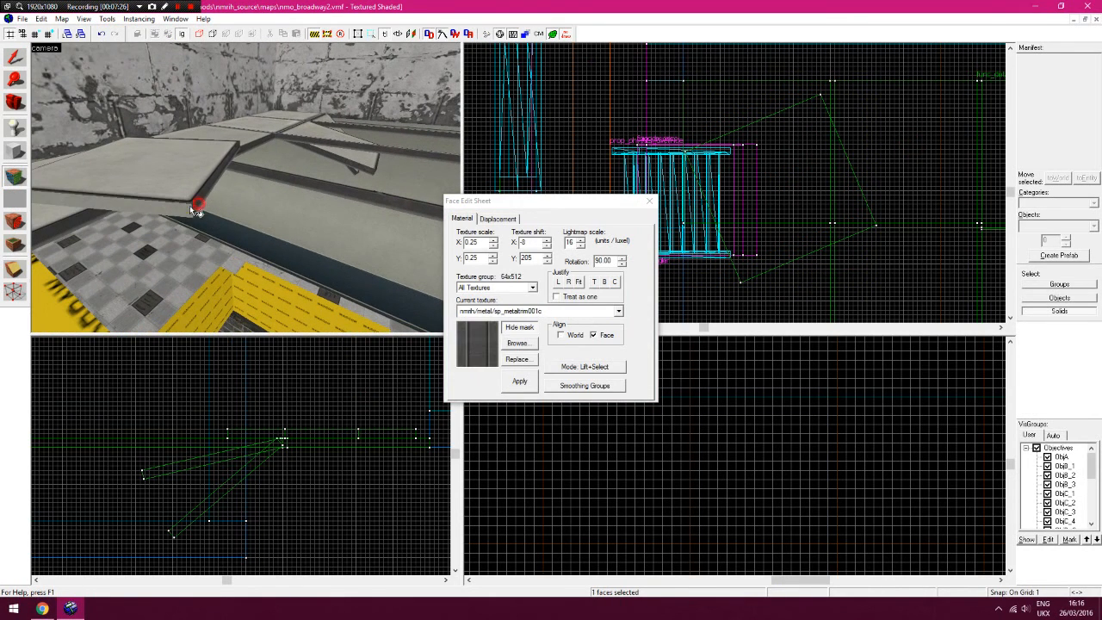
# Set the metal trim texture shift on the rotated tile's edge to X -13 and Y 0, and apply it to the adjoining edge
pyautogui.click(547, 258)
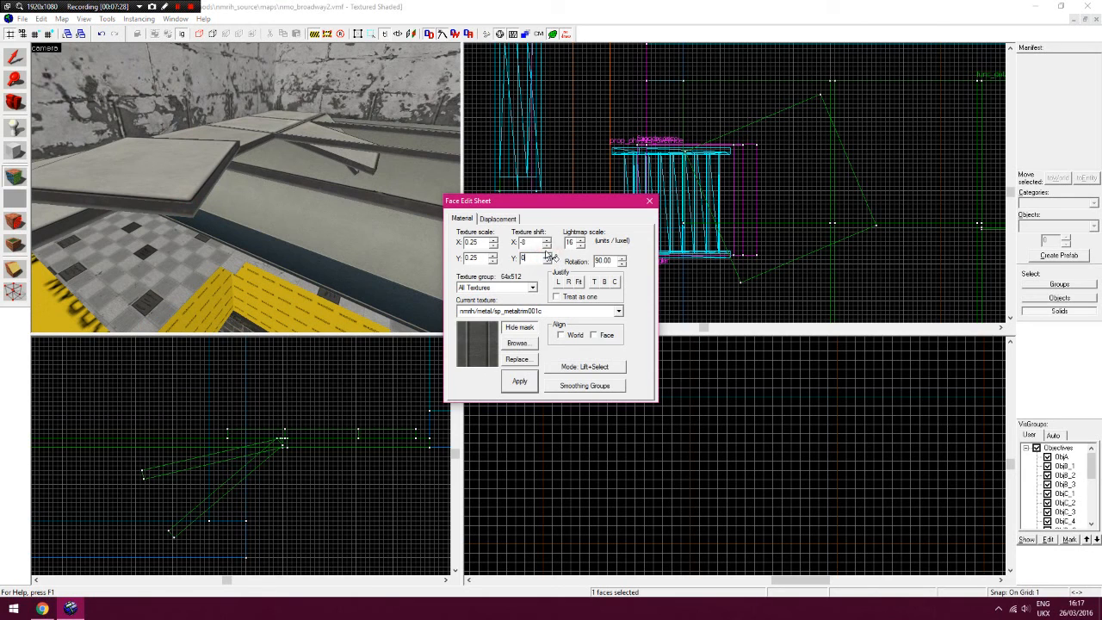
pyautogui.click(547, 248)
pyautogui.click(547, 249)
pyautogui.click(546, 248)
pyautogui.click(547, 248)
pyautogui.click(547, 248)
pyautogui.click(547, 248)
pyautogui.rightClick(195, 208)
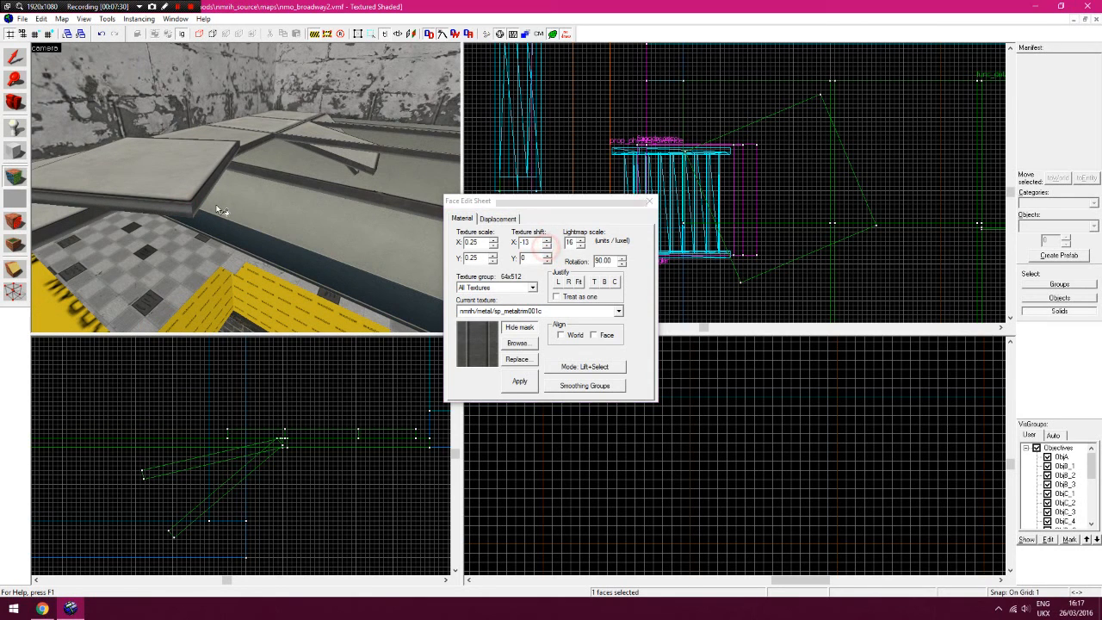
# Apply the metal trim texture to the rotated tile's remaining untextured edges and inspect the tile from the corridor below
pyautogui.press('z')
pyautogui.press('z')
pyautogui.press('z')
pyautogui.press('z')
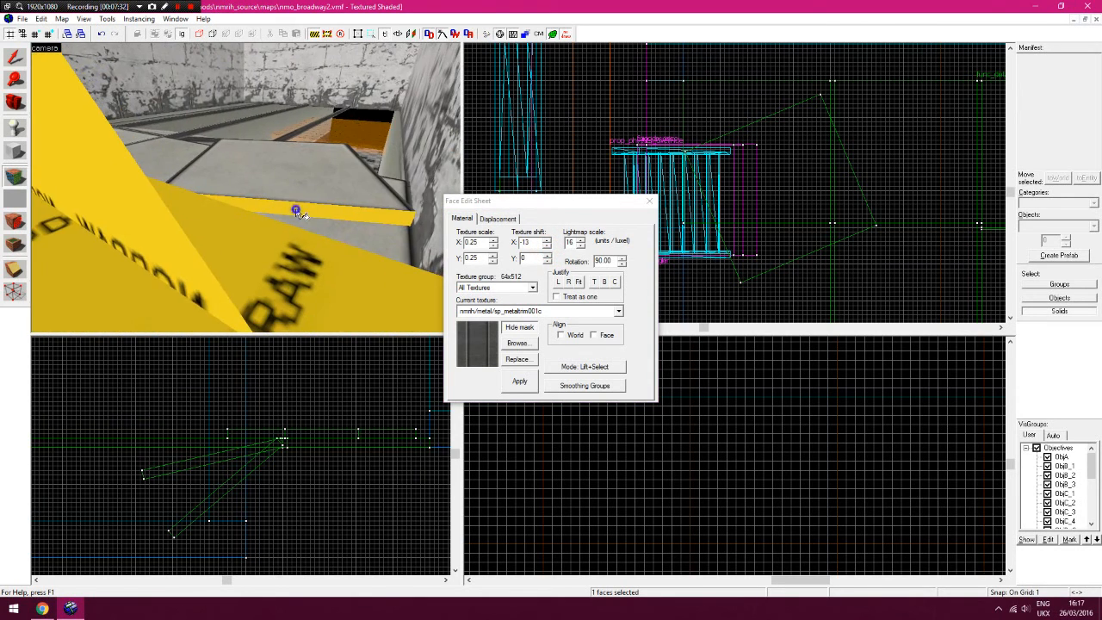
pyautogui.press('z')
pyautogui.press('z')
pyautogui.rightClick(304, 227)
pyautogui.press('z')
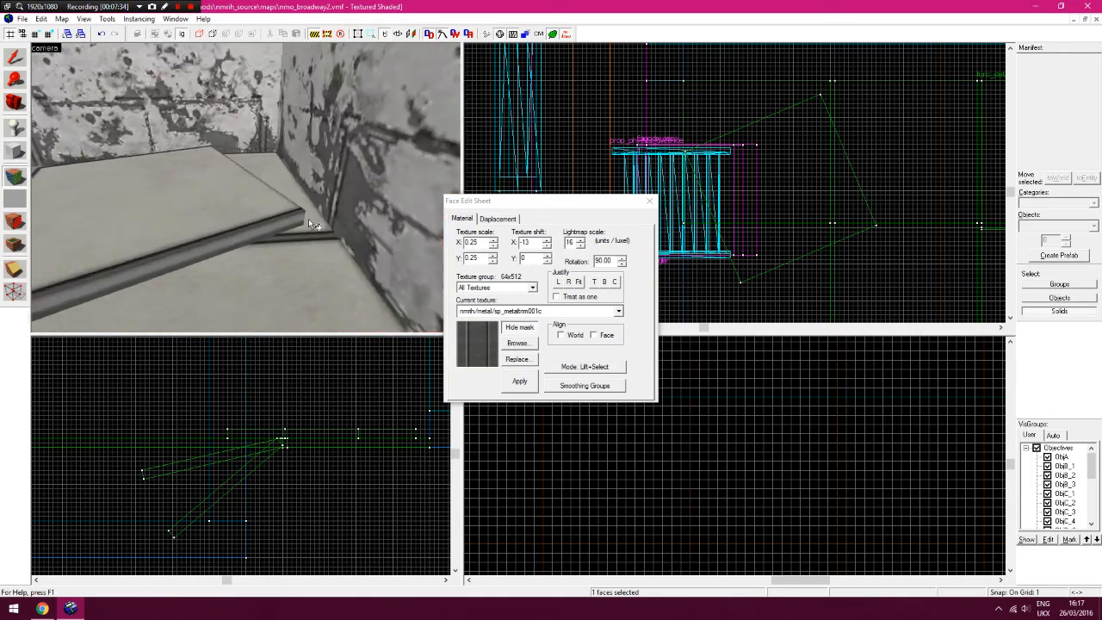
pyautogui.press('z')
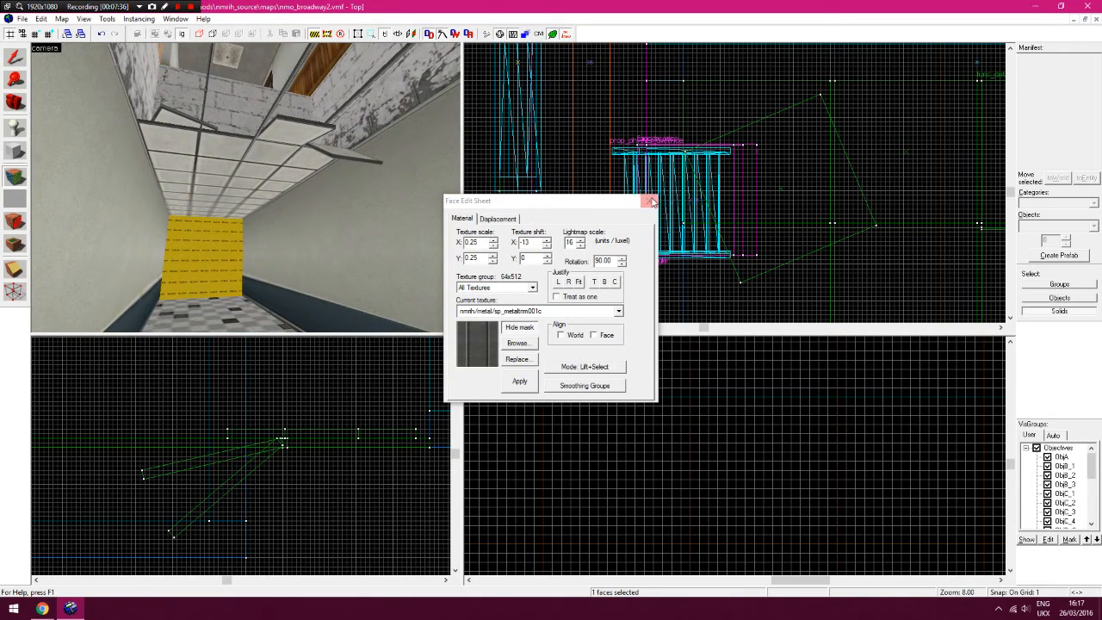
# Close the texture editor and shift the rotated loose tile further along the edge of the opening
pyautogui.click(649, 201)
pyautogui.click(176, 118)
pyautogui.moveTo(778, 195); pyautogui.dragTo(784, 258)
pyautogui.click(775, 136)
pyautogui.press('z')
pyautogui.press('z')
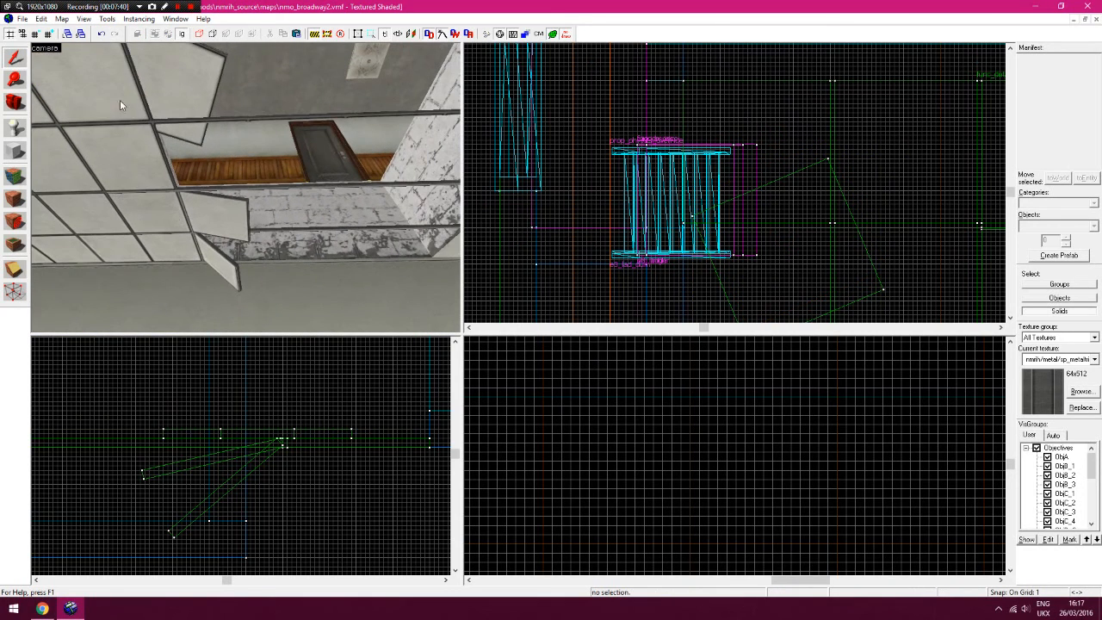
# Copy the row of four ceiling tiles and position the duplicate across the opposite end of the opening
pyautogui.click(120, 100)
pyautogui.press('z')
pyautogui.press('z')
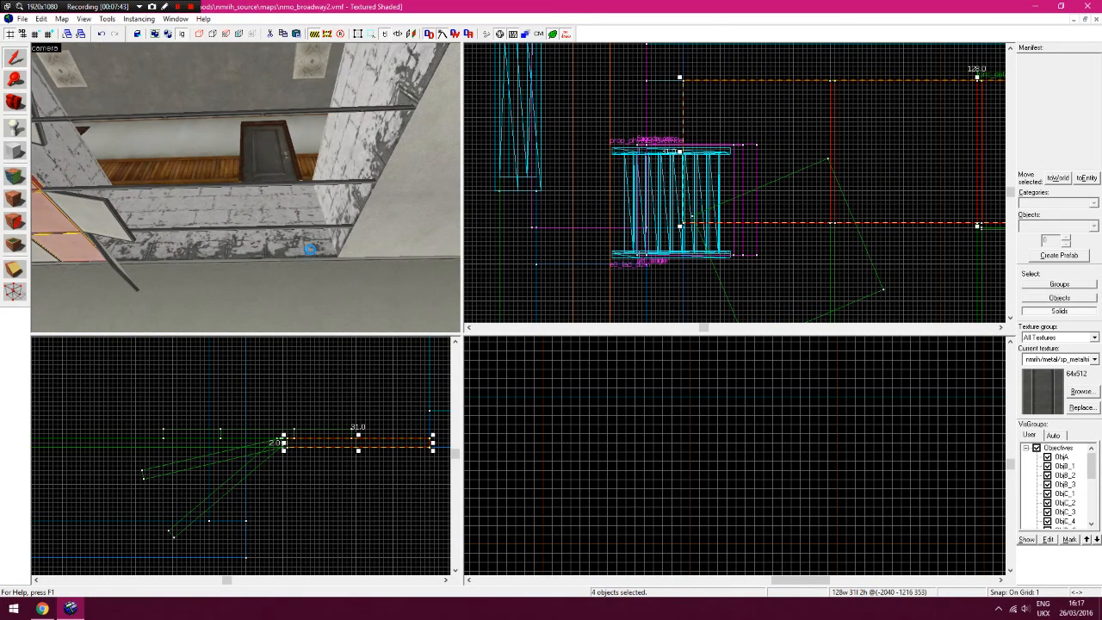
pyautogui.hotkey('ctrl', 'v')
pyautogui.press('Right')
pyautogui.press('Right')
pyautogui.press('Right')
pyautogui.press('Down')
pyautogui.press('Down')
pyautogui.press('Down')
pyautogui.press('Down')
pyautogui.press('Down')
pyautogui.press('Down')
pyautogui.press('Down')
pyautogui.press('Down')
pyautogui.press('Down')
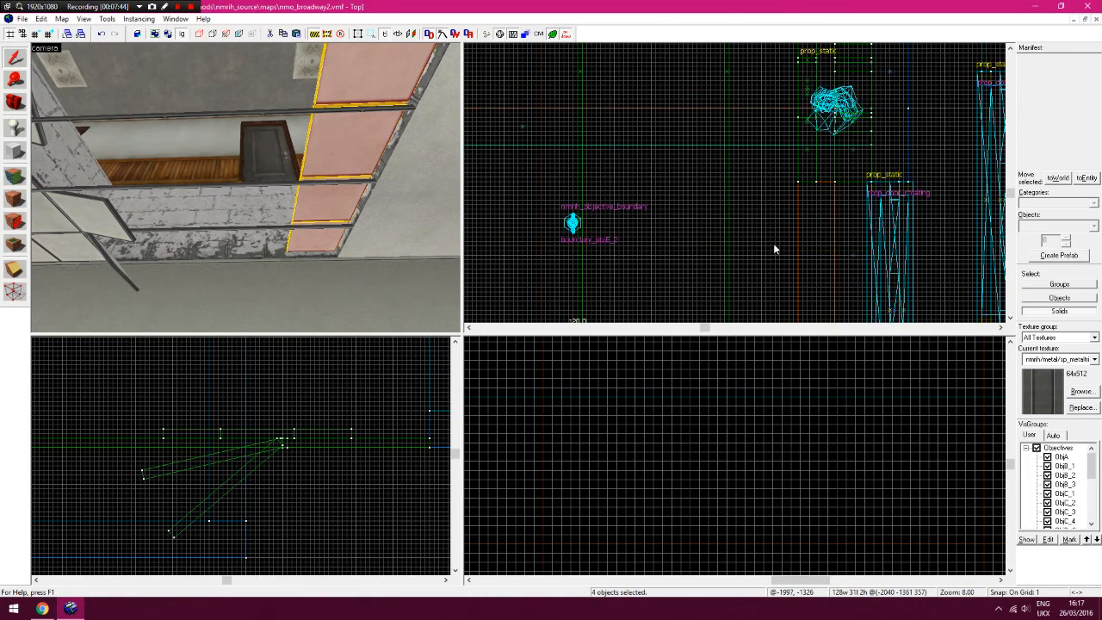
pyautogui.moveTo(840, 247)
pyautogui.mouseDown()
pyautogui.moveTo(825, 207)
pyautogui.moveTo(842, 264)
pyautogui.mouseUp()
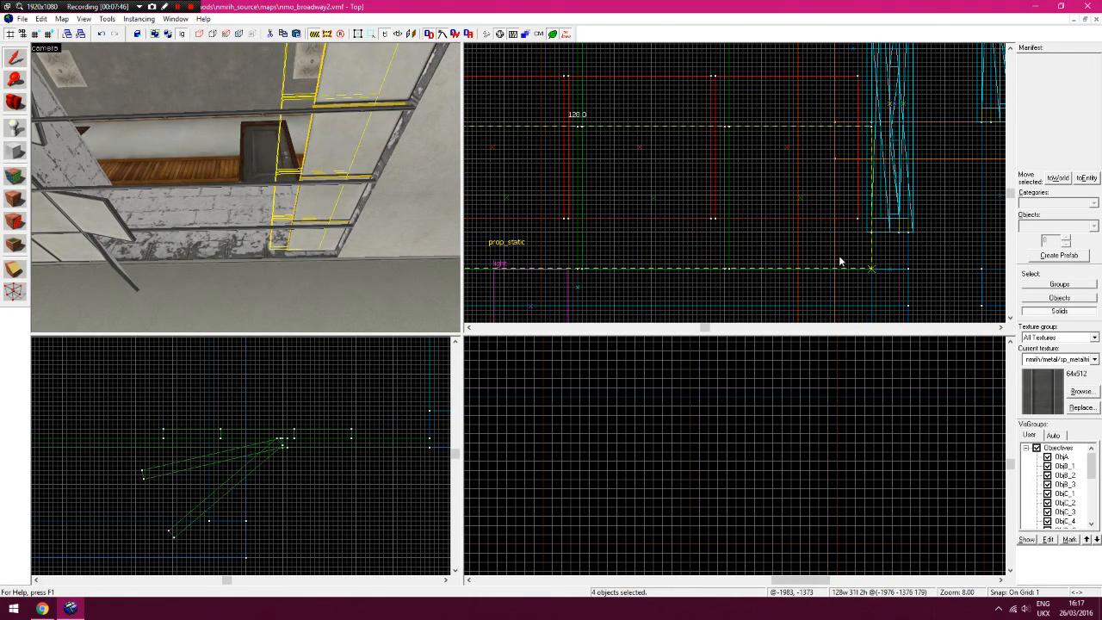
# Lower the copied tile row so that it sits flush with the existing ceiling
pyautogui.press('Left')
pyautogui.press('Left')
pyautogui.press('Left')
pyautogui.press('Left')
pyautogui.press('Left')
pyautogui.press('Left')
pyautogui.press('Left')
pyautogui.press('Left')
pyautogui.moveTo(256, 427); pyautogui.dragTo(256, 447)
pyautogui.click(264, 466)
# Set the ceiling tile texture's X shift to 2 on the corridor ceiling next to the copied tile row
pyautogui.click(15, 176)
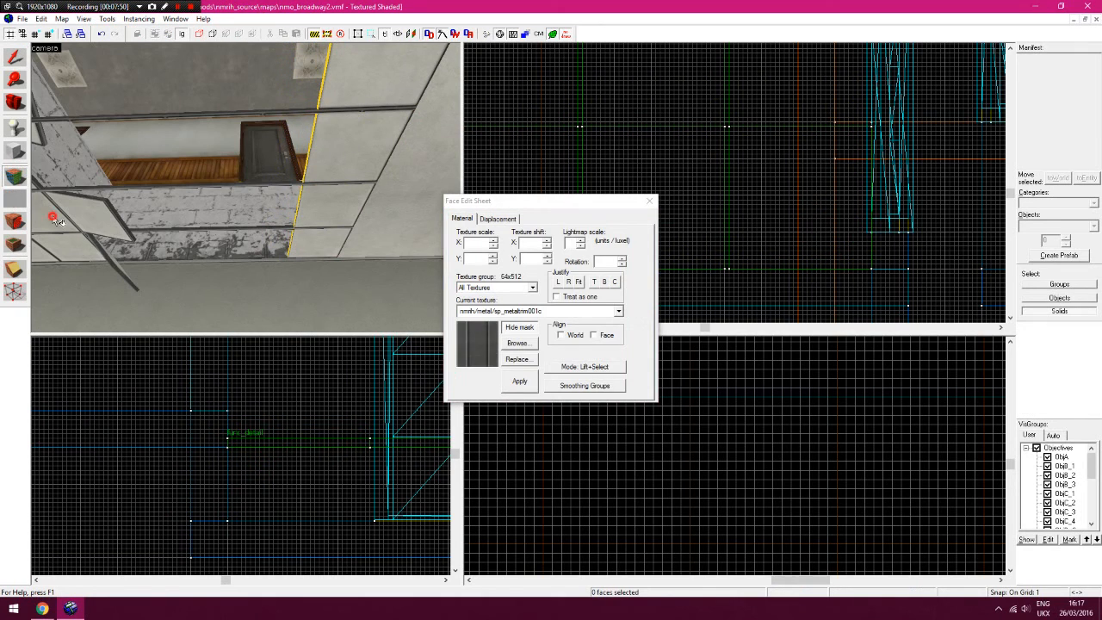
pyautogui.click(286, 209)
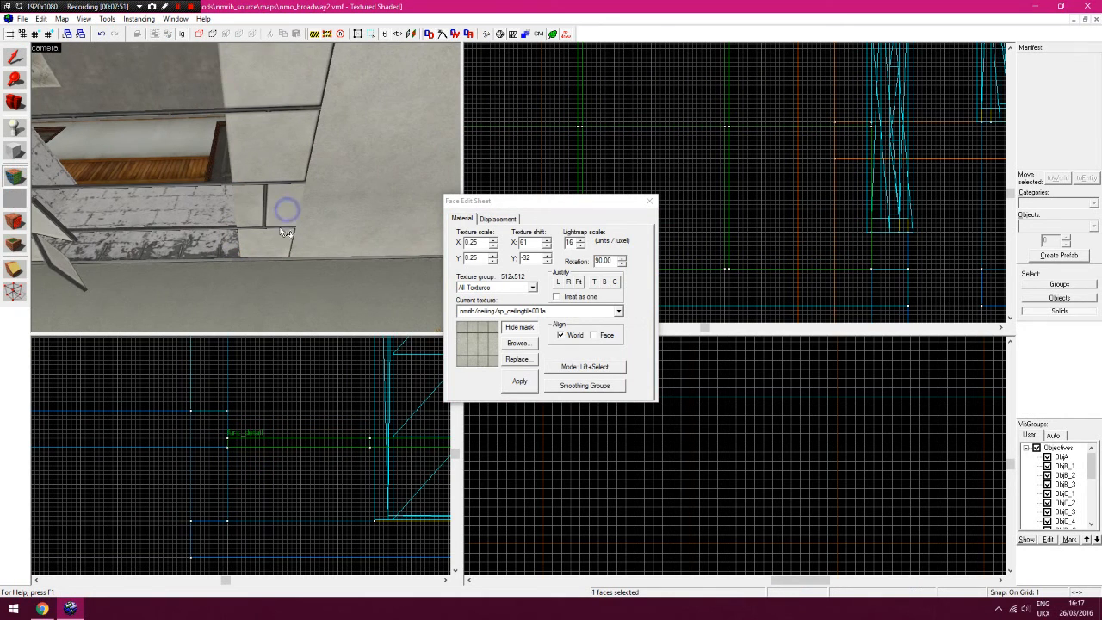
pyautogui.click(548, 261)
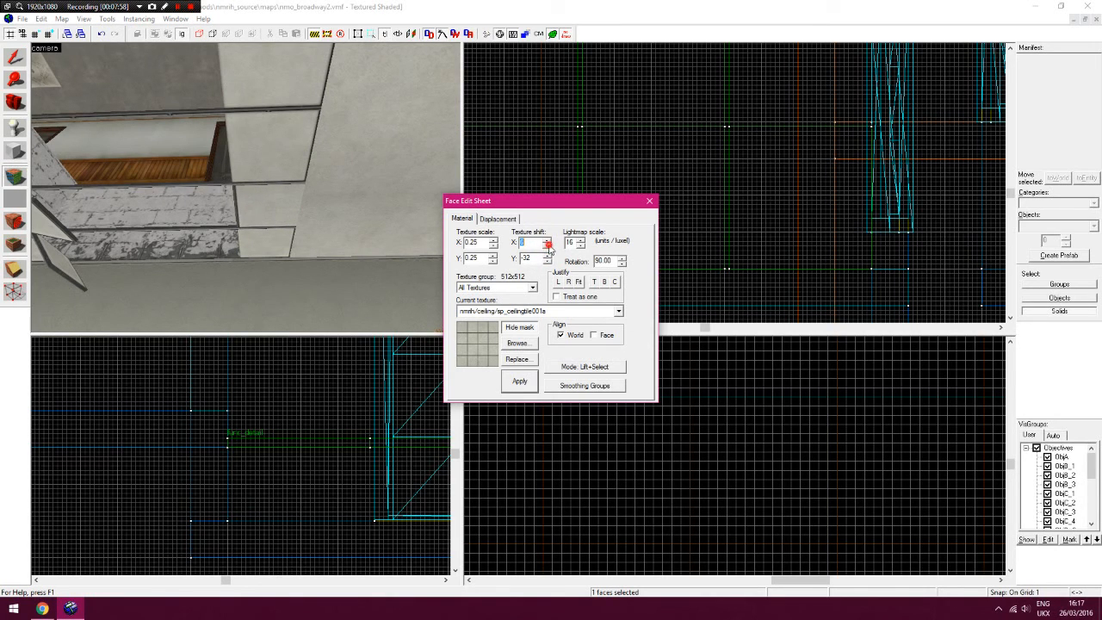
pyautogui.click(222, 207)
pyautogui.moveTo(261, 250); pyautogui.dragTo(271, 197)
pyautogui.moveTo(366, 194); pyautogui.dragTo(119, 196)
pyautogui.moveTo(385, 225); pyautogui.dragTo(257, 166)
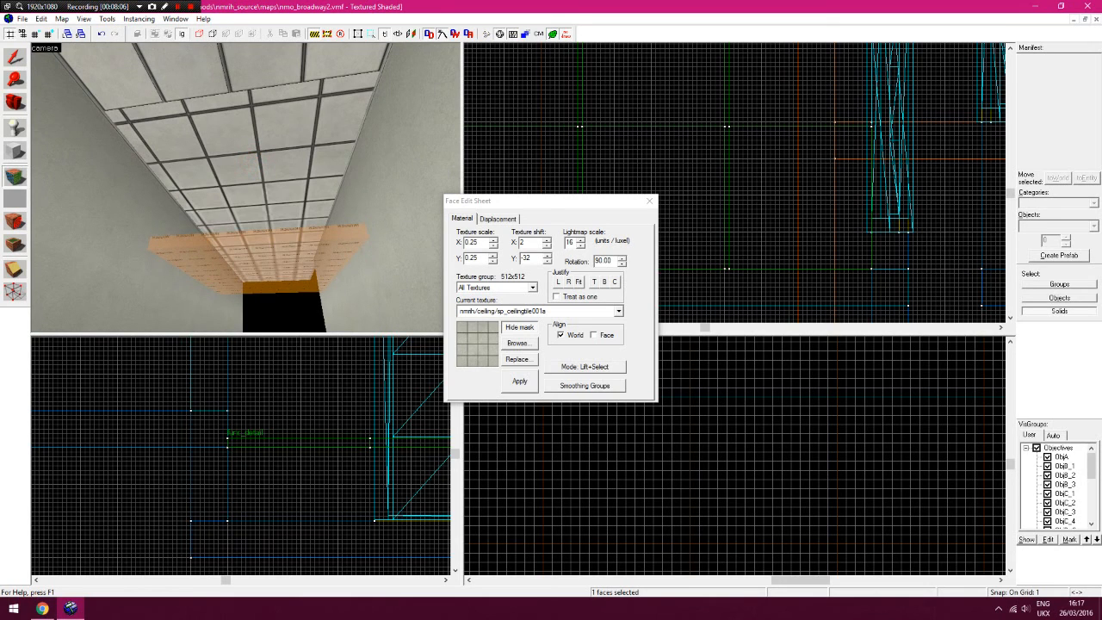
# Set the ceiling tile texture's rotation to 180 on the corridor ceiling so the pattern lines up with the tile grid
pyautogui.doubleClick(609, 261)
pyautogui.click(1087, 533)
pyautogui.click(622, 264)
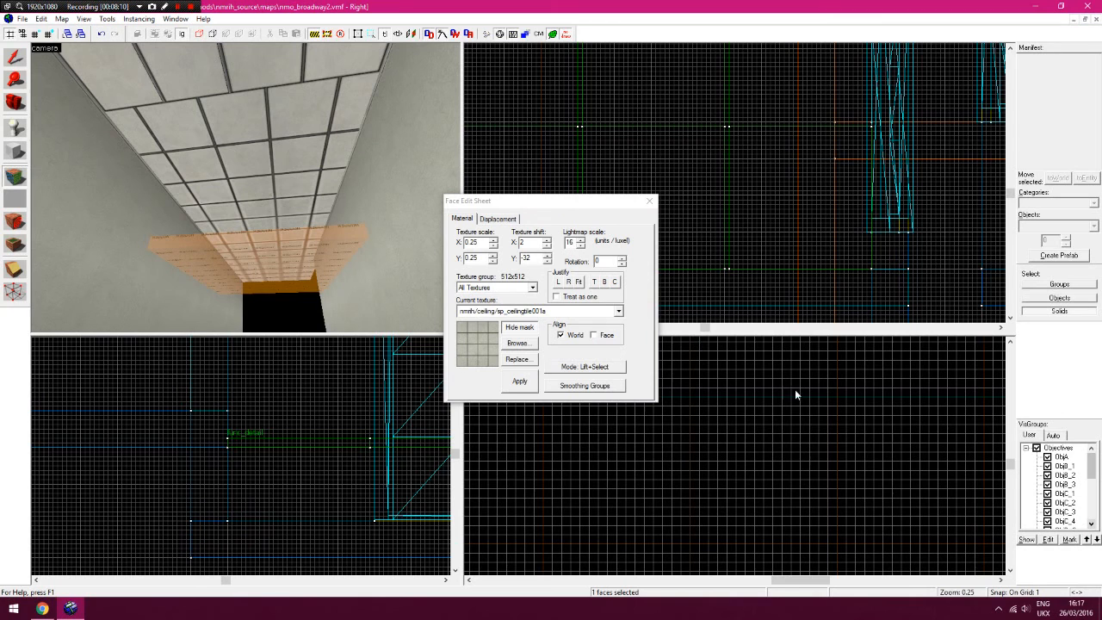
pyautogui.moveTo(610, 261); pyautogui.dragTo(581, 262)
pyautogui.write('180')
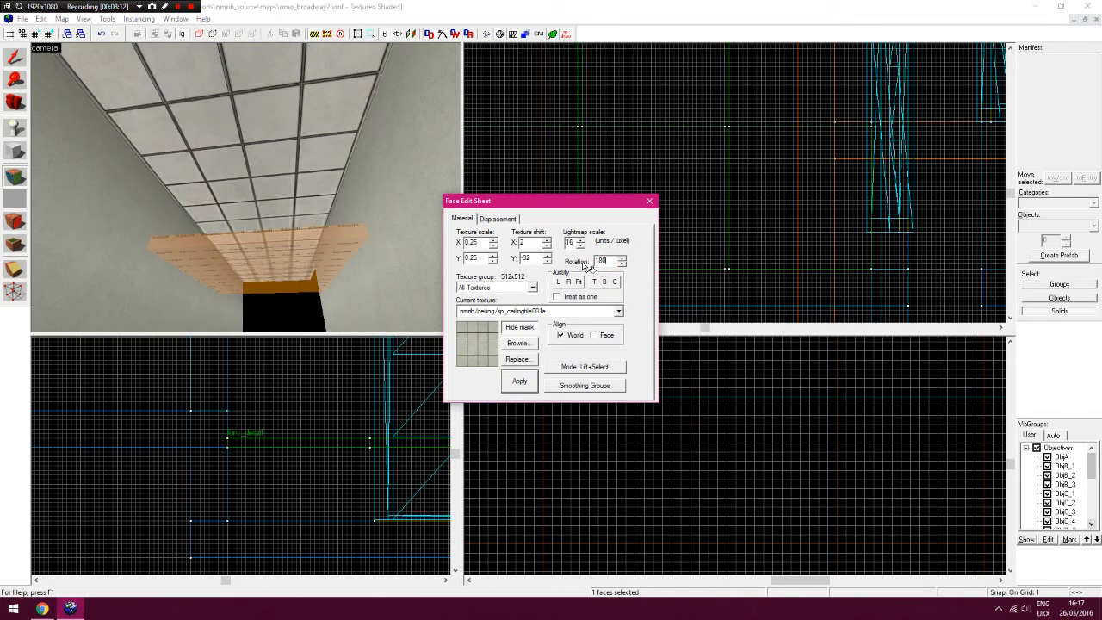
# Apply the sp_metaltrim001c texture to the exposed edges of the copied tile row and close the texture editor
pyautogui.write('zw')
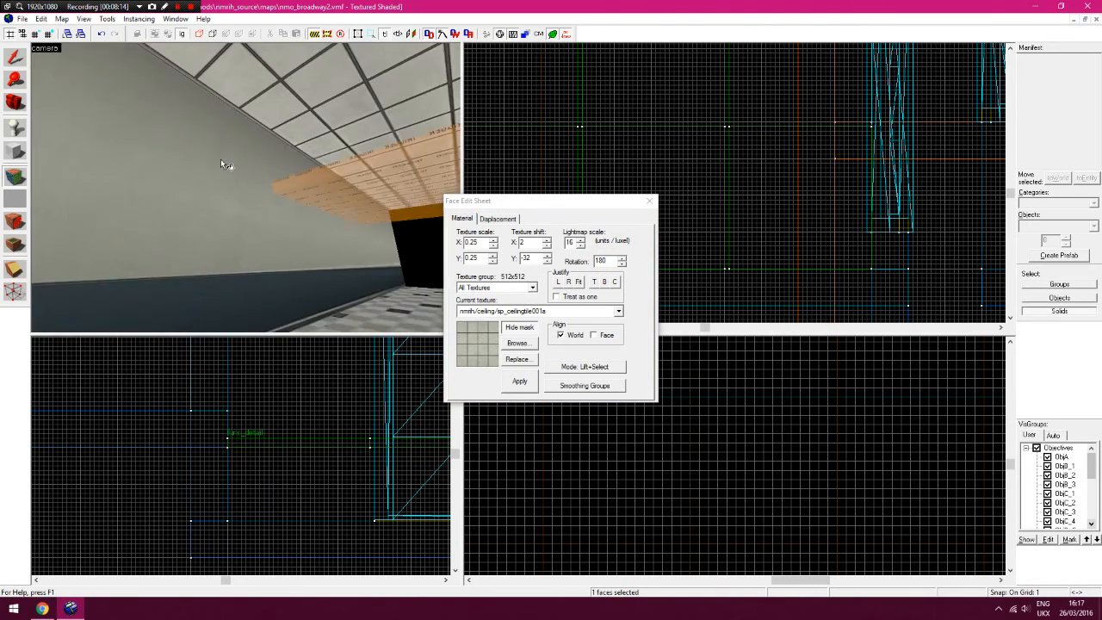
pyautogui.write('z')
pyautogui.click(220, 187)
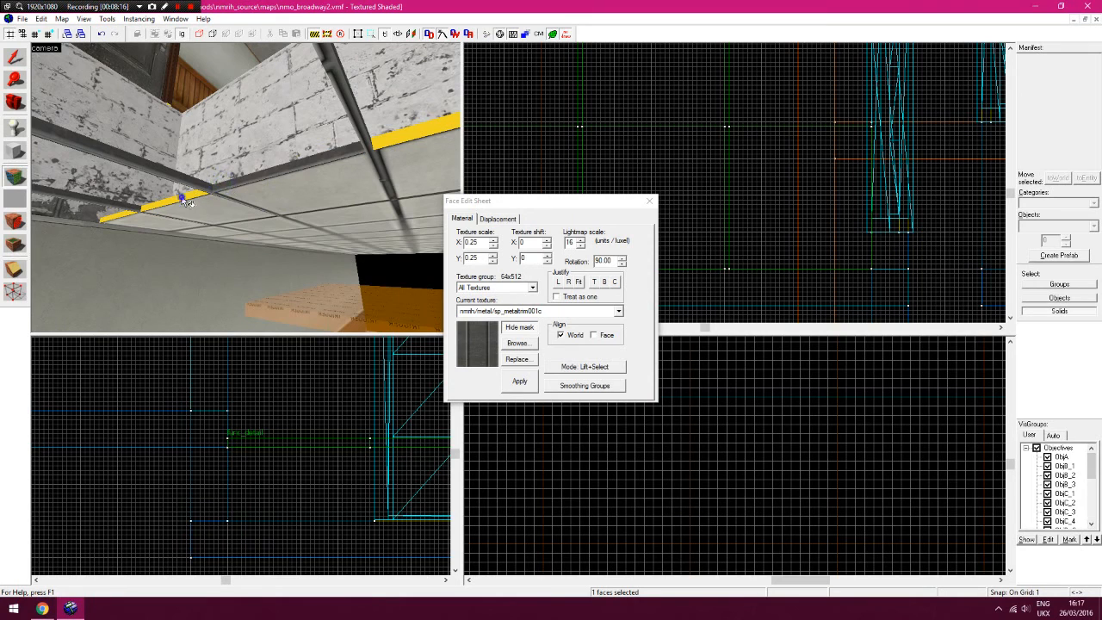
pyautogui.hotkey('shift', 's')
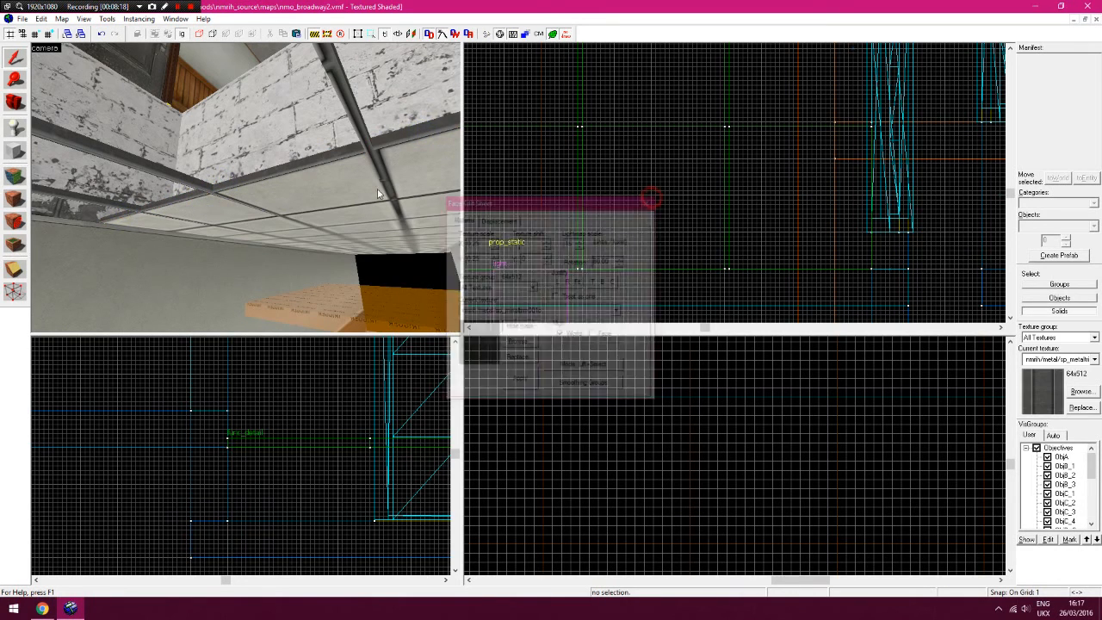
# Adjust the long ceiling grid beam where it meets the copied tile row
pyautogui.click(377, 188)
pyautogui.press('Up')
pyautogui.moveTo(618, 181); pyautogui.dragTo(617, 172)
pyautogui.press('z')
pyautogui.press('w')
pyautogui.press('z')
pyautogui.press('z')
pyautogui.click(612, 93)
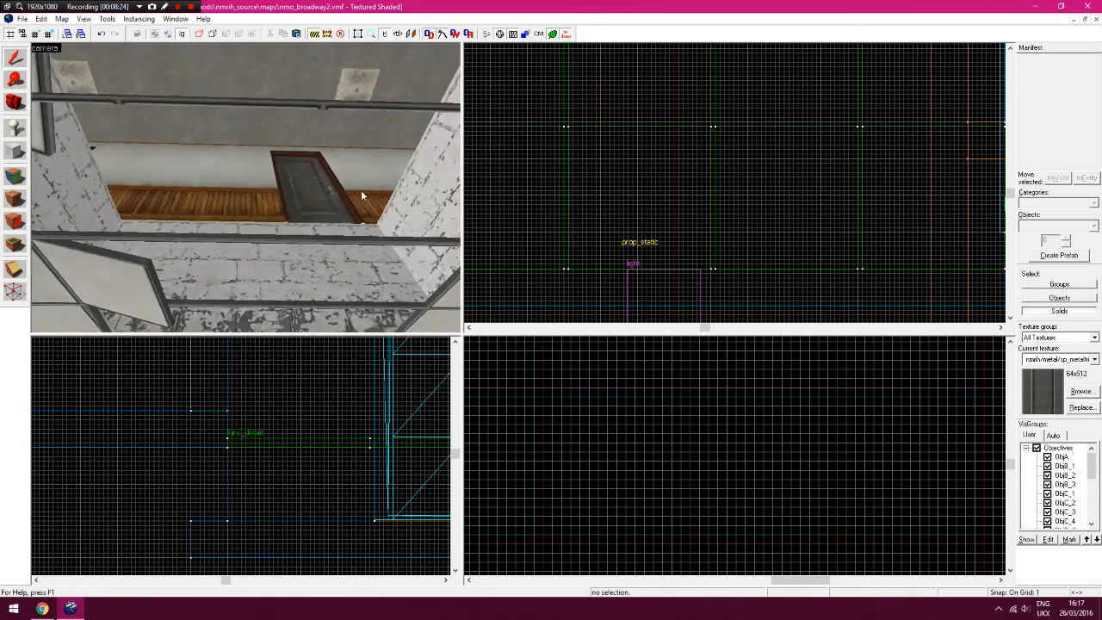
# Copy a ceiling tile and place the duplicate over the edge of the copied tile row at the opening
pyautogui.click(330, 216)
pyautogui.press('z')
pyautogui.press('z')
pyautogui.click(399, 103)
pyautogui.press('z')
pyautogui.press('z')
pyautogui.hotkey('ctrl', 'v')
pyautogui.moveTo(765, 181); pyautogui.dragTo(747, 196)
# Rotate the duplicated tile slightly in plan so that it lies crooked on the ceiling grid
pyautogui.click(748, 196)
pyautogui.moveTo(878, 235); pyautogui.dragTo(841, 207)
pyautogui.click(312, 376)
pyautogui.press('z')
pyautogui.press('z')
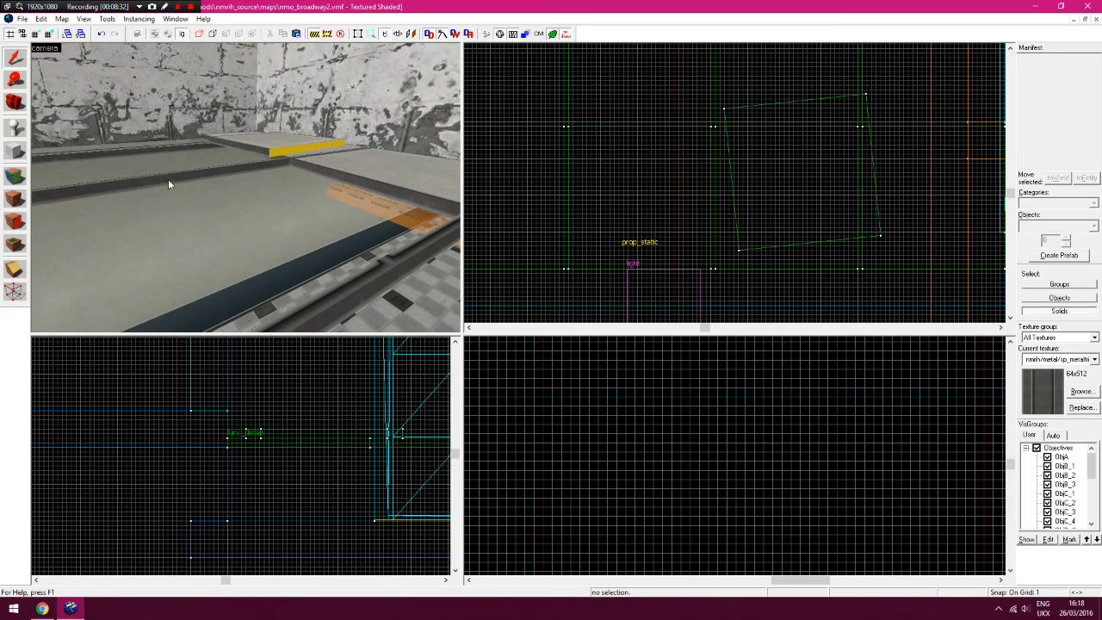
# Apply the sp_metaltrim001c texture to the untextured edges of the crooked tile and close the texture editor
pyautogui.click(13, 177)
pyautogui.press('z')
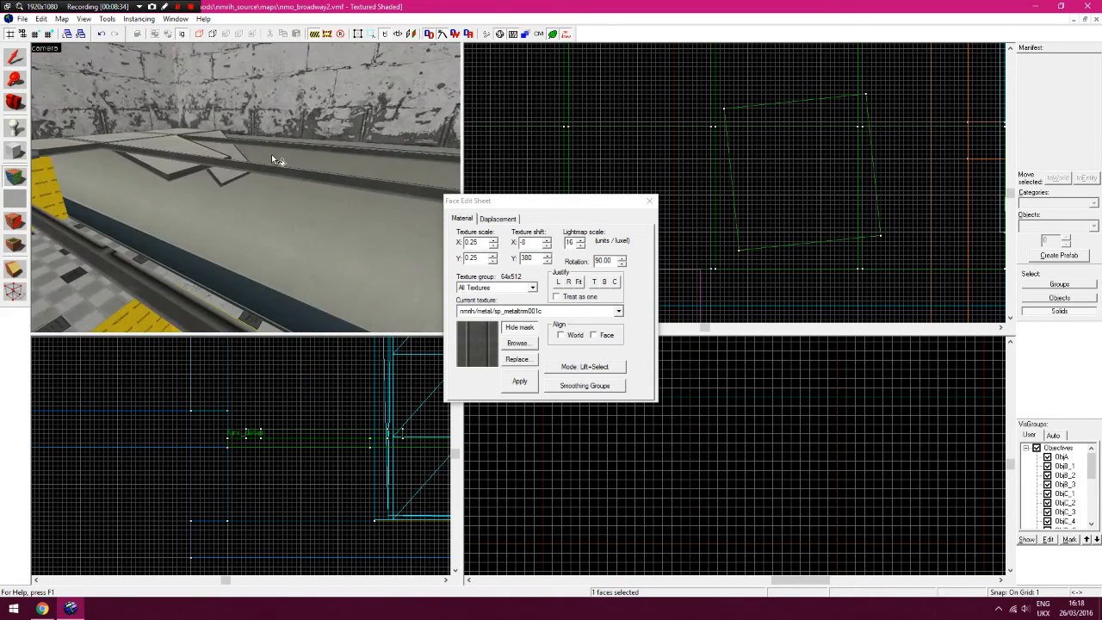
pyautogui.press('z')
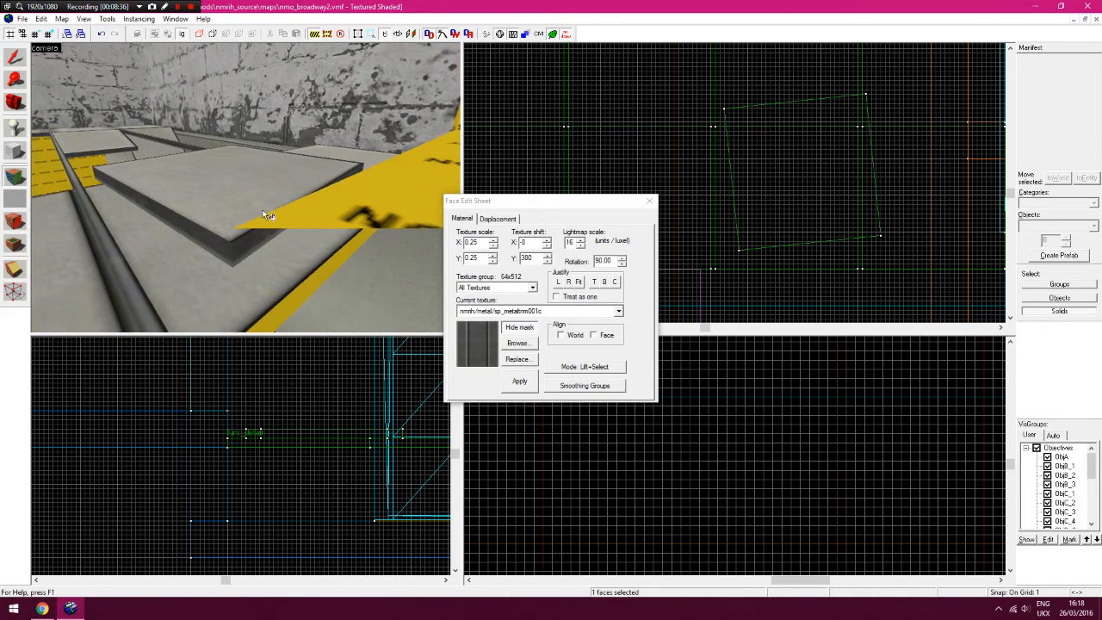
pyautogui.press('z')
pyautogui.press('z')
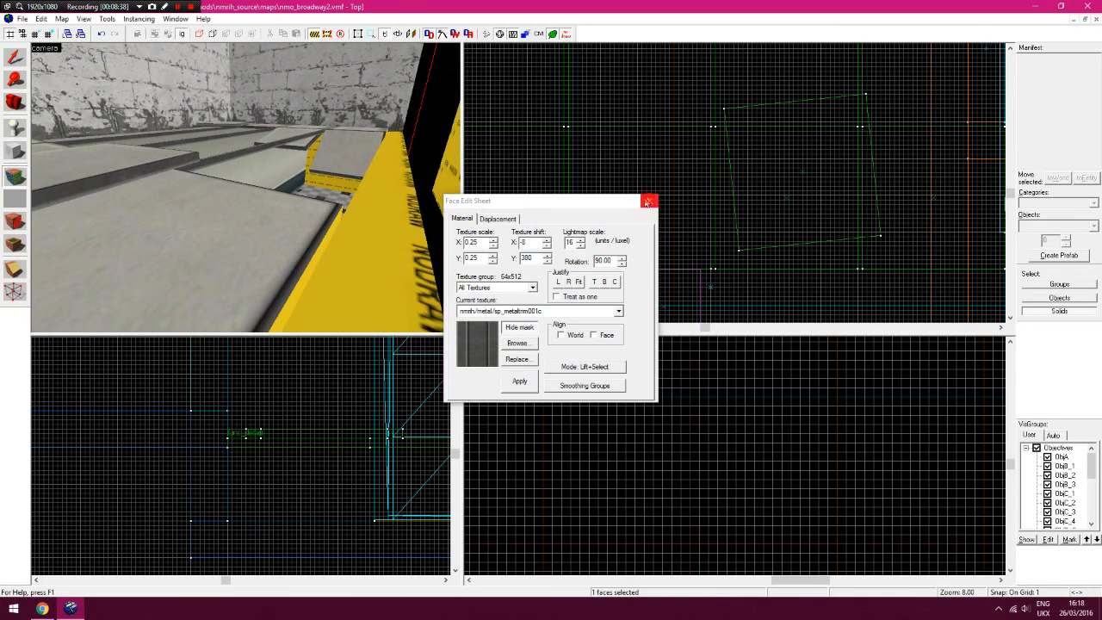
pyautogui.click(650, 202)
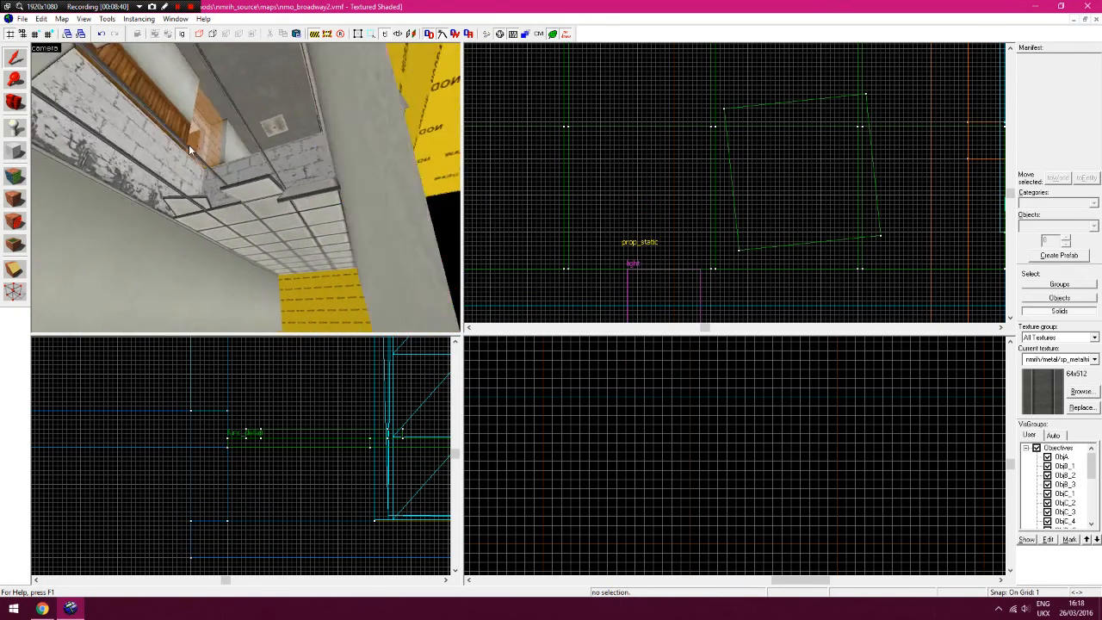
# Shorten the long ceiling grid beam to 48 units so that it ends over the loose tile at the opening
pyautogui.press('z')
pyautogui.click(239, 199)
pyautogui.press('Up')
pyautogui.press('Up')
pyautogui.press('Down')
pyautogui.press('Down')
pyautogui.press('Up')
pyautogui.press('Up')
pyautogui.press('Up')
pyautogui.press('Up')
pyautogui.press('Up')
pyautogui.press('Up')
pyautogui.moveTo(567, 274); pyautogui.dragTo(575, 111)
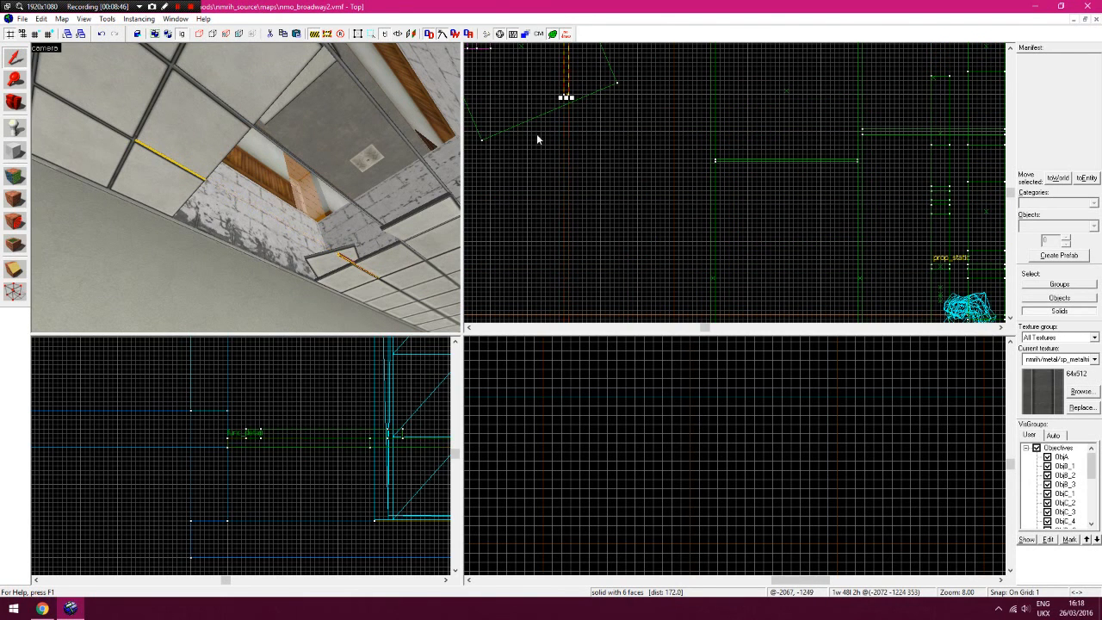
# Copy a ceiling grid beam and line the duplicate up with the gap between the tiles, level with the ceiling grid
pyautogui.click(156, 153)
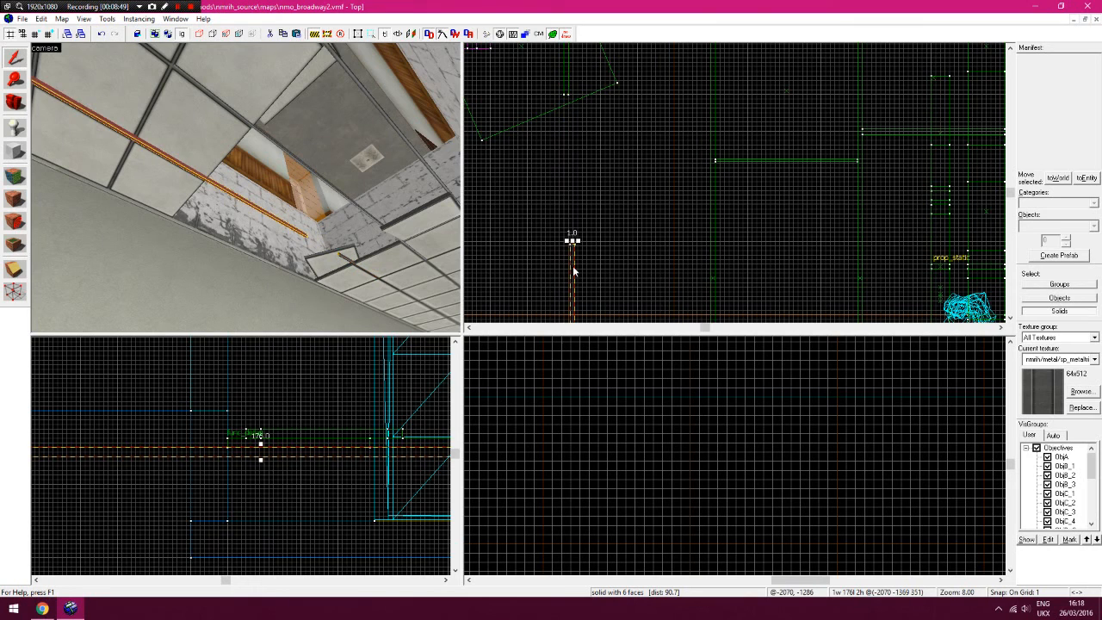
pyautogui.press('Down')
pyautogui.press('Down')
pyautogui.press('Down')
pyautogui.moveTo(573, 278)
pyautogui.mouseDown()
pyautogui.moveTo(587, 66)
pyautogui.moveTo(589, 267)
pyautogui.mouseUp()
pyautogui.press('Up')
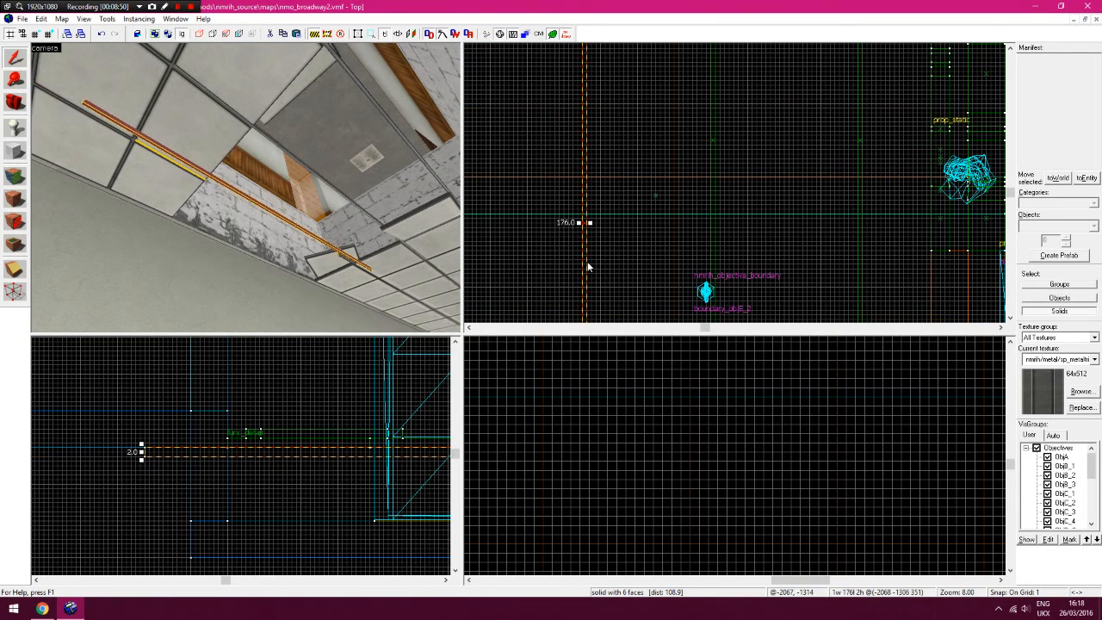
pyautogui.moveTo(568, 132); pyautogui.dragTo(565, 107)
pyautogui.press('Down')
pyautogui.press('Down')
pyautogui.press('Down')
pyautogui.press('Down')
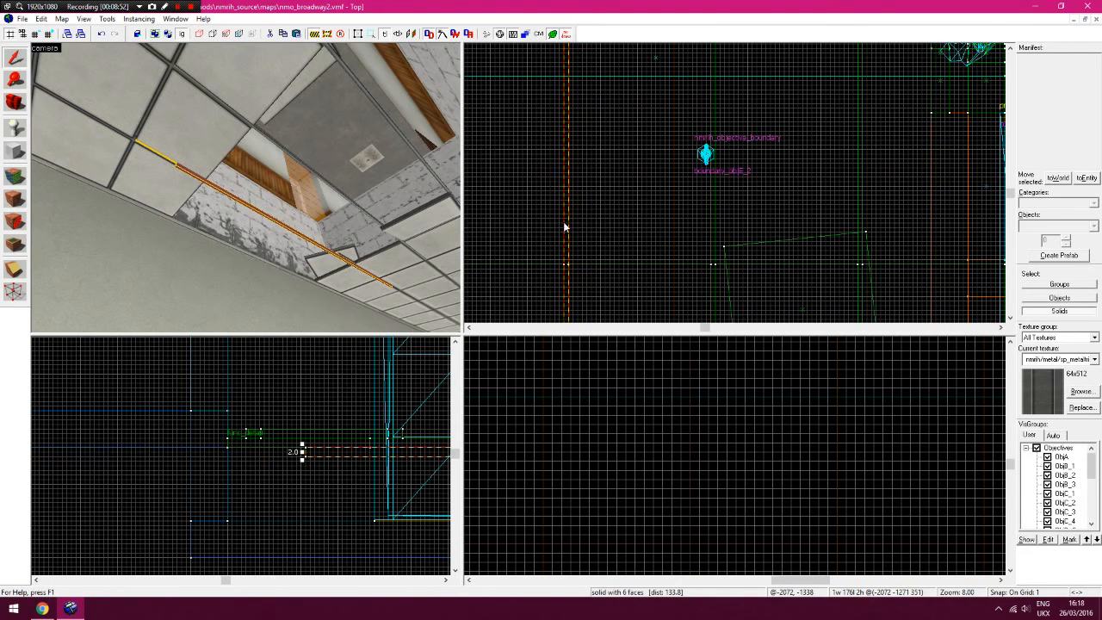
pyautogui.moveTo(568, 241); pyautogui.dragTo(567, 264)
pyautogui.moveTo(243, 453); pyautogui.dragTo(242, 443)
# Shorten the copied grid beam to 40 units so that its free end just reaches into the ceiling opening
pyautogui.press('Up')
pyautogui.press('Up')
pyautogui.press('Up')
pyautogui.press('Up')
pyautogui.press('Up')
pyautogui.press('Up')
pyautogui.press('Up')
pyautogui.press('Up')
pyautogui.press('Up')
pyautogui.press('Up')
pyautogui.moveTo(569, 79); pyautogui.dragTo(573, 221)
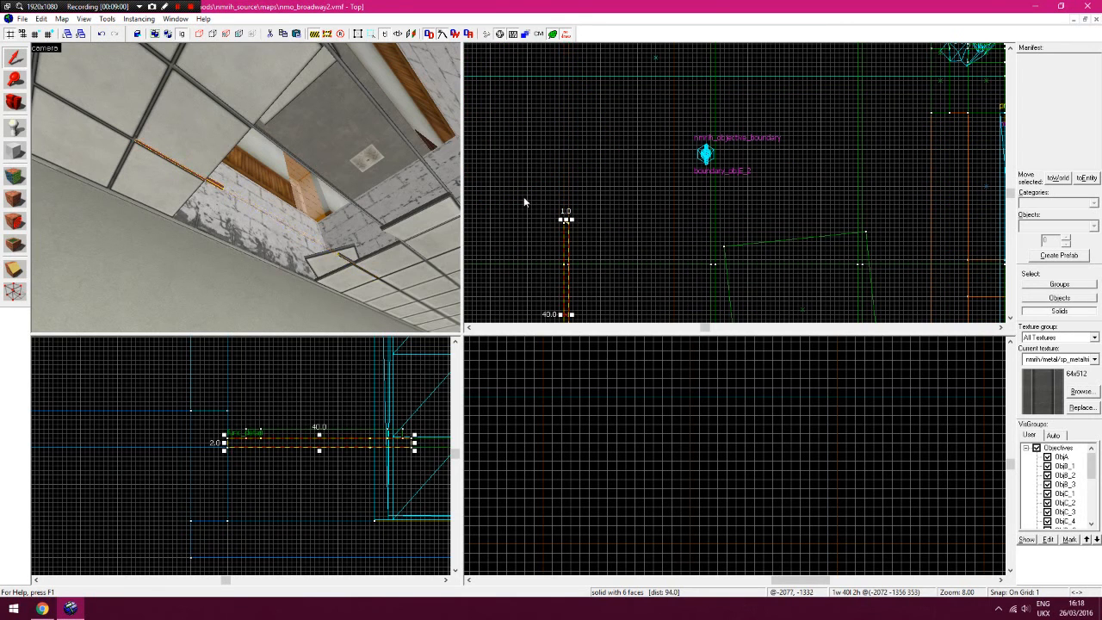
pyautogui.press('Escape')
# Copy the 40-unit beam onto its free end at the opening, shorten the copy to 24 units and level it with the grid
pyautogui.press('z')
pyautogui.press('z')
pyautogui.click(163, 201)
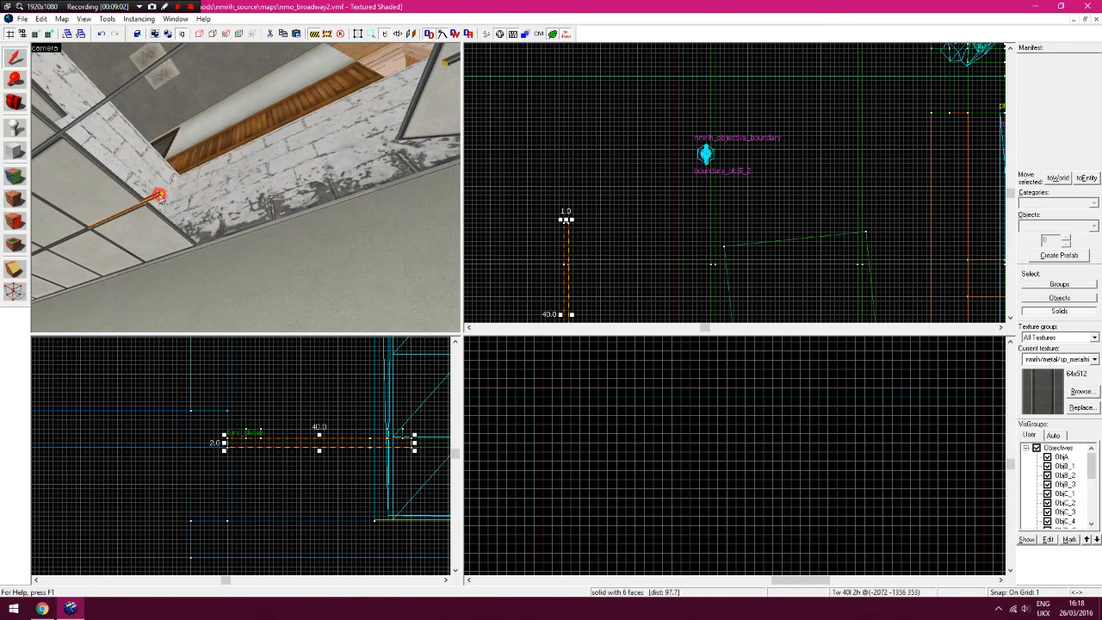
pyautogui.moveTo(568, 208)
pyautogui.mouseDown()
pyautogui.moveTo(566, 162)
pyautogui.moveTo(574, 182)
pyautogui.mouseUp()
pyautogui.press('Up')
pyautogui.press('Up')
pyautogui.press('Down')
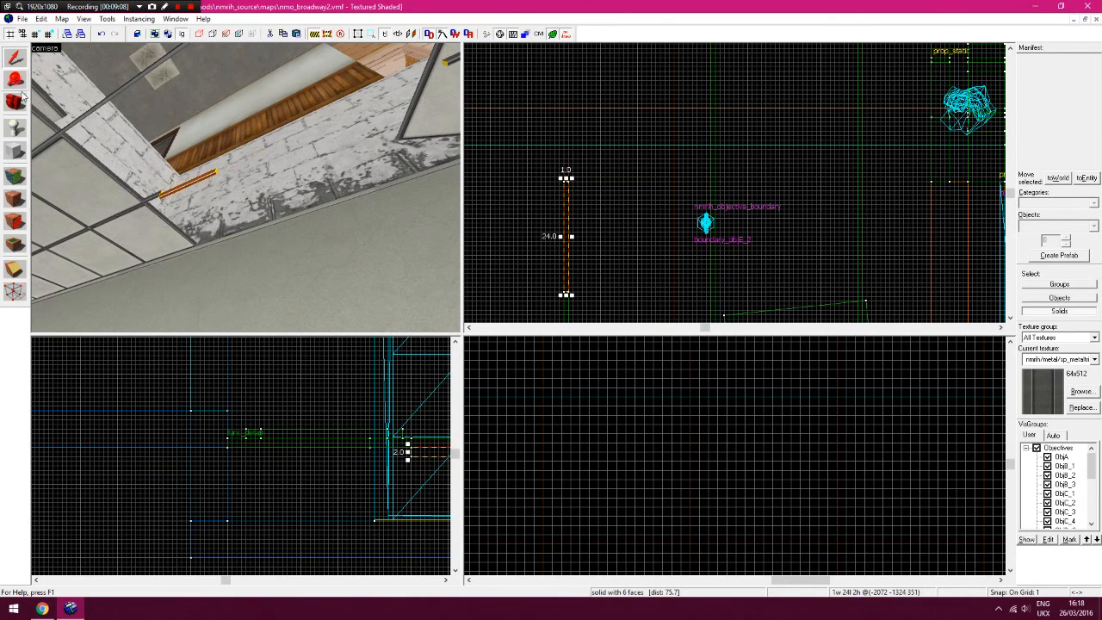
pyautogui.scroll(5, 357, 485)
pyautogui.moveTo(242, 448); pyautogui.dragTo(237, 428)
pyautogui.press('Right')
# Lower the free end of the 24-unit beam by about 4 units with vertex manipulation so that it sags
pyautogui.click(16, 291)
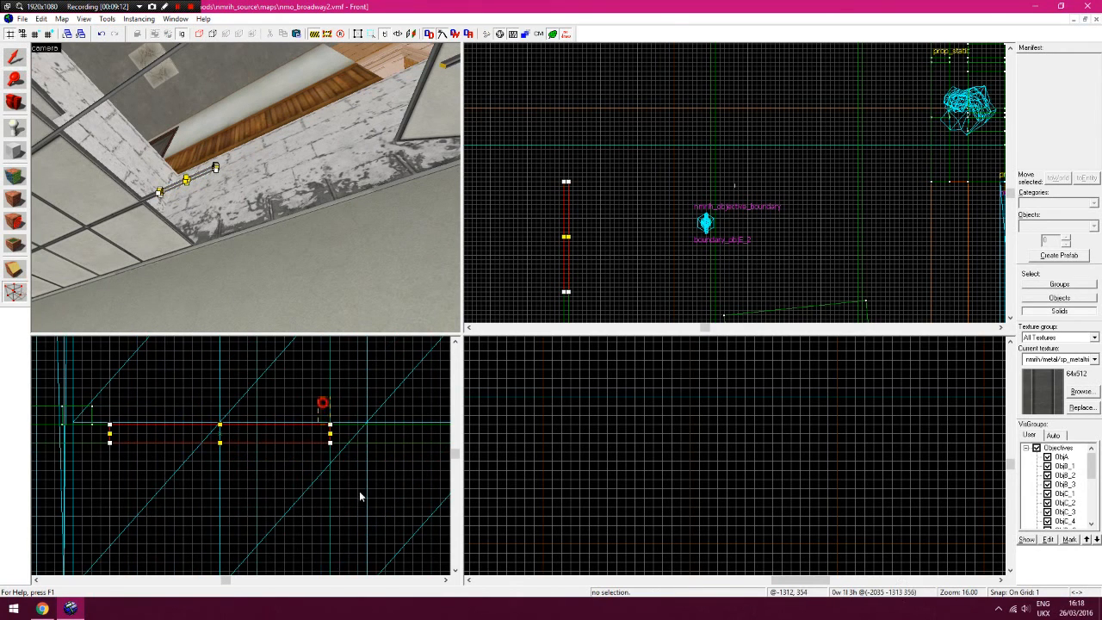
pyautogui.moveTo(333, 466); pyautogui.dragTo(332, 483)
pyautogui.click(14, 58)
pyautogui.click(520, 192)
# Align the trim texture on the sagging beam's side face with a rotation of 80 and an X shift of -11
pyautogui.press('z')
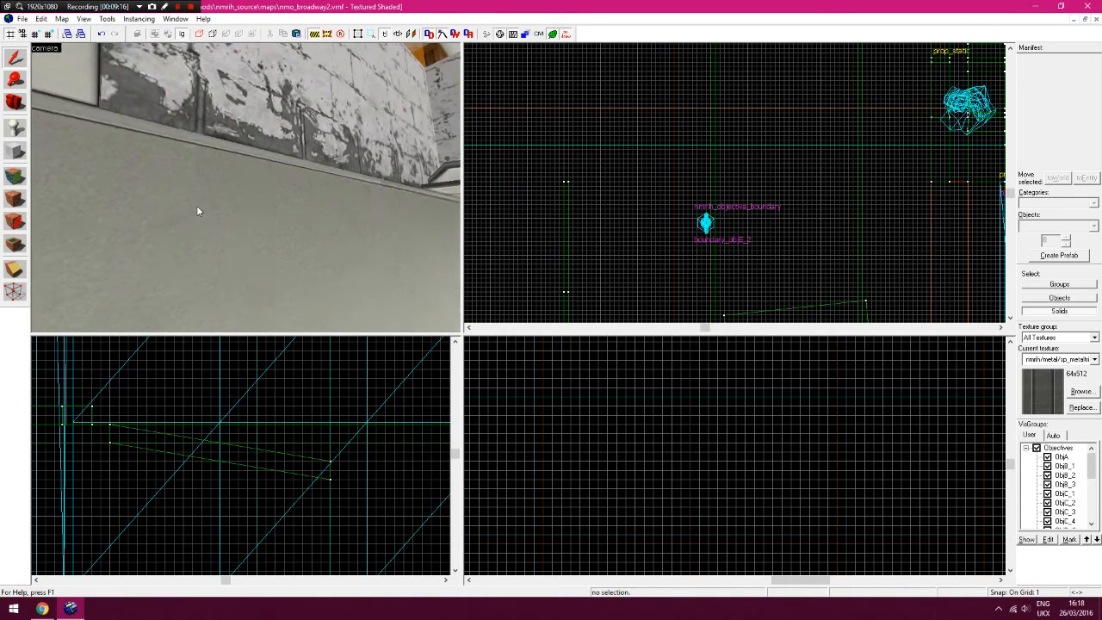
pyautogui.press('z')
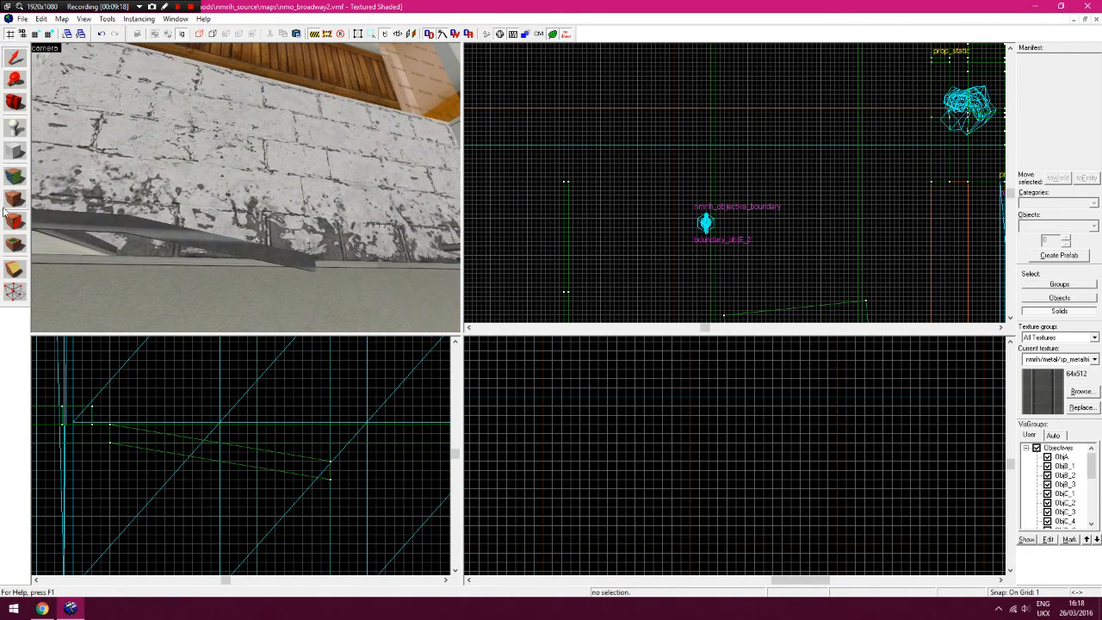
pyautogui.hotkey('shift', 'a')
pyautogui.click(205, 244)
pyautogui.click(622, 265)
pyautogui.click(622, 265)
pyautogui.click(622, 266)
pyautogui.click(622, 265)
pyautogui.click(622, 265)
pyautogui.click(622, 265)
pyautogui.click(622, 265)
pyautogui.click(621, 265)
pyautogui.click(622, 265)
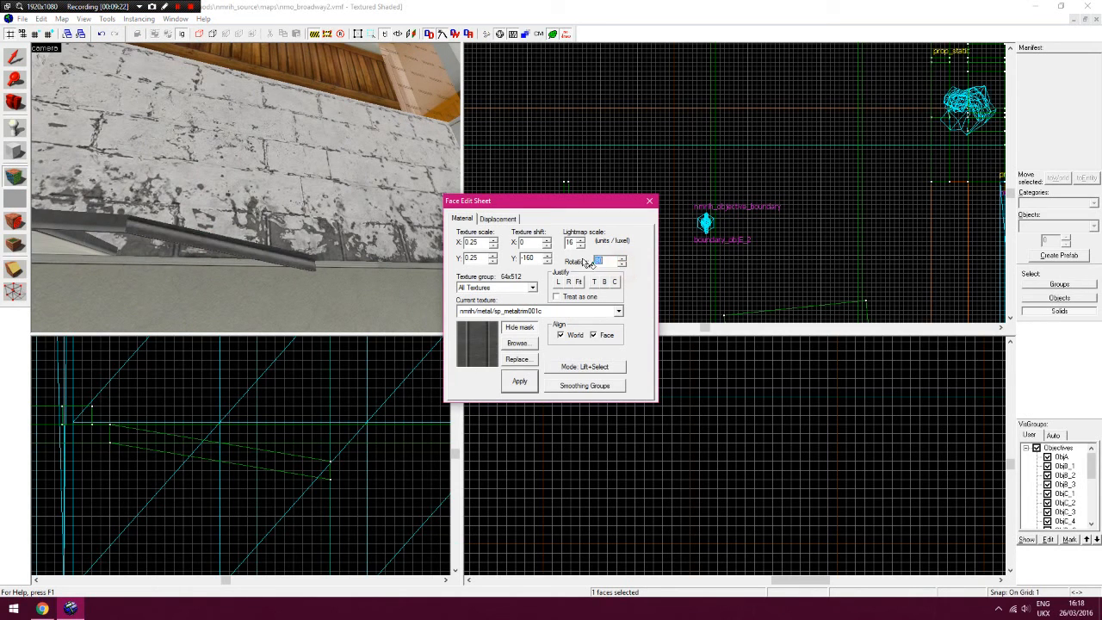
pyautogui.click(548, 246)
pyautogui.click(547, 247)
pyautogui.click(548, 247)
pyautogui.click(547, 246)
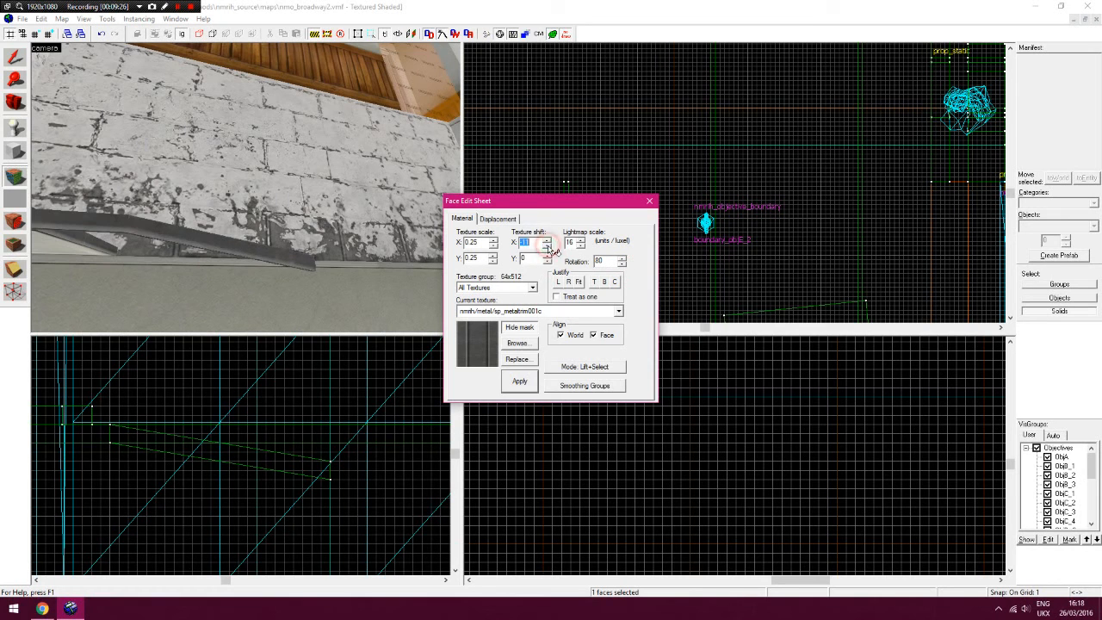
# Apply the trim texture to the opposite side of the sagging beam and close the texture editor
pyautogui.press('z')
pyautogui.press('z')
pyautogui.press('d')
pyautogui.rightClick(145, 230)
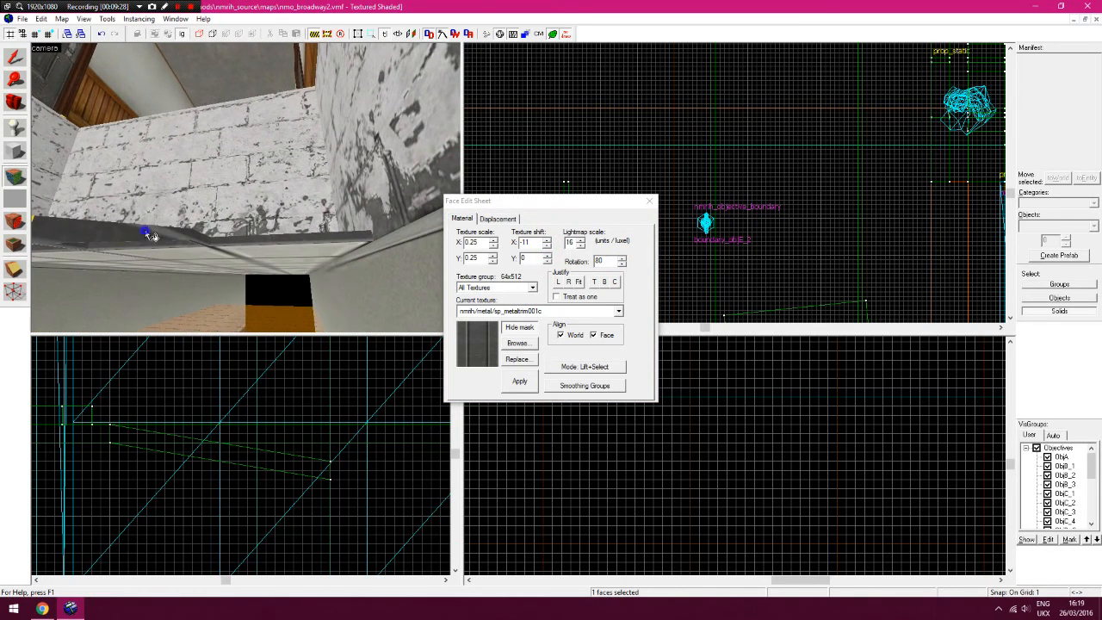
pyautogui.click(196, 235)
pyautogui.press('a')
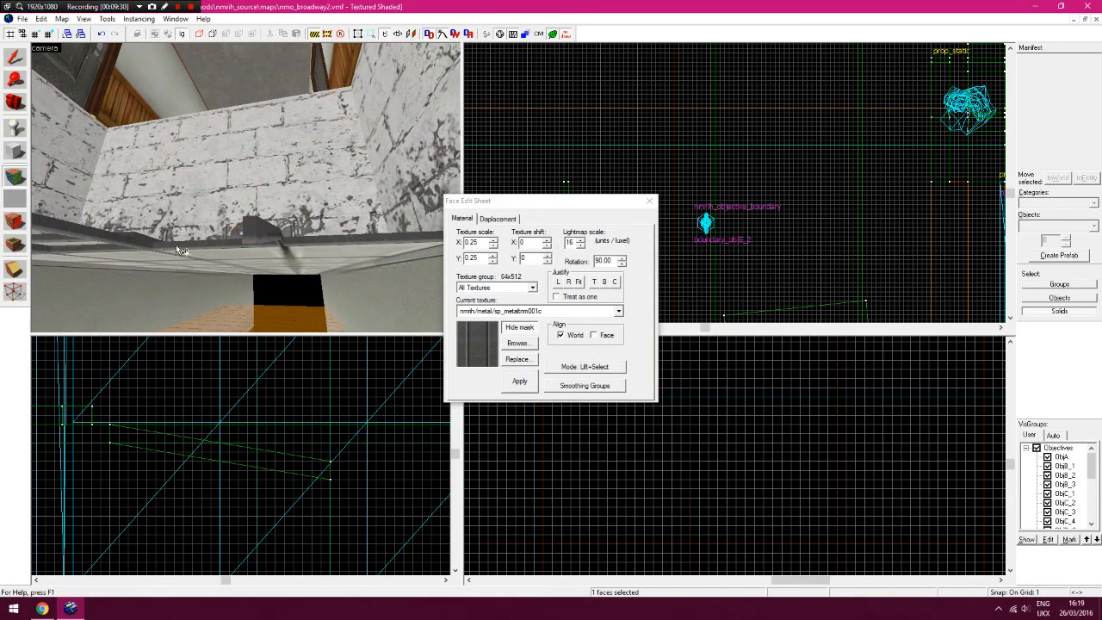
pyautogui.press('s')
pyautogui.moveTo(285, 205); pyautogui.dragTo(282, 202, button='middle')
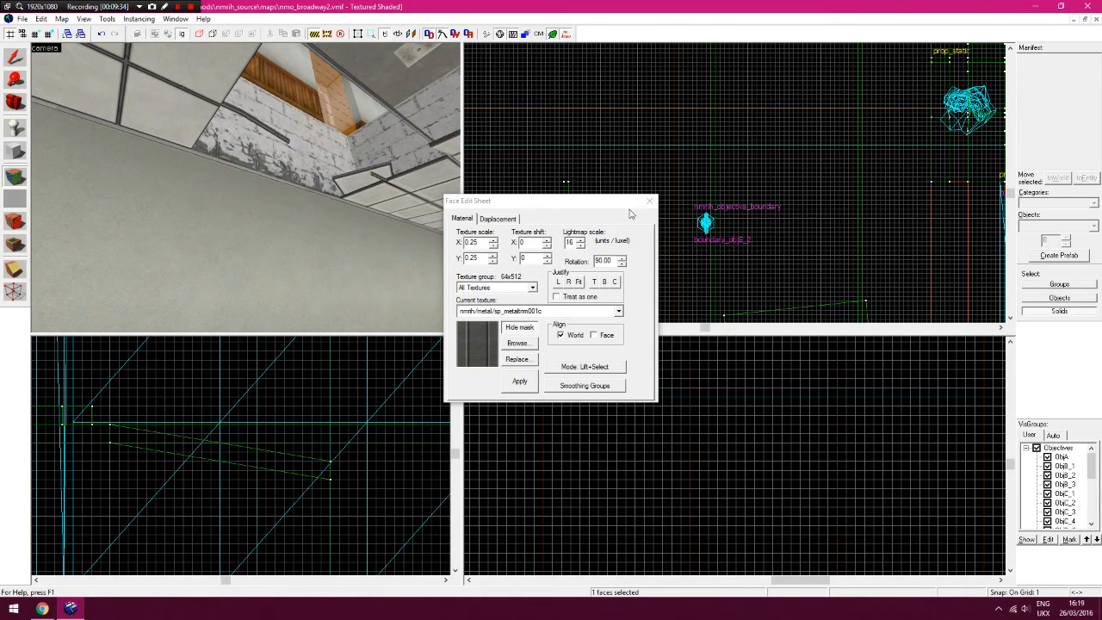
pyautogui.click(647, 203)
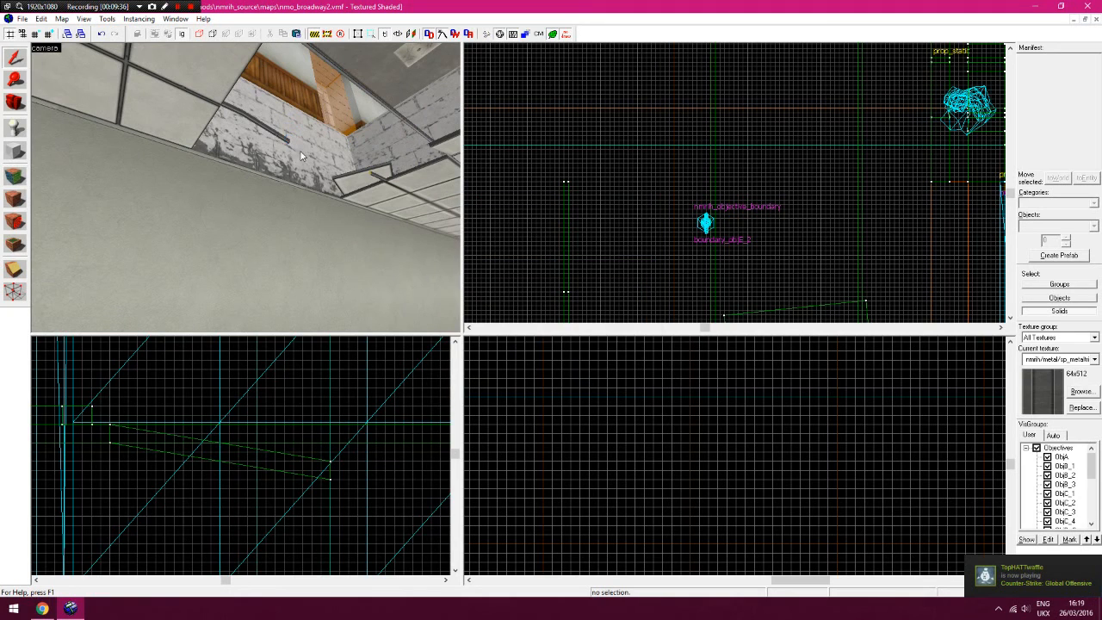
# Copy the 48-unit beam over the loose tile and shorten the copy to an 8-unit piece at its broken end
pyautogui.click(377, 179)
pyautogui.press('Up')
pyautogui.press('Up')
pyautogui.press('Up')
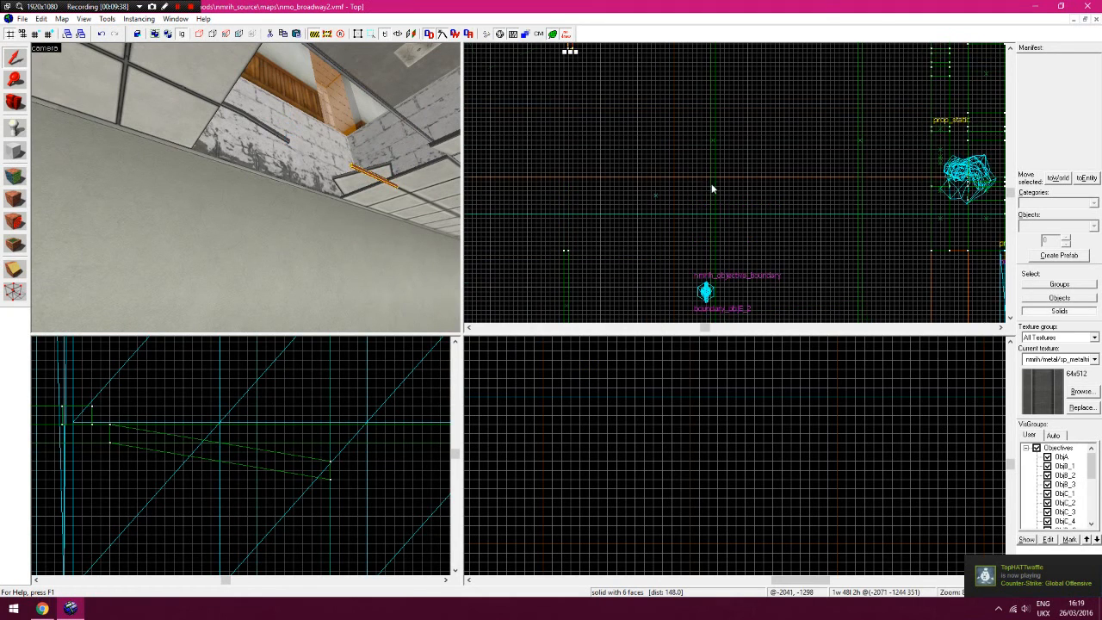
pyautogui.moveTo(571, 131); pyautogui.dragTo(568, 245)
pyautogui.press('Up')
pyautogui.press('Up')
pyautogui.press('Up')
pyautogui.press('Down')
pyautogui.press('Up')
pyautogui.moveTo(569, 79); pyautogui.dragTo(565, 256)
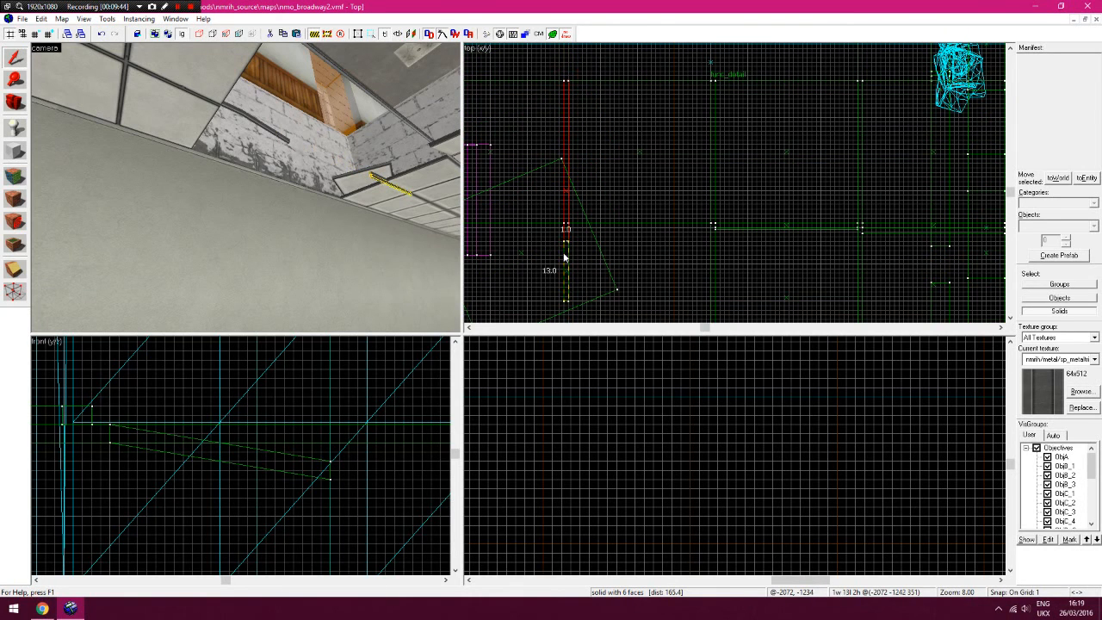
pyautogui.press('Right')
pyautogui.press('Right')
pyautogui.press('Right')
pyautogui.press('Right')
pyautogui.press('Right')
pyautogui.press('Right')
pyautogui.press('Right')
pyautogui.press('Right')
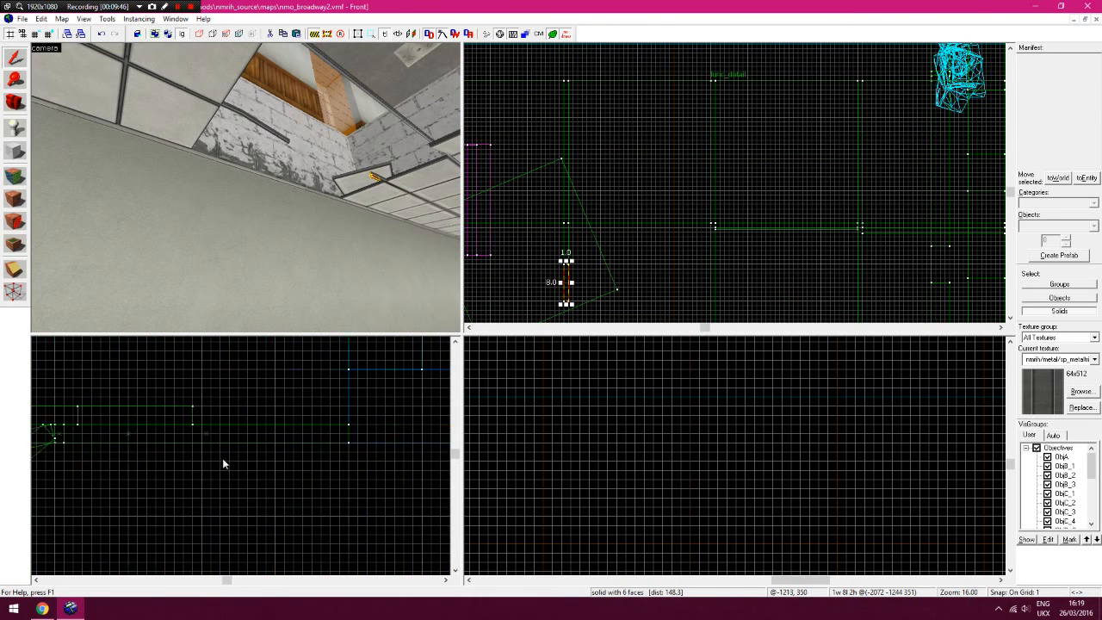
# Shorten the 48-unit beam over the loose tile to 40 units so that it meets the short end piece
pyautogui.press('z')
pyautogui.press('z')
pyautogui.click(338, 134)
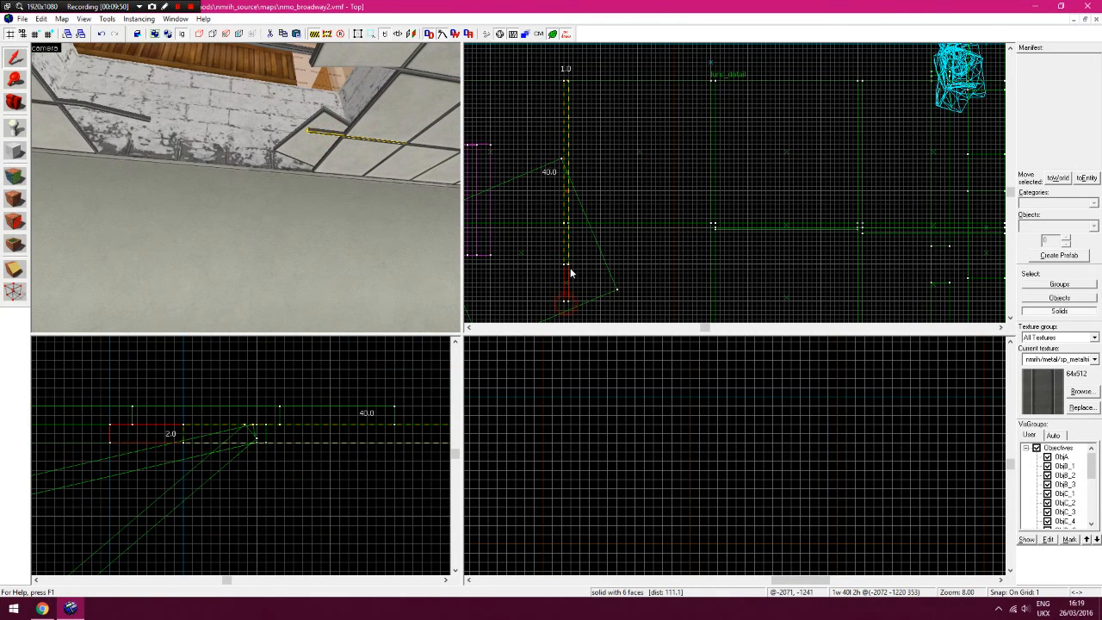
# Bend the 8-unit piece by moving its free end about 2 units down and 2 units sideways with vertex manipulation
pyautogui.click(318, 136)
pyautogui.click(26, 293)
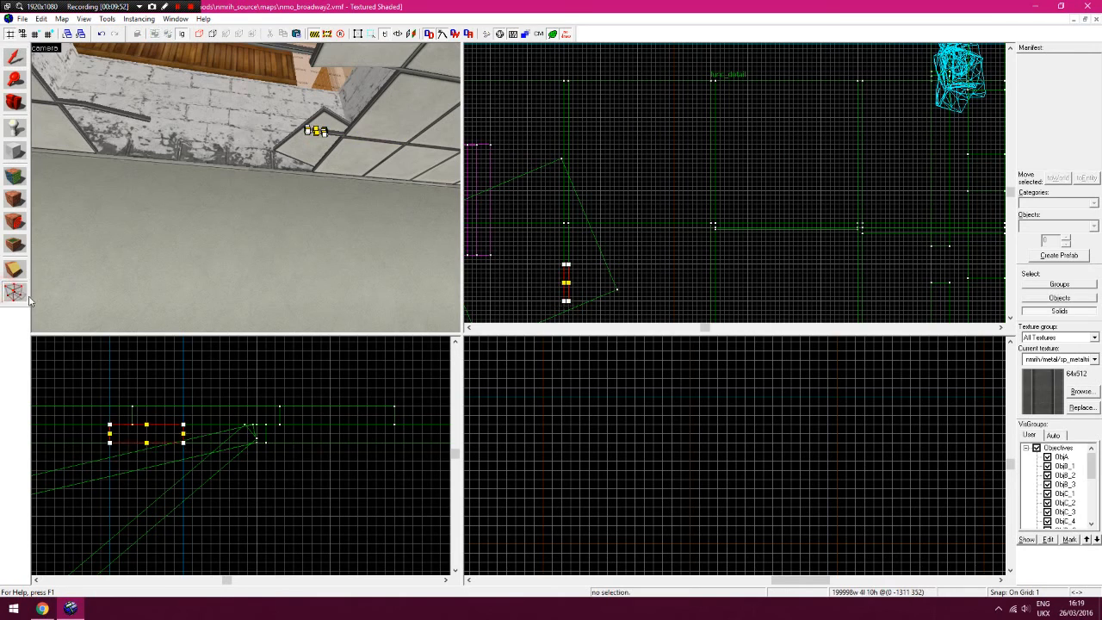
pyautogui.moveTo(109, 434); pyautogui.dragTo(110, 466)
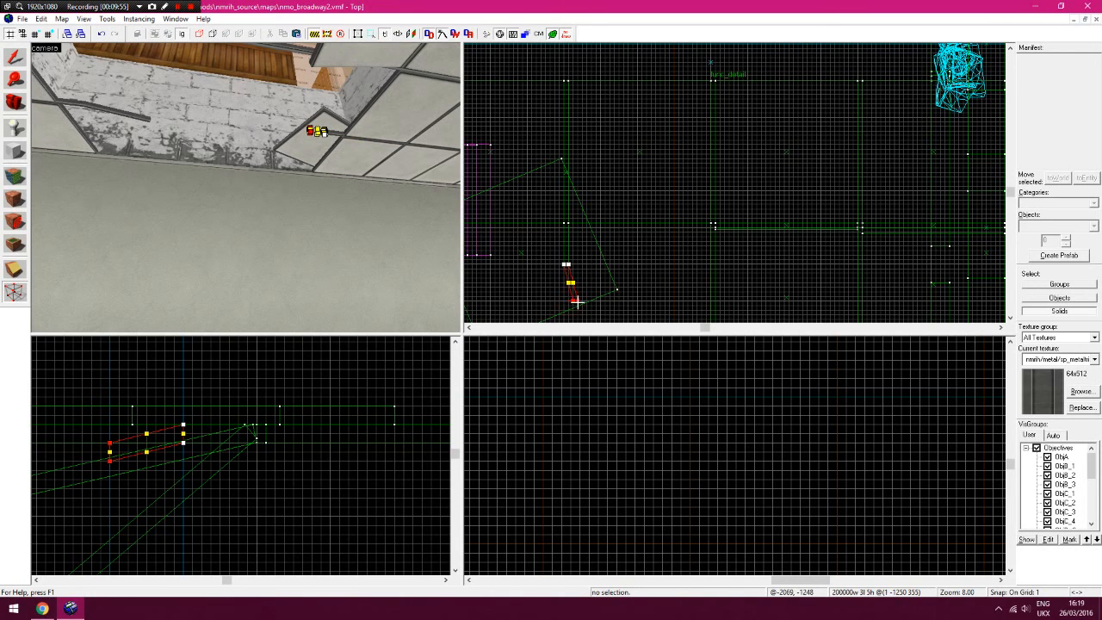
pyautogui.click(22, 61)
pyautogui.click(590, 145)
# Select the side face of the bent end piece for texture editing and set its texture rotation to 104
pyautogui.press('z')
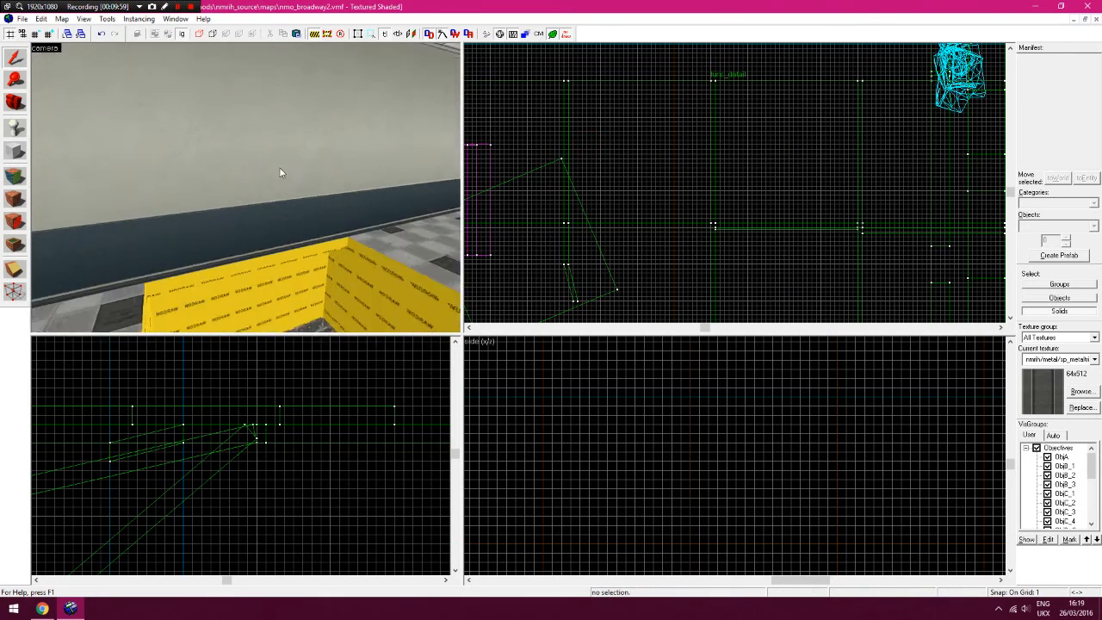
pyautogui.press('w')
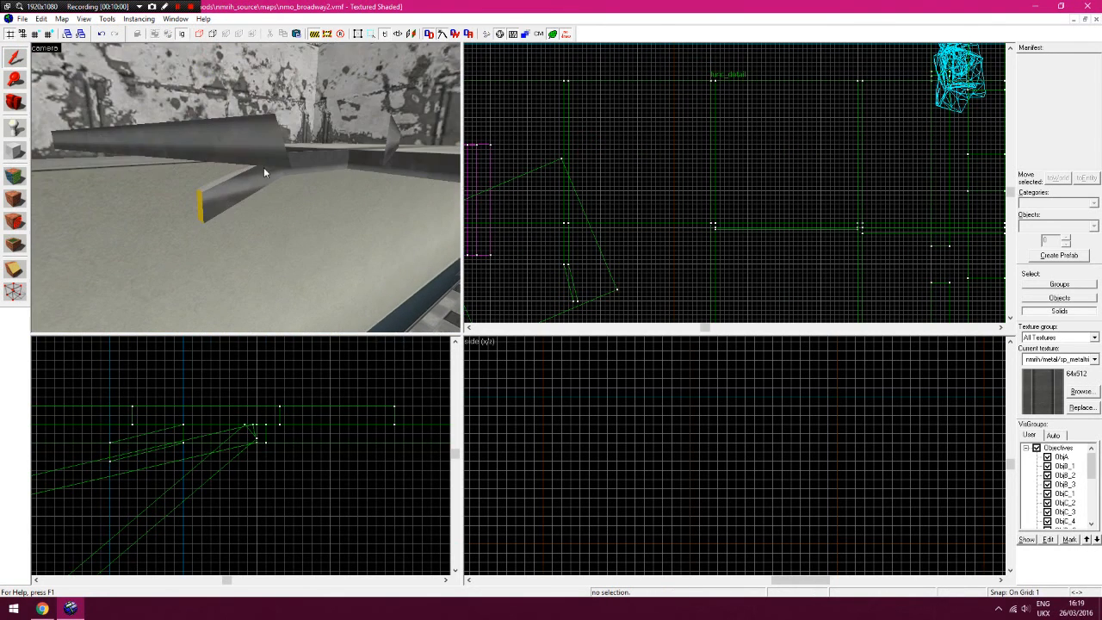
pyautogui.press('w')
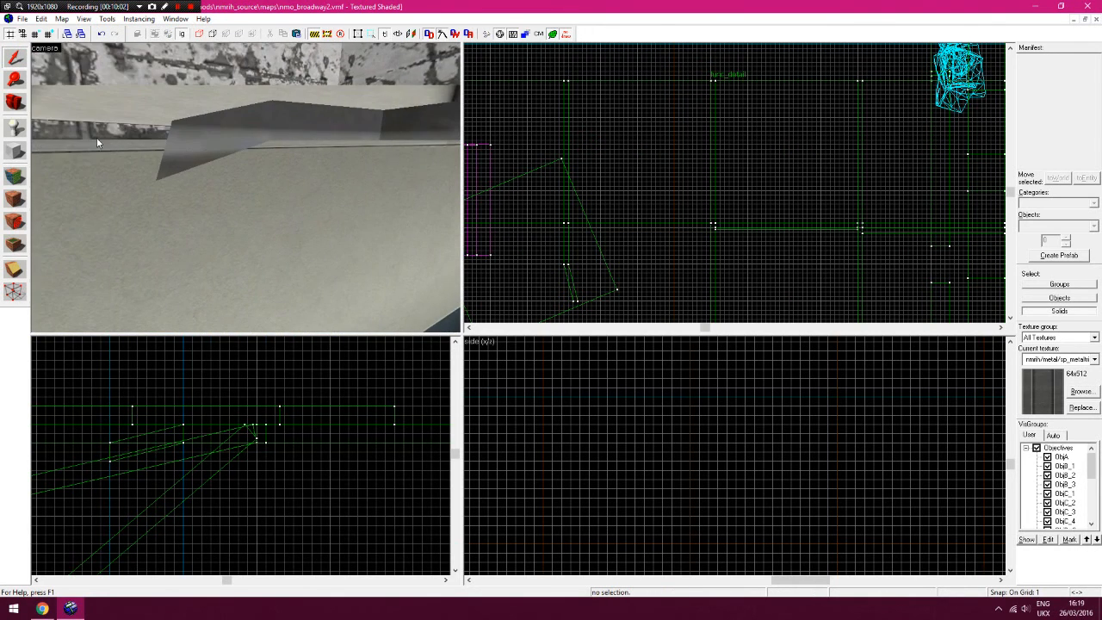
pyautogui.click(14, 176)
pyautogui.press('w')
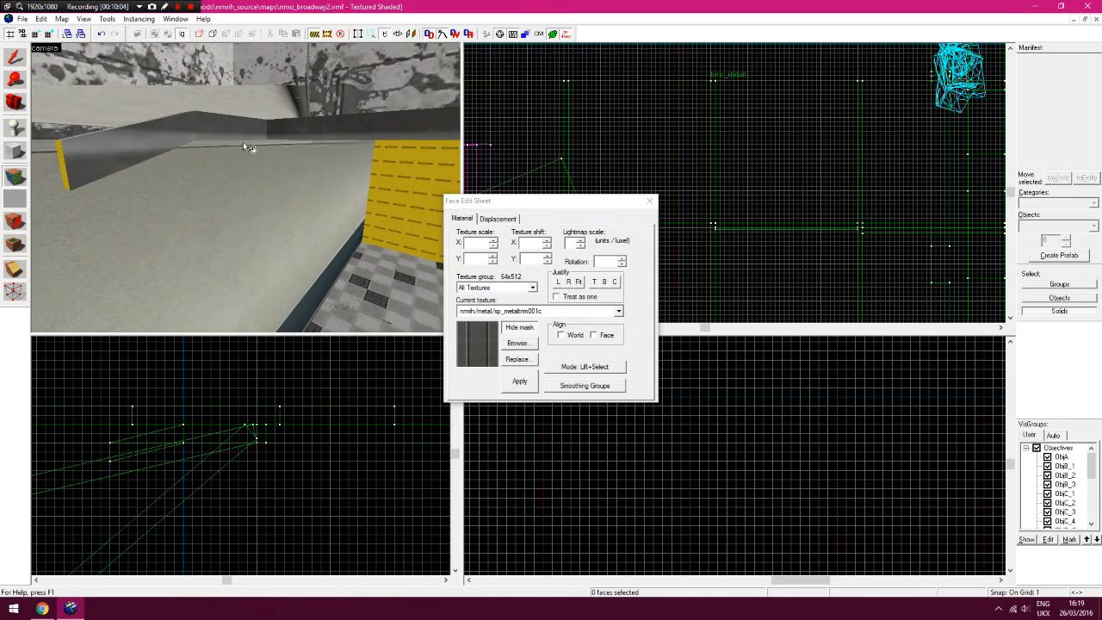
pyautogui.press('Left')
pyautogui.click(274, 124)
pyautogui.click(624, 263)
pyautogui.click(625, 258)
pyautogui.click(625, 258)
pyautogui.click(625, 258)
pyautogui.click(624, 259)
pyautogui.click(624, 259)
pyautogui.click(624, 258)
pyautogui.click(625, 258)
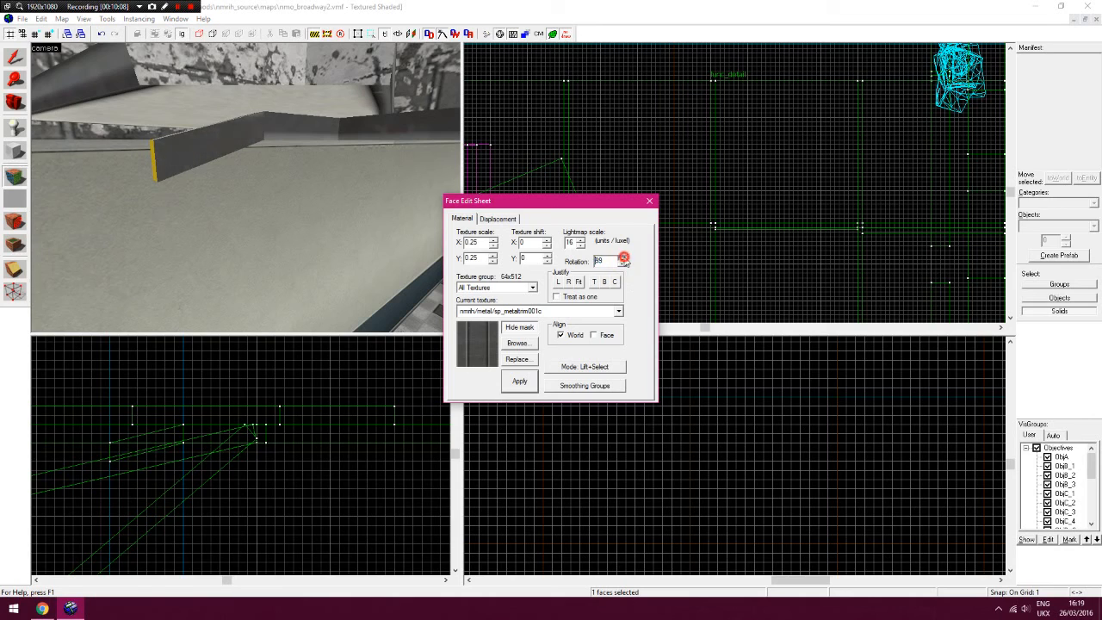
pyautogui.click(625, 259)
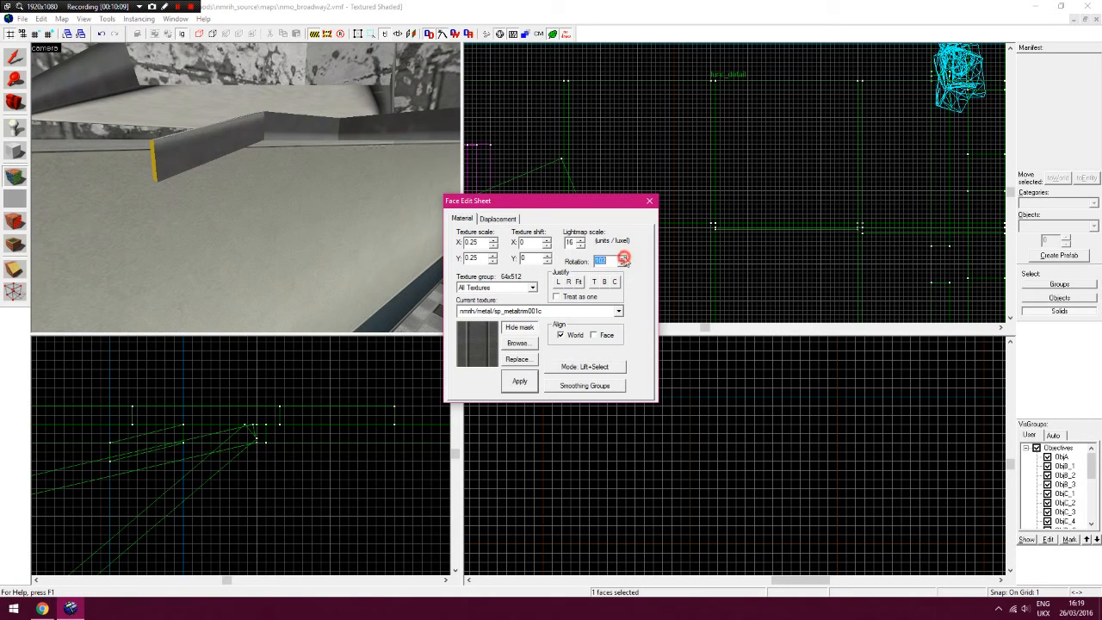
# Set the texture X shift to 42 on the bent end piece's side face
pyautogui.click(548, 255)
pyautogui.click(548, 242)
pyautogui.click(548, 241)
pyautogui.click(549, 241)
pyautogui.click(549, 242)
pyautogui.click(550, 242)
pyautogui.click(547, 241)
pyautogui.click(547, 241)
pyautogui.click(548, 242)
pyautogui.click(548, 241)
pyautogui.click(548, 242)
pyautogui.click(548, 241)
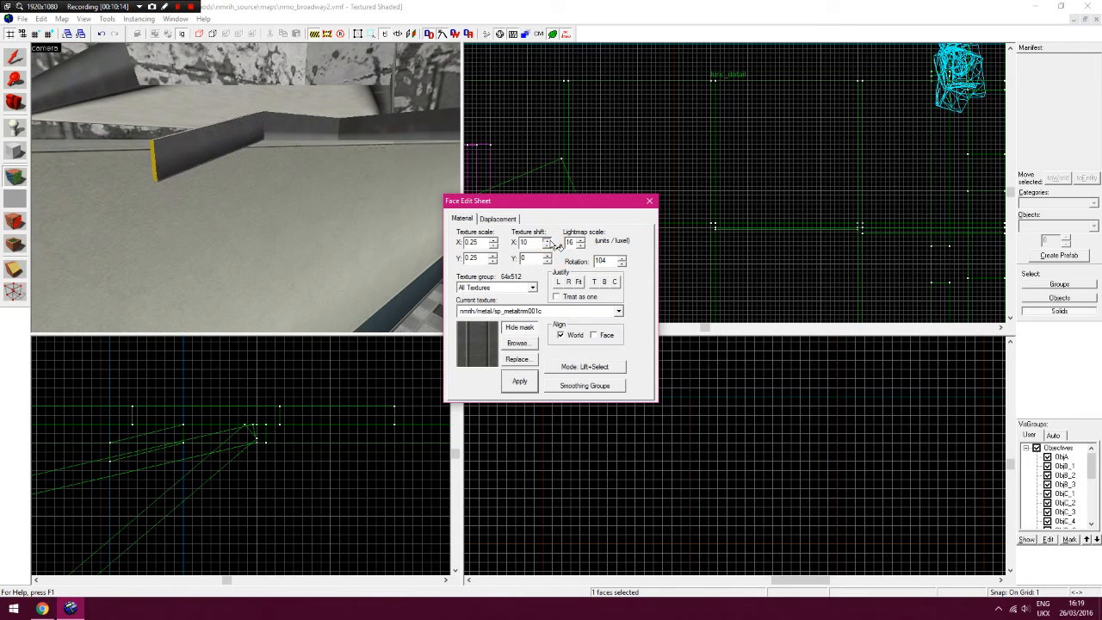
pyautogui.click(548, 241)
pyautogui.click(548, 242)
pyautogui.click(549, 241)
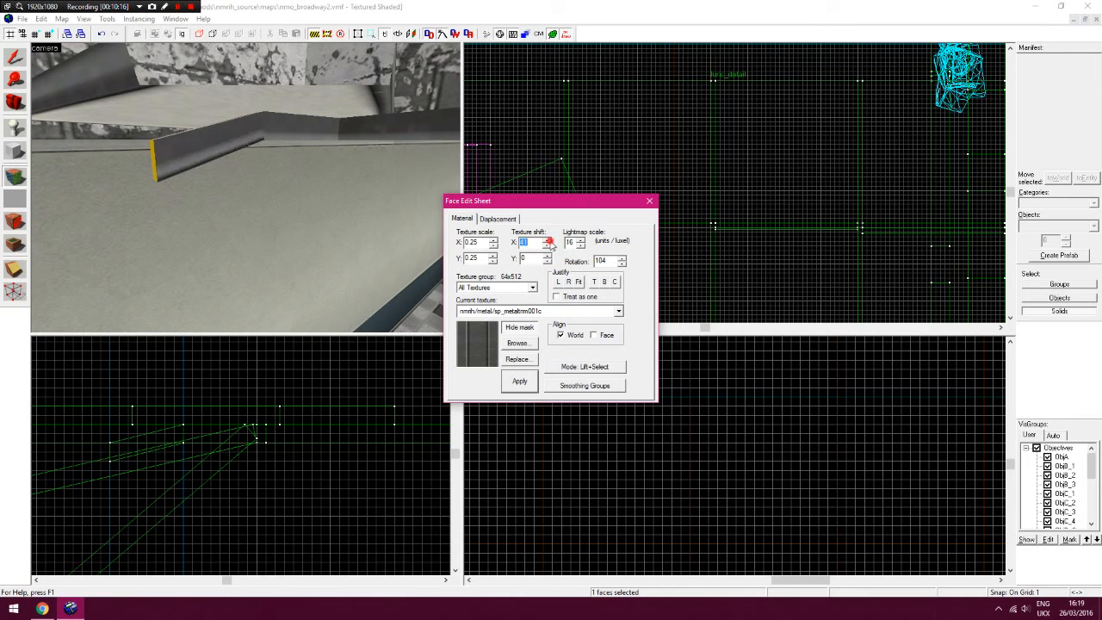
# Check the map for problems, look through the whole list of reported errors and run the check again
pyautogui.click(69, 19)
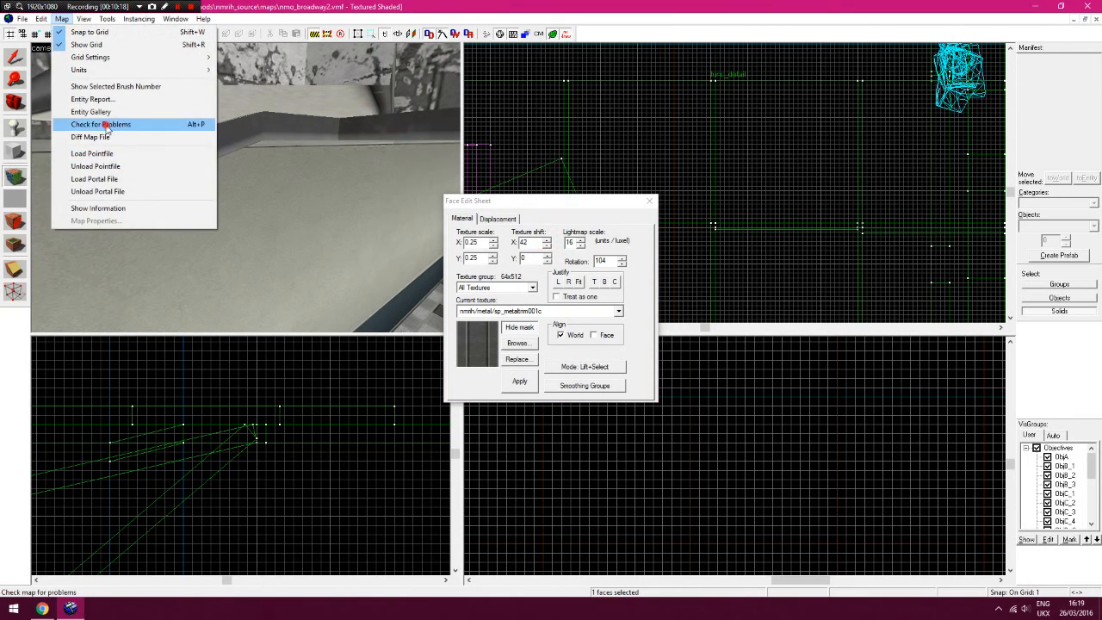
pyautogui.click(271, 125)
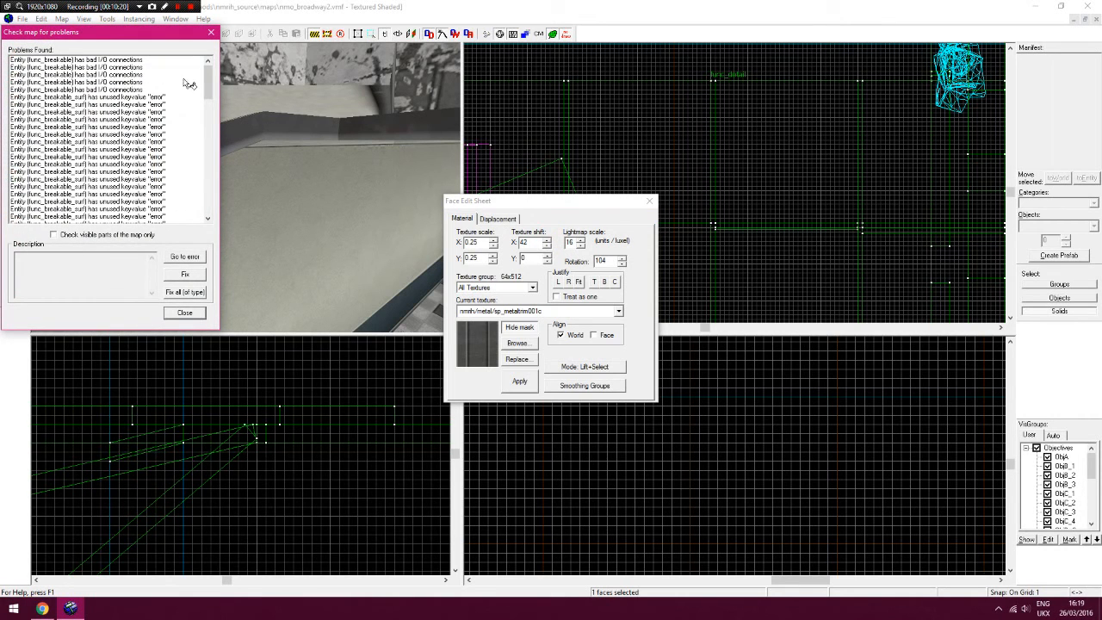
pyautogui.moveTo(212, 88); pyautogui.dragTo(207, 207)
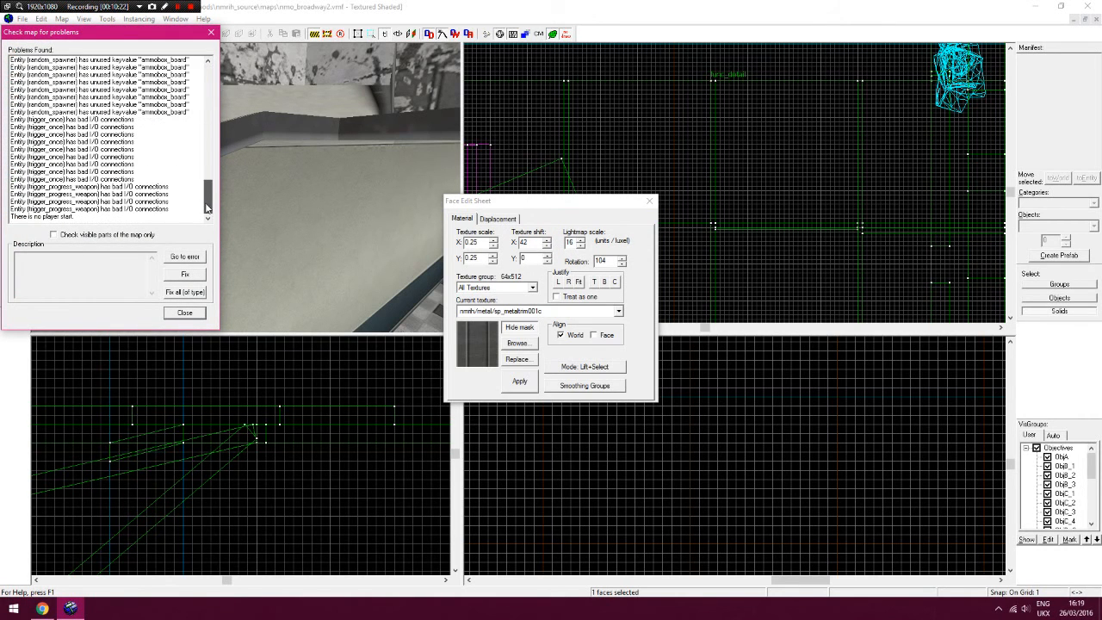
pyautogui.click(212, 32)
pyautogui.click(62, 19)
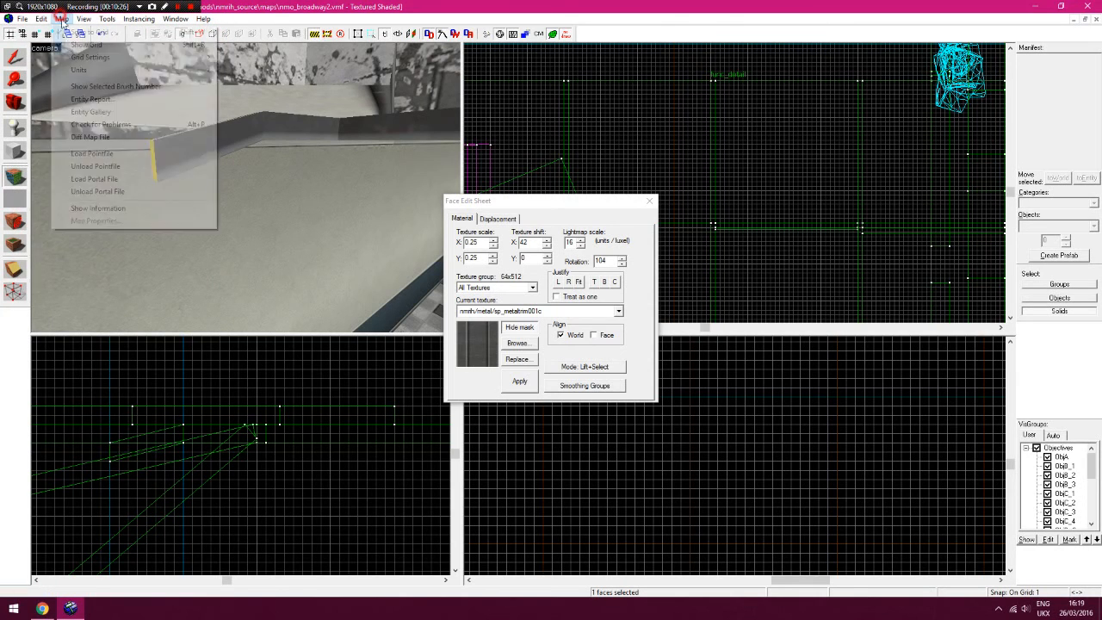
pyautogui.click(84, 126)
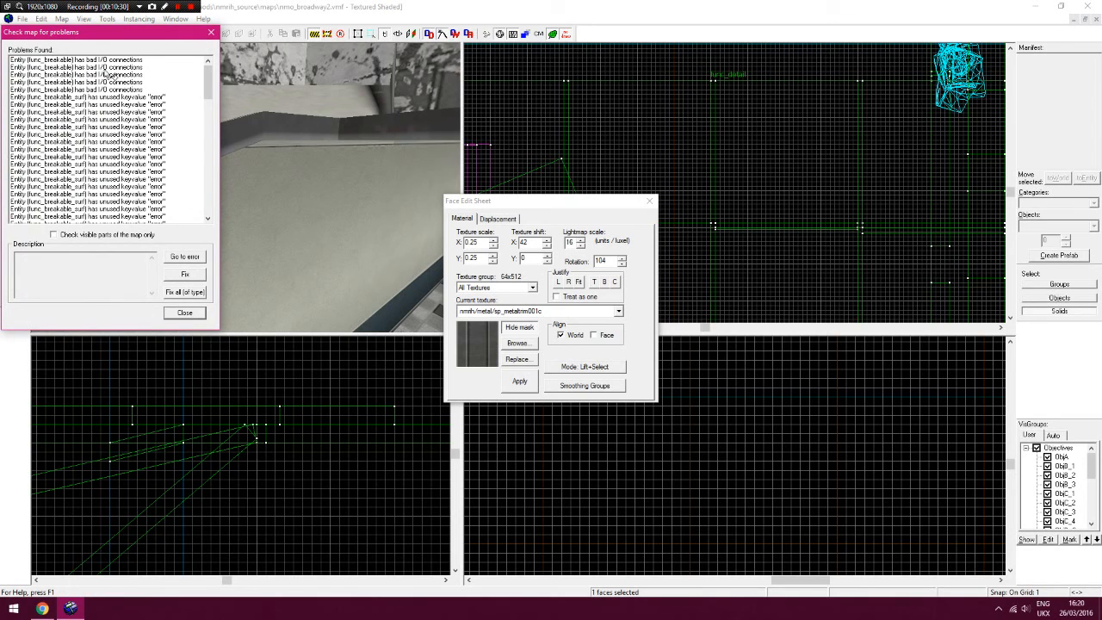
# Look through the reported map problems to the end of the list and close the problem check
pyautogui.moveTo(209, 81); pyautogui.dragTo(210, 214)
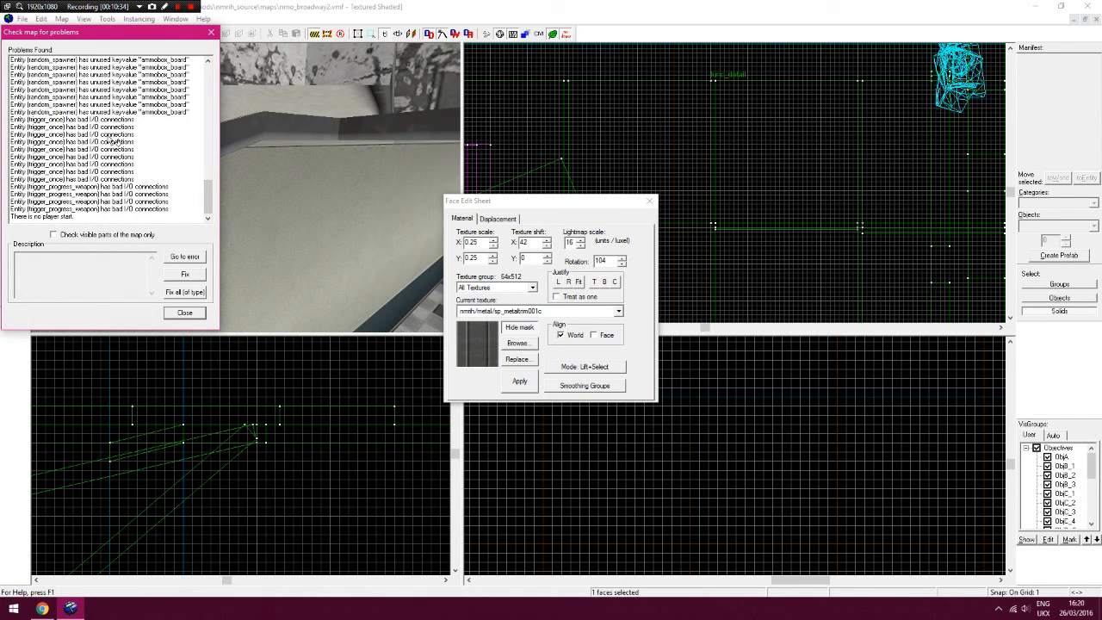
pyautogui.click(208, 31)
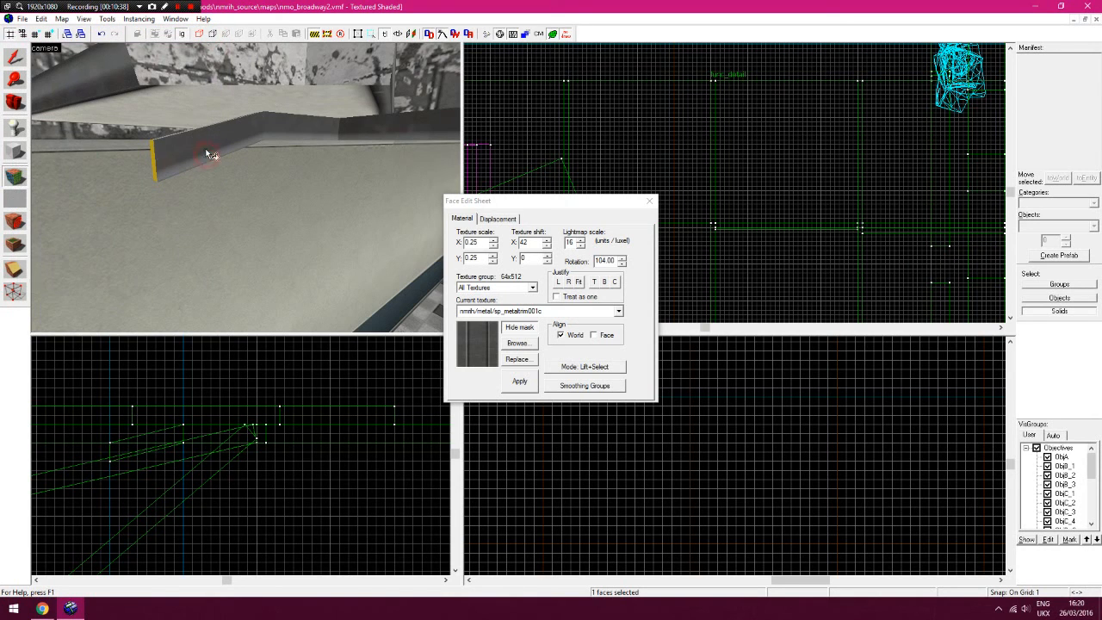
# Apply the metal trim texture to the bent beam piece's nodraw end face and set its texture X shift to 8
pyautogui.press('Right')
pyautogui.rightClick(348, 140)
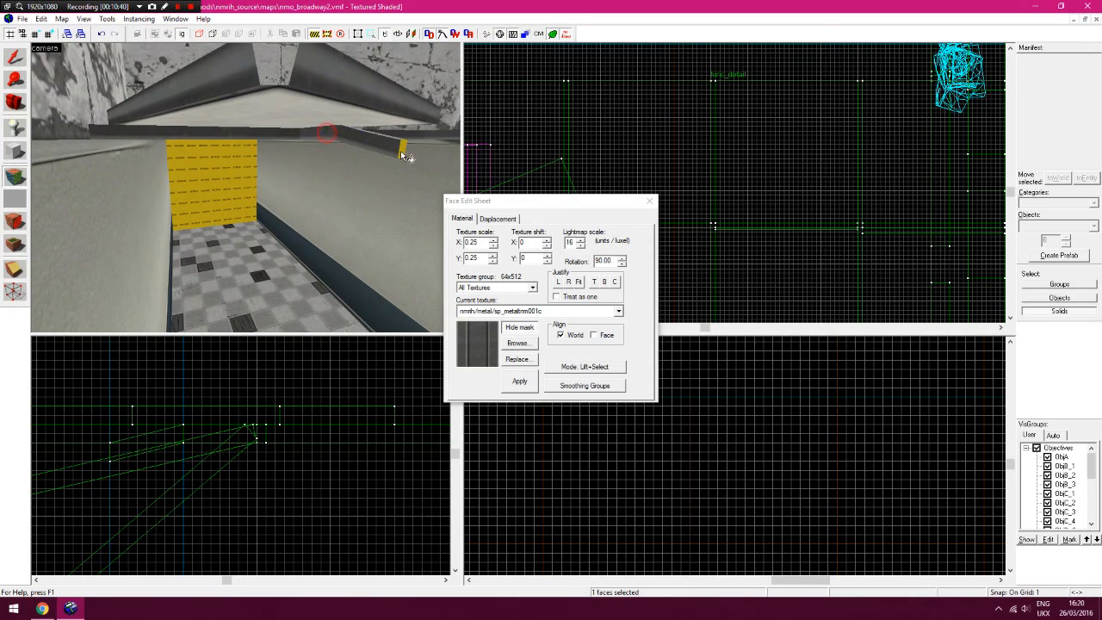
pyautogui.press('Left')
pyautogui.press('d')
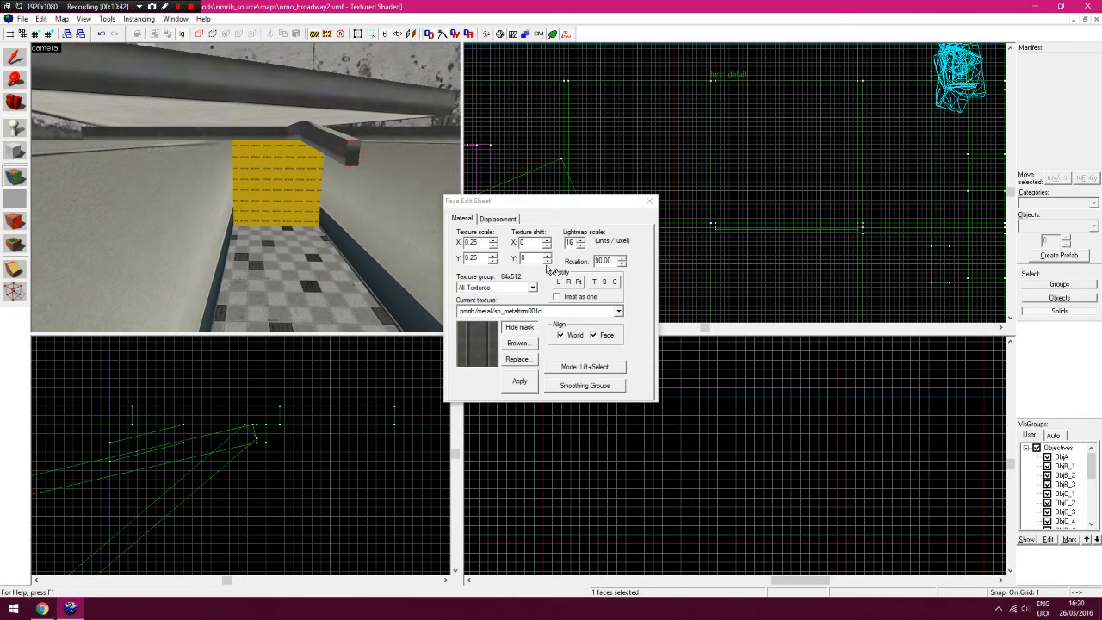
pyautogui.click(550, 261)
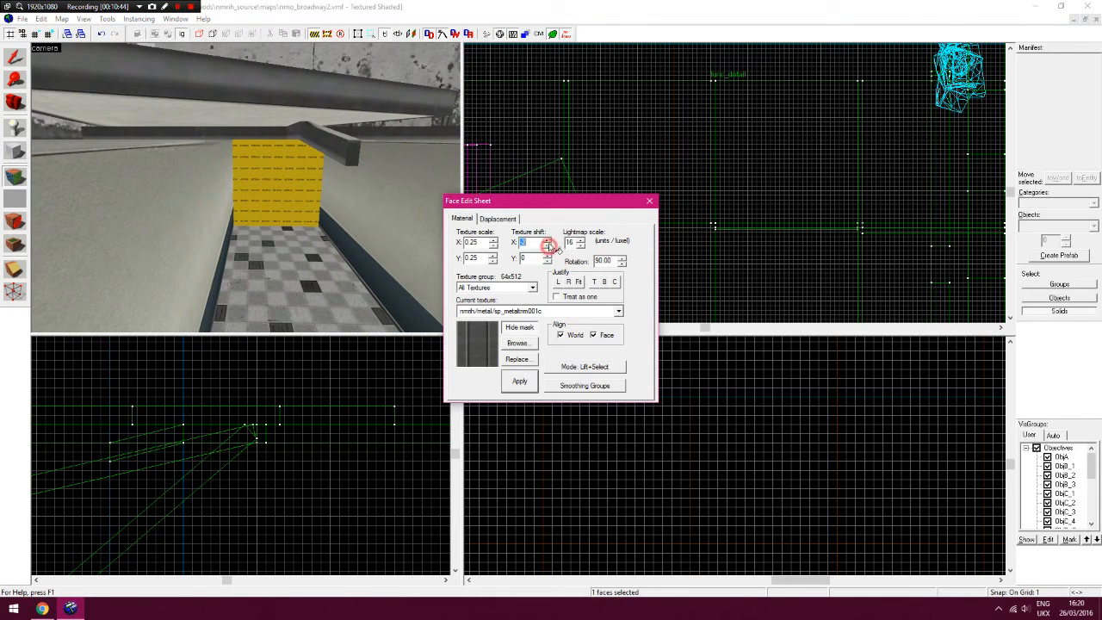
# Set the texture rotation to 13 on the underside of the bent end piece and finish face editing
pyautogui.press('z')
pyautogui.press('z')
pyautogui.press('w')
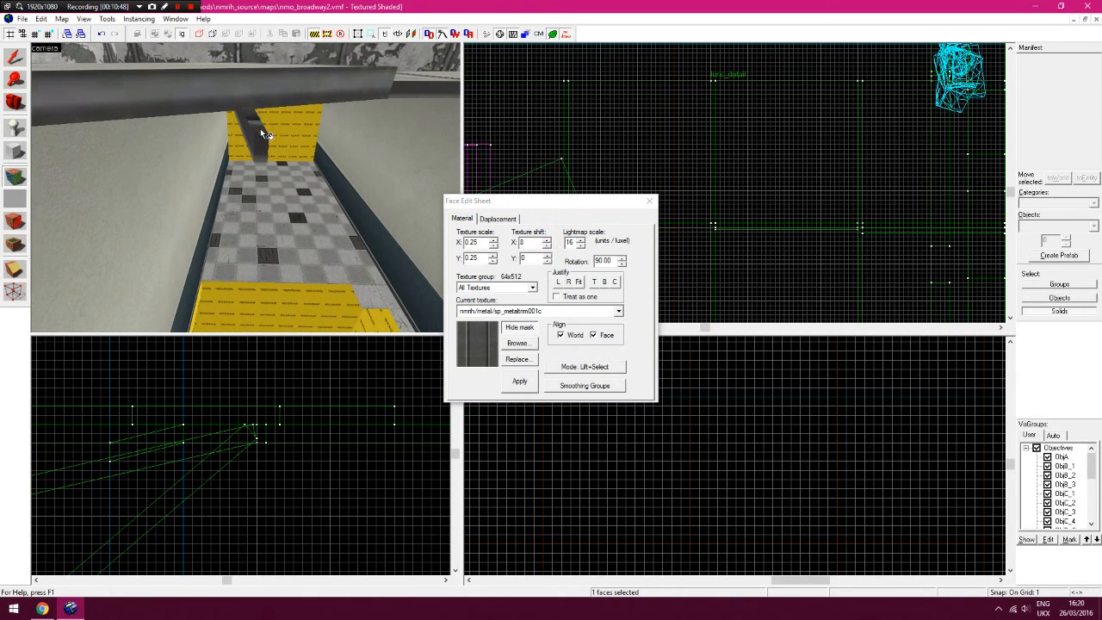
pyautogui.press('z')
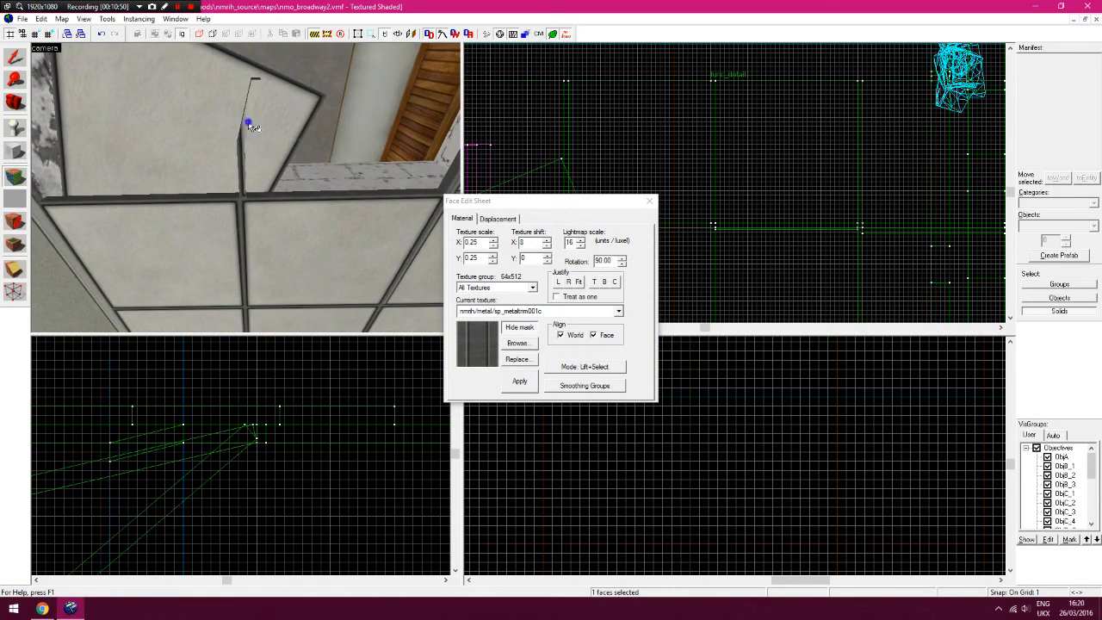
pyautogui.click(600, 261)
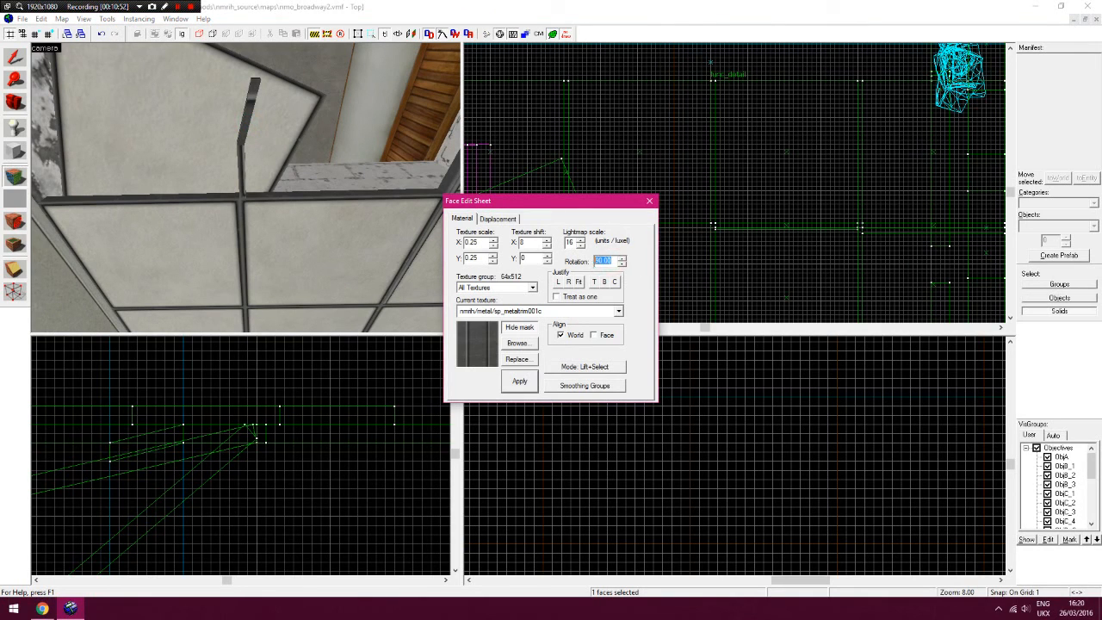
pyautogui.click(622, 265)
pyautogui.click(622, 260)
pyautogui.click(623, 259)
pyautogui.press('z')
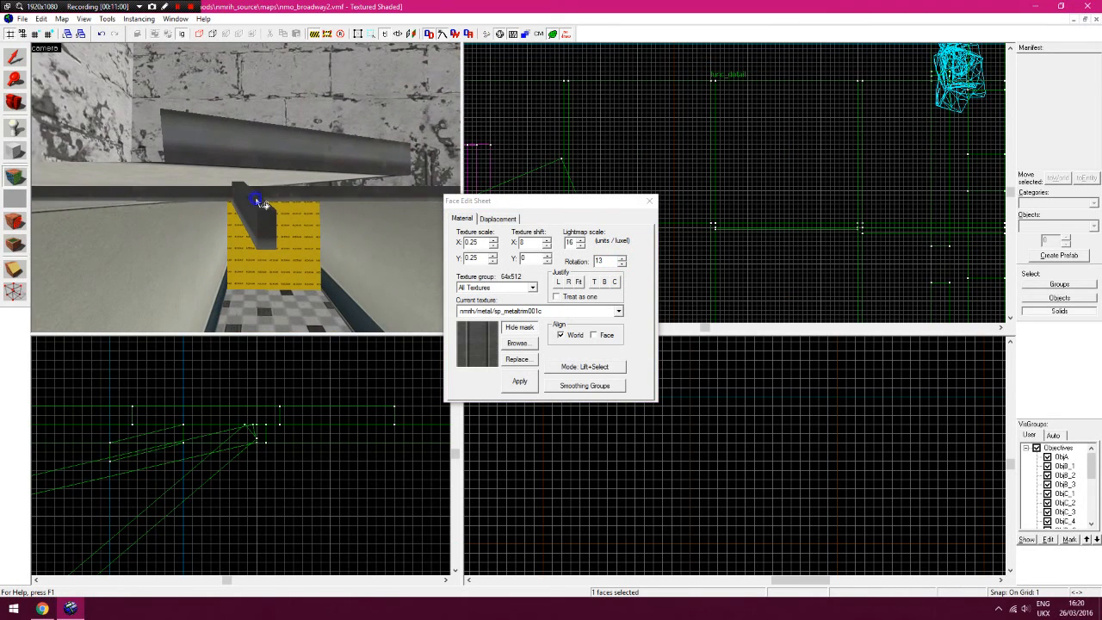
pyautogui.click(626, 201)
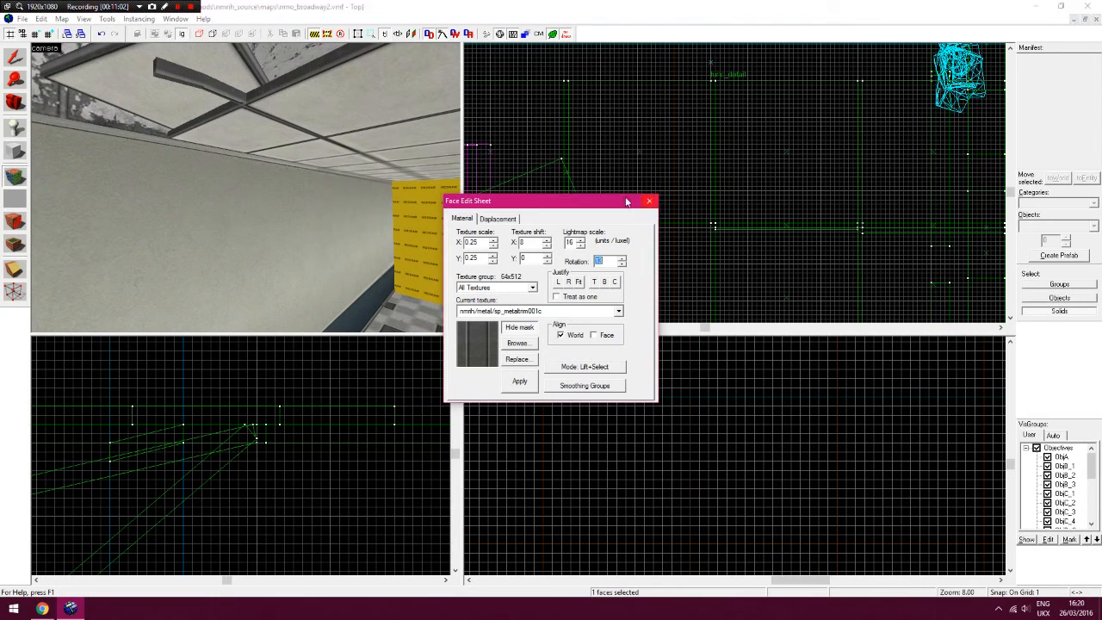
pyautogui.click(650, 201)
# Save the map with the finished bent grid beam
pyautogui.click(16, 103)
pyautogui.moveTo(172, 123)
pyautogui.mouseDown()
pyautogui.moveTo(246, 188)
pyautogui.moveTo(171, 123)
pyautogui.mouseUp()
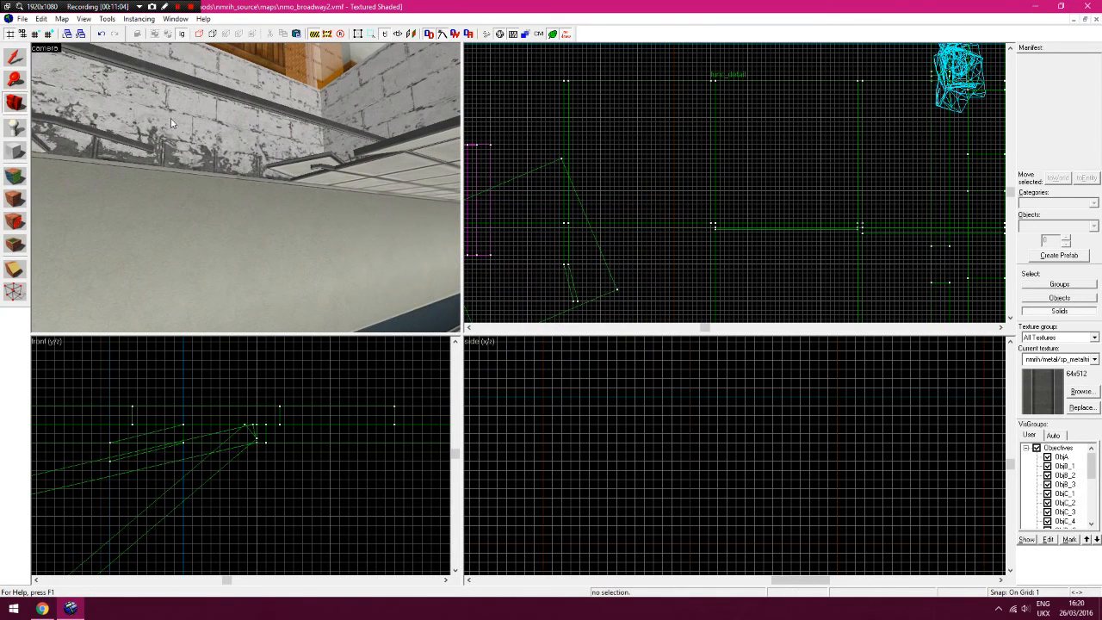
pyautogui.click(22, 21)
pyautogui.click(34, 71)
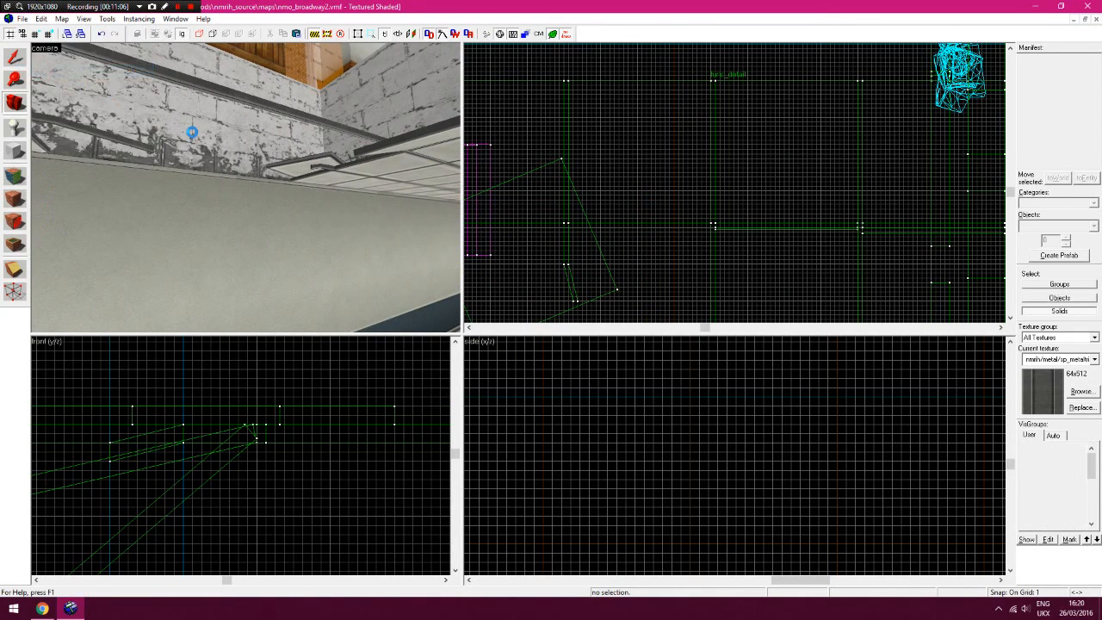
pyautogui.moveTo(192, 131); pyautogui.dragTo(192, 132)
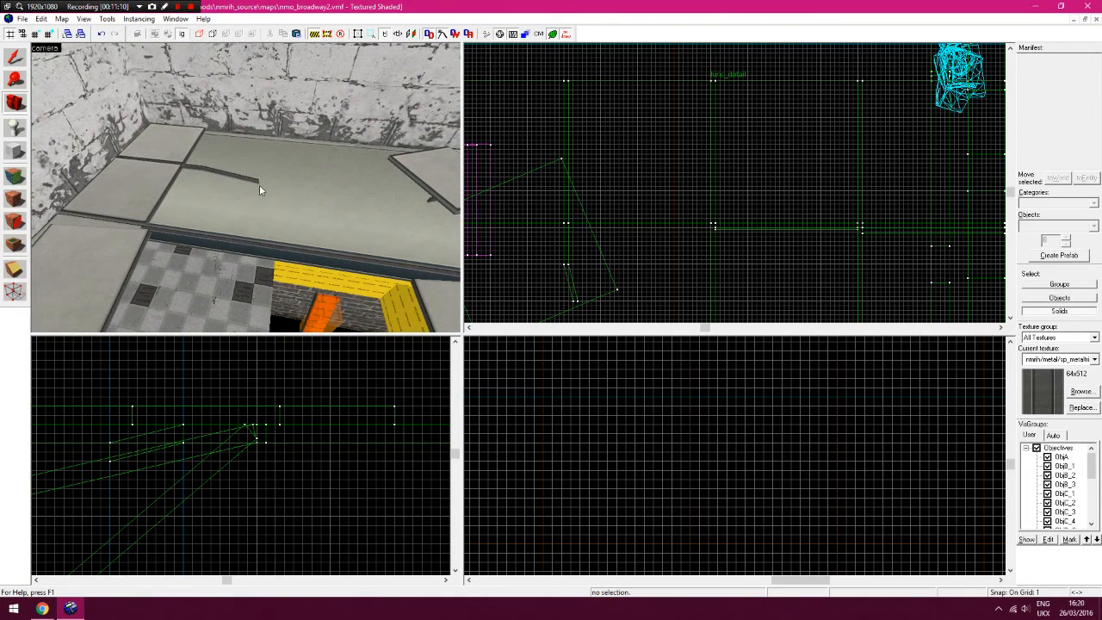
# Paste a copy of the ceiling tile on top of the grid beside the bent beam and rotate it 90 degrees around Z
pyautogui.click(14, 57)
pyautogui.click(121, 194)
pyautogui.click(178, 164)
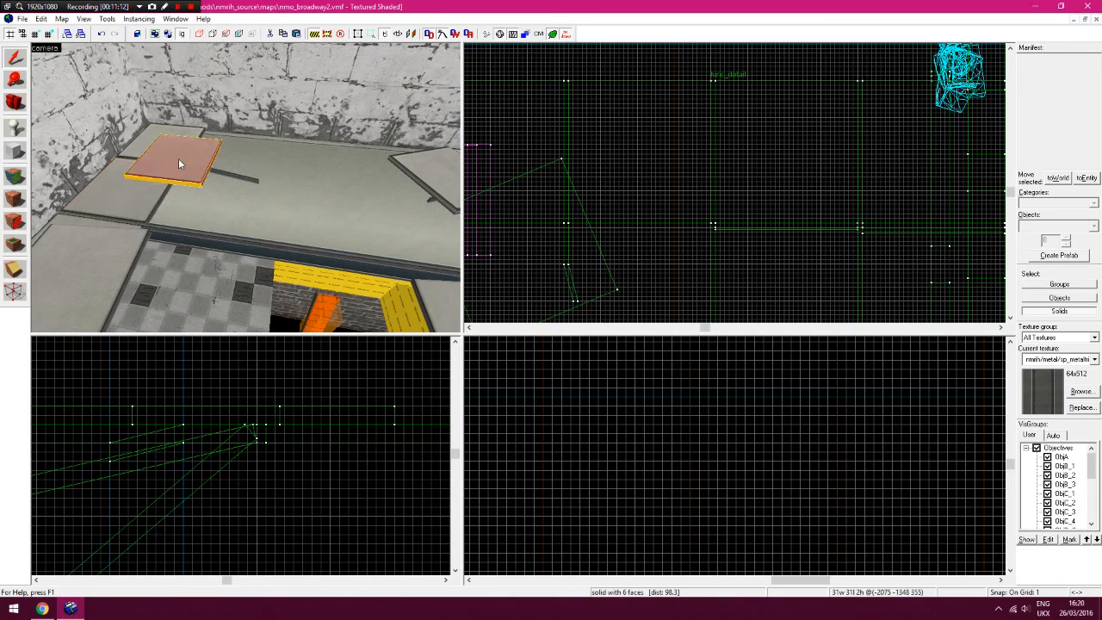
pyautogui.hotkey('ctrl', 'm')
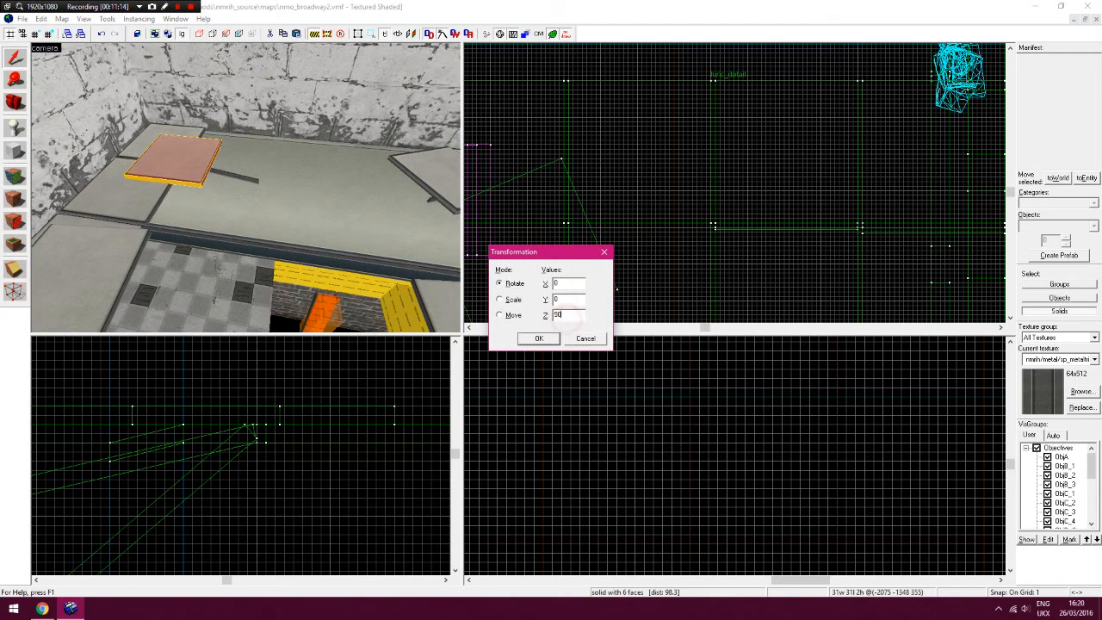
pyautogui.press('Return')
# Rotate the copied ceiling tile slightly about the vertical axis so it lies askew at the opening's edge, and clear the selection
pyautogui.press('Down')
pyautogui.press('Down')
pyautogui.press('Down')
pyautogui.press('Down')
pyautogui.press('Down')
pyautogui.press('Down')
pyautogui.press('Down')
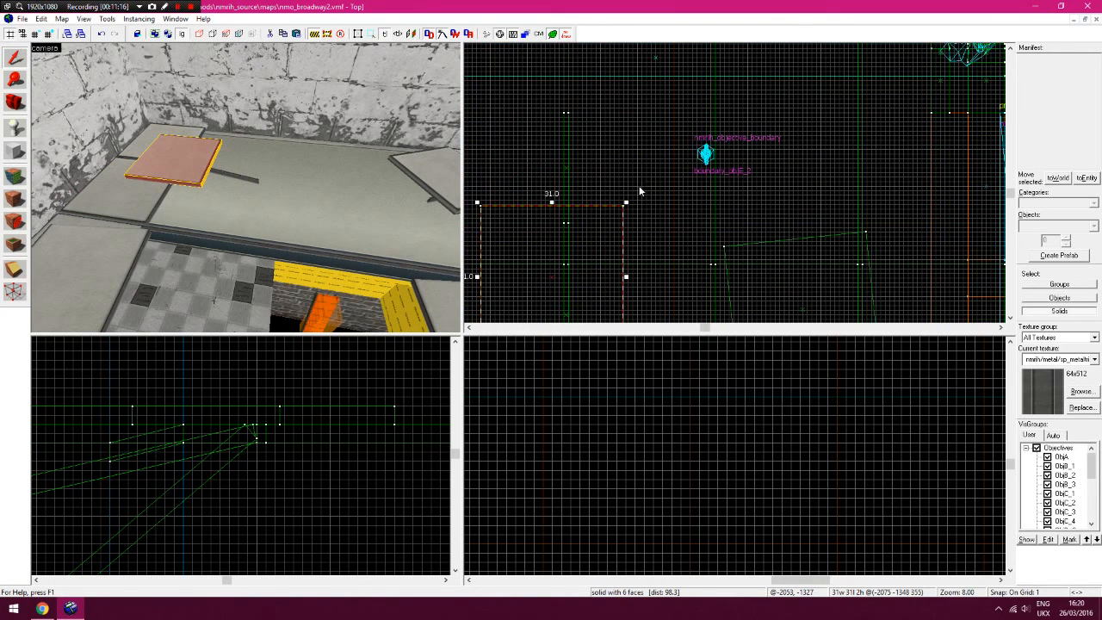
pyautogui.press('Down')
pyautogui.press('Left')
pyautogui.click(669, 209)
pyautogui.moveTo(760, 284); pyautogui.dragTo(715, 244)
pyautogui.click(15, 80)
pyautogui.scroll(-4, 216, 456)
pyautogui.press('Left')
pyautogui.press('Left')
pyautogui.press('Left')
pyautogui.press('Left')
pyautogui.press('Left')
pyautogui.scroll(2, 175, 443)
pyautogui.click(15, 58)
pyautogui.click(628, 133)
# Apply the metal trim texture to the askew ceiling tile's exposed nodraw side faces
pyautogui.press('z')
pyautogui.press('w')
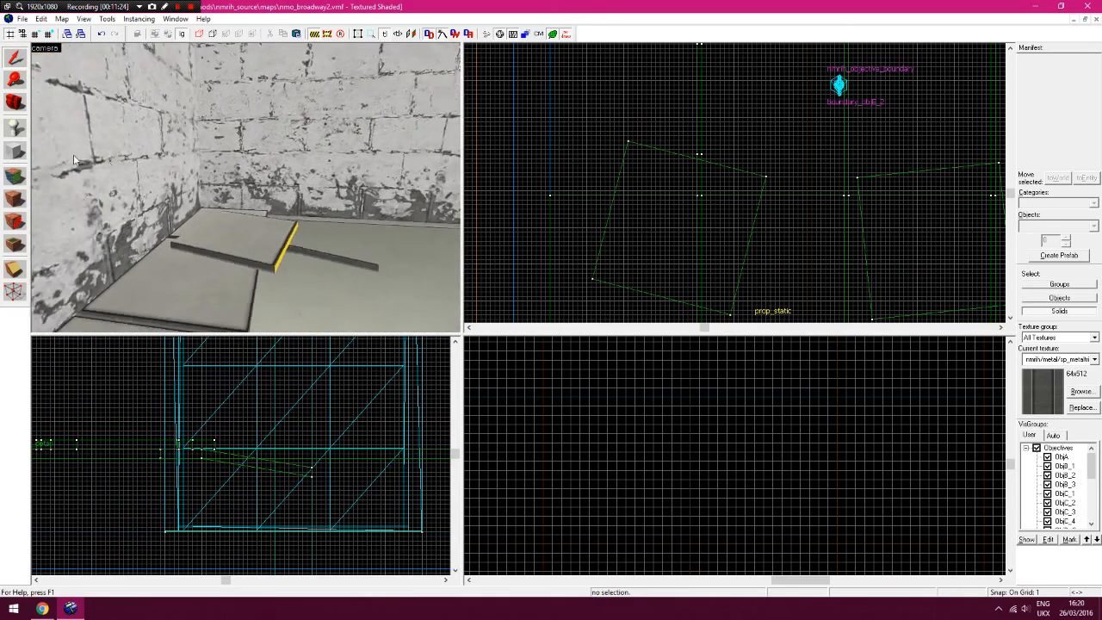
pyautogui.press('d')
pyautogui.press('z')
pyautogui.hotkey('shift', 'a')
pyautogui.click(223, 212)
pyautogui.press('z')
pyautogui.press('w')
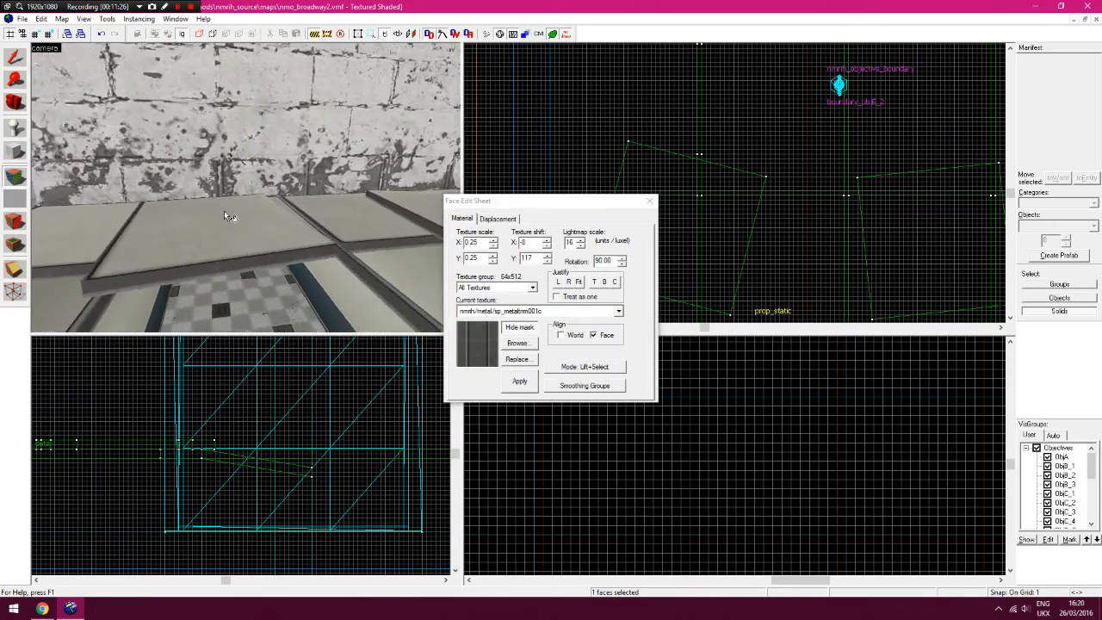
pyautogui.press('z')
pyautogui.click(648, 202)
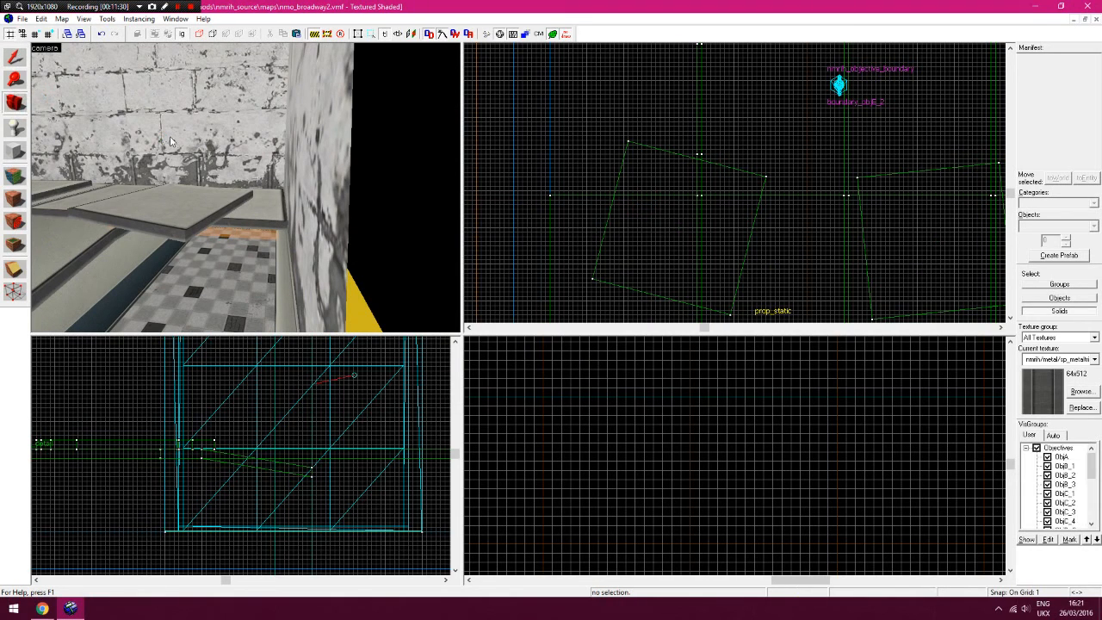
# Paste a copy of the ceiling tile onto the corridor floor below the broken ceiling opening
pyautogui.press('z')
pyautogui.press('w')
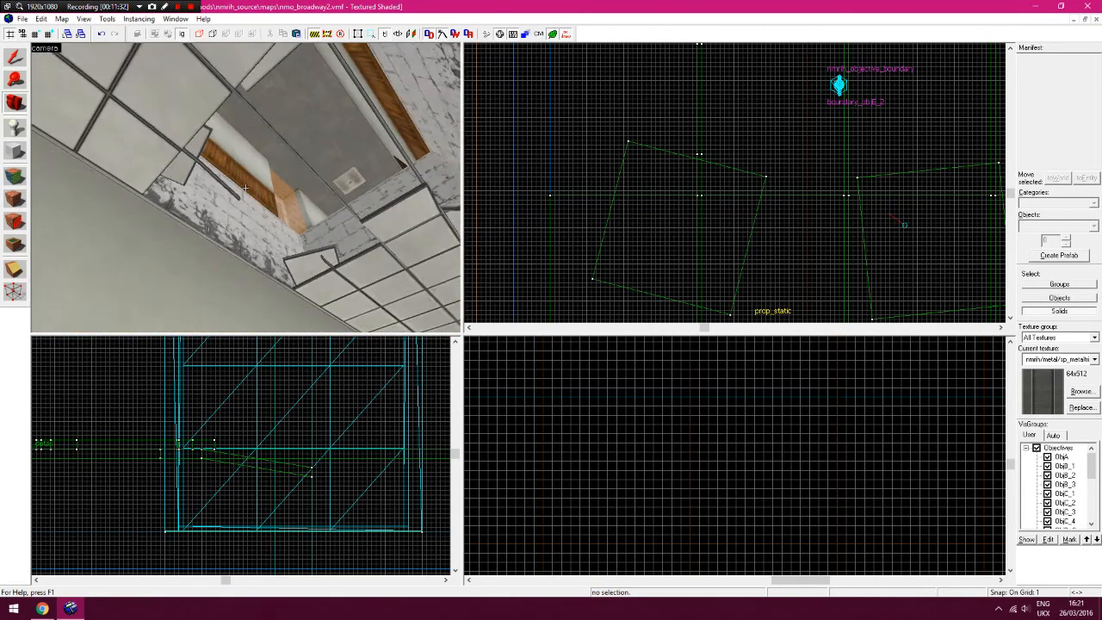
pyautogui.press('w')
pyautogui.press('w')
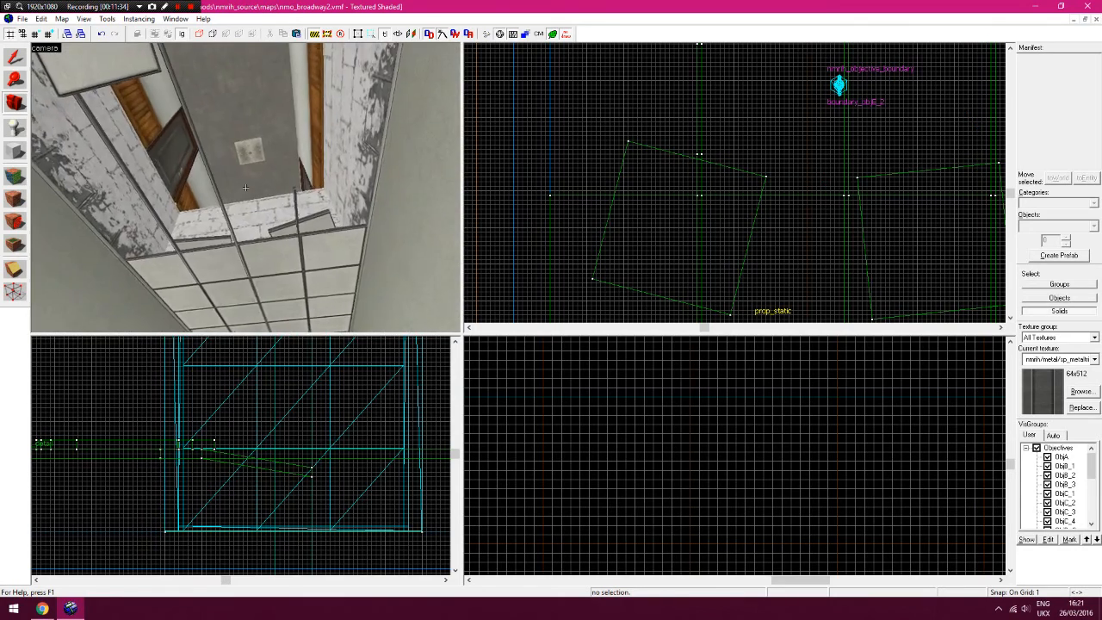
pyautogui.press('z')
pyautogui.hotkey('shift', 's')
pyautogui.click(224, 251)
# Apply the metal trim texture to the floor tile's nodraw side faces
pyautogui.click(14, 176)
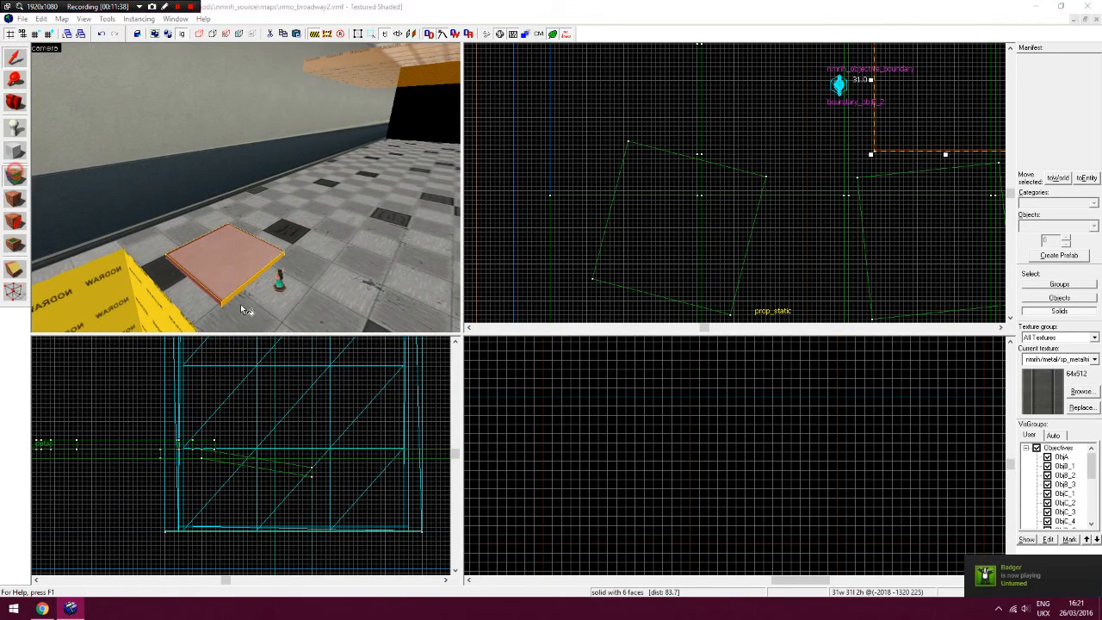
pyautogui.click(220, 303)
pyautogui.rightClick(226, 300)
pyautogui.press('z')
pyautogui.press('d')
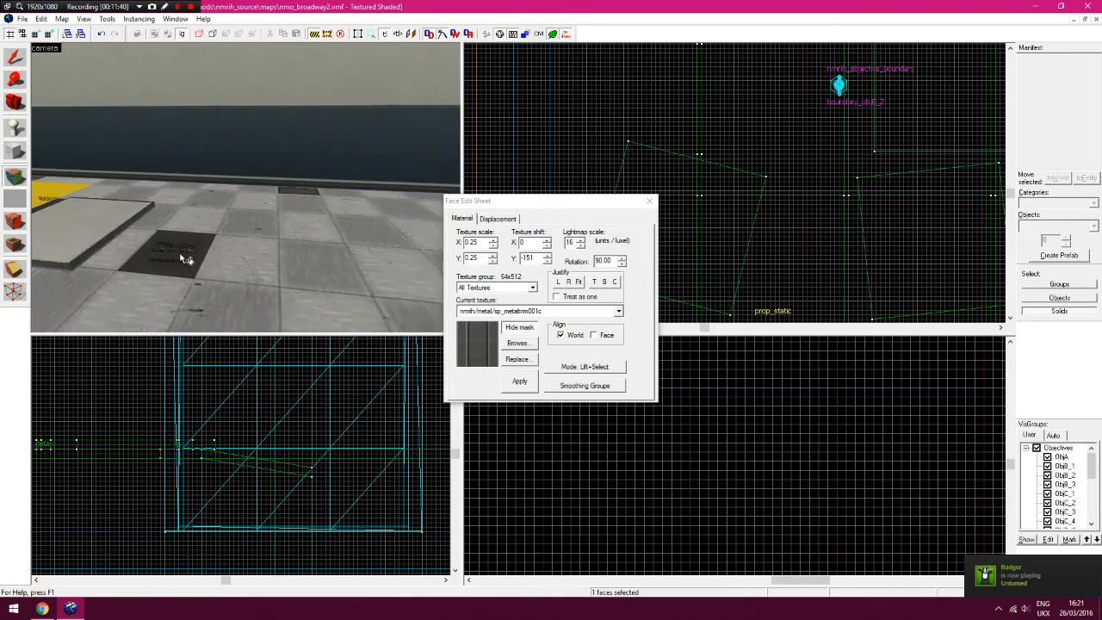
pyautogui.press('z')
pyautogui.click(650, 200)
# Select the fallen tile on the corridor floor and rotate it slightly clockwise in plan
pyautogui.click(192, 207)
pyautogui.click(16, 87)
pyautogui.rightClick(642, 177)
pyautogui.rightClick(672, 186)
pyautogui.click(573, 206)
pyautogui.click(522, 226)
pyautogui.rightClick(220, 445)
pyautogui.rightClick(220, 445)
pyautogui.press('Down')
pyautogui.press('Down')
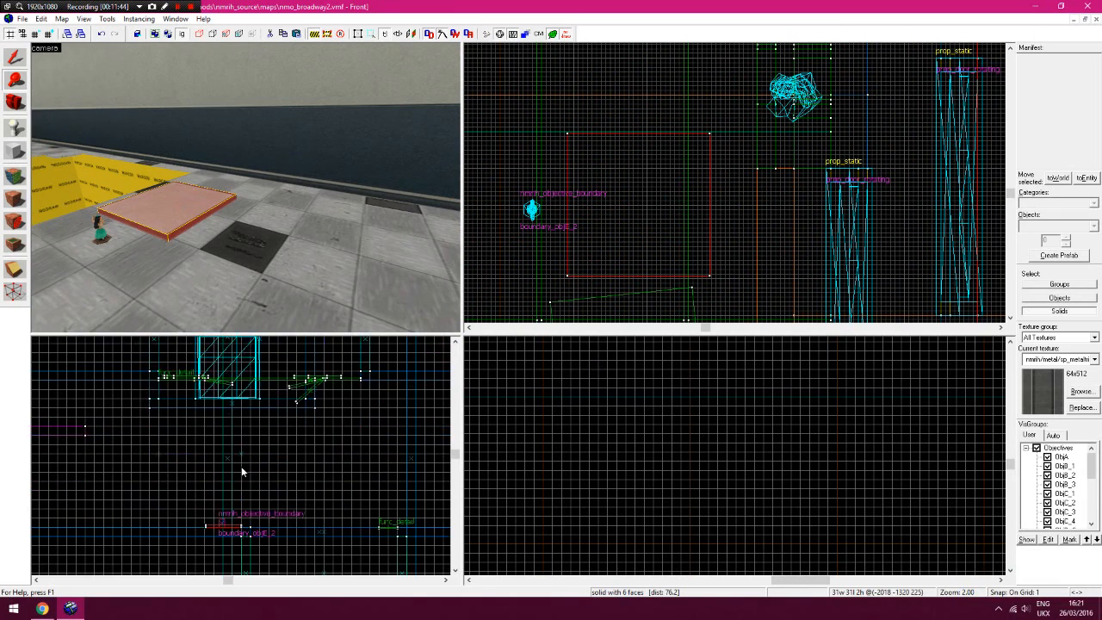
pyautogui.click(219, 471)
pyautogui.click(219, 470)
pyautogui.click(26, 56)
pyautogui.click(625, 192)
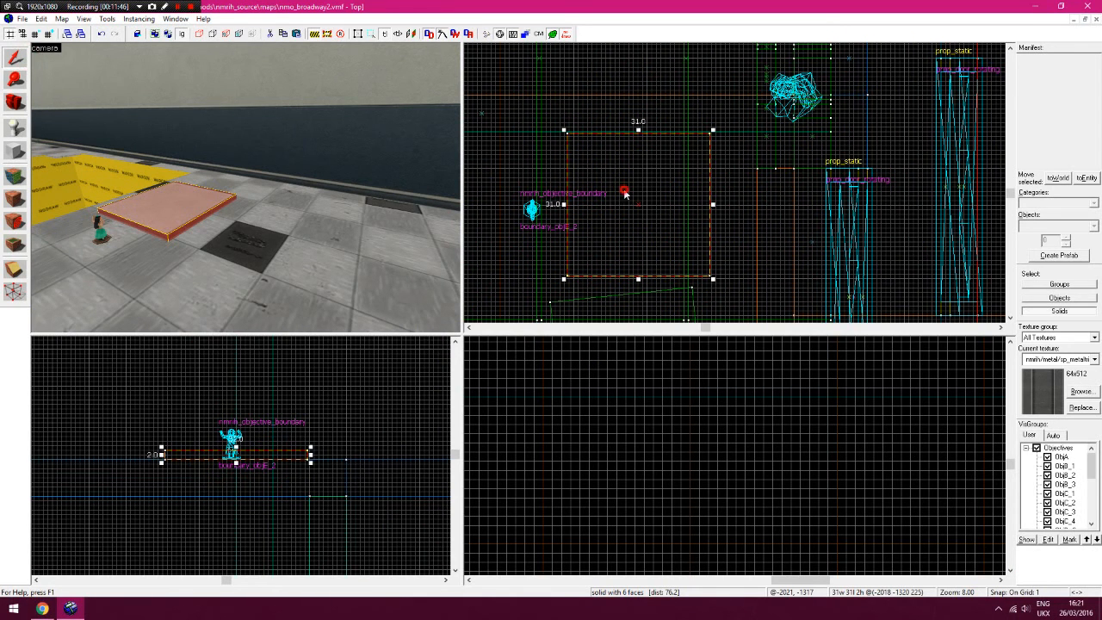
pyautogui.moveTo(714, 133); pyautogui.dragTo(728, 146)
pyautogui.moveTo(697, 180); pyautogui.dragTo(709, 168)
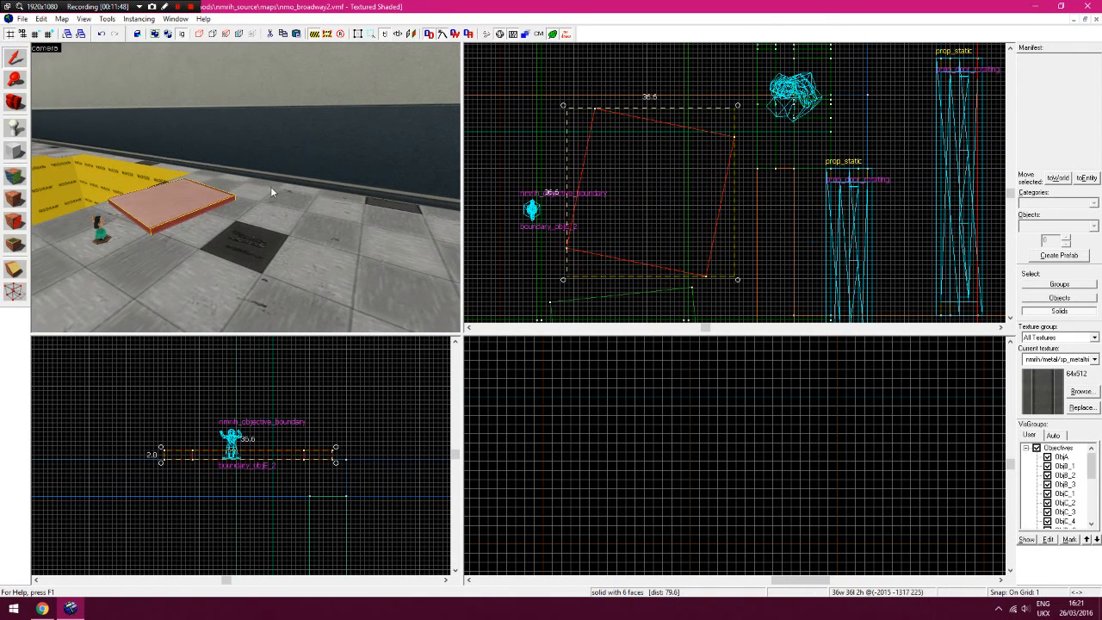
# Paste a second copy of the fallen tile on the floor, on the other side of the objective boundary entity
pyautogui.press('z')
pyautogui.press('d')
pyautogui.press('z')
pyautogui.hotkey('ctrl', 'v')
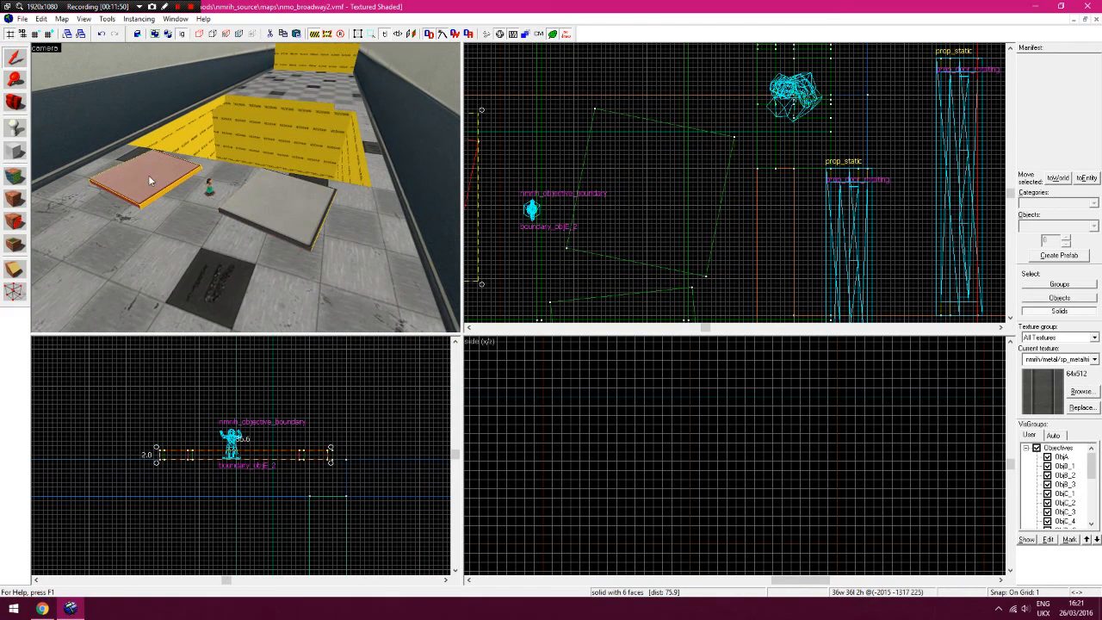
# Apply the metal trim texture to the remaining nodraw side faces of both floor tiles
pyautogui.click(14, 177)
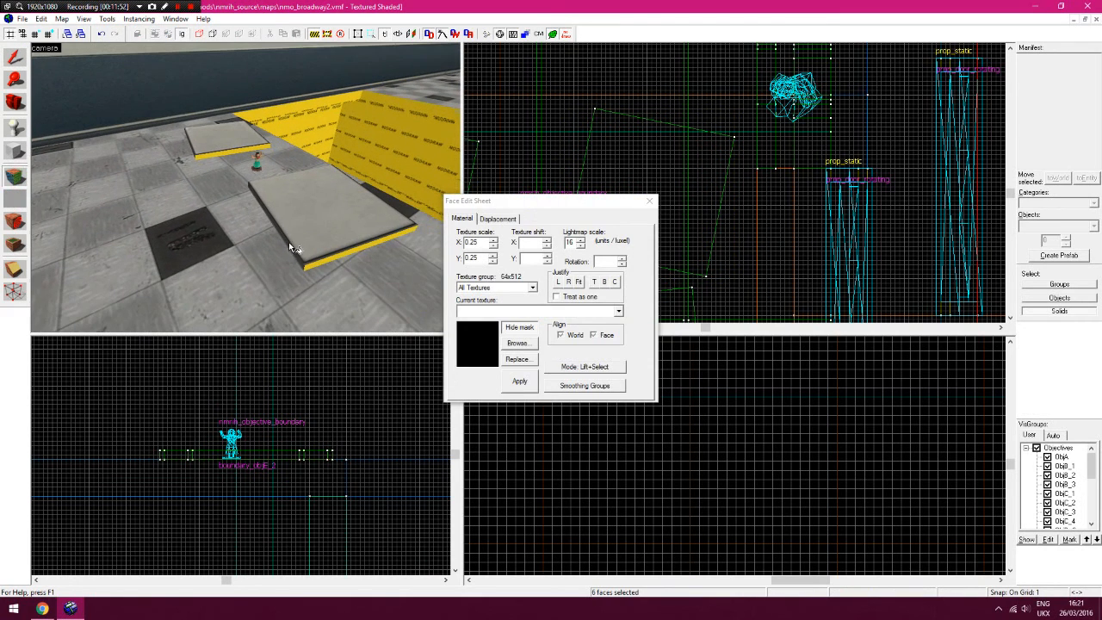
pyautogui.click(295, 256)
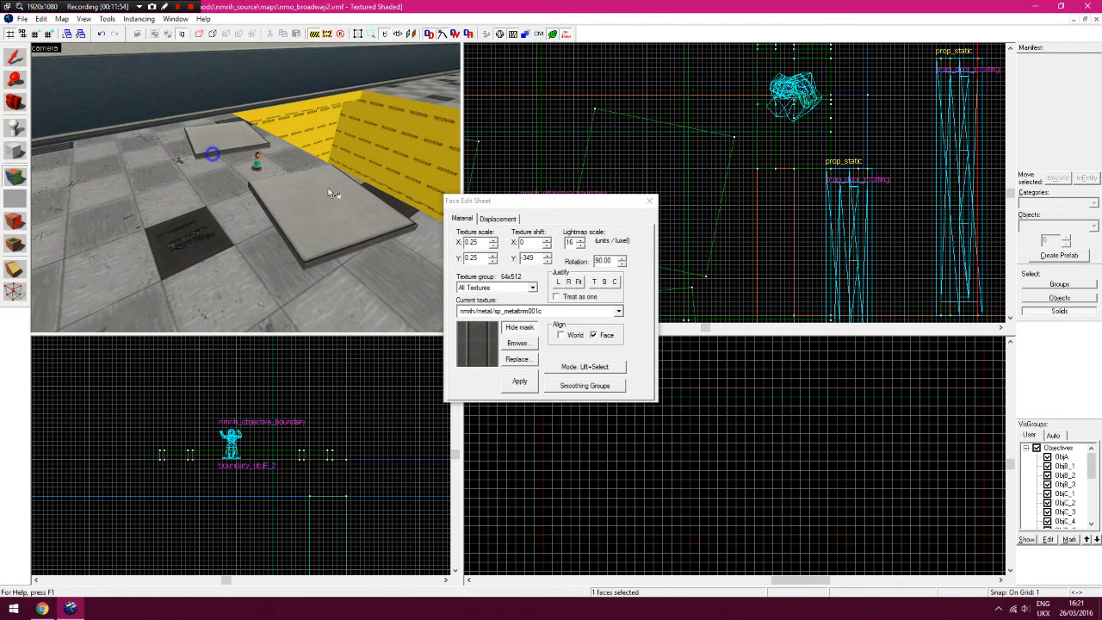
pyautogui.click(651, 202)
# Rotate the second floor tile counterclockwise in plan so it lies at a different angle, and clear the selection
pyautogui.click(261, 148)
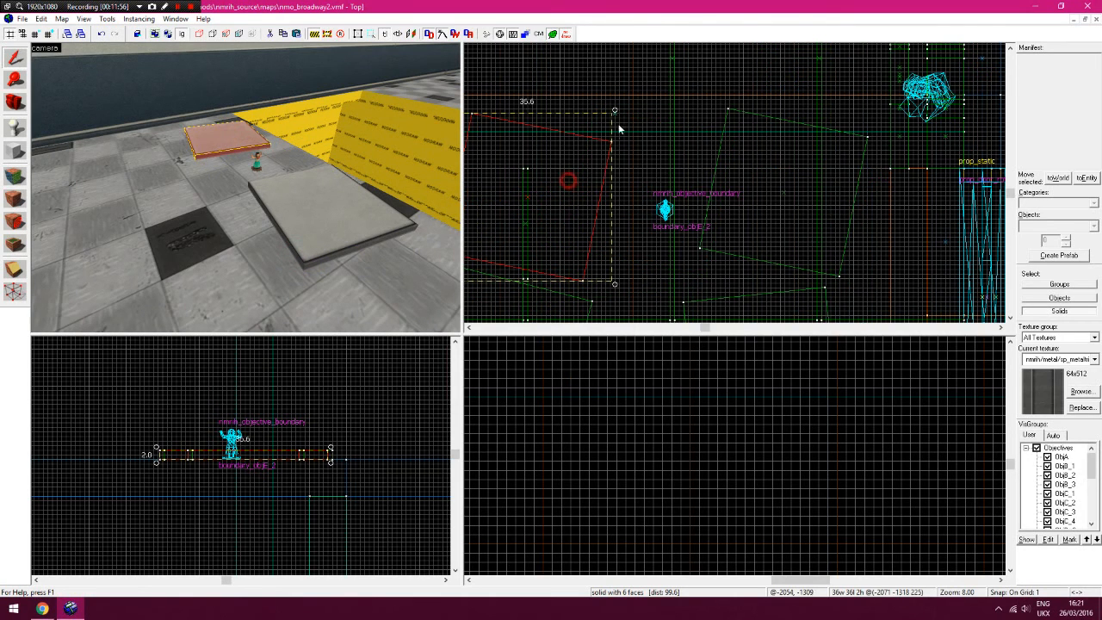
pyautogui.moveTo(615, 112); pyautogui.dragTo(574, 83)
pyautogui.press('Escape')
# Save the map with the two fallen tiles in place
pyautogui.press('z')
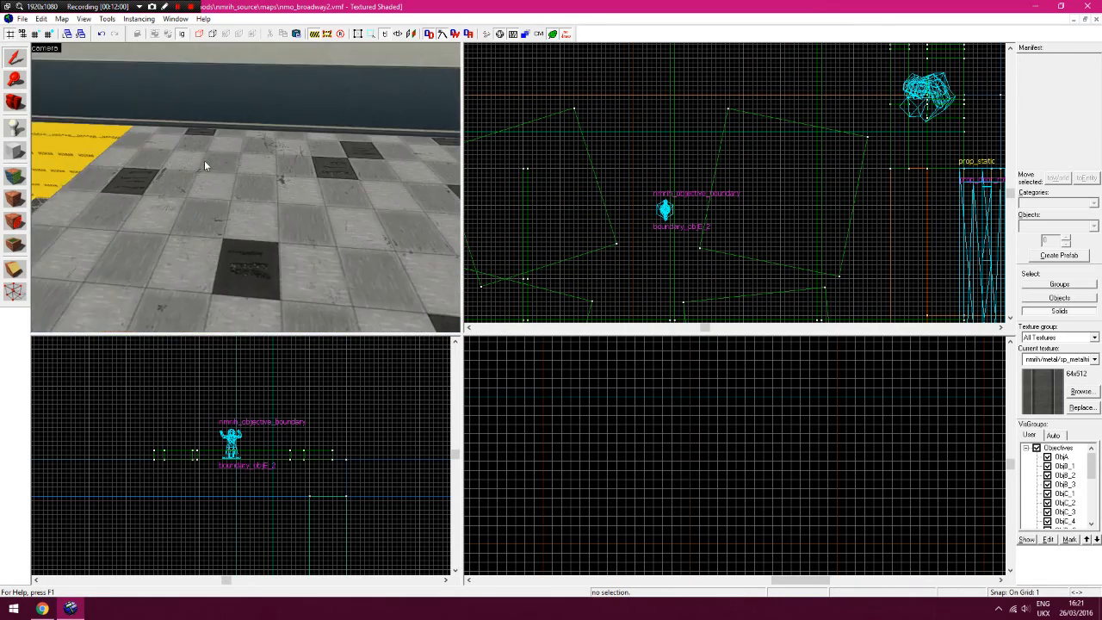
pyautogui.press('a')
pyautogui.press('z')
pyautogui.press('z')
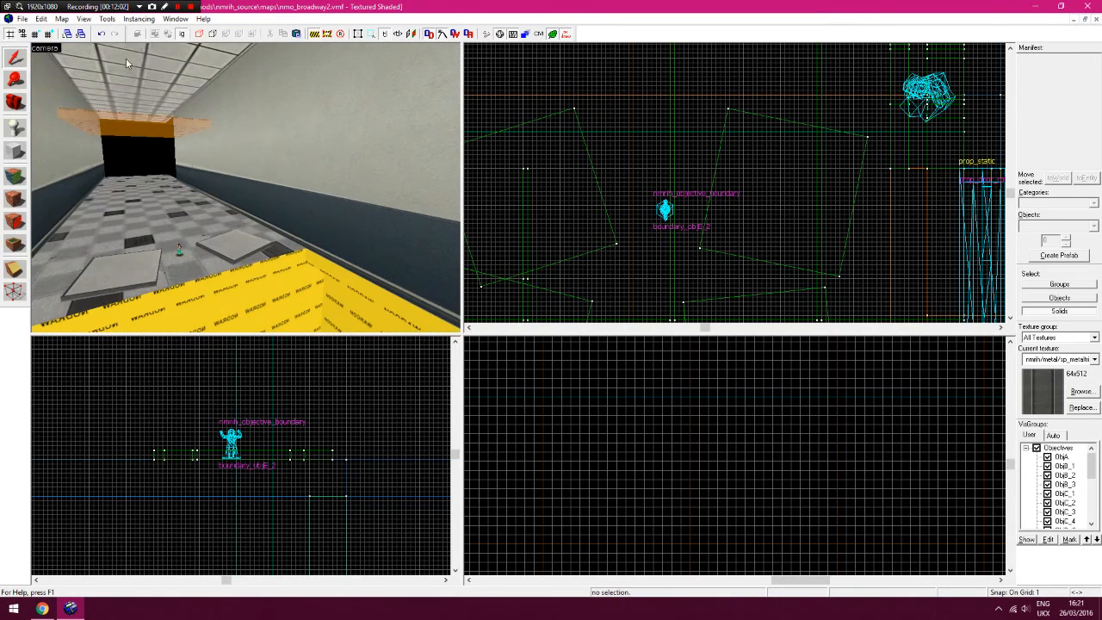
pyautogui.click(22, 19)
pyautogui.click(39, 69)
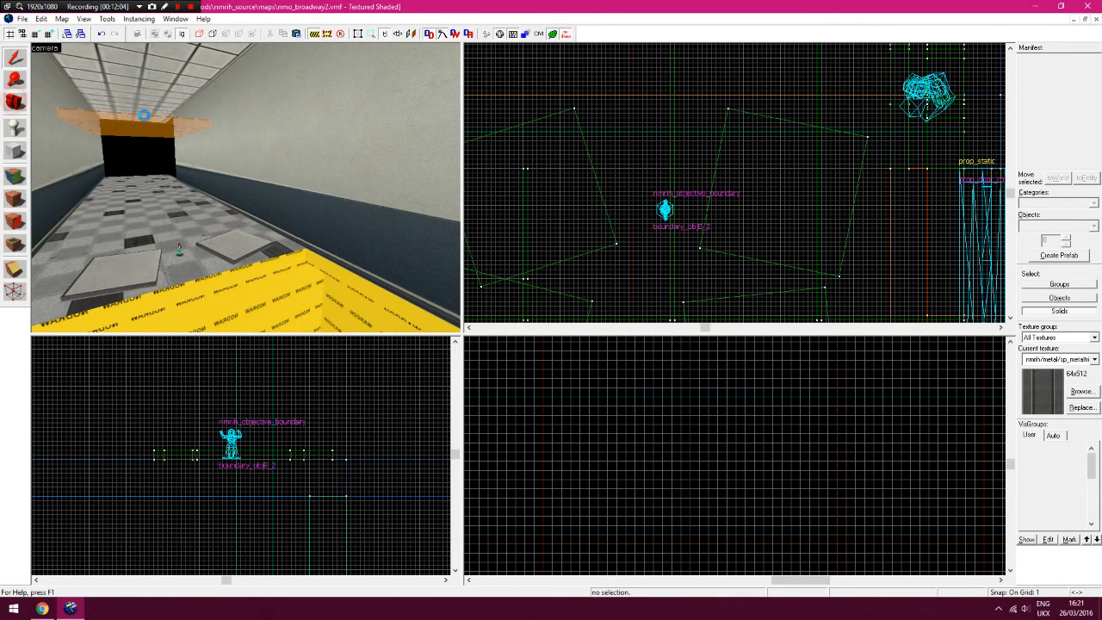
# Examine the broken ceiling opening and its loose tiles from the room above
pyautogui.press('z')
pyautogui.press('w')
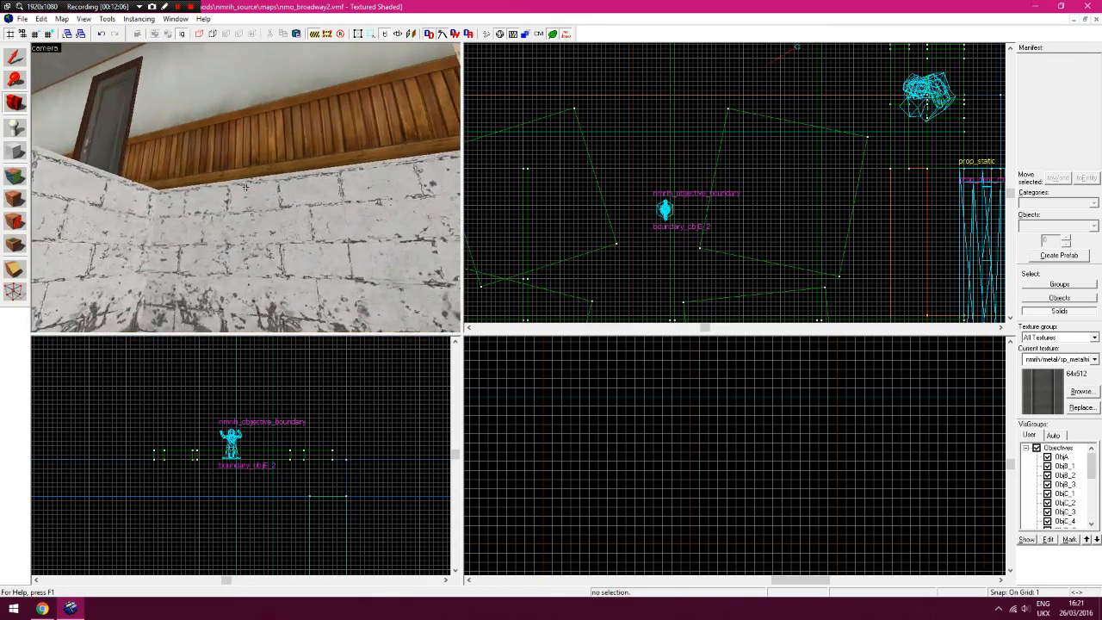
pyautogui.press('s')
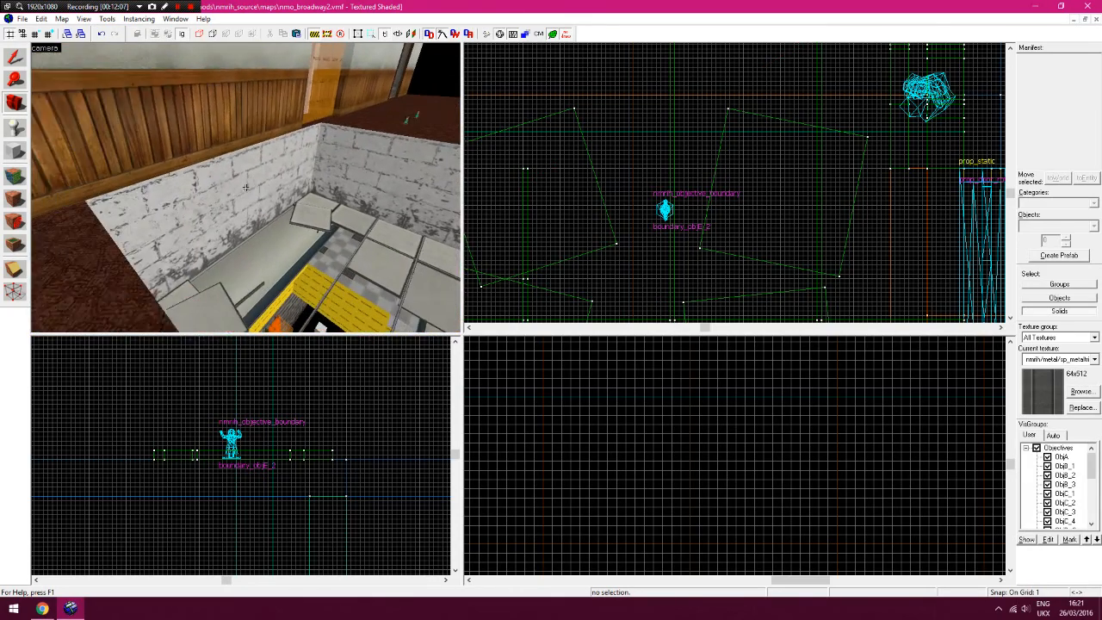
# Choose the weathered plank texture nmrih_harvest_wood_07 from the wood textures as the current texture
pyautogui.press('z')
pyautogui.moveTo(326, 186); pyautogui.dragTo(327, 181)
pyautogui.press('w')
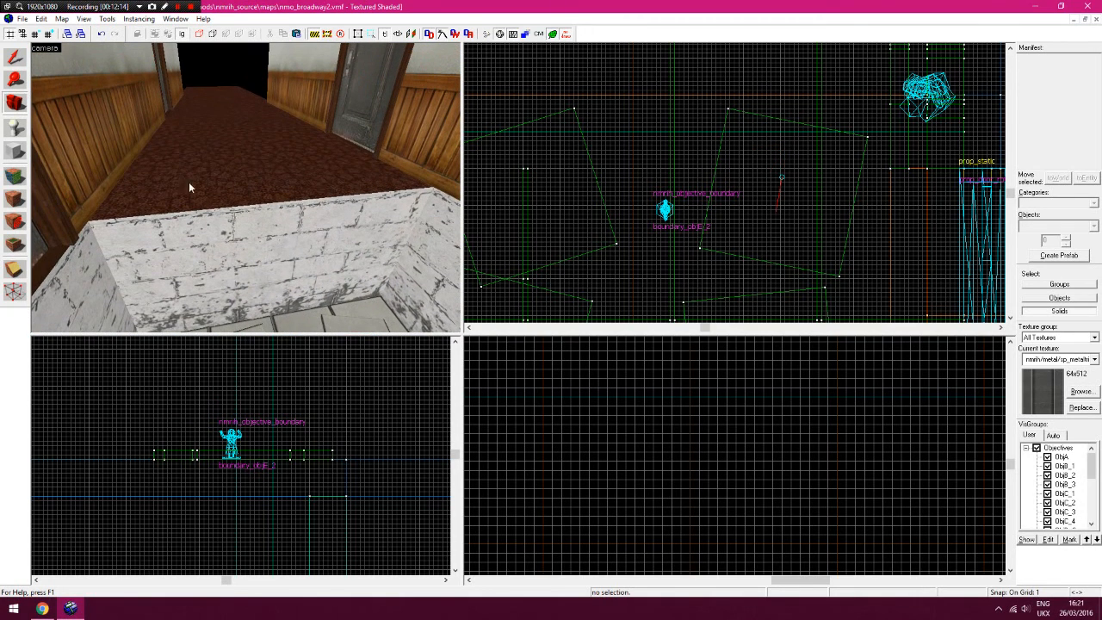
pyautogui.click(1080, 393)
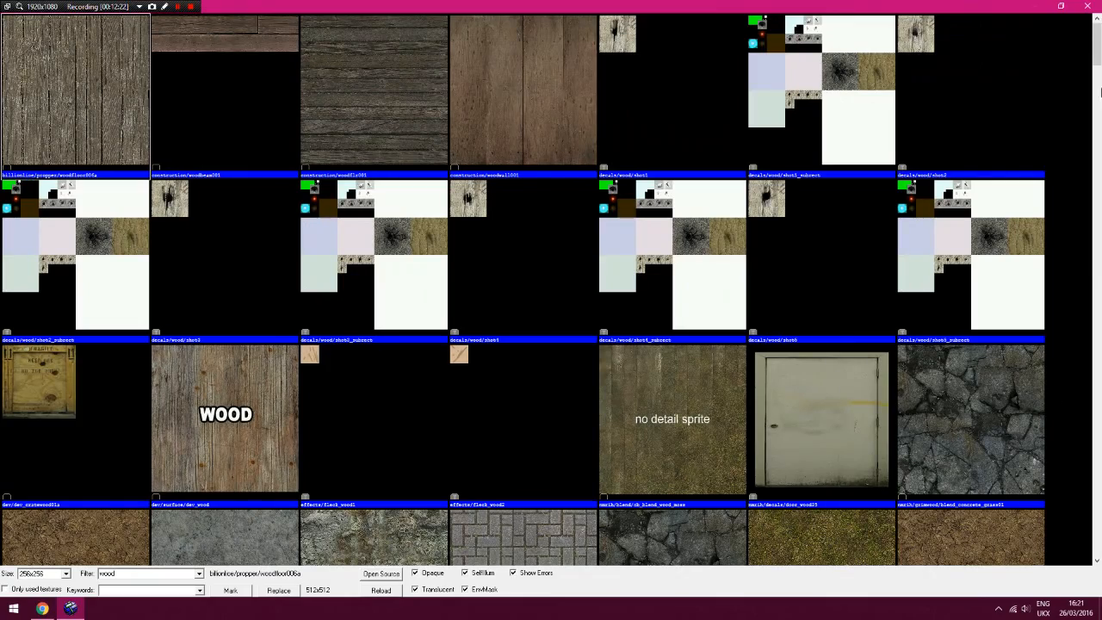
pyautogui.moveTo(1100, 53); pyautogui.dragTo(1096, 130)
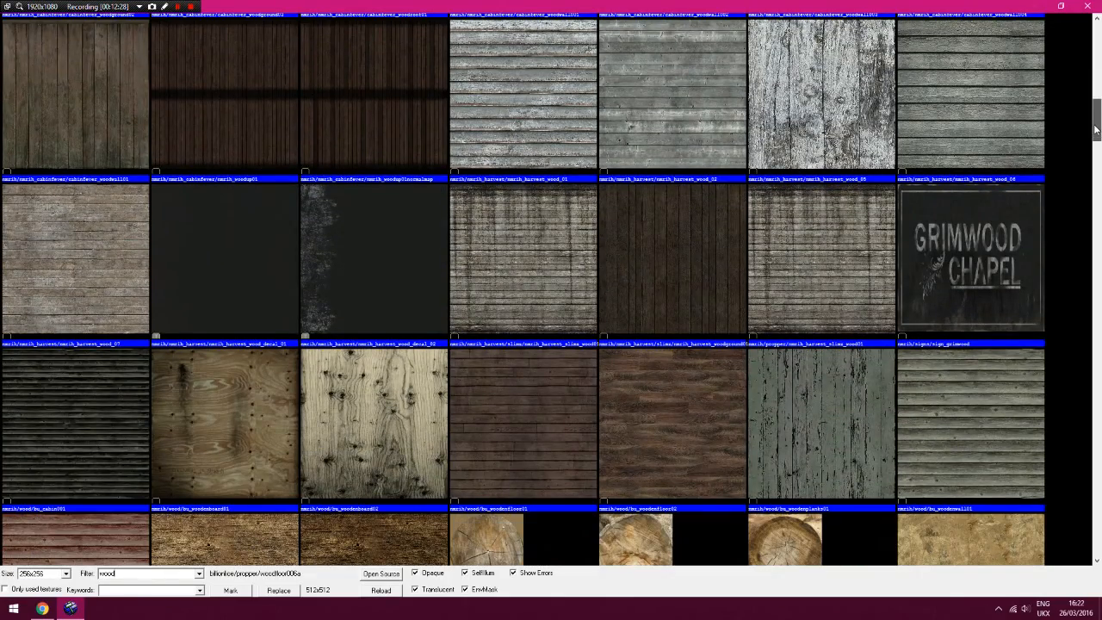
pyautogui.doubleClick(95, 248)
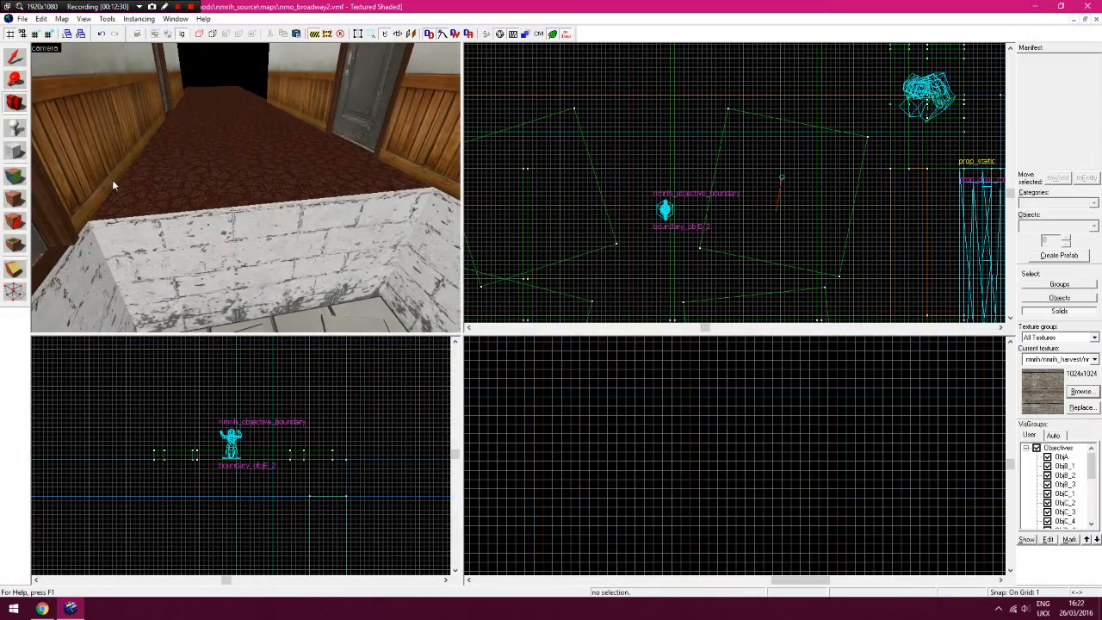
# Turn the cordon off and apply the wood texture to the hallway floor faces around the ceiling opening and doorway
pyautogui.click(14, 177)
pyautogui.click(314, 34)
pyautogui.press('z')
pyautogui.press('z')
pyautogui.rightClick(240, 169)
pyautogui.press('z')
pyautogui.press('z')
pyautogui.press('d')
pyautogui.press('w')
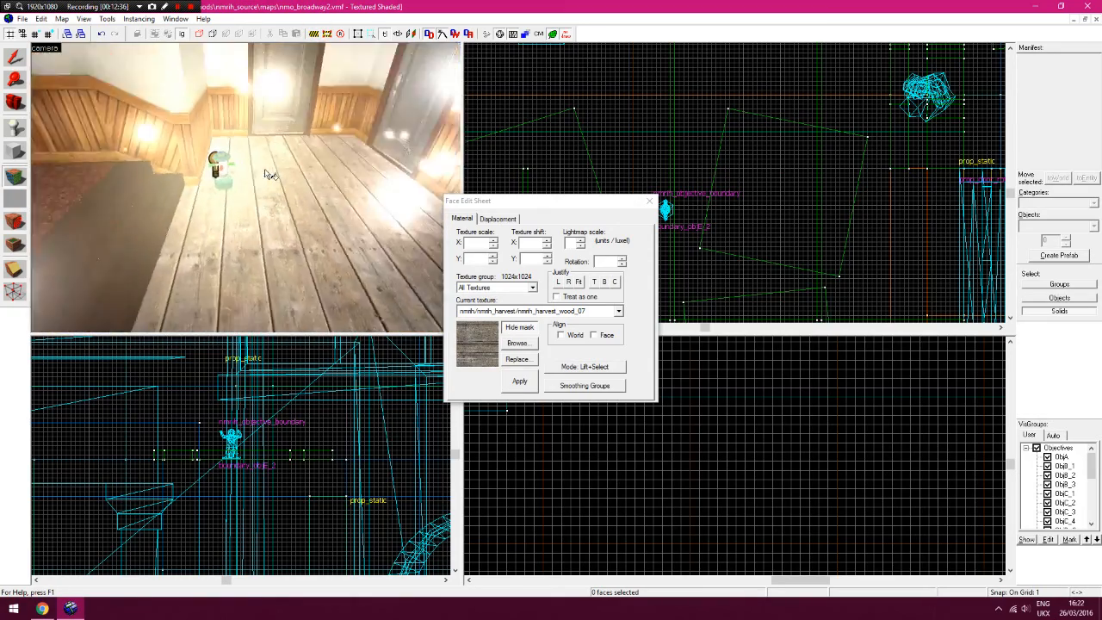
pyautogui.press('z')
pyautogui.rightClick(231, 150)
pyautogui.rightClick(111, 172)
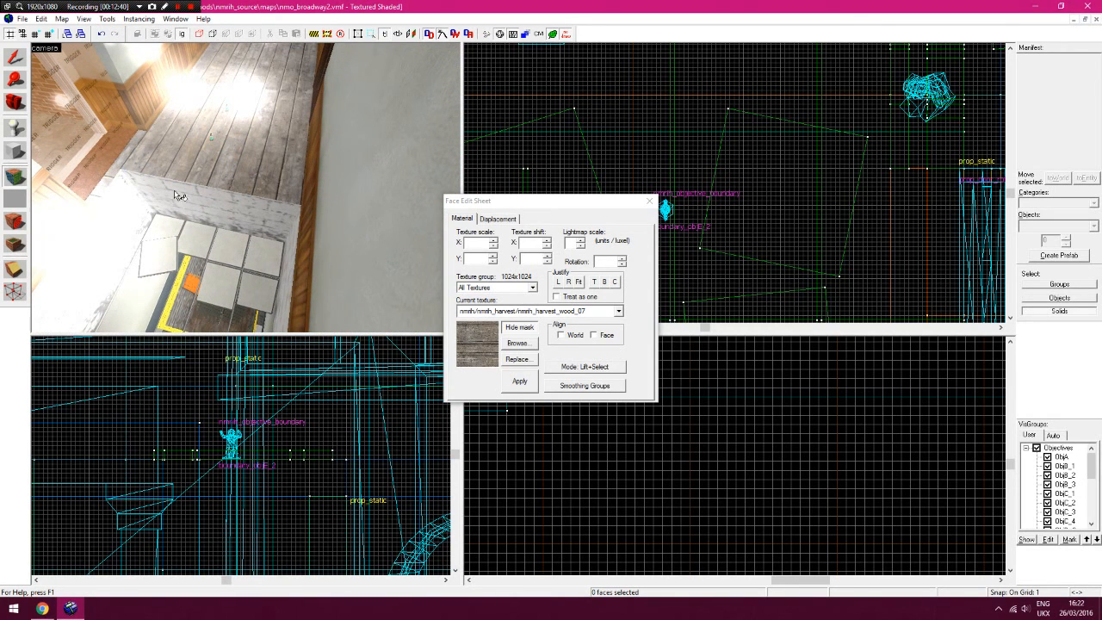
# Set the texture rotation of the floor face beside the doorway to 90 and turn the cordon back on
pyautogui.click(106, 177)
pyautogui.click(603, 261)
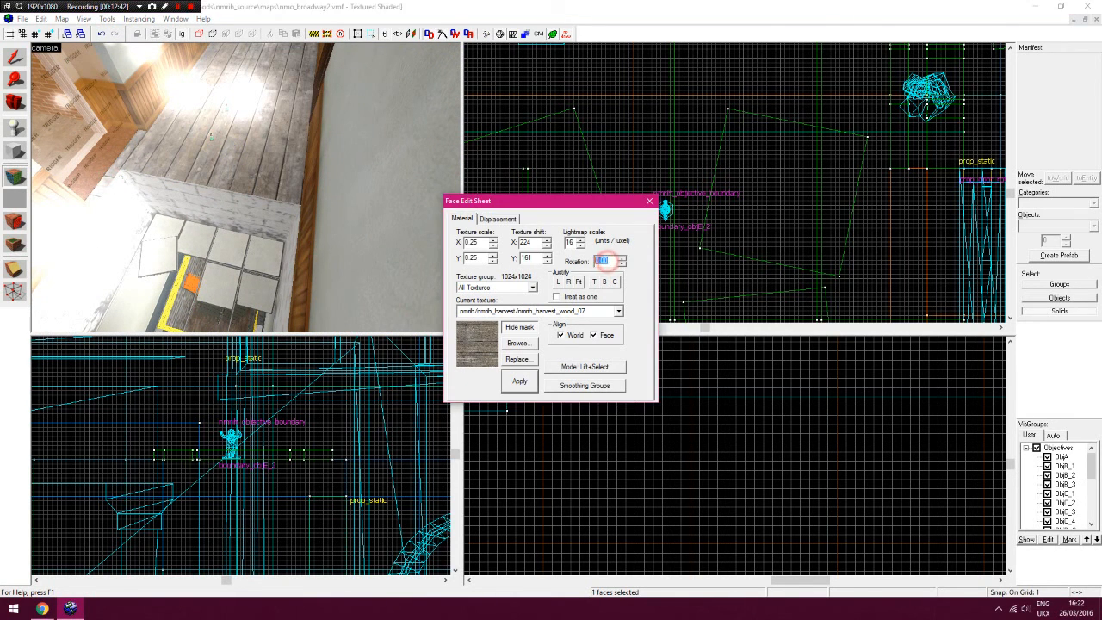
pyautogui.click(310, 34)
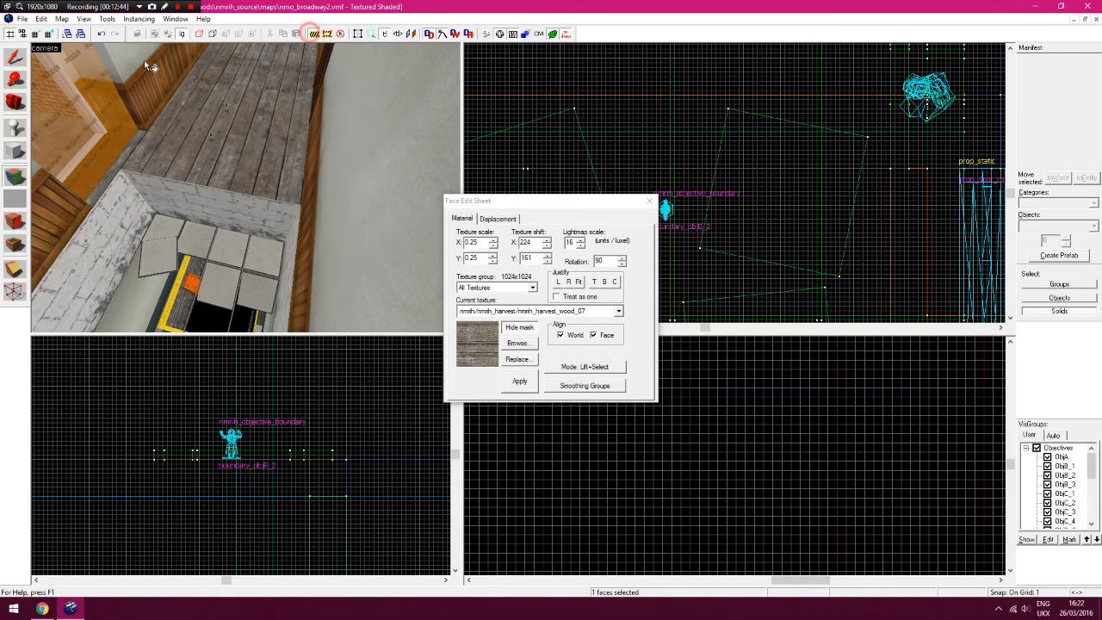
# Compare the opening with the cordon off and on, and save the map with the cordon active
pyautogui.click(14, 103)
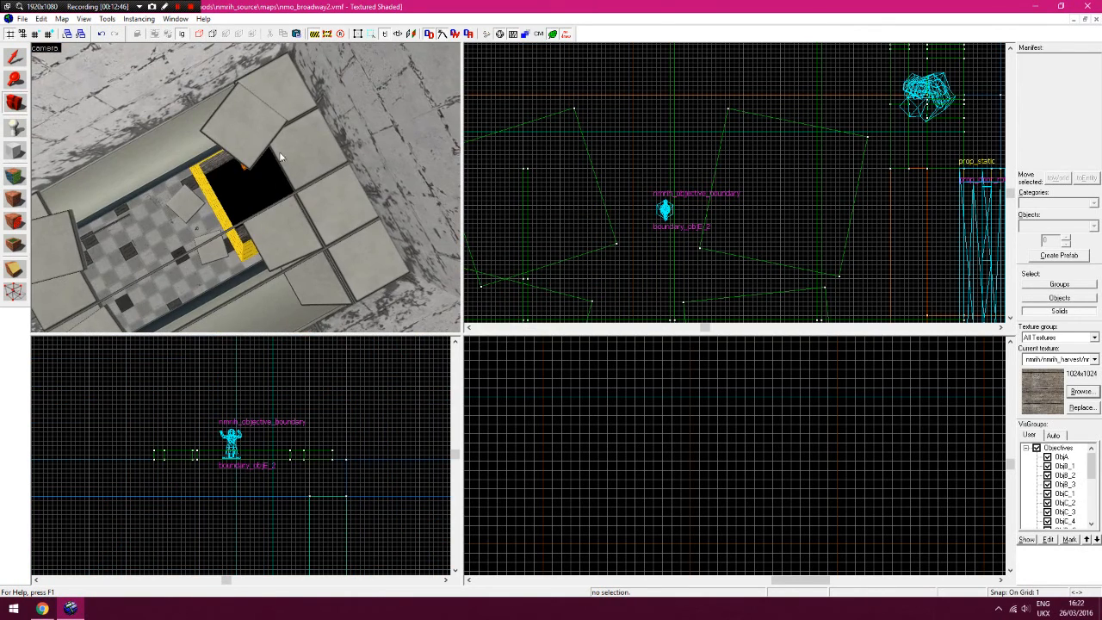
pyautogui.click(315, 34)
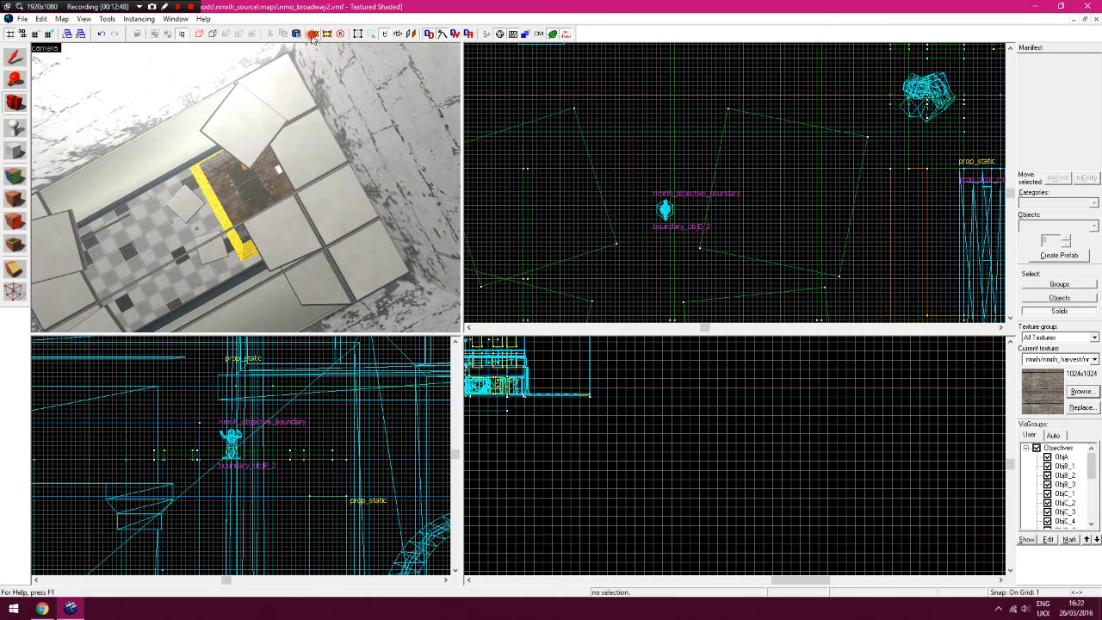
pyautogui.click(313, 36)
pyautogui.click(23, 19)
pyautogui.click(41, 70)
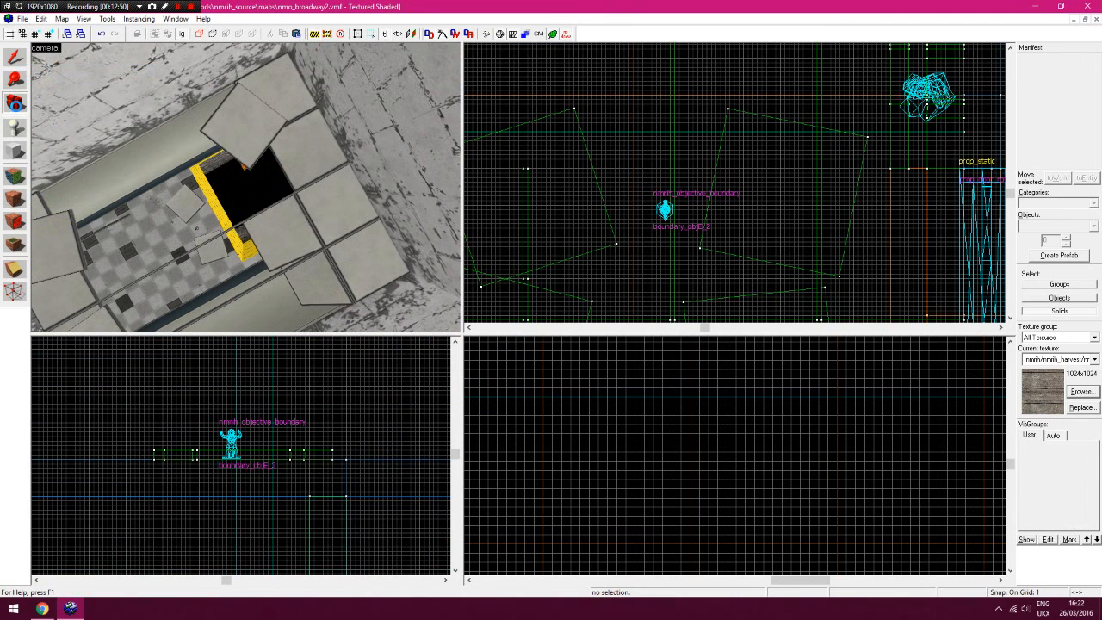
# Sample nodraw as the current texture and locate the edge of the plank floor brush beside the opening in the 2D views
pyautogui.click(15, 174)
pyautogui.click(213, 203)
pyautogui.click(651, 202)
pyautogui.press('z')
pyautogui.press('z')
pyautogui.click(196, 175)
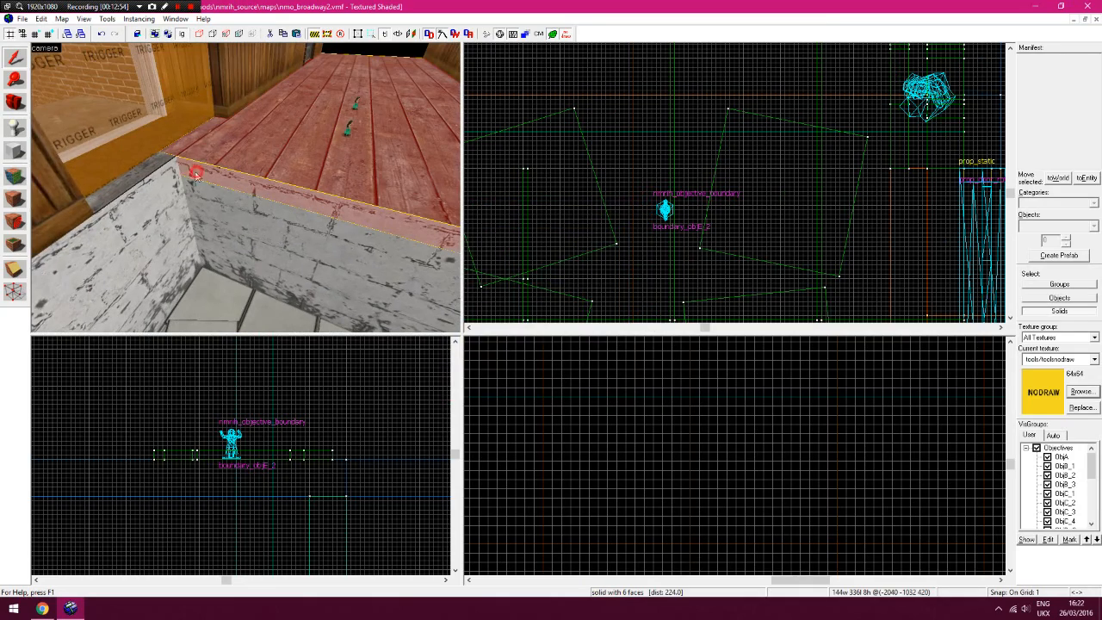
pyautogui.scroll(-5, 823, 217)
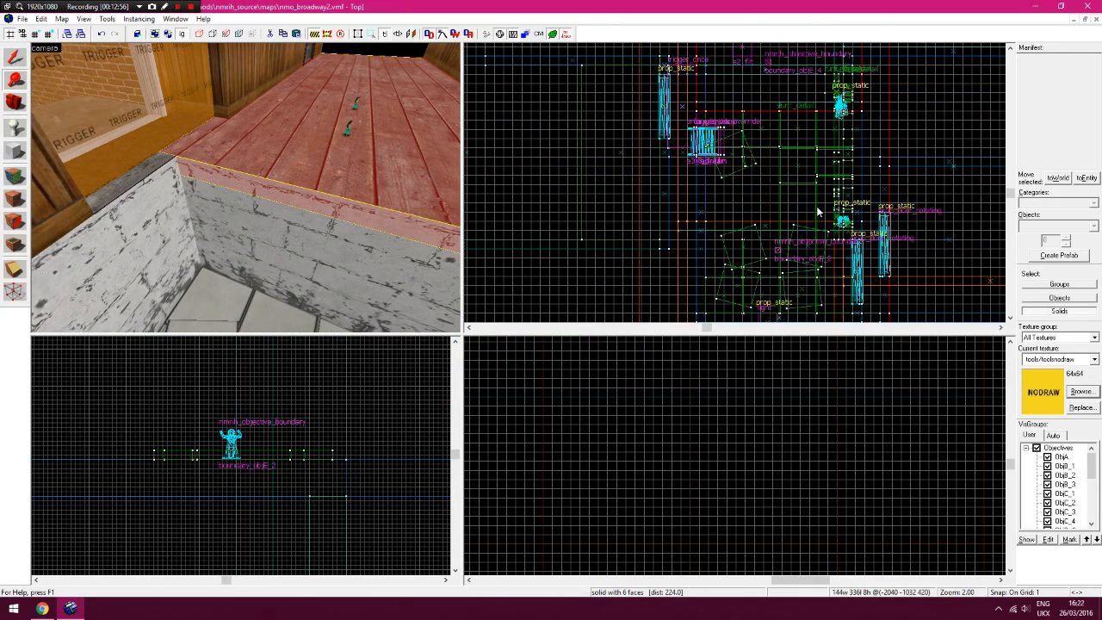
pyautogui.scroll(4, 707, 111)
pyautogui.scroll(-3, 290, 422)
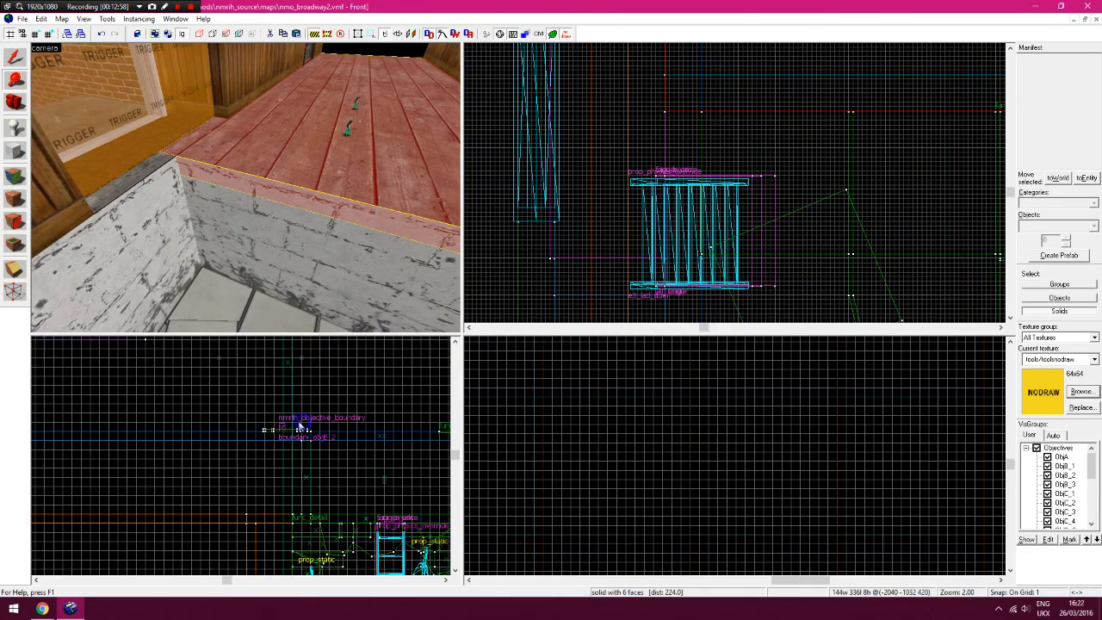
pyautogui.scroll(6, 267, 413)
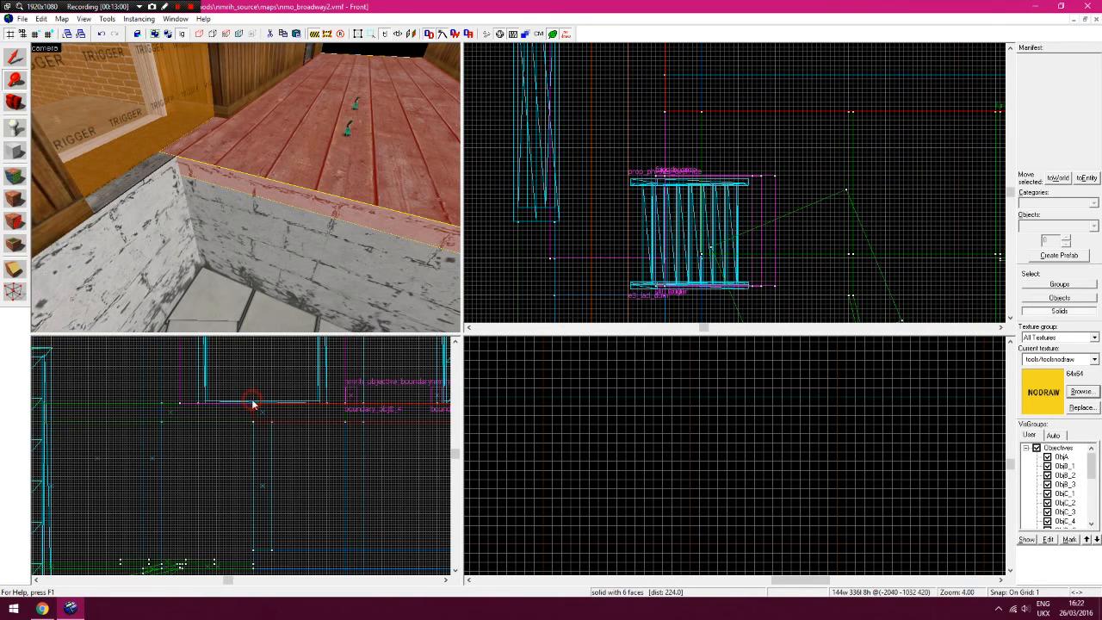
pyautogui.click(637, 138)
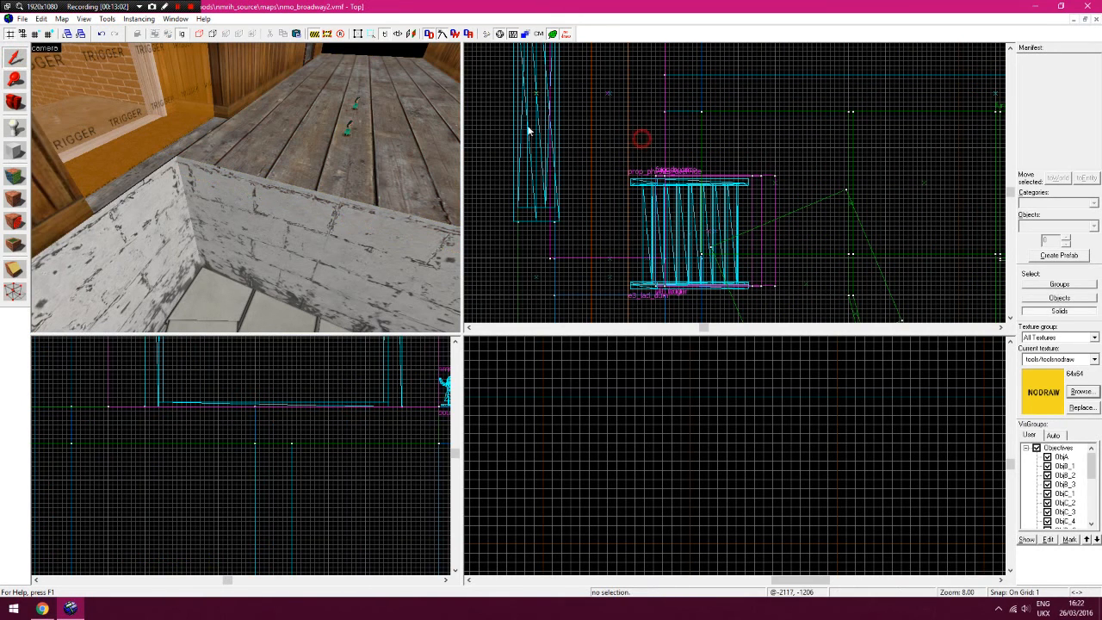
# Create a nodraw block 16 wide, 32 long and 2 high overhanging the opening's corner, flush with the floor surface
pyautogui.click(15, 149)
pyautogui.moveTo(665, 111); pyautogui.dragTo(701, 190)
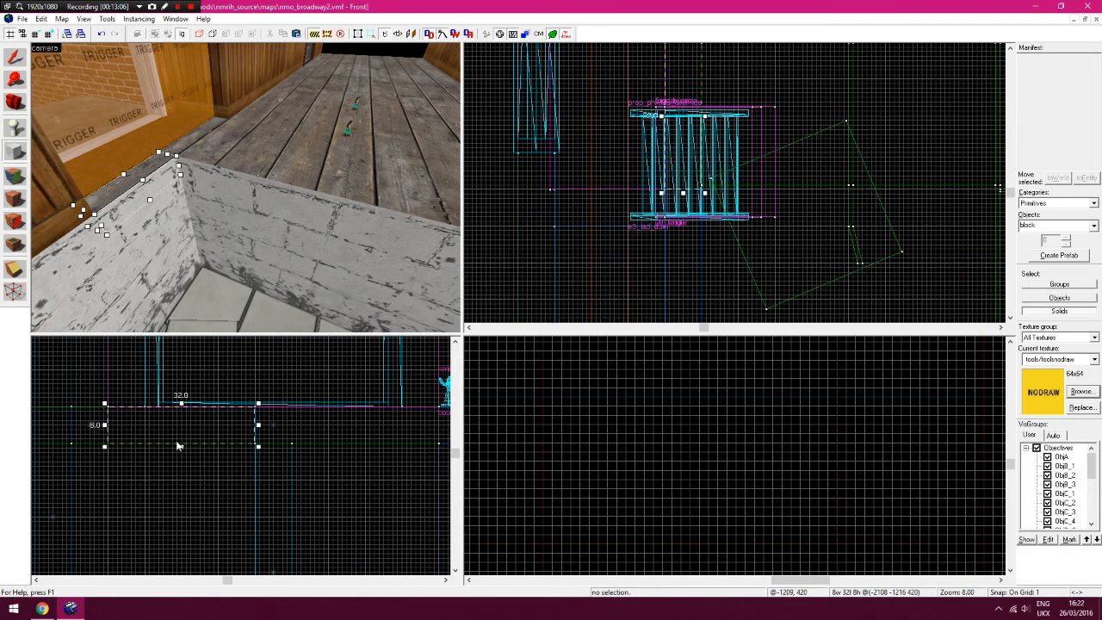
pyautogui.moveTo(181, 448); pyautogui.dragTo(182, 422)
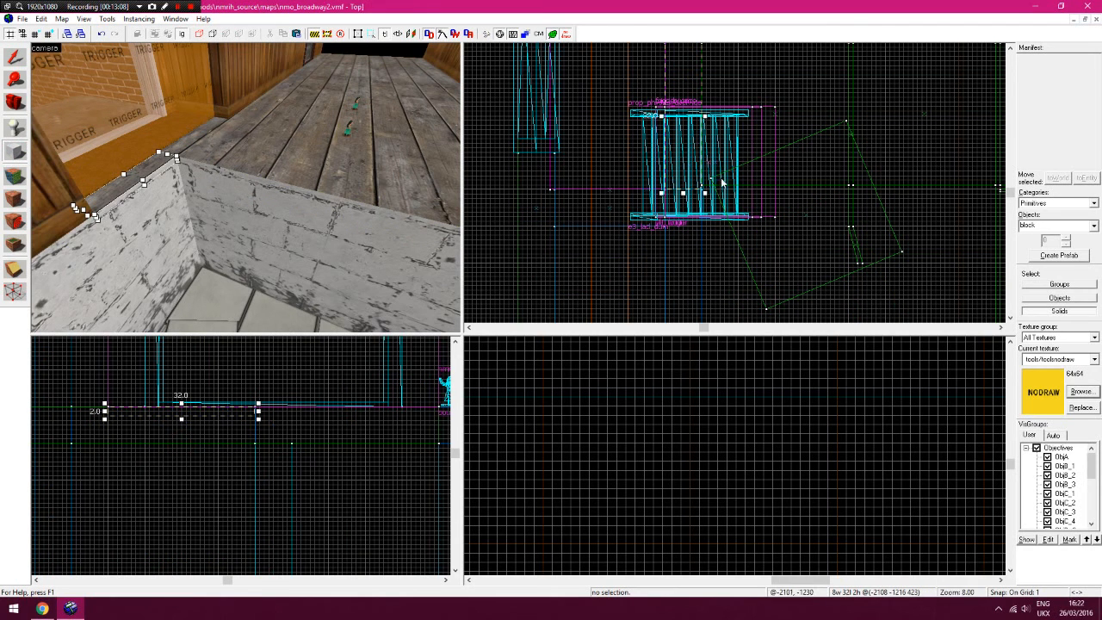
pyautogui.press('Up')
pyautogui.press('Up')
pyautogui.moveTo(687, 191); pyautogui.dragTo(721, 190)
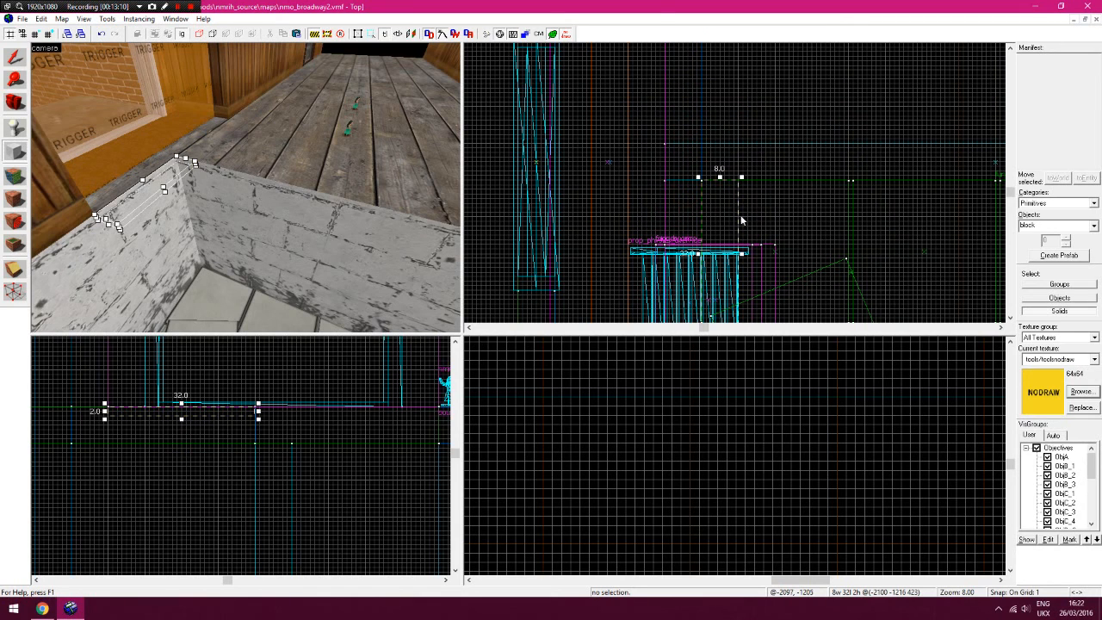
pyautogui.moveTo(742, 252); pyautogui.dragTo(778, 254)
pyautogui.moveTo(170, 216); pyautogui.dragTo(255, 211)
pyautogui.moveTo(288, 76); pyautogui.dragTo(195, 233)
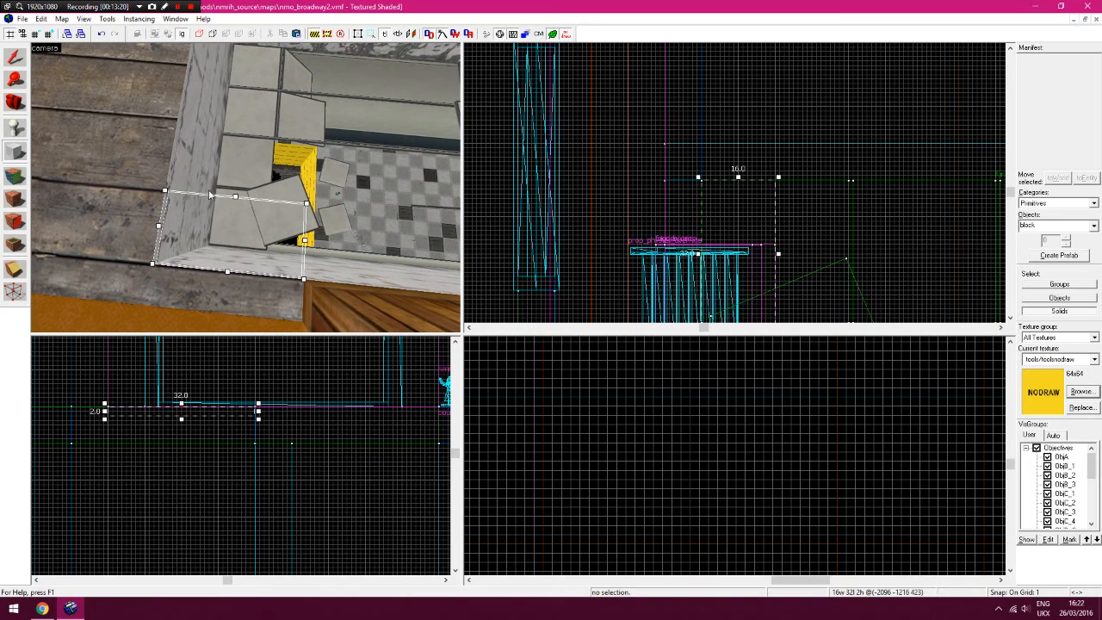
pyautogui.press('Return')
# Lift the wood texture from the surrounding floor and apply it to the top face of the new nodraw block
pyautogui.click(15, 176)
pyautogui.click(75, 170)
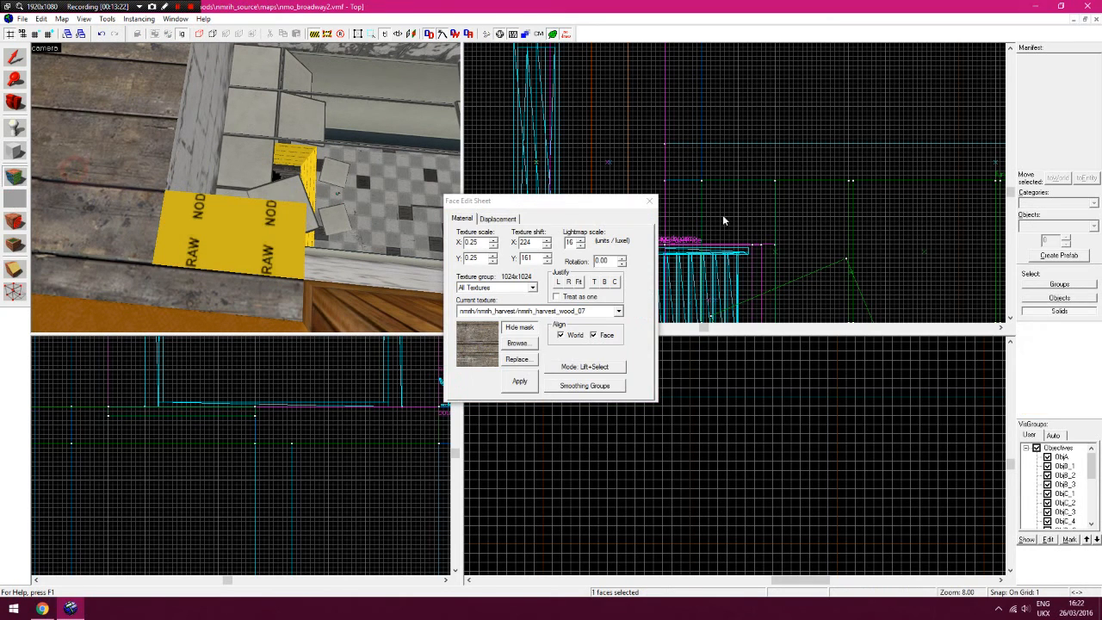
pyautogui.click(648, 201)
pyautogui.moveTo(778, 179); pyautogui.dragTo(778, 177)
pyautogui.click(782, 163)
pyautogui.press('z')
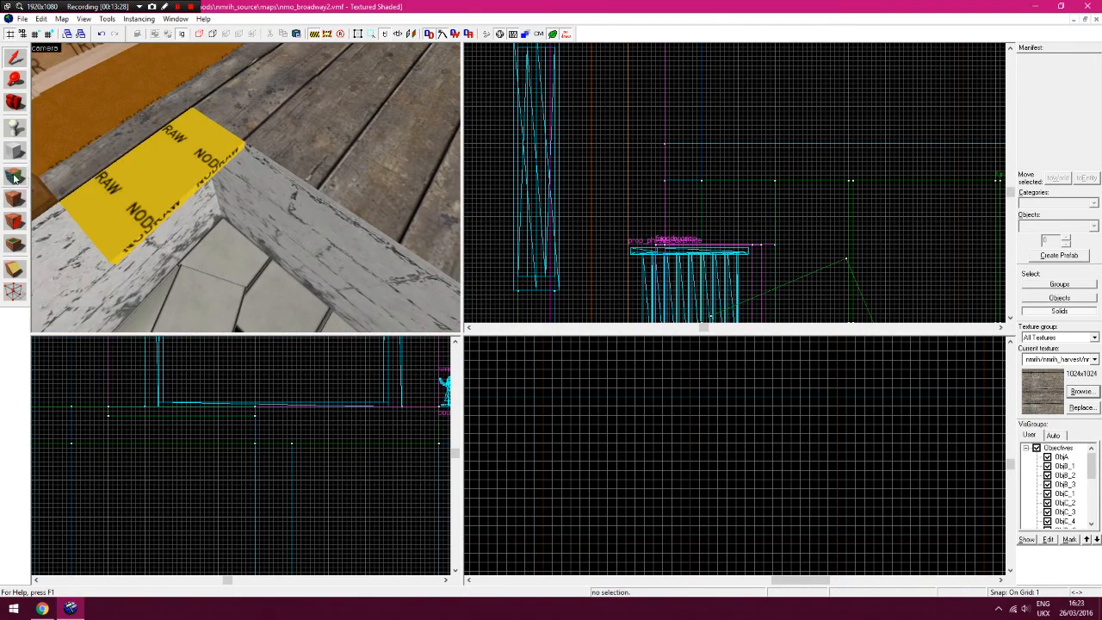
pyautogui.hotkey('shift', 'a')
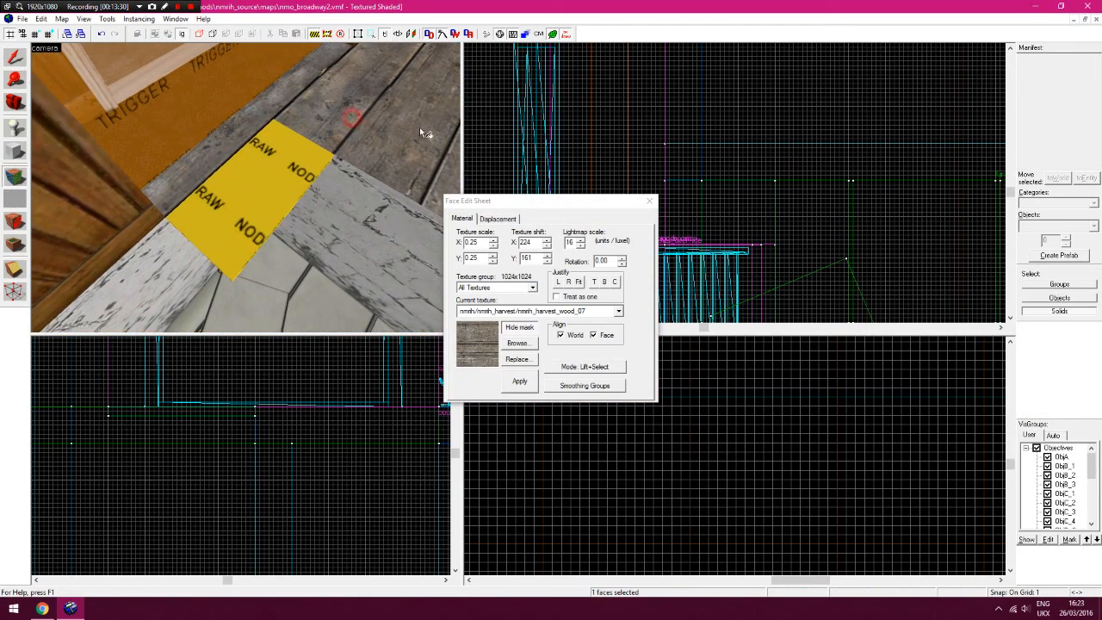
pyautogui.click(513, 328)
pyautogui.click(513, 328)
pyautogui.rightClick(227, 156)
pyautogui.click(41, 18)
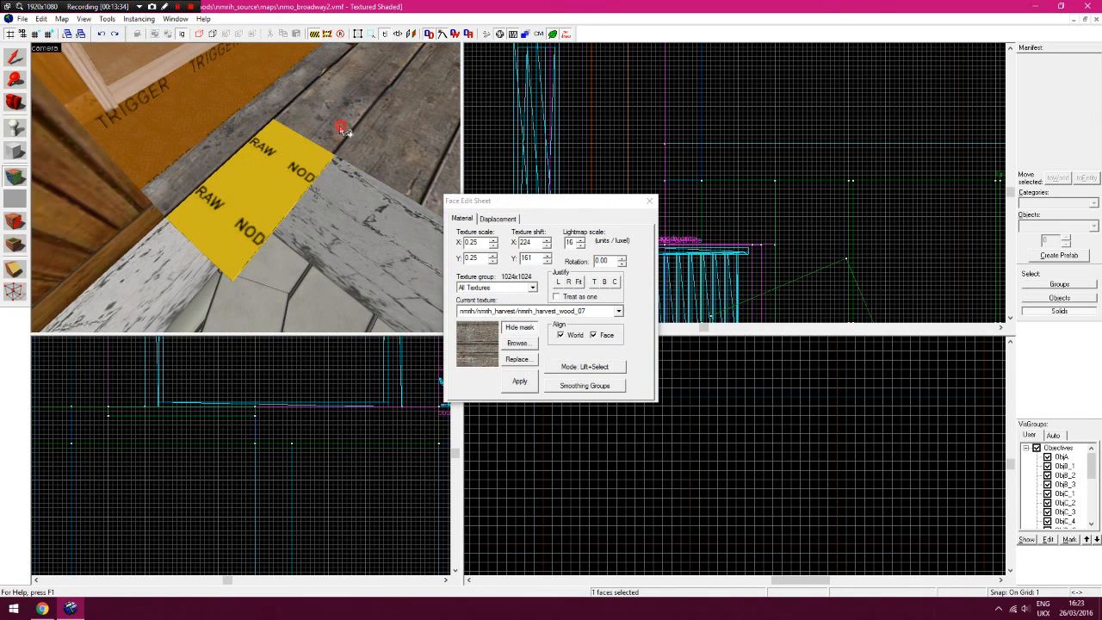
pyautogui.rightClick(280, 168)
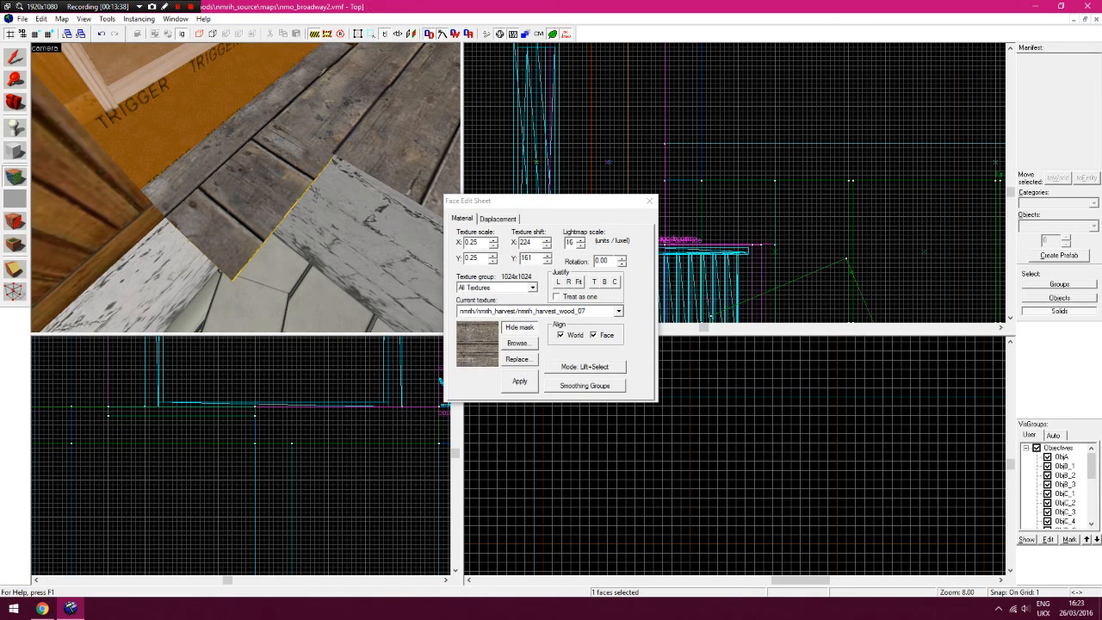
# Set the wood texture's rotation on the block to 90 so the boards run in line with the doorway floor
pyautogui.doubleClick(603, 260)
pyautogui.write('90')
pyautogui.rightClick(363, 192)
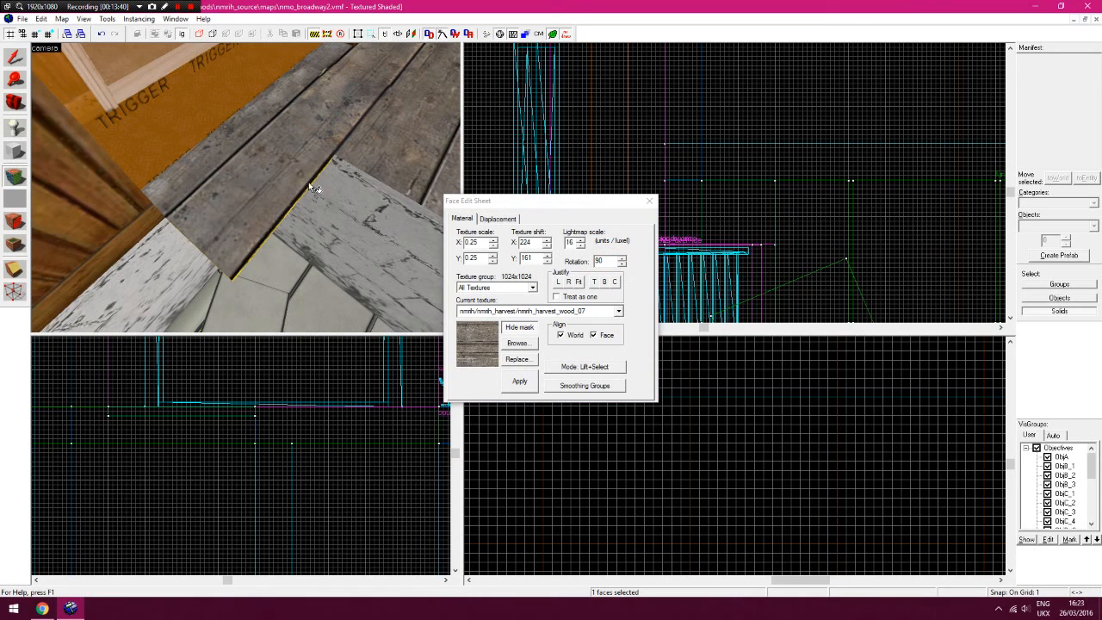
pyautogui.press('z')
pyautogui.press('z')
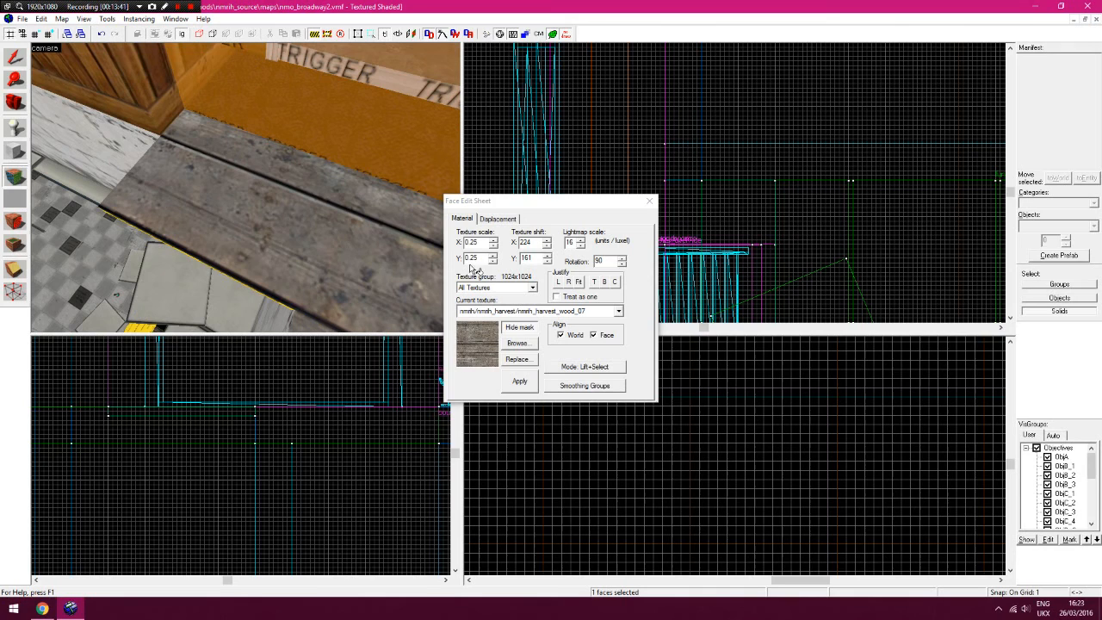
# Try a texture rotation of 270 on the block's selected face, and return it to 90
pyautogui.doubleClick(609, 265)
pyautogui.write('270')
pyautogui.doubleClick(606, 260)
pyautogui.write('90')
pyautogui.doubleClick(607, 260)
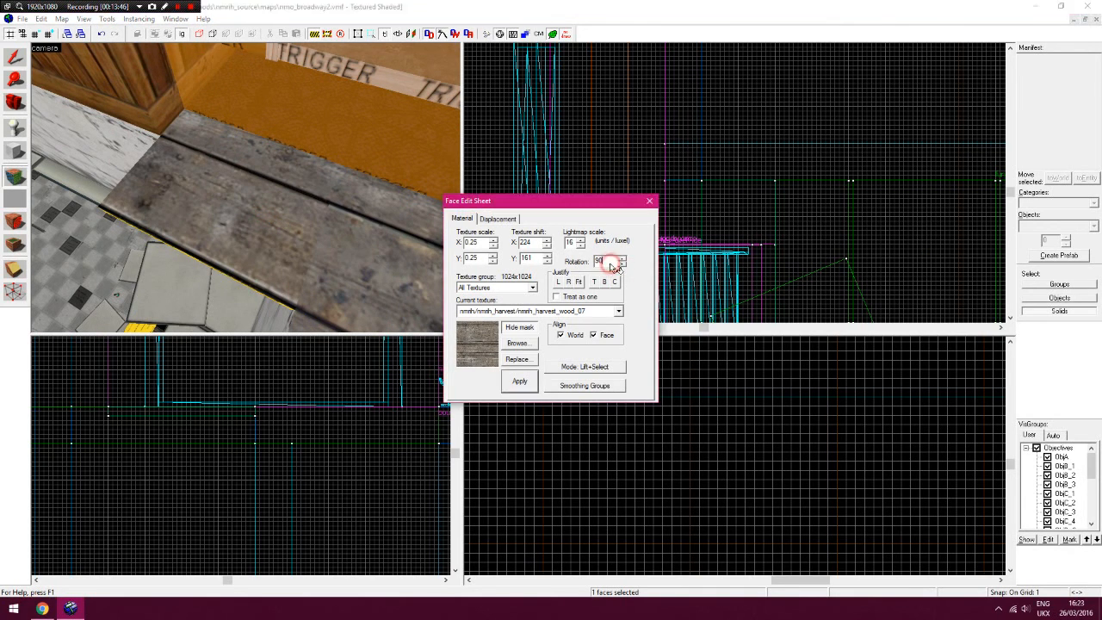
pyautogui.write('90')
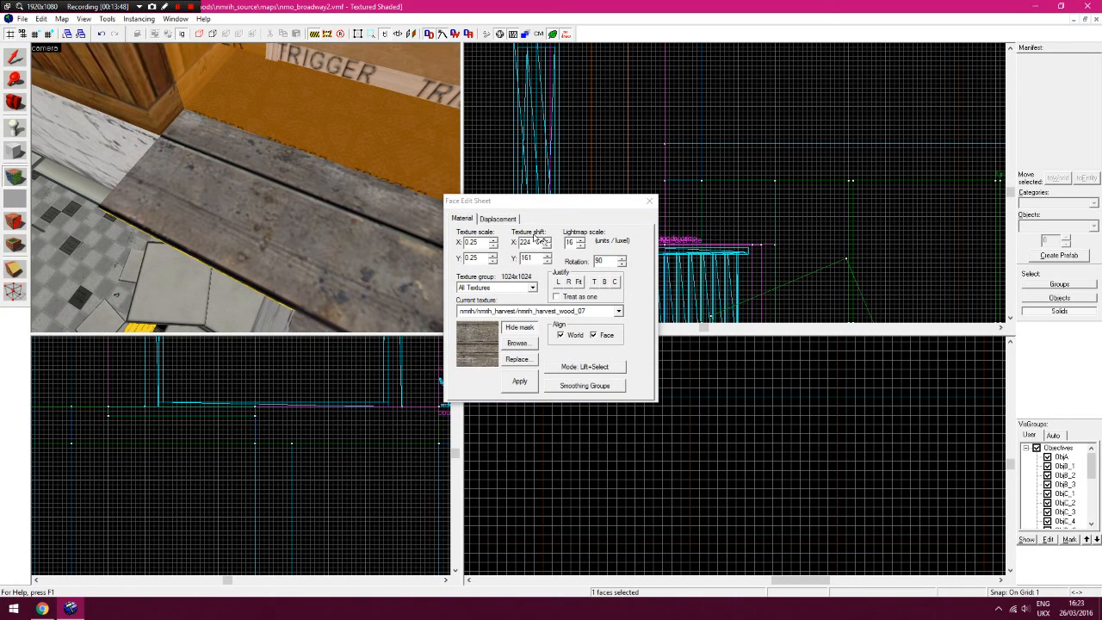
pyautogui.click(649, 204)
# Apply the wood texture to the block's underside with a rotation of 90
pyautogui.press('z')
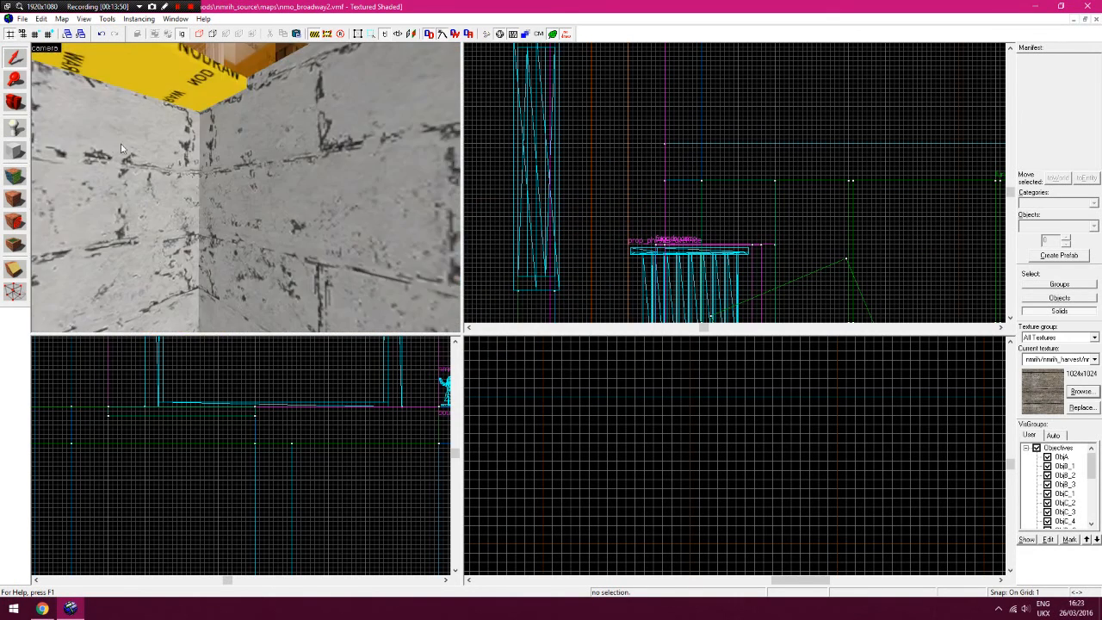
pyautogui.click(27, 177)
pyautogui.rightClick(248, 162)
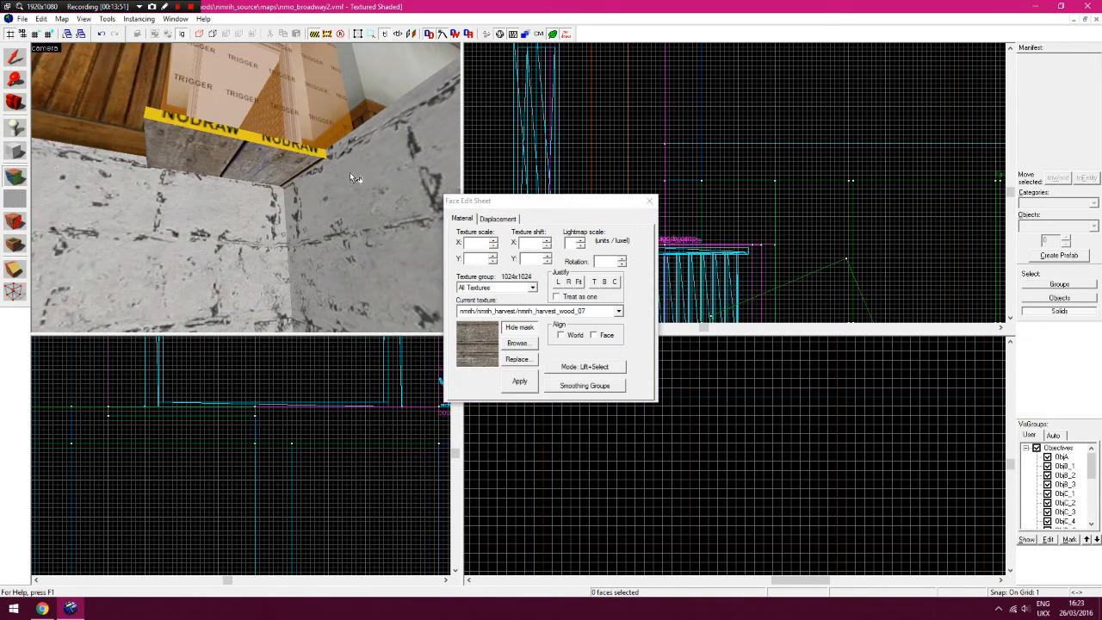
pyautogui.doubleClick(606, 263)
pyautogui.write('90z')
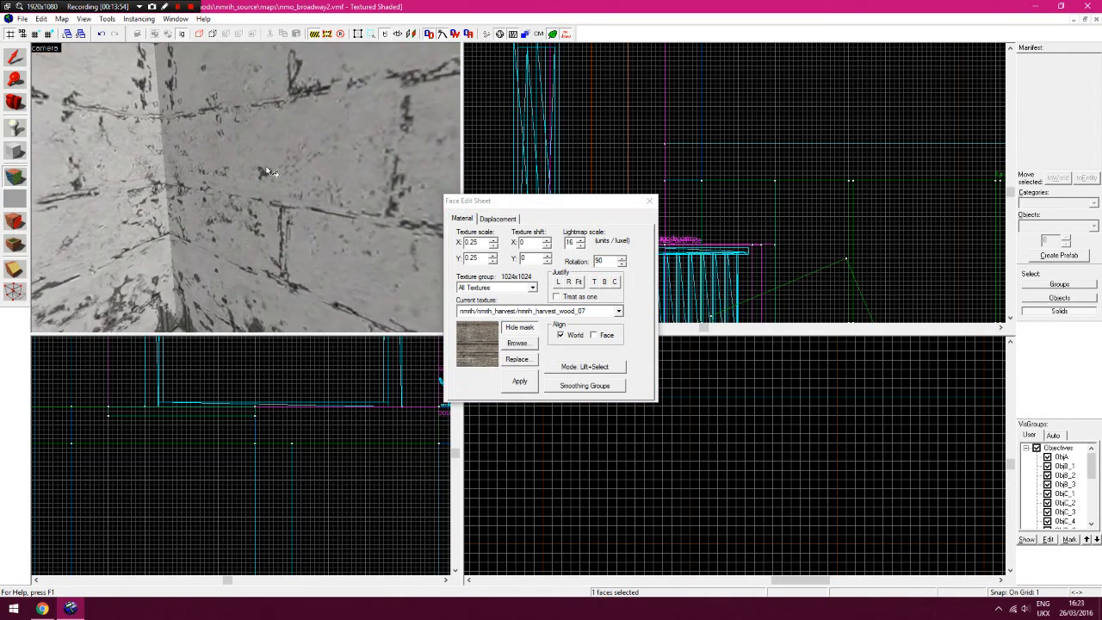
pyautogui.write('z')
pyautogui.press('z')
pyautogui.press('z')
pyautogui.rightClick(156, 130)
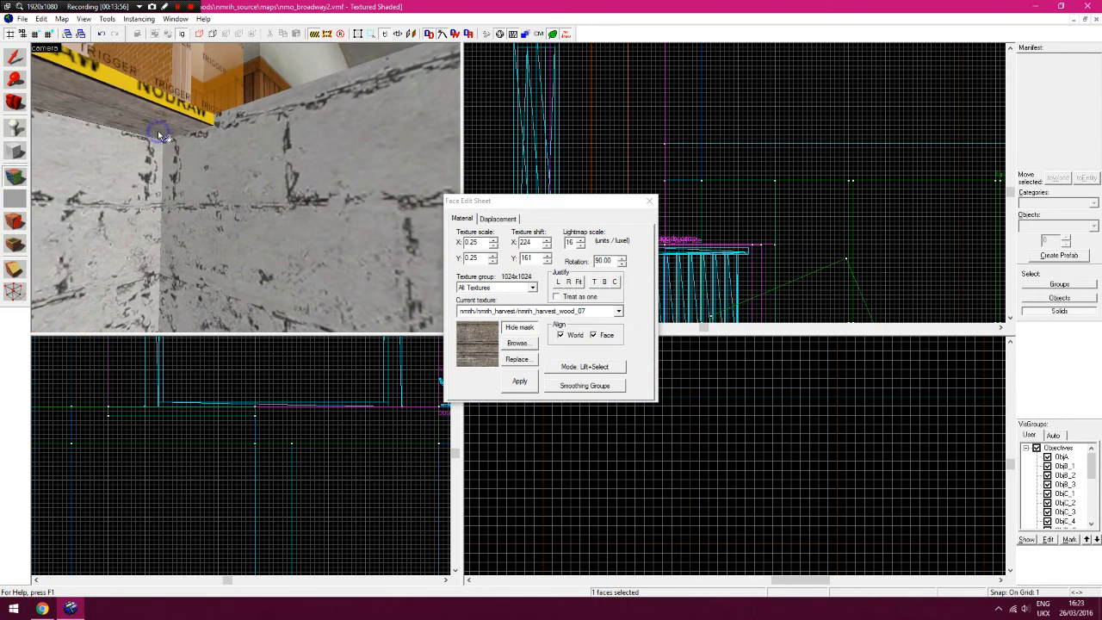
# Apply the wood texture to a thin side face of the block with rotation 0 and a vertical texture shift of 152
pyautogui.press('z')
pyautogui.press('z')
pyautogui.rightClick(242, 172)
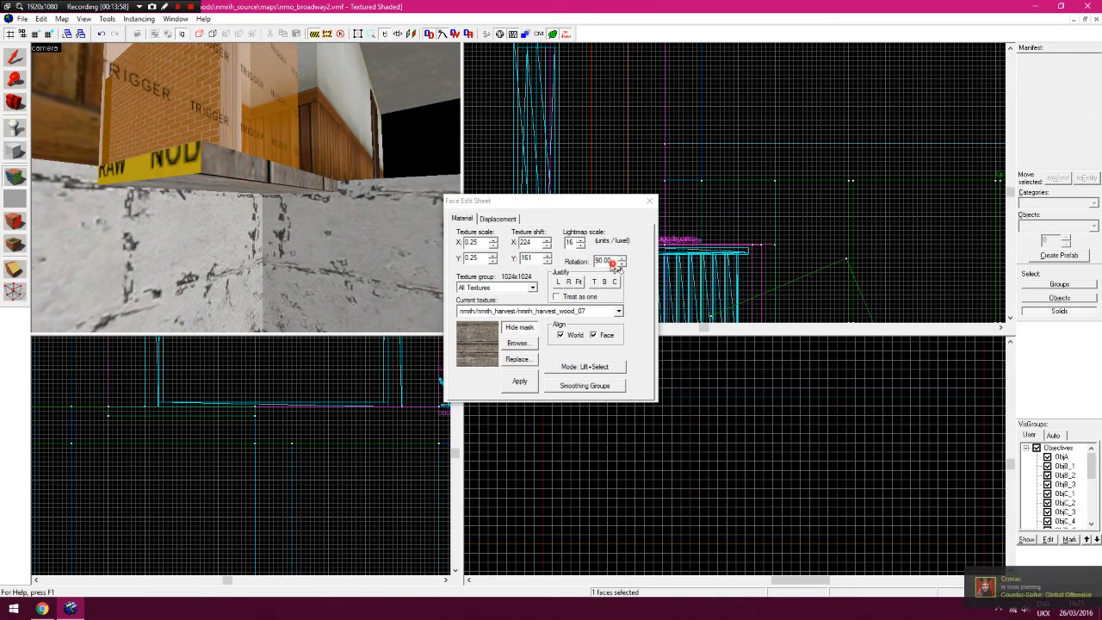
pyautogui.doubleClick(605, 261)
pyautogui.write('0')
pyautogui.click(547, 262)
pyautogui.click(547, 262)
pyautogui.click(547, 261)
pyautogui.click(548, 262)
pyautogui.click(548, 264)
pyautogui.press('z')
pyautogui.press('s')
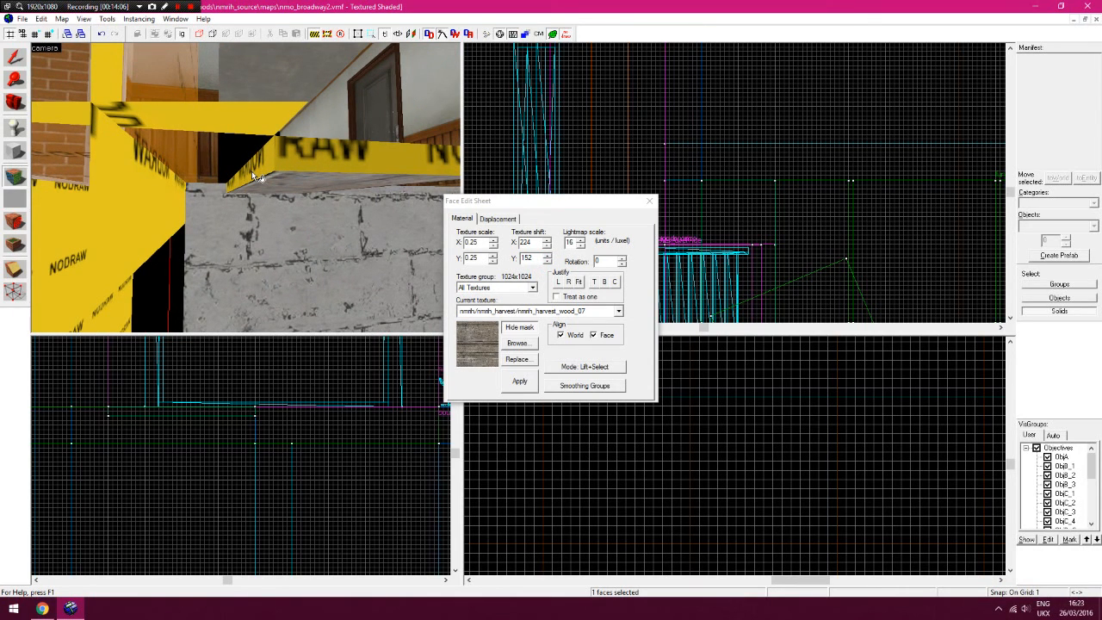
# Cover the block's remaining nodraw side and end faces with the wood texture
pyautogui.press('z')
pyautogui.press('w')
pyautogui.press('z')
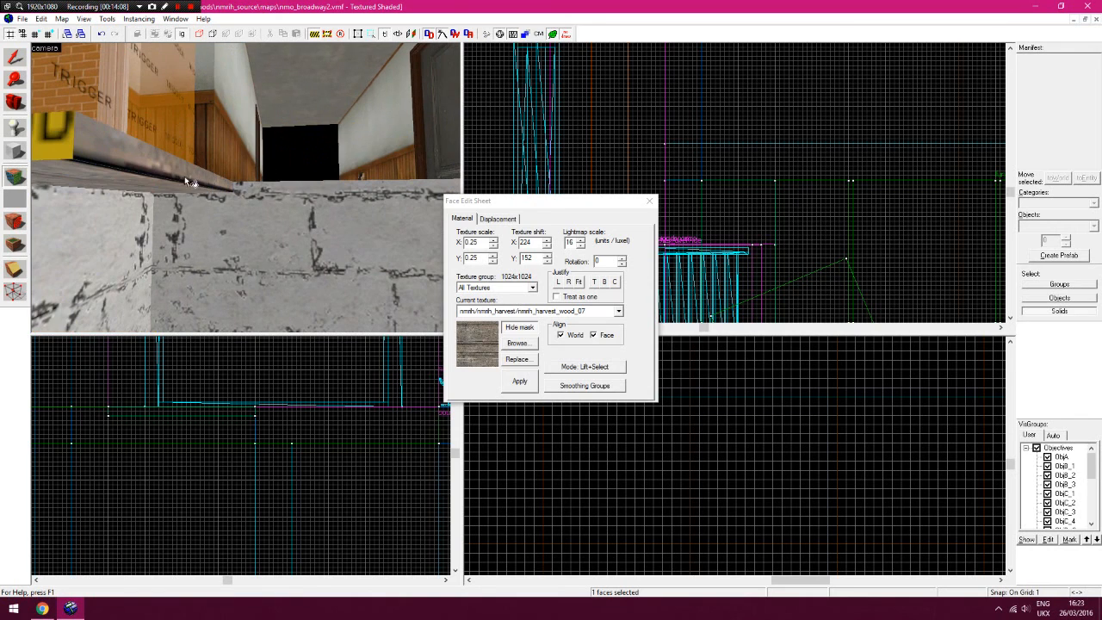
pyautogui.press('z')
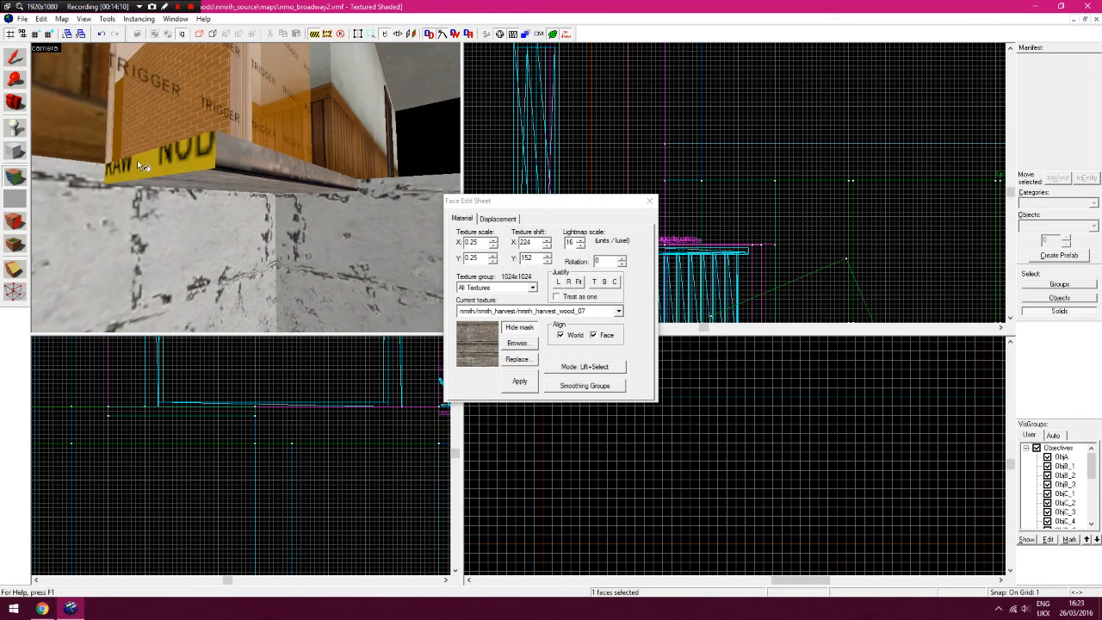
pyautogui.press('w')
pyautogui.press('z')
pyautogui.press('z')
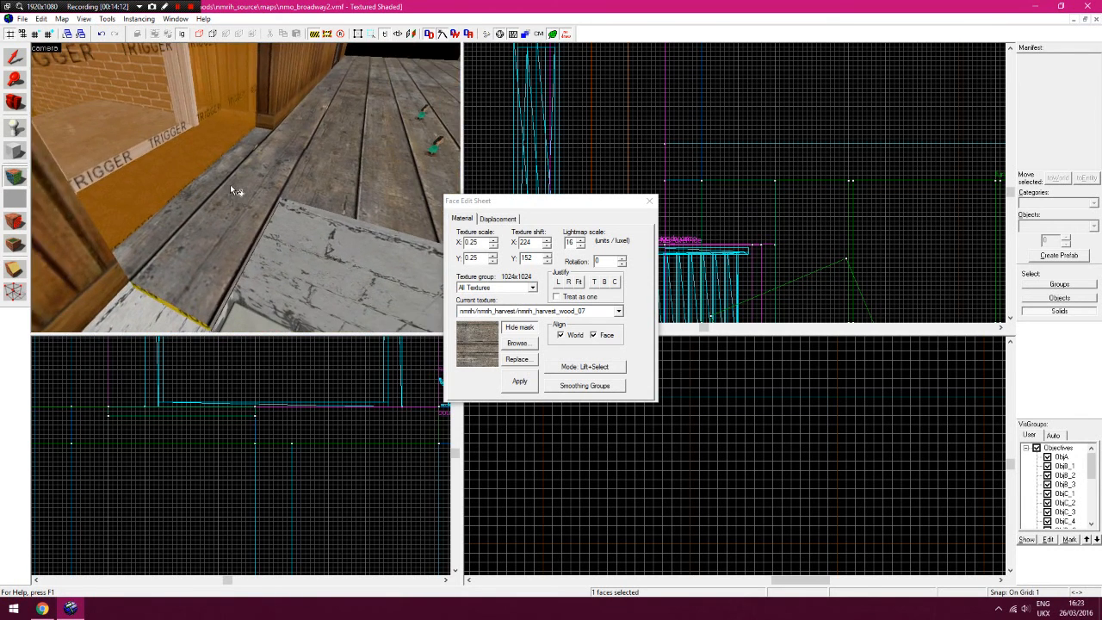
pyautogui.press('s')
pyautogui.press('z')
pyautogui.rightClick(202, 179)
pyautogui.click(214, 146)
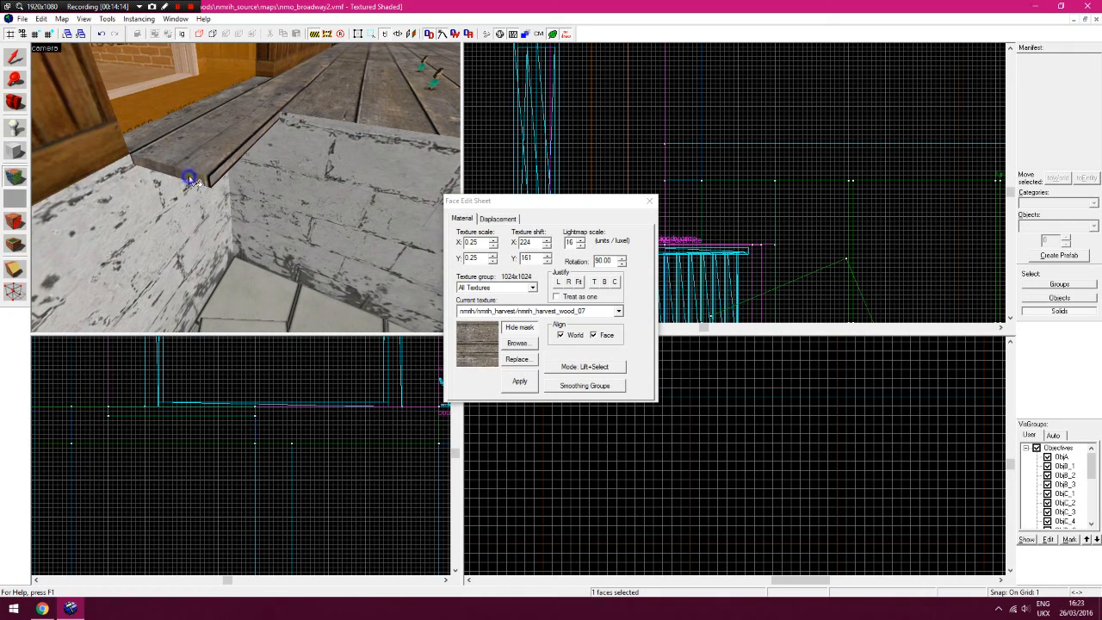
pyautogui.click(649, 204)
# Duplicate the first floorboard block, place the copy beside it, shorten it to 16 units and raise it flush with the floor
pyautogui.click(229, 143)
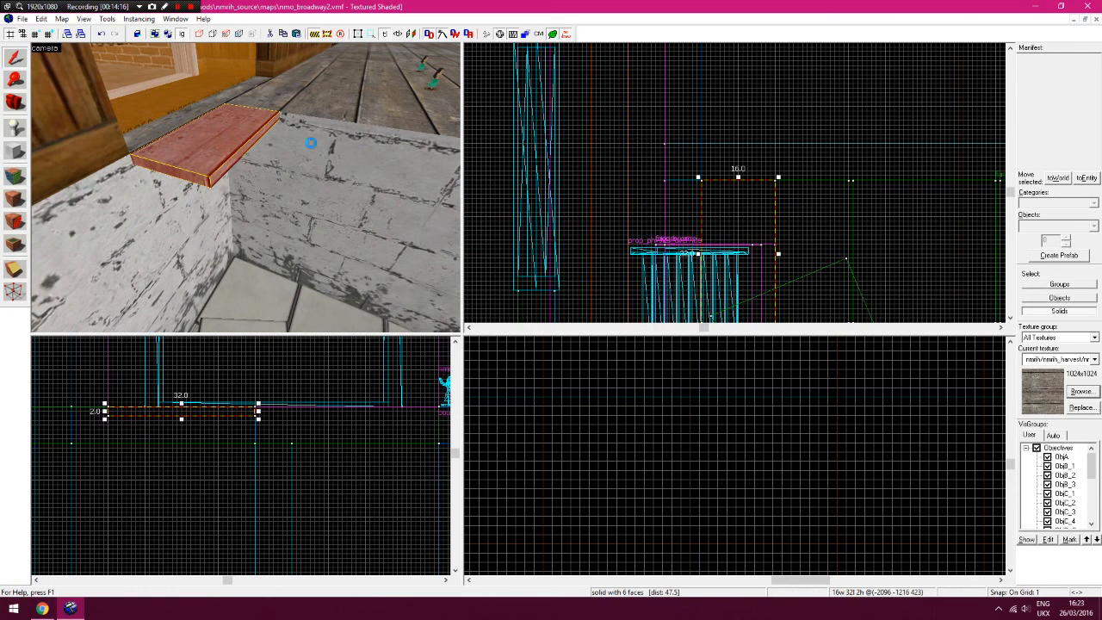
pyautogui.hotkey('ctrl', 'c')
pyautogui.hotkey('ctrl', 'v')
pyautogui.moveTo(815, 199); pyautogui.dragTo(811, 199)
pyautogui.press('Down')
pyautogui.press('Down')
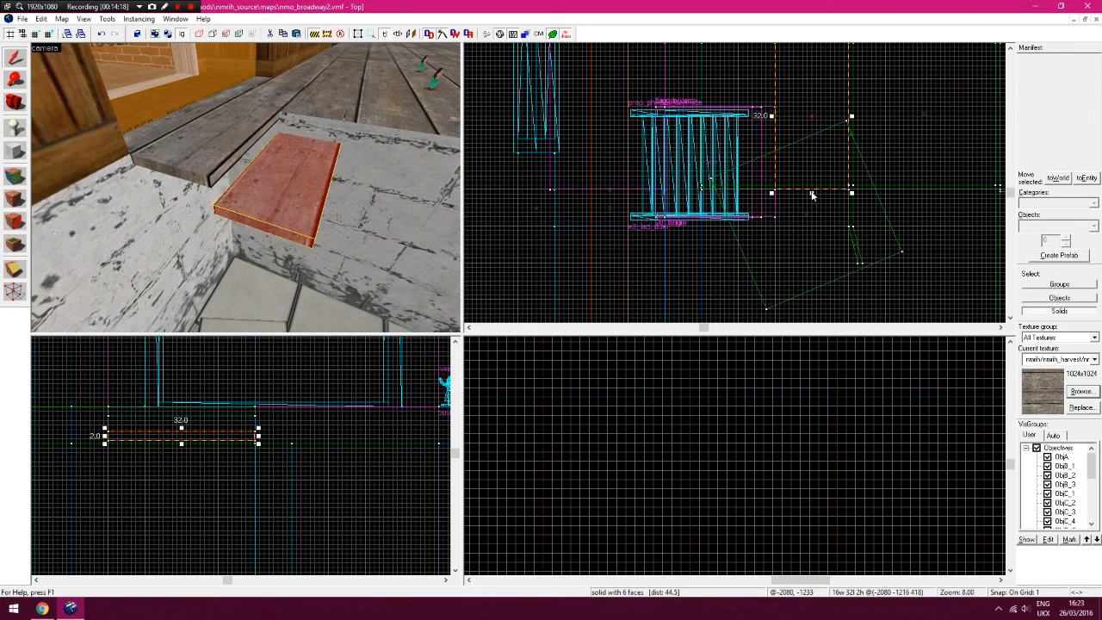
pyautogui.moveTo(812, 197); pyautogui.dragTo(813, 120)
pyautogui.moveTo(249, 434); pyautogui.dragTo(248, 410)
pyautogui.click(289, 442)
pyautogui.click(313, 472)
# Apply the wood texture to the second board's top face with a rotation of 90
pyautogui.press('z')
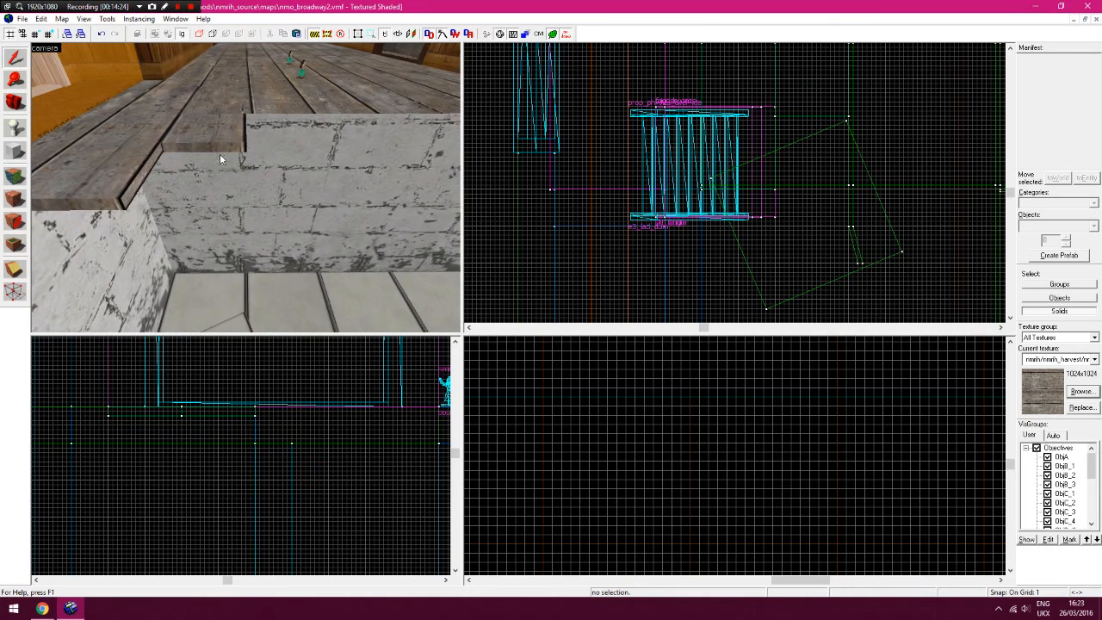
pyautogui.press('z')
pyautogui.click(17, 171)
pyautogui.click(217, 148)
pyautogui.rightClick(220, 201)
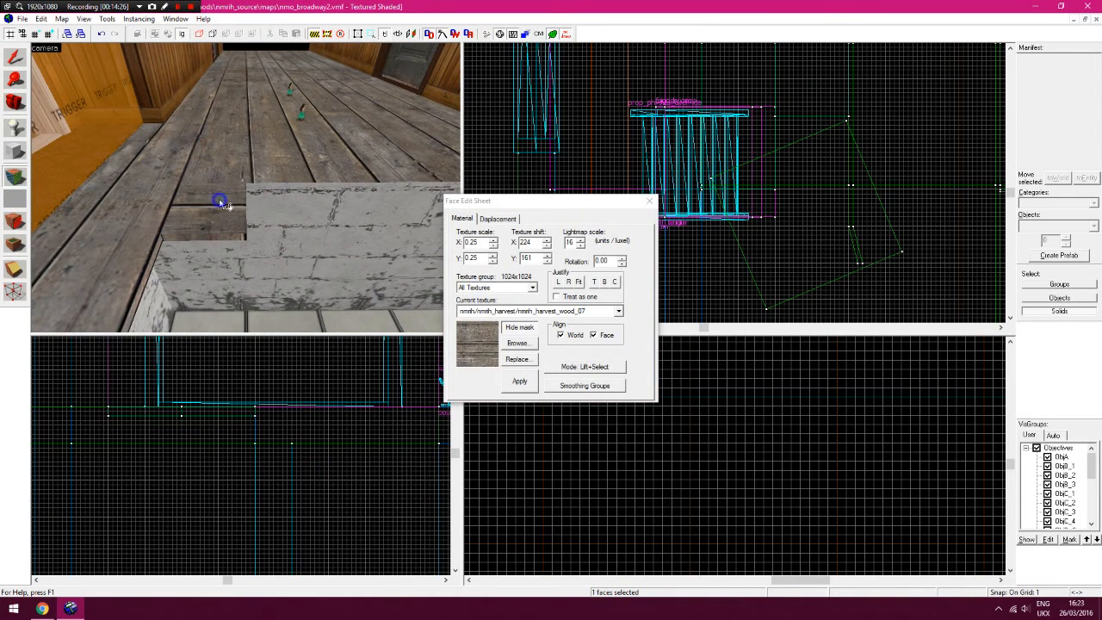
pyautogui.click(607, 261)
pyautogui.press('Return')
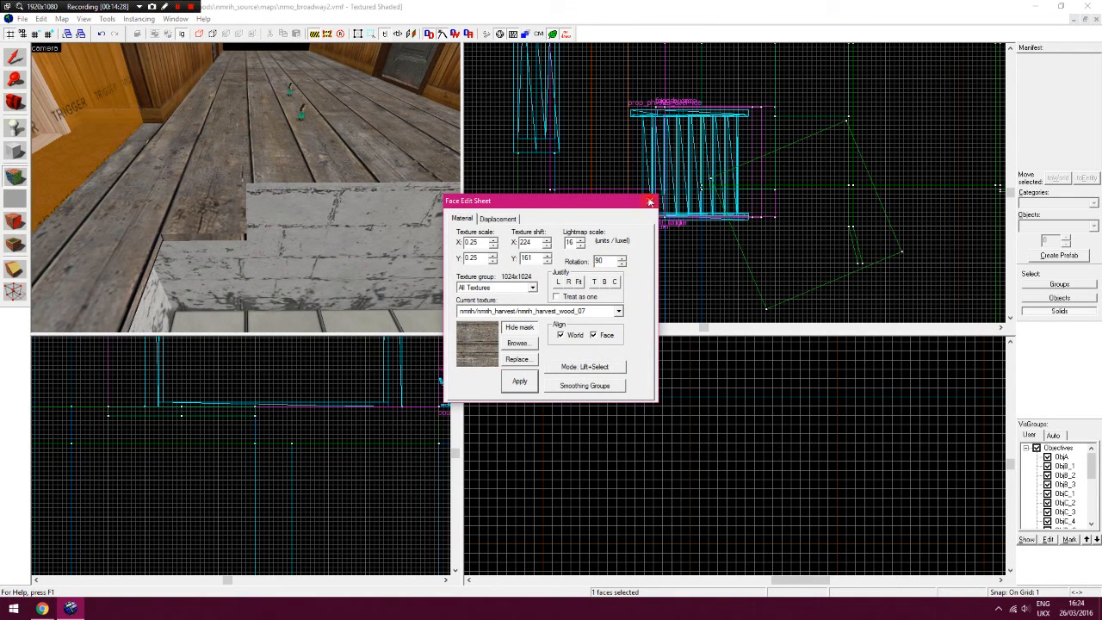
pyautogui.click(651, 201)
# Widen the second board to 17 units toward the open side
pyautogui.click(229, 204)
pyautogui.press('Up')
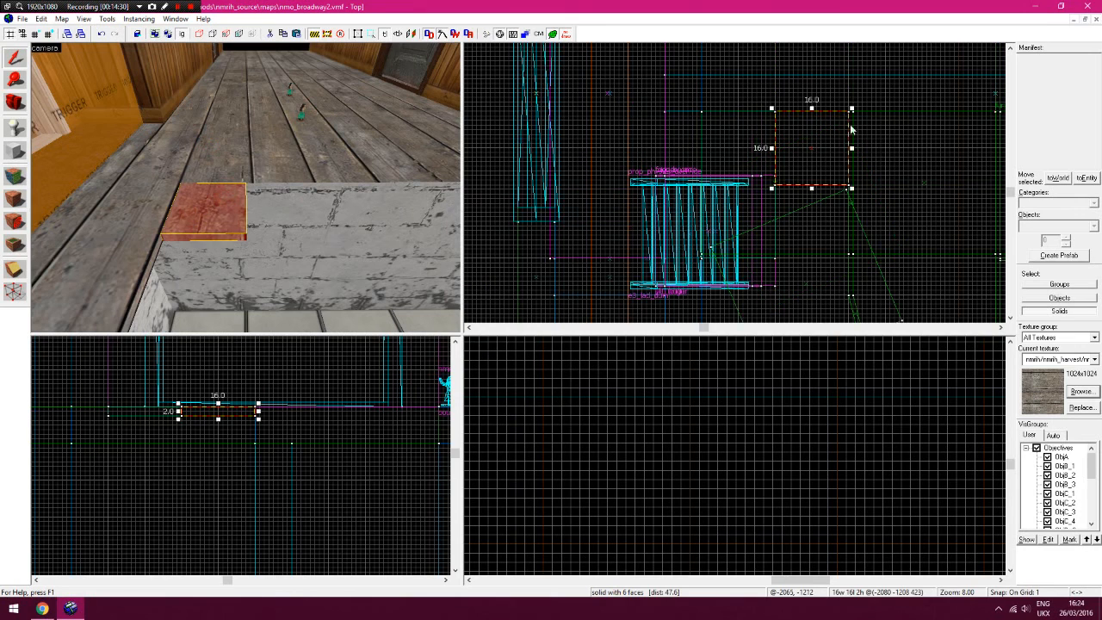
pyautogui.moveTo(851, 152); pyautogui.dragTo(857, 152)
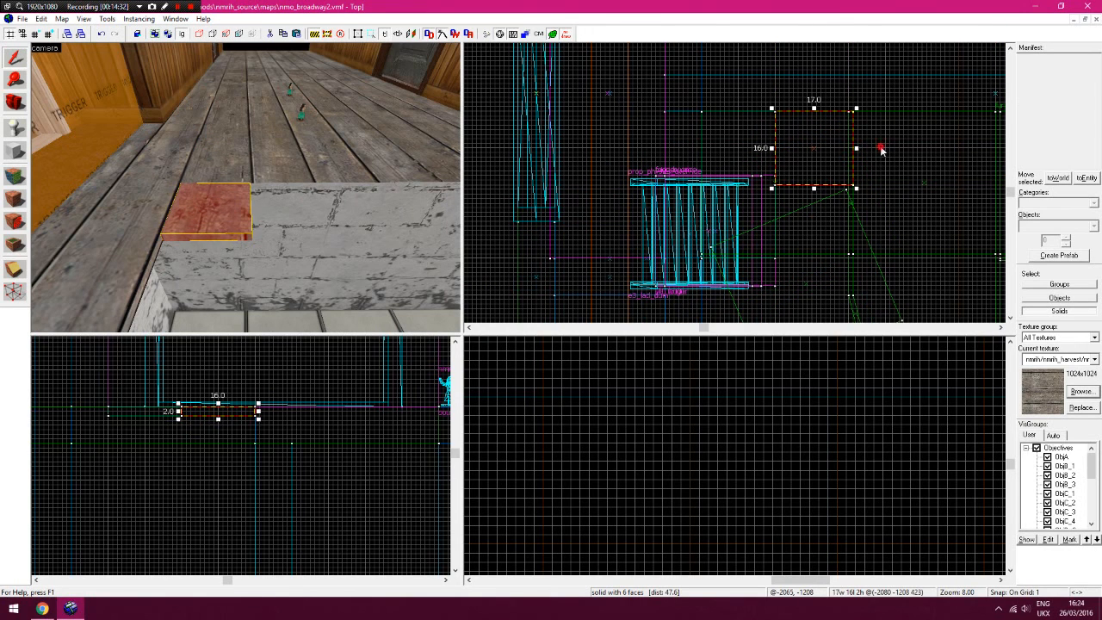
pyautogui.click(735, 143)
pyautogui.press('Down')
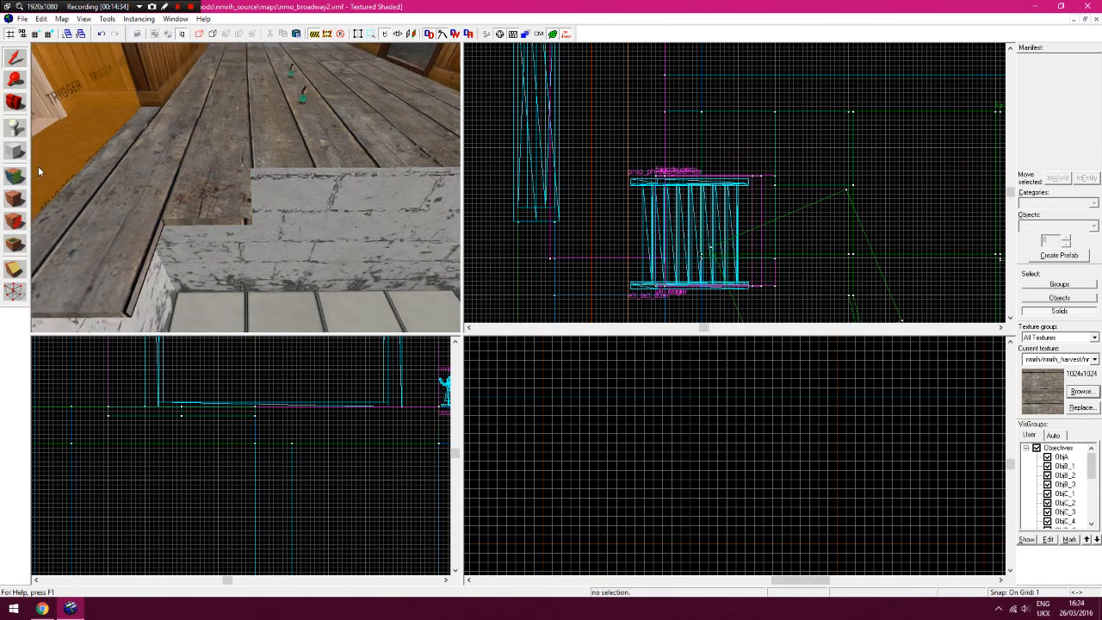
# Reapply the floor's wood texture to the widened second board with a rotation of 90
pyautogui.press('w')
pyautogui.click(13, 176)
pyautogui.click(222, 160)
pyautogui.click(217, 224)
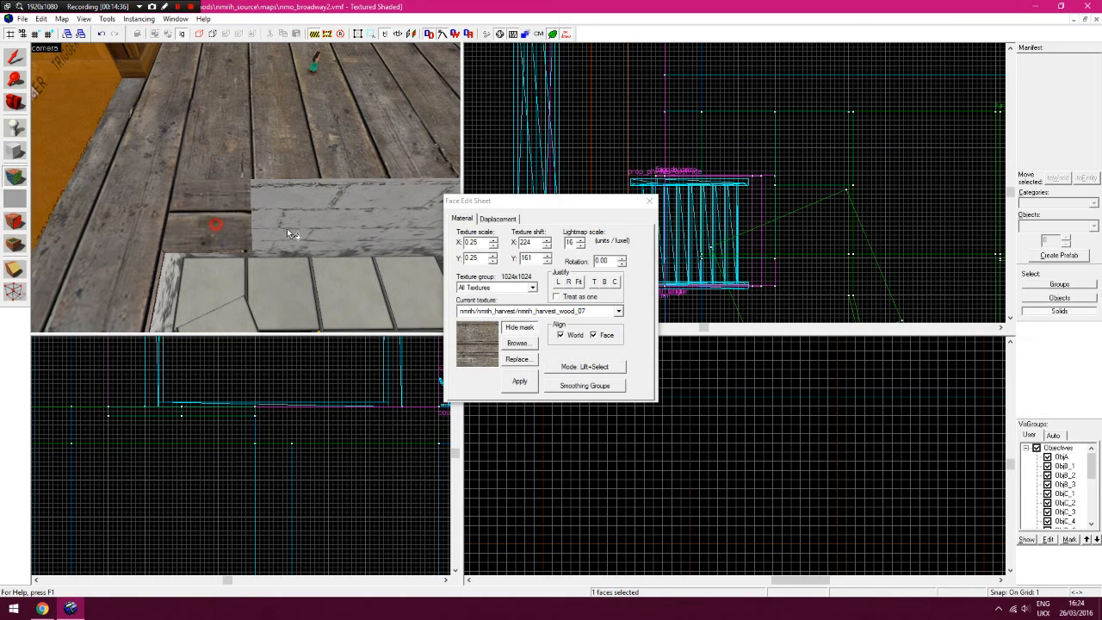
pyautogui.doubleClick(608, 261)
pyautogui.write('90zsz')
pyautogui.rightClick(224, 133)
pyautogui.click(649, 201)
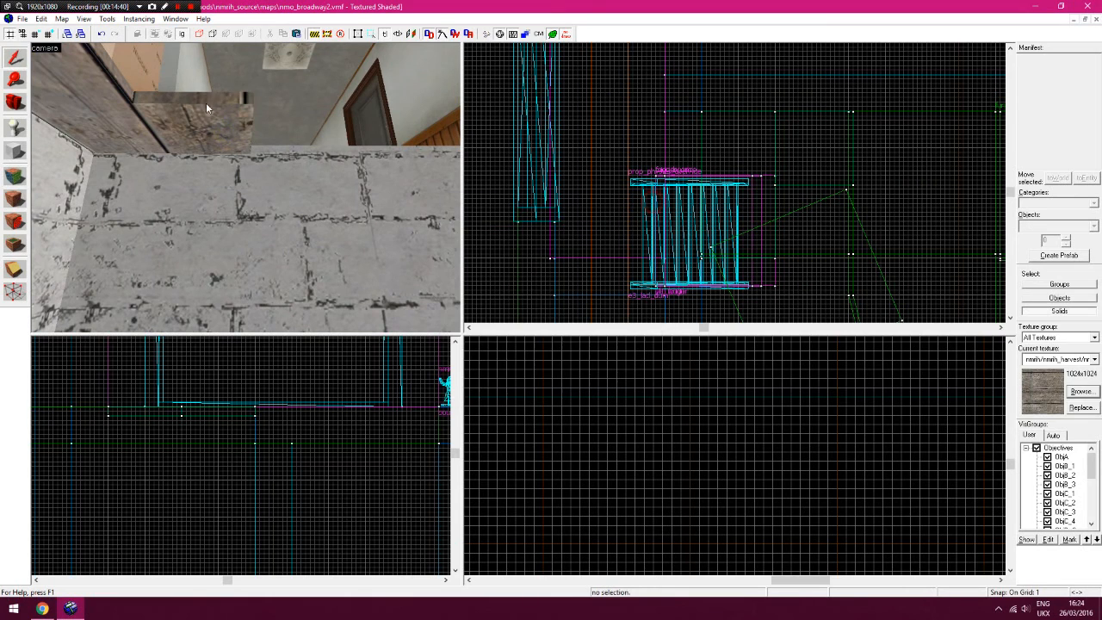
# Widen the second board to 18 units and retexture its front edge with the wood at rotation 90
pyautogui.moveTo(858, 150); pyautogui.dragTo(862, 150)
pyautogui.press('z')
pyautogui.press('w')
pyautogui.press('z')
pyautogui.press('s')
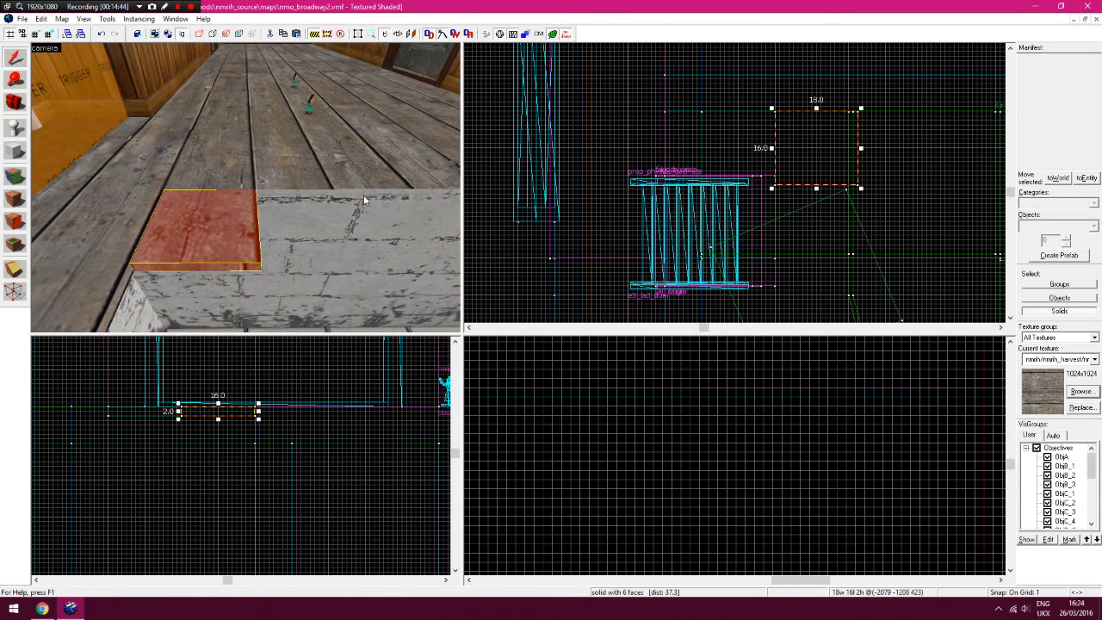
pyautogui.click(620, 138)
pyautogui.press('z')
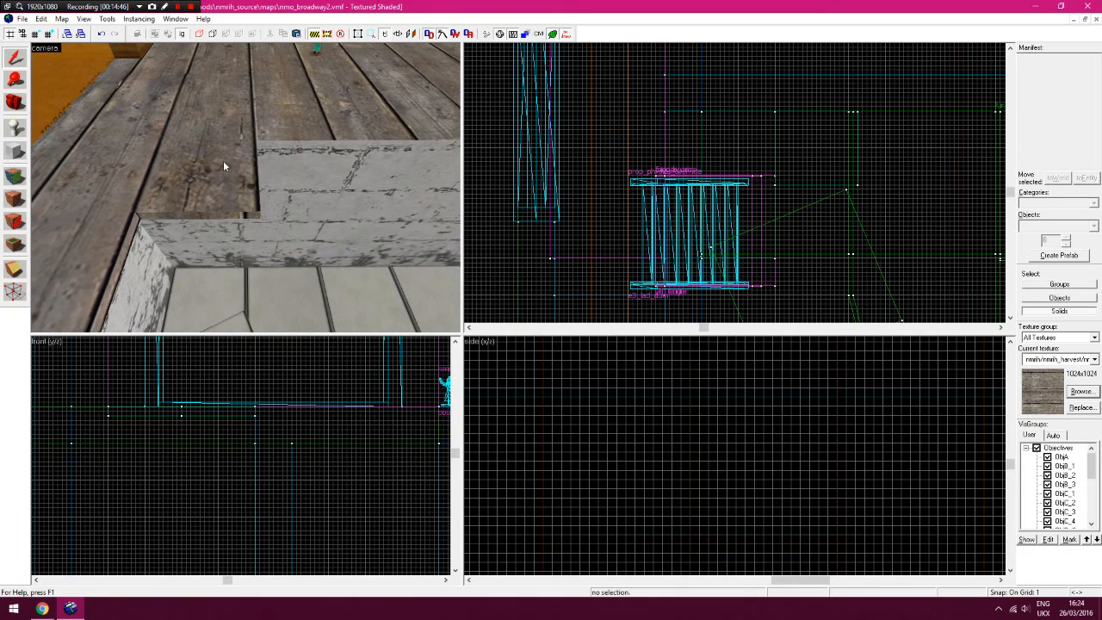
pyautogui.hotkey('shift', 'a')
pyautogui.click(233, 196)
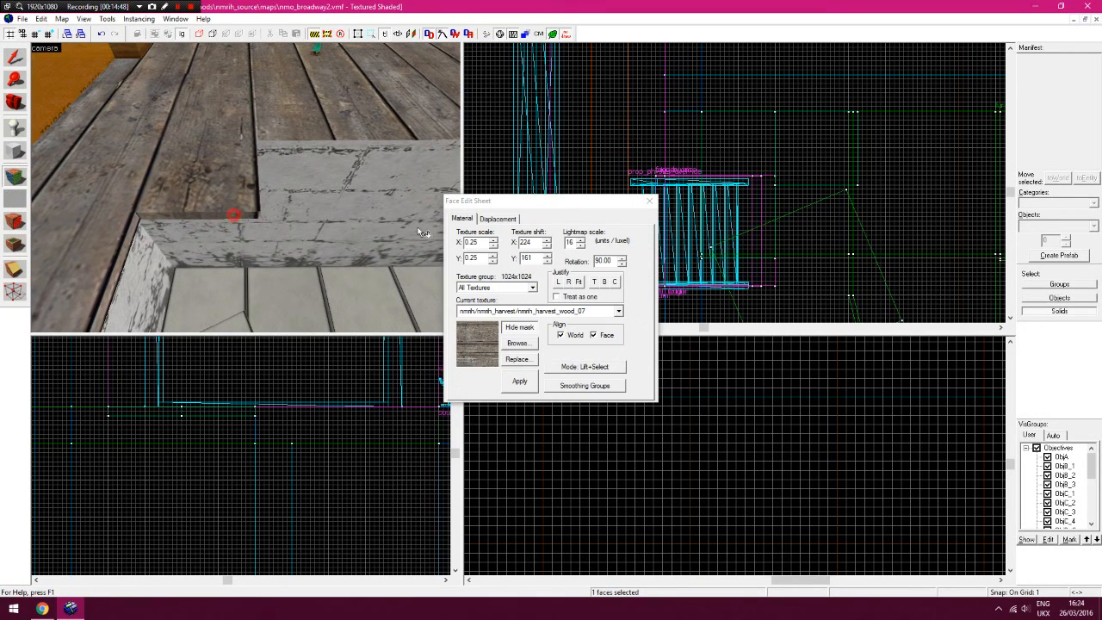
pyautogui.click(649, 201)
# Duplicate the second board, butt the copy against its open side and raise it flush with the floor
pyautogui.click(239, 179)
pyautogui.moveTo(809, 155)
pyautogui.mouseDown()
pyautogui.moveTo(894, 152)
pyautogui.moveTo(880, 155)
pyautogui.mouseUp()
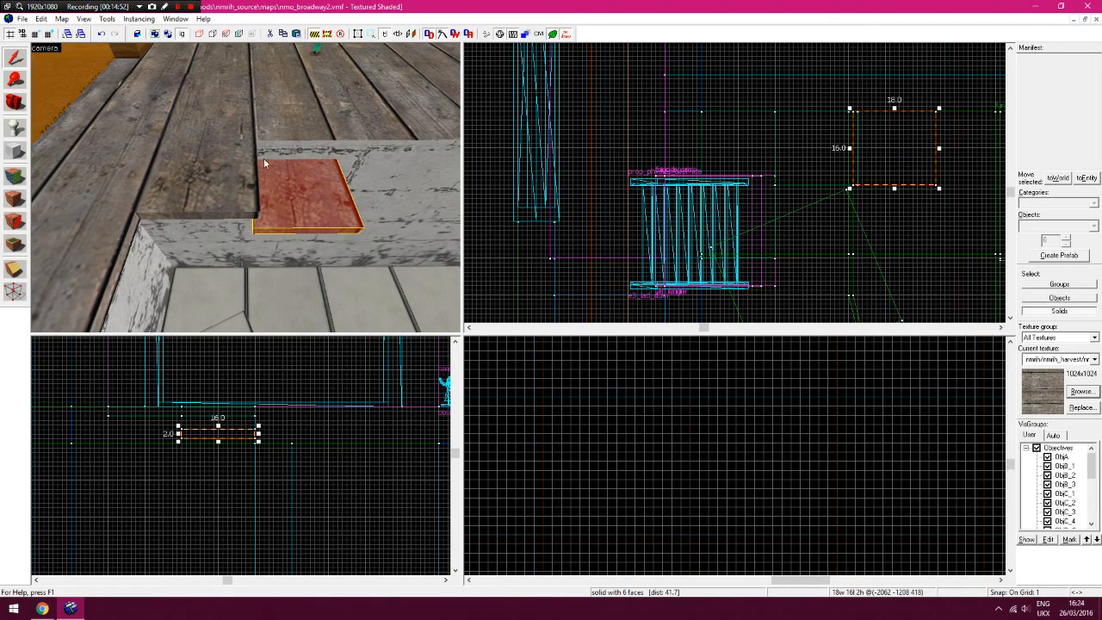
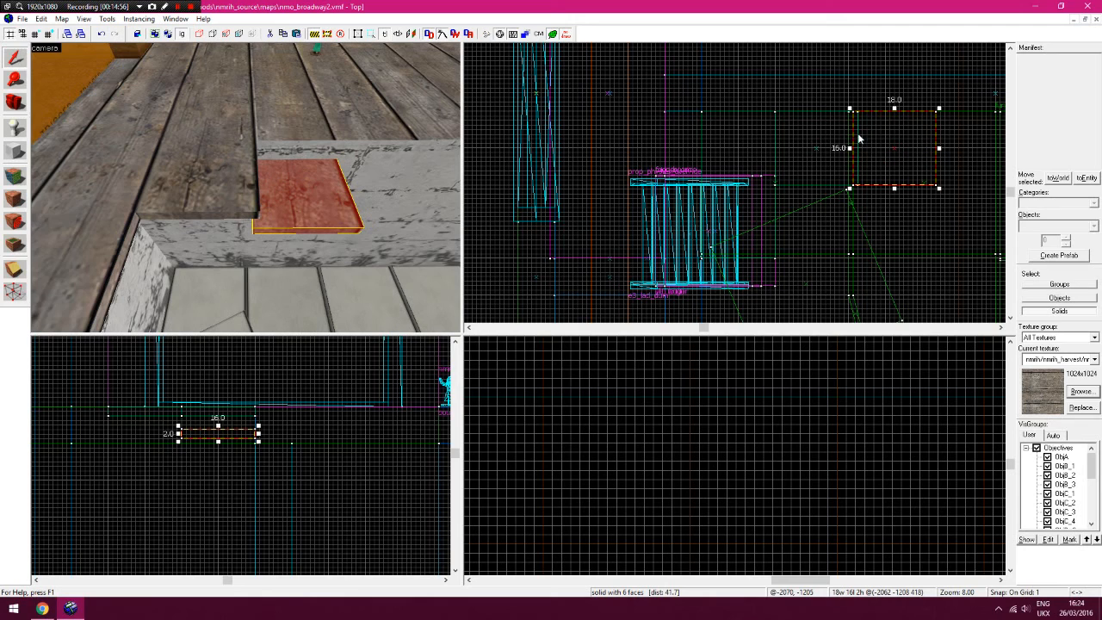
pyautogui.click(246, 166)
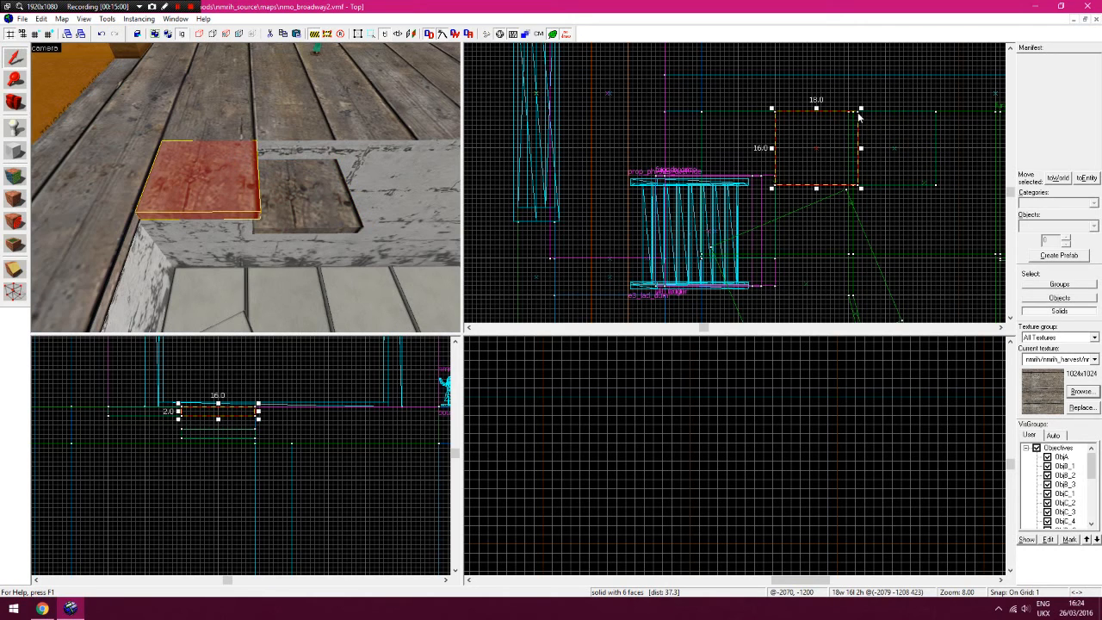
pyautogui.click(311, 196)
pyautogui.moveTo(856, 152); pyautogui.dragTo(861, 152)
pyautogui.moveTo(249, 428); pyautogui.dragTo(250, 407)
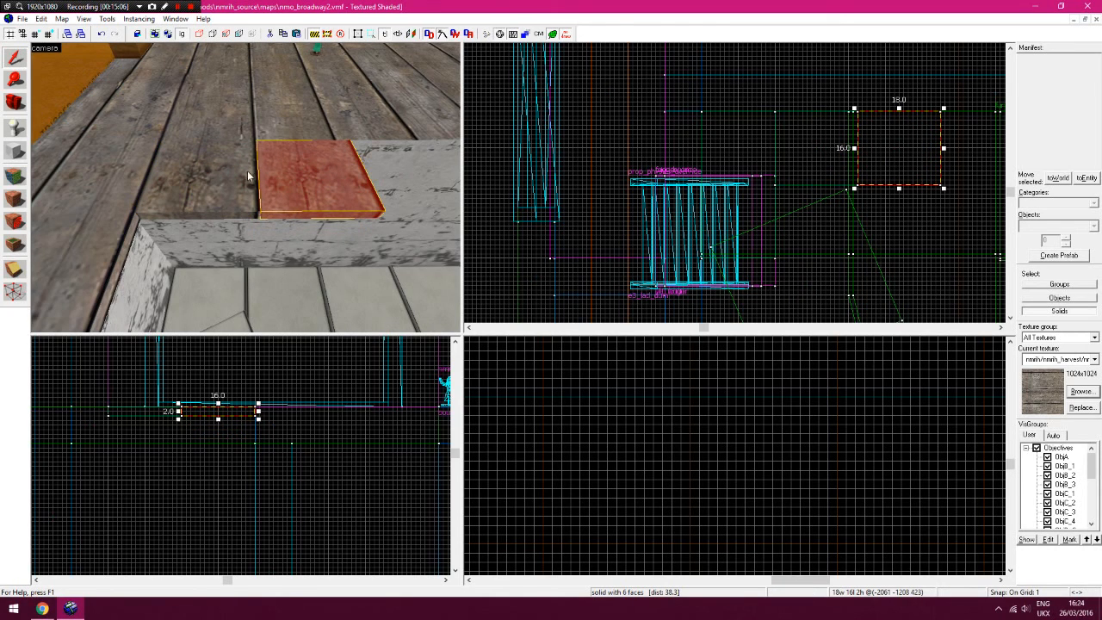
# Narrow the third board to 15 units so its edge lines up with the floorboard seam
pyautogui.press('z')
pyautogui.press('z')
pyautogui.press('z')
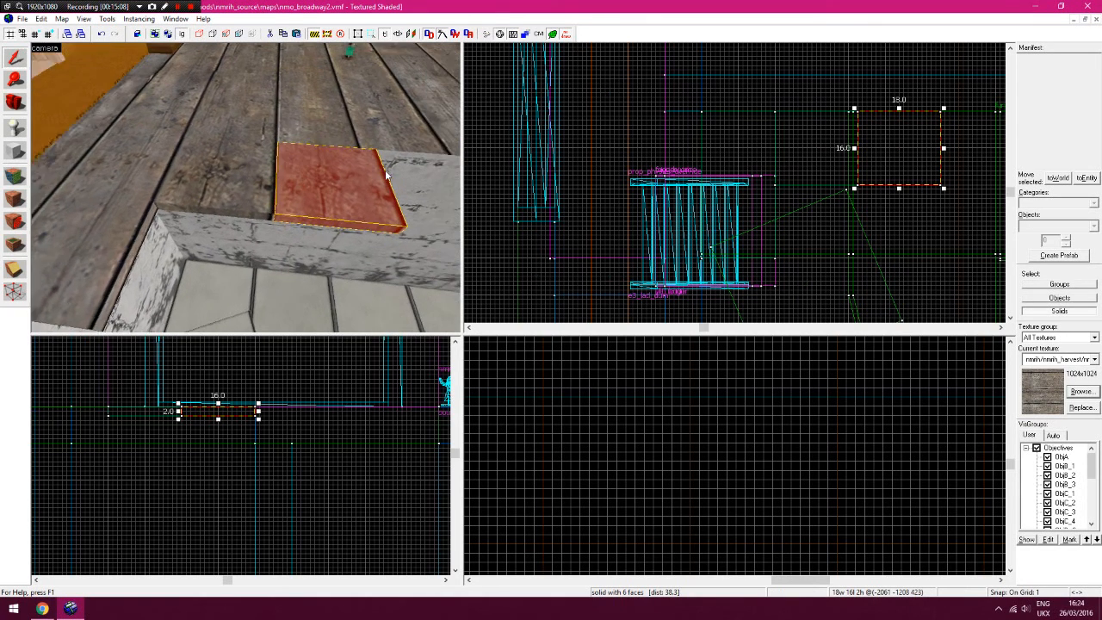
pyautogui.press('d')
pyautogui.press('z')
pyautogui.moveTo(944, 148); pyautogui.dragTo(930, 164)
pyautogui.press('Delete')
# Apply the wood texture with a rotation of 90 to the third board's top and underside
pyautogui.click(15, 177)
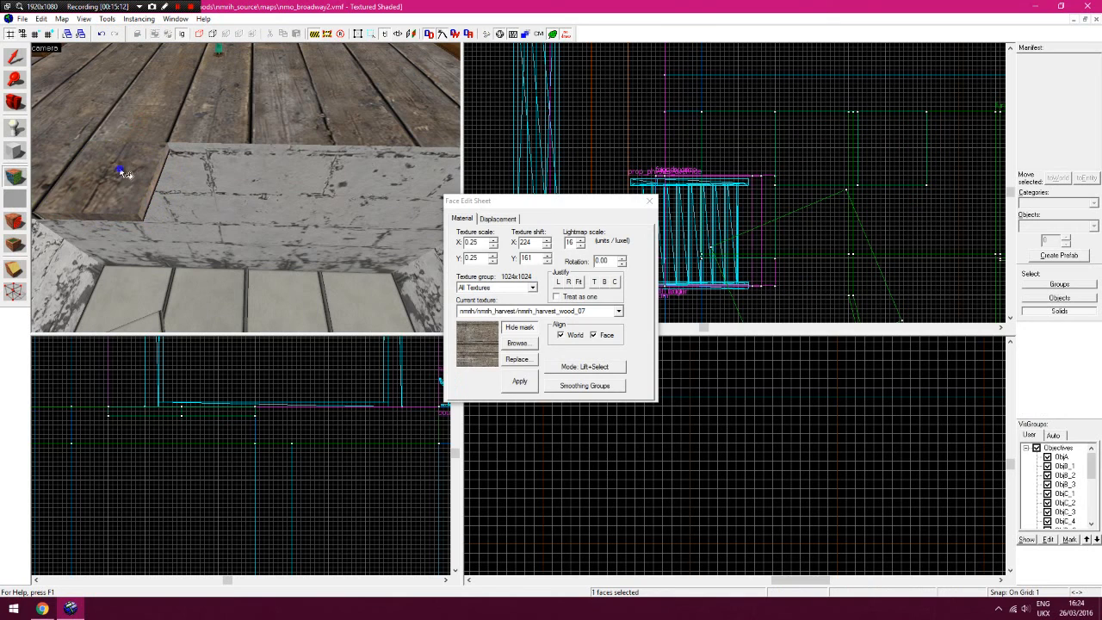
pyautogui.click(127, 174)
pyautogui.press('z')
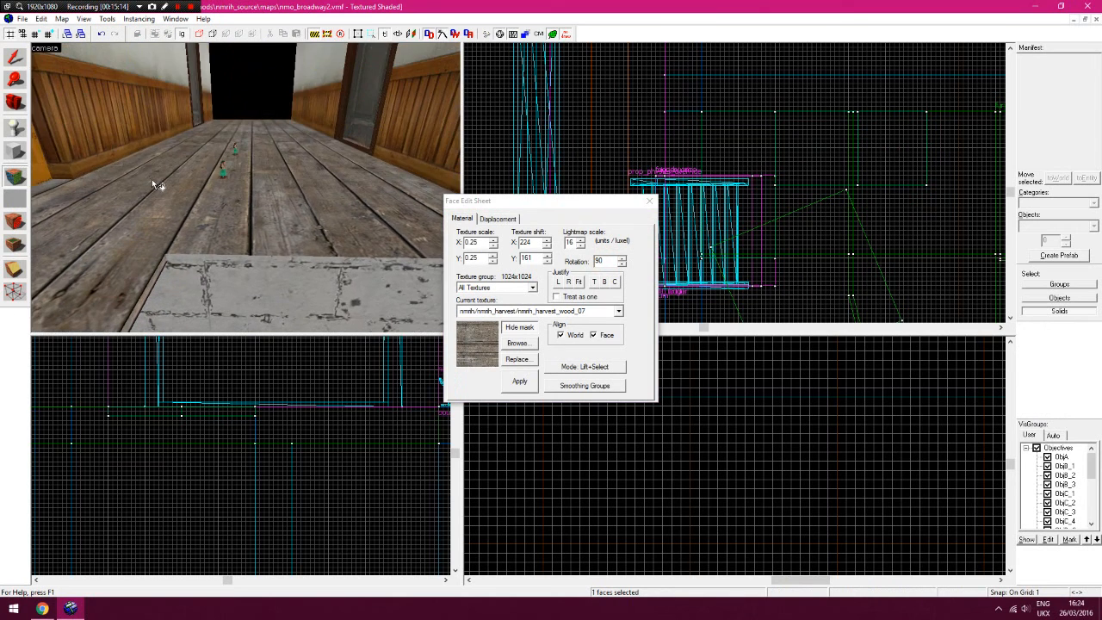
pyautogui.press('z')
pyautogui.rightClick(242, 103)
pyautogui.press('Up')
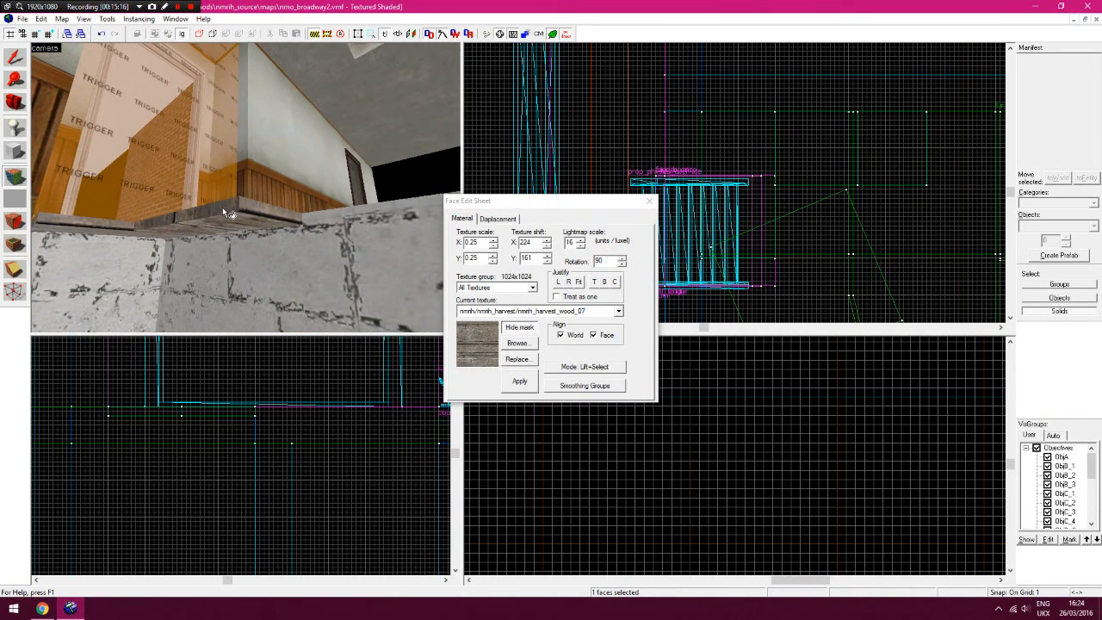
# Lengthen the third board to 20 units and shorten the first board's overhang
pyautogui.hotkey('shift', 's')
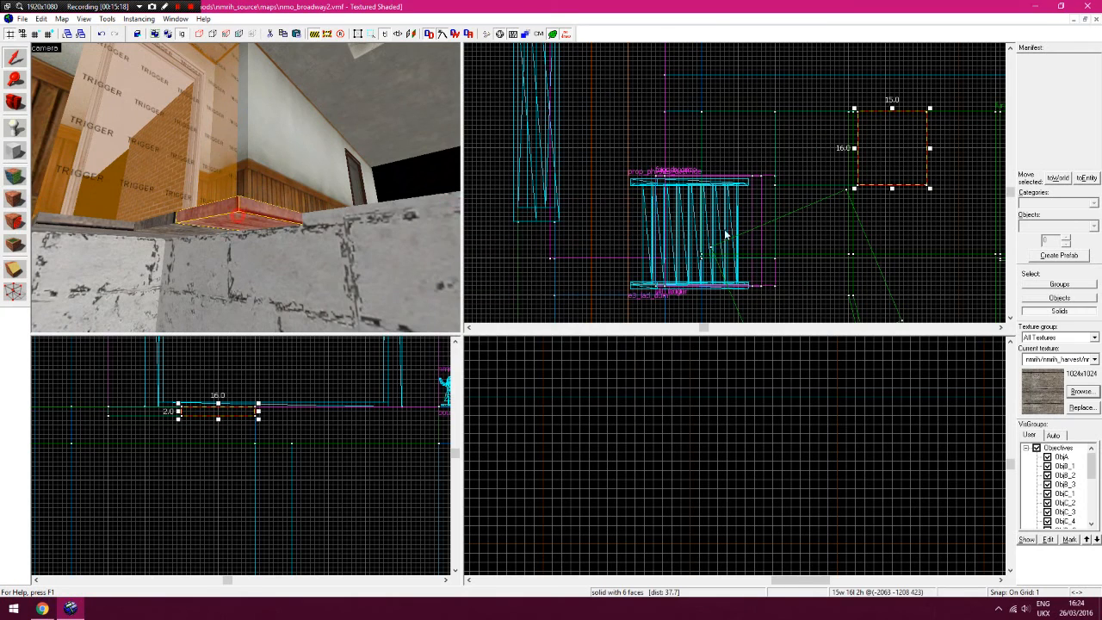
pyautogui.moveTo(893, 188); pyautogui.dragTo(892, 207)
pyautogui.press('Escape')
pyautogui.click(122, 223)
pyautogui.moveTo(739, 262); pyautogui.dragTo(743, 226)
pyautogui.press('Escape')
# Duplicate the third board as a fourth beside it, flush with the floor, and widen the copy to 16 units
pyautogui.press('z')
pyautogui.press('w')
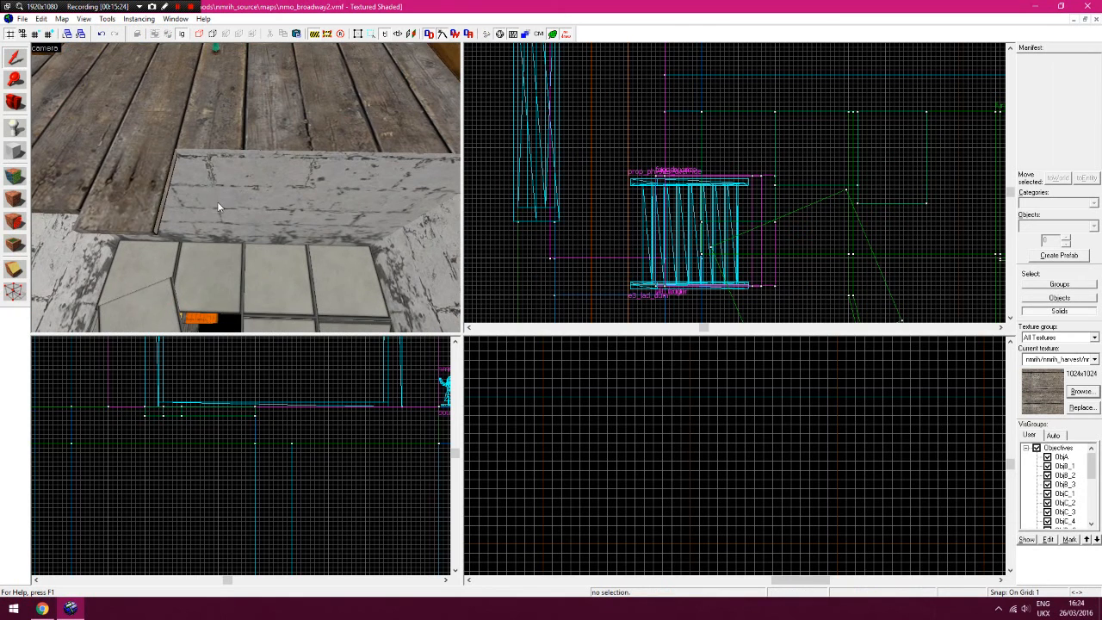
pyautogui.press('z')
pyautogui.click(167, 182)
pyautogui.hotkey('ctrl', 'c')
pyautogui.hotkey('ctrl', 'v')
pyautogui.press('Right')
pyautogui.keyDown('alt'); pyautogui.moveTo(844, 151); pyautogui.dragTo(840, 153); pyautogui.keyUp('alt')
pyautogui.moveTo(254, 419); pyautogui.dragTo(243, 411)
pyautogui.moveTo(865, 158); pyautogui.dragTo(870, 157)
pyautogui.click(898, 156)
# Set the wood texture's rotation to 90 on the fourth board's top and apply it to the underside
pyautogui.click(16, 177)
pyautogui.rightClick(198, 183)
pyautogui.doubleClick(610, 261)
pyautogui.write('90')
pyautogui.rightClick(172, 185)
pyautogui.press('z')
pyautogui.press('z')
pyautogui.press('z')
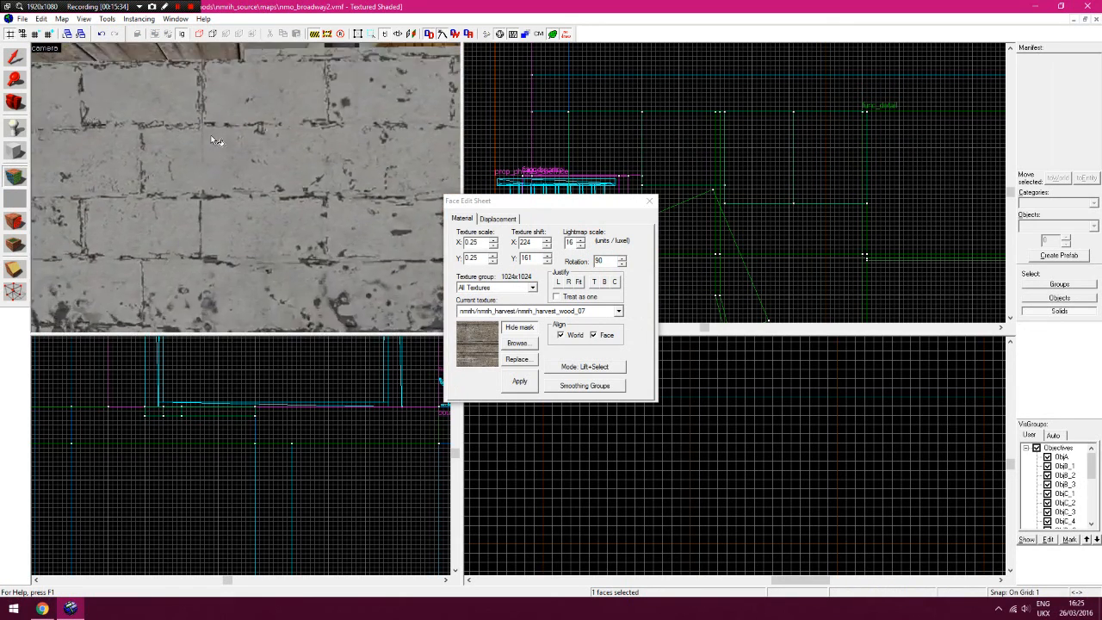
pyautogui.press('z')
pyautogui.rightClick(207, 154)
pyautogui.rightClick(196, 115)
pyautogui.click(651, 202)
# Duplicate the fourth board and place the copy against its open side, flush with the floor
pyautogui.click(222, 165)
pyautogui.hotkey('ctrl', 'c')
pyautogui.hotkey('ctrl', 'v')
pyautogui.moveTo(899, 164); pyautogui.dragTo(886, 164)
pyautogui.moveTo(237, 421); pyautogui.dragTo(240, 416)
pyautogui.click(300, 421)
# Texture the fifth board's top and underside with the floor wood at a rotation of 90
pyautogui.press('z')
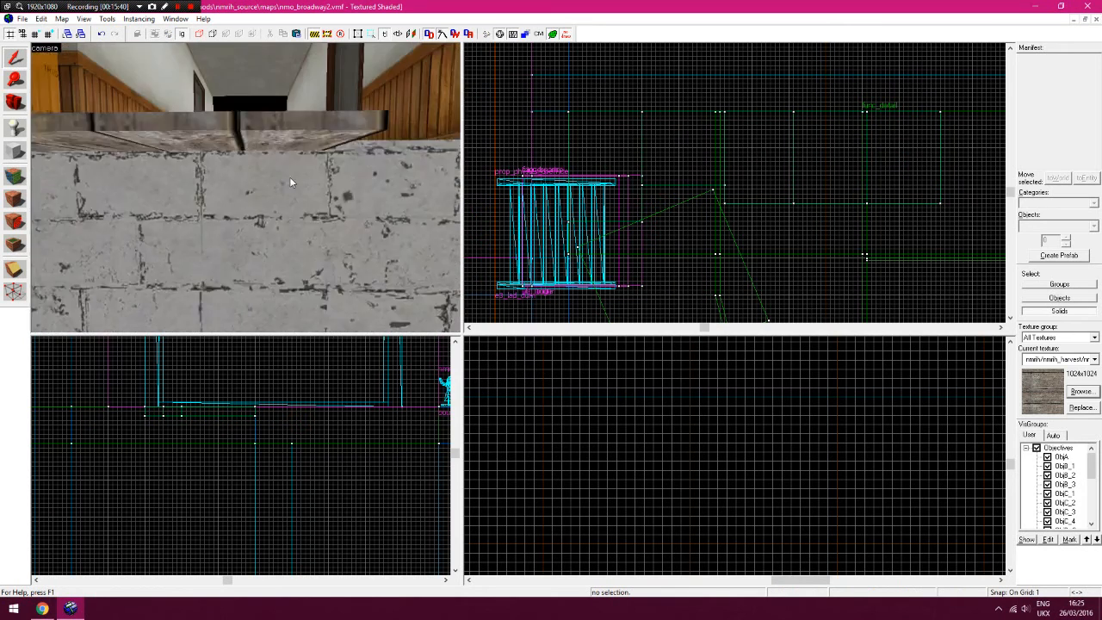
pyautogui.press('z')
pyautogui.click(15, 176)
pyautogui.rightClick(276, 229)
pyautogui.click(274, 229)
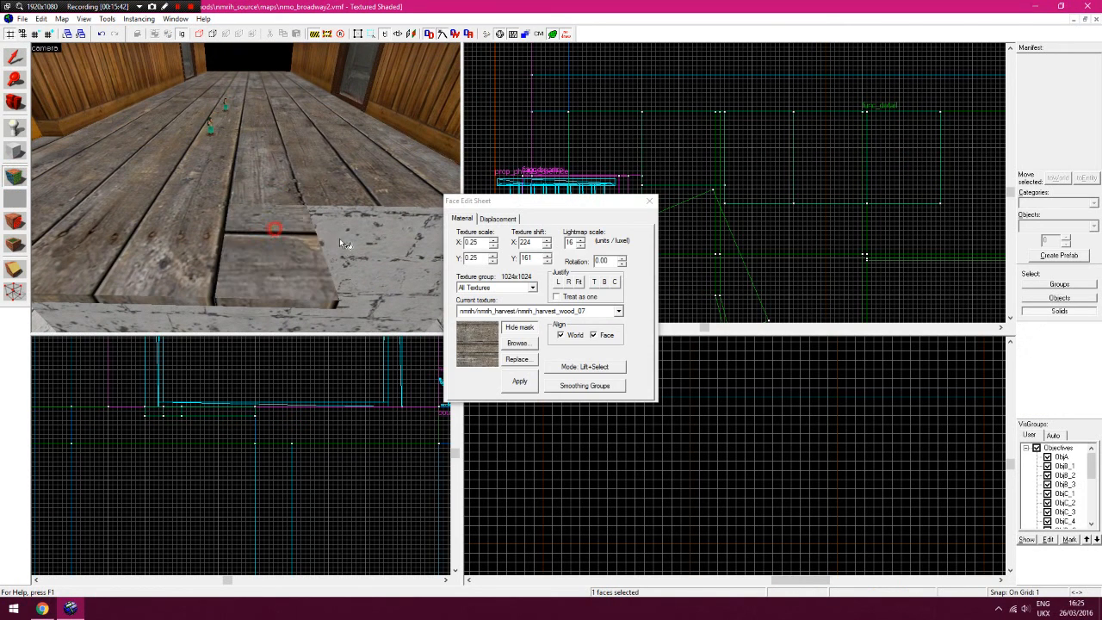
pyautogui.moveTo(614, 262); pyautogui.dragTo(596, 261)
pyautogui.write('90zz')
pyautogui.rightClick(278, 113)
pyautogui.press('z')
pyautogui.press('z')
pyautogui.rightClick(297, 67)
pyautogui.click(649, 201)
# Duplicate the fifth board and place the copy beside it at floor height as the sixth board
pyautogui.click(308, 104)
pyautogui.keyDown('shift'); pyautogui.moveTo(887, 175); pyautogui.dragTo(985, 175); pyautogui.keyUp('shift')
pyautogui.press('Right')
pyautogui.press('Right')
pyautogui.moveTo(704, 173); pyautogui.dragTo(680, 178)
pyautogui.moveTo(248, 420); pyautogui.dragTo(248, 415)
pyautogui.click(287, 426)
# Apply the wood texture at a rotation of 90 to the sixth board's top and underside
pyautogui.press('z')
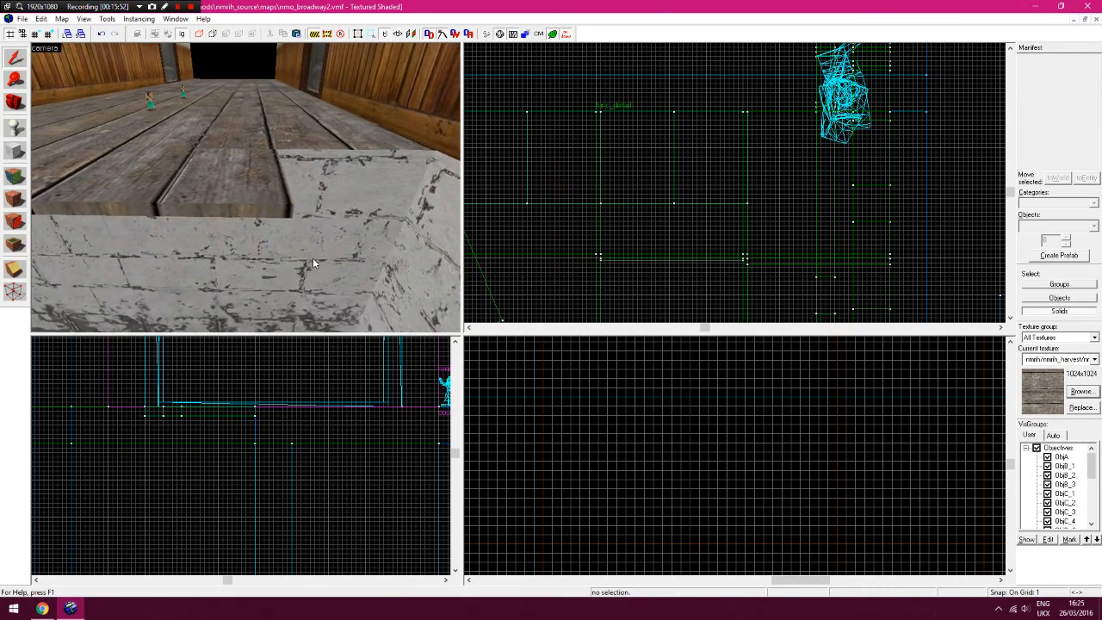
pyautogui.click(235, 251)
pyautogui.click(14, 176)
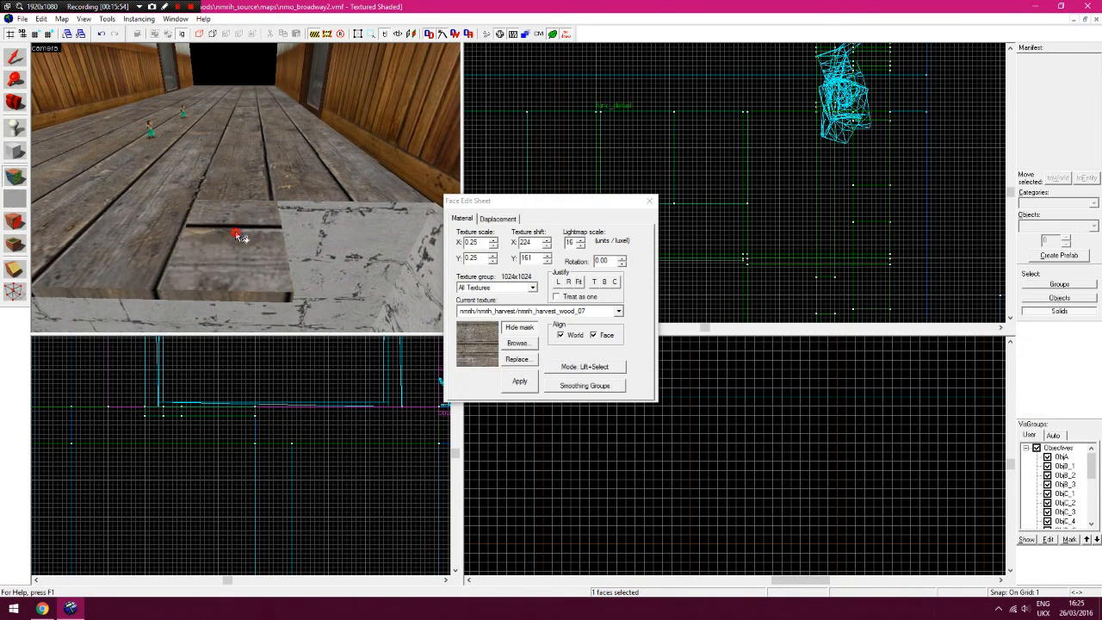
pyautogui.moveTo(612, 263); pyautogui.dragTo(591, 263)
pyautogui.write('90')
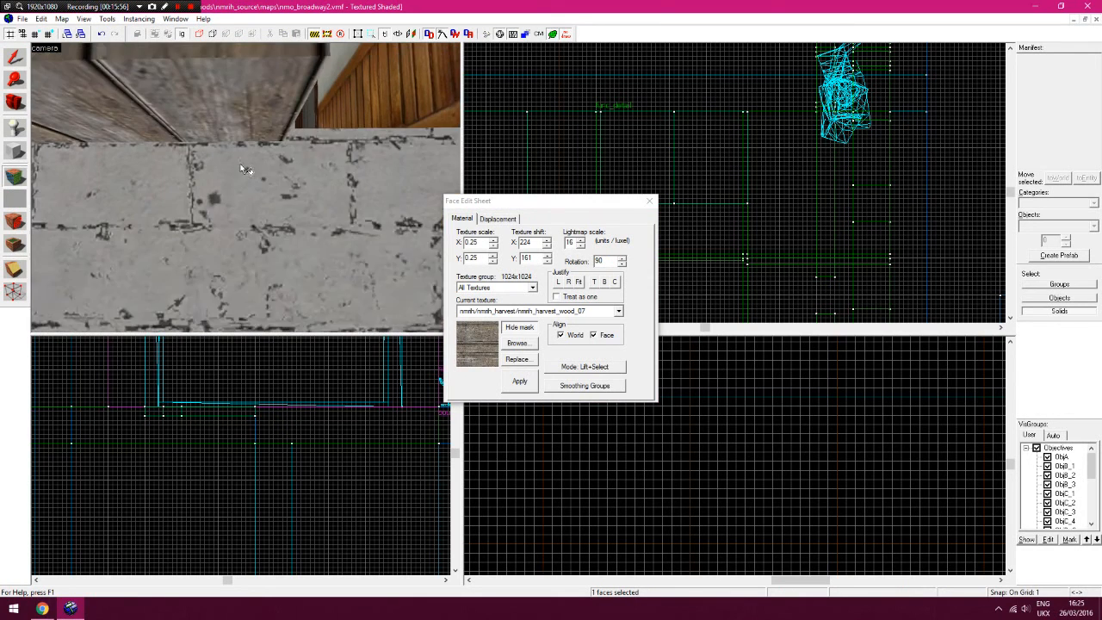
pyautogui.write('zz')
pyautogui.rightClick(242, 162)
pyautogui.click(649, 201)
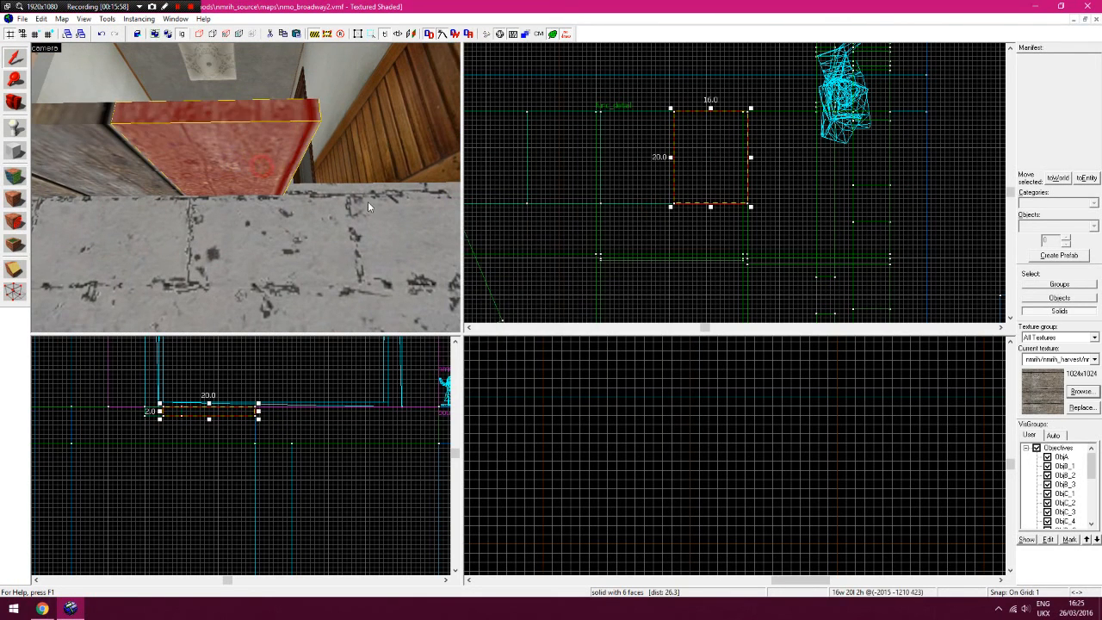
# Duplicate the sixth board and place the copy against its outer side, flush with the floor
pyautogui.moveTo(818, 142); pyautogui.dragTo(804, 143)
pyautogui.moveTo(241, 412); pyautogui.dragTo(241, 409)
pyautogui.moveTo(793, 177); pyautogui.dragTo(801, 192)
pyautogui.press('z')
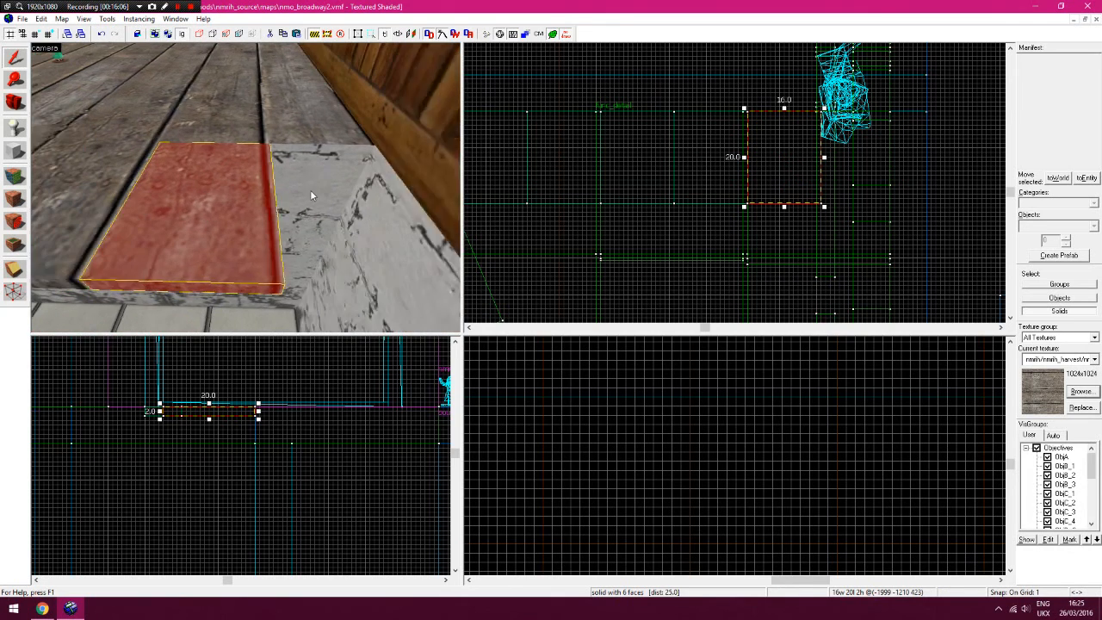
# Apply the floor wood texture at a rotation of 90 to the seventh board's top and underside
pyautogui.press('z')
pyautogui.click(919, 172)
pyautogui.click(14, 175)
pyautogui.click(247, 186)
pyautogui.doubleClick(607, 263)
pyautogui.write('90zz')
pyautogui.rightClick(239, 123)
pyautogui.click(238, 138)
pyautogui.rightClick(334, 160)
# Undo the last texture application and close the face editing sheet
pyautogui.click(40, 19)
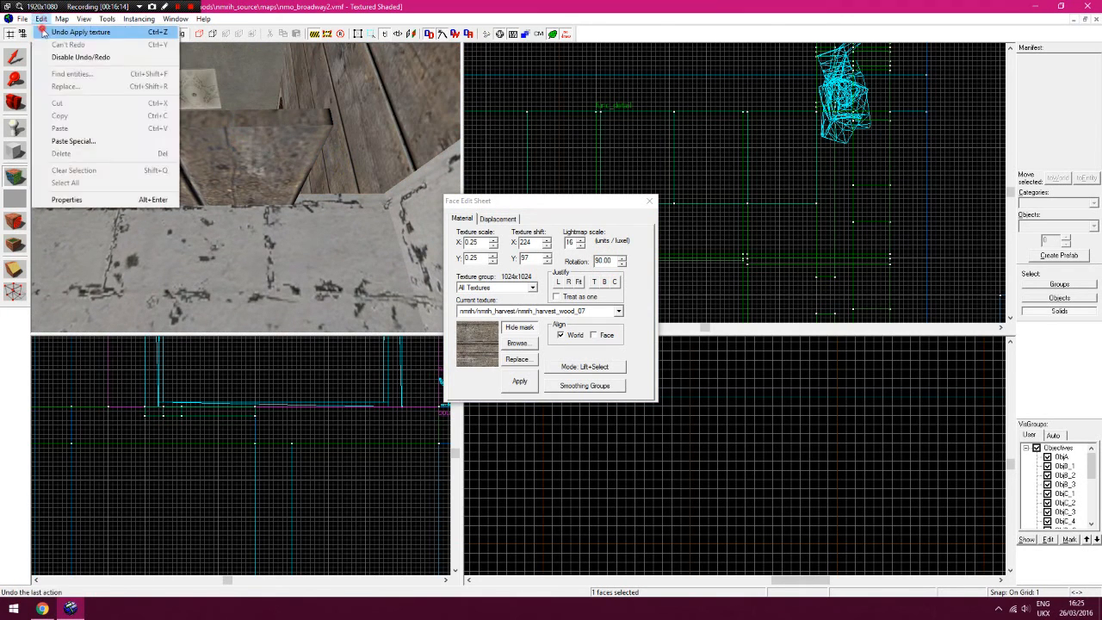
pyautogui.click(69, 32)
pyautogui.click(283, 154)
pyautogui.click(650, 205)
# Duplicate the seventh board and place the copy against the wall, flush with the floor, as the eighth board
pyautogui.click(264, 182)
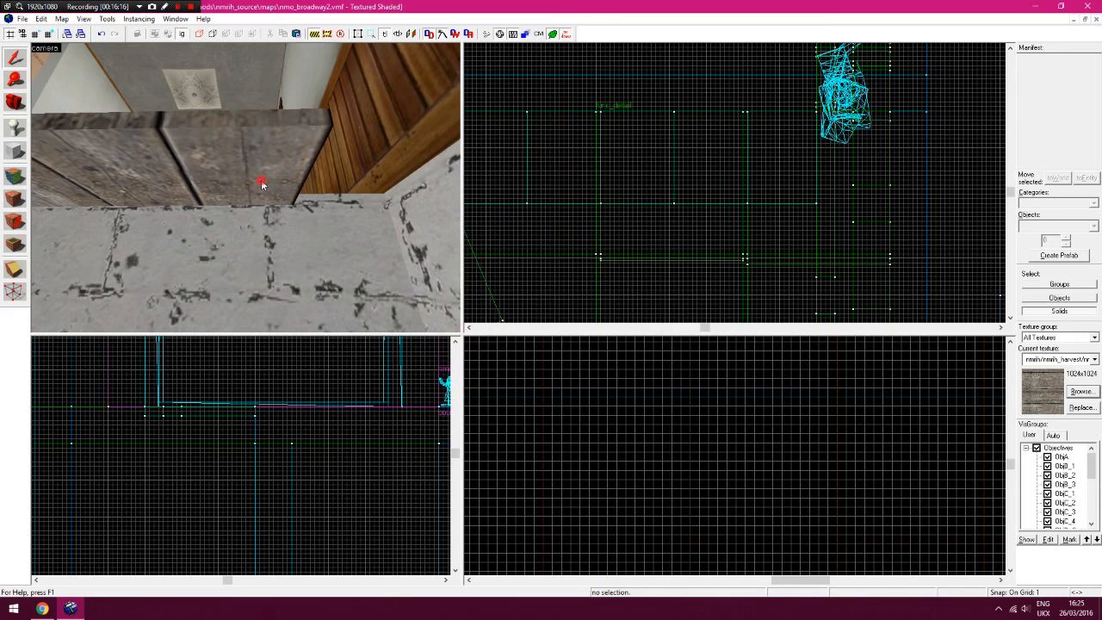
pyautogui.hotkey('shift', 'Right')
pyautogui.moveTo(847, 185); pyautogui.dragTo(814, 160)
pyautogui.moveTo(241, 415); pyautogui.dragTo(265, 418)
pyautogui.press('Escape')
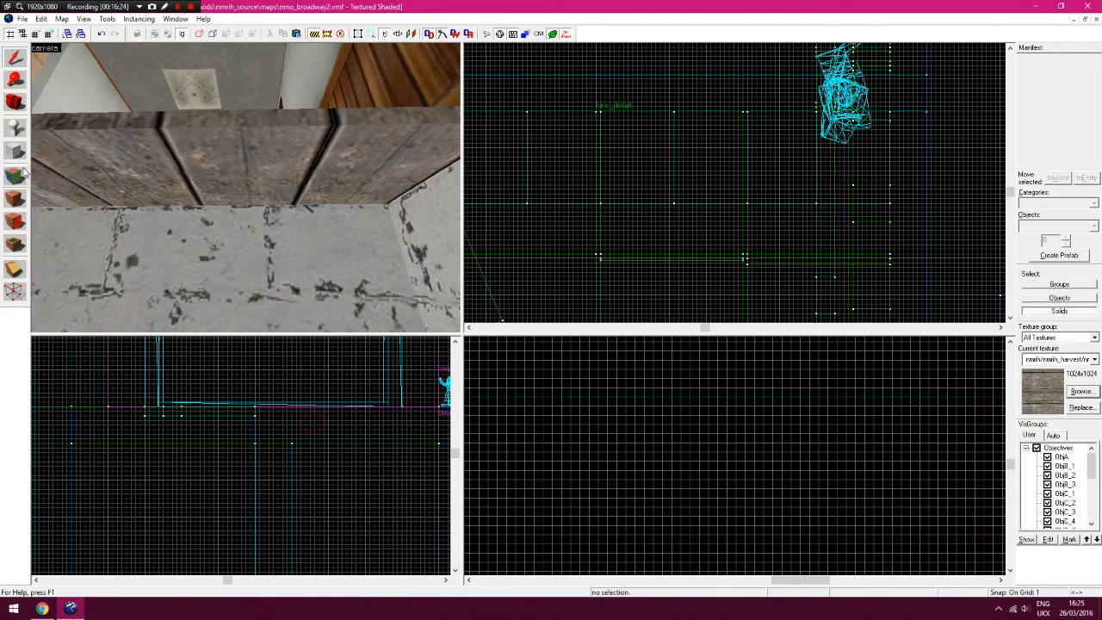
# Texture the eighth board's top and underside with the floor wood at a rotation of 90
pyautogui.hotkey('shift', 'a')
pyautogui.press('z')
pyautogui.click(263, 210)
pyautogui.doubleClick(600, 260)
pyautogui.write('90')
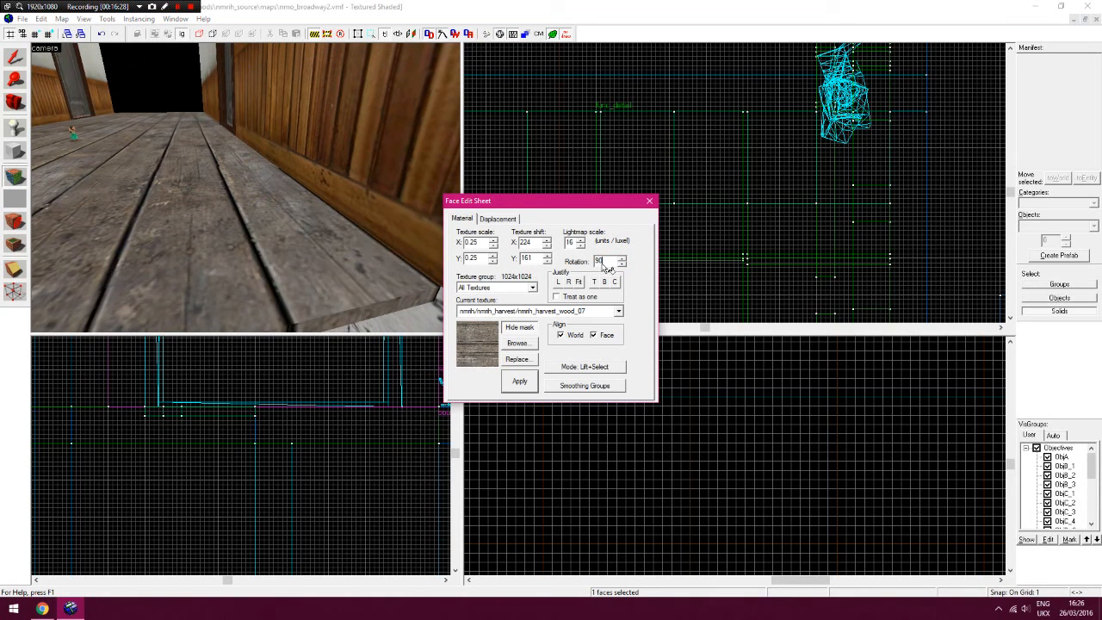
pyautogui.write('z')
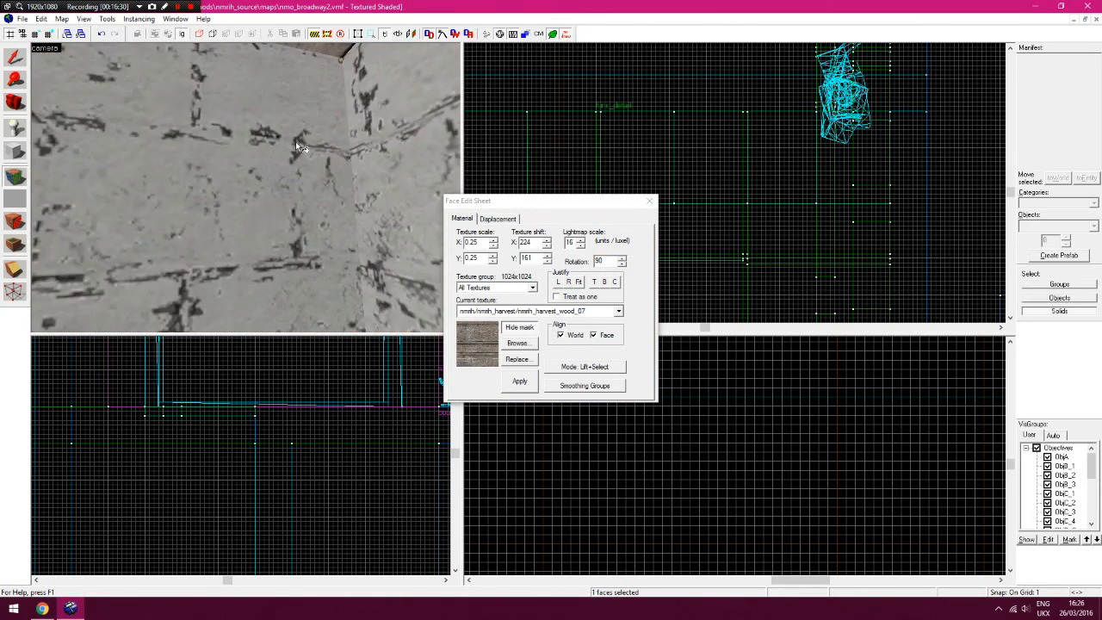
pyautogui.write('z')
pyautogui.rightClick(311, 136)
pyautogui.press('z')
pyautogui.press('s')
pyautogui.press('z')
pyautogui.click(650, 204)
# Select all eight overhanging floorboards along the edge of the opening
pyautogui.press('z')
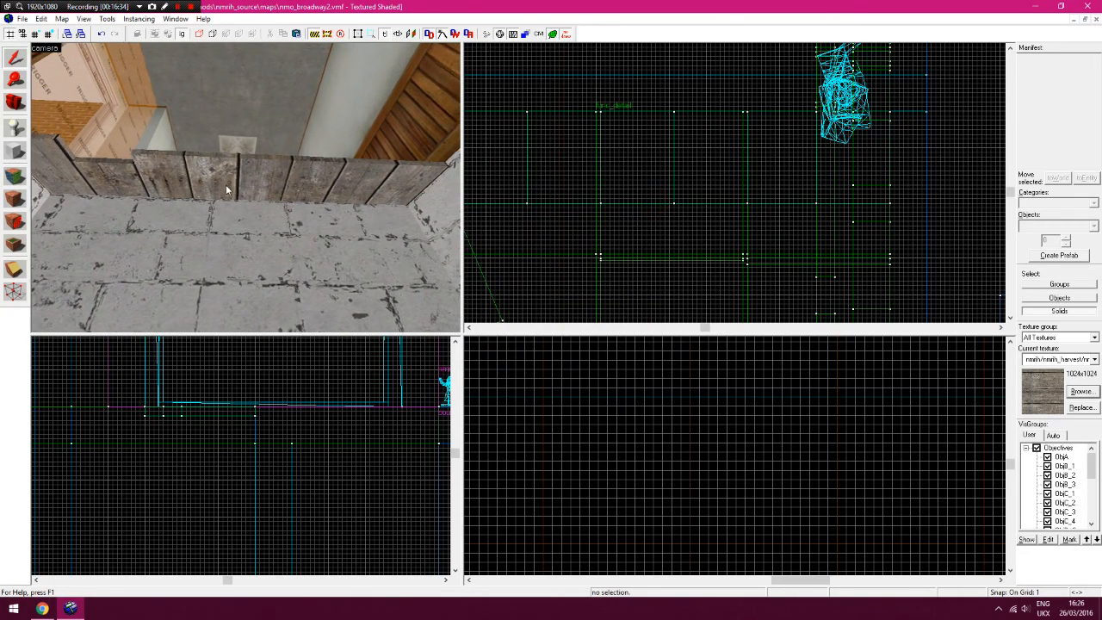
pyautogui.press('z')
pyautogui.click(69, 165)
pyautogui.keyDown('ctrl'); pyautogui.click(124, 175); pyautogui.keyUp('ctrl')
pyautogui.keyDown('ctrl'); pyautogui.moveTo(148, 180); pyautogui.dragTo(416, 190); pyautogui.keyUp('ctrl')
pyautogui.press('z')
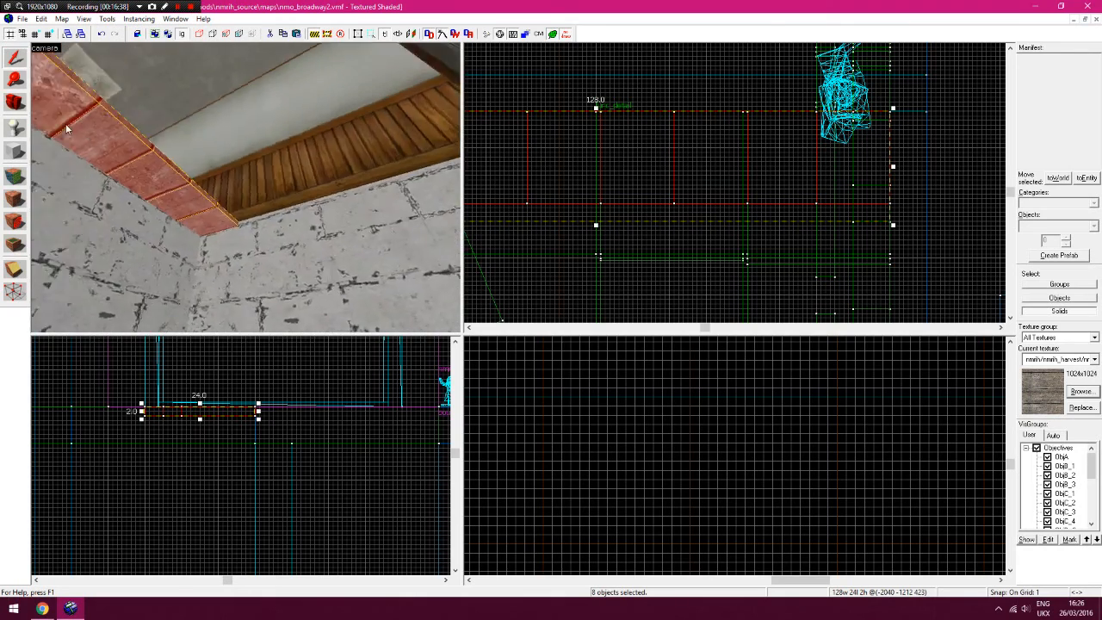
pyautogui.press('z')
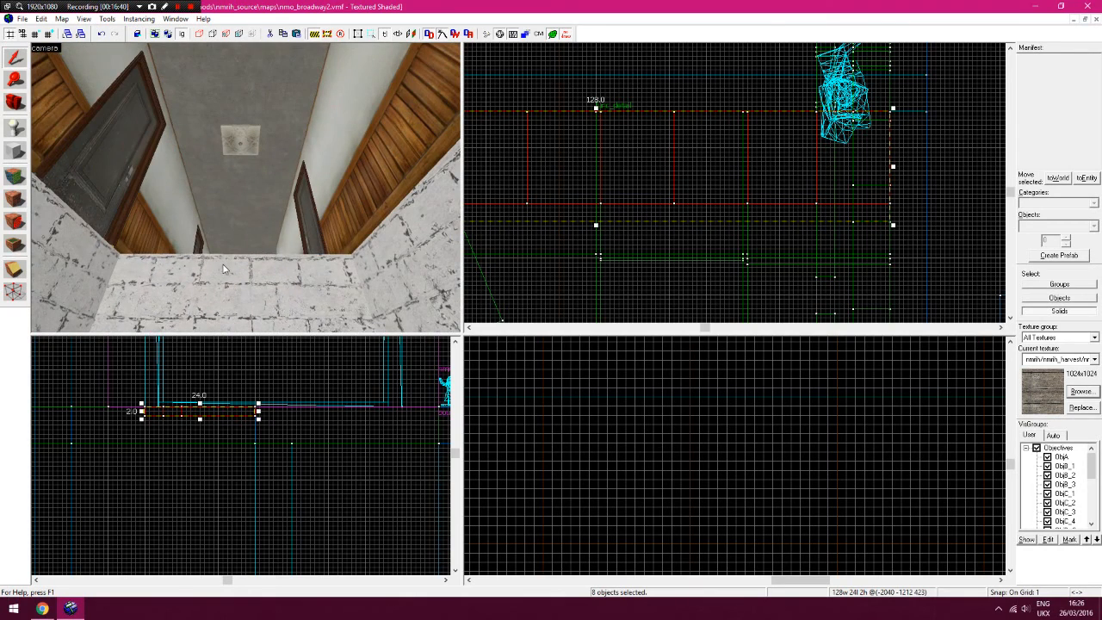
# Paste a copy of the eight floorboards and rotate it 180 degrees about Z
pyautogui.hotkey('ctrl', 'v')
pyautogui.hotkey('ctrl', 'm')
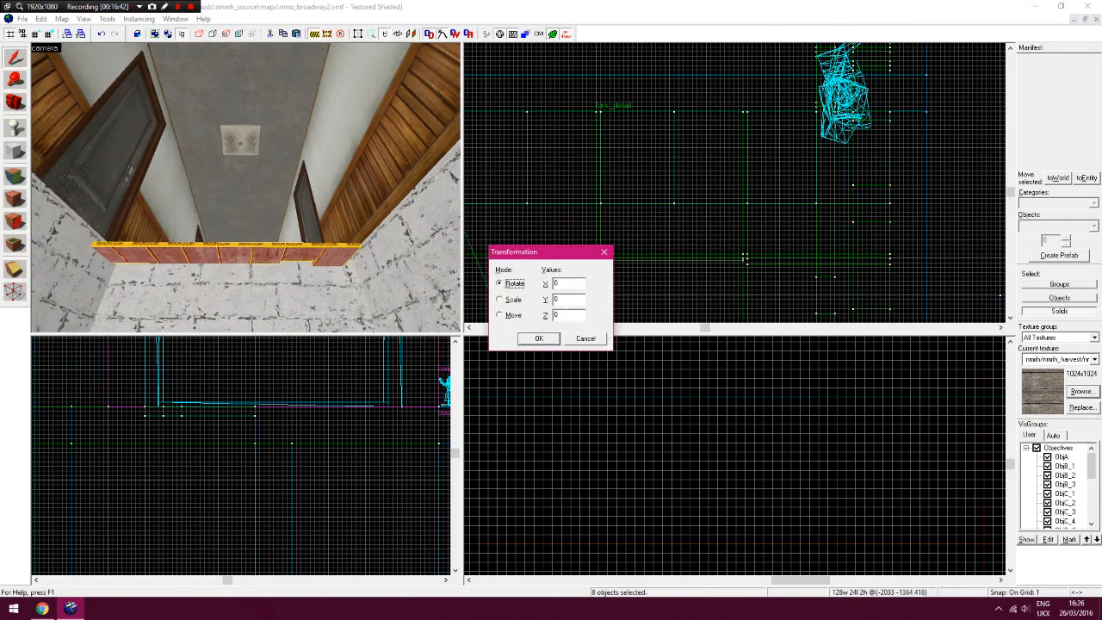
pyautogui.click(565, 314)
pyautogui.write('180')
pyautogui.press('Return')
# Raise the rotated row of boards on the opposite edge of the opening to floor height
pyautogui.press('Down')
pyautogui.press('Down')
pyautogui.press('Down')
pyautogui.press('Down')
pyautogui.press('Down')
pyautogui.press('Down')
pyautogui.press('Down')
pyautogui.press('Down')
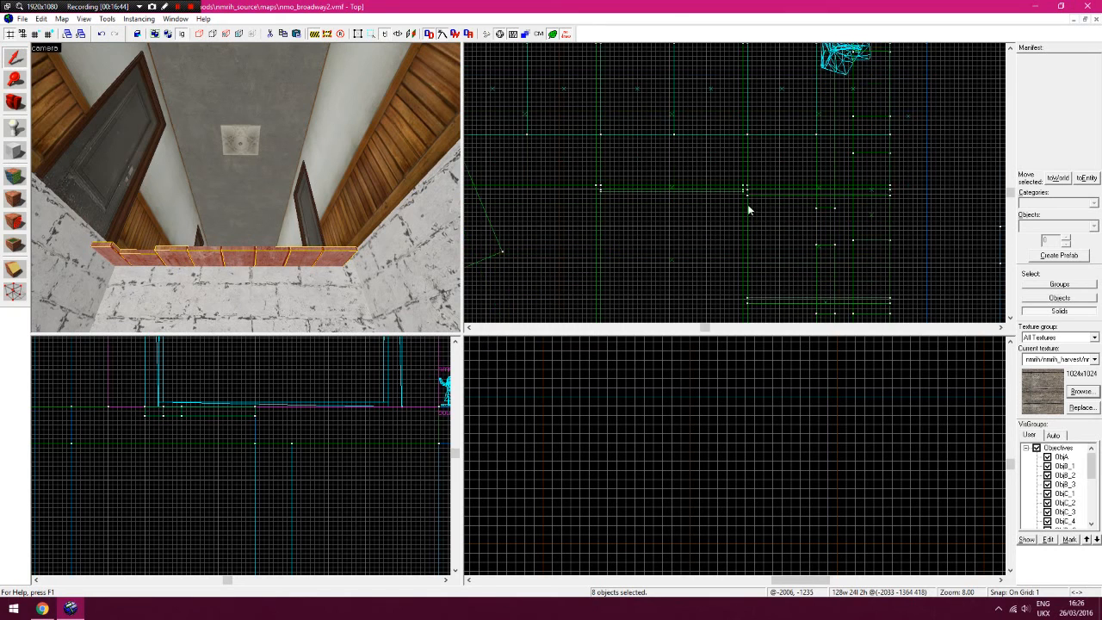
pyautogui.press('Down')
pyautogui.press('Down')
pyautogui.press('Down')
pyautogui.press('Down')
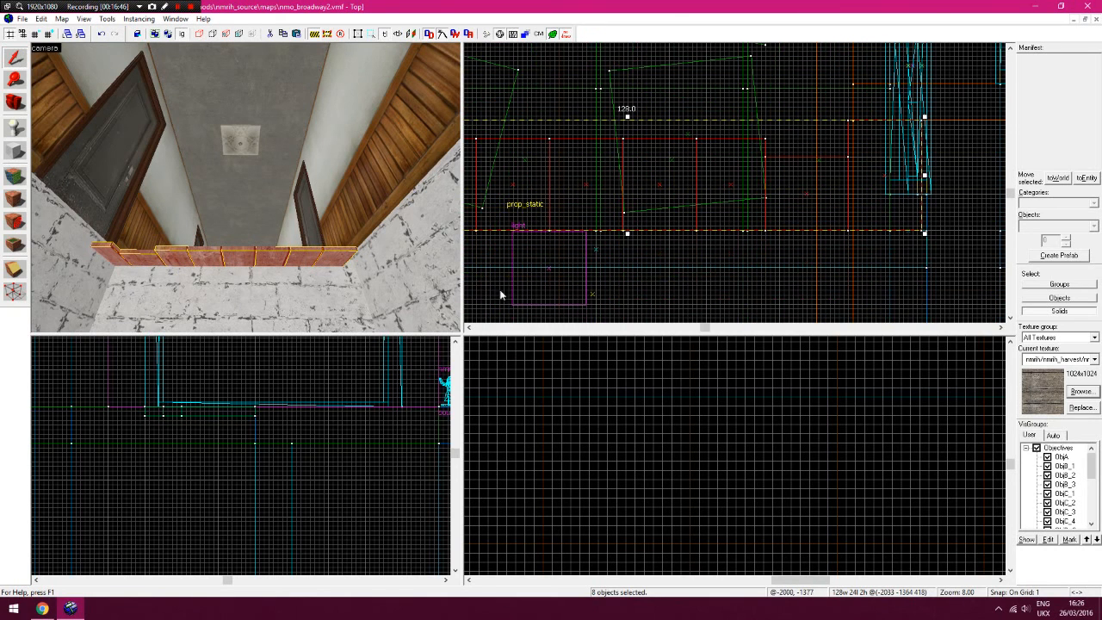
pyautogui.press('Left')
pyautogui.press('Left')
pyautogui.press('Left')
pyautogui.press('Left')
pyautogui.press('Left')
pyautogui.press('Left')
pyautogui.press('Left')
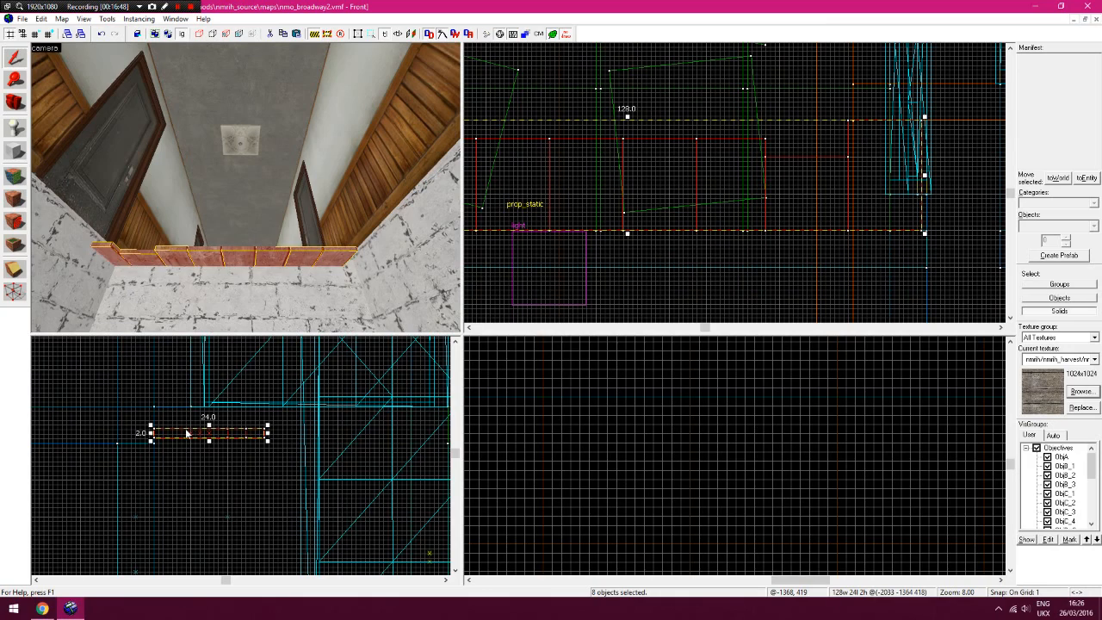
pyautogui.moveTo(187, 433); pyautogui.dragTo(187, 406)
pyautogui.scroll(-8, 232, 269)
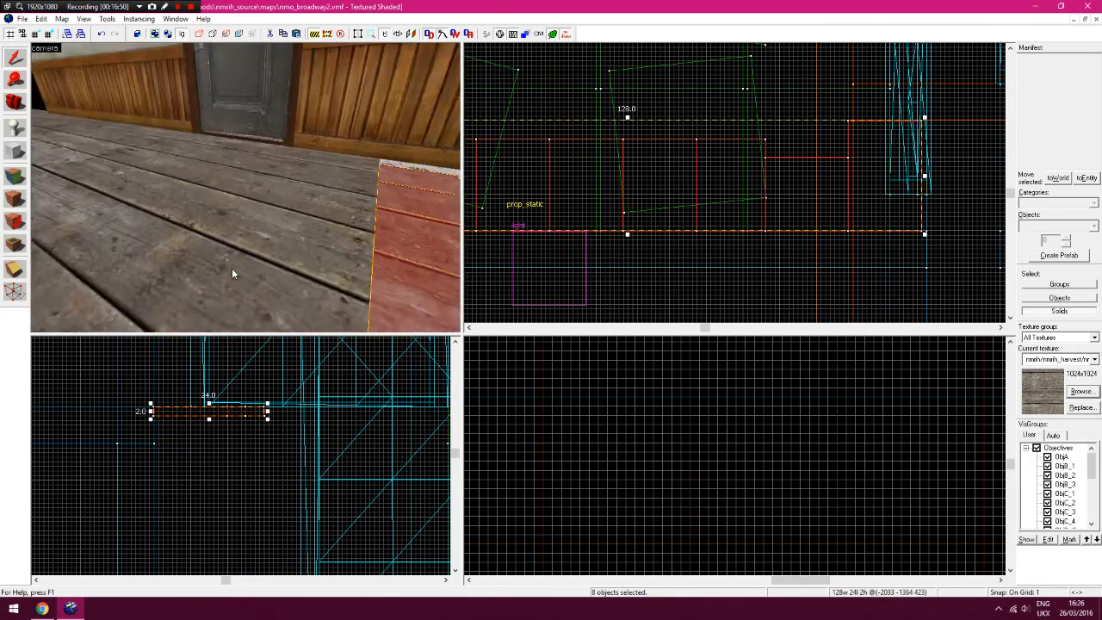
# Shift the rotated row sideways so it lines up with the corridor's side walls, and deselect it
pyautogui.moveTo(230, 269); pyautogui.dragTo(293, 284)
pyautogui.press('Left')
pyautogui.press('Left')
pyautogui.moveTo(629, 215); pyautogui.dragTo(598, 217)
pyautogui.click(602, 243)
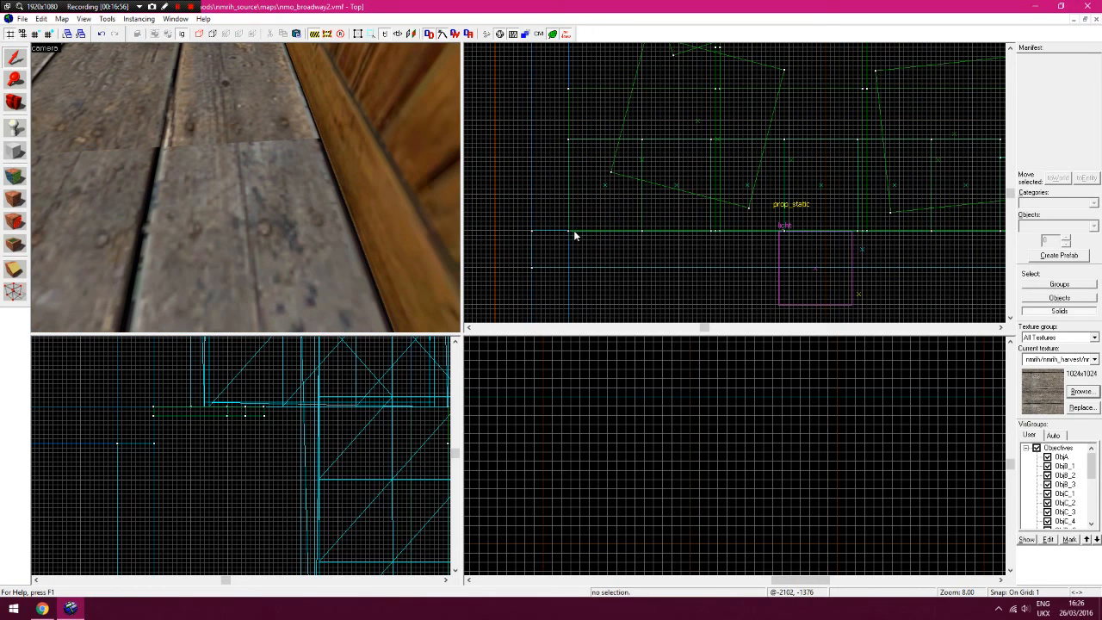
# Examine in the top view how the rotated row's outer corner lines up with the floor edge
pyautogui.click(15, 79)
pyautogui.click(568, 231)
pyautogui.click(568, 231)
pyautogui.click(568, 231)
pyautogui.click(569, 231)
pyautogui.rightClick(568, 233)
pyautogui.rightClick(566, 228)
pyautogui.rightClick(575, 232)
pyautogui.rightClick(581, 233)
pyautogui.click(582, 233)
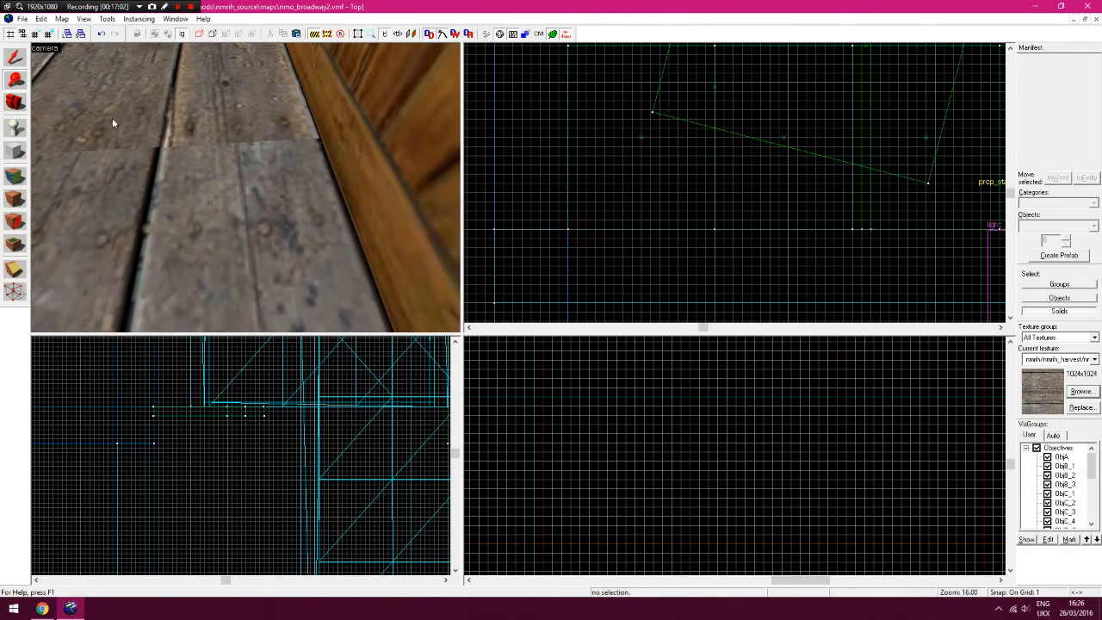
# Select the eight rotated floorboards and snap them to the grid individually
pyautogui.scroll(-6, 228, 142)
pyautogui.press('z')
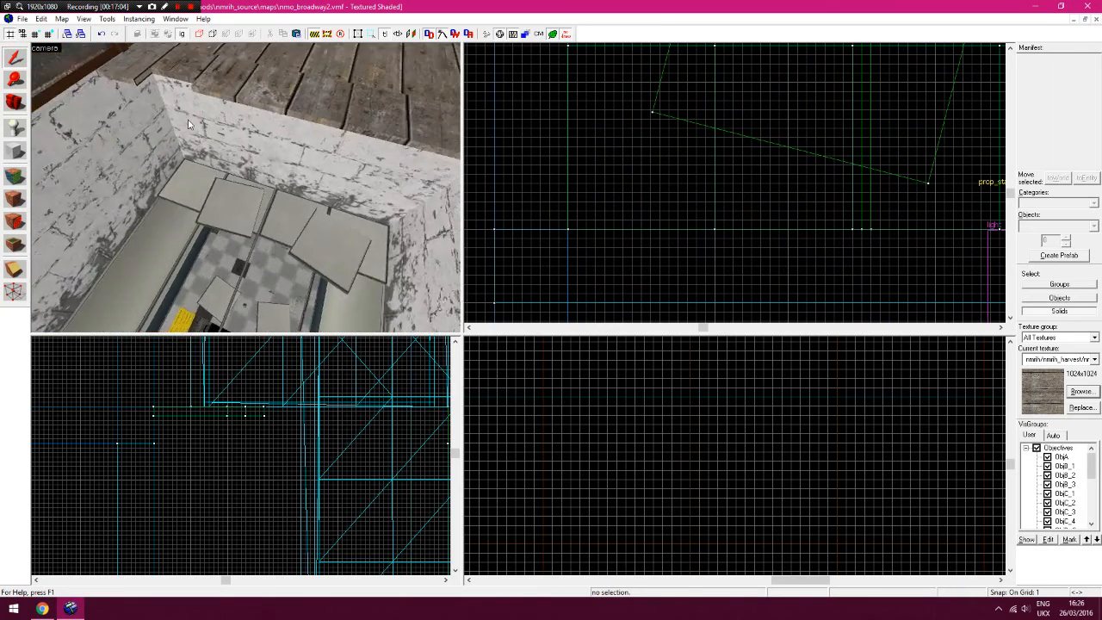
pyautogui.press('z')
pyautogui.click(82, 144)
pyautogui.keyDown('ctrl'); pyautogui.click(108, 147); pyautogui.keyUp('ctrl')
pyautogui.keyDown('ctrl'); pyautogui.click(158, 149); pyautogui.keyUp('ctrl')
pyautogui.keyDown('ctrl'); pyautogui.click(316, 156); pyautogui.keyUp('ctrl')
pyautogui.keyDown('ctrl'); pyautogui.click(368, 156); pyautogui.keyUp('ctrl')
pyautogui.keyDown('ctrl'); pyautogui.click(420, 159); pyautogui.keyUp('ctrl')
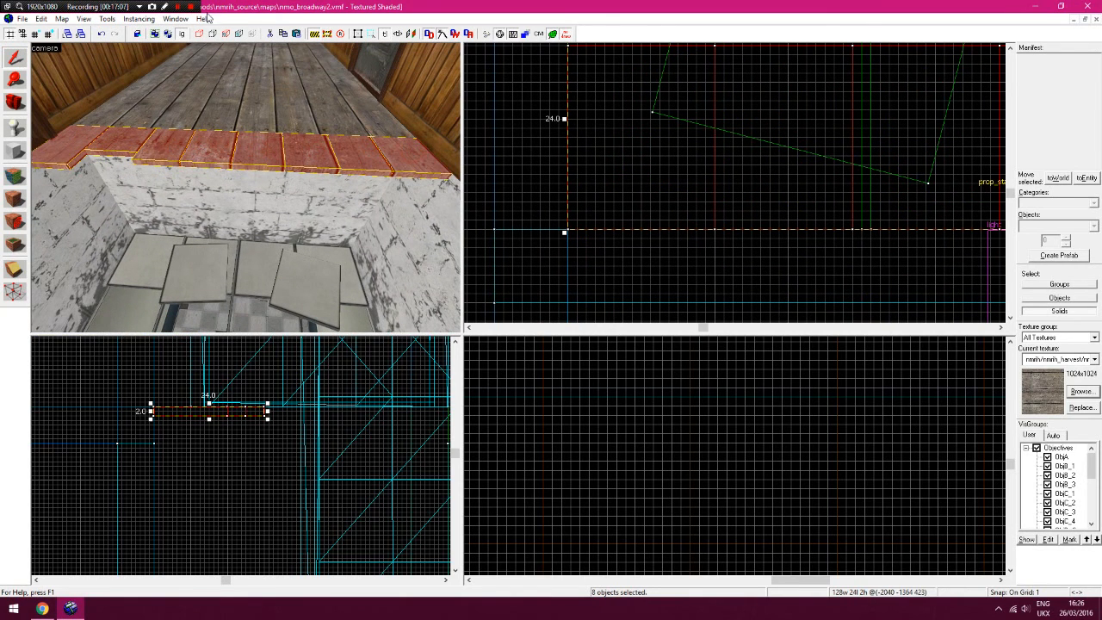
pyautogui.click(107, 18)
pyautogui.click(164, 205)
pyautogui.click(629, 248)
# Set the wood texture's rotation to 90 on the top of the outermost rotated board
pyautogui.click(14, 79)
pyautogui.click(677, 183)
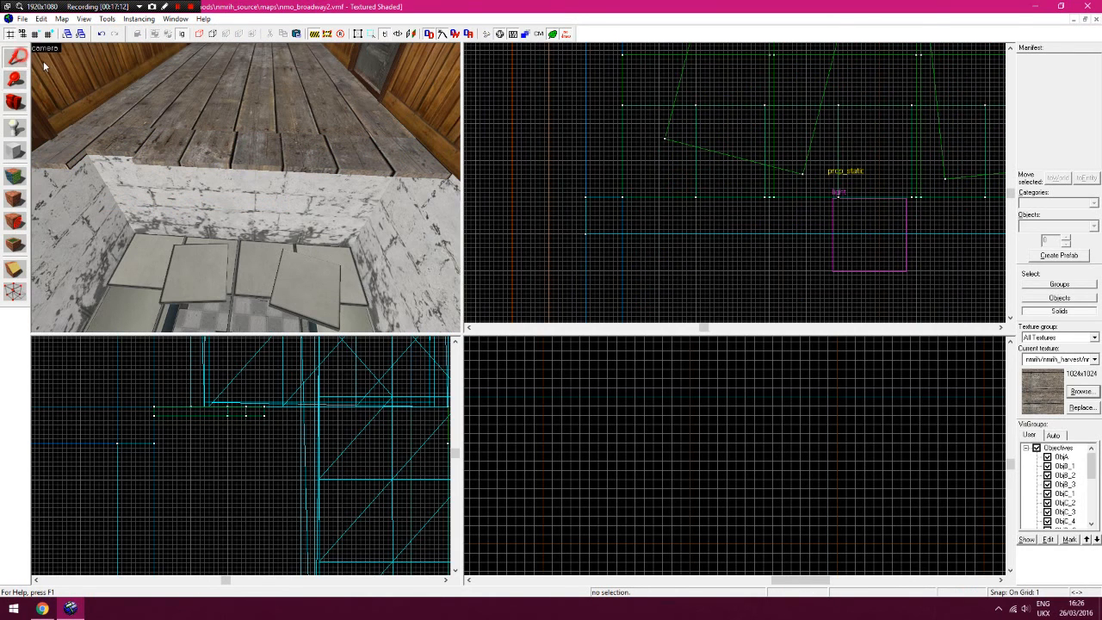
pyautogui.press('z')
pyautogui.press('w')
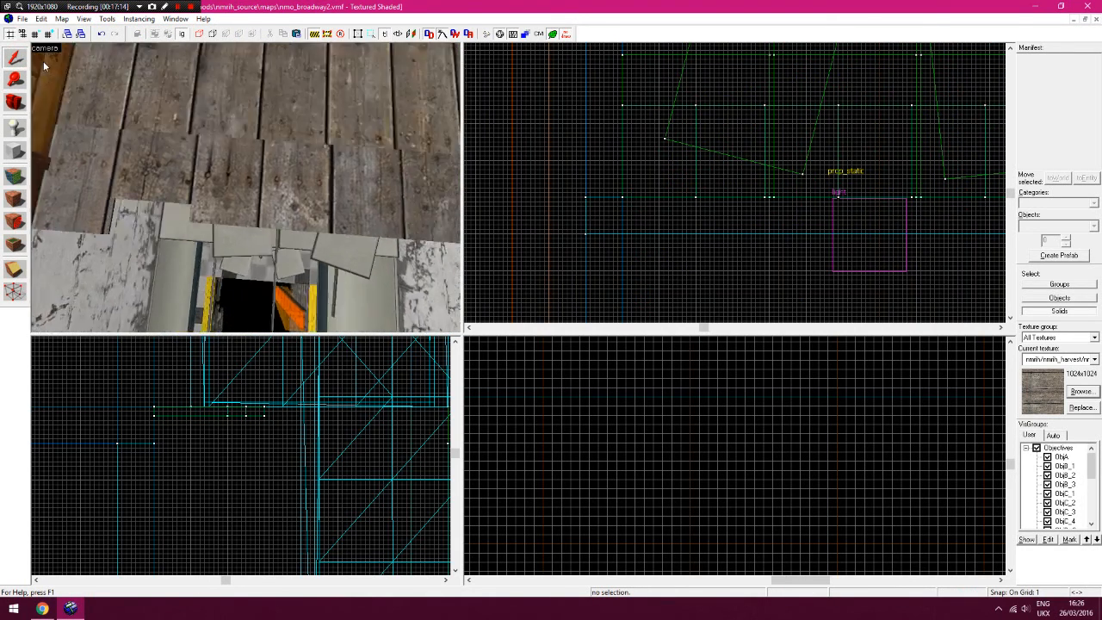
pyautogui.hotkey('shift', 'a')
pyautogui.click(140, 195)
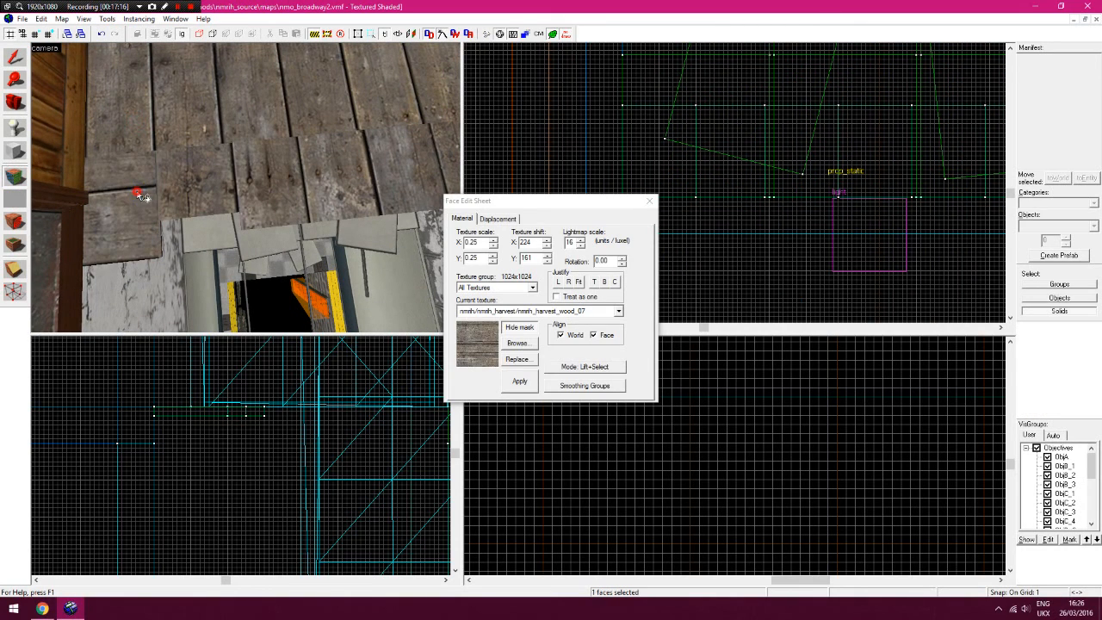
pyautogui.doubleClick(603, 261)
pyautogui.write('90')
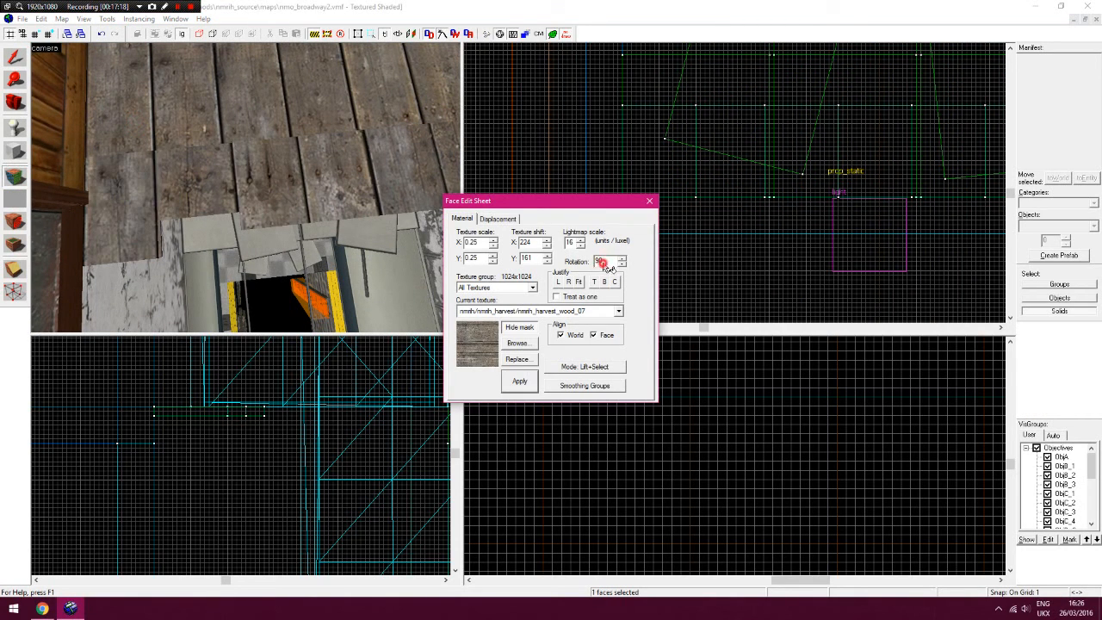
pyautogui.press('Return')
# Apply the floor wood texture at a rotation of 270 to the tops of the rotated boards
pyautogui.rightClick(182, 175)
pyautogui.rightClick(266, 183)
pyautogui.press('d')
pyautogui.rightClick(240, 178)
pyautogui.rightClick(306, 175)
pyautogui.press('z')
pyautogui.press('z')
pyautogui.rightClick(303, 175)
pyautogui.rightClick(395, 132)
pyautogui.press('z')
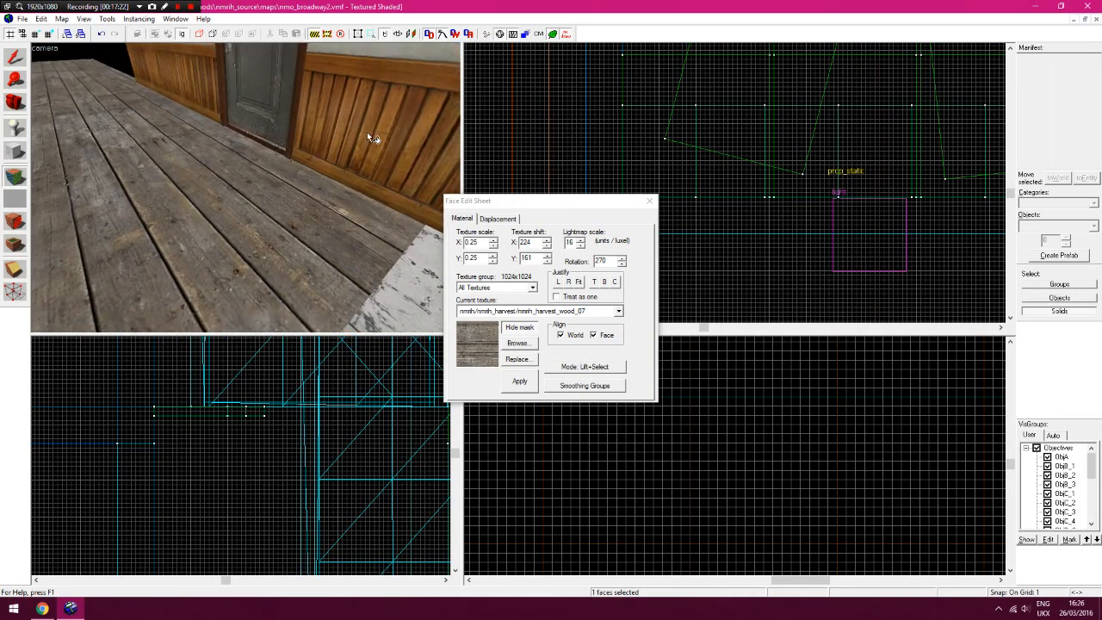
# Apply the same wood texture across the undersides of the rotated boards and close the face editing sheet
pyautogui.press('z')
pyautogui.rightClick(398, 128)
pyautogui.rightClick(346, 120)
pyautogui.rightClick(310, 115)
pyautogui.rightClick(258, 109)
pyautogui.rightClick(183, 104)
pyautogui.rightClick(130, 99)
pyautogui.press('z')
pyautogui.press('z')
pyautogui.rightClick(172, 123)
pyautogui.rightClick(116, 121)
pyautogui.click(652, 202)
# Narrow the second and third rotated boards from one side, leaving thin gaps beside their neighbours
pyautogui.press('z')
pyautogui.press('z')
pyautogui.click(208, 206)
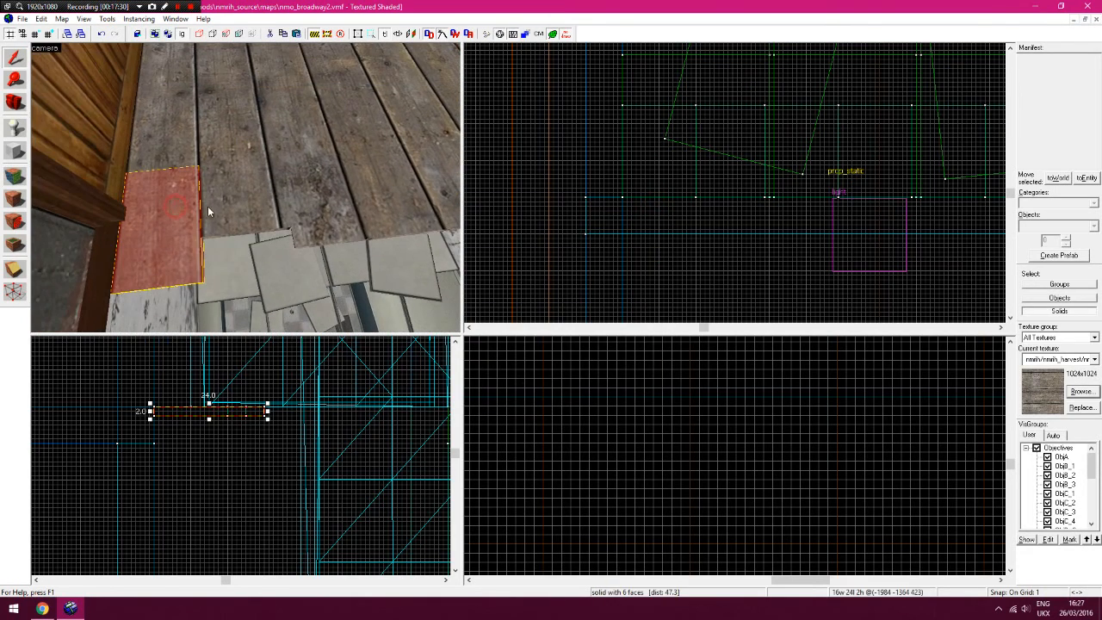
pyautogui.hotkey('ctrl', 'e')
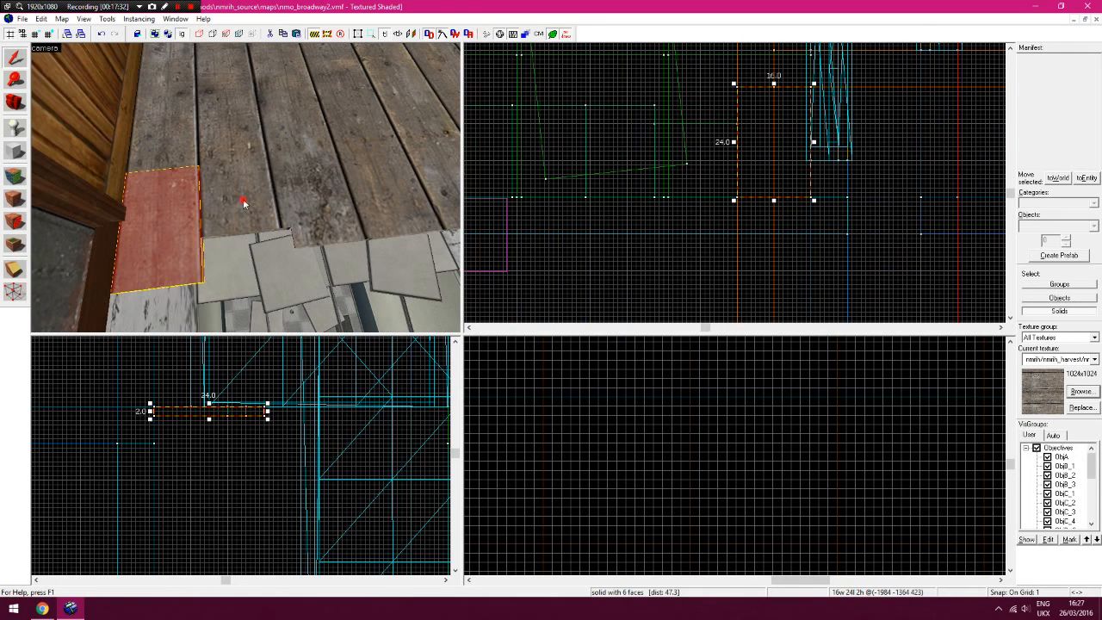
pyautogui.click(737, 153)
pyautogui.moveTo(652, 162); pyautogui.dragTo(665, 154)
pyautogui.click(331, 197)
pyautogui.moveTo(584, 154); pyautogui.dragTo(594, 154)
# Narrow the fourth rotated board to a width of 15 units
pyautogui.click(380, 197)
pyautogui.press('d')
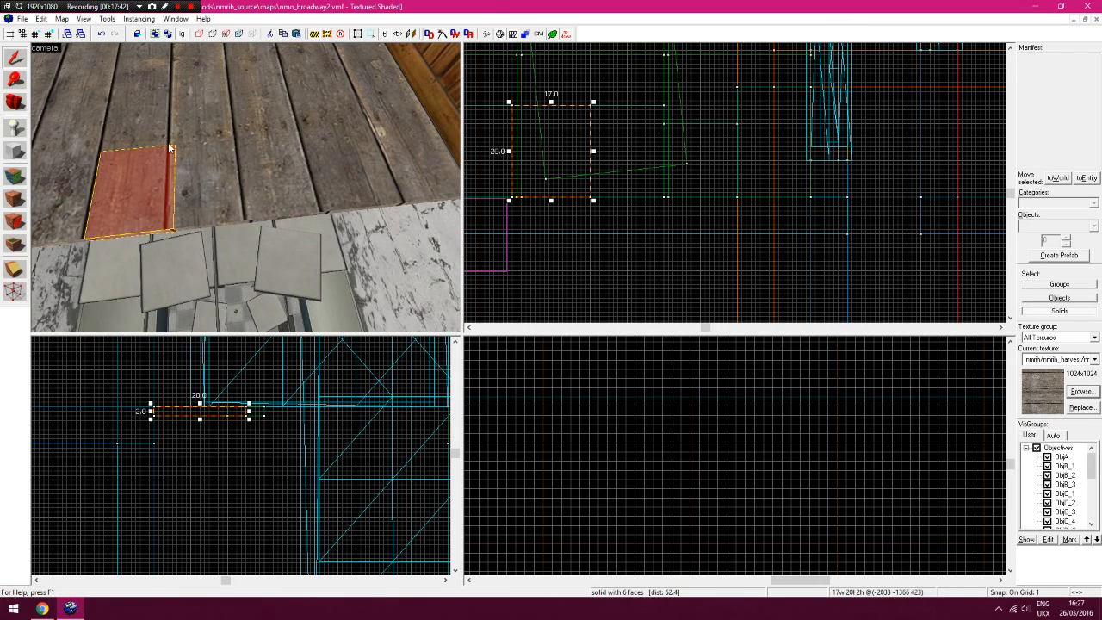
pyautogui.moveTo(509, 154); pyautogui.dragTo(522, 154)
pyautogui.click(231, 177)
pyautogui.click(166, 166)
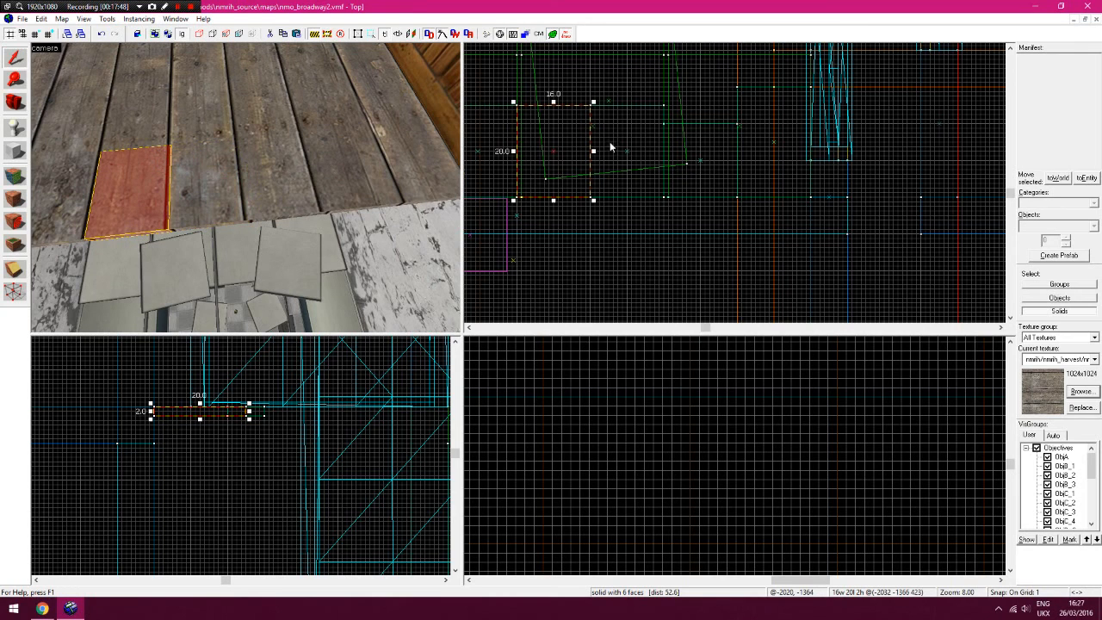
pyautogui.moveTo(514, 153); pyautogui.dragTo(518, 154)
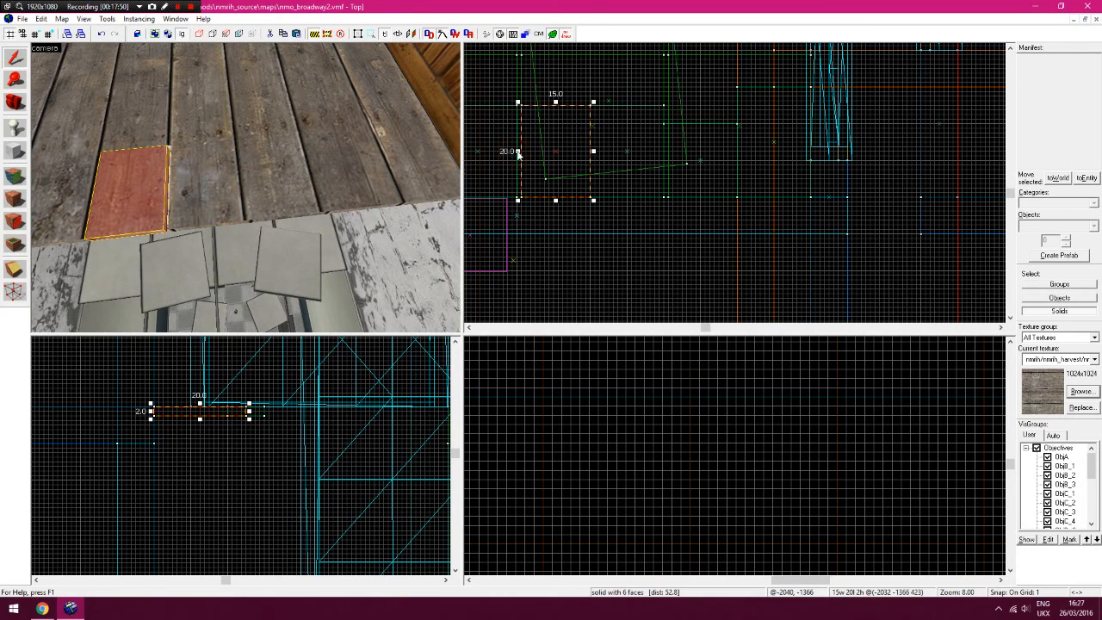
# Narrow the fifth and sixth rotated boards from the same side to open thin gaps between the boards
pyautogui.click(214, 175)
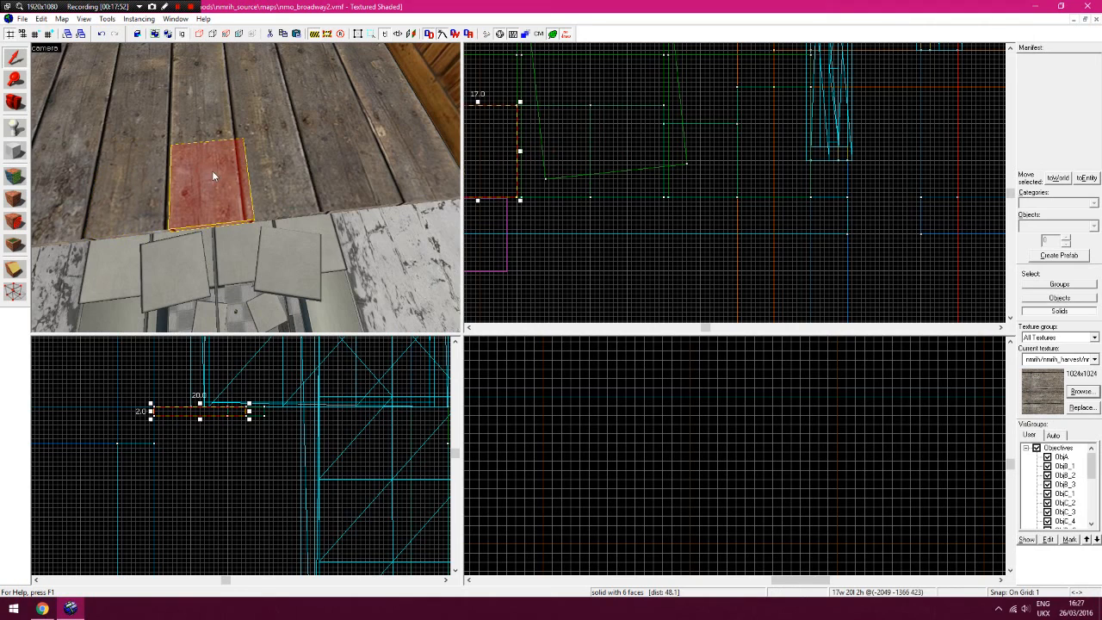
pyautogui.press('Left')
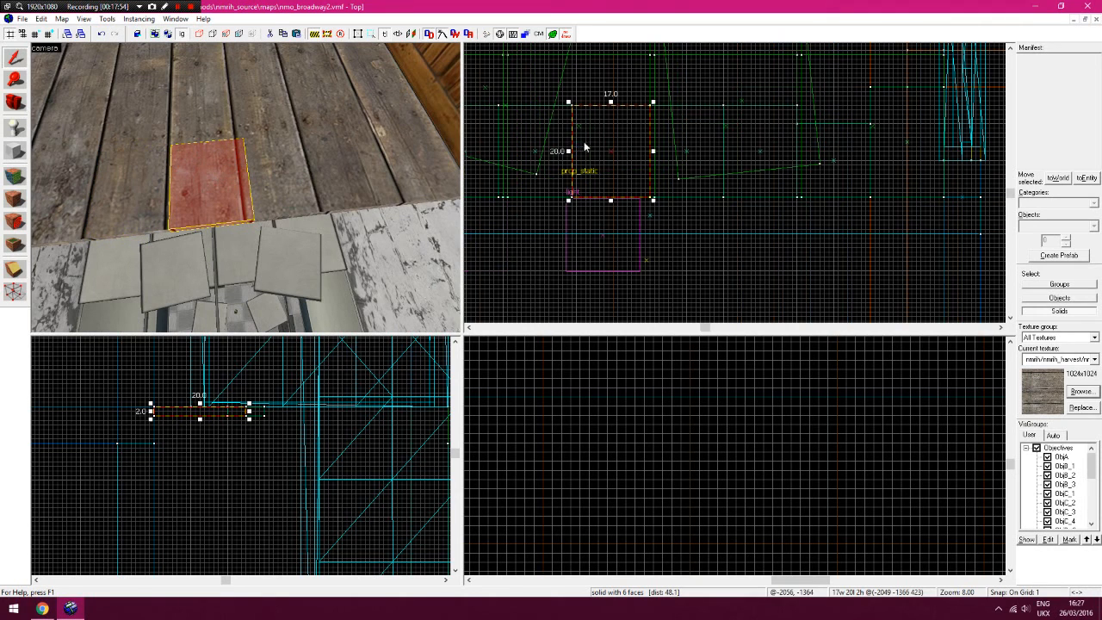
pyautogui.moveTo(568, 153); pyautogui.dragTo(583, 156)
pyautogui.click(298, 169)
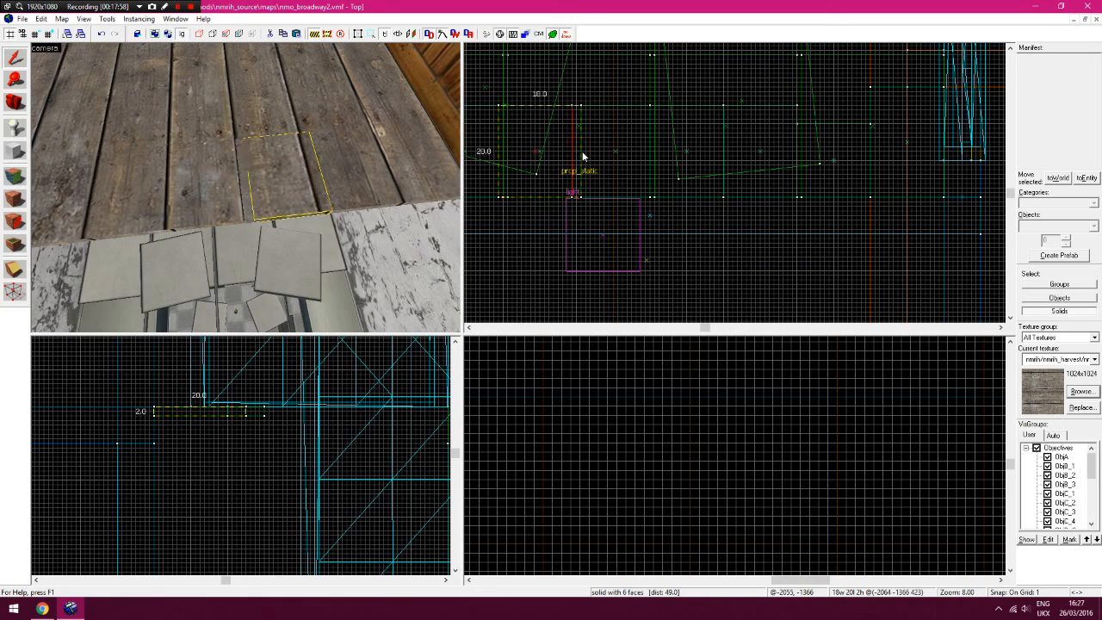
pyautogui.moveTo(497, 154); pyautogui.dragTo(513, 154)
# Check the widths and spacing of the seventh and eighth rotated boards
pyautogui.click(372, 161)
pyautogui.press('z')
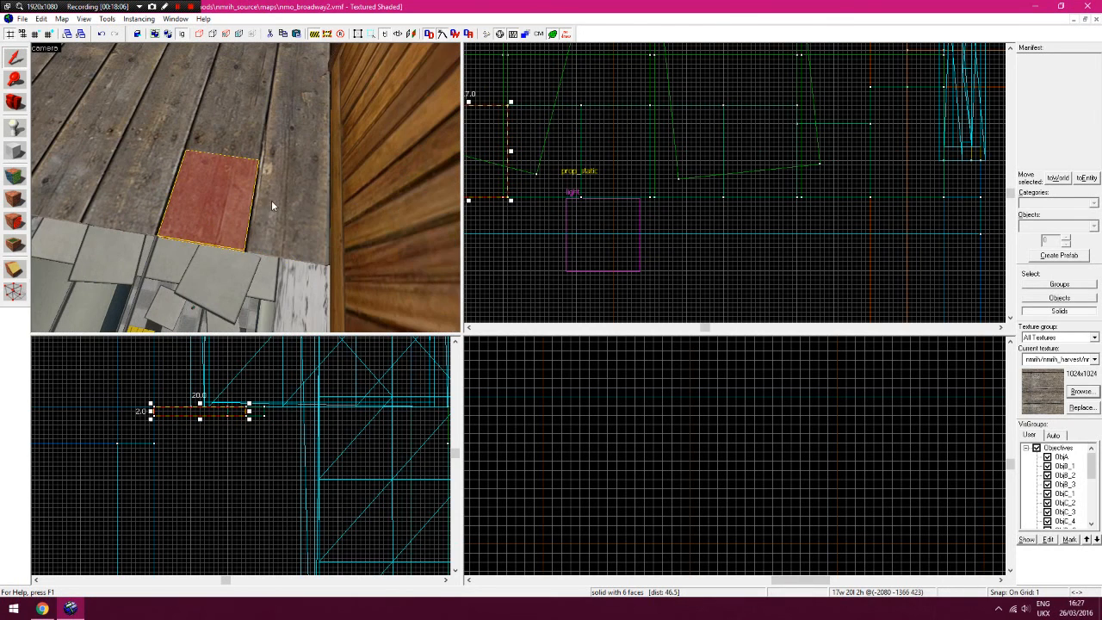
pyautogui.press('Left')
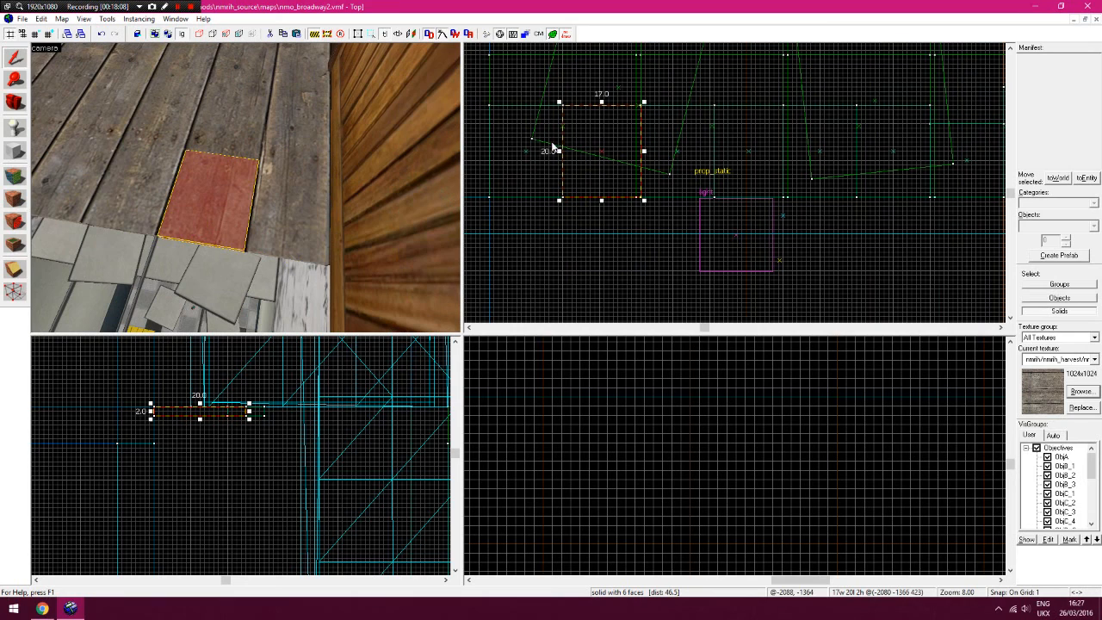
pyautogui.click(307, 199)
# Inspect the board row and the wood texture settings of the board beside the wall
pyautogui.press('z')
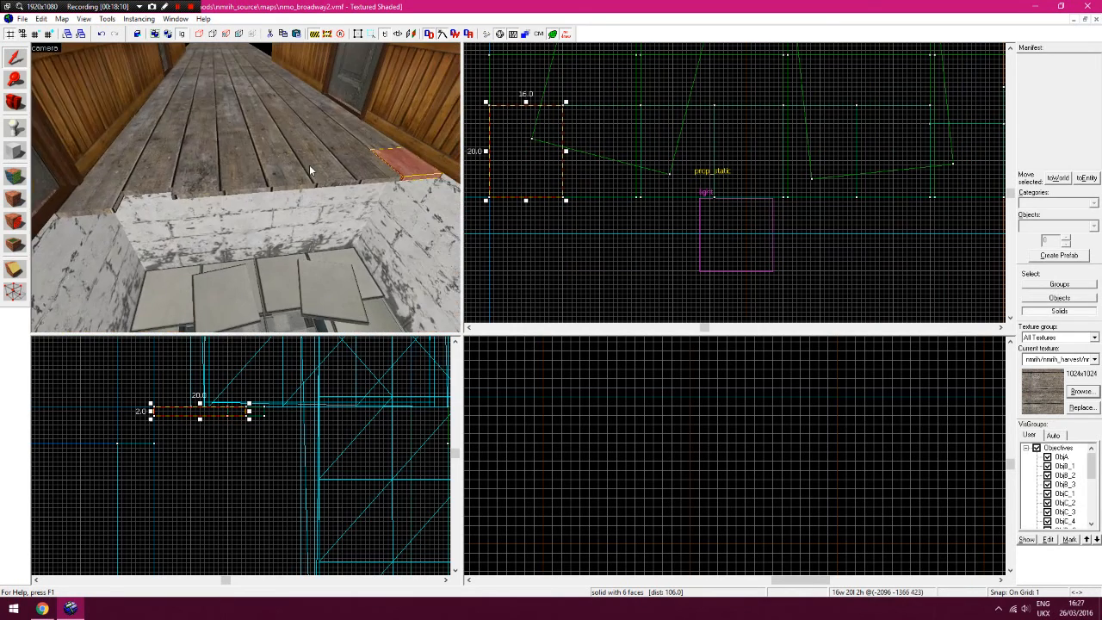
pyautogui.hotkey('shift', 'a')
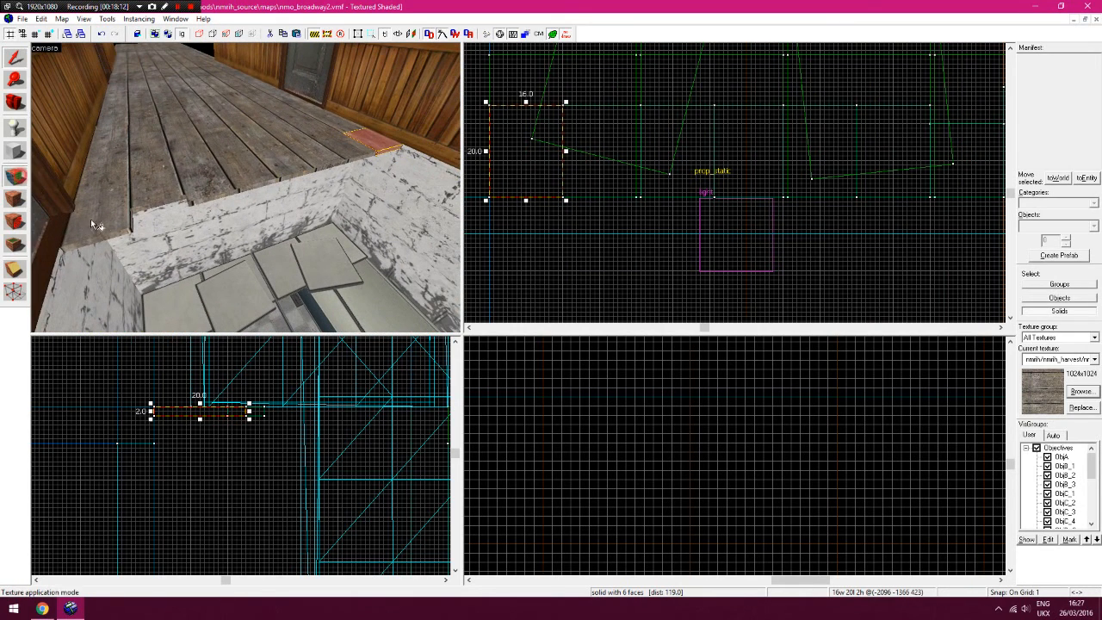
pyautogui.click(92, 218)
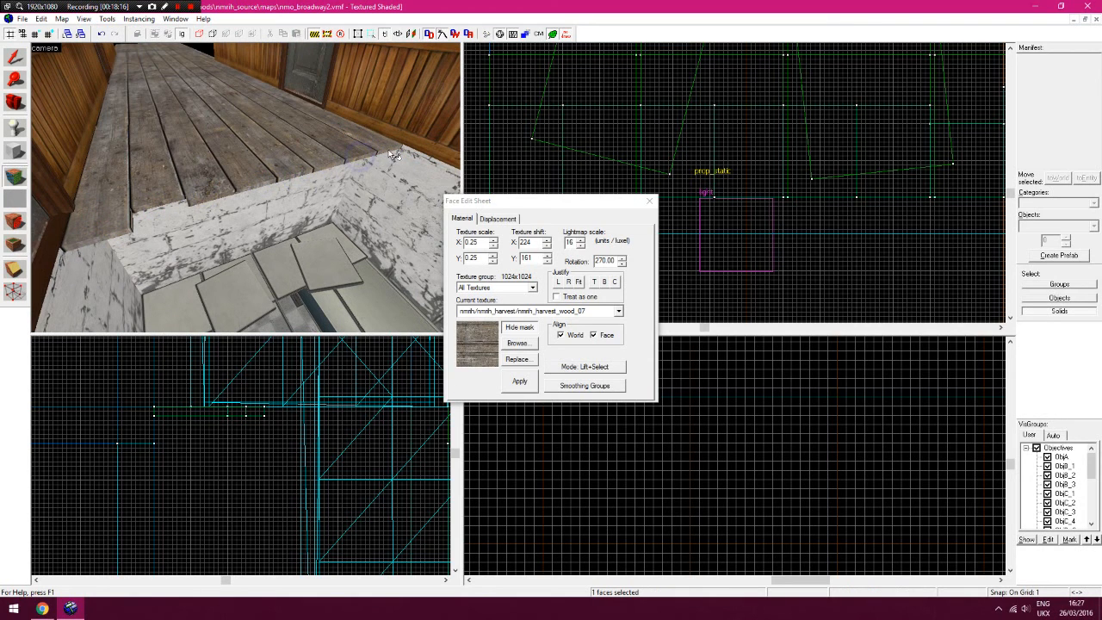
pyautogui.hotkey('shift', 's')
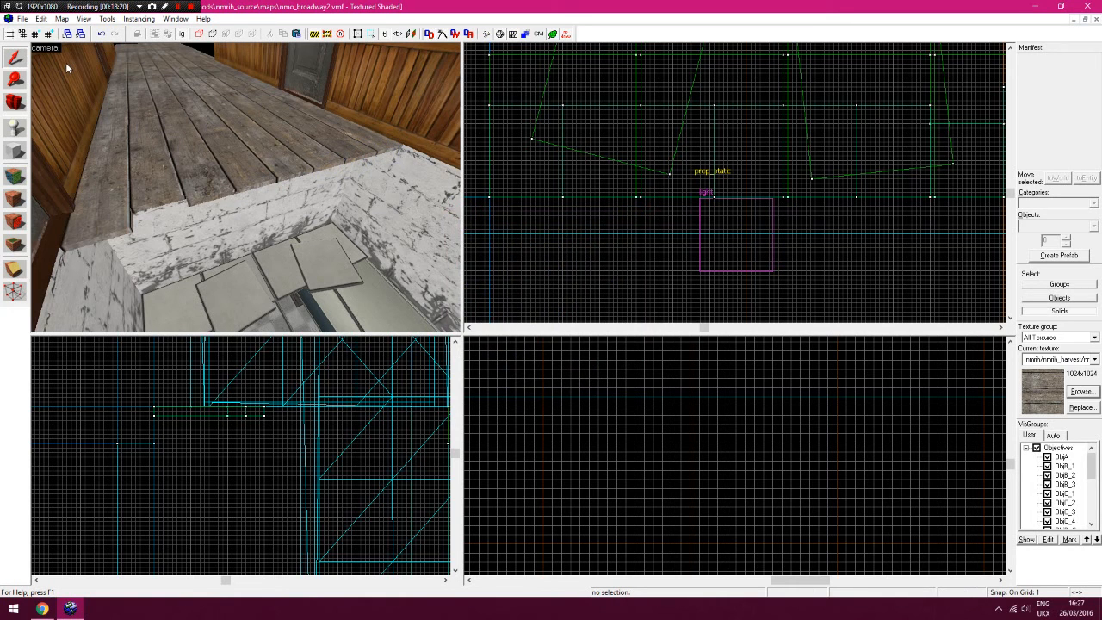
pyautogui.press('z')
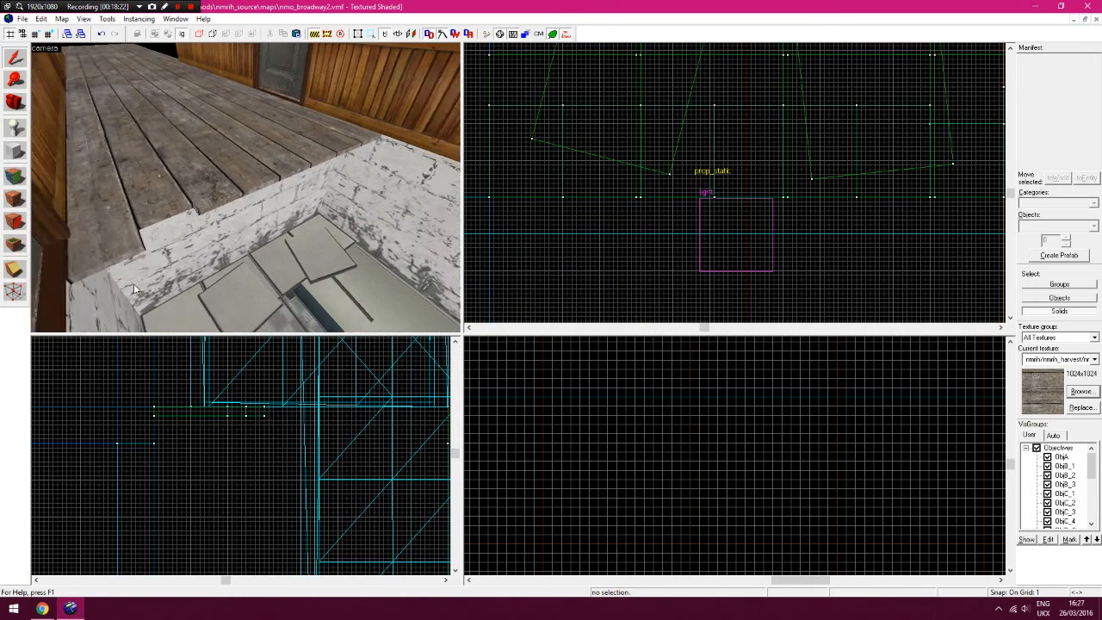
# Stretch the end board beside the door-side wall over the opening to a length of 32 units
pyautogui.click(137, 213)
pyautogui.click(15, 80)
pyautogui.rightClick(689, 173)
pyautogui.press('Right')
pyautogui.click(720, 199)
pyautogui.rightClick(747, 188)
pyautogui.press('Up')
pyautogui.click(753, 200)
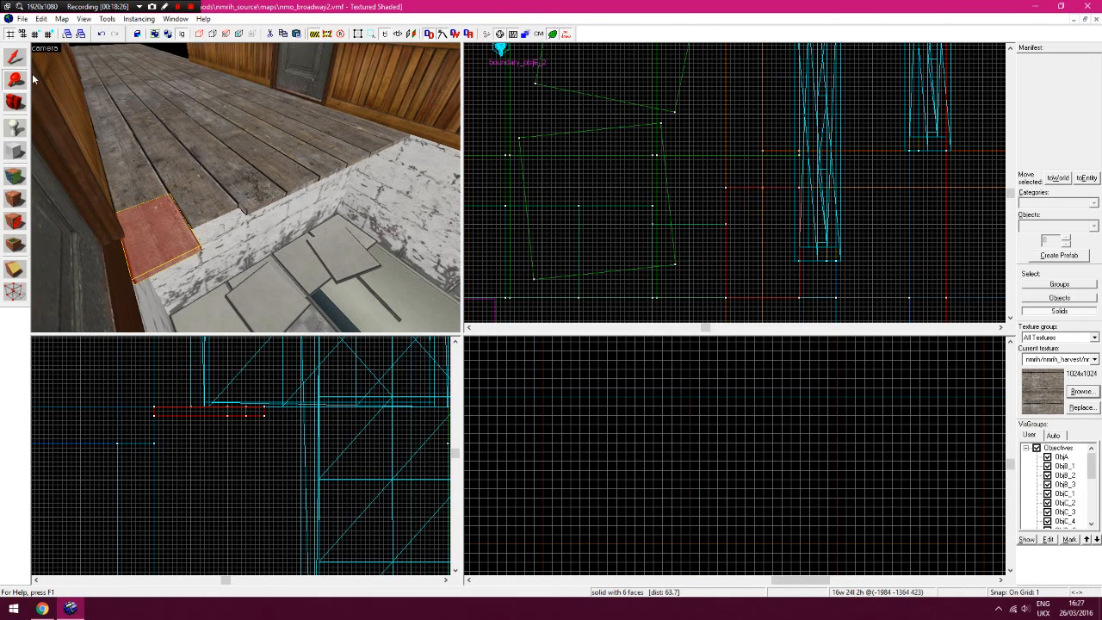
pyautogui.click(14, 57)
pyautogui.moveTo(764, 185); pyautogui.dragTo(765, 149)
# Lengthen the second board from the wall to 24 units
pyautogui.click(208, 198)
pyautogui.moveTo(699, 193); pyautogui.dragTo(699, 186)
pyautogui.press('Left')
# Stretch three boards at the other end of the row to uneven lengths, the third to 24 units
pyautogui.click(11, 84)
pyautogui.rightClick(790, 164)
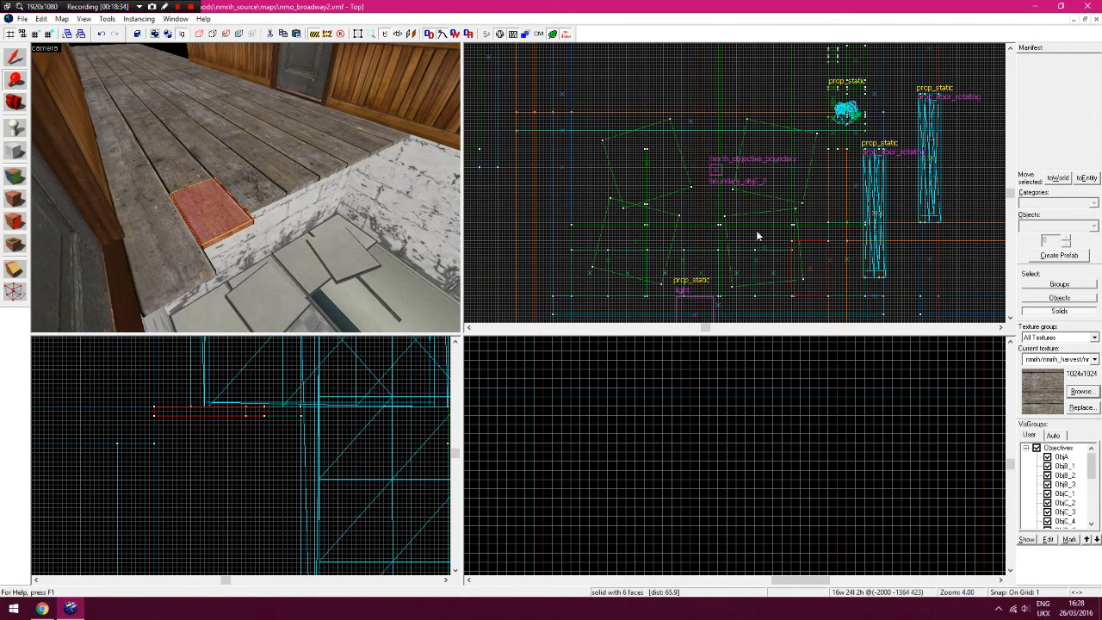
pyautogui.click(15, 58)
pyautogui.click(589, 271)
pyautogui.moveTo(594, 199); pyautogui.dragTo(592, 186)
pyautogui.click(628, 273)
pyautogui.moveTo(628, 250); pyautogui.dragTo(630, 222)
pyautogui.click(701, 273)
pyautogui.click(666, 273)
pyautogui.moveTo(666, 247); pyautogui.dragTo(668, 242)
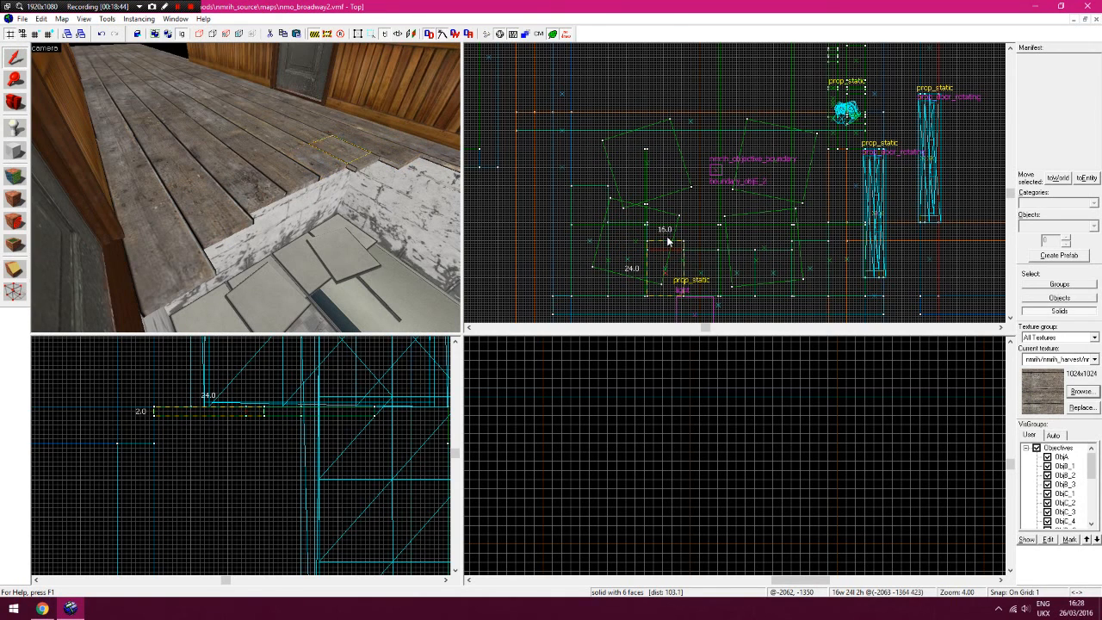
# Lengthen two more boards near the middle of this edge unevenly, one of them to 27 units
pyautogui.click(738, 251)
pyautogui.moveTo(737, 246)
pyautogui.mouseDown()
pyautogui.moveTo(775, 241)
pyautogui.moveTo(774, 231)
pyautogui.mouseUp()
pyautogui.click(773, 259)
# Stretch the first three boards on the opposite edge of the opening to different lengths
pyautogui.press('z')
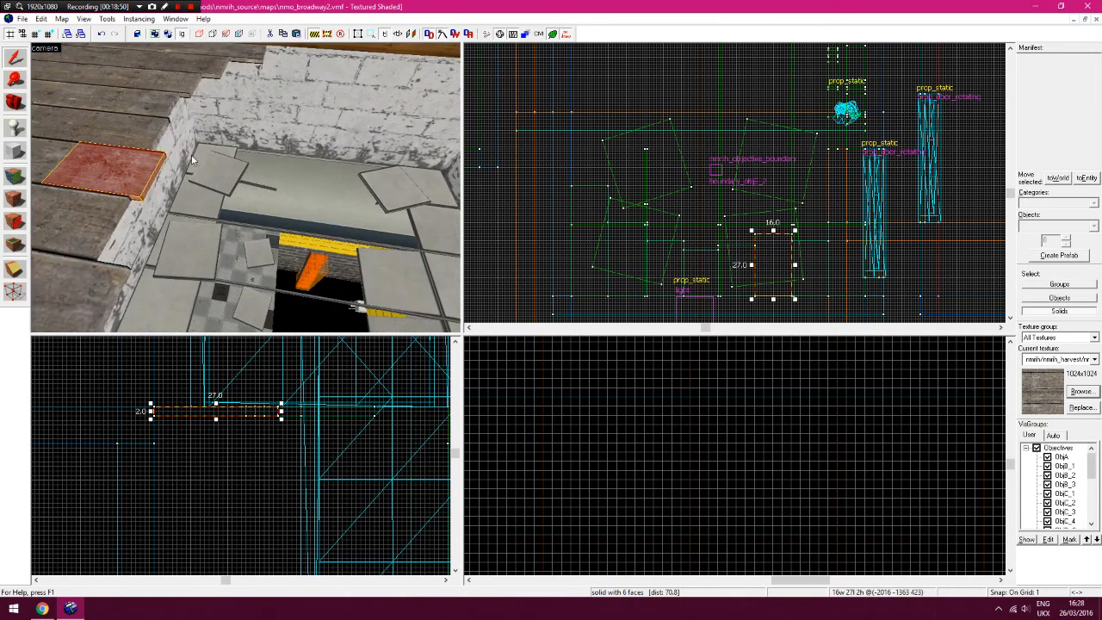
pyautogui.press('z')
pyautogui.click(147, 134)
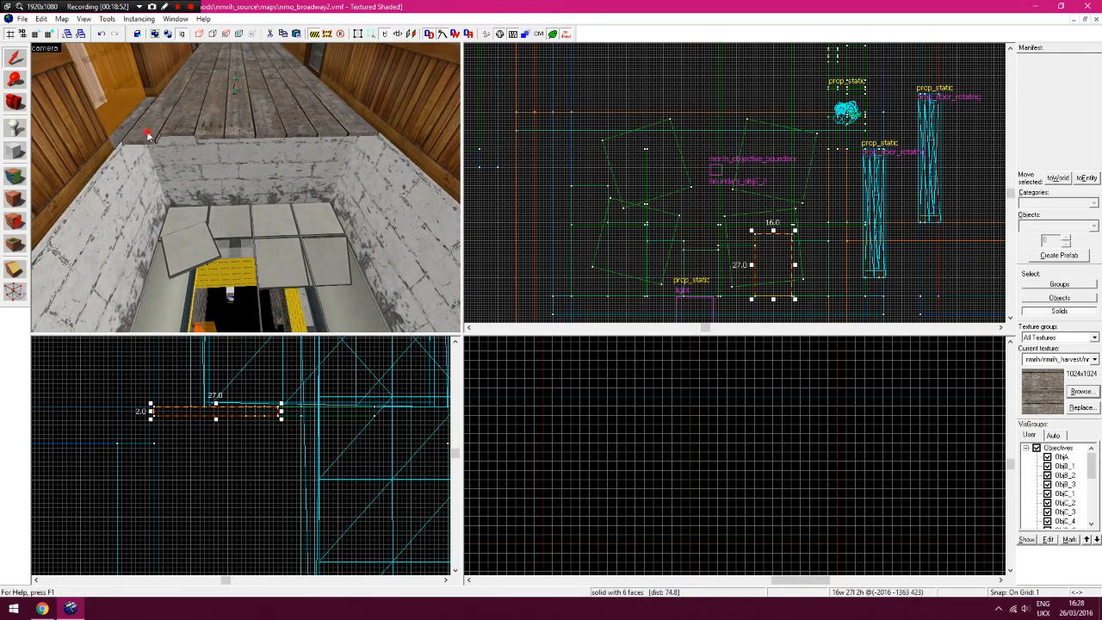
pyautogui.press('Up')
pyautogui.press('Up')
pyautogui.press('Up')
pyautogui.moveTo(590, 158); pyautogui.dragTo(590, 229)
pyautogui.click(619, 136)
pyautogui.moveTo(629, 140); pyautogui.dragTo(625, 200)
pyautogui.click(663, 145)
pyautogui.moveTo(668, 149); pyautogui.dragTo(668, 160)
pyautogui.click(736, 143)
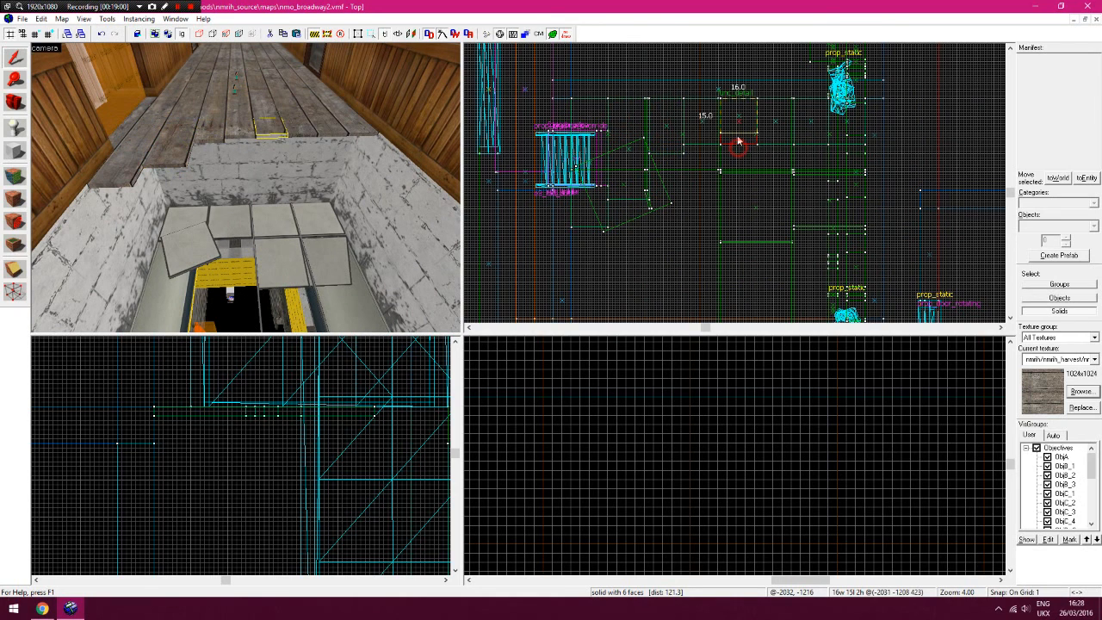
# Stretch the remaining boards on the opposite edge unevenly, ending with the wall-side board at 40 units
pyautogui.click(771, 146)
pyautogui.moveTo(776, 148)
pyautogui.mouseDown()
pyautogui.moveTo(779, 161)
pyautogui.moveTo(817, 154)
pyautogui.moveTo(819, 173)
pyautogui.mouseUp()
pyautogui.click(815, 143)
pyautogui.click(808, 148)
pyautogui.click(808, 149)
pyautogui.moveTo(817, 170); pyautogui.dragTo(852, 197)
pyautogui.click(846, 151)
# Compare the end boards on both edges and extend the opposite edge's wall-side board further over the opening
pyautogui.press('z')
pyautogui.press('w')
pyautogui.press('d')
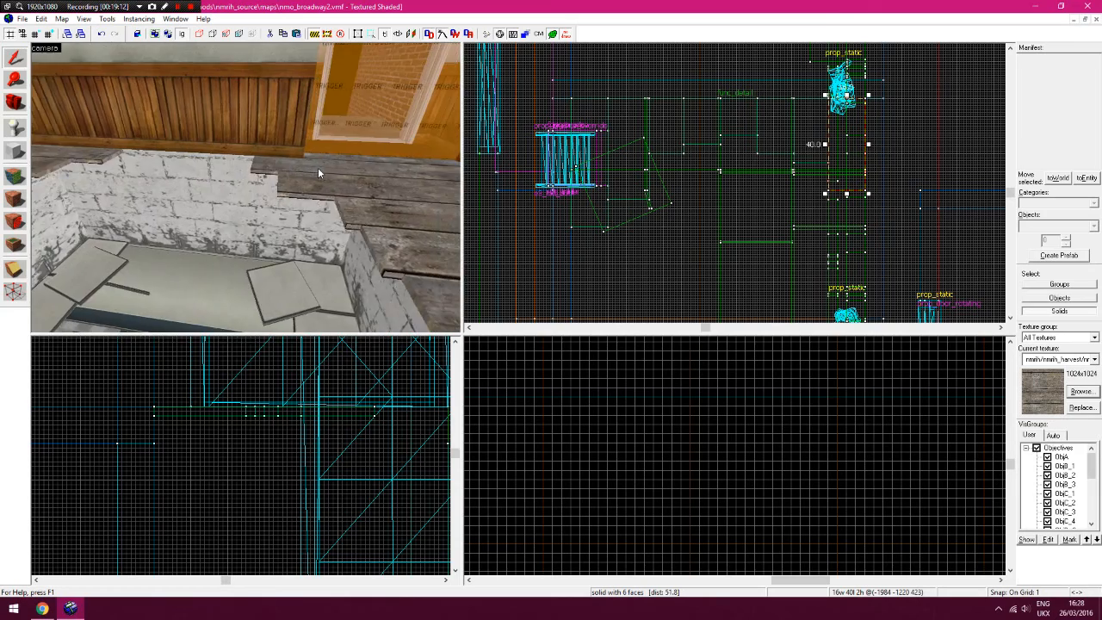
pyautogui.press('z')
pyautogui.click(199, 145)
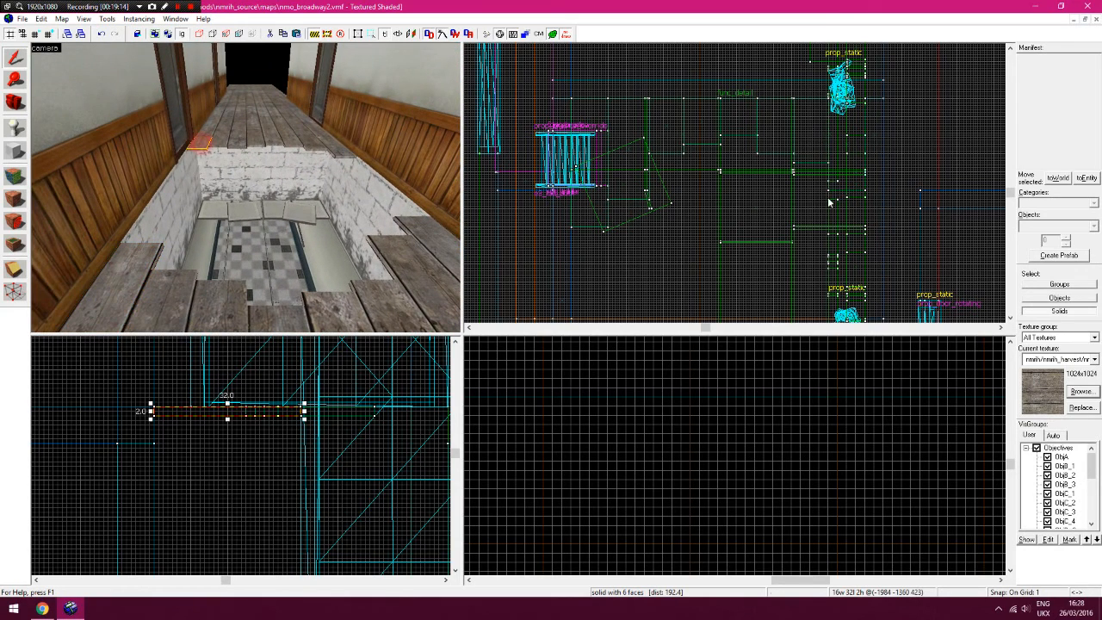
pyautogui.press('Down')
pyautogui.press('Down')
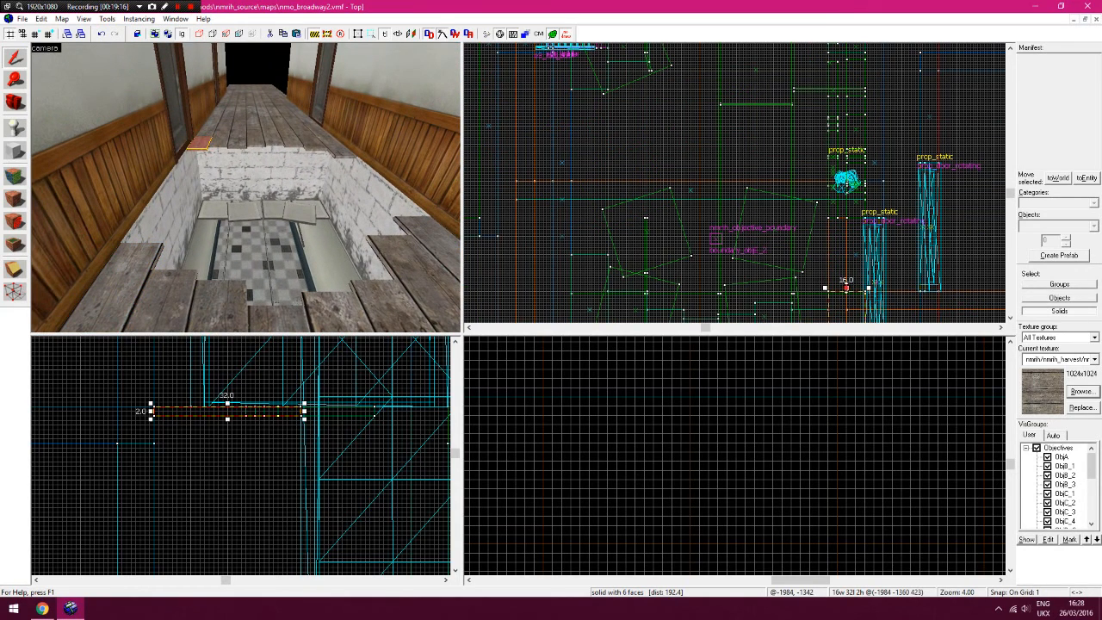
pyautogui.click(136, 252)
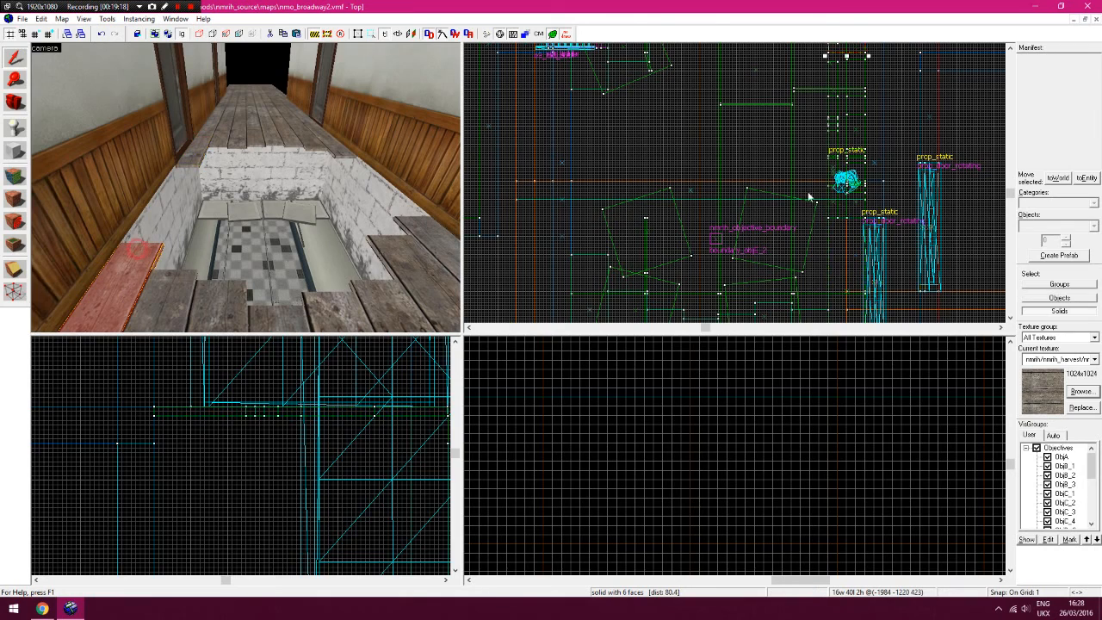
pyautogui.press('Up')
pyautogui.moveTo(848, 128); pyautogui.dragTo(854, 171)
# Lengthen the 22-unit board in the middle of the first edge so it overhangs further
pyautogui.press('z')
pyautogui.moveTo(315, 152); pyautogui.dragTo(312, 103, button='right')
pyautogui.click(160, 91)
pyautogui.press('Up')
pyautogui.press('Down')
pyautogui.press('Down')
pyautogui.press('Down')
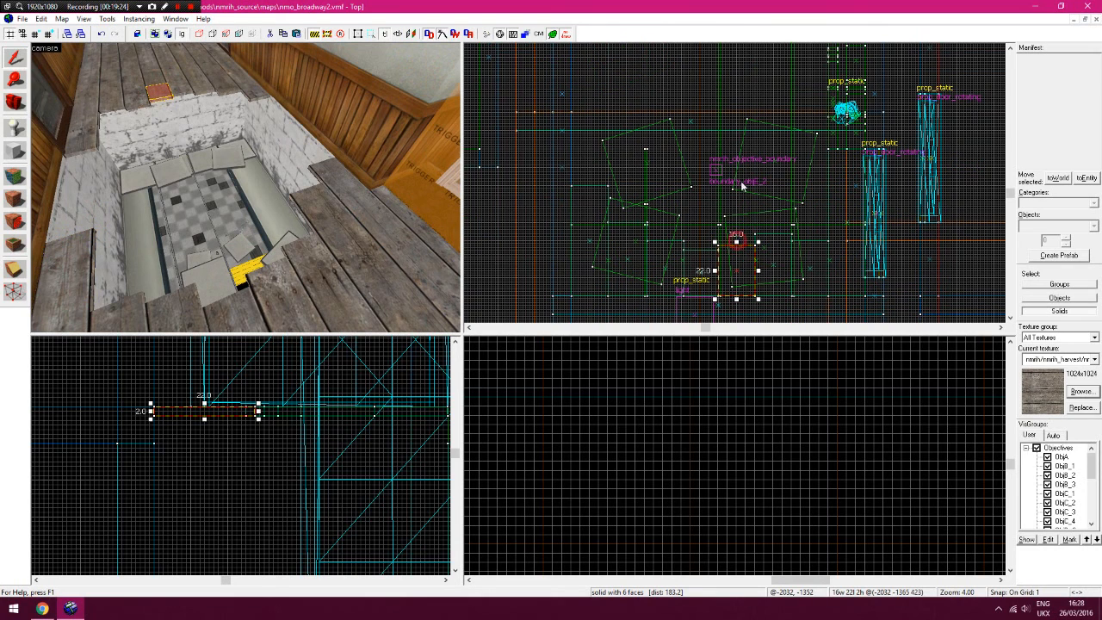
pyautogui.moveTo(743, 185); pyautogui.dragTo(738, 145)
# Extend the 15-unit-wide middle board on the opposite edge further over the opening
pyautogui.click(314, 269)
pyautogui.press('Up')
pyautogui.press('Up')
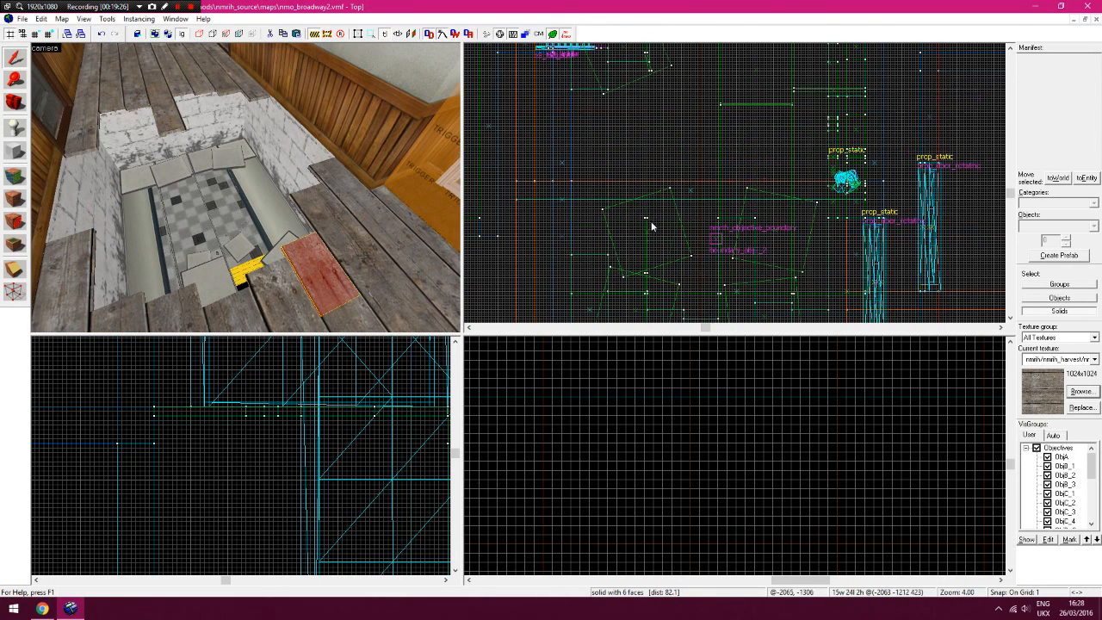
pyautogui.moveTo(667, 90); pyautogui.dragTo(669, 145)
# Stretch the 24-unit board on the opposite edge across the whole opening to a length of 176 units
pyautogui.moveTo(127, 264); pyautogui.dragTo(105, 268)
pyautogui.click(110, 269)
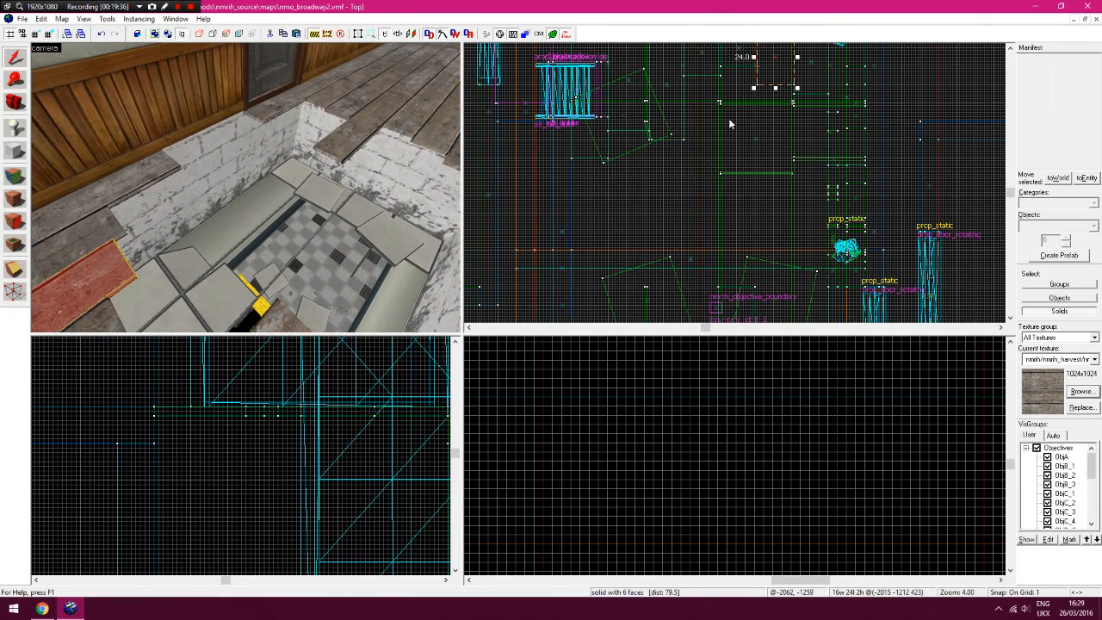
pyautogui.moveTo(778, 91); pyautogui.dragTo(767, 299)
pyautogui.hotkey('ctrl', 'z')
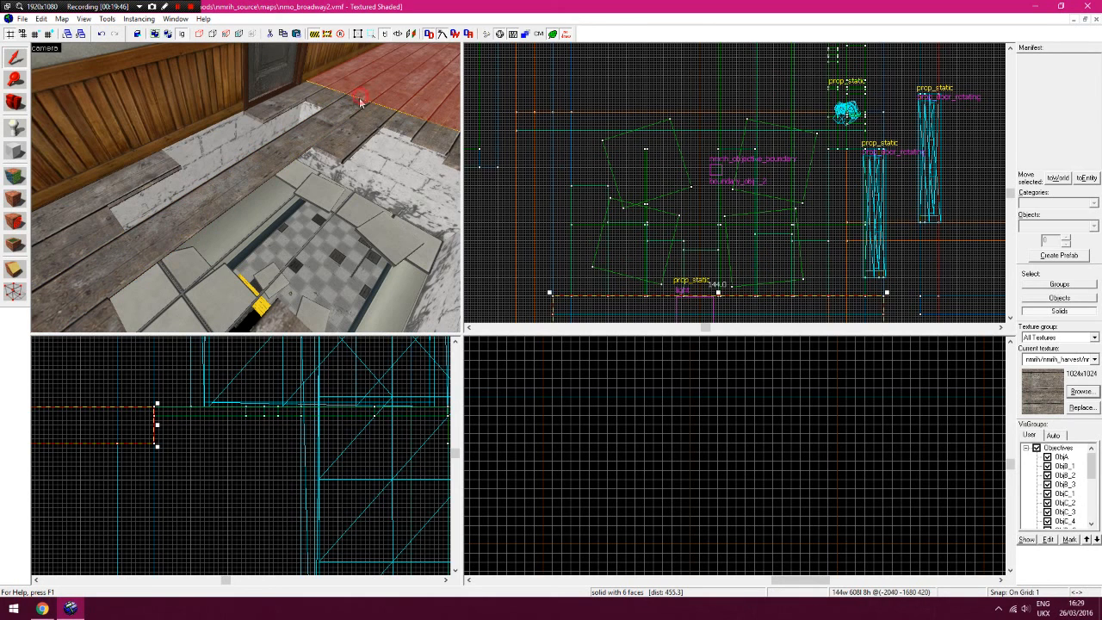
# Check the boards around the 176-unit board and adjust the width of the one beside it
pyautogui.hotkey('ctrl', 'z')
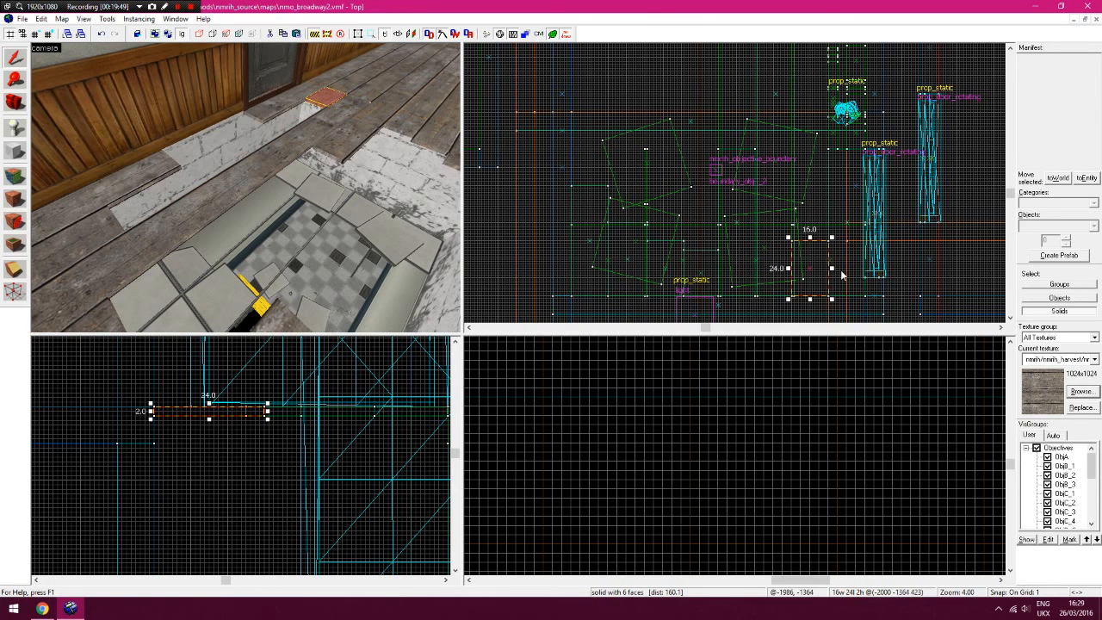
pyautogui.press('z')
pyautogui.press('w')
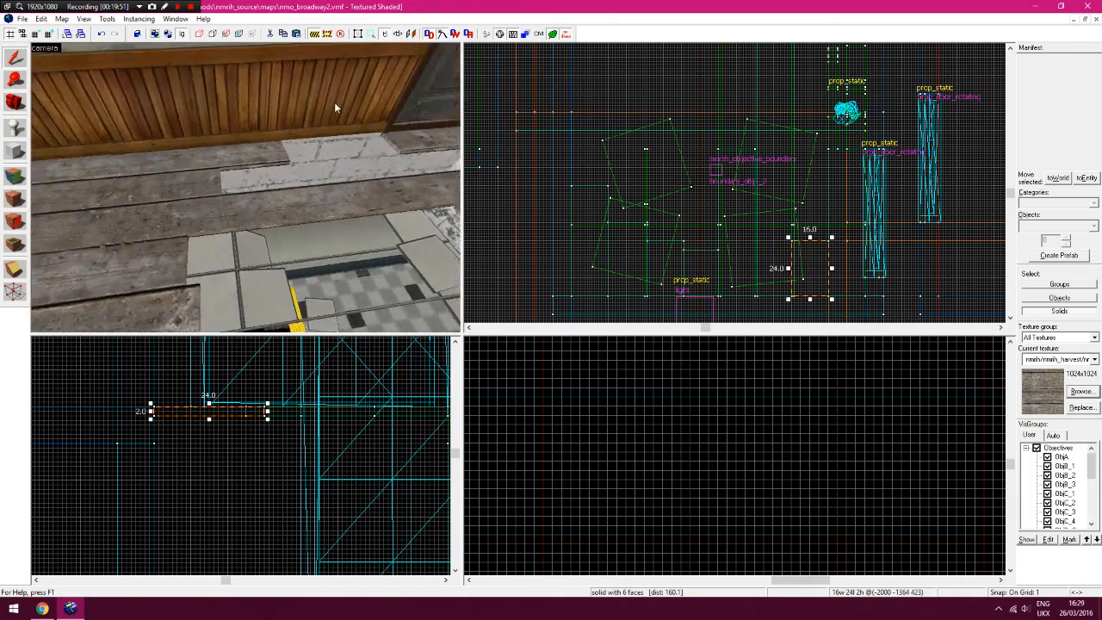
pyautogui.press('z')
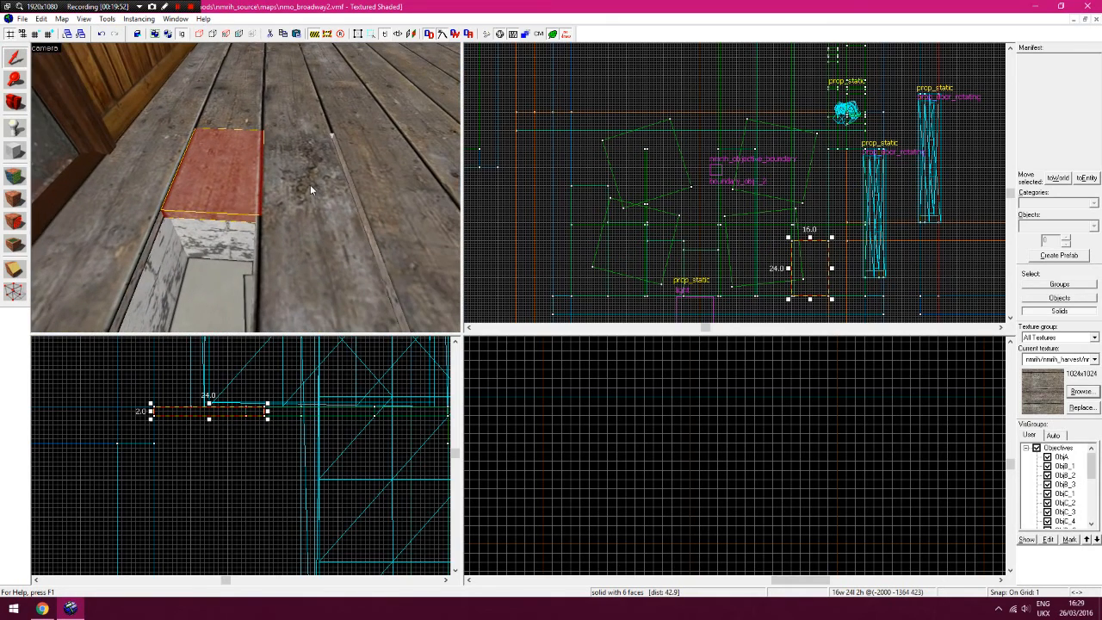
pyautogui.click(309, 185)
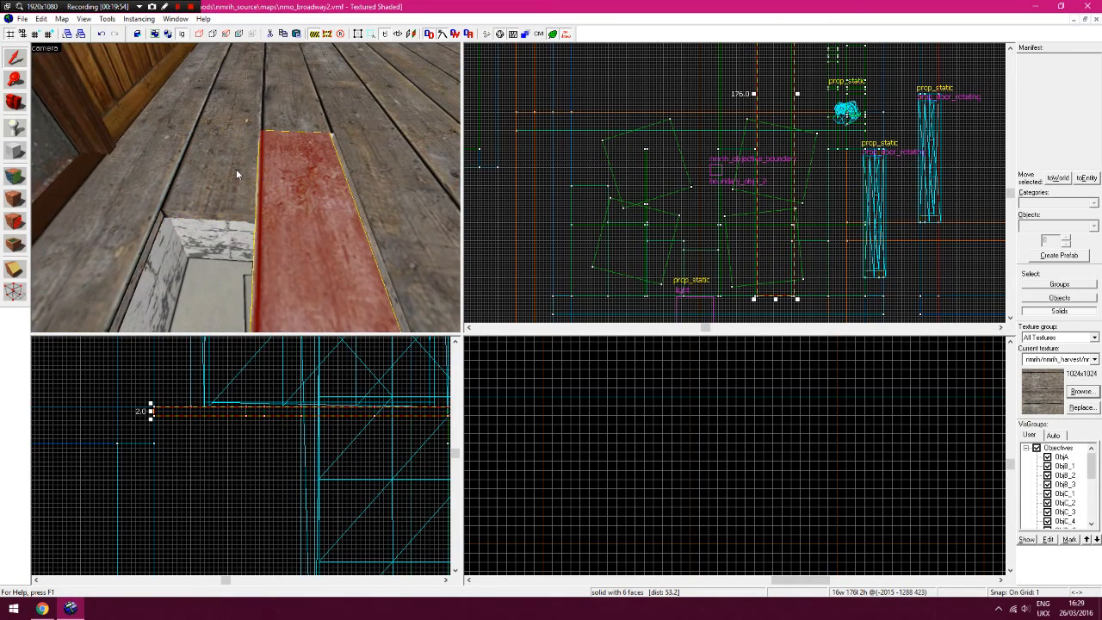
pyautogui.click(237, 174)
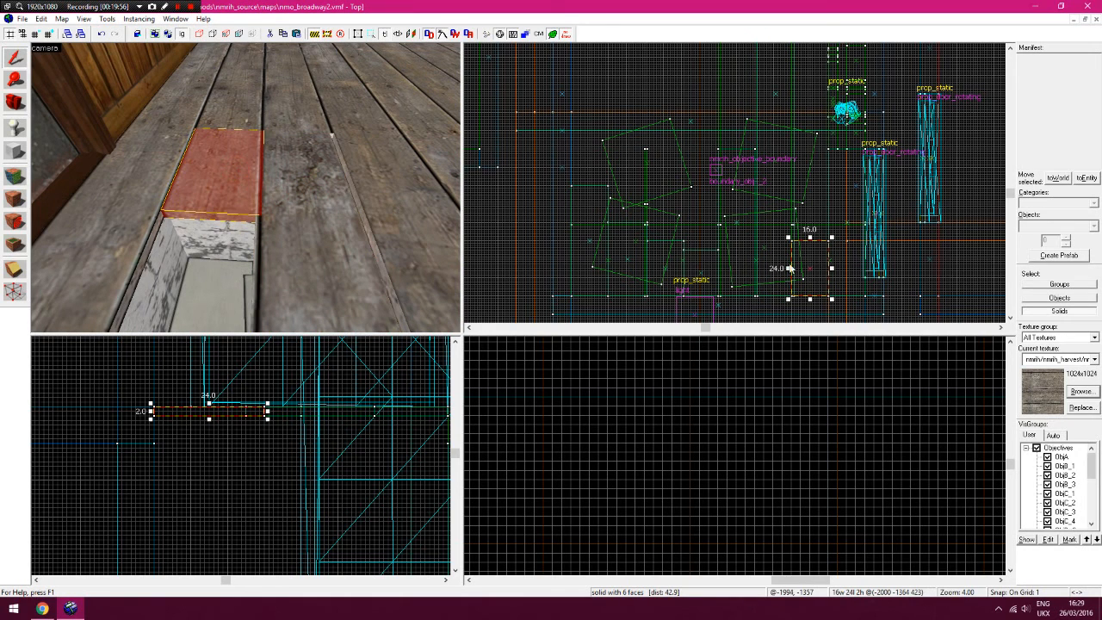
pyautogui.click(376, 198)
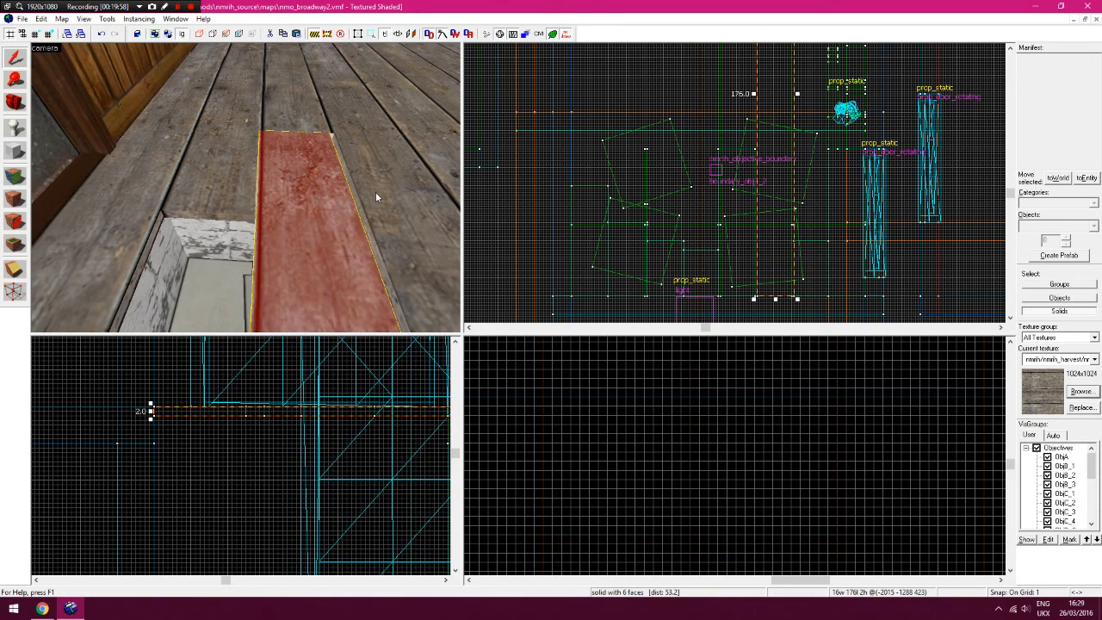
pyautogui.click(376, 196)
pyautogui.moveTo(759, 223); pyautogui.dragTo(761, 223)
pyautogui.click(743, 109)
# Duplicate the short 16-by-16-unit board on the opposite edge and place the copy at its free end
pyautogui.press('z')
pyautogui.press('s')
pyautogui.press('w')
pyautogui.press('d')
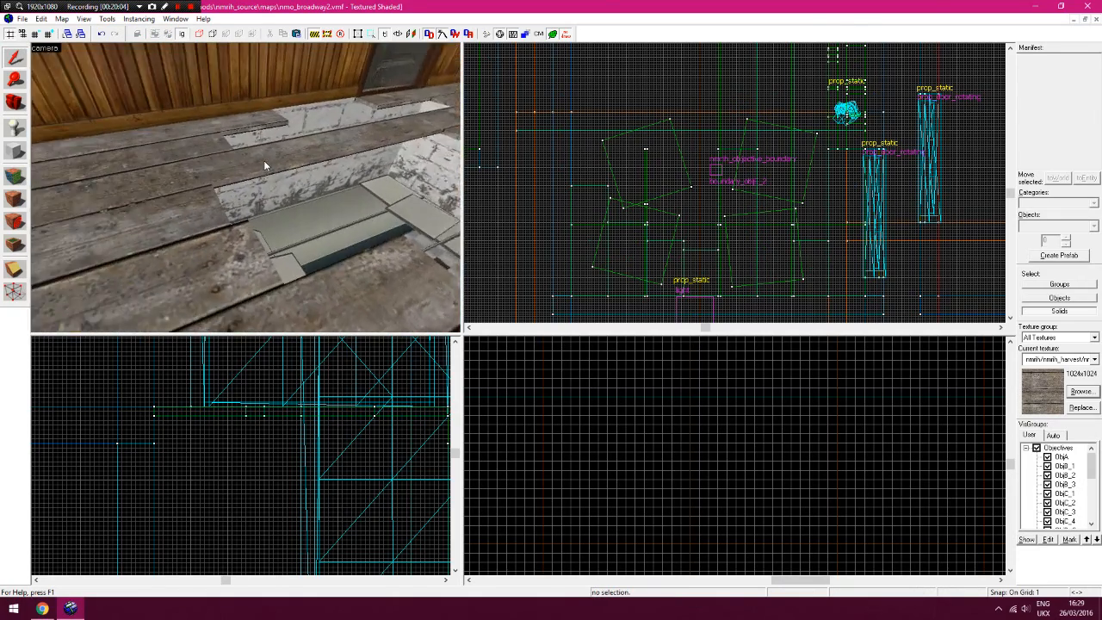
pyautogui.press('z')
pyautogui.click(187, 167)
pyautogui.click(197, 178)
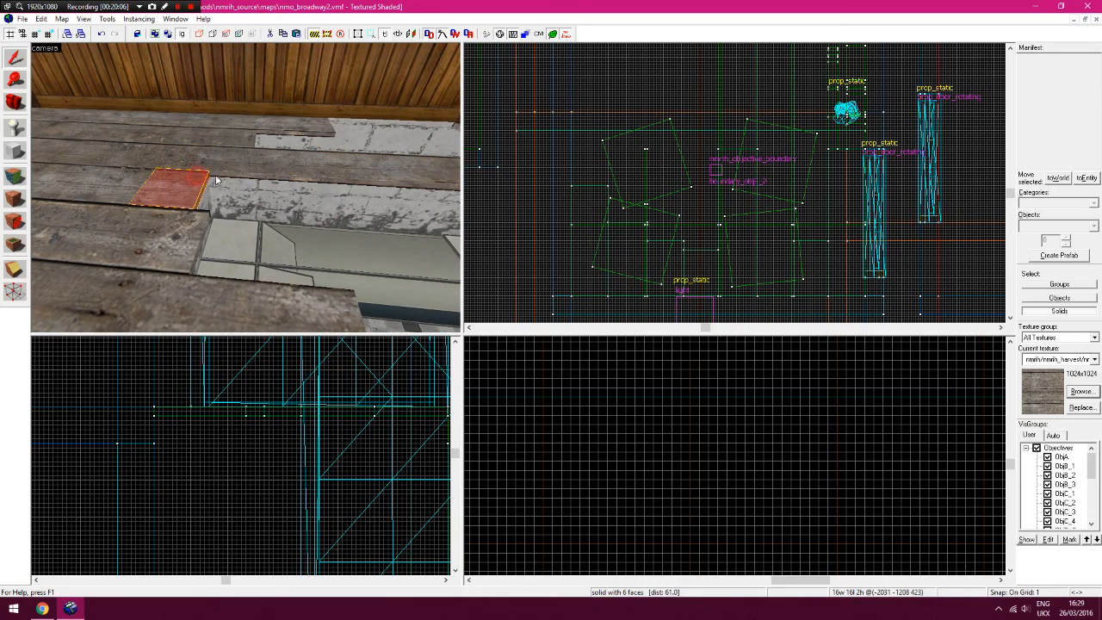
pyautogui.click(223, 179)
pyautogui.press('Up')
pyautogui.press('Up')
pyautogui.press('Up')
pyautogui.moveTo(735, 146); pyautogui.dragTo(736, 159)
# Rotate the copied board piece in the front view so its free end slopes down into the opening
pyautogui.scroll(5, 282, 502)
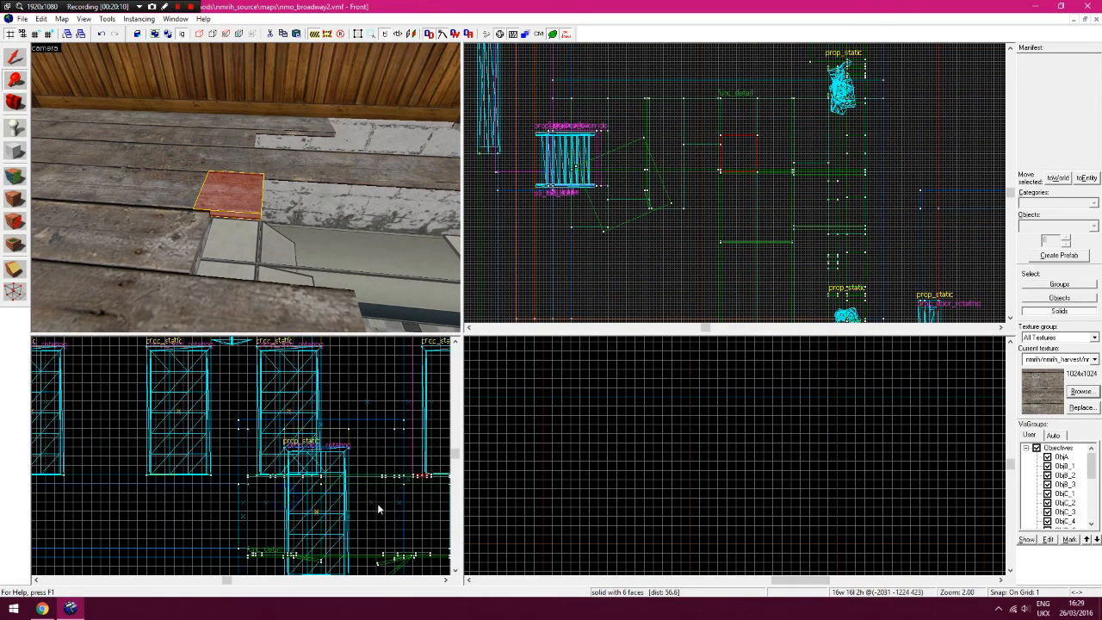
pyautogui.click(13, 61)
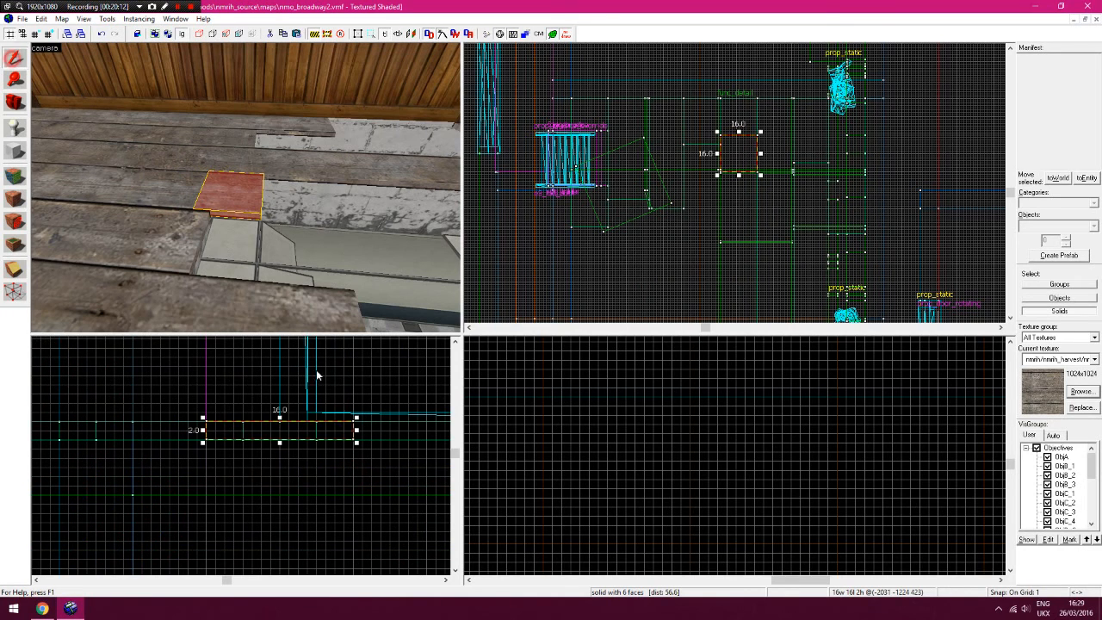
pyautogui.moveTo(330, 431); pyautogui.dragTo(332, 430)
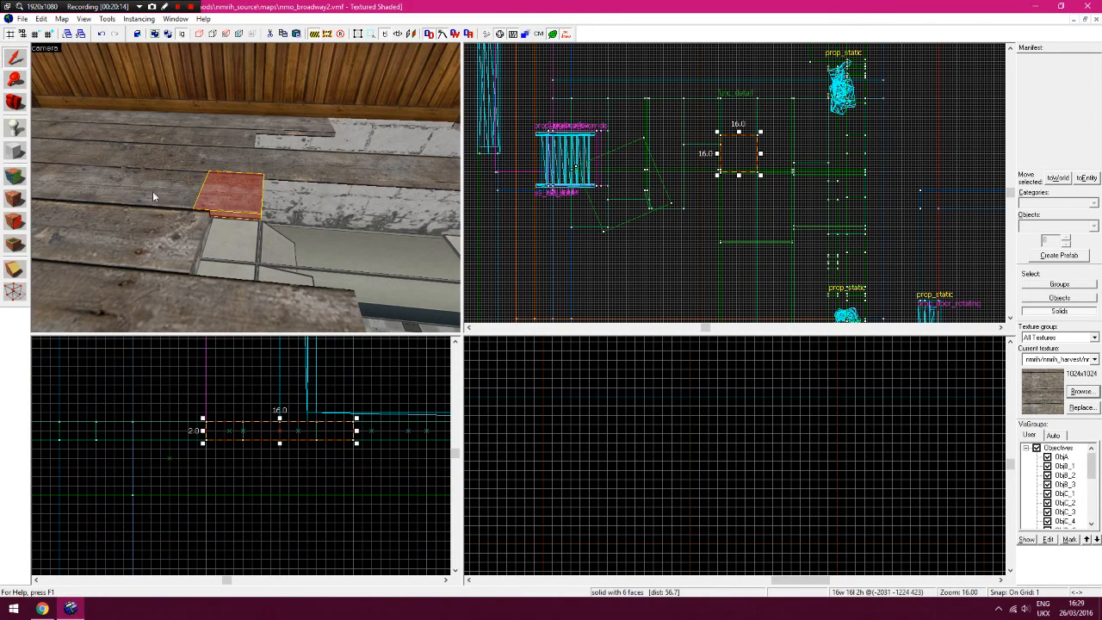
pyautogui.press('z')
pyautogui.press('a')
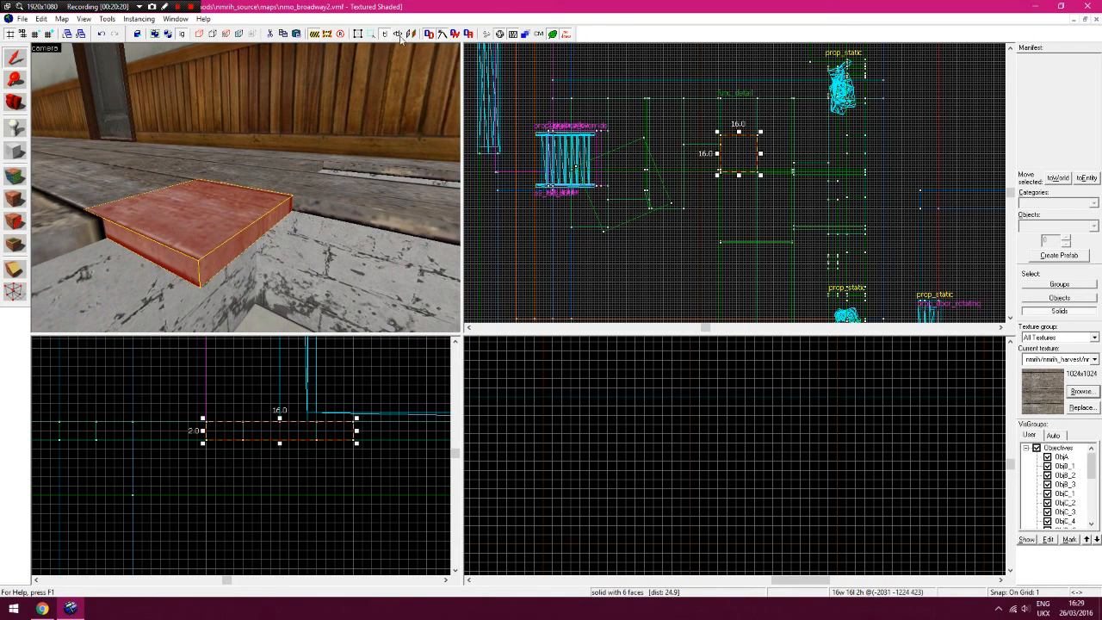
pyautogui.moveTo(184, 214); pyautogui.dragTo(148, 251, button='middle')
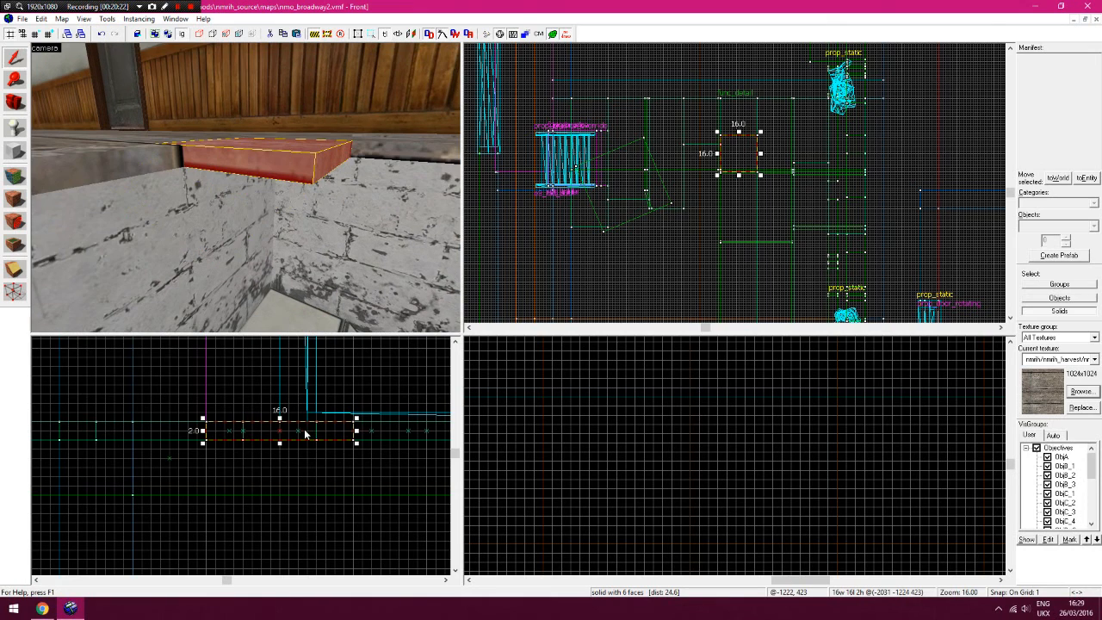
pyautogui.moveTo(356, 443)
pyautogui.mouseDown()
pyautogui.moveTo(365, 423)
pyautogui.moveTo(340, 436)
pyautogui.moveTo(354, 447)
pyautogui.moveTo(354, 423)
pyautogui.mouseUp()
# Move the vertices of the tilted board piece so both its ends are vertical, and deselect it
pyautogui.hotkey('shift', 'v')
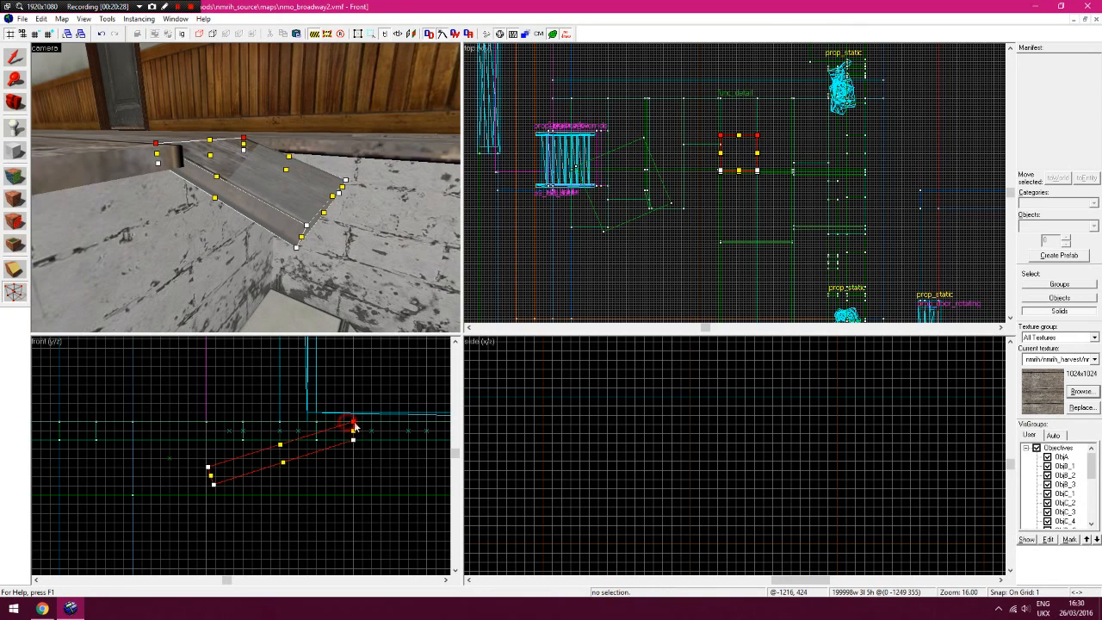
pyautogui.moveTo(208, 470); pyautogui.dragTo(215, 486)
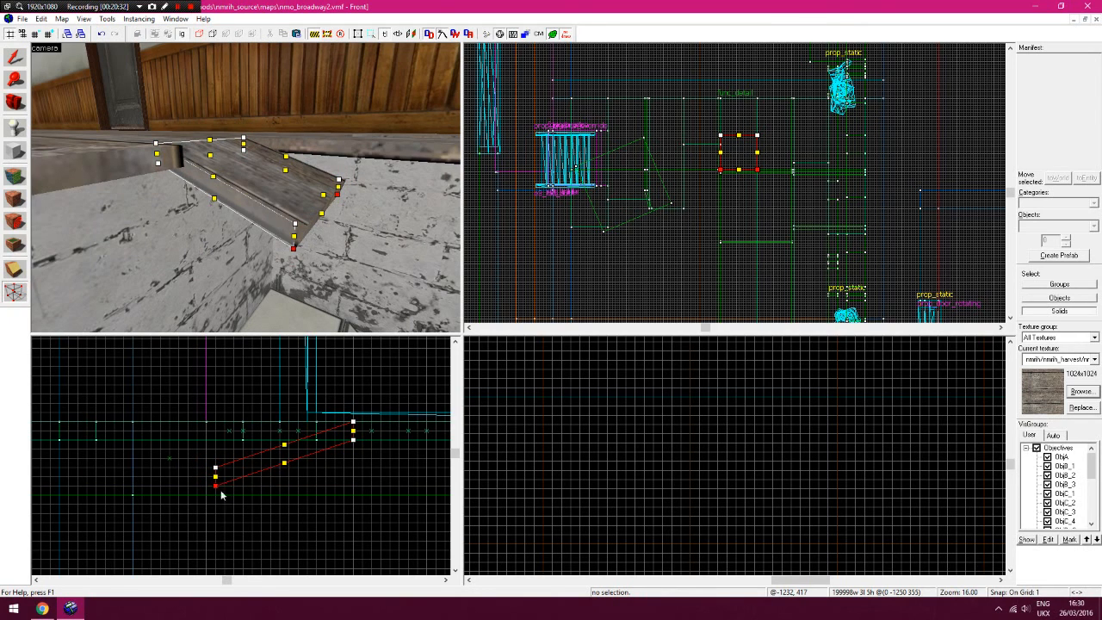
pyautogui.click(15, 58)
pyautogui.click(528, 253)
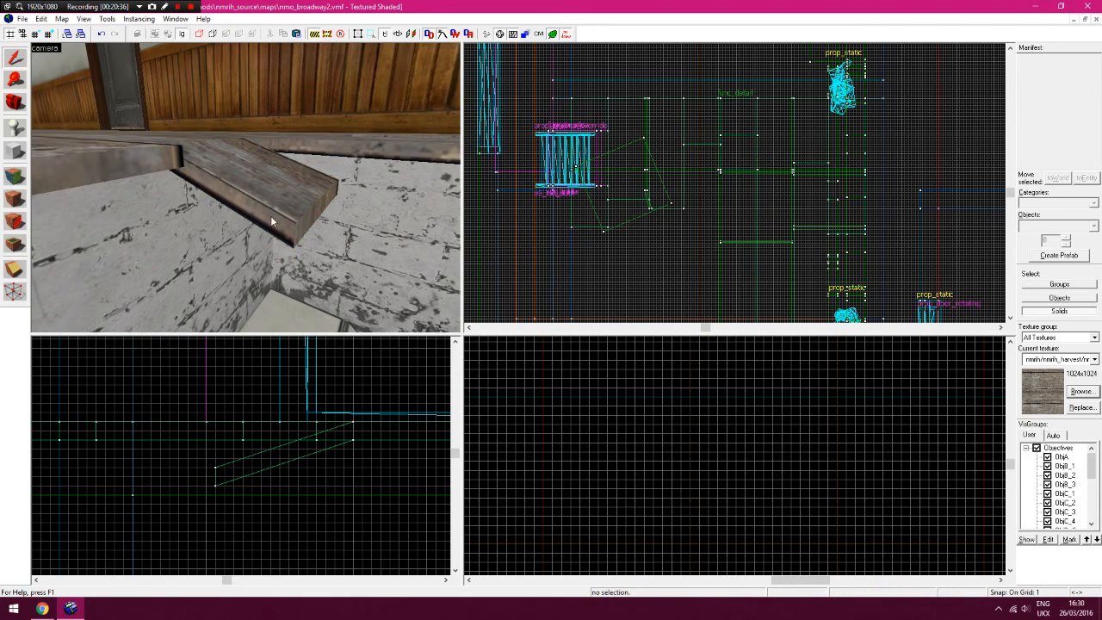
# Try texture rotations of 0 and 270 on the floorboard's top face, and set it back to 90
pyautogui.press('z')
pyautogui.press('w')
pyautogui.press('z')
pyautogui.hotkey('shift', 'a')
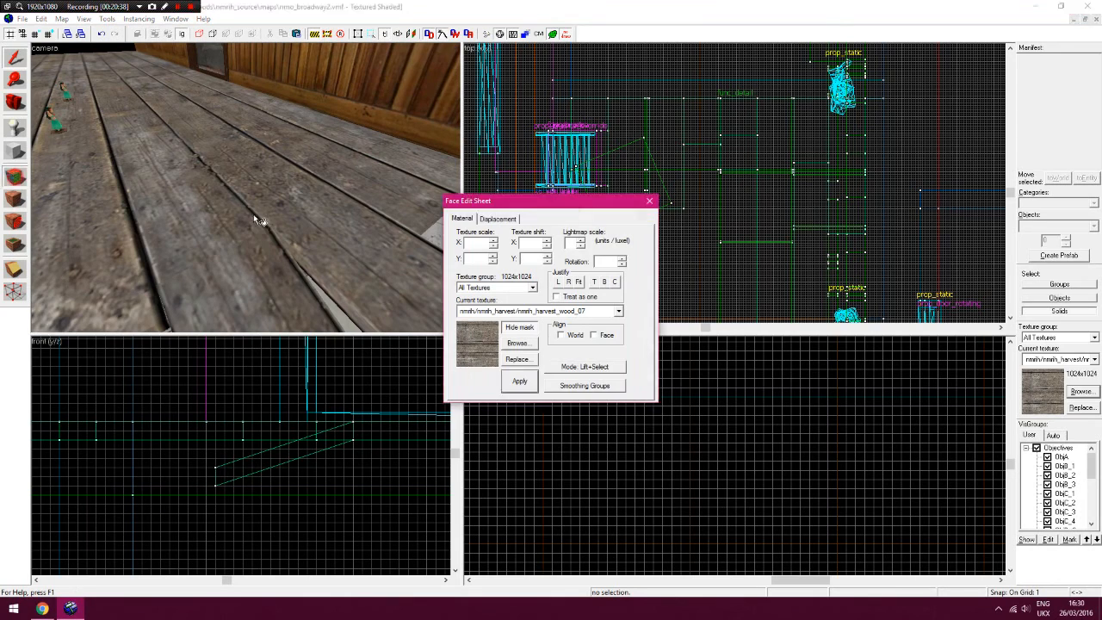
pyautogui.click(259, 268)
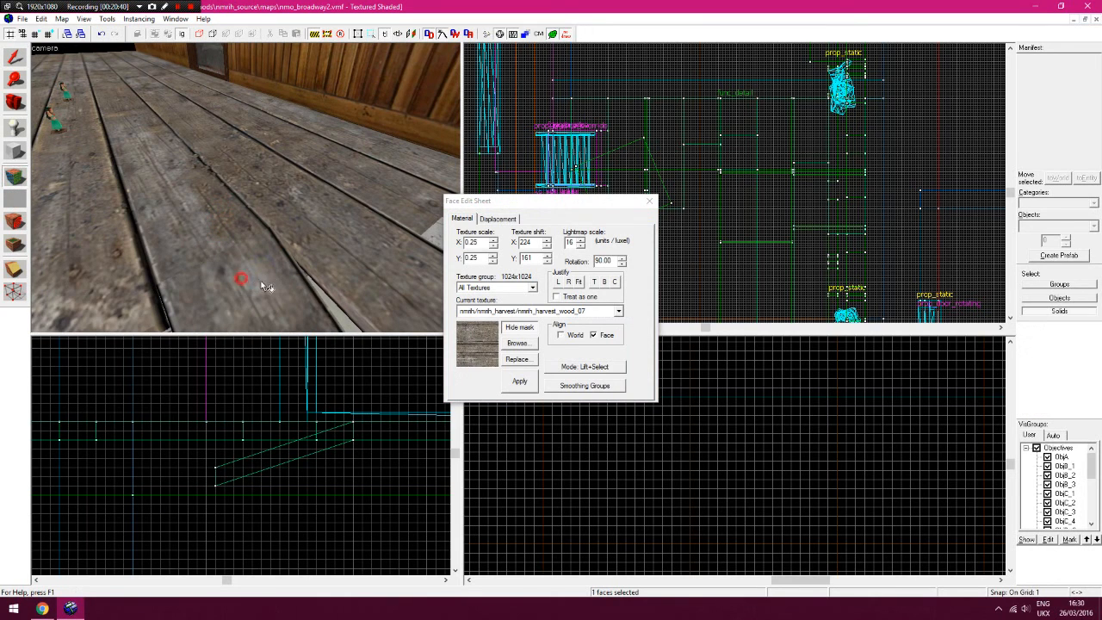
pyautogui.moveTo(615, 261); pyautogui.dragTo(594, 263)
pyautogui.write('0')
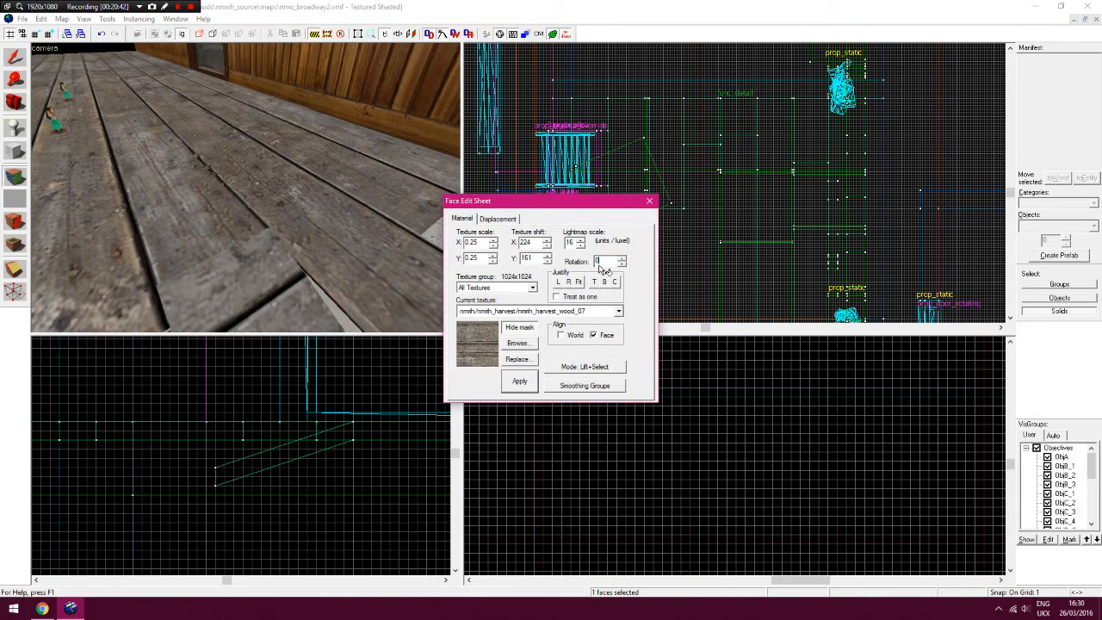
pyautogui.write('270')
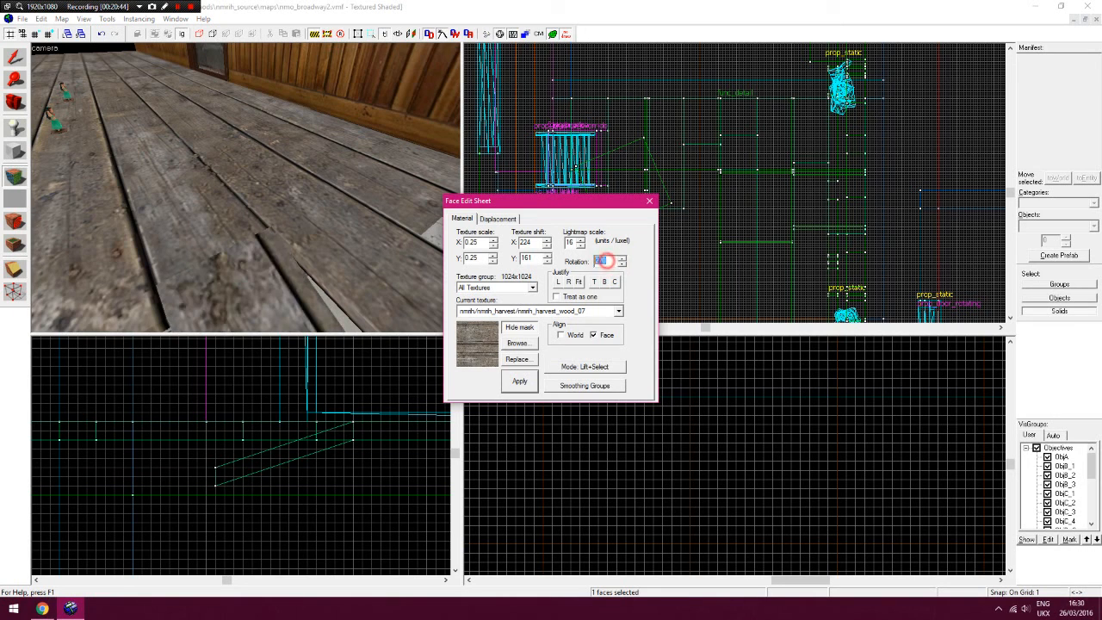
pyautogui.moveTo(608, 261); pyautogui.dragTo(588, 265)
pyautogui.write('90zwz')
# Set the X texture shift of the board's top face to -528 so its grain meets the adjoining board
pyautogui.click(295, 201)
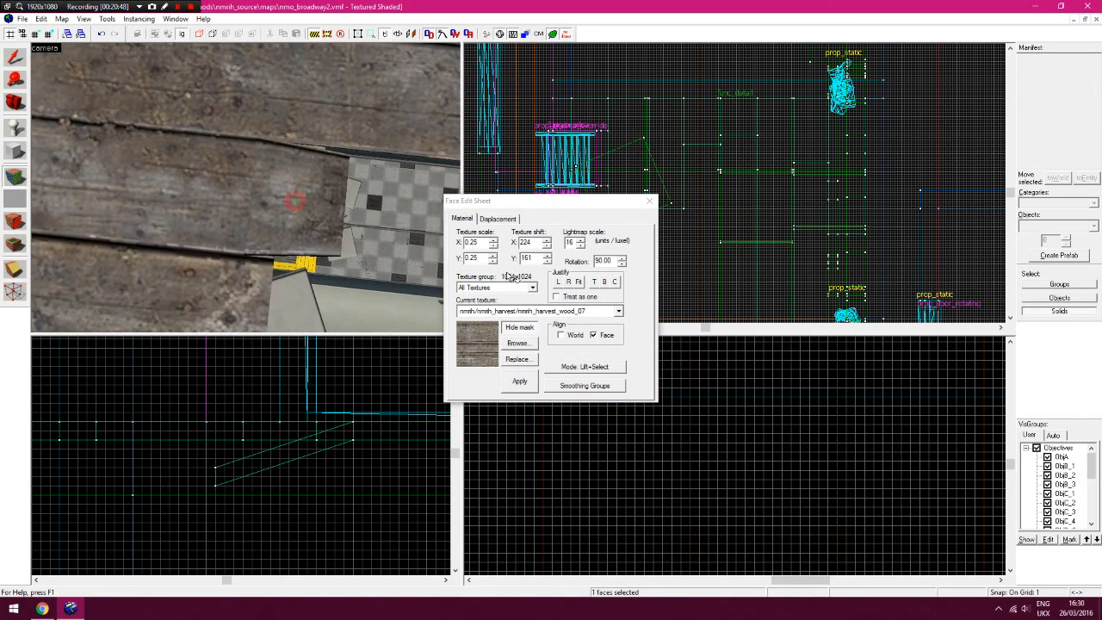
pyautogui.doubleClick(536, 244)
pyautogui.write('0')
pyautogui.click(547, 241)
pyautogui.moveTo(548, 246); pyautogui.dragTo(548, 246)
pyautogui.click(250, 183)
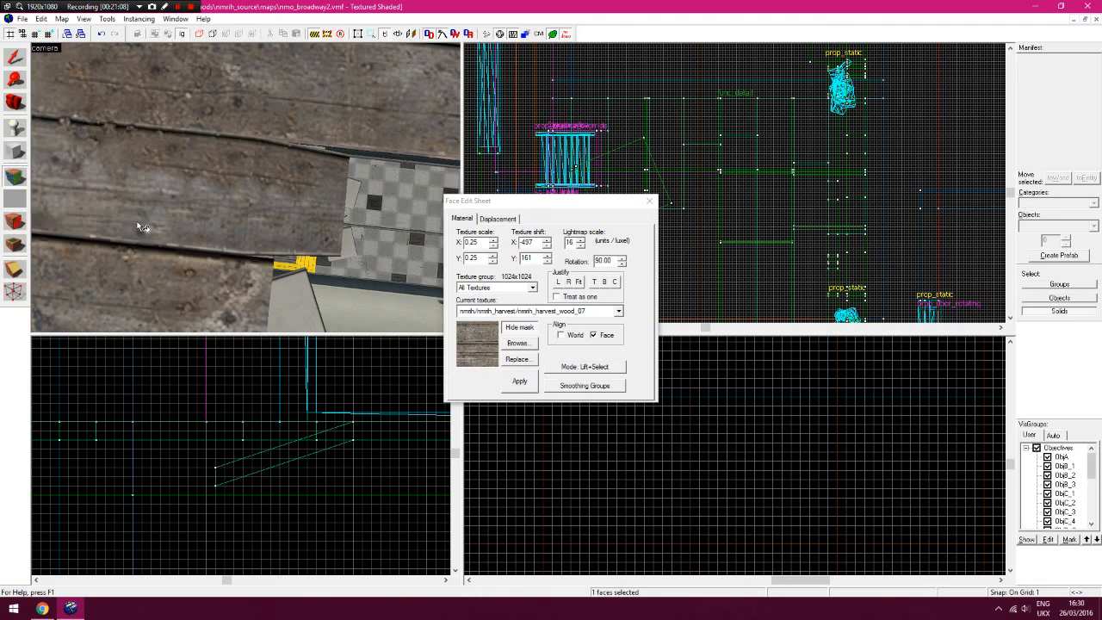
pyautogui.click(547, 248)
pyautogui.click(546, 248)
pyautogui.click(546, 248)
pyautogui.scroll(3, 276, 202)
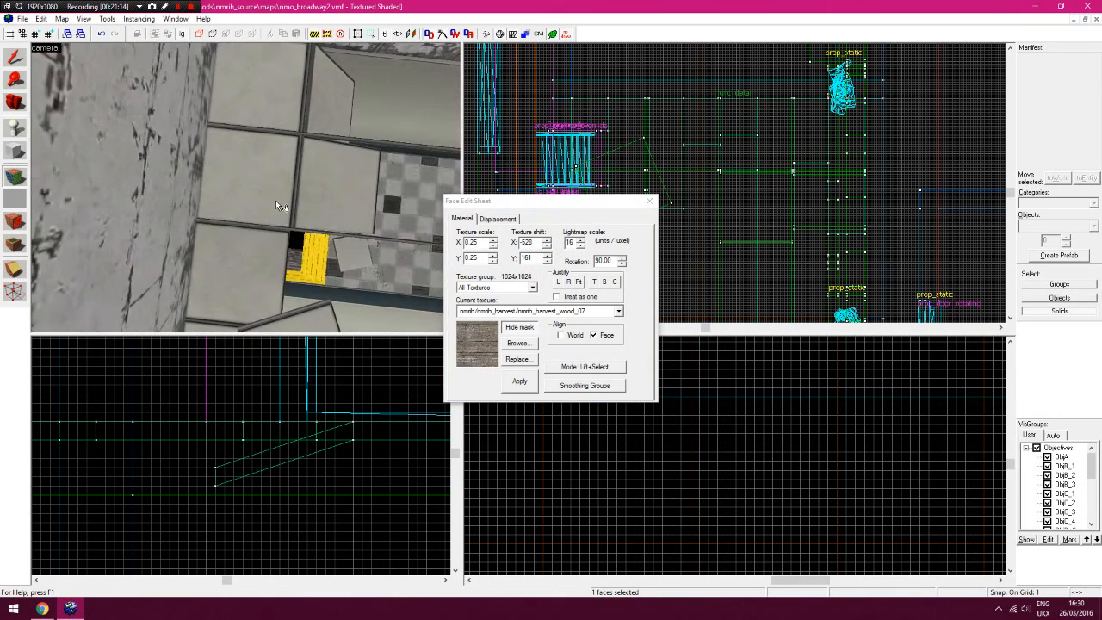
pyautogui.scroll(-3, 275, 200)
pyautogui.scroll(2, 262, 149)
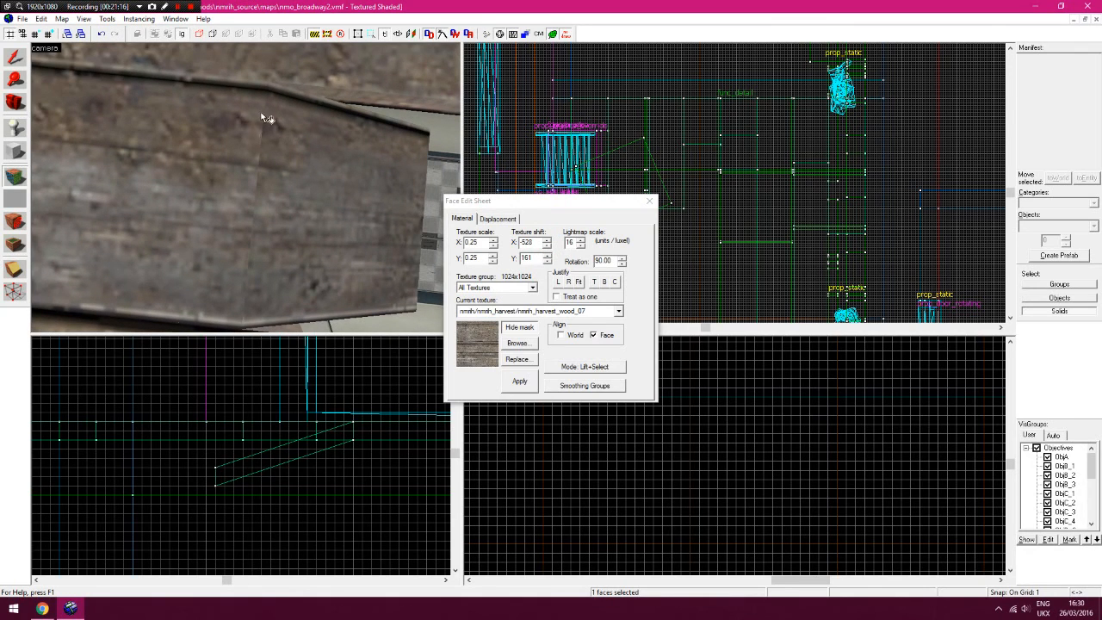
# Fine-tune the face's X texture shift in small decrements beyond -528 until the wood grain lines up across the seam
pyautogui.click(547, 246)
pyautogui.click(548, 247)
pyautogui.click(548, 247)
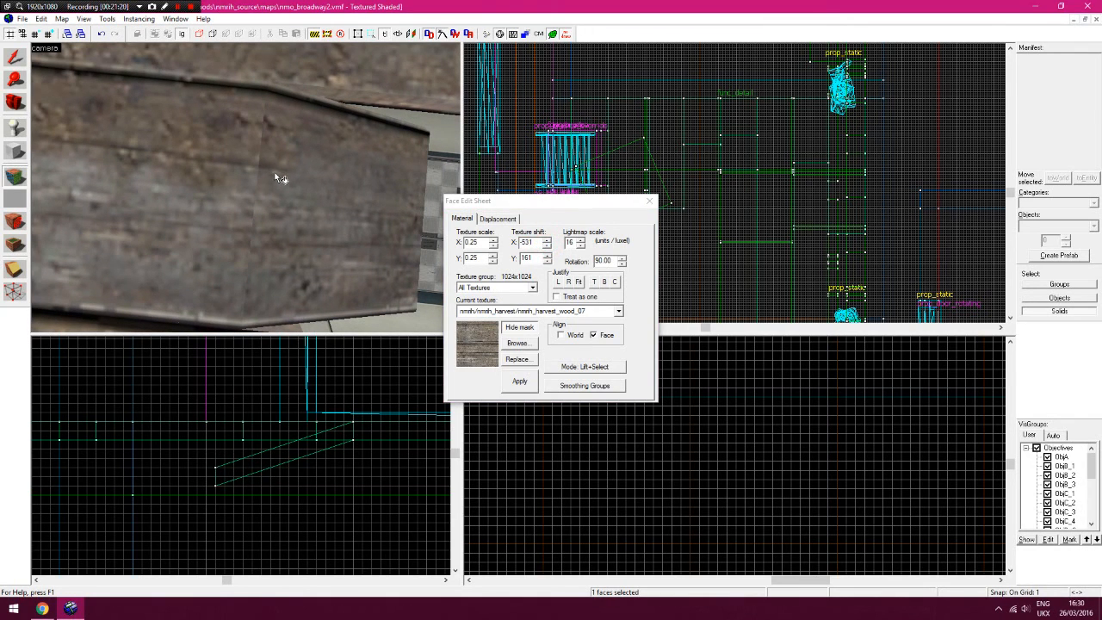
pyautogui.click(547, 247)
pyautogui.click(548, 247)
pyautogui.click(548, 246)
pyautogui.click(548, 247)
pyautogui.click(548, 247)
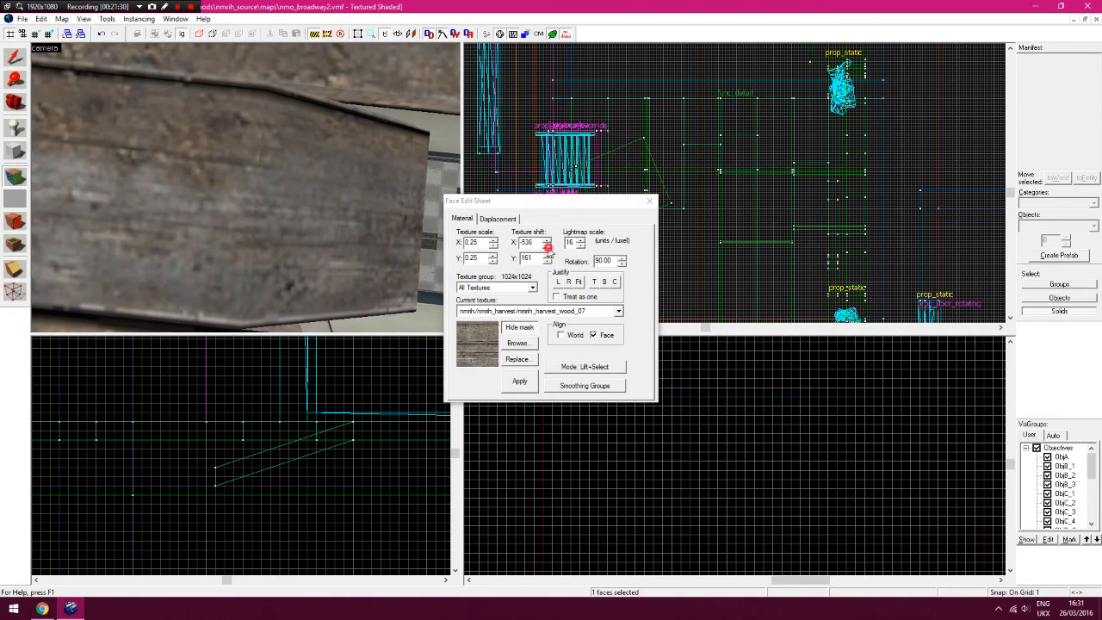
pyautogui.click(548, 247)
pyautogui.click(548, 246)
pyautogui.click(548, 246)
pyautogui.click(547, 246)
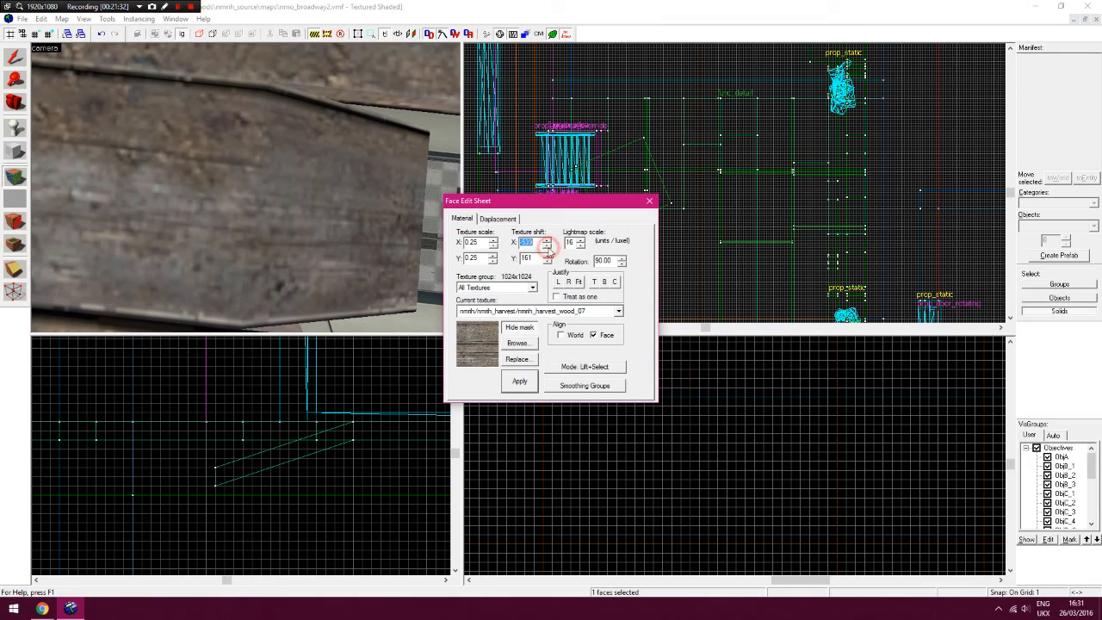
pyautogui.click(548, 246)
pyautogui.click(547, 245)
pyautogui.click(548, 245)
pyautogui.click(547, 246)
pyautogui.click(548, 246)
pyautogui.click(547, 245)
pyautogui.click(548, 245)
pyautogui.click(548, 246)
pyautogui.click(548, 245)
# Duplicate the short 16-by-20-unit board at the opening's edge and place the copy at its free end
pyautogui.click(14, 102)
pyautogui.moveTo(231, 129); pyautogui.dragTo(245, 188)
pyautogui.press('s')
pyautogui.click(17, 108)
pyautogui.press('s')
pyautogui.press('w')
pyautogui.click(23, 60)
pyautogui.click(267, 203)
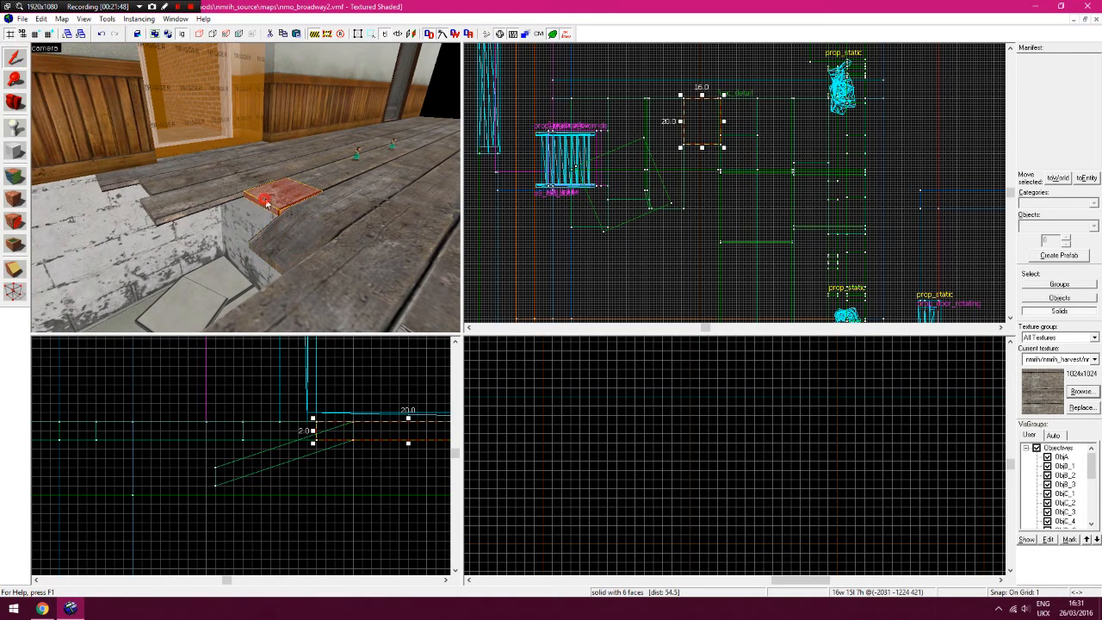
pyautogui.hotkey('ctrl', 'v')
pyautogui.moveTo(712, 174)
pyautogui.mouseDown()
pyautogui.moveTo(708, 200)
pyautogui.moveTo(706, 163)
pyautogui.mouseUp()
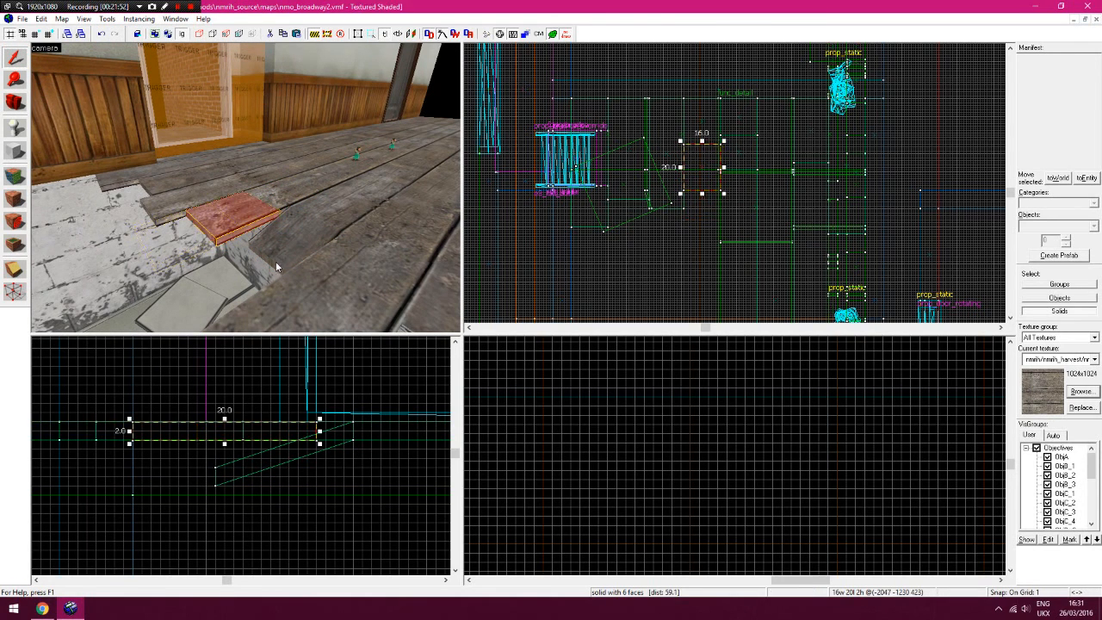
# Rotate the copied board in the front view so its free end slopes down into the opening
pyautogui.click(221, 442)
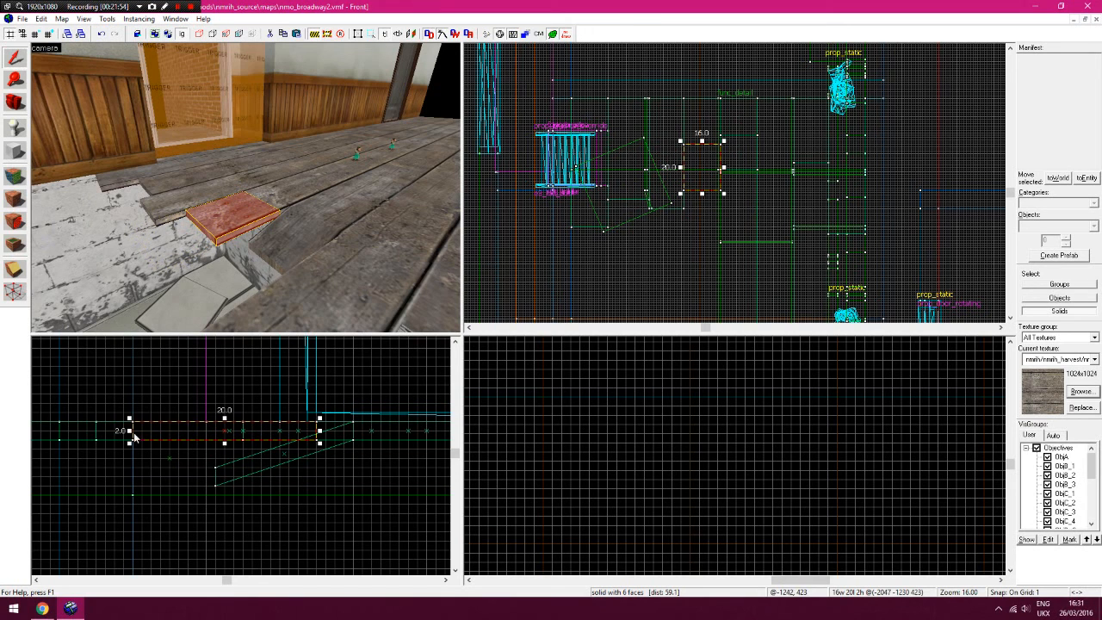
pyautogui.moveTo(131, 432); pyautogui.dragTo(225, 436)
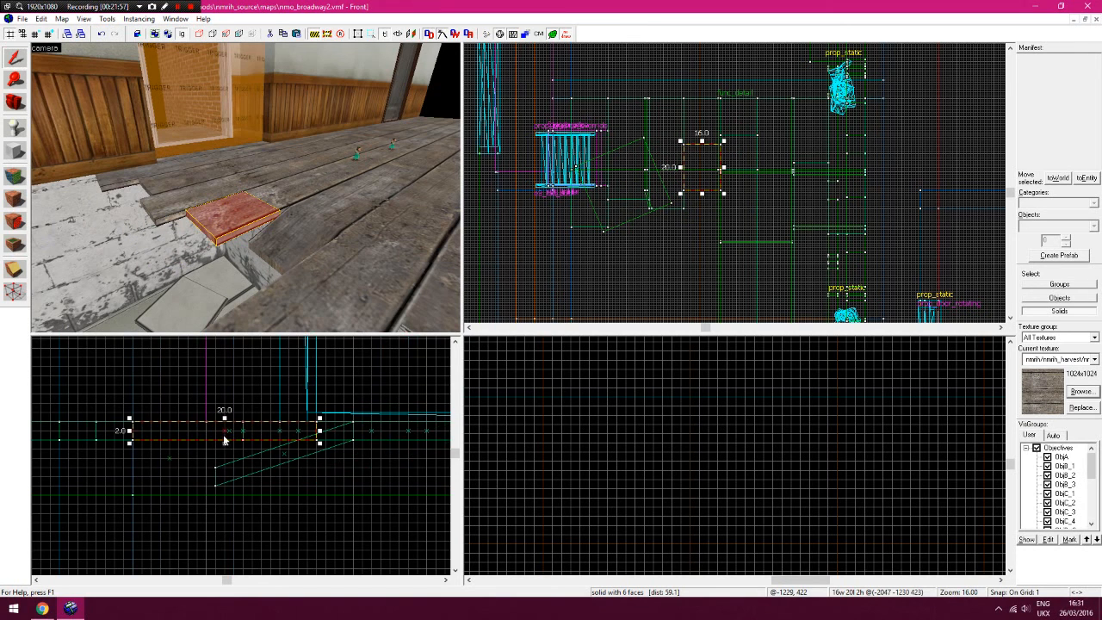
pyautogui.click(315, 437)
pyautogui.click(234, 213)
pyautogui.click(234, 213)
pyautogui.click(312, 436)
pyautogui.moveTo(320, 443)
pyautogui.mouseDown()
pyautogui.moveTo(326, 417)
pyautogui.moveTo(299, 410)
pyautogui.moveTo(301, 441)
pyautogui.mouseUp()
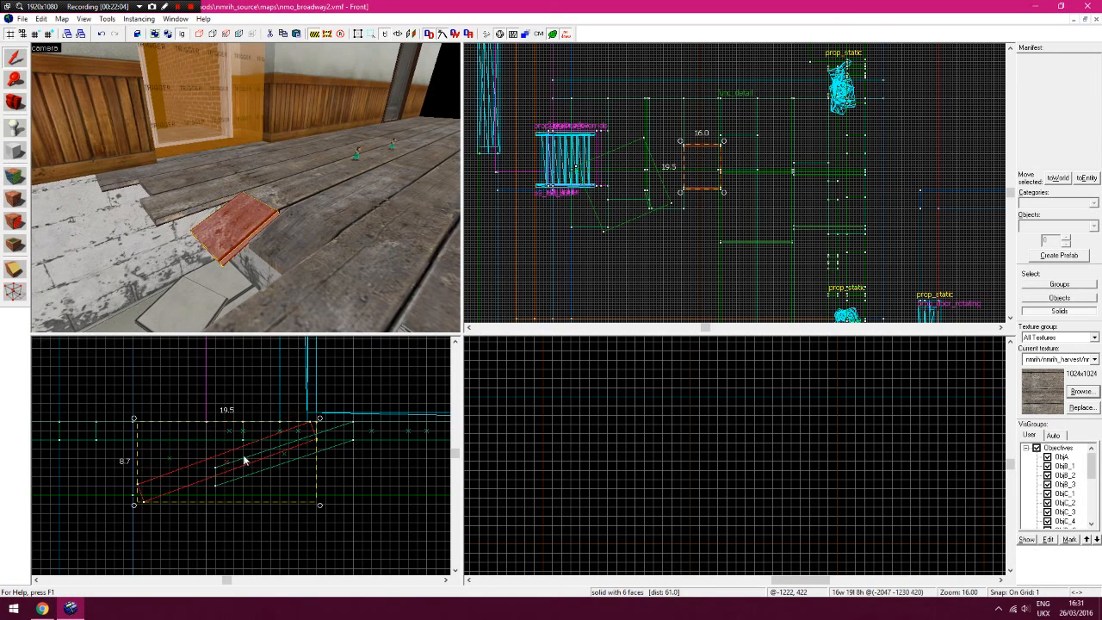
# Add another 16-by-20-unit board piece below the sloping one, rotate it to hang steeply, and align it in the top view
pyautogui.click(159, 498)
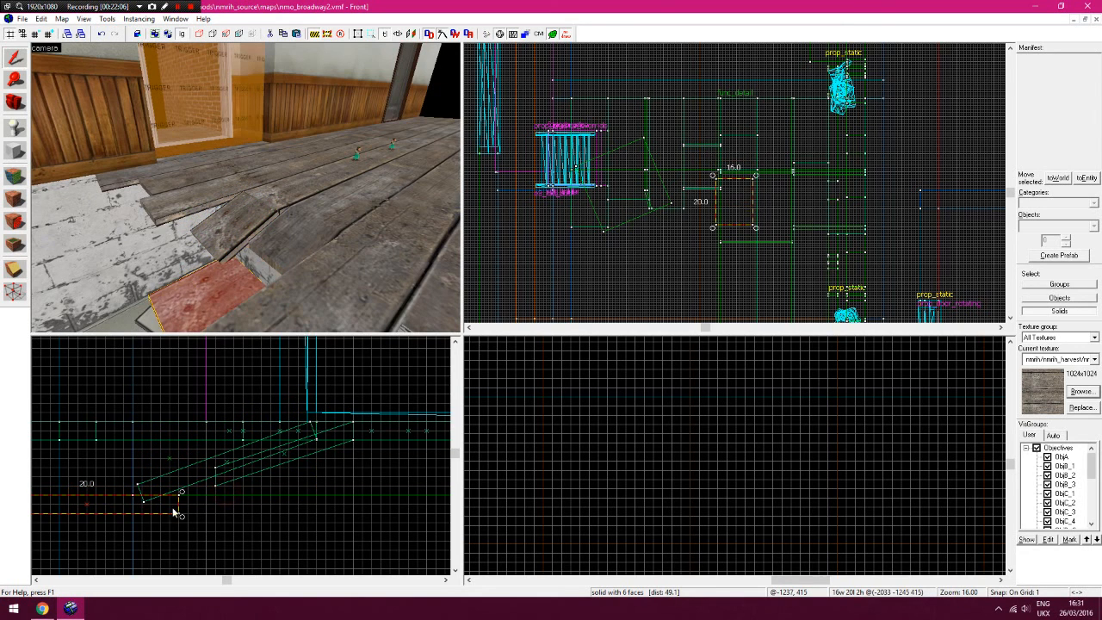
pyautogui.moveTo(183, 519); pyautogui.dragTo(136, 517)
pyautogui.press('Down')
pyautogui.click(15, 293)
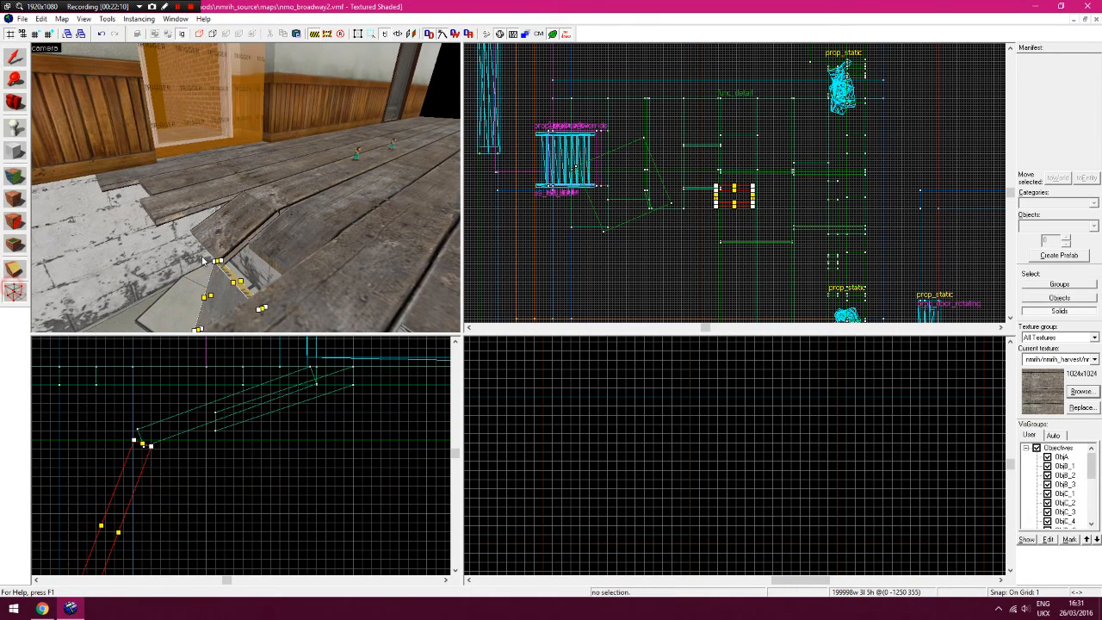
pyautogui.click(17, 59)
pyautogui.moveTo(738, 198); pyautogui.dragTo(706, 198)
# Move the upper vertices of the sloping board piece so that end is vertical against the floorboard
pyautogui.click(15, 292)
pyautogui.press('Up')
pyautogui.moveTo(311, 424); pyautogui.dragTo(317, 437)
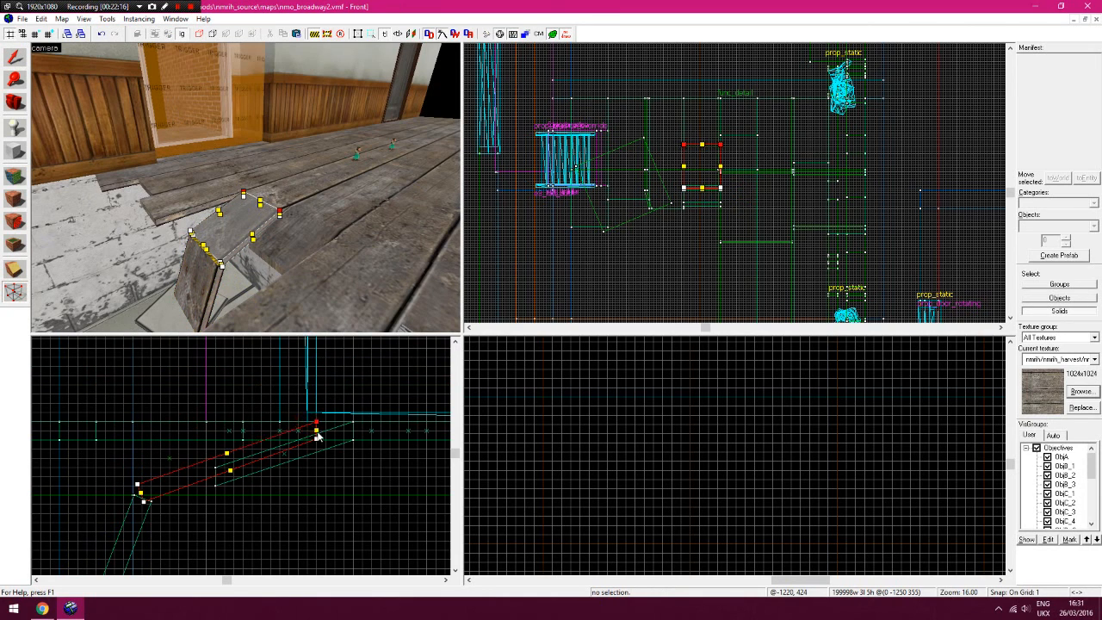
# Move the lower vertices of the sloping piece onto the hanging piece's top corners to close the joint, and deselect it
pyautogui.moveTo(143, 503); pyautogui.dragTo(141, 492)
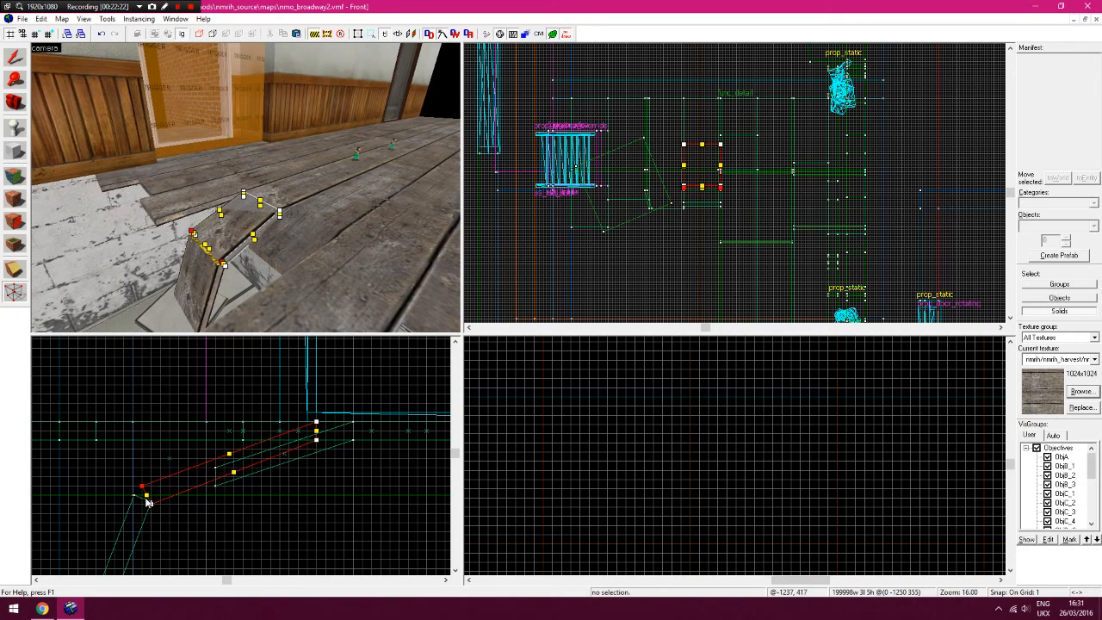
pyautogui.click(140, 500)
pyautogui.moveTo(151, 507); pyautogui.dragTo(143, 488)
pyautogui.press('Down')
pyautogui.press('Down')
pyautogui.press('Left')
pyautogui.press('Up')
pyautogui.moveTo(243, 431); pyautogui.dragTo(236, 440)
pyautogui.click(244, 432)
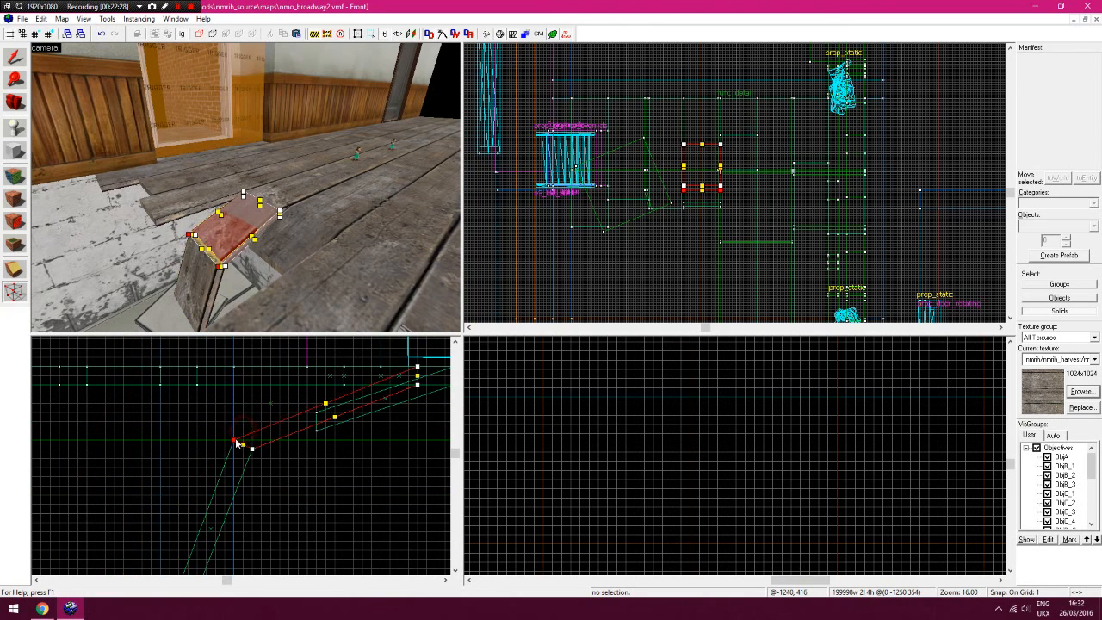
pyautogui.click(24, 60)
pyautogui.click(478, 256)
# Set the Y texture shift of the board's narrow side face at the bend to 694 and apply the texture to the adjoining face
pyautogui.press('z')
pyautogui.press('w')
pyautogui.press('s')
pyautogui.press('d')
pyautogui.press('z')
pyautogui.click(15, 176)
pyautogui.click(252, 180)
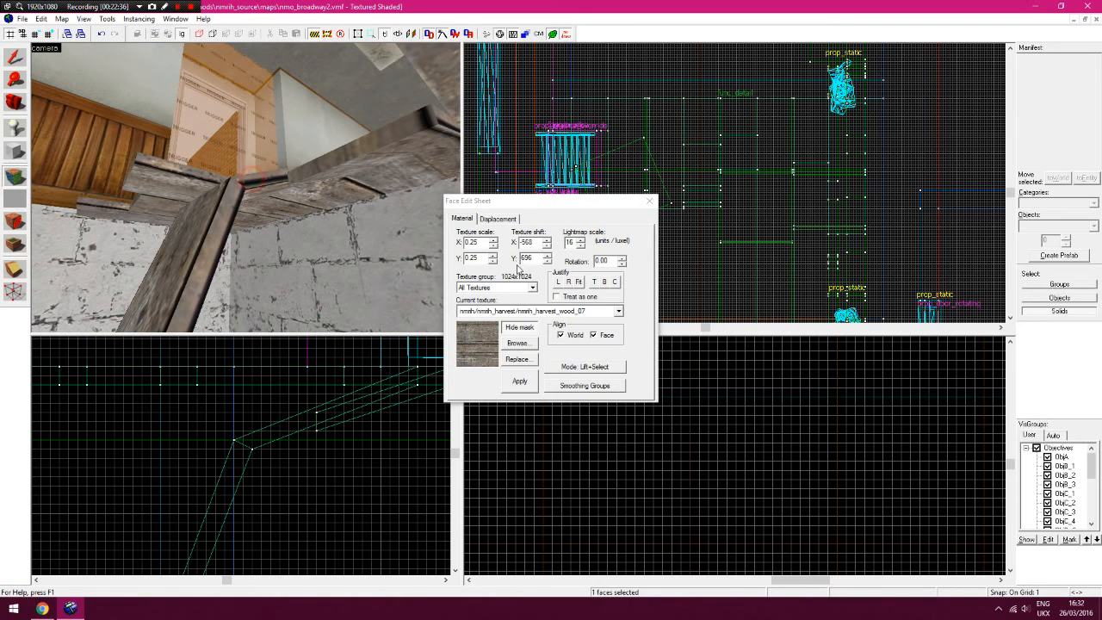
pyautogui.click(546, 262)
pyautogui.click(546, 261)
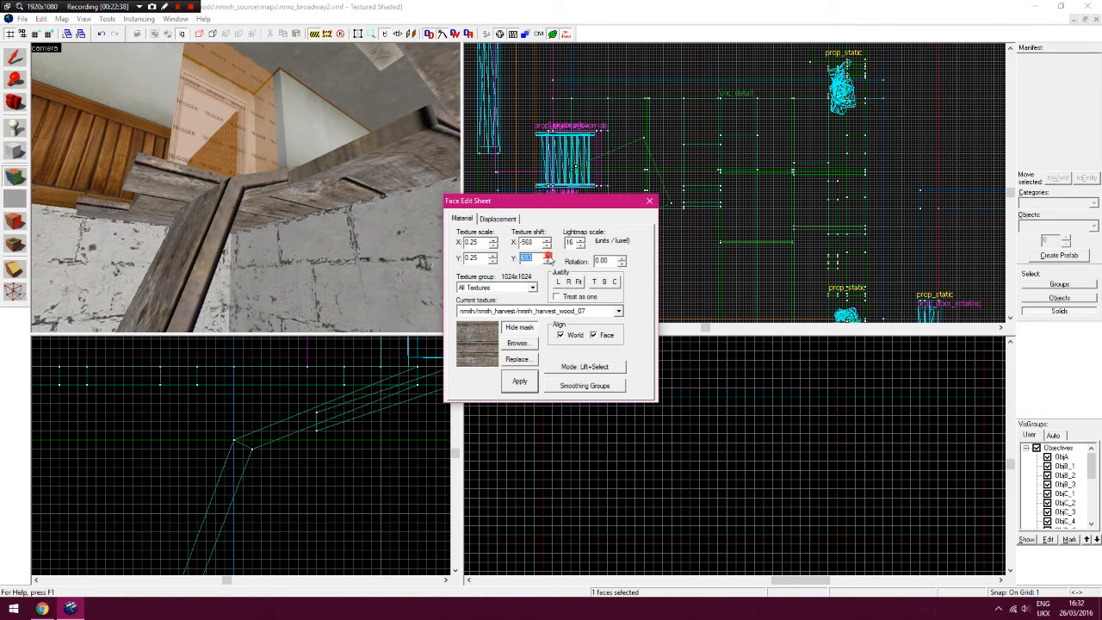
pyautogui.click(548, 256)
pyautogui.press('z')
pyautogui.press('w')
pyautogui.press('z')
pyautogui.rightClick(273, 161)
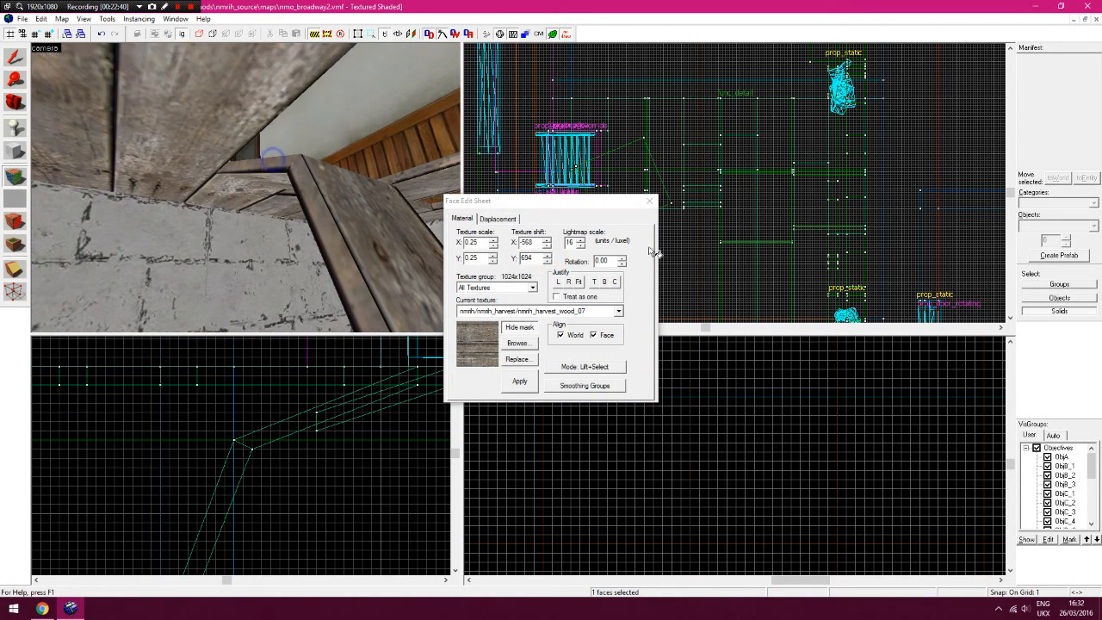
pyautogui.click(650, 200)
# Examine the bent, hanging board from below and from both sides
pyautogui.press('z')
pyautogui.press('w')
pyautogui.press('s')
pyautogui.press('z')
pyautogui.press('z')
pyautogui.press('w')
pyautogui.press('z')
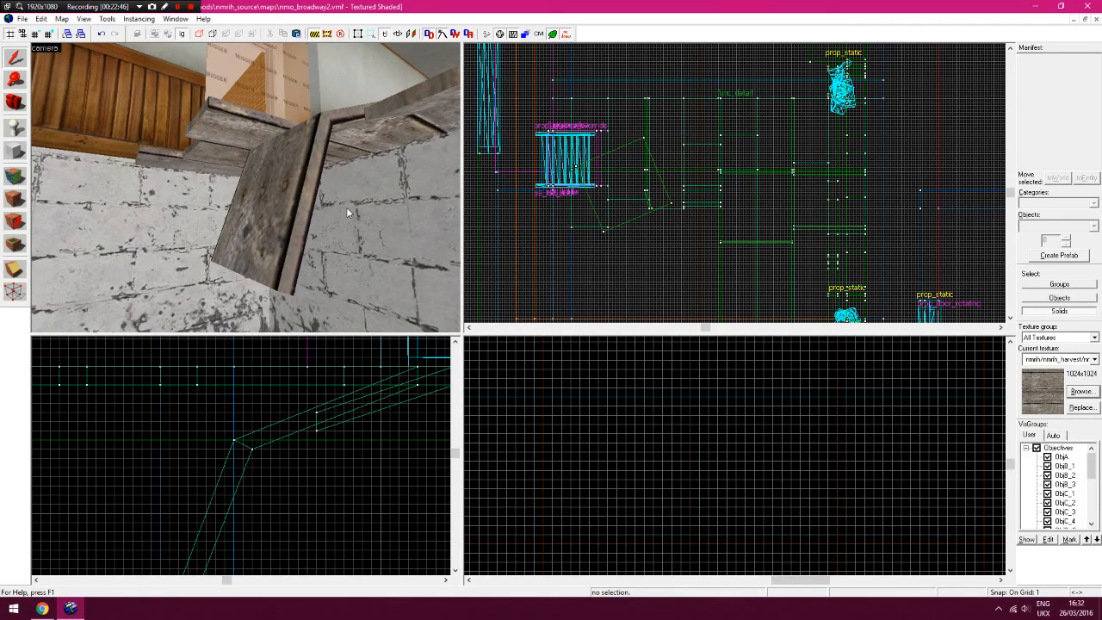
pyautogui.press('z')
pyautogui.press('d')
pyautogui.press('z')
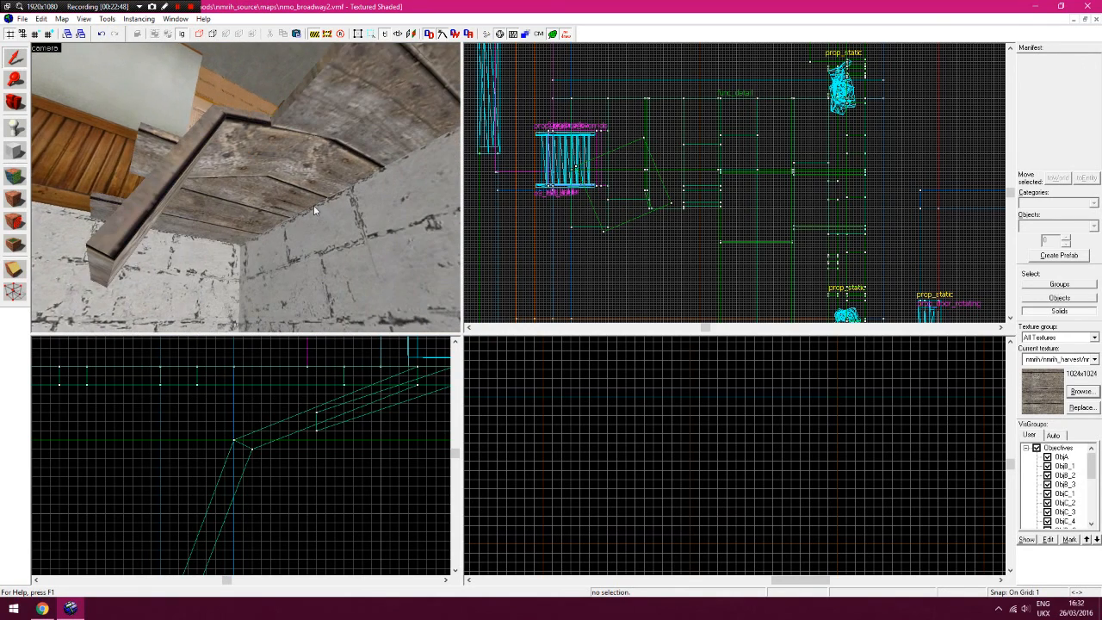
# Pick up the nodraw texture from the hanging piece's top face and apply it to the hidden board end at the joint
pyautogui.press('z')
pyautogui.press('s')
pyautogui.press('z')
pyautogui.press('z')
pyautogui.press('s')
pyautogui.press('z')
pyautogui.click(18, 176)
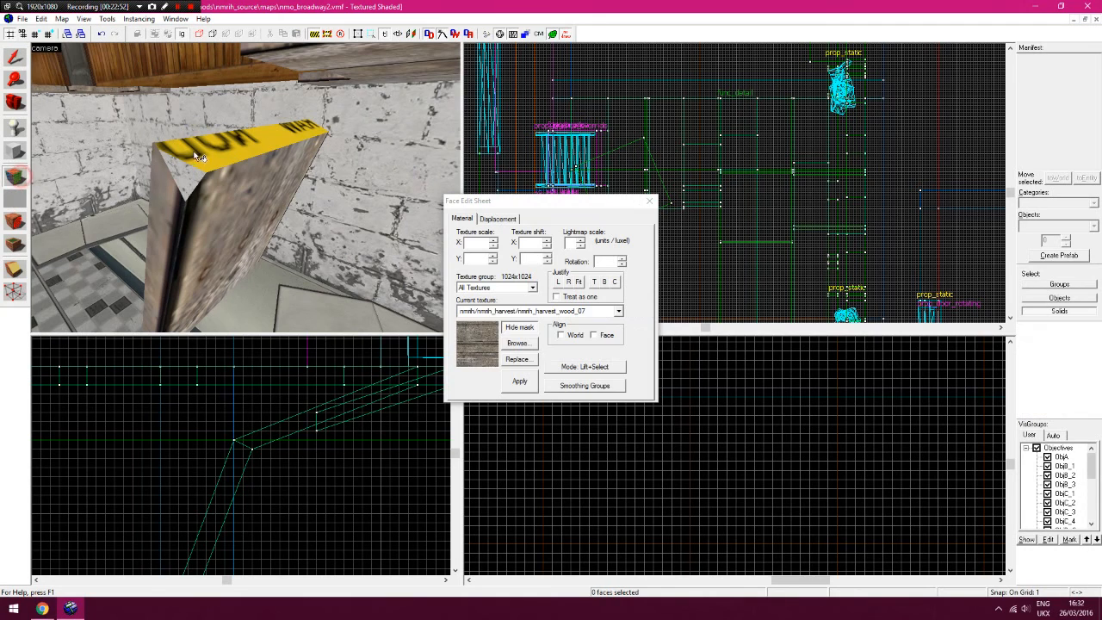
pyautogui.click(195, 155)
pyautogui.press('z')
pyautogui.press('w')
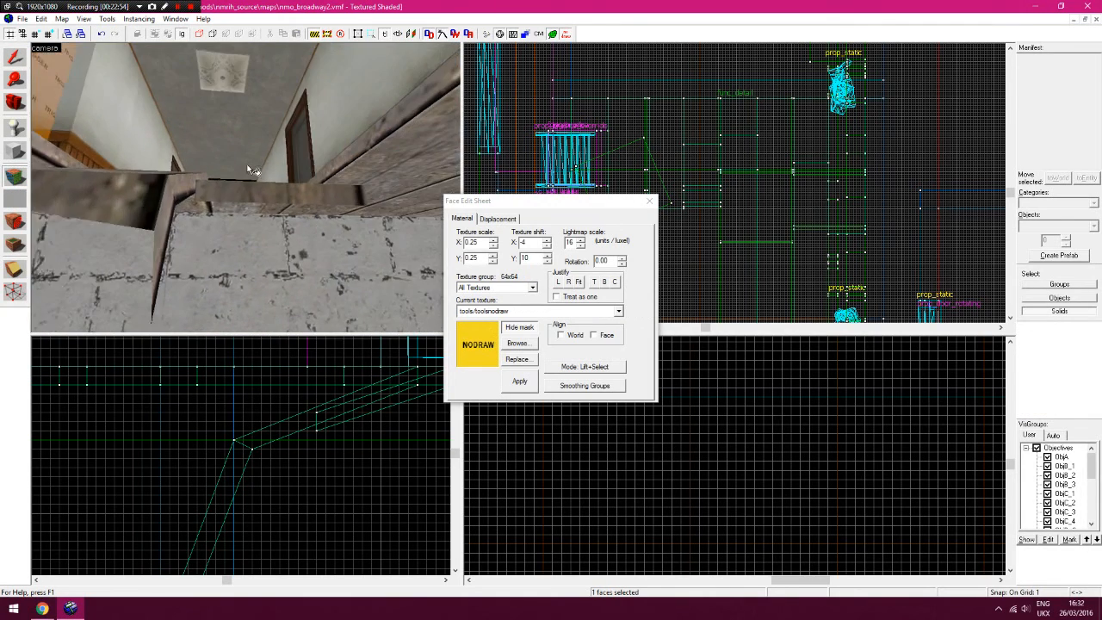
pyautogui.press('z')
pyautogui.rightClick(171, 162)
pyautogui.press('z')
pyautogui.press('z')
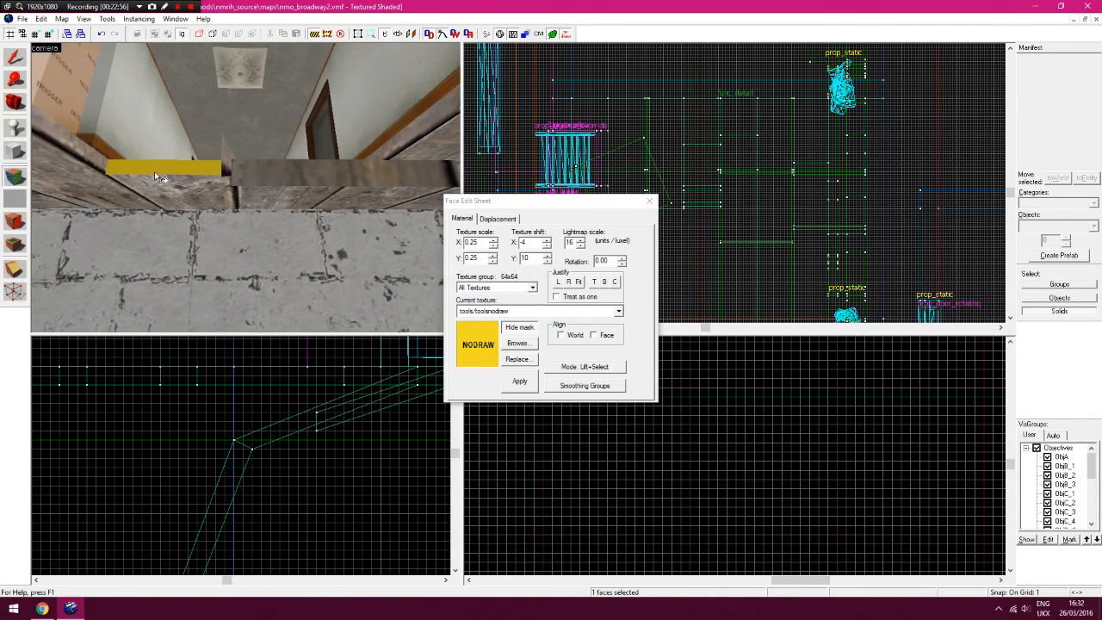
pyautogui.press('z')
pyautogui.press('s')
pyautogui.press('z')
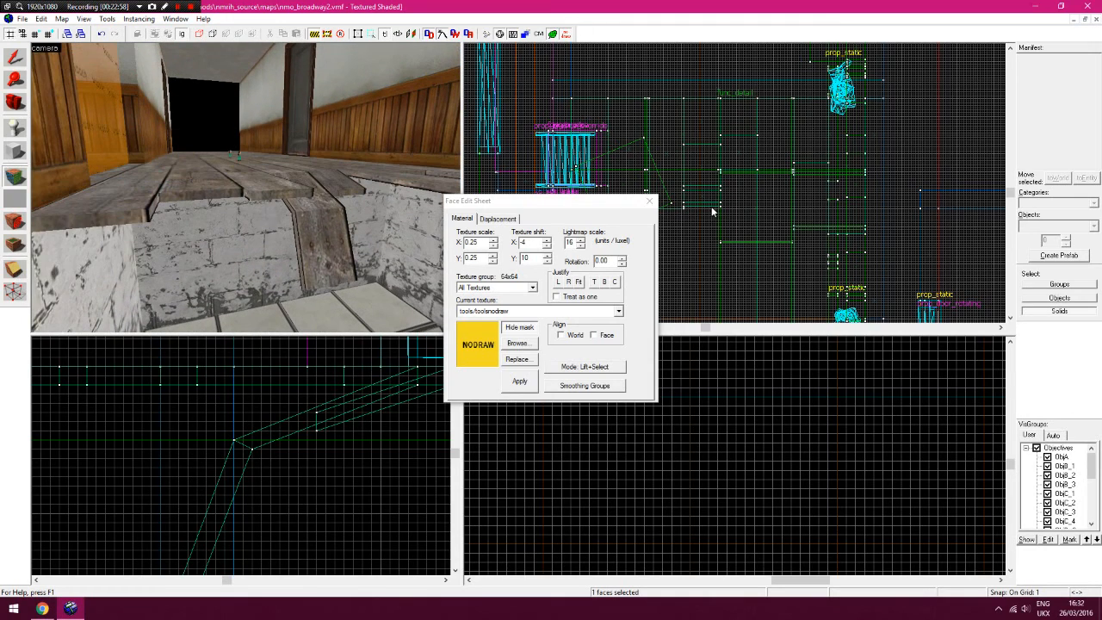
pyautogui.click(650, 200)
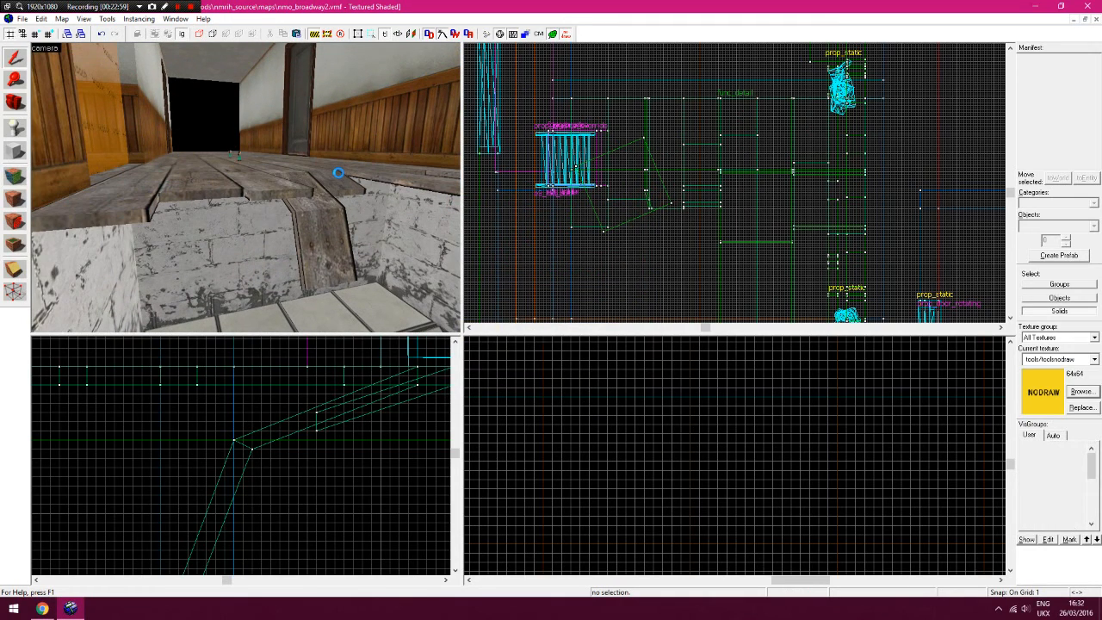
# Look over the floorboards around the opening from above, including the short board beside the wall
pyautogui.press('z')
pyautogui.press('d')
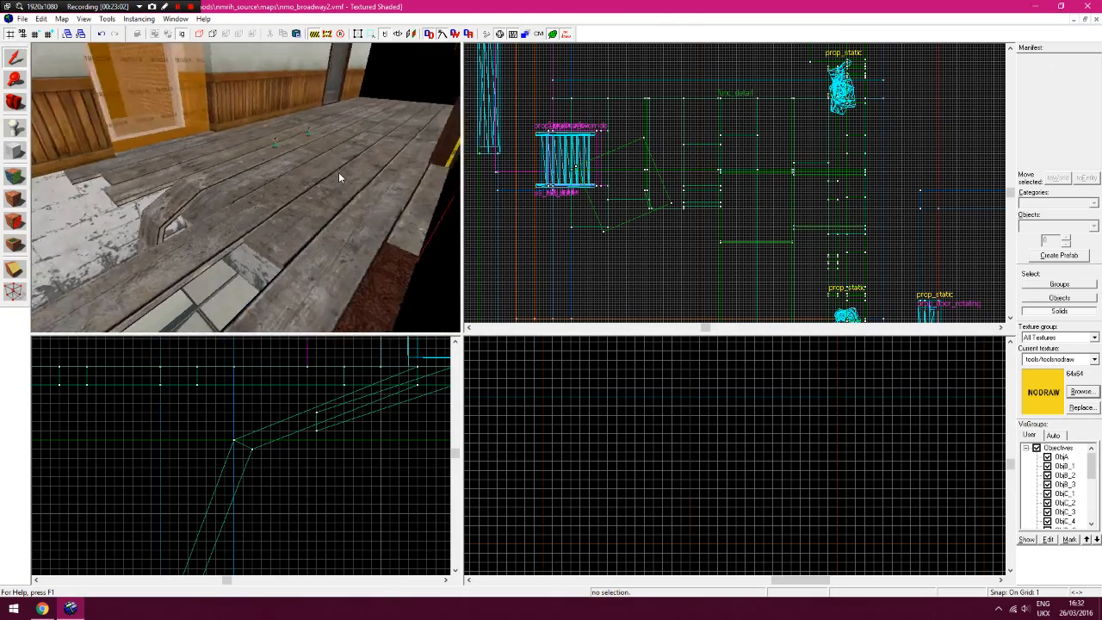
pyautogui.press('d')
pyautogui.press('a')
pyautogui.press('z')
pyautogui.click(254, 150)
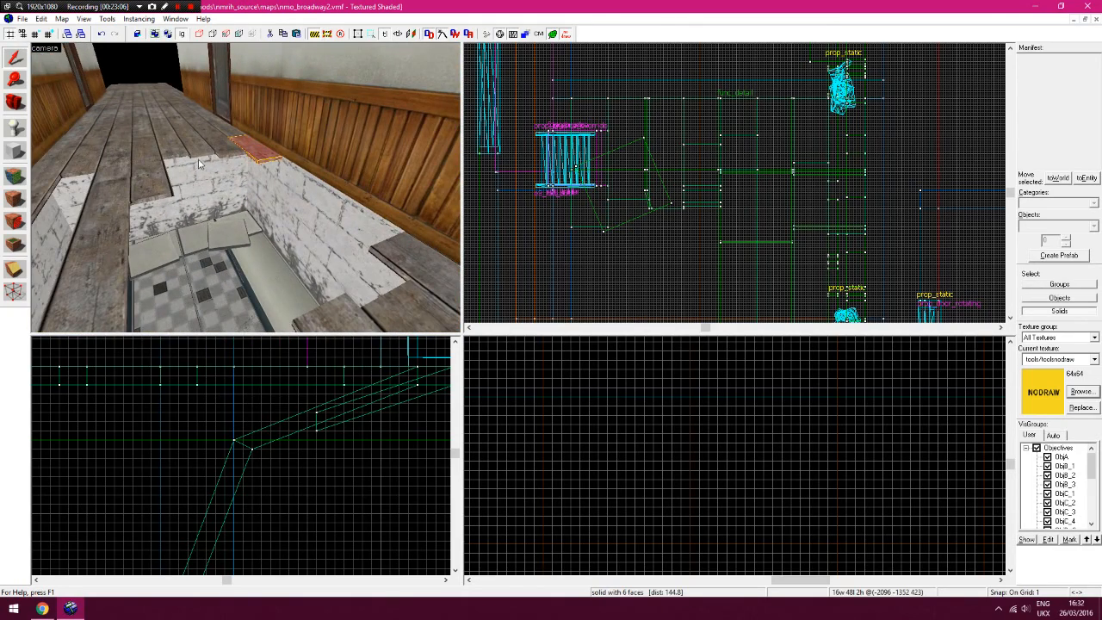
pyautogui.press('z')
pyautogui.press('z')
# Lengthen the 16-by-48-unit floorboard beyond the opening in the top view, and deselect it
pyautogui.click(159, 75)
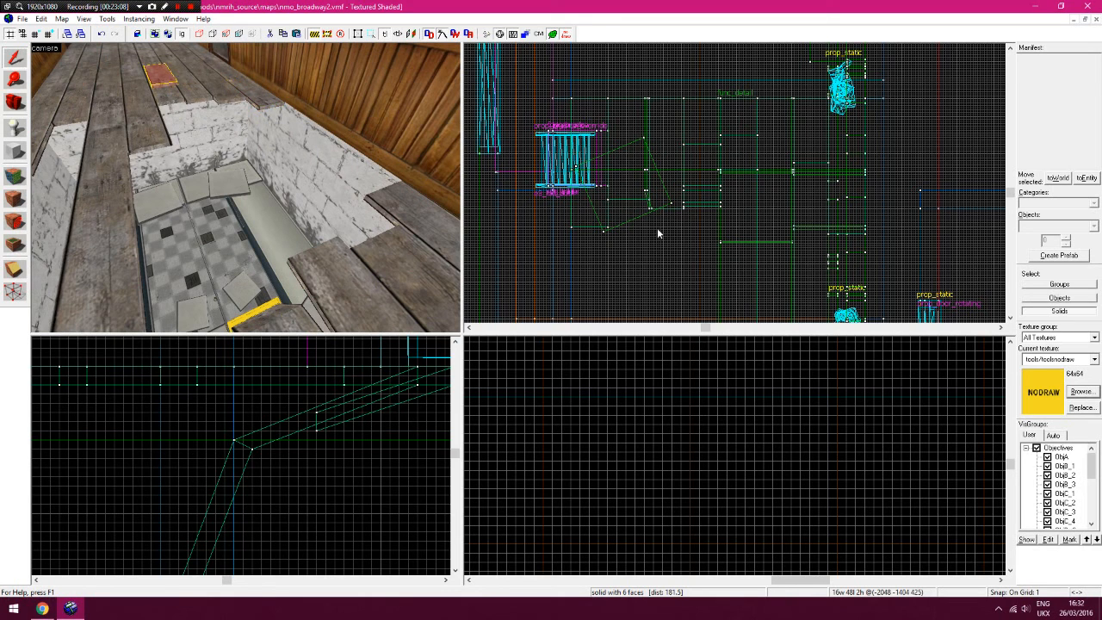
pyautogui.press('Down')
pyautogui.press('Down')
pyautogui.press('Down')
pyautogui.press('Down')
pyautogui.press('Down')
pyautogui.moveTo(702, 223); pyautogui.dragTo(702, 274)
pyautogui.press('Down')
pyautogui.press('Escape')
pyautogui.press('z')
pyautogui.press('z')
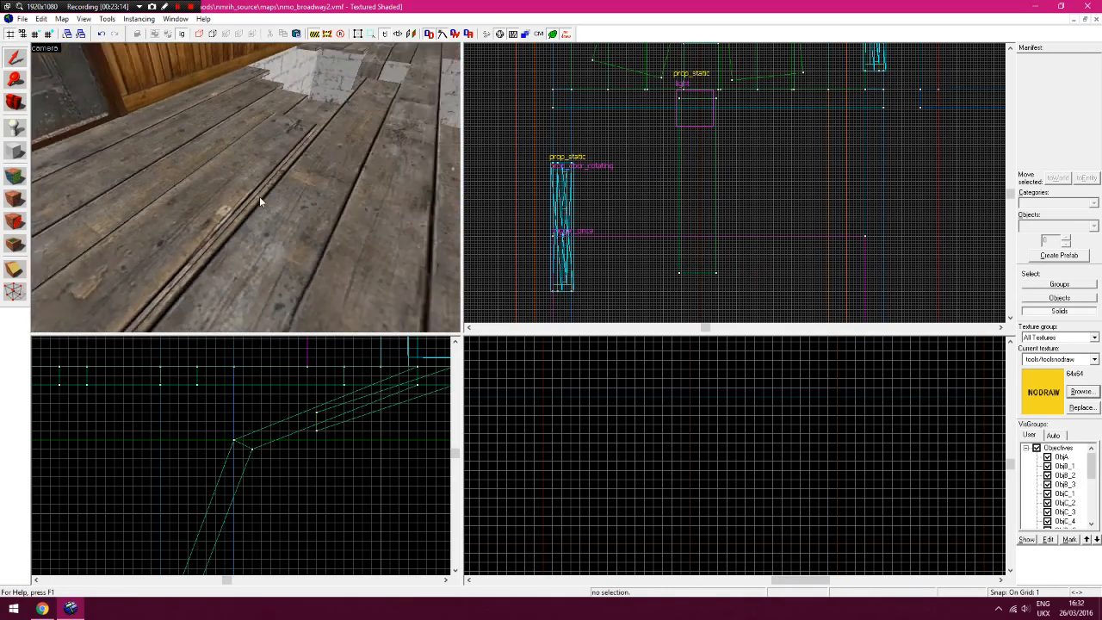
# Cut the 16-by-76-unit floorboard from beyond the opening, paste it onto the ceiling tiles near the wall, and select the pasted board
pyautogui.click(274, 201)
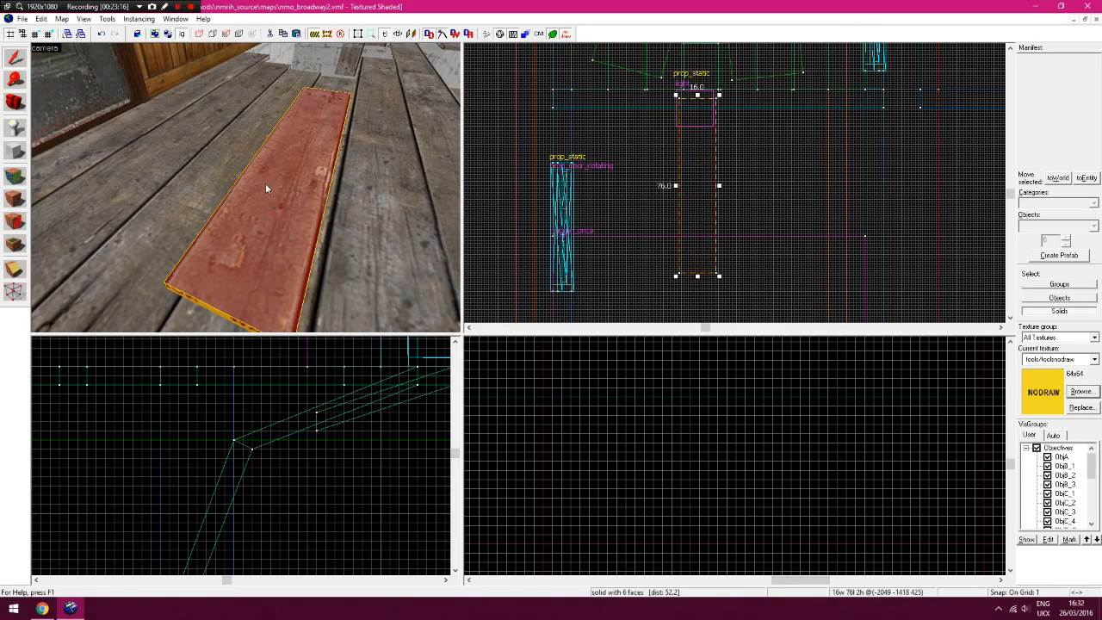
pyautogui.press('Delete')
pyautogui.click(13, 101)
pyautogui.press('z')
pyautogui.press('w')
pyautogui.press('w')
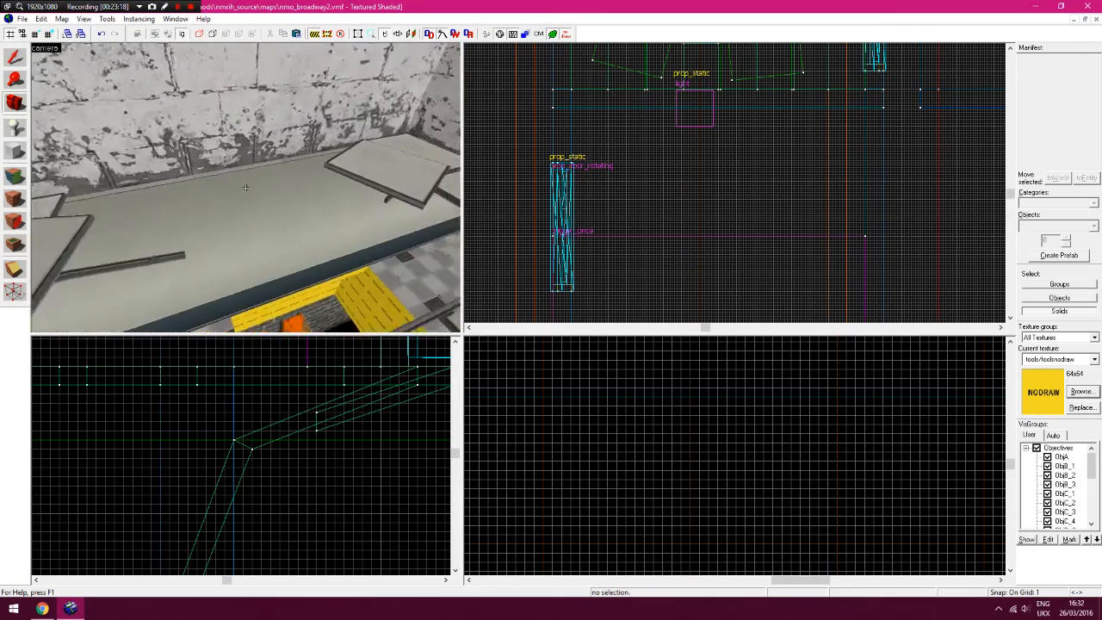
pyautogui.press('w')
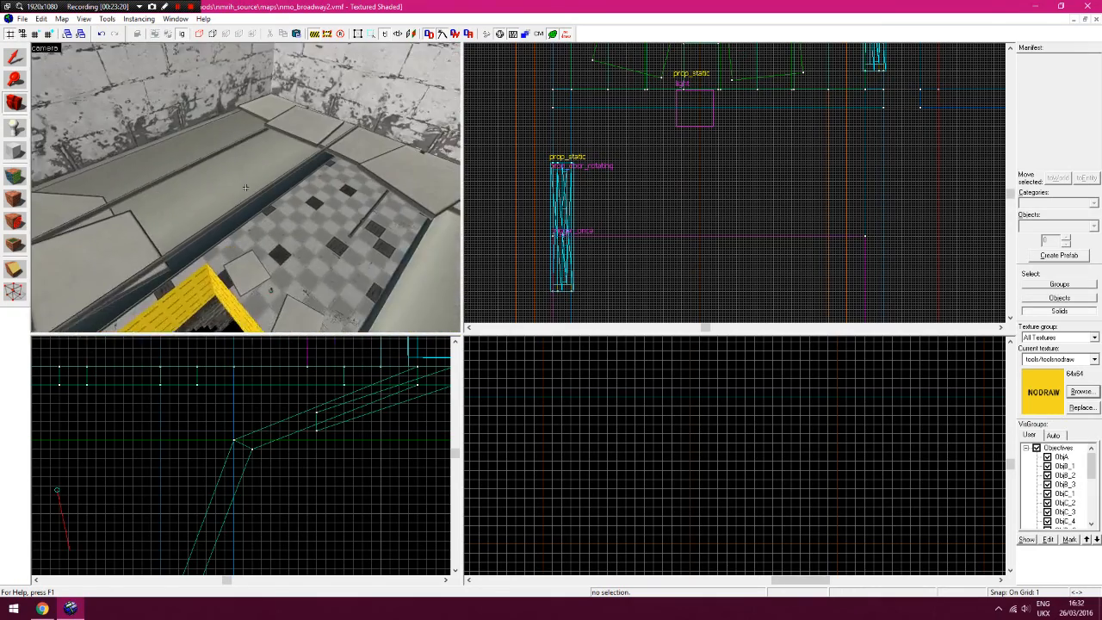
pyautogui.press('z')
pyautogui.click(14, 57)
pyautogui.press('a')
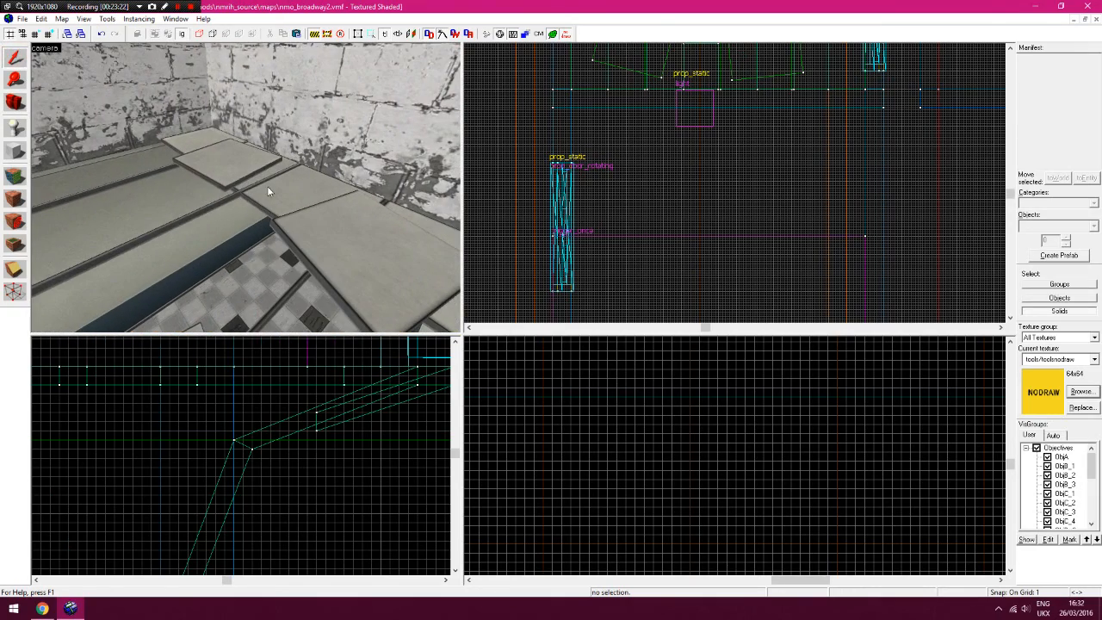
pyautogui.click(242, 172)
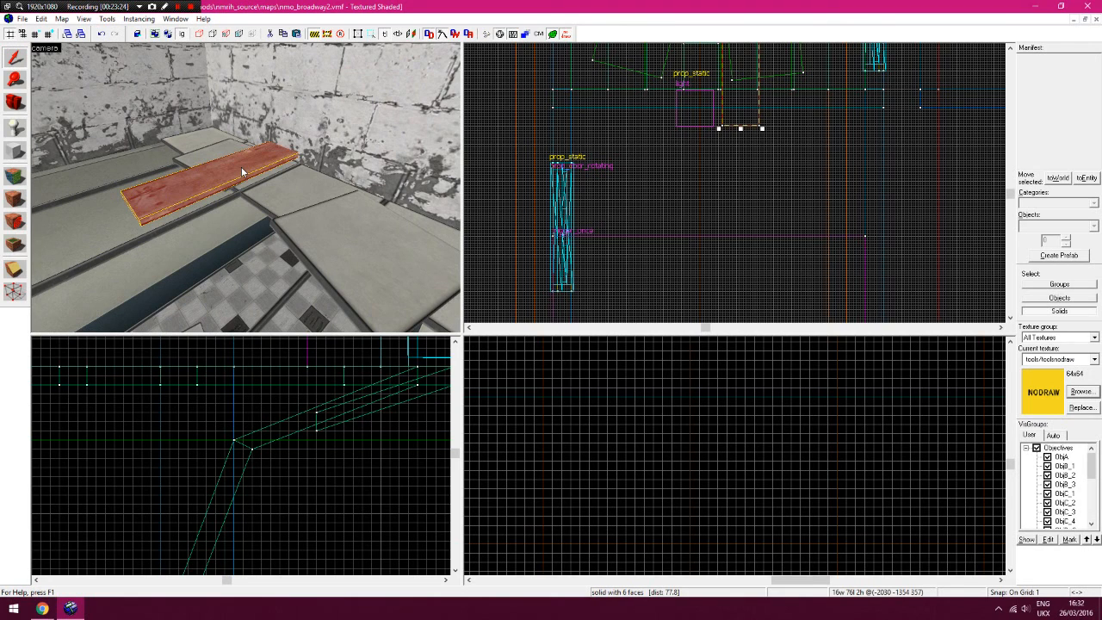
# Rotate the pasted board 90 degrees about the Z axis
pyautogui.hotkey('ctrl', 'm')
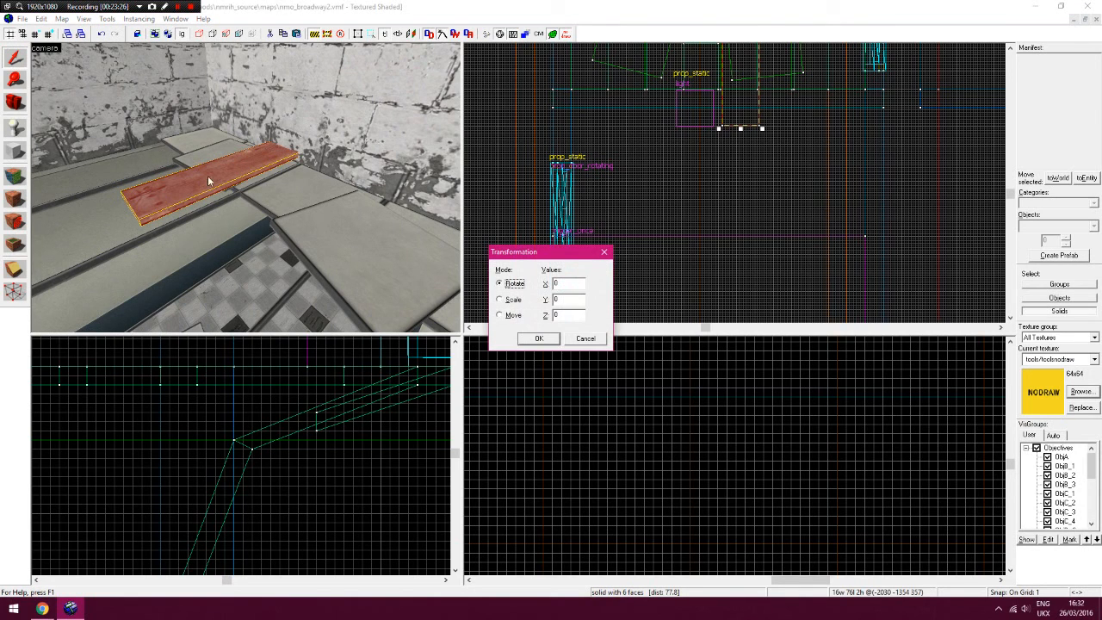
pyautogui.click(566, 315)
pyautogui.write('90')
pyautogui.press('Return')
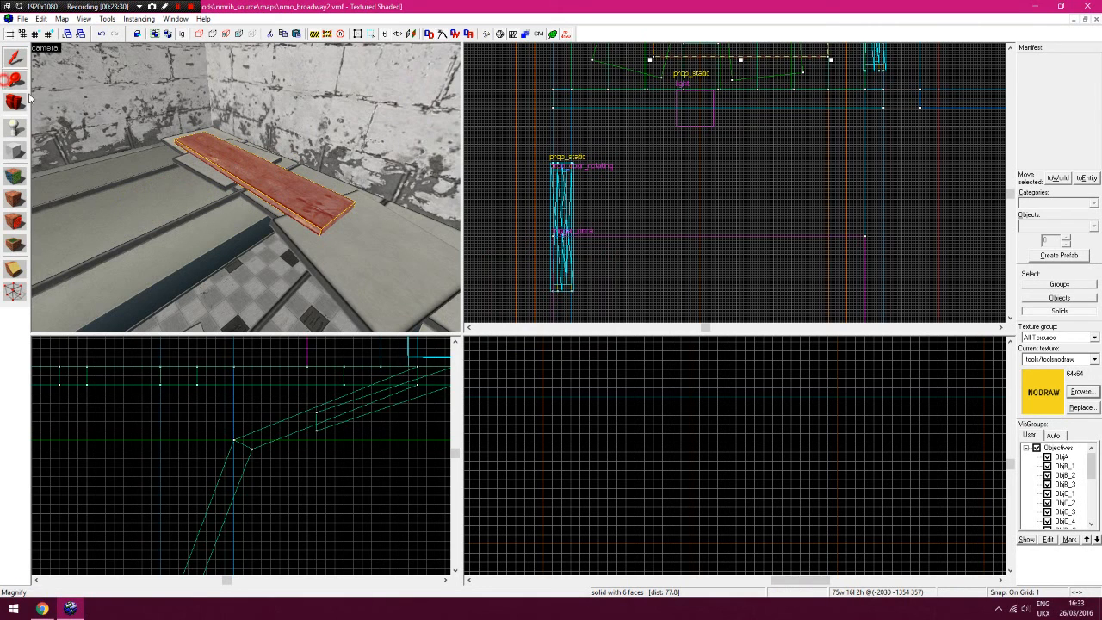
# Check the board's height in the front view and its place among the tiles in the top view, and deselect it
pyautogui.scroll(-3, 207, 440)
pyautogui.scroll(5, 111, 368)
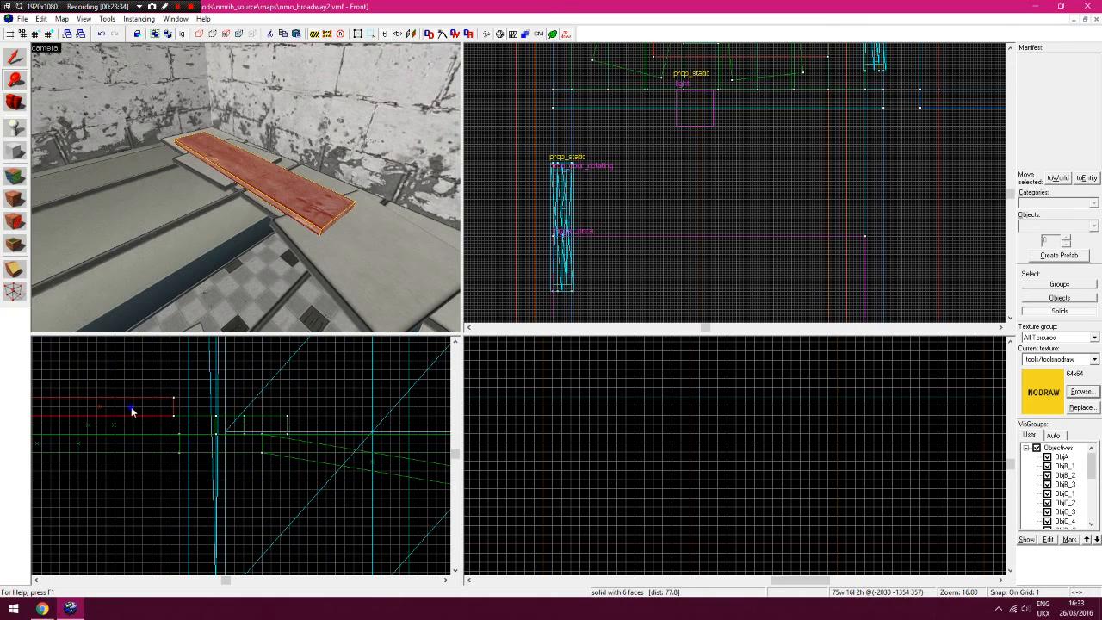
pyautogui.scroll(-2, 130, 412)
pyautogui.scroll(1, 138, 417)
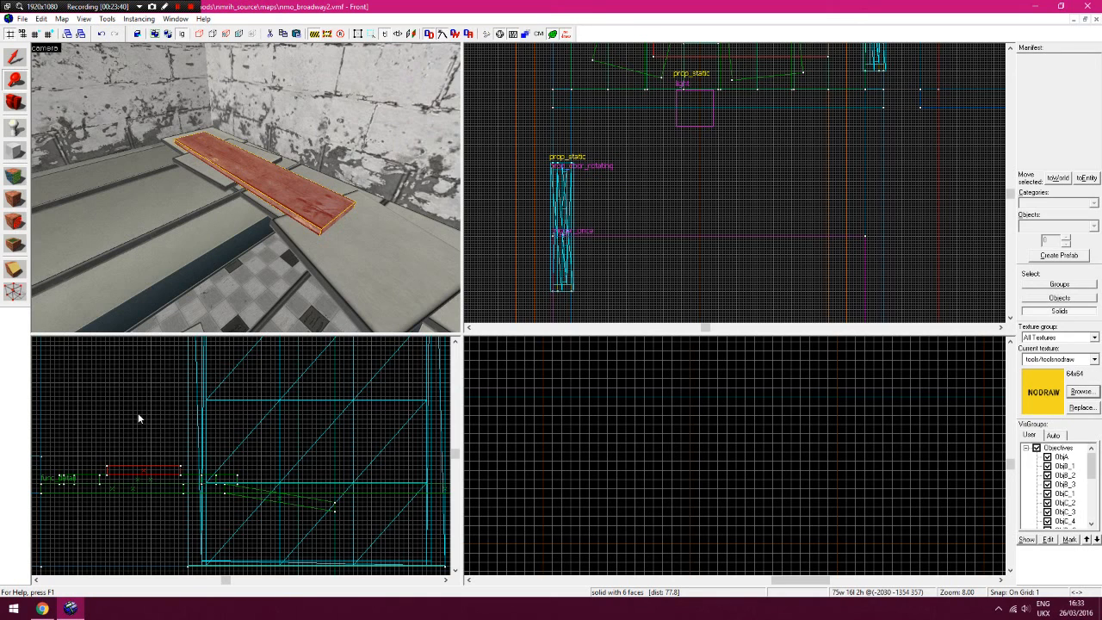
pyautogui.click(16, 58)
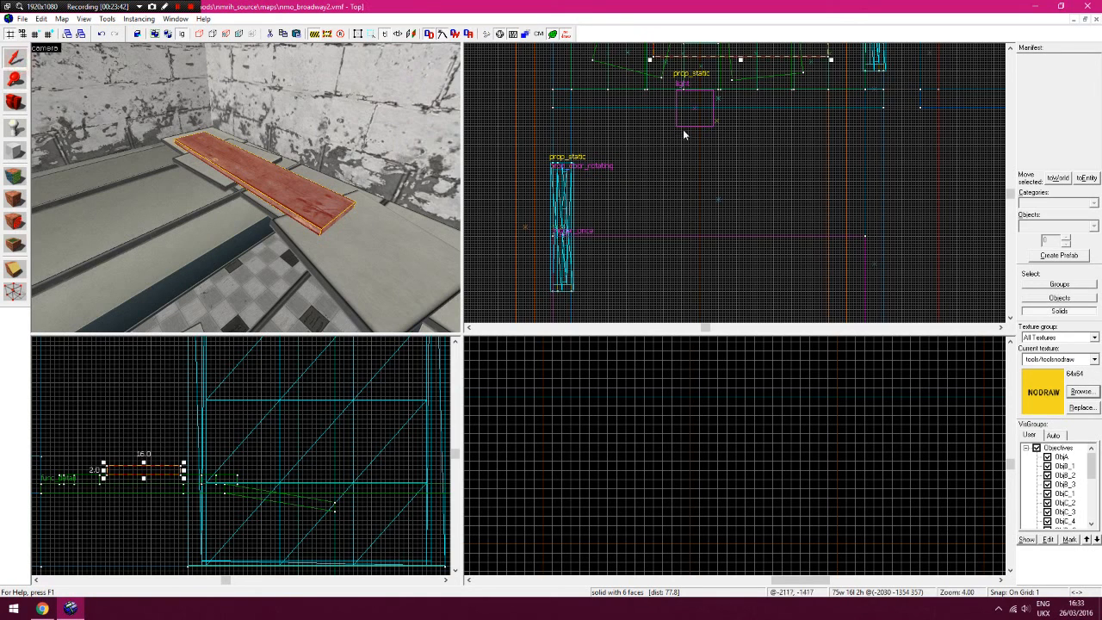
pyautogui.press('Up')
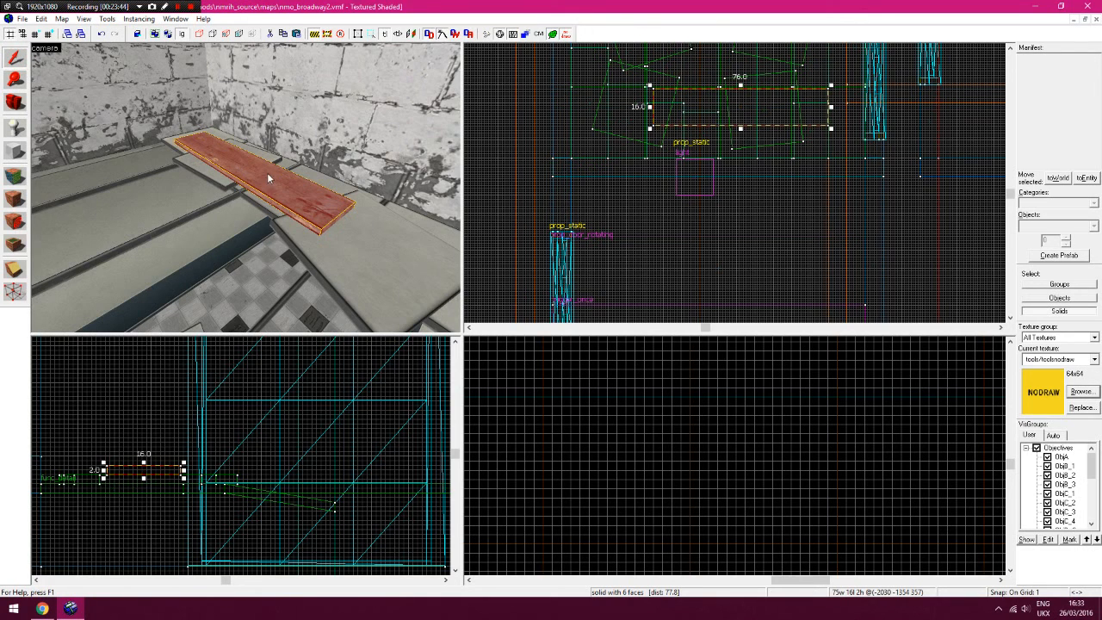
pyautogui.press('Up')
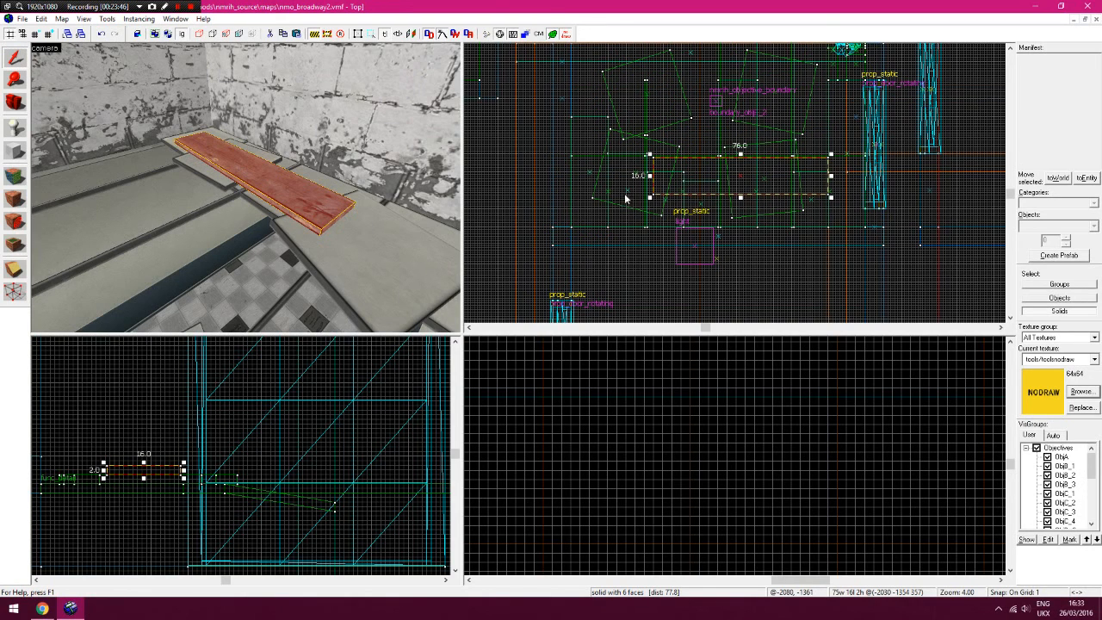
pyautogui.click(647, 273)
pyautogui.press('z')
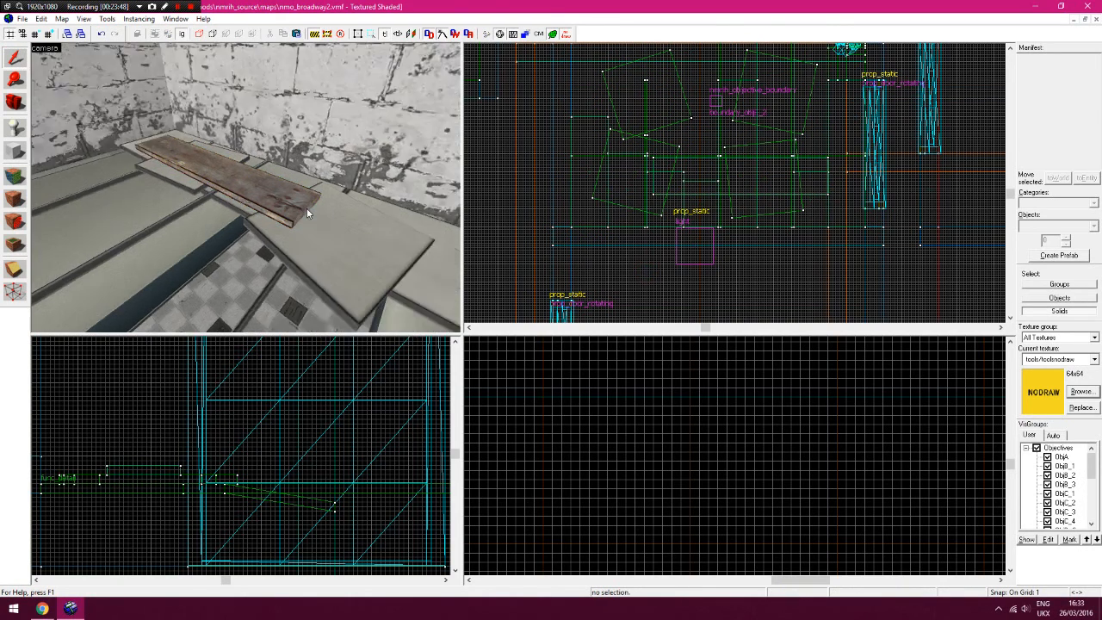
# Pick up the nmrih_harvest_wood_07 texture from the board's long side, apply it to the end faces, and close the Face Edit Sheet
pyautogui.press('w')
pyautogui.press('z')
pyautogui.click(13, 174)
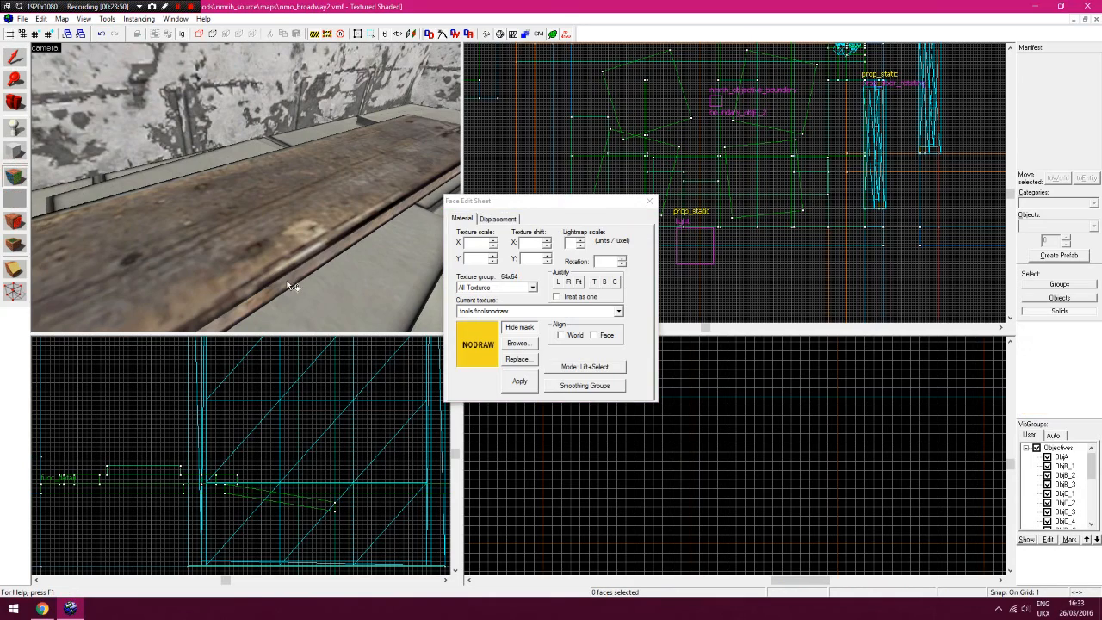
pyautogui.click(288, 284)
pyautogui.press('d')
pyautogui.press('z')
pyautogui.press('d')
pyautogui.press('z')
pyautogui.rightClick(174, 154)
pyautogui.rightClick(182, 145)
pyautogui.press('z')
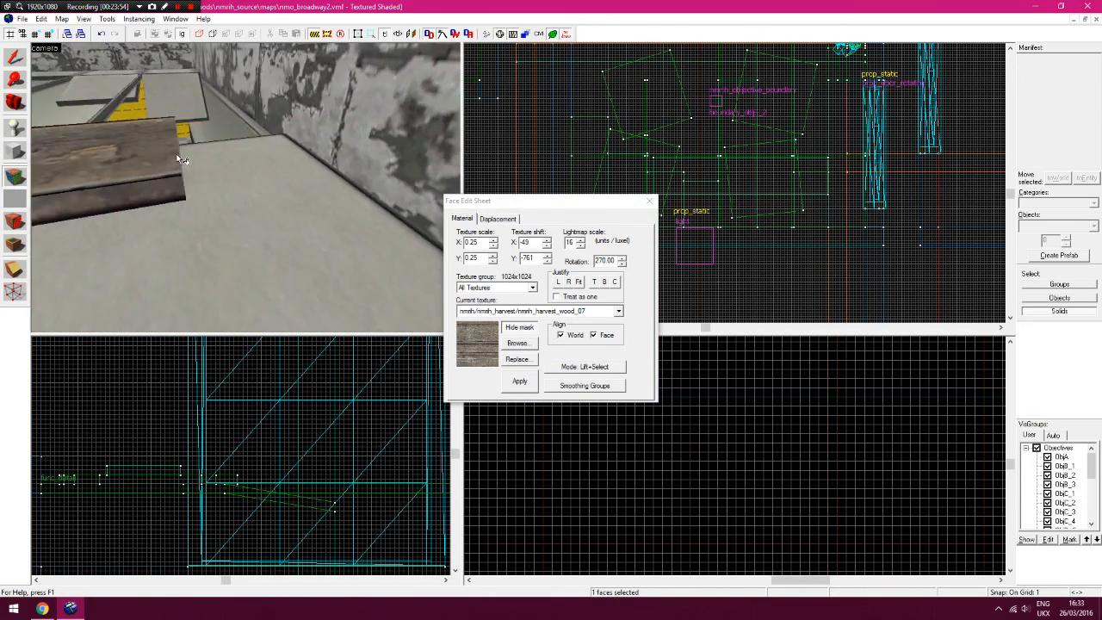
pyautogui.press('w')
pyautogui.press('z')
pyautogui.press('z')
pyautogui.press('w')
pyautogui.press('z')
pyautogui.rightClick(276, 148)
pyautogui.press('z')
pyautogui.press('w')
pyautogui.press('z')
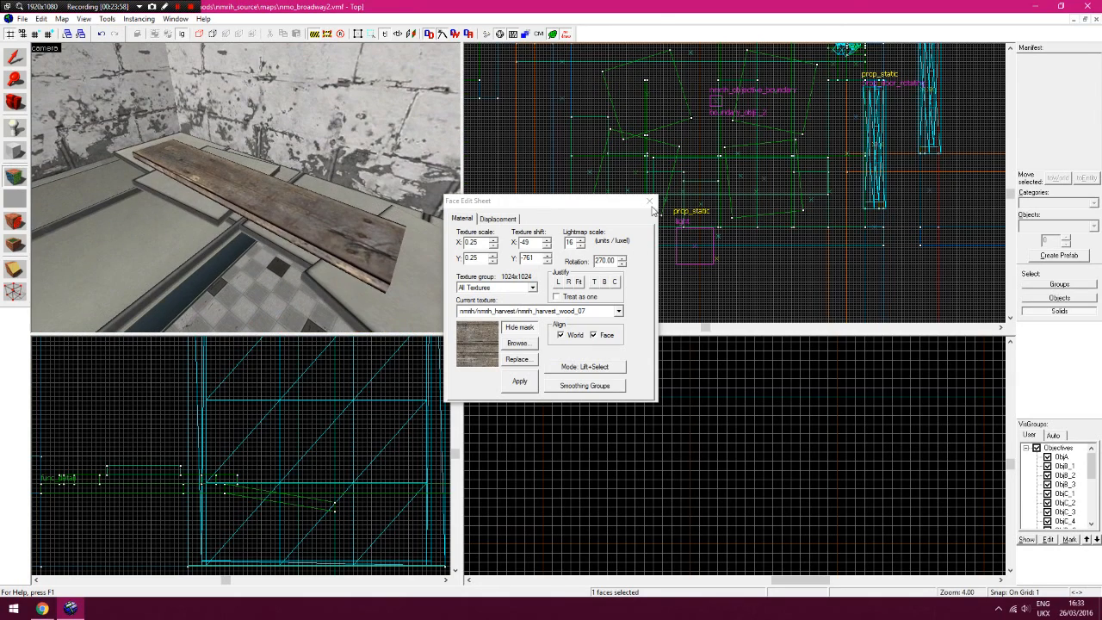
pyautogui.click(649, 201)
# Rotate the board slightly in the top view so it spans about 78 by 33 units across the tiles, and deselect it
pyautogui.click(334, 202)
pyautogui.click(689, 197)
pyautogui.moveTo(652, 197); pyautogui.dragTo(677, 191)
pyautogui.press('Escape')
# Select the angled board lying on the ceiling tiles and bring the tiles beyond the opening into view
pyautogui.press('z')
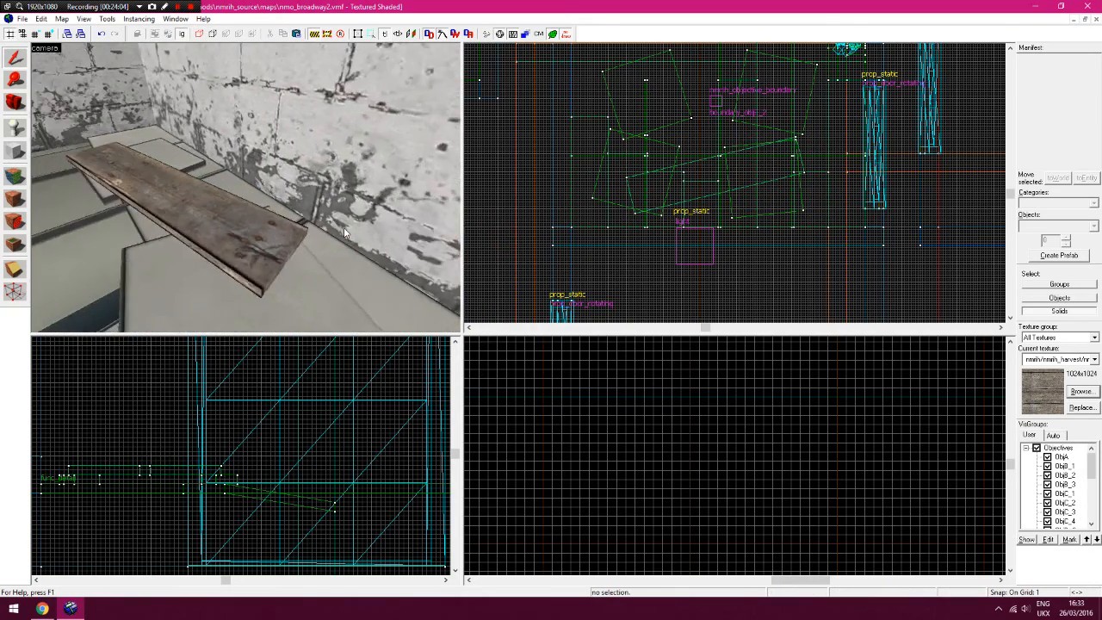
pyautogui.press('a')
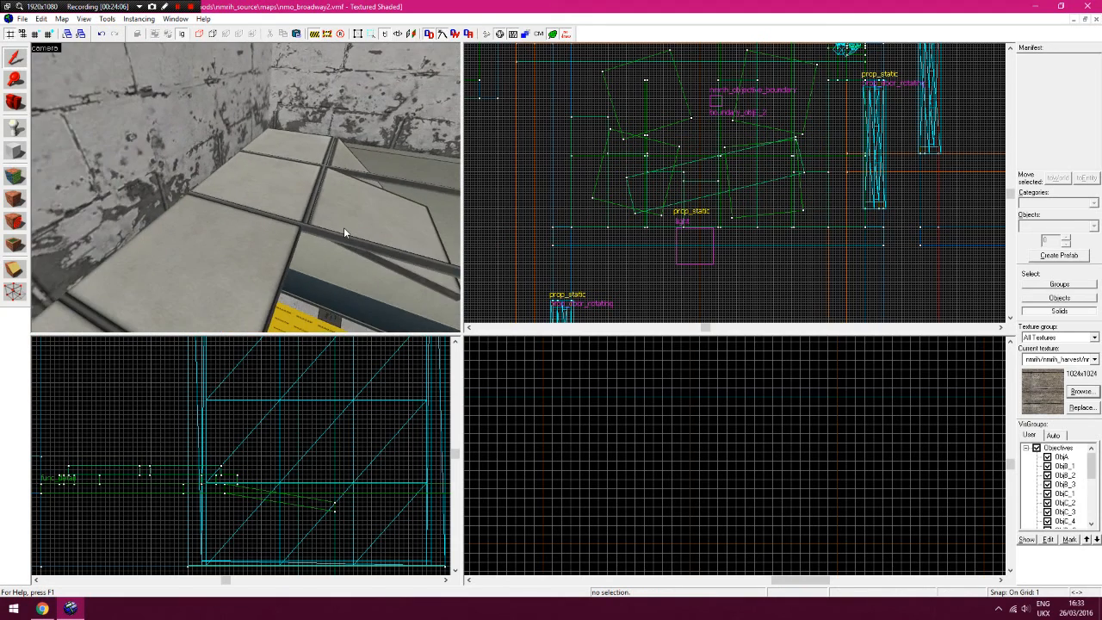
pyautogui.press('z')
pyautogui.click(411, 124)
pyautogui.press('z')
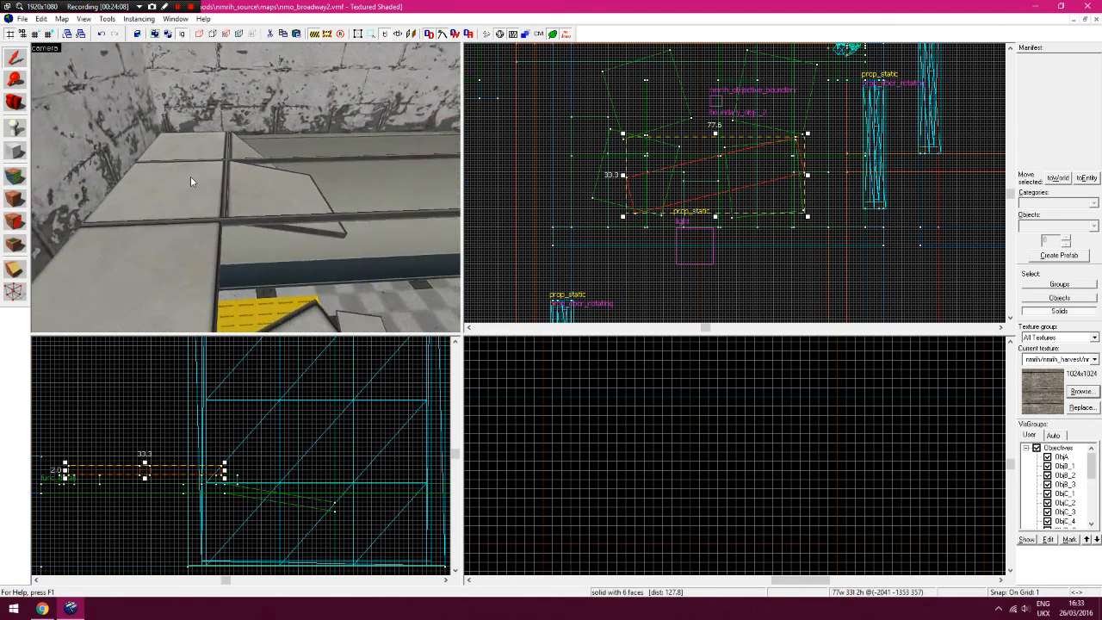
# Shorten the wooden plank with the Vertex tool by pulling in one end's vertices, to about 45 by 25 units overall
pyautogui.click(194, 193)
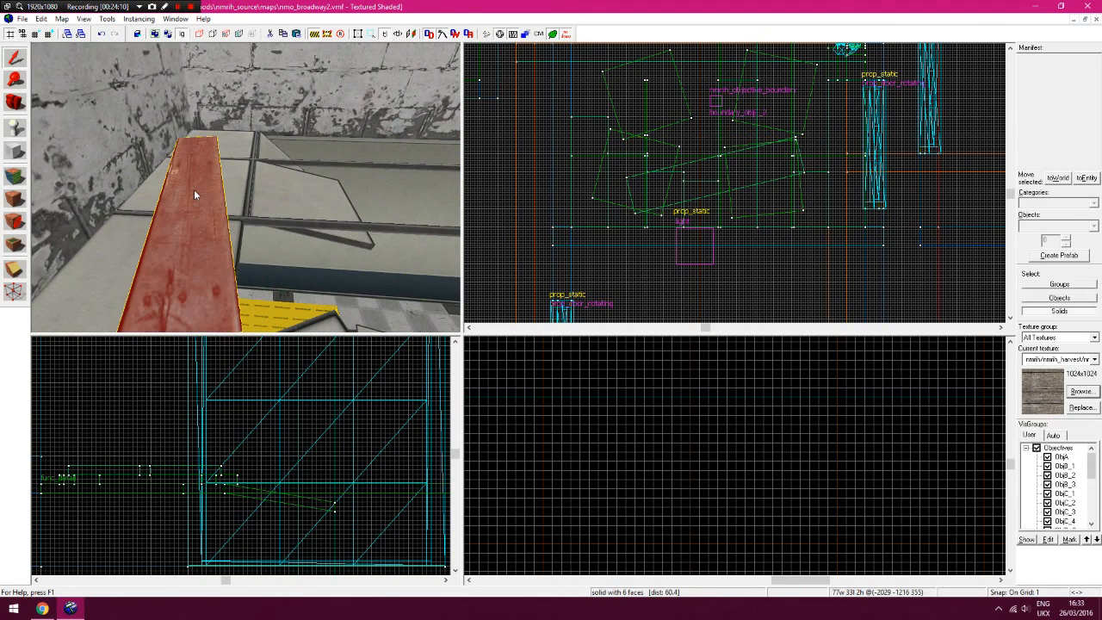
pyautogui.scroll(4, 702, 178)
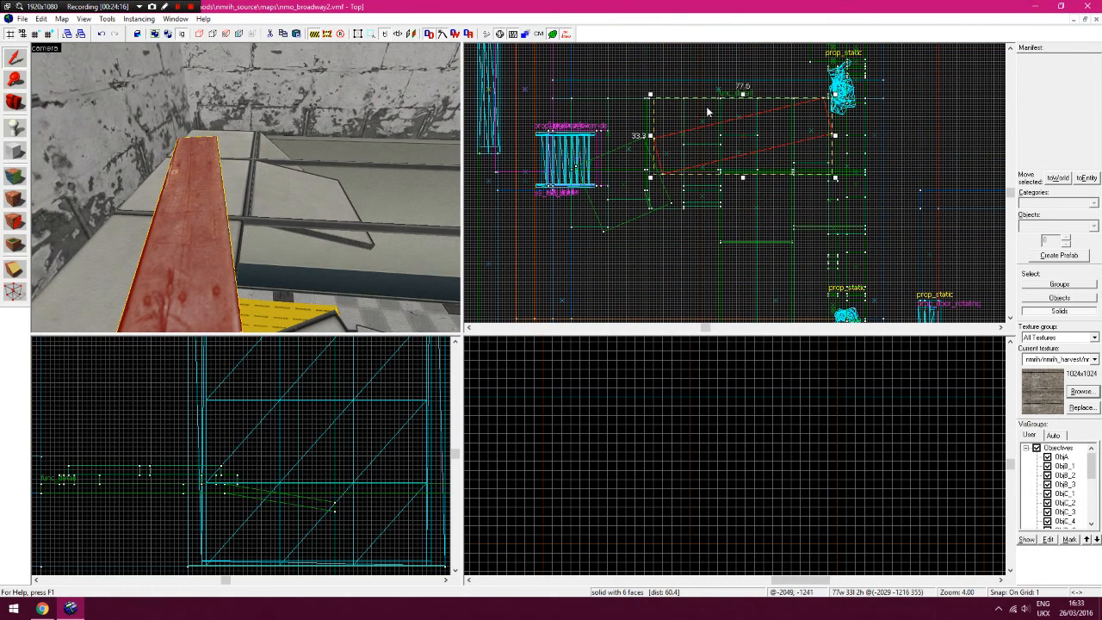
pyautogui.click(14, 296)
pyautogui.click(653, 137)
pyautogui.keyDown('ctrl'); pyautogui.moveTo(663, 175); pyautogui.dragTo(736, 159); pyautogui.keyUp('ctrl')
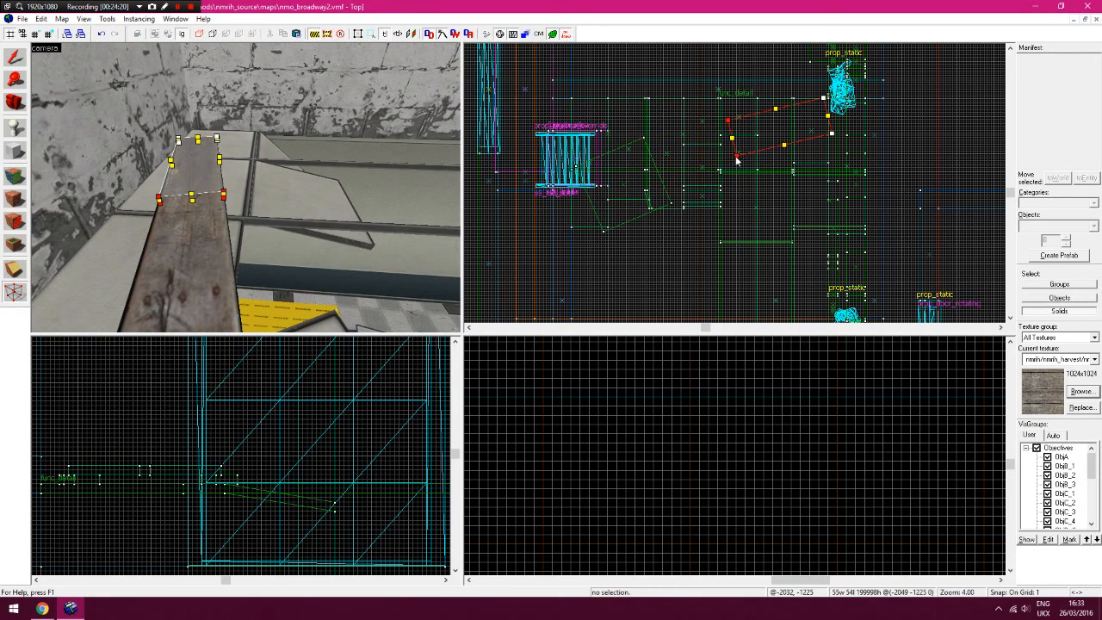
pyautogui.hotkey('shift', 's')
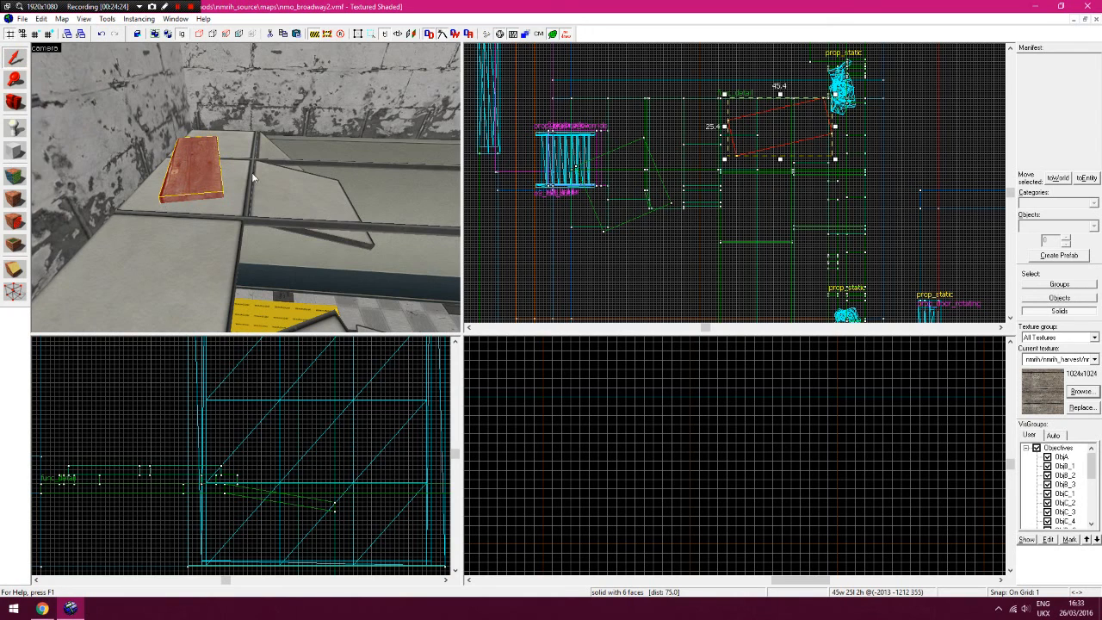
# Rotate and move the shortened plank so it lies at the opposite slant across the grey ceiling panels, and deselect it
pyautogui.moveTo(748, 143)
pyautogui.mouseDown()
pyautogui.moveTo(731, 144)
pyautogui.moveTo(731, 178)
pyautogui.moveTo(738, 157)
pyautogui.mouseUp()
pyautogui.click(667, 230)
pyautogui.press('z')
pyautogui.press('w')
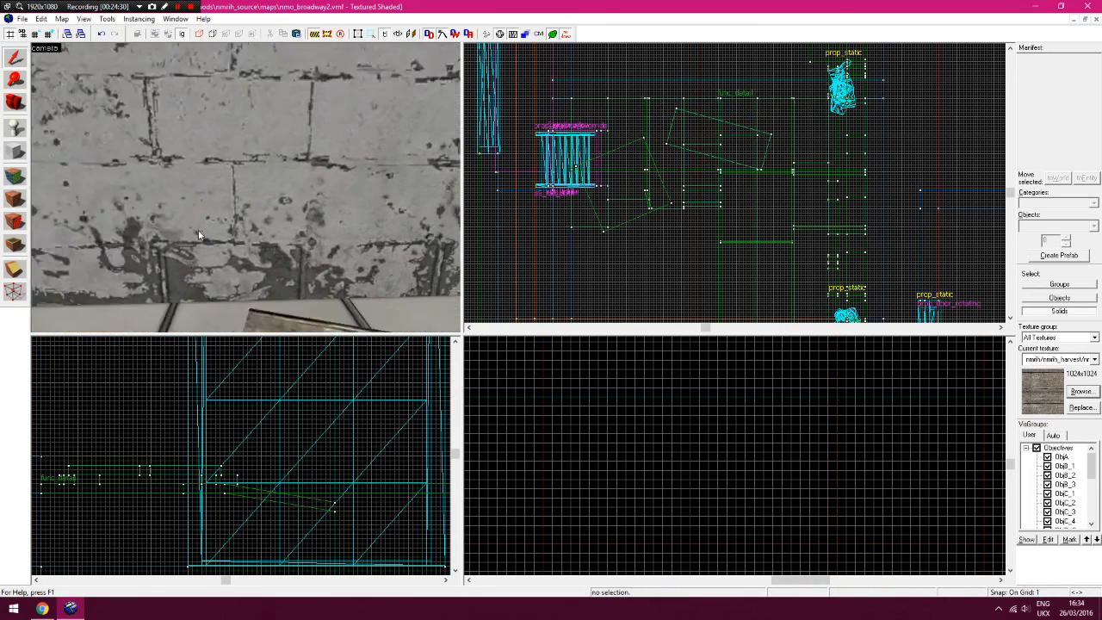
# Pick a face of the plank in the Face Edit Sheet and apply its wood texture settings to the plank's top face
pyautogui.press('z')
pyautogui.hotkey('shift', 'a')
pyautogui.click(279, 246)
pyautogui.press('z')
pyautogui.press('d')
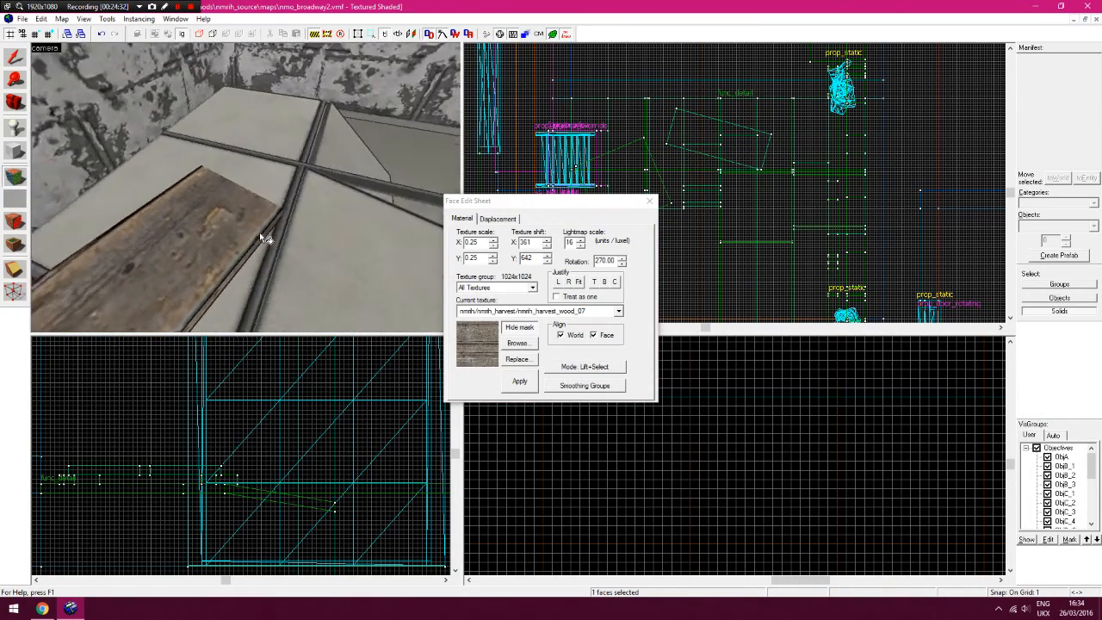
pyautogui.press('z')
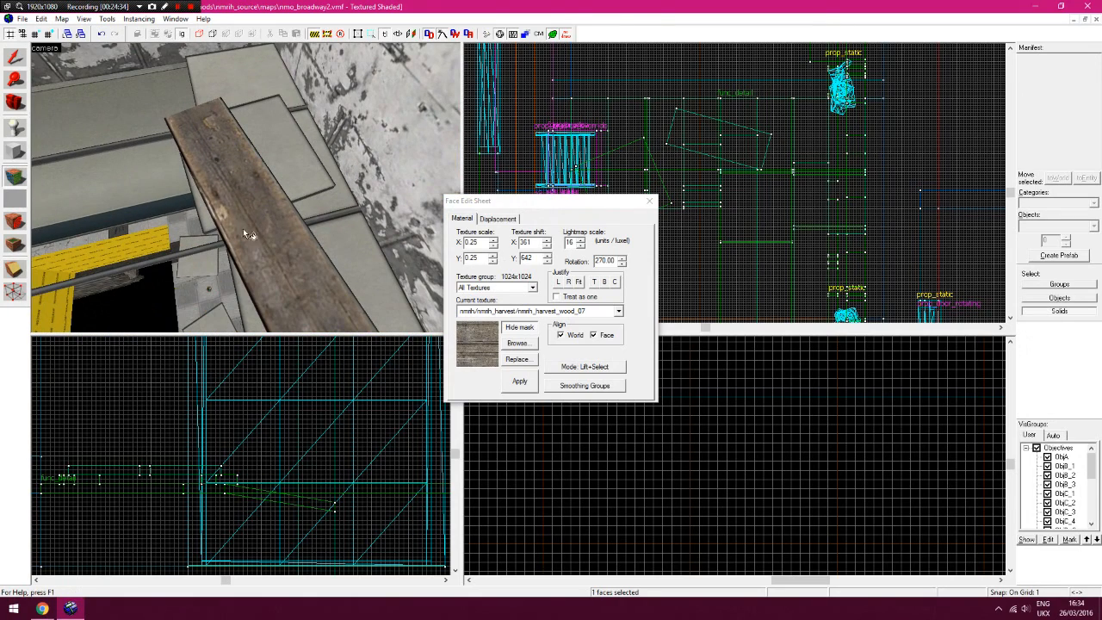
pyautogui.rightClick(257, 185)
pyautogui.press('z')
pyautogui.press('a')
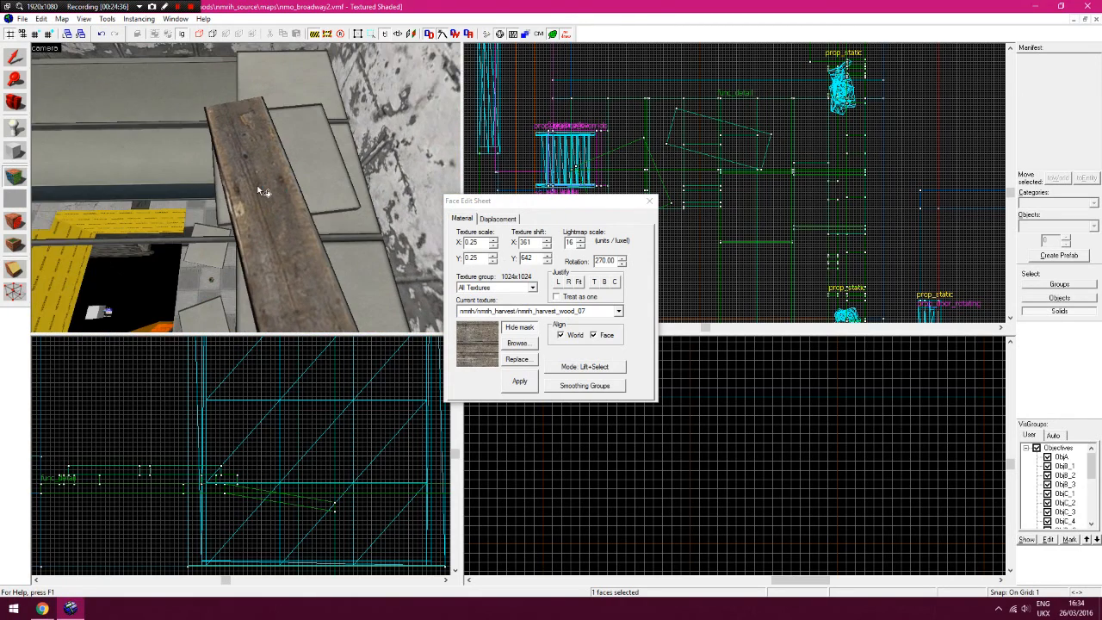
pyautogui.press('z')
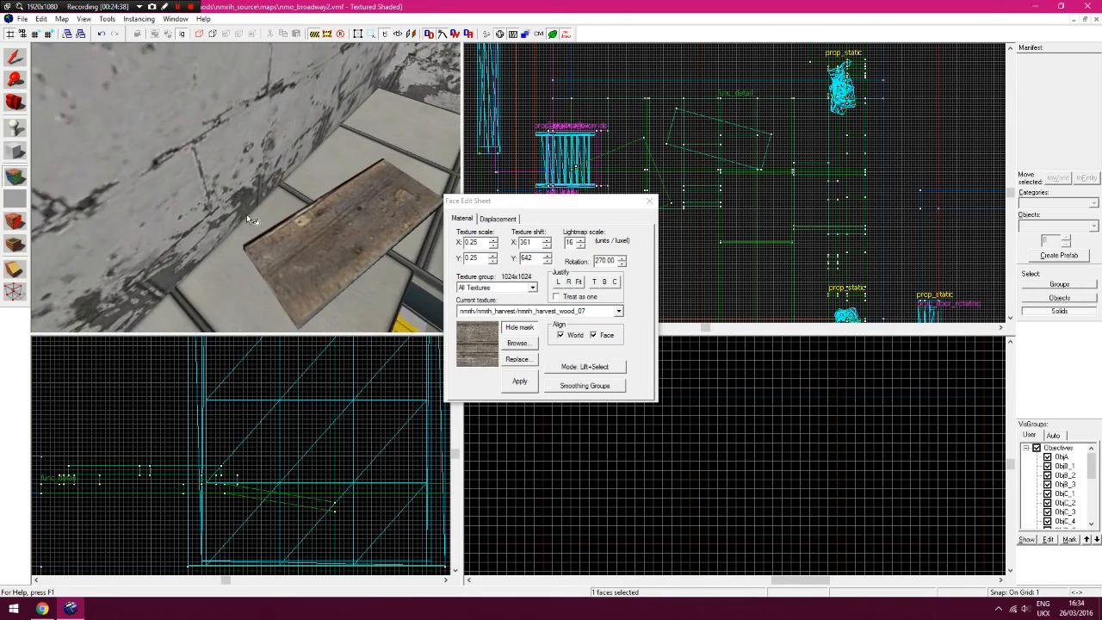
# Set the texture shift of the plank's selected face to X 0 and Y 640
pyautogui.press('z')
pyautogui.click(548, 260)
pyautogui.click(548, 260)
pyautogui.click(548, 260)
pyautogui.click(548, 260)
pyautogui.doubleClick(525, 243)
pyautogui.write('0')
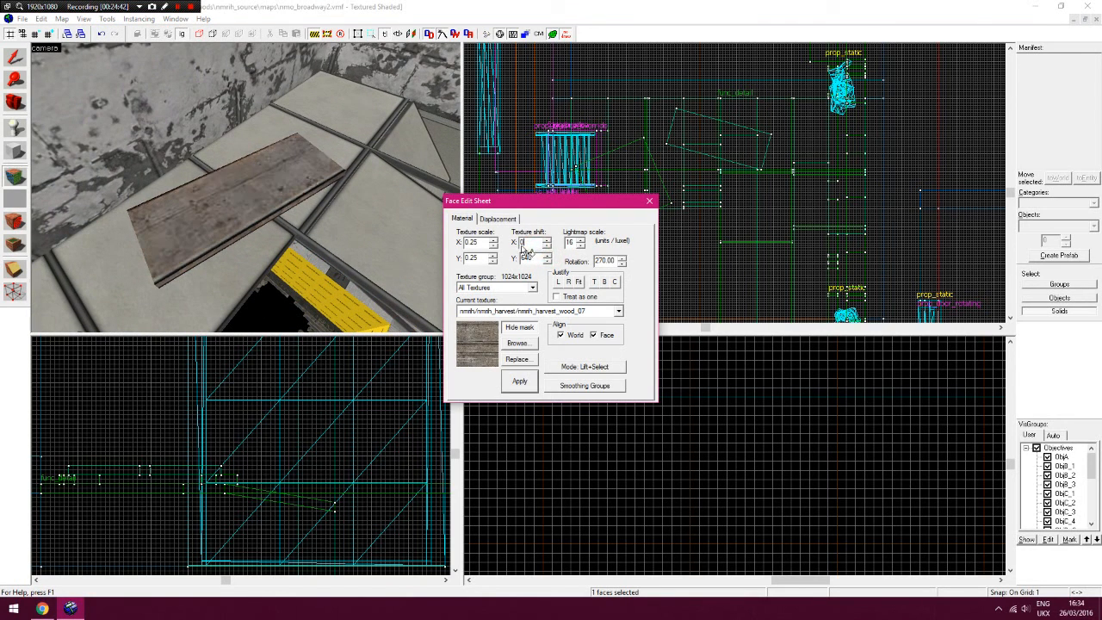
pyautogui.write('z')
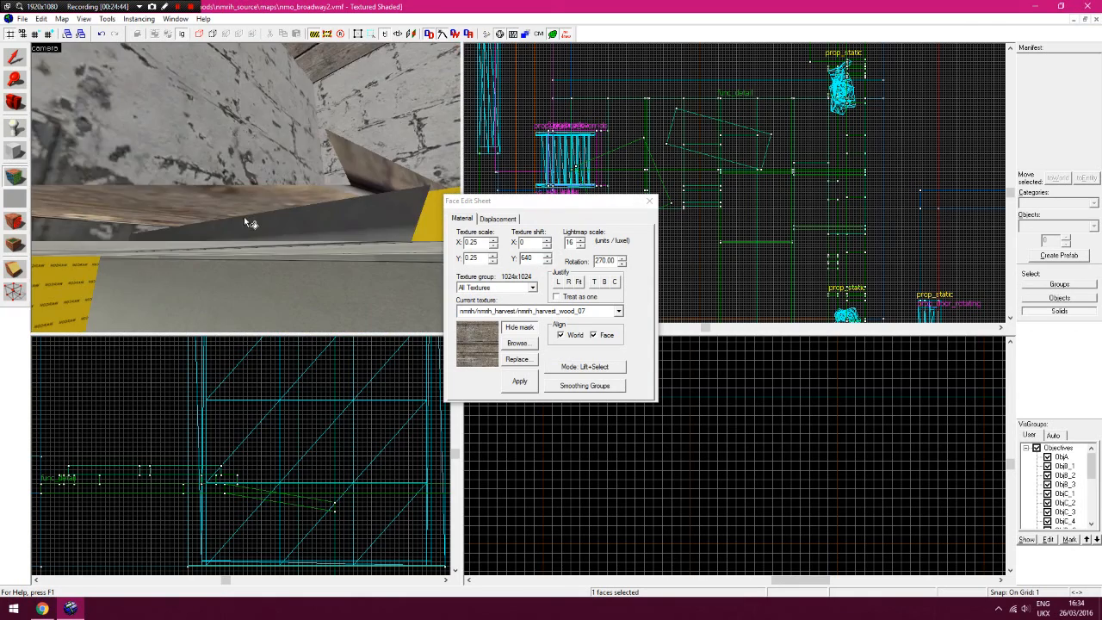
# Apply the wood texture settings to the plank's remaining faces and close the Face Edit Sheet
pyautogui.rightClick(242, 133)
pyautogui.press('z')
pyautogui.press('z')
pyautogui.press('z')
pyautogui.press('z')
pyautogui.rightClick(301, 207)
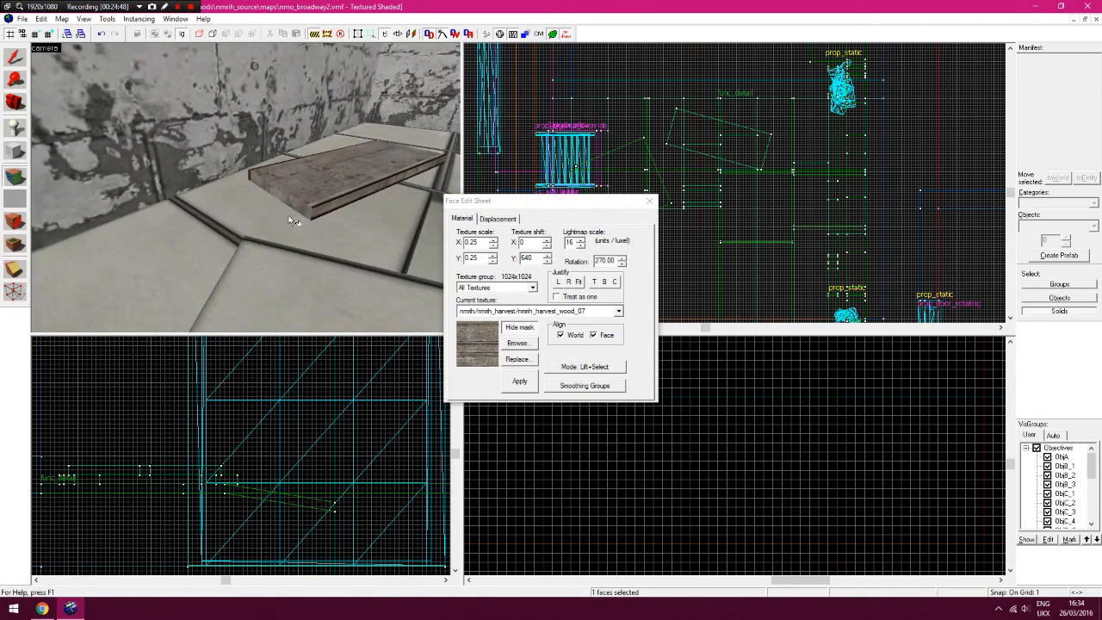
pyautogui.click(650, 201)
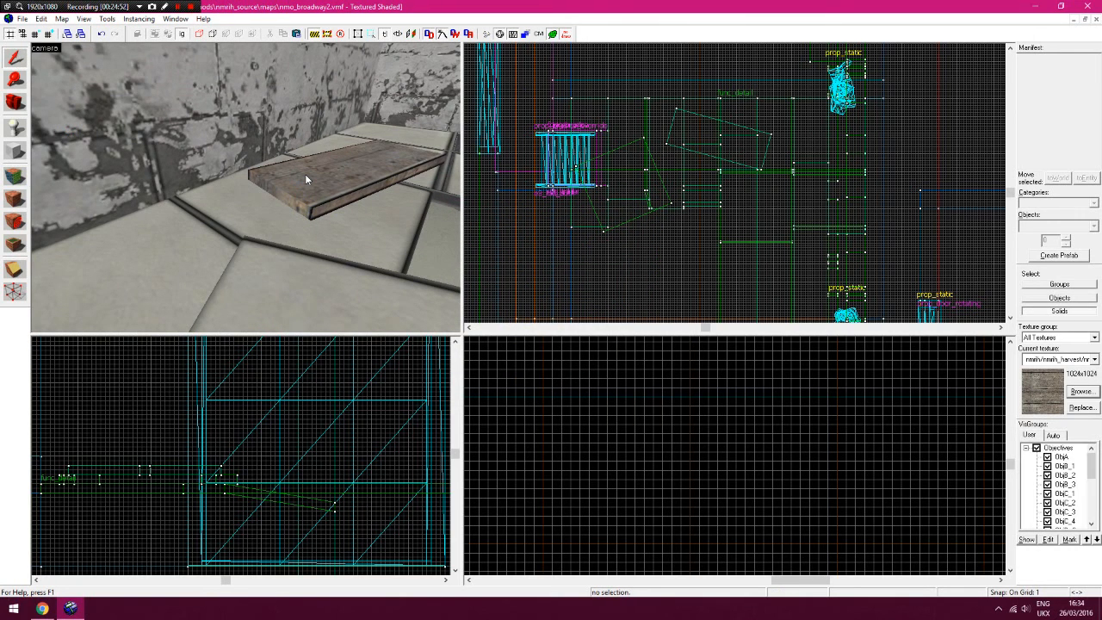
# Examine the hole in the wooden floor and the fallen panels and plank inside it from above
pyautogui.press('z')
pyautogui.press('s')
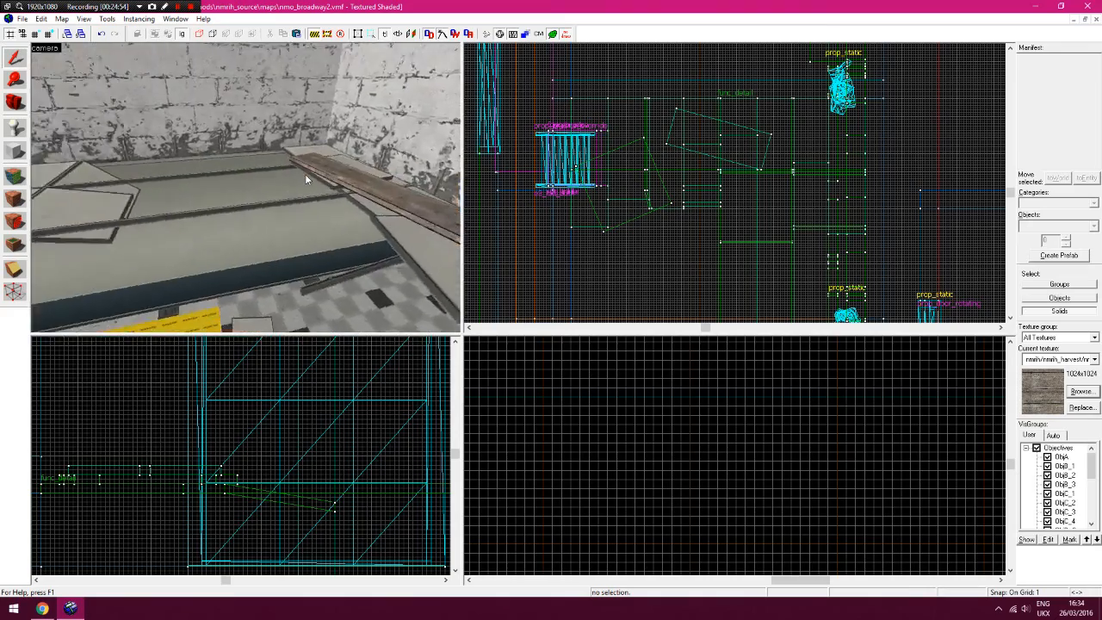
pyautogui.press('s')
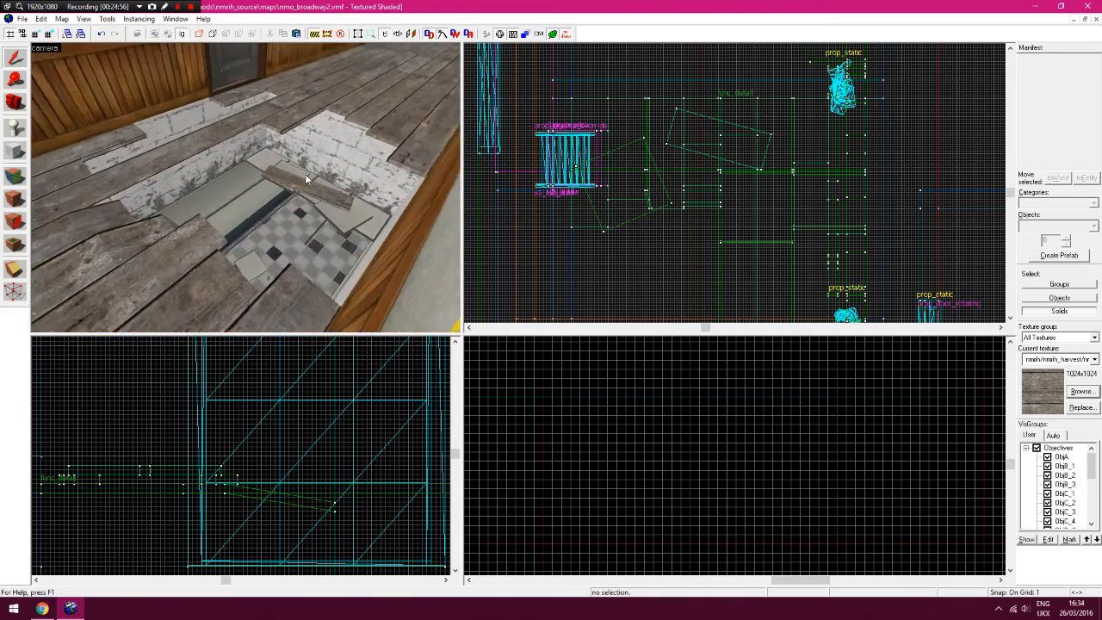
pyautogui.press('d')
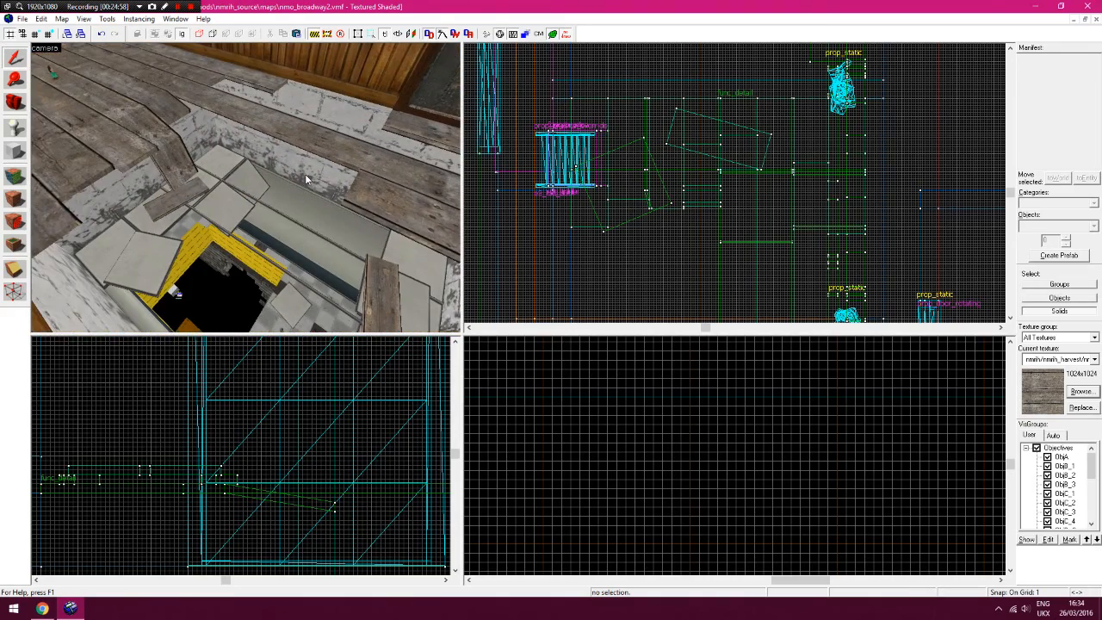
pyautogui.click(15, 102)
pyautogui.press('z')
pyautogui.press('s')
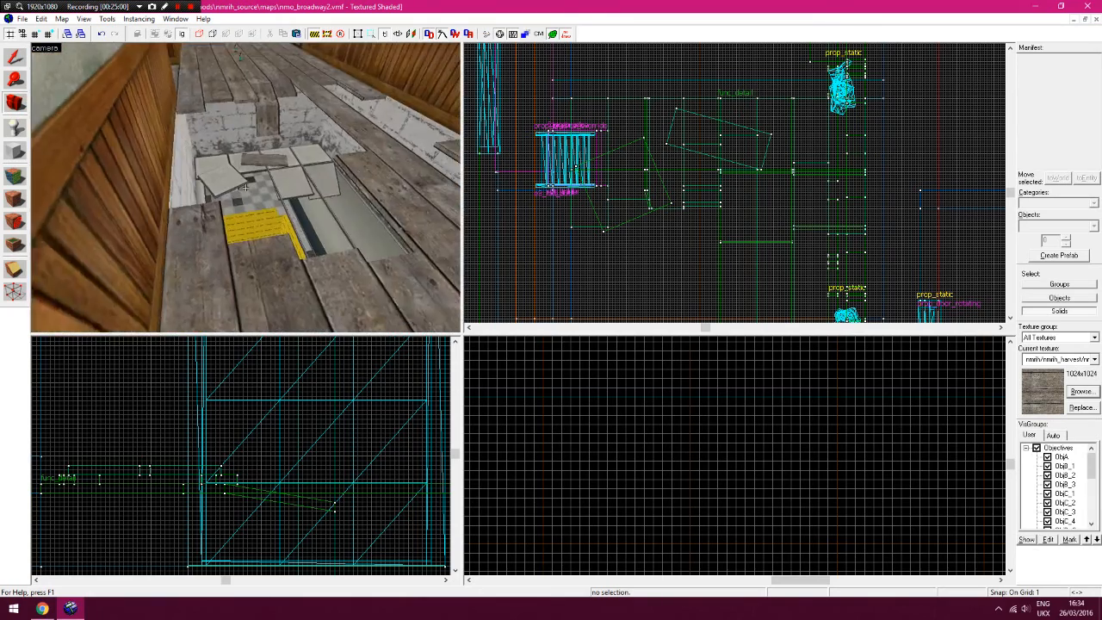
pyautogui.press('w')
pyautogui.press('z')
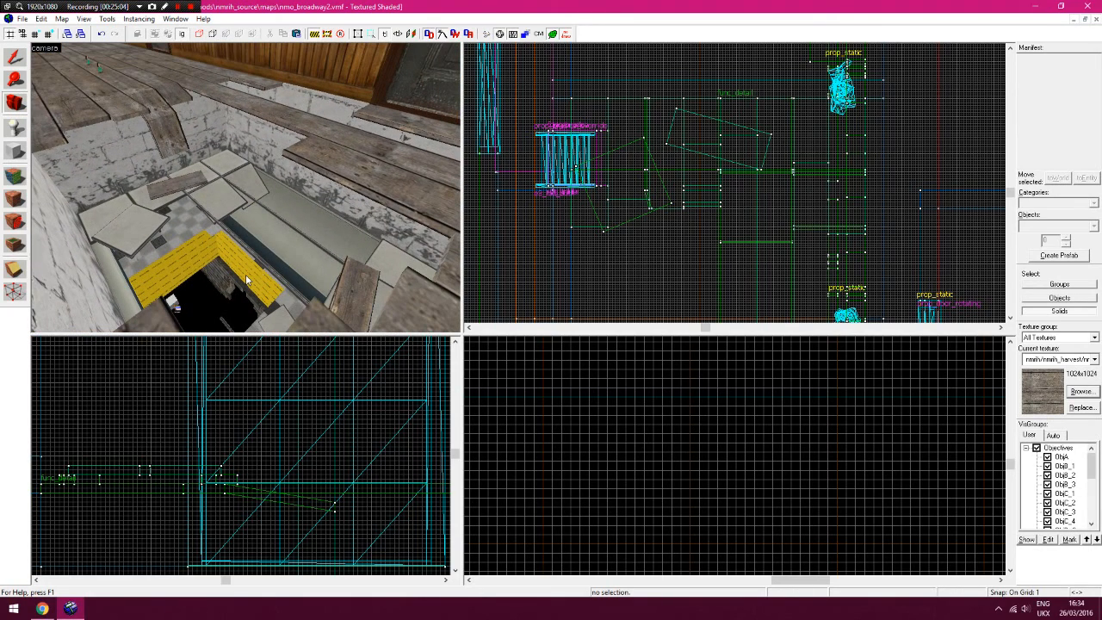
pyautogui.moveTo(245, 274); pyautogui.dragTo(245, 267)
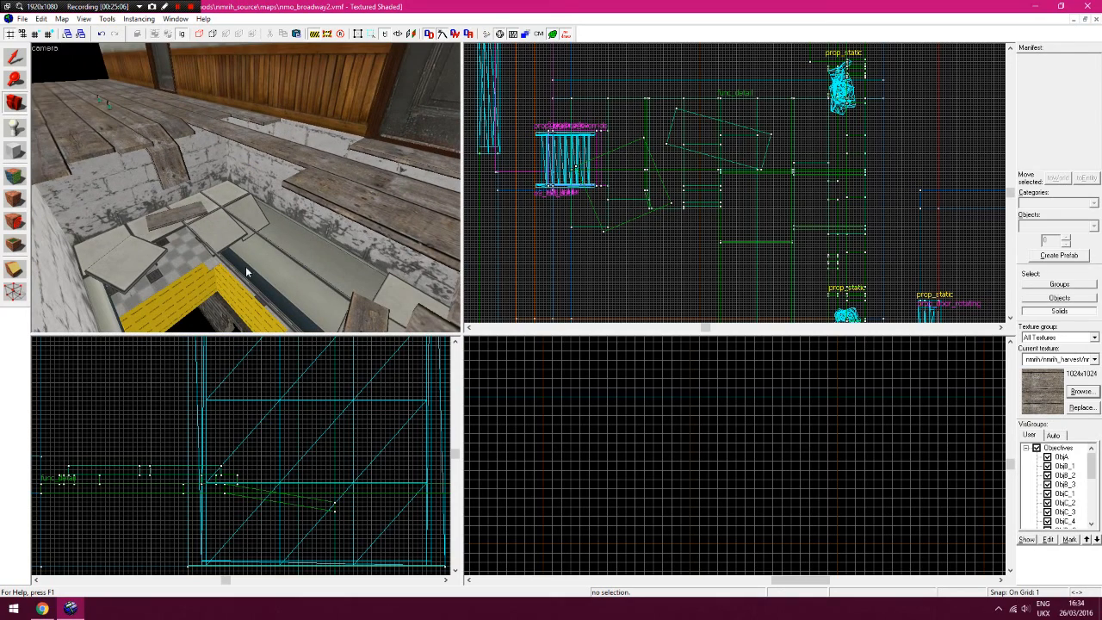
# Examine the underside of the broken floorboards and the brick walls from inside the hole
pyautogui.click(13, 104)
pyautogui.press('z')
pyautogui.press('w')
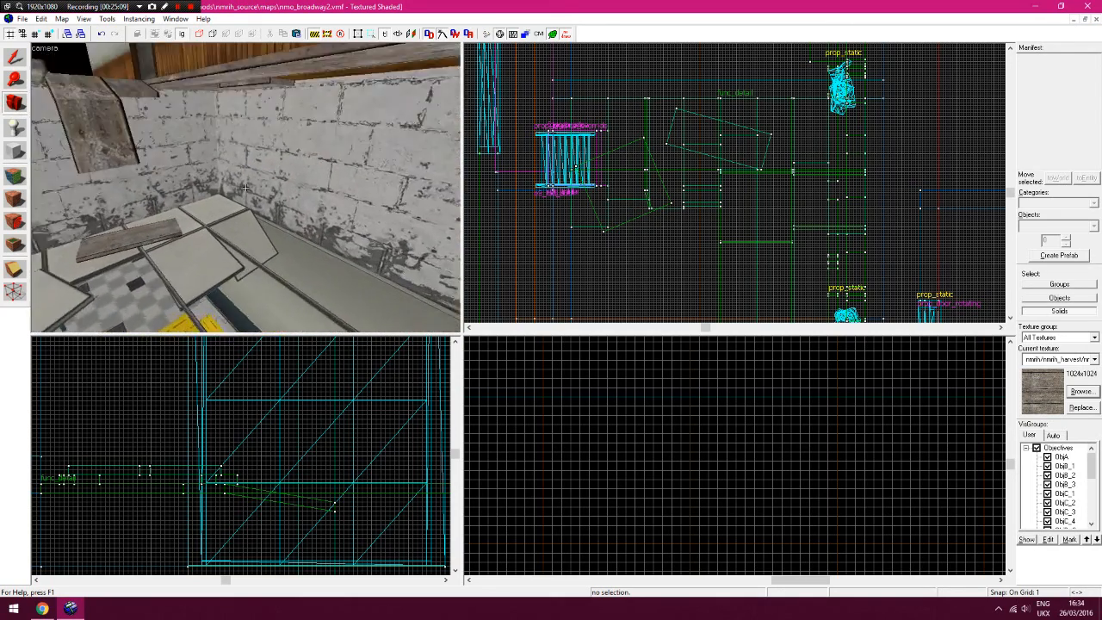
pyautogui.press('w')
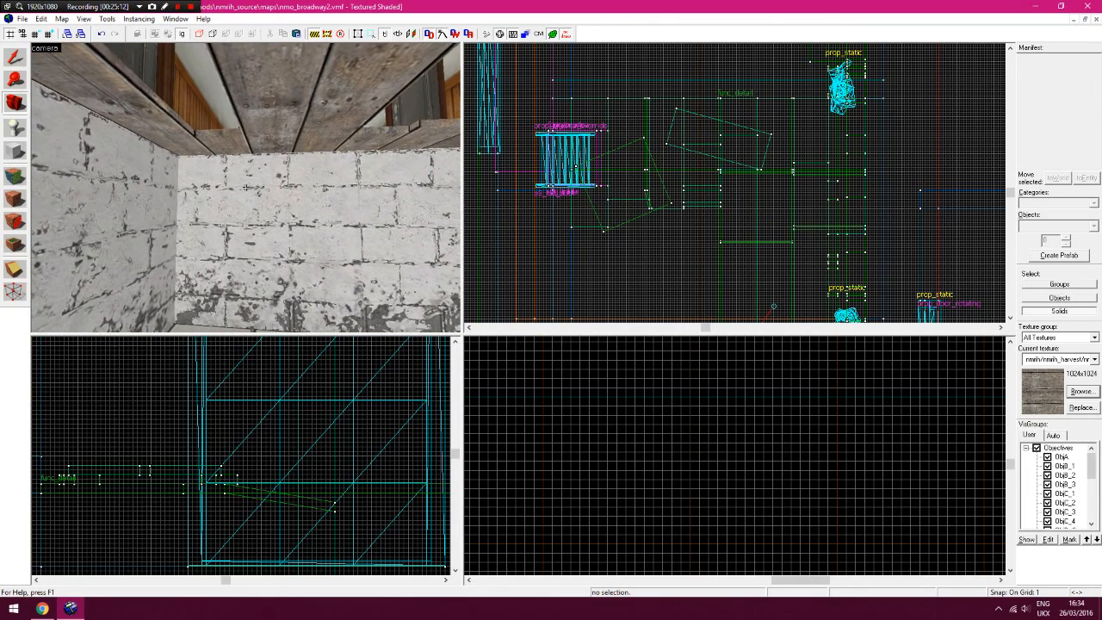
pyautogui.press('s')
pyautogui.press('z')
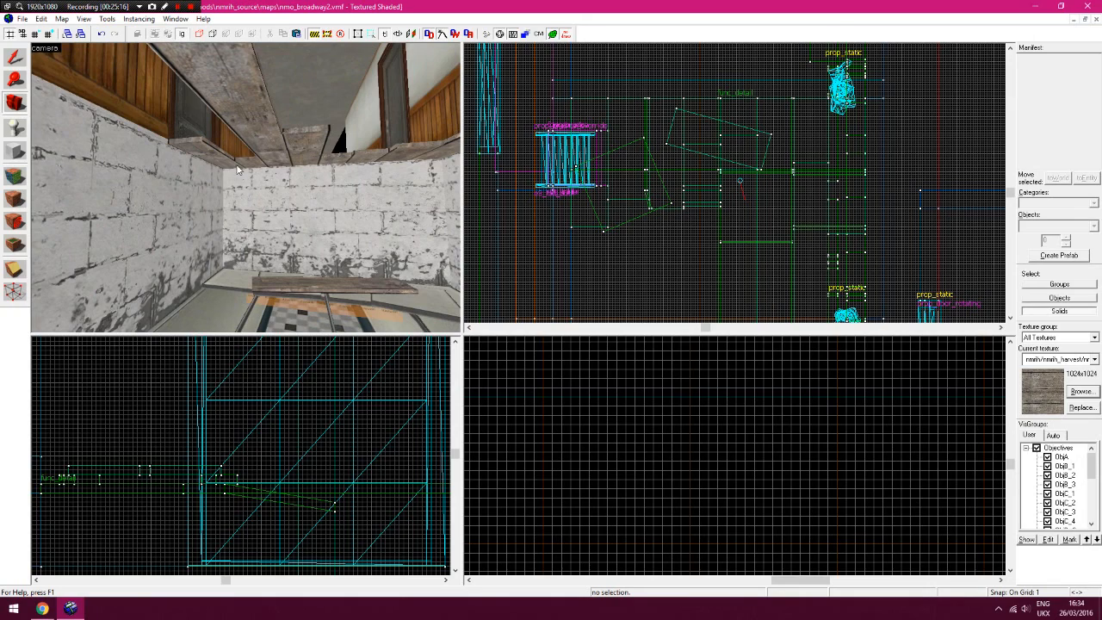
pyautogui.press('w')
pyautogui.moveTo(233, 172)
pyautogui.mouseDown()
pyautogui.moveTo(175, 137)
pyautogui.moveTo(148, 171)
pyautogui.moveTo(264, 174)
pyautogui.moveTo(307, 119)
pyautogui.moveTo(74, 165)
pyautogui.mouseUp()
pyautogui.press('a')
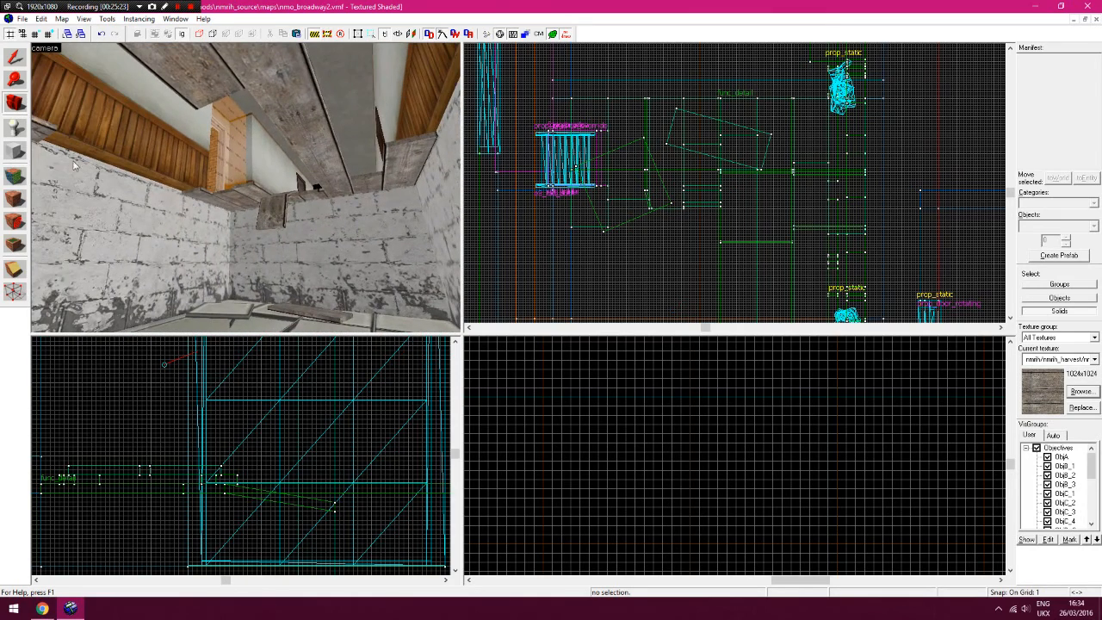
# Start the Block tool and choose tools/toolsnodraw as the current texture
pyautogui.click(16, 152)
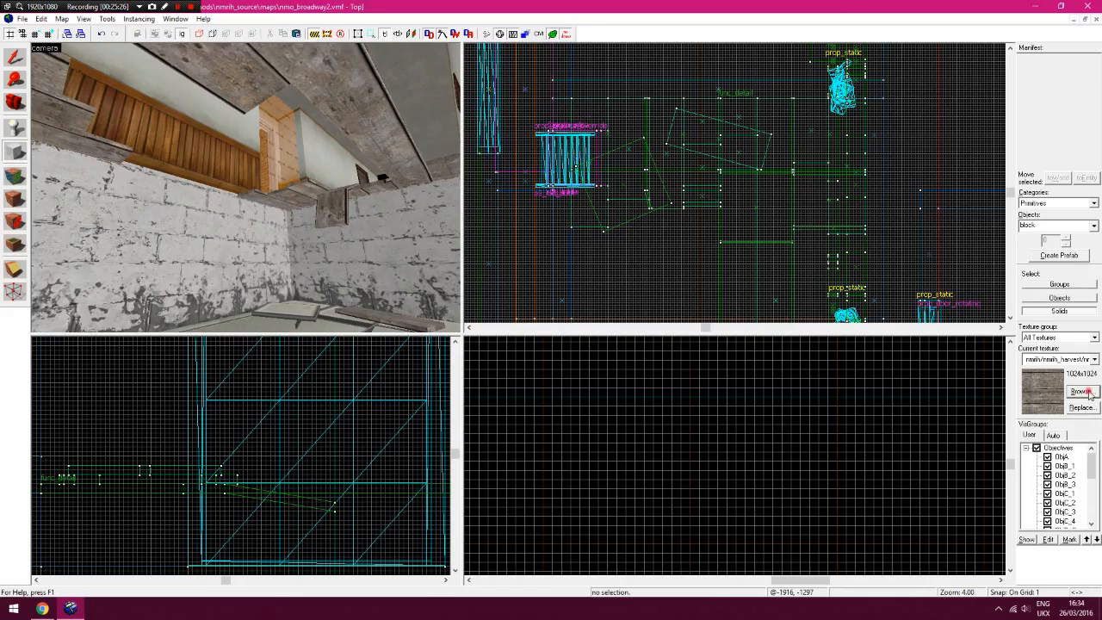
pyautogui.click(1082, 392)
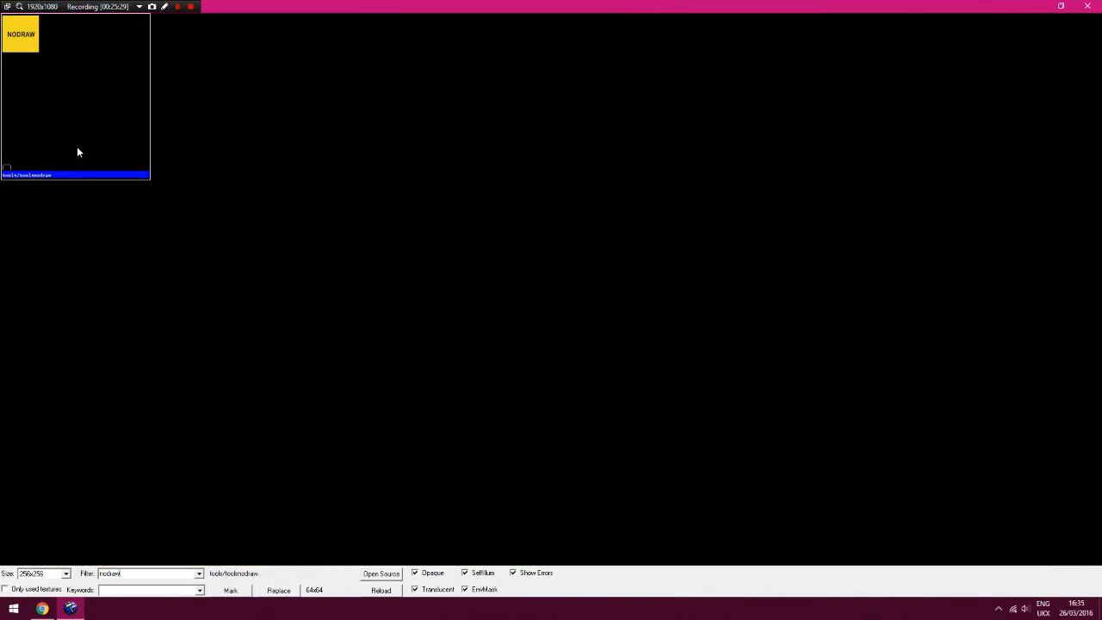
pyautogui.doubleClick(77, 148)
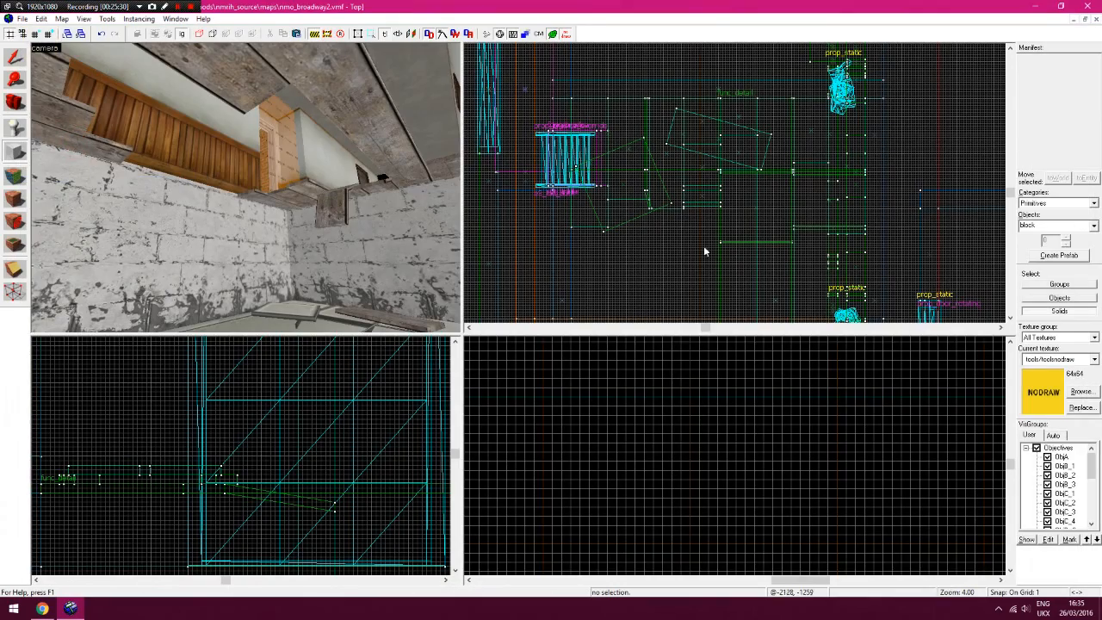
# Outline a new block in the top view across the hole, 128 by 16 units and 2 units thick
pyautogui.press('Down')
pyautogui.press('Up')
pyautogui.press('Up')
pyautogui.moveTo(572, 231); pyautogui.dragTo(869, 192)
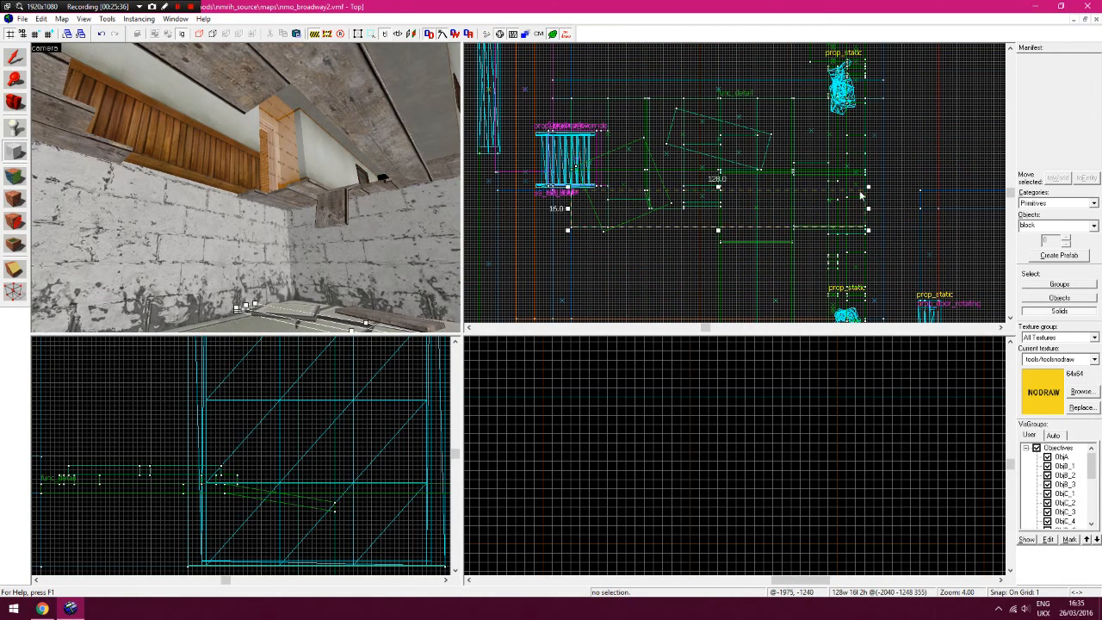
# Raise the block outline in the front view to just beneath the floorboards
pyautogui.press('Left')
pyautogui.click(15, 80)
pyautogui.rightClick(198, 473)
pyautogui.rightClick(202, 473)
pyautogui.press('Right')
pyautogui.press('Up')
pyautogui.click(243, 471)
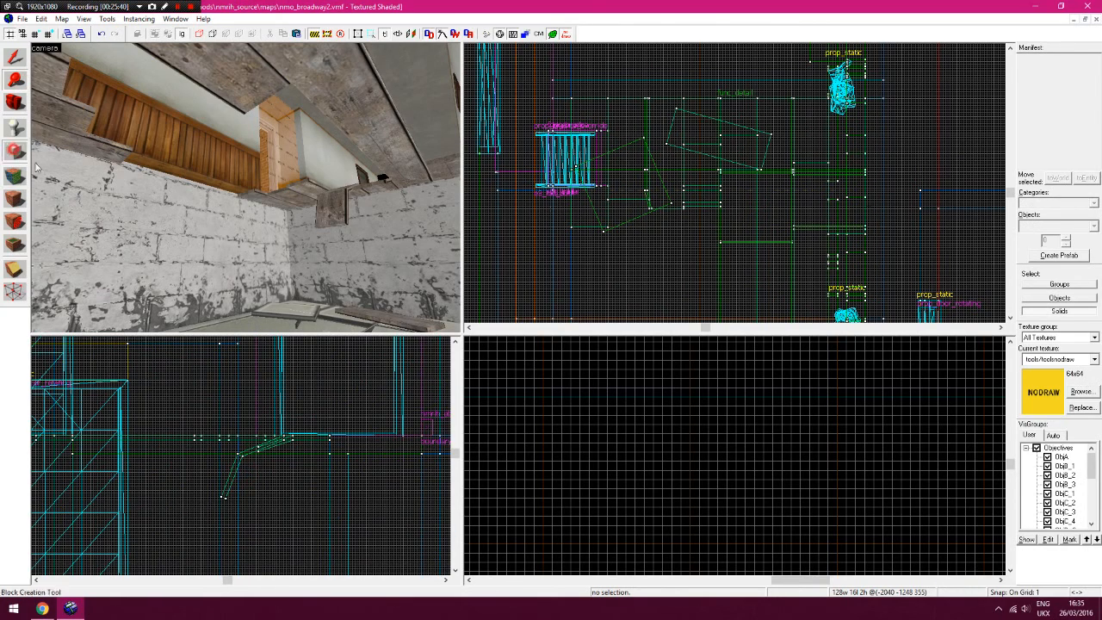
pyautogui.click(13, 156)
pyautogui.press('Left')
pyautogui.press('z')
pyautogui.press('Down')
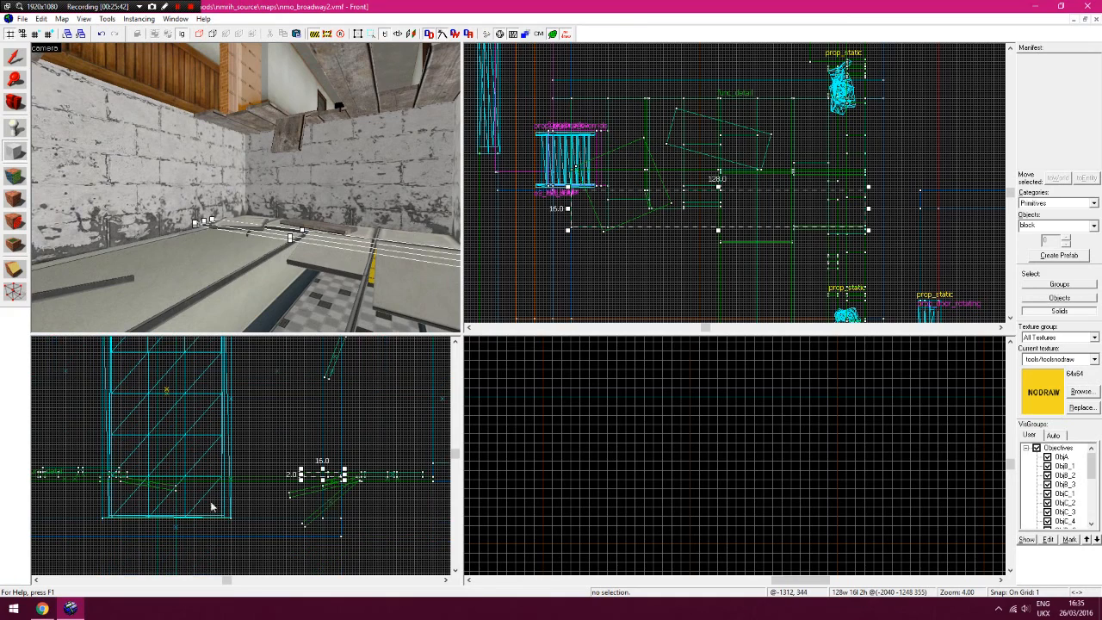
pyautogui.moveTo(334, 480); pyautogui.dragTo(336, 447)
pyautogui.press('z')
pyautogui.press('w')
pyautogui.press('z')
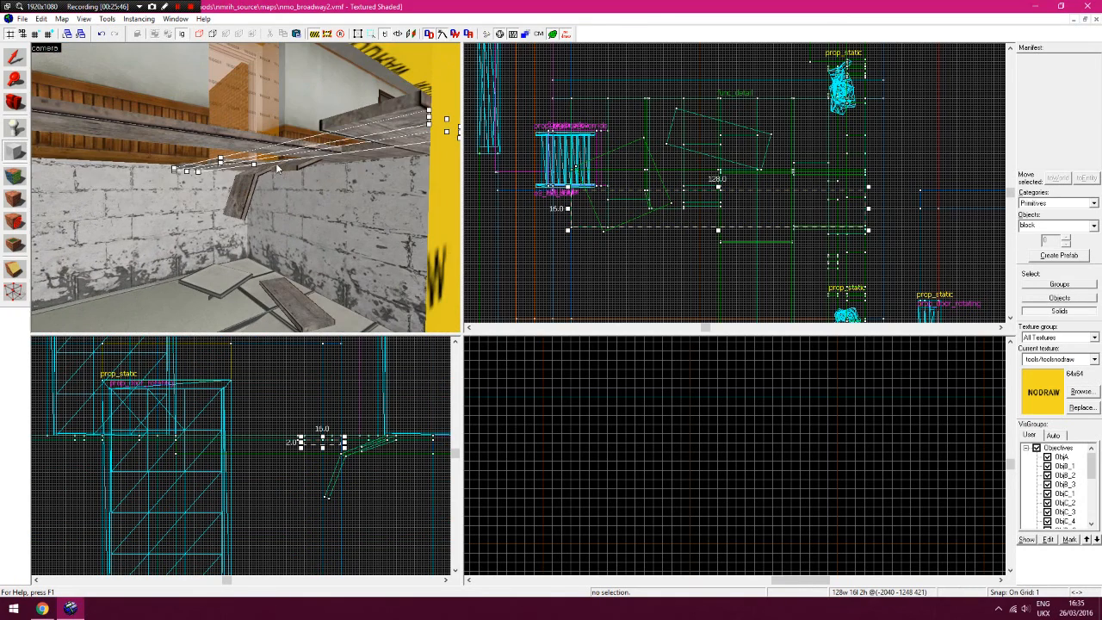
# Narrow the block outline to 12 units in the top view and create the nodraw beam
pyautogui.moveTo(719, 188); pyautogui.dragTo(718, 206)
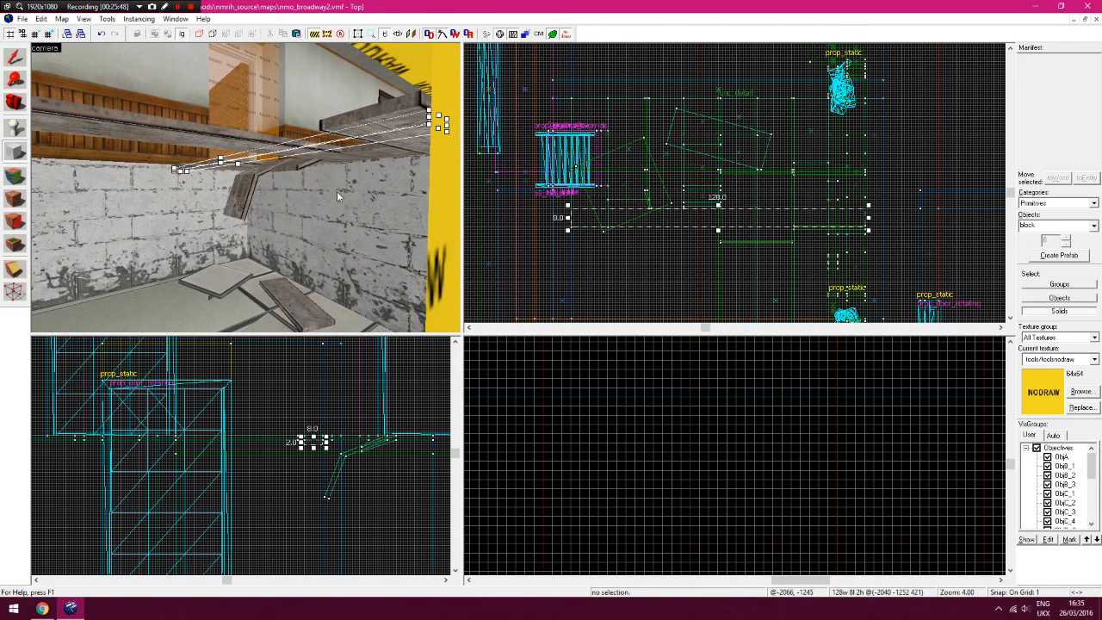
pyautogui.click(19, 81)
pyautogui.click(701, 227)
pyautogui.click(16, 152)
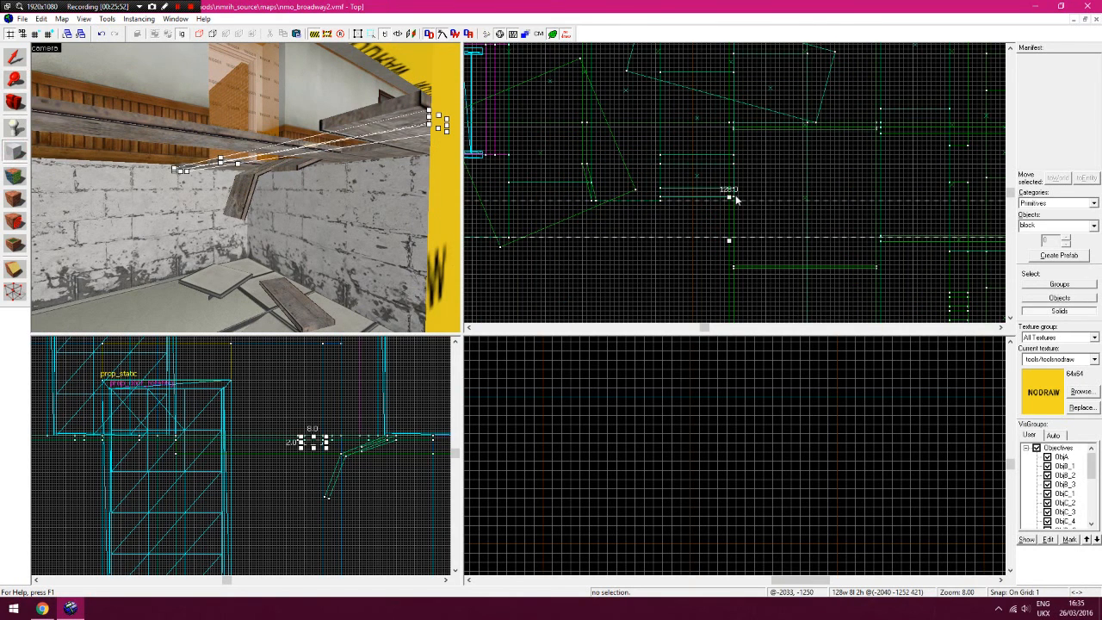
pyautogui.moveTo(729, 200); pyautogui.dragTo(730, 180)
pyautogui.press('Return')
pyautogui.press('z')
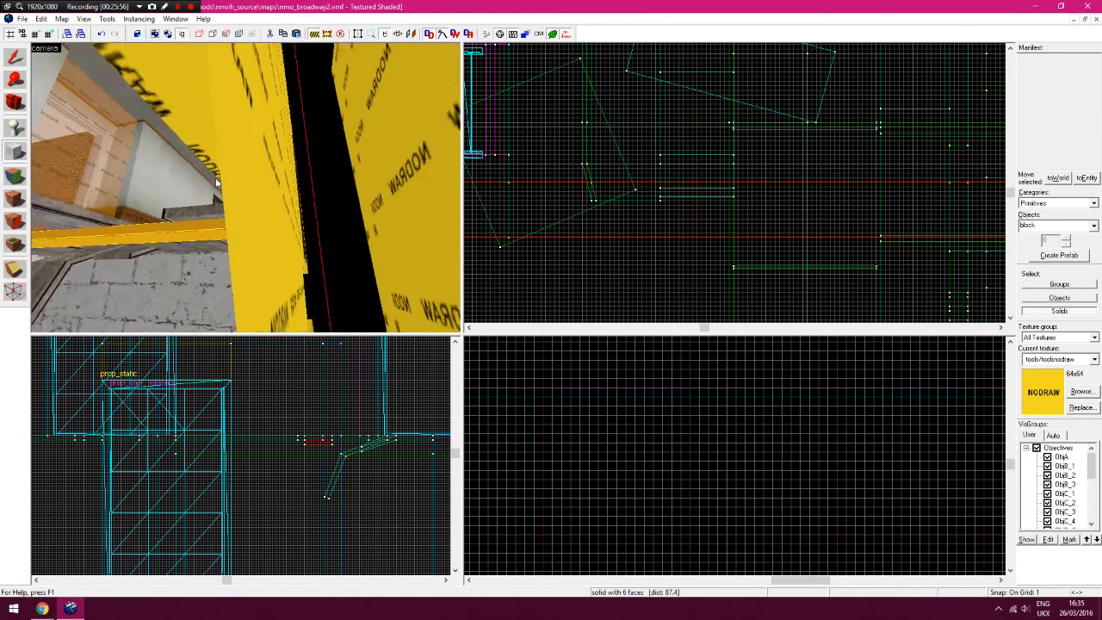
pyautogui.press('a')
# Reduce the nodraw beam's thickness to 1 unit in the front view
pyautogui.click(11, 79)
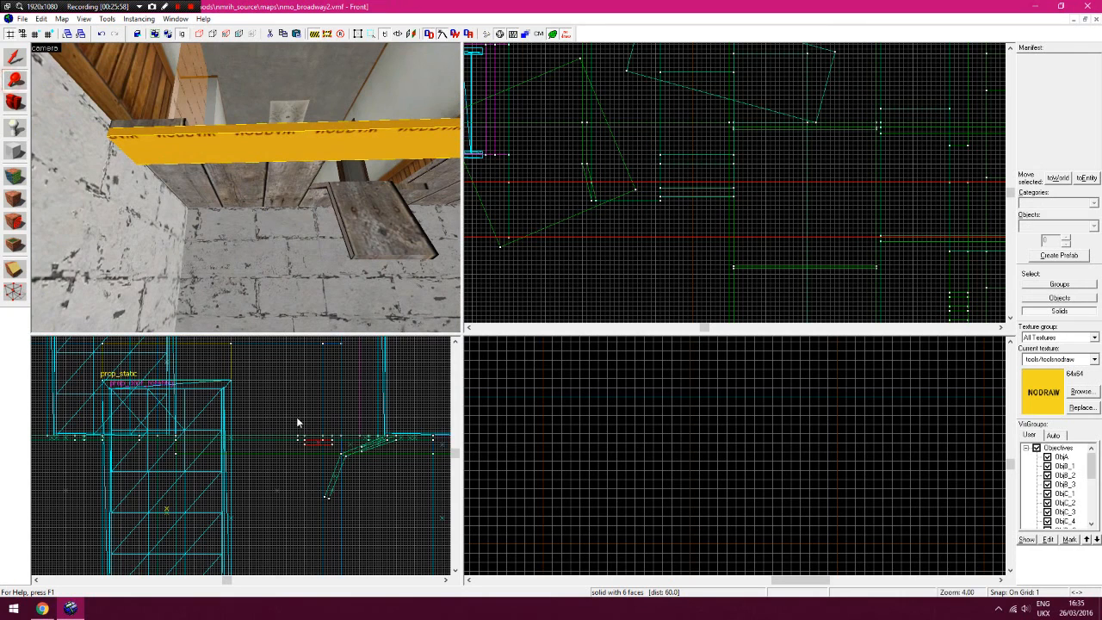
pyautogui.scroll(2, 319, 453)
pyautogui.scroll(1, 327, 457)
pyautogui.click(15, 57)
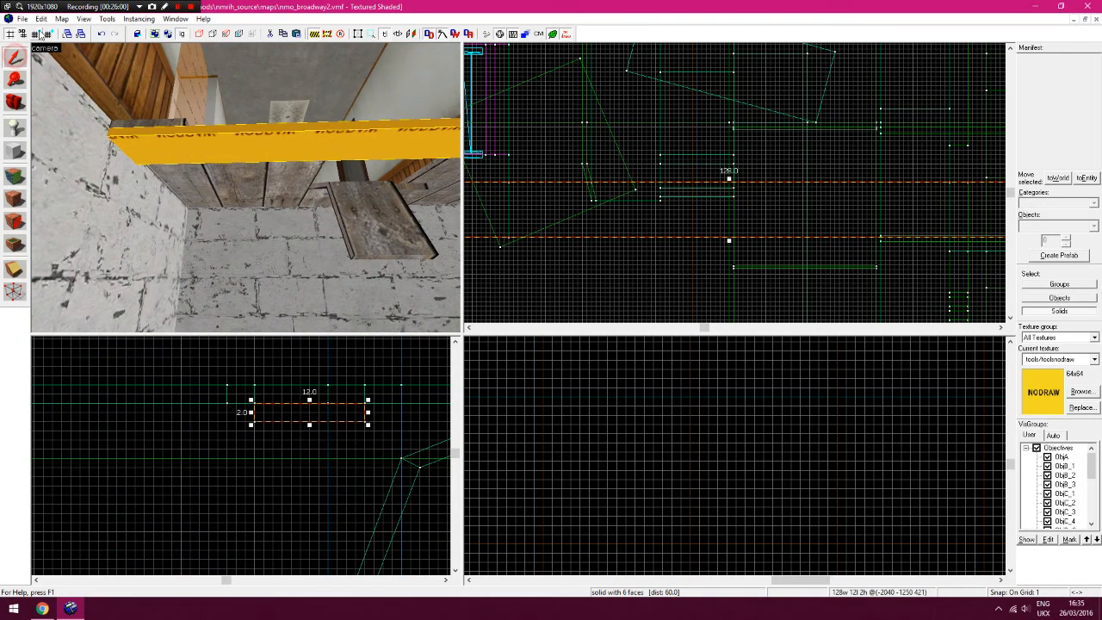
pyautogui.click(312, 423)
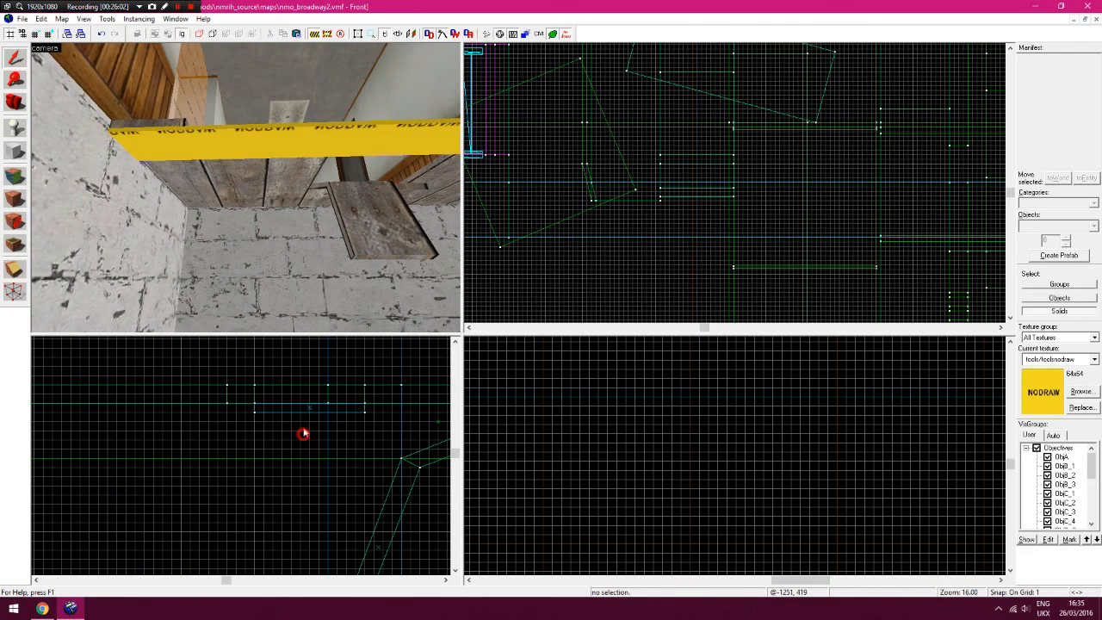
# Try narrowing the beam to 8 units, and restore its 12-unit width
pyautogui.click(735, 185)
pyautogui.moveTo(730, 180); pyautogui.dragTo(733, 202)
pyautogui.click(764, 185)
pyautogui.press('z')
pyautogui.press('z')
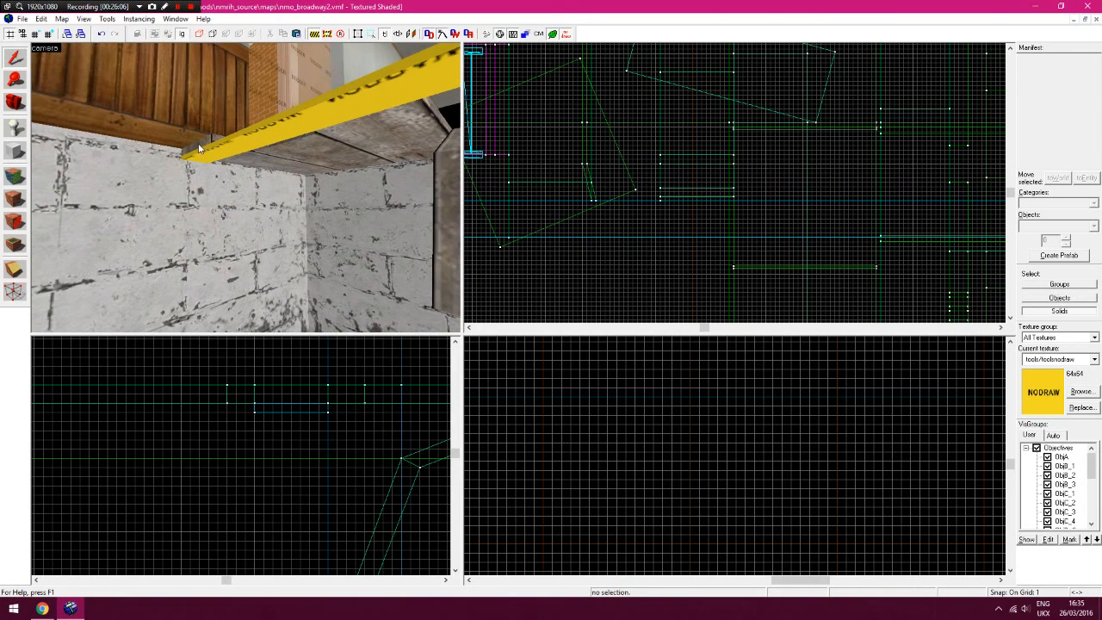
pyautogui.click(198, 148)
pyautogui.moveTo(348, 408); pyautogui.dragTo(367, 411)
pyautogui.click(359, 421)
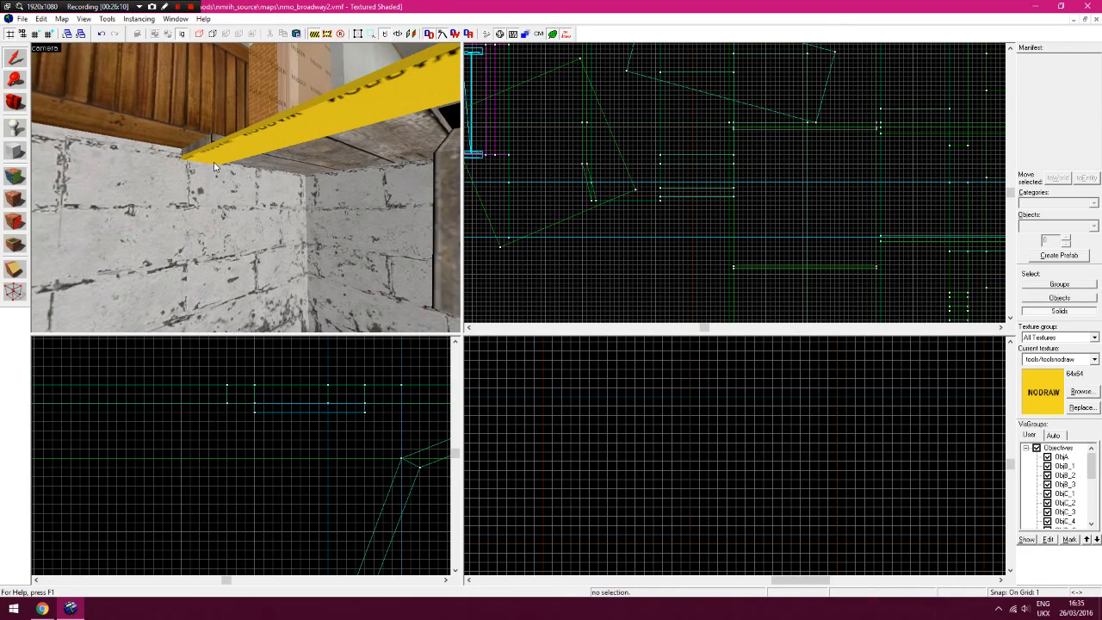
# Choose metal/metaltruss009a from the metal textures as the current texture
pyautogui.press('z')
pyautogui.press('w')
pyautogui.press('z')
pyautogui.press('z')
pyautogui.press('z')
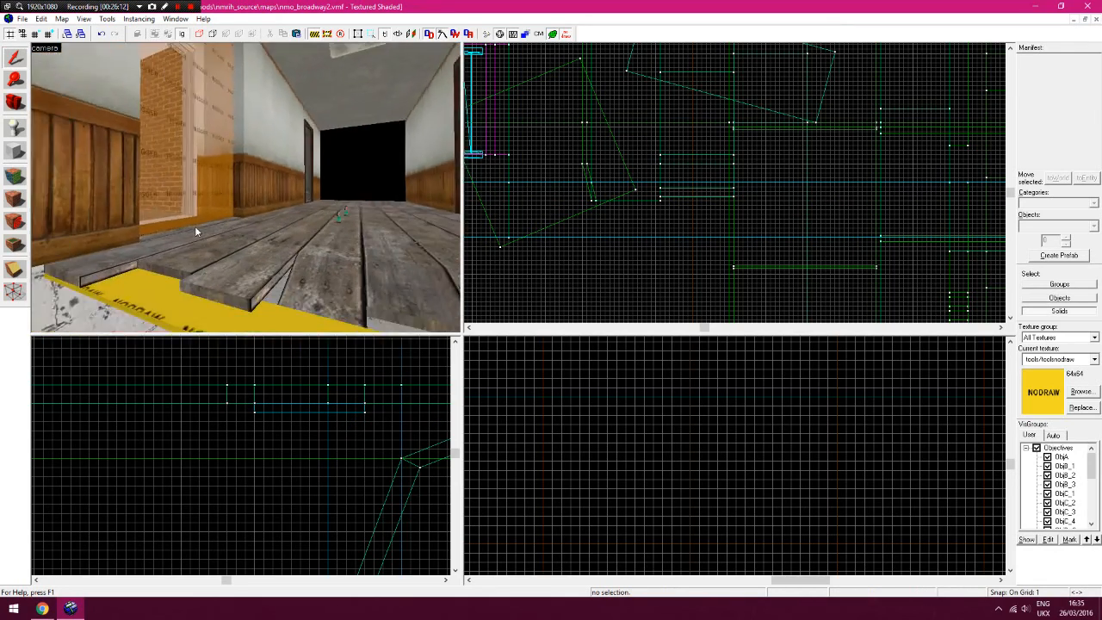
pyautogui.click(1082, 391)
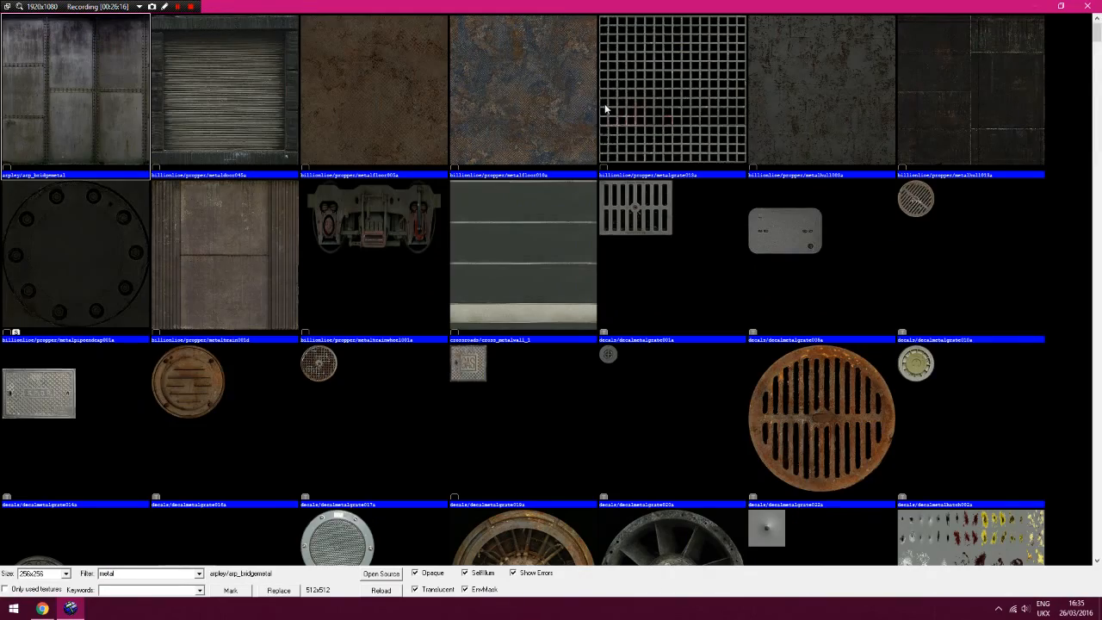
pyautogui.moveTo(1099, 36); pyautogui.dragTo(1098, 185)
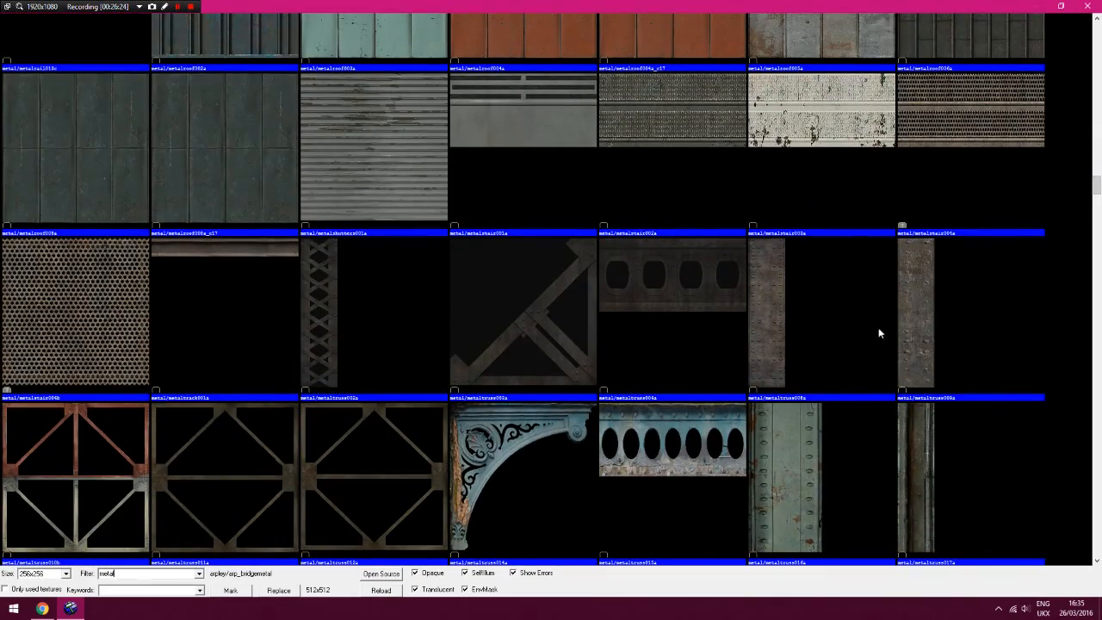
pyautogui.doubleClick(947, 287)
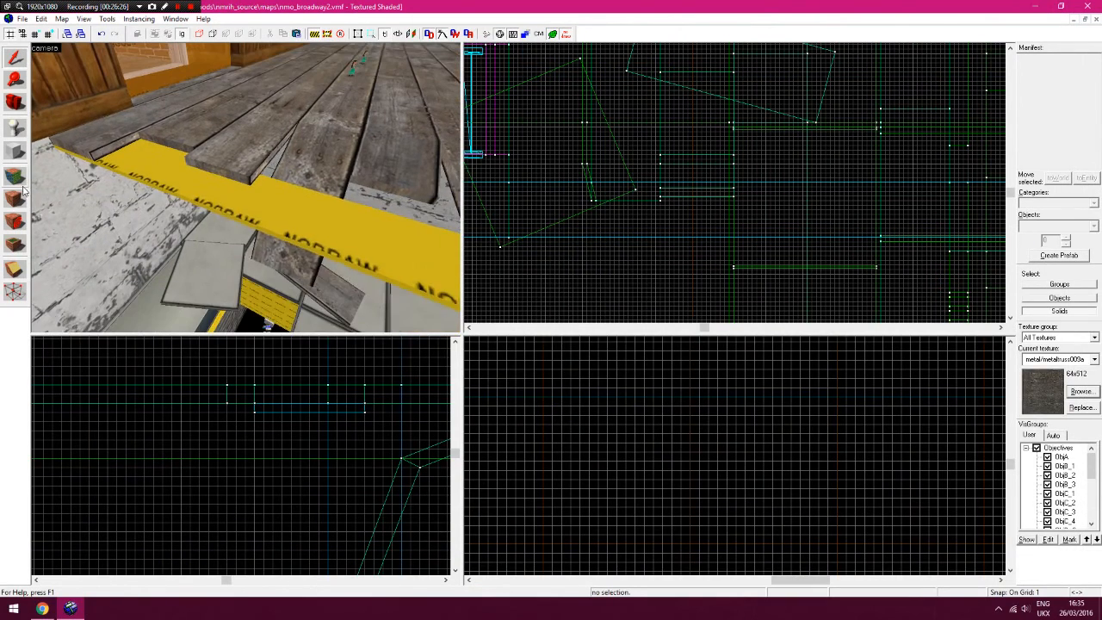
# Apply the metal truss texture to the beam's top face and set its rotation to 90
pyautogui.rightClick(163, 195)
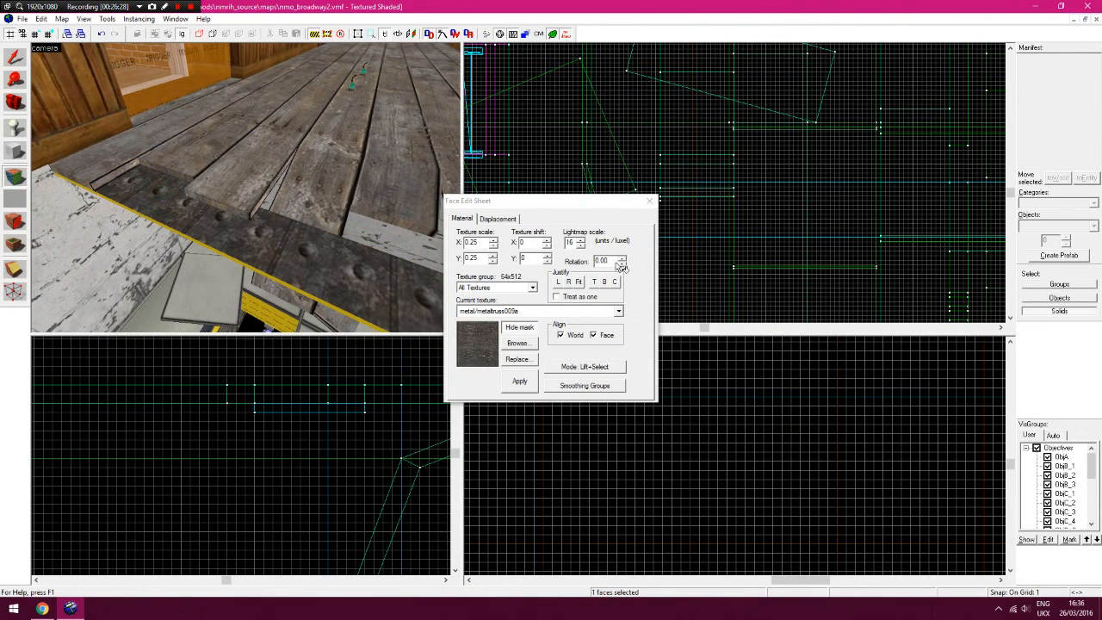
pyautogui.moveTo(613, 262); pyautogui.dragTo(586, 262)
pyautogui.write('90')
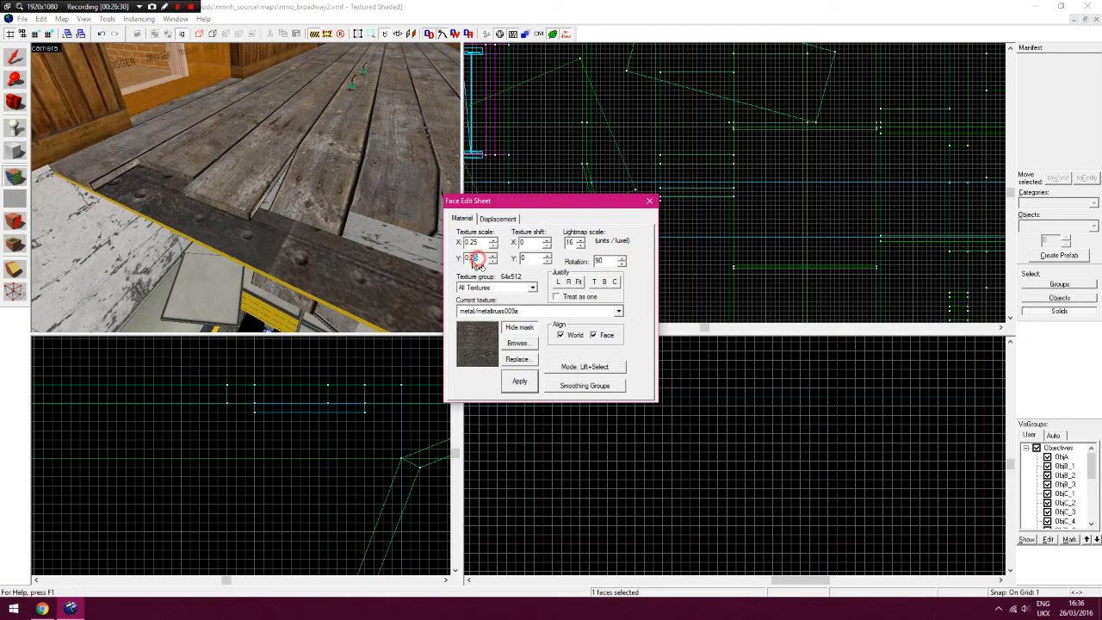
# Try a texture scale of 0.15 on both axes with a negative X shift on the beam's top face
pyautogui.moveTo(477, 245); pyautogui.dragTo(461, 245)
pyautogui.write('0.15')
pyautogui.click(547, 261)
pyautogui.click(548, 256)
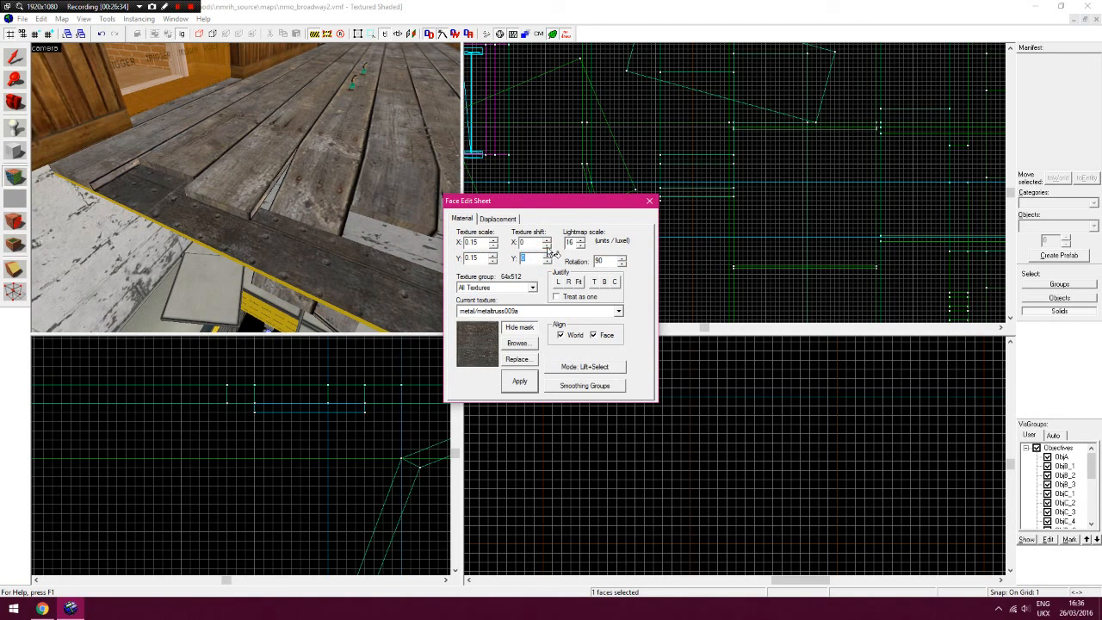
pyautogui.click(547, 248)
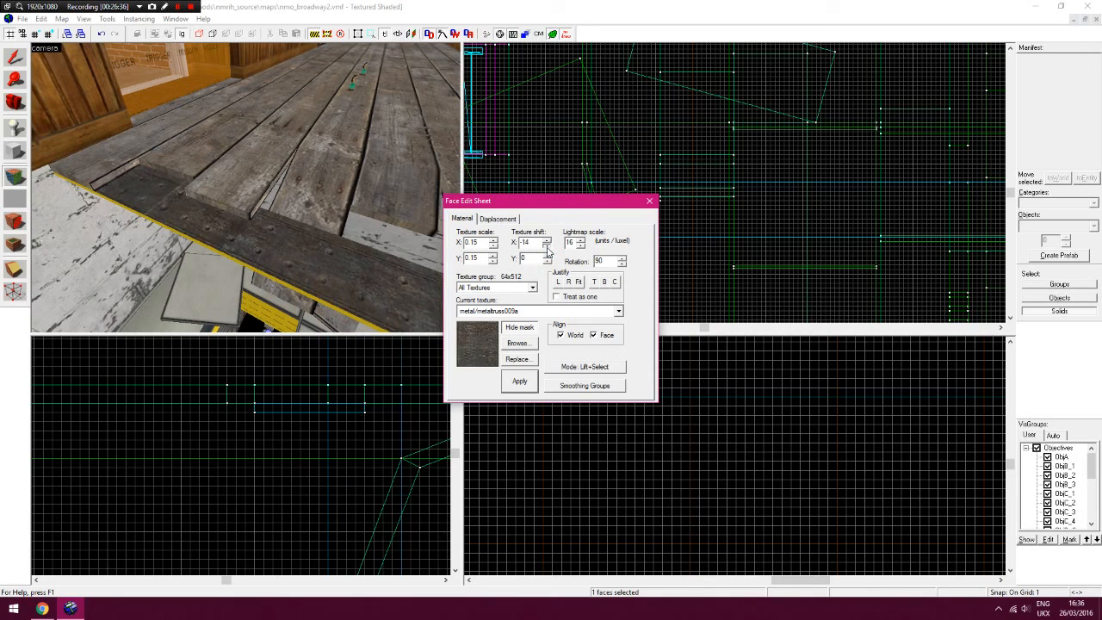
# Try fitting the texture to the beam's top face with a Y scale of 0.15
pyautogui.click(580, 281)
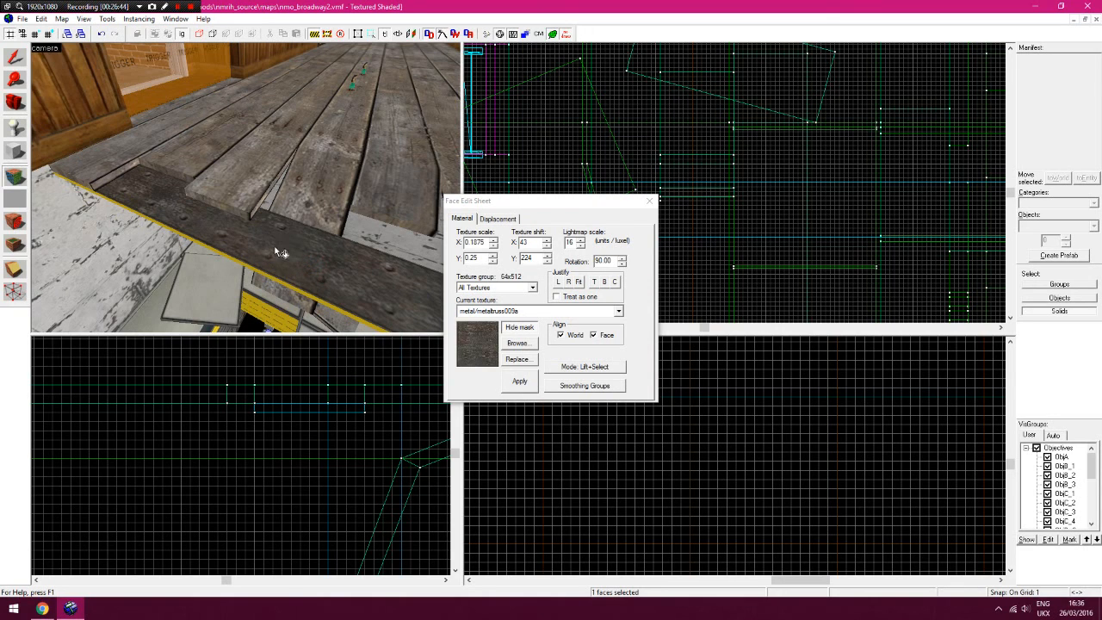
pyautogui.click(494, 262)
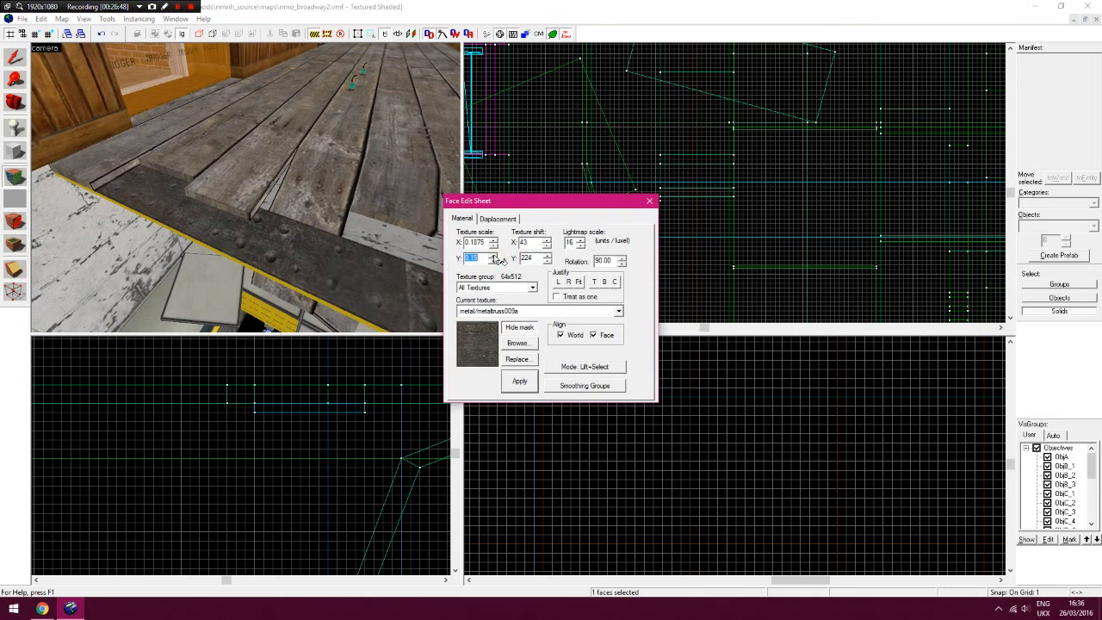
pyautogui.click(494, 256)
pyautogui.click(494, 261)
pyautogui.click(424, 269)
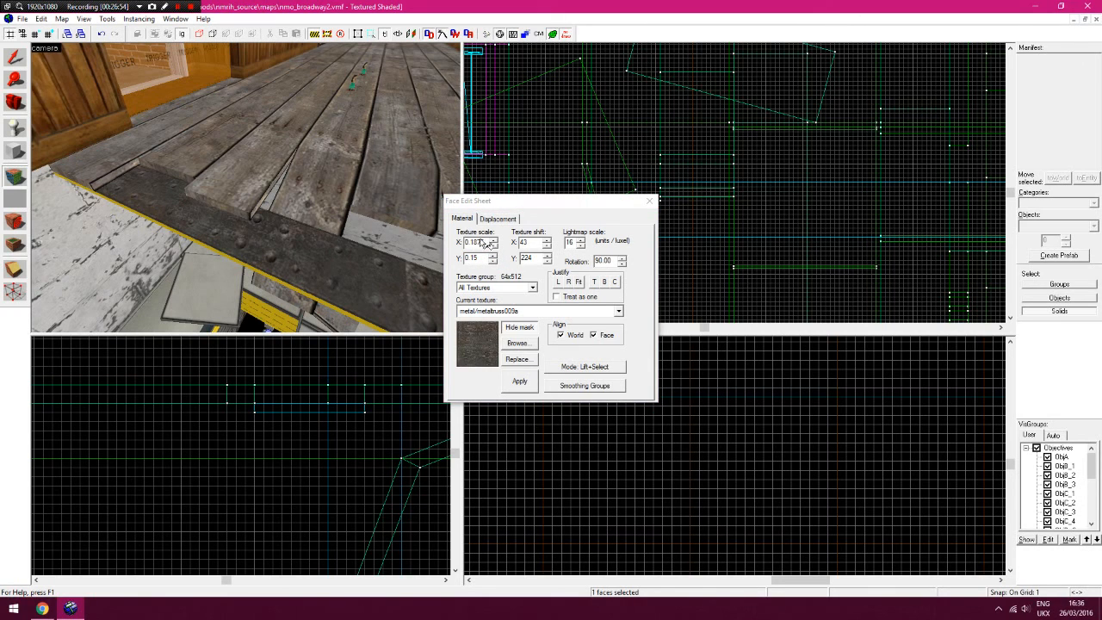
# Set the top face's X and Y texture scales to 0.18 and reset both texture shifts to 0
pyautogui.moveTo(479, 245); pyautogui.dragTo(483, 245)
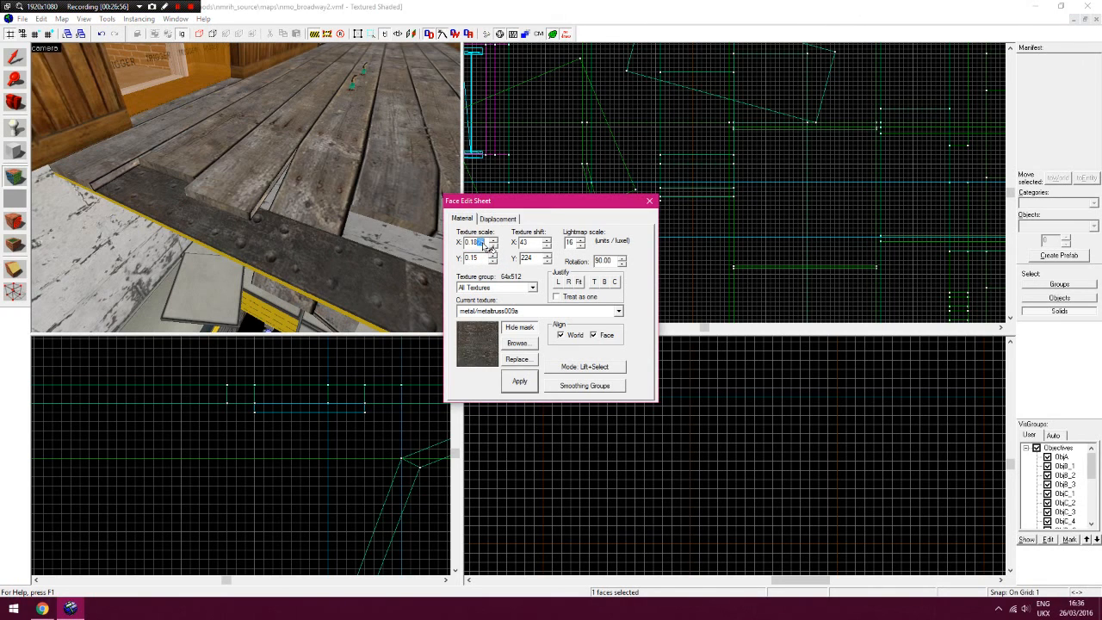
pyautogui.press('BackSpace')
pyautogui.write('8')
pyautogui.moveTo(533, 259); pyautogui.dragTo(510, 260)
pyautogui.write('0')
pyautogui.moveTo(531, 245); pyautogui.dragTo(514, 245)
pyautogui.write('0')
pyautogui.click(548, 261)
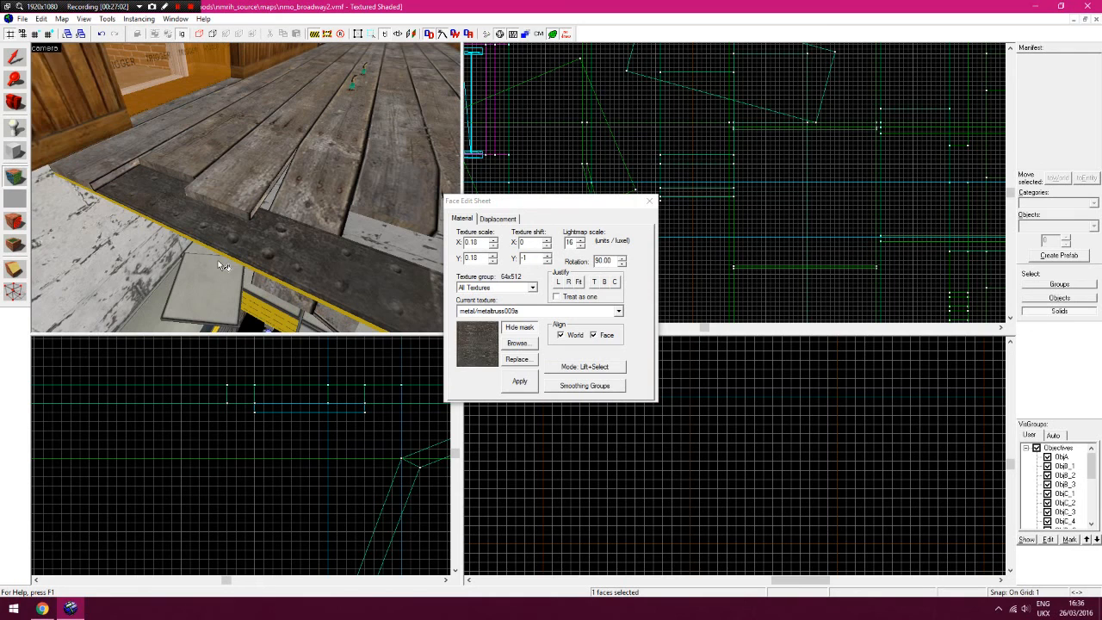
# Shift the top face's texture to -30 in Y, keeping the X shift at 0
pyautogui.press('z')
pyautogui.press('z')
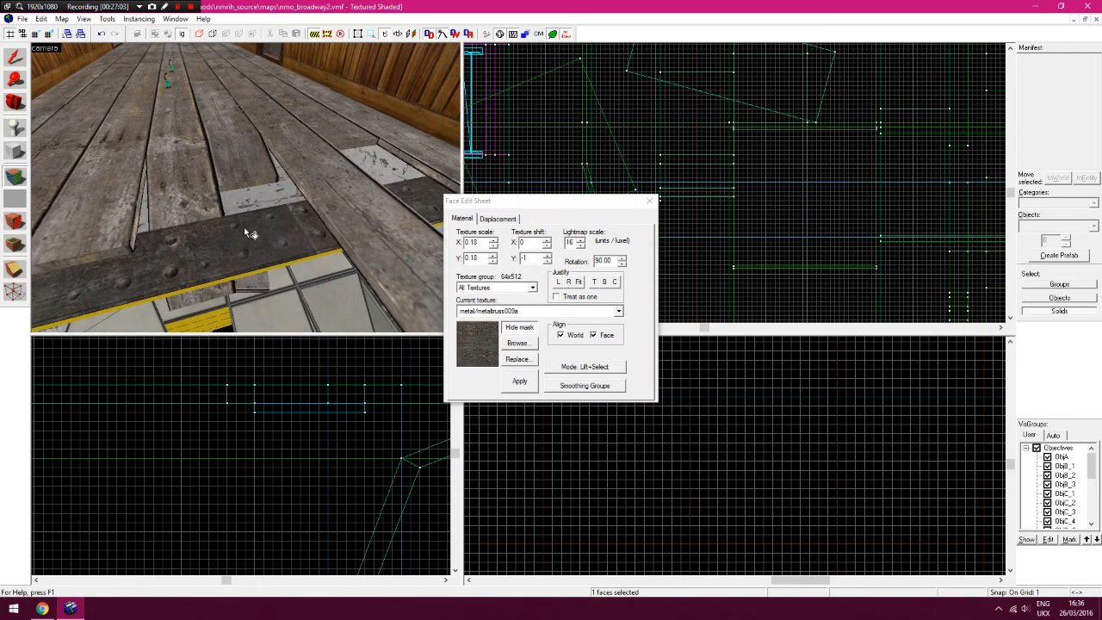
pyautogui.click(547, 246)
pyautogui.click(547, 247)
pyautogui.click(547, 240)
pyautogui.click(547, 240)
pyautogui.click(548, 263)
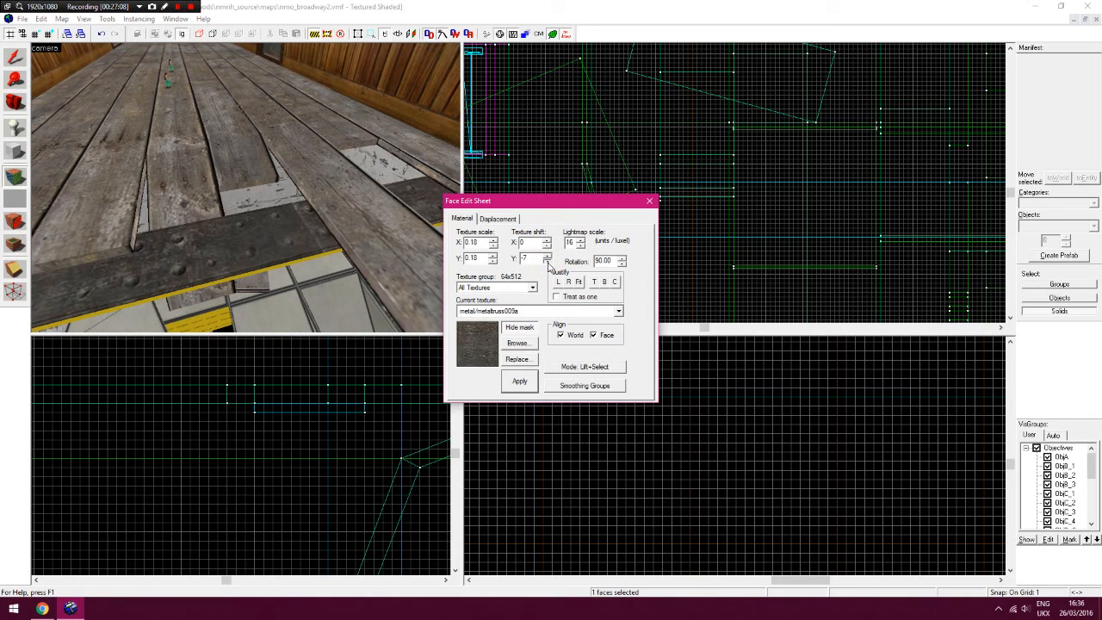
# Apply the metal truss texture to the beam's remaining visible nodraw faces and close the Face Edit Sheet
pyautogui.press('z')
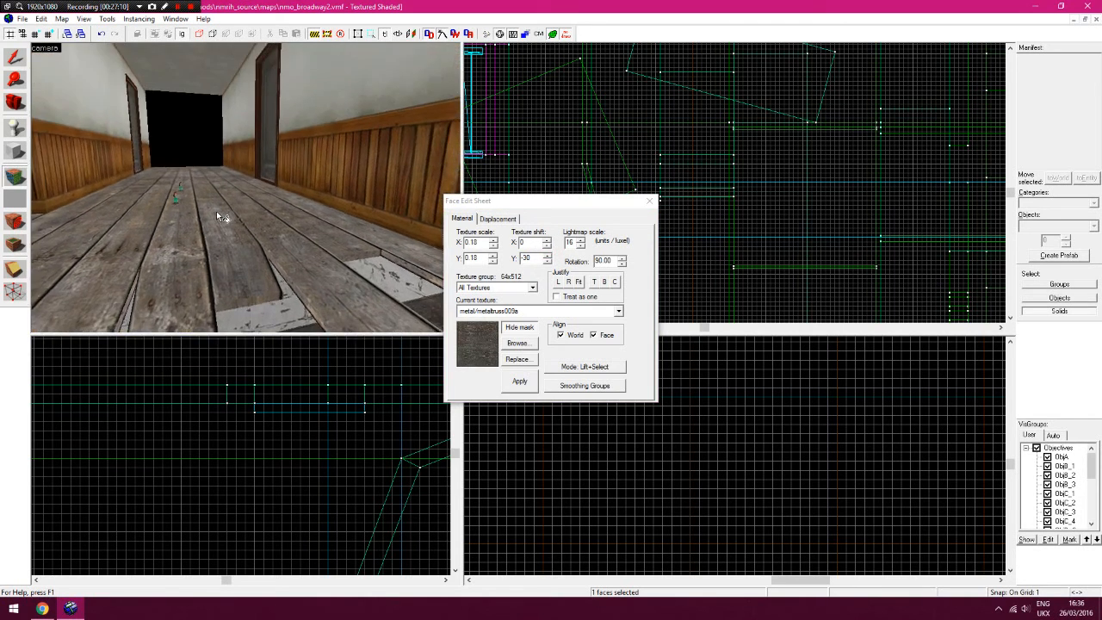
pyautogui.press('w')
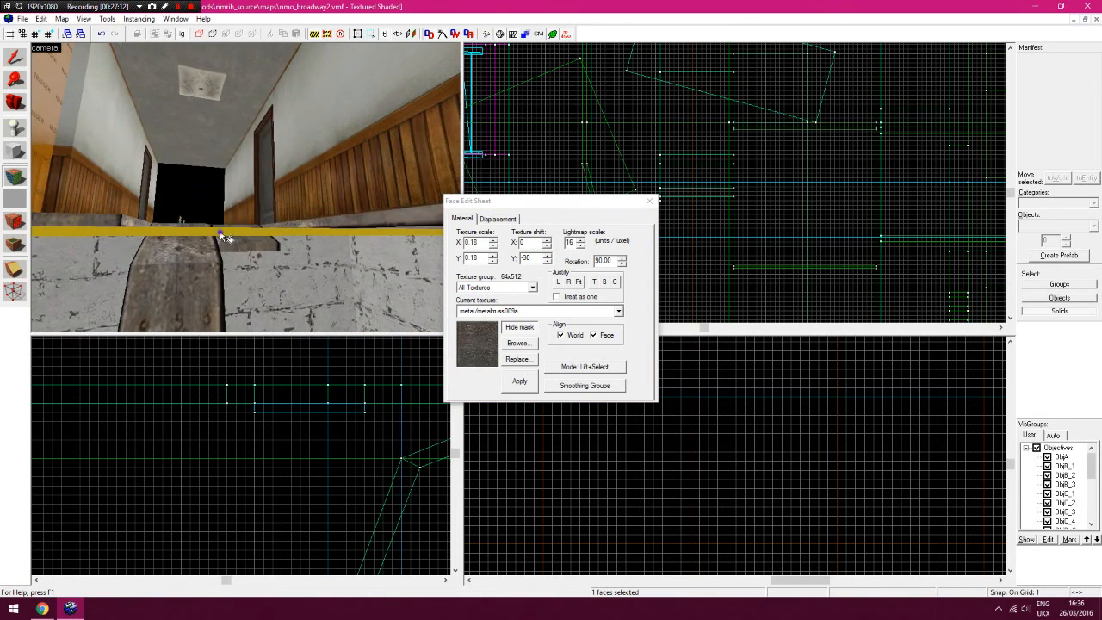
pyautogui.press('s')
pyautogui.press('z')
pyautogui.rightClick(355, 206)
pyautogui.press('z')
pyautogui.press('w')
pyautogui.press('s')
pyautogui.press('z')
pyautogui.click(650, 202)
# Duplicate the textured beam in the front view, placing the copy directly below with a 12-unit gap
pyautogui.click(221, 177)
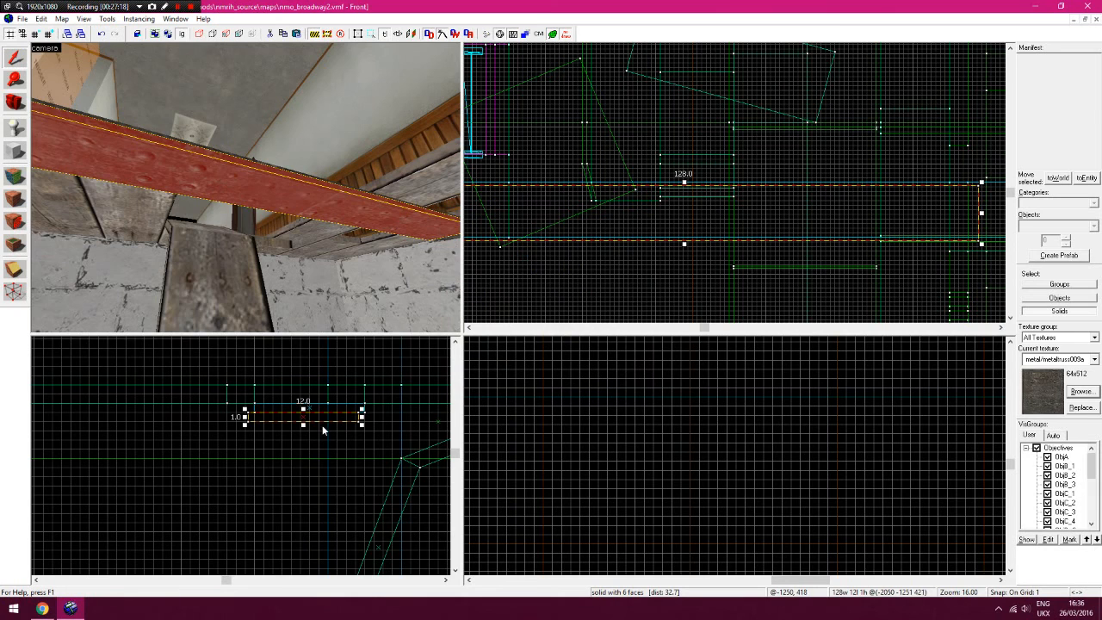
pyautogui.click(326, 418)
pyautogui.moveTo(350, 504); pyautogui.dragTo(334, 526)
pyautogui.press('Left')
pyautogui.press('Left')
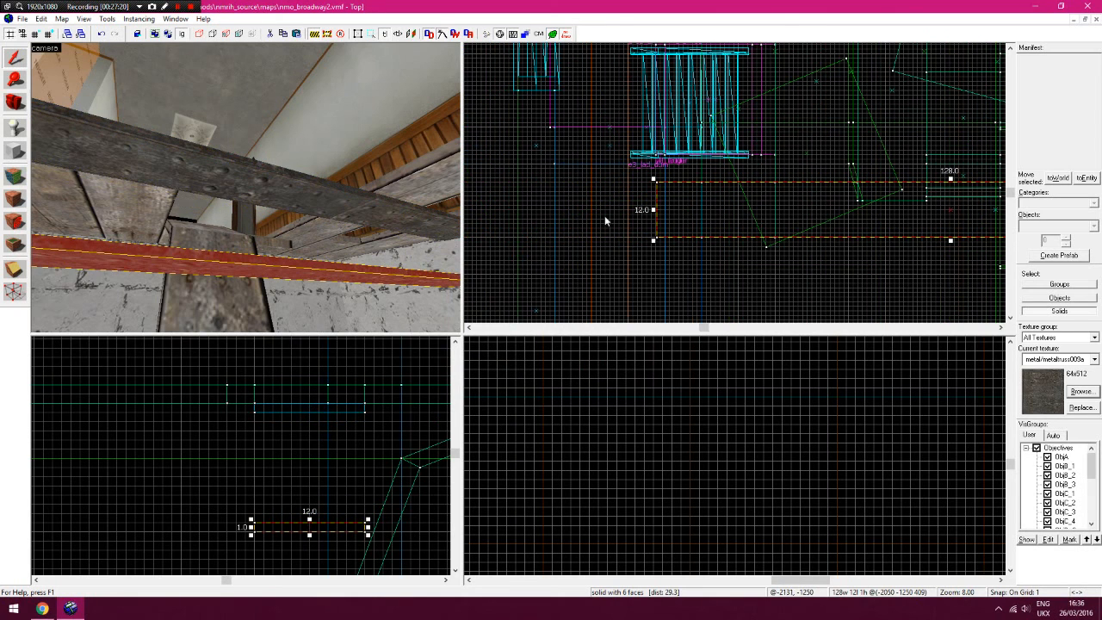
# Move the lower beam copy lengthwise in the top view so its ends line up with the upper beam
pyautogui.moveTo(678, 214); pyautogui.dragTo(687, 218)
pyautogui.press('z')
pyautogui.press('z')
pyautogui.click(180, 204)
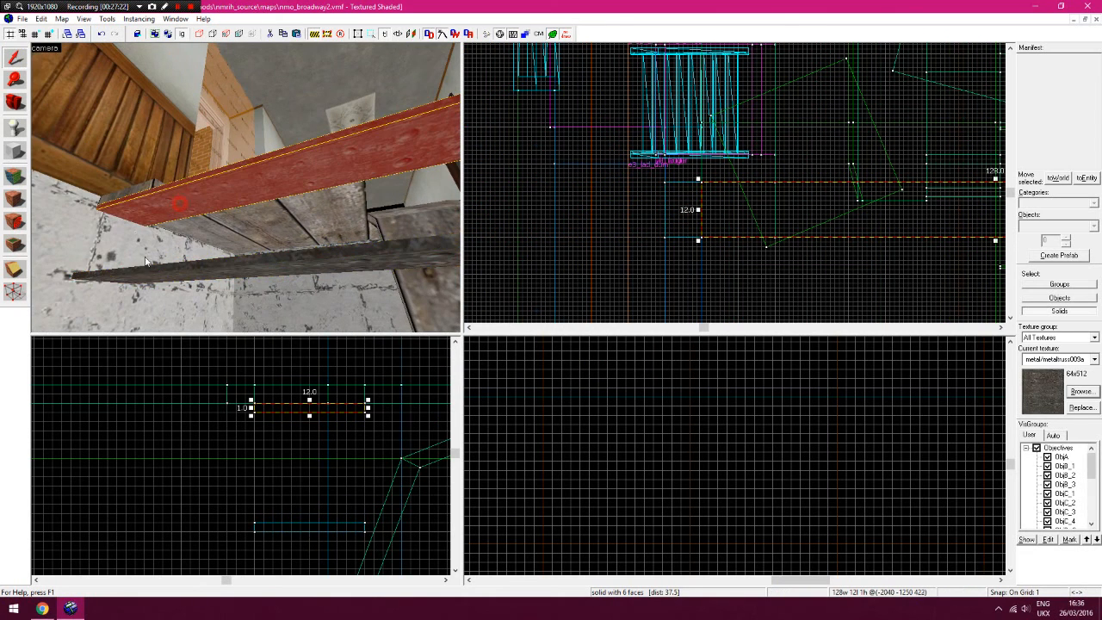
pyautogui.click(142, 274)
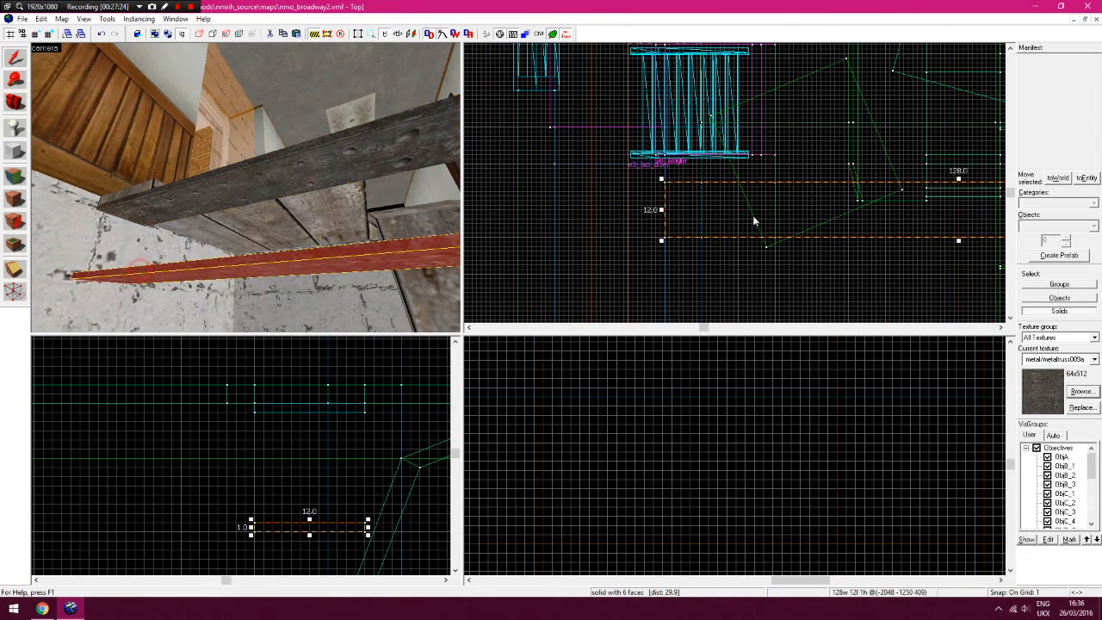
pyautogui.click(149, 197)
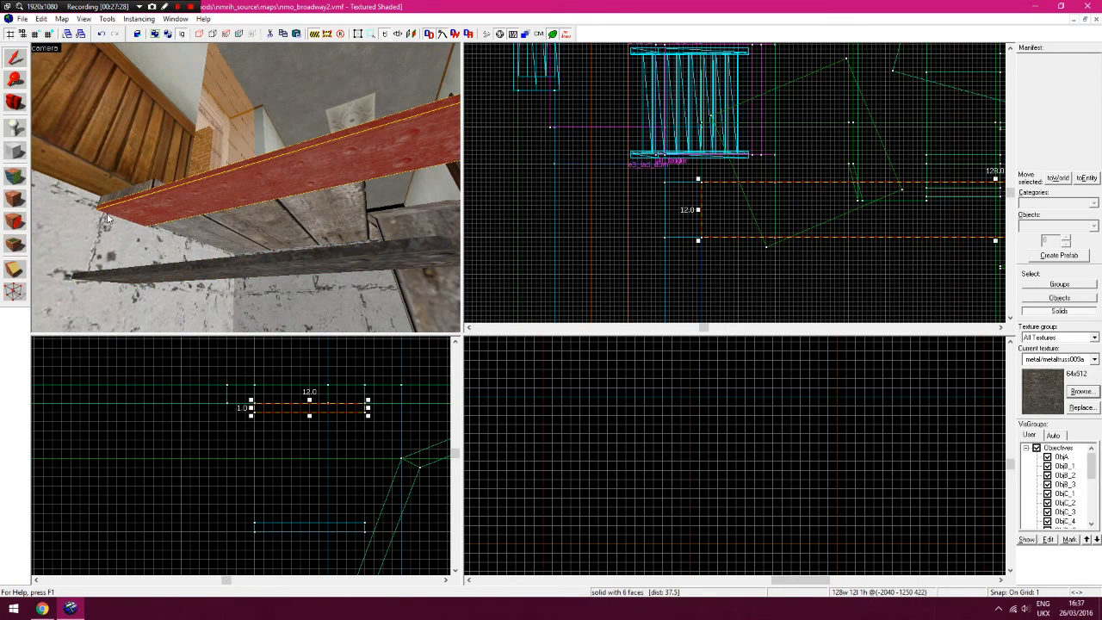
pyautogui.click(104, 224)
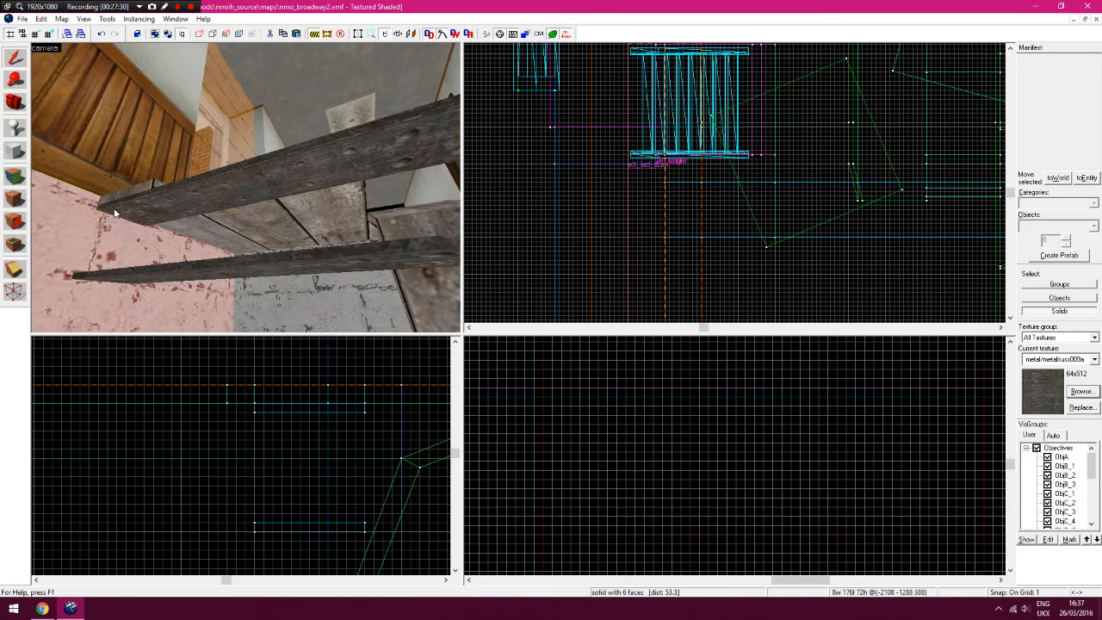
pyautogui.click(115, 213)
pyautogui.click(101, 274)
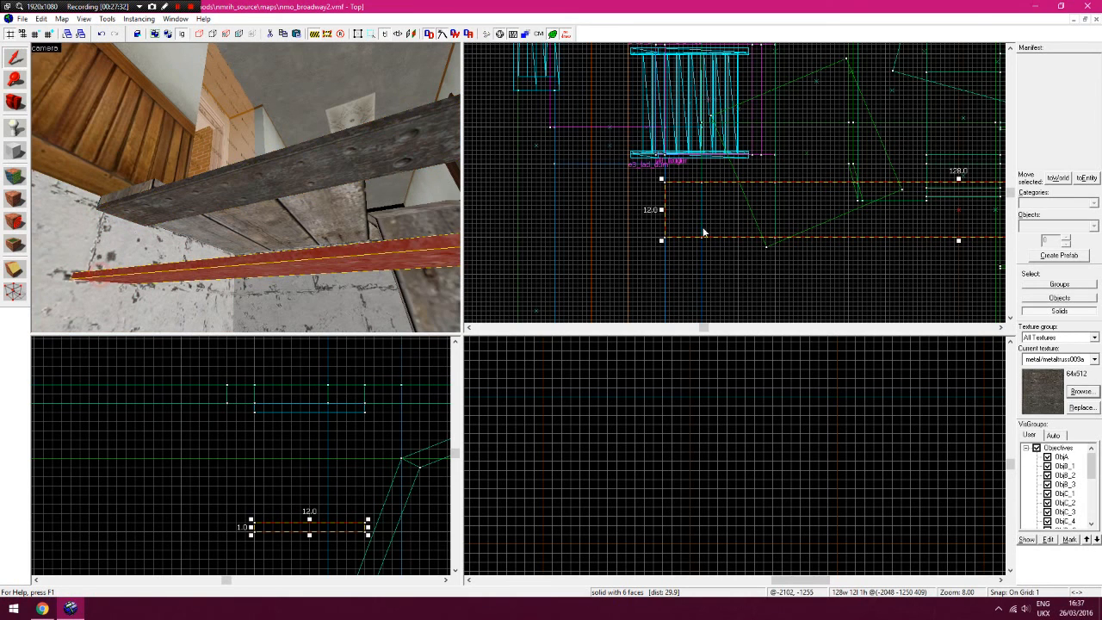
pyautogui.press('Right')
pyautogui.moveTo(609, 211); pyautogui.dragTo(645, 210)
pyautogui.press('Right')
pyautogui.press('Right')
pyautogui.press('Right')
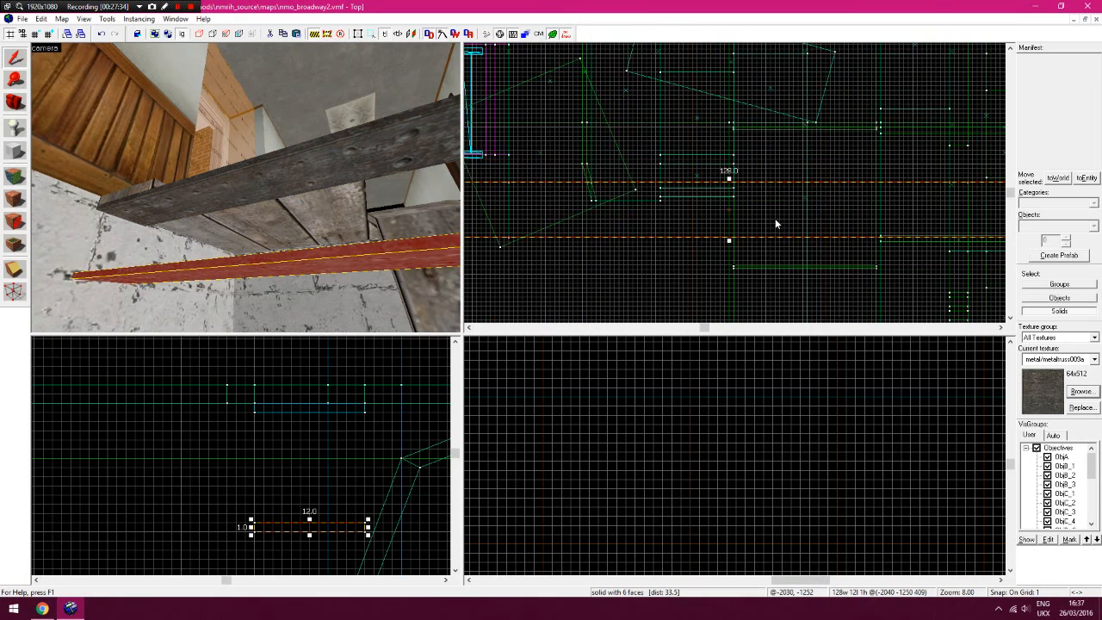
# Create a tools/toolsnodraw block between the two beams, 128 units long, 8 units wide and 12 units high
pyautogui.click(360, 158)
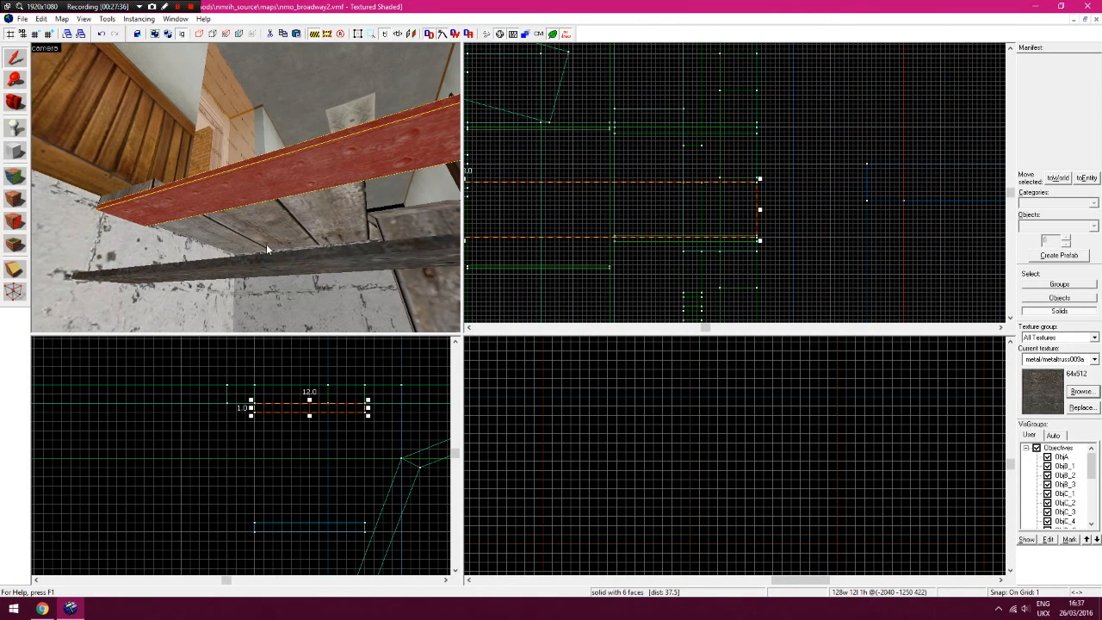
pyautogui.press('z')
pyautogui.click(1095, 359)
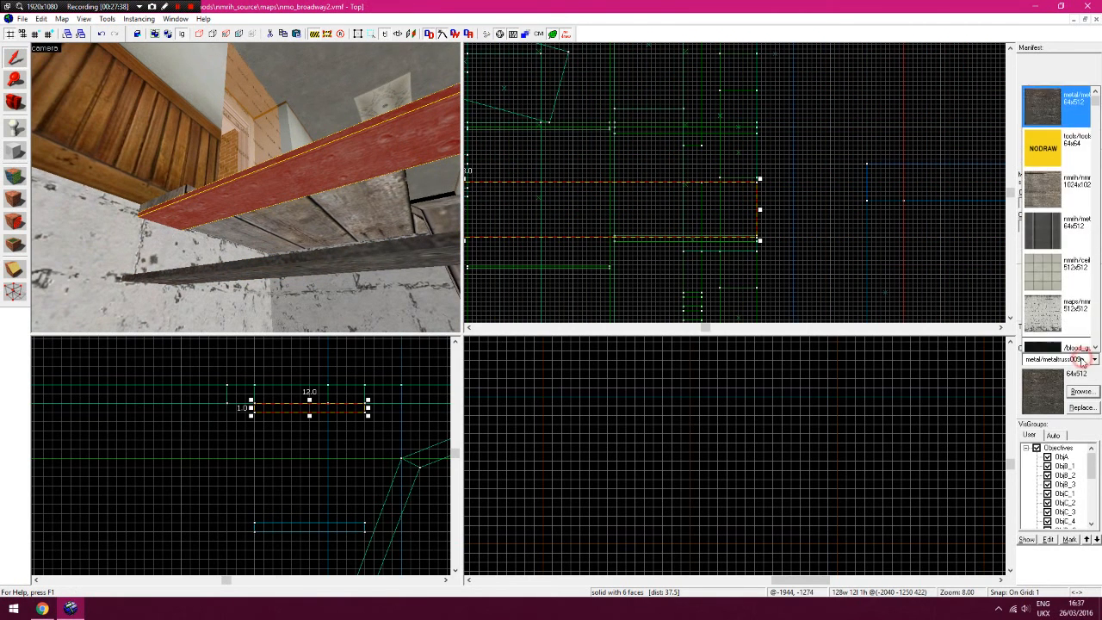
pyautogui.click(1065, 108)
pyautogui.hotkey('shift', 'b')
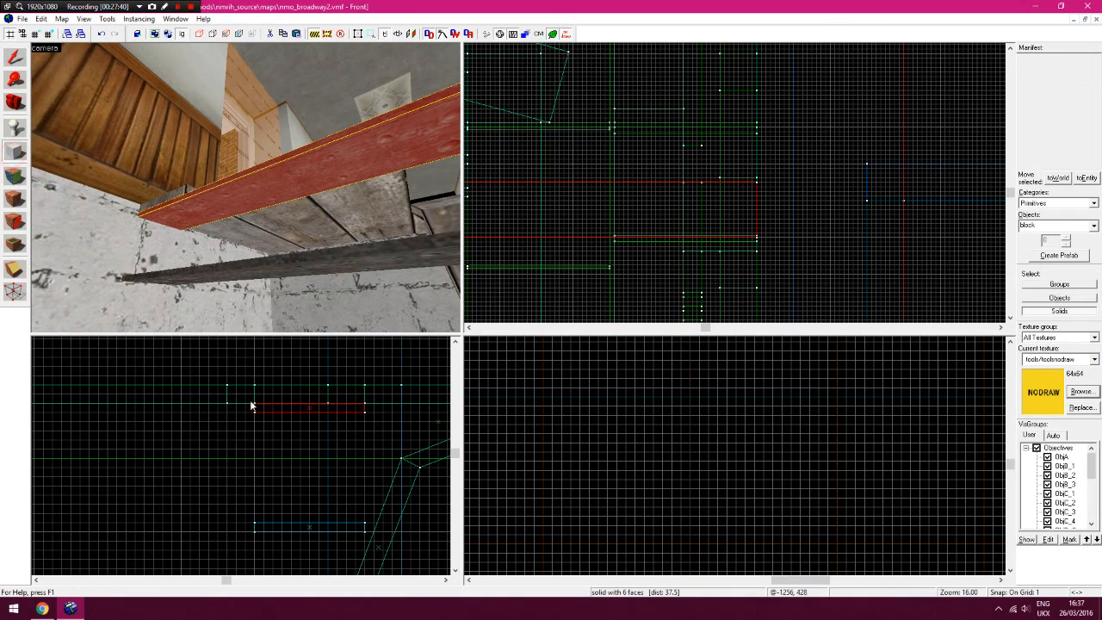
pyautogui.moveTo(274, 413); pyautogui.dragTo(350, 525)
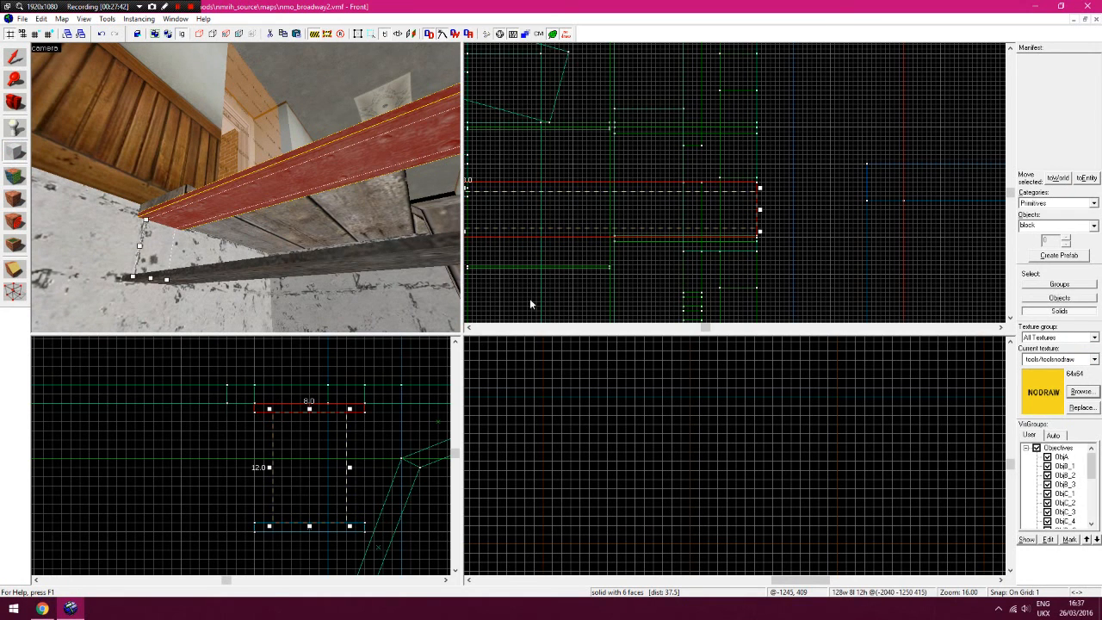
pyautogui.press('Return')
# Apply the metal/metalwall061f texture to the visible side face of the nodraw block between the two beams
pyautogui.click(15, 57)
pyautogui.click(902, 214)
pyautogui.click(1082, 392)
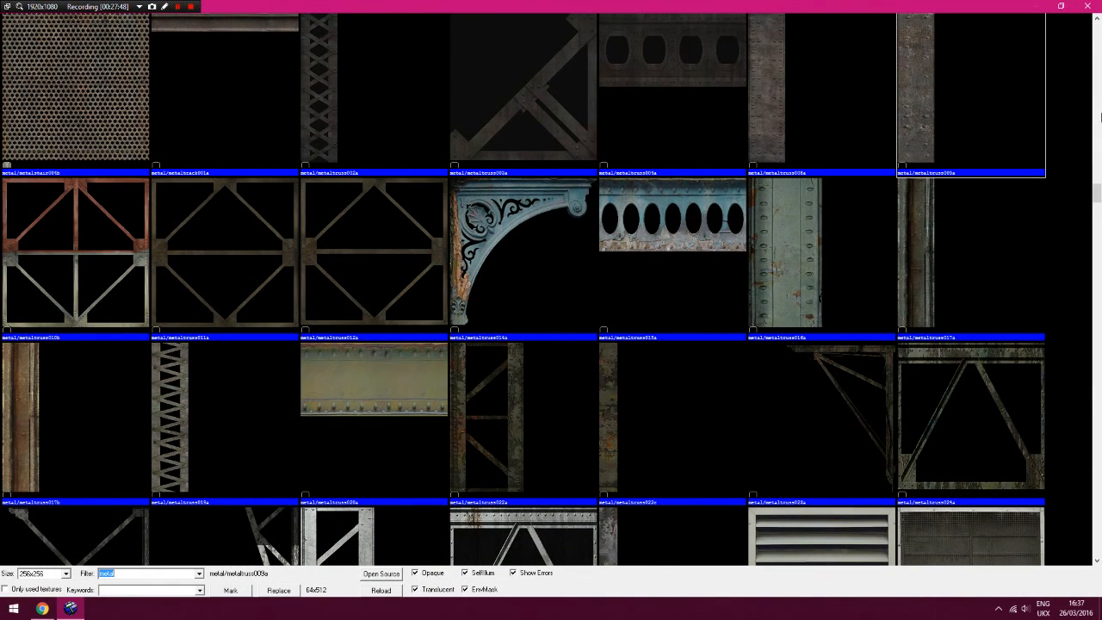
pyautogui.moveTo(1097, 196); pyautogui.dragTo(1098, 290)
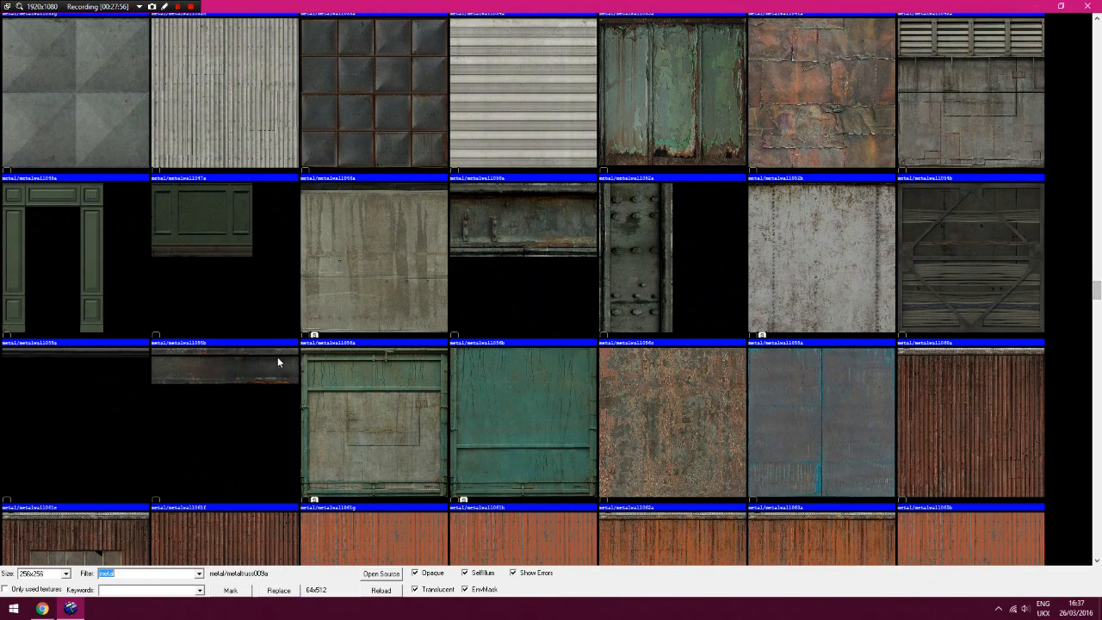
pyautogui.doubleClick(247, 370)
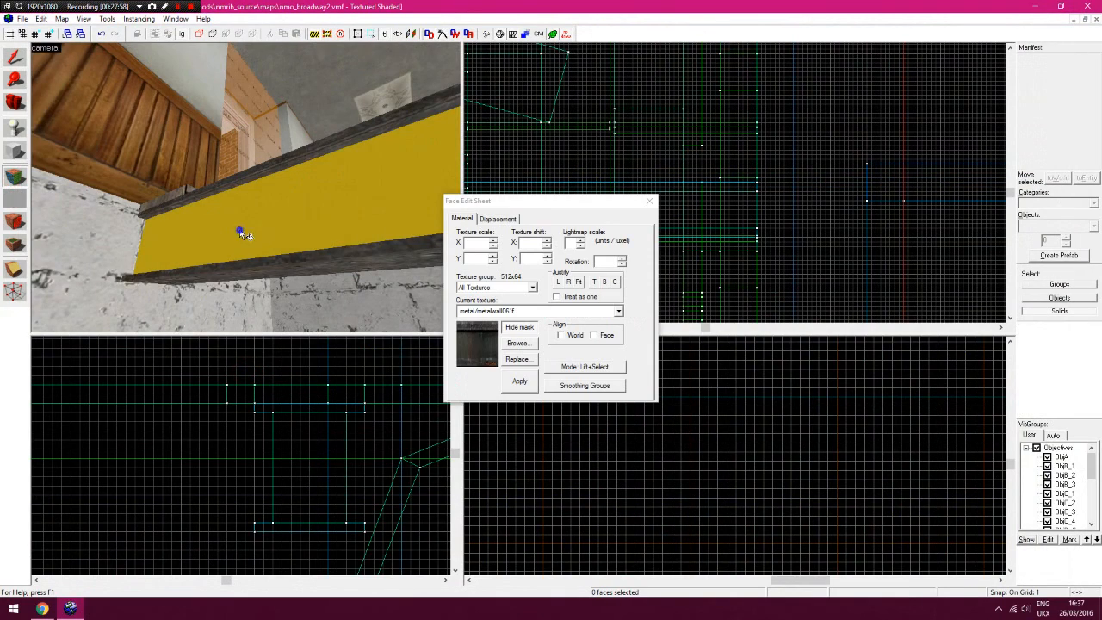
pyautogui.rightClick(239, 229)
# Set the Y texture shift of the block's side face to 30
pyautogui.click(547, 257)
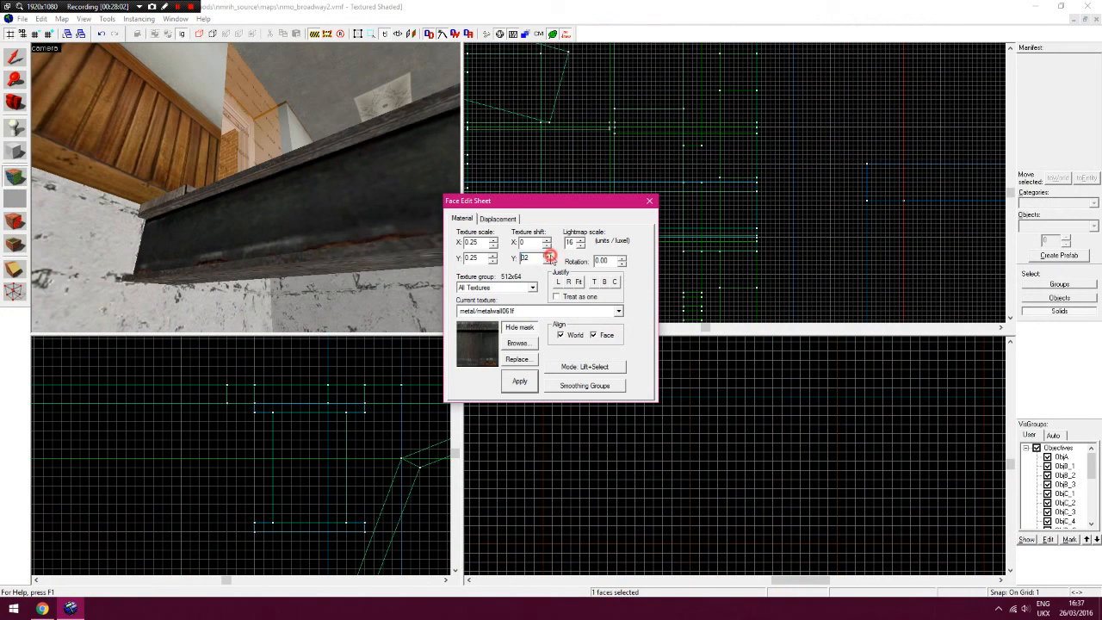
pyautogui.click(549, 262)
pyautogui.press('z')
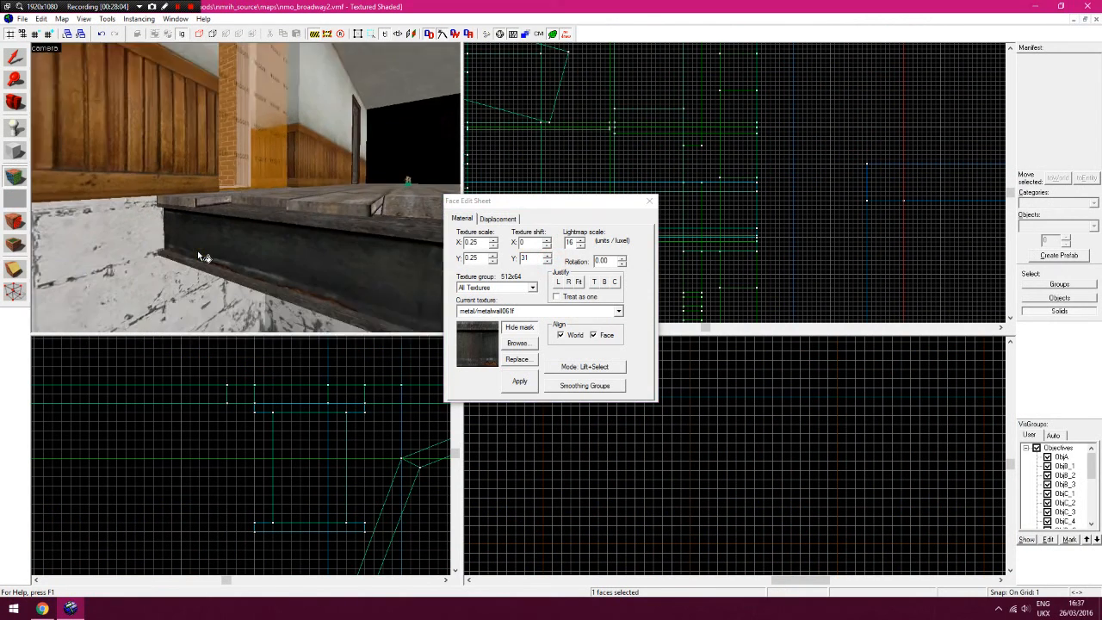
pyautogui.doubleClick(526, 260)
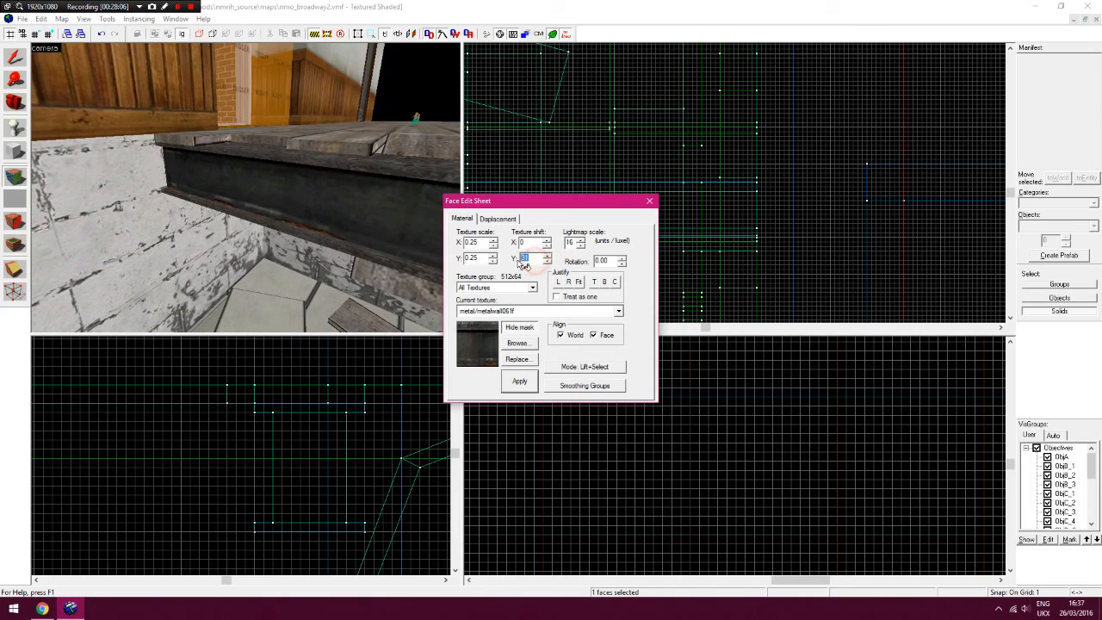
pyautogui.write('0')
pyautogui.doubleClick(527, 260)
pyautogui.write('3')
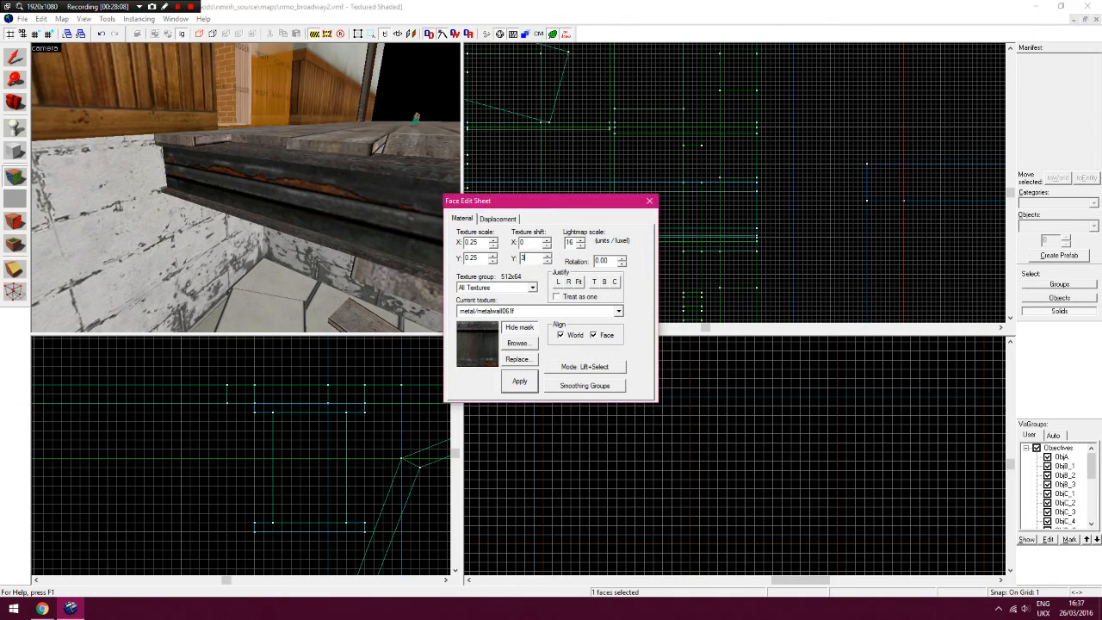
pyautogui.write('1zz')
pyautogui.click(547, 261)
pyautogui.press('z')
# Apply the same metal/metalwall061f texture to the opposite side face of the middle block
pyautogui.press('d')
pyautogui.press('z')
pyautogui.press('z')
pyautogui.rightClick(187, 217)
pyautogui.press('z')
pyautogui.press('z')
pyautogui.press('z')
pyautogui.press('z')
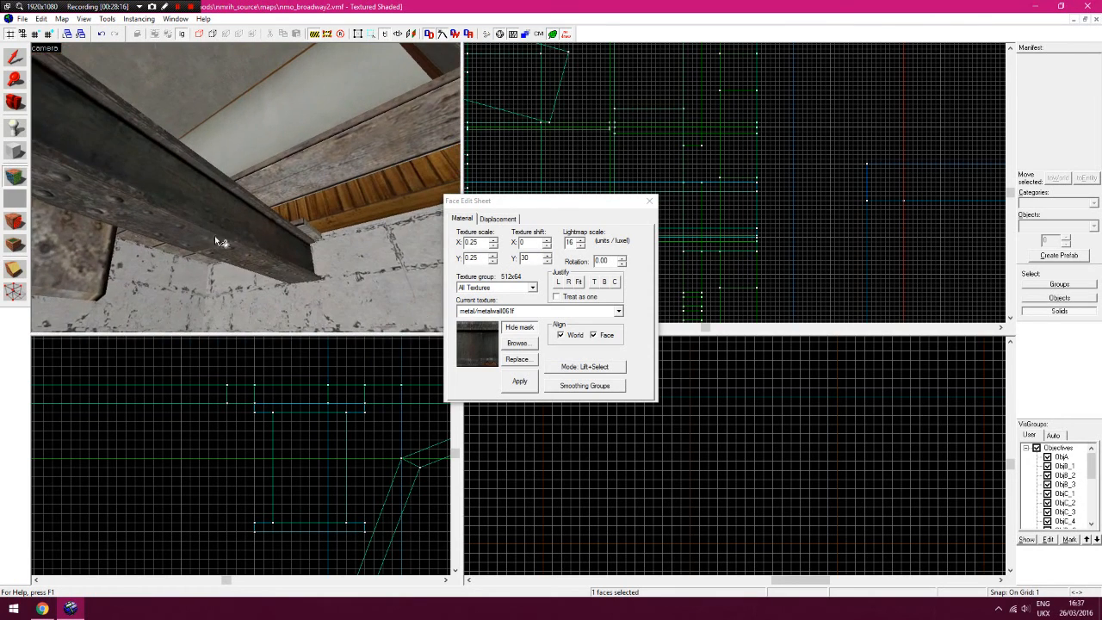
# Try the metal/metalwall056b texture on the middle block's side face and undo it
pyautogui.click(522, 346)
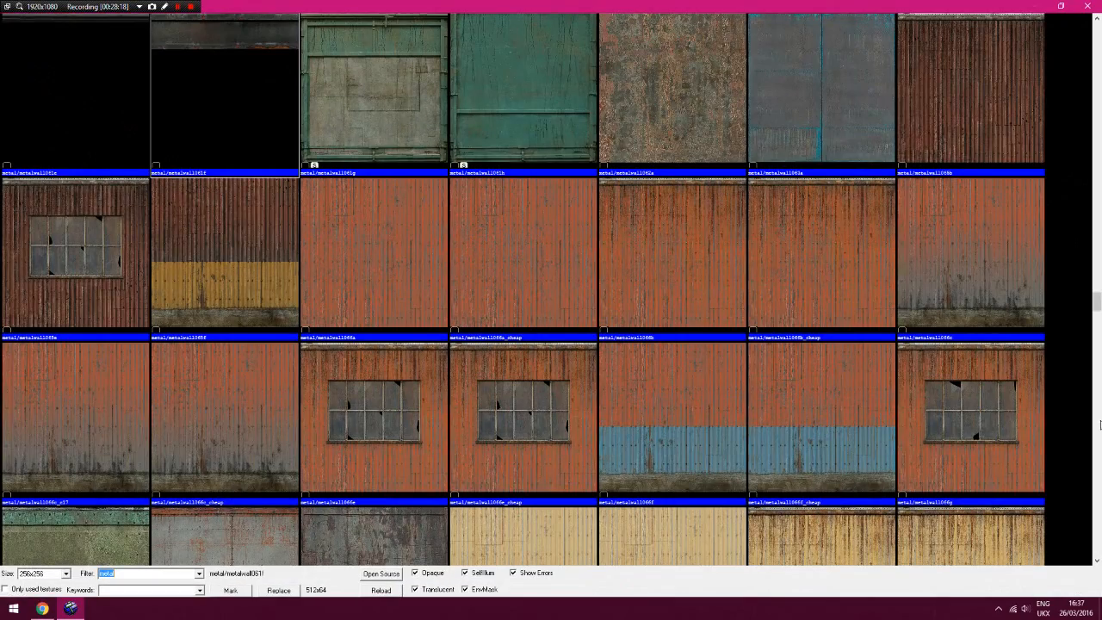
pyautogui.moveTo(1099, 302); pyautogui.dragTo(1098, 274)
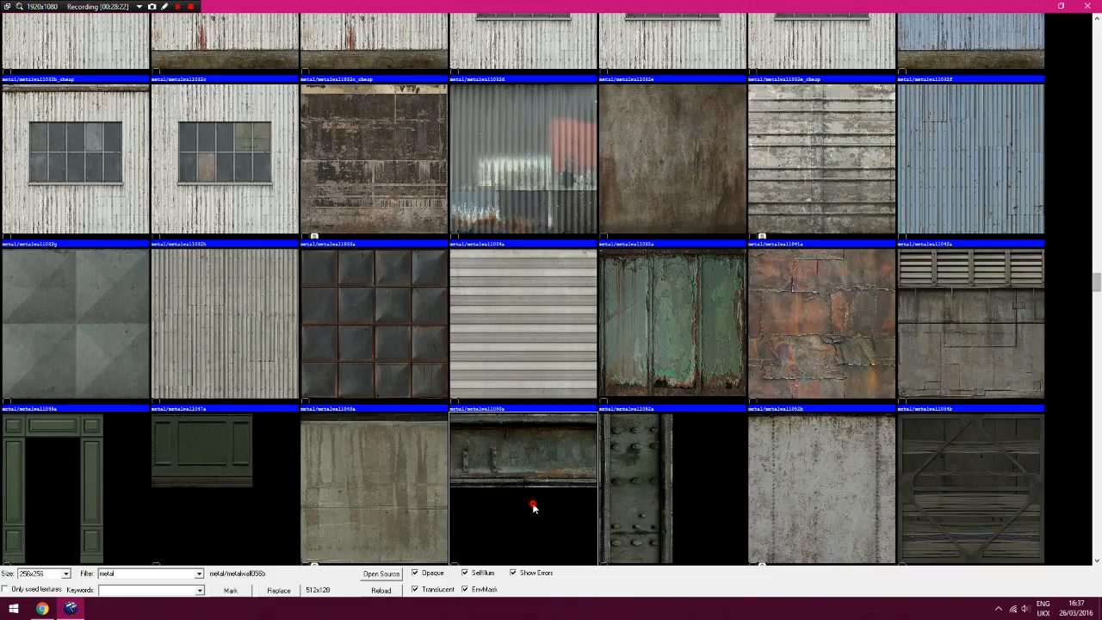
pyautogui.doubleClick(523, 504)
pyautogui.rightClick(239, 209)
pyautogui.press('a')
pyautogui.press('d')
pyautogui.click(42, 19)
pyautogui.click(65, 29)
# Try the metal/metaltruss008a texture rotated 90 degrees on the middle block's side face, and undo it
pyautogui.click(517, 343)
pyautogui.moveTo(1099, 293); pyautogui.dragTo(1097, 183)
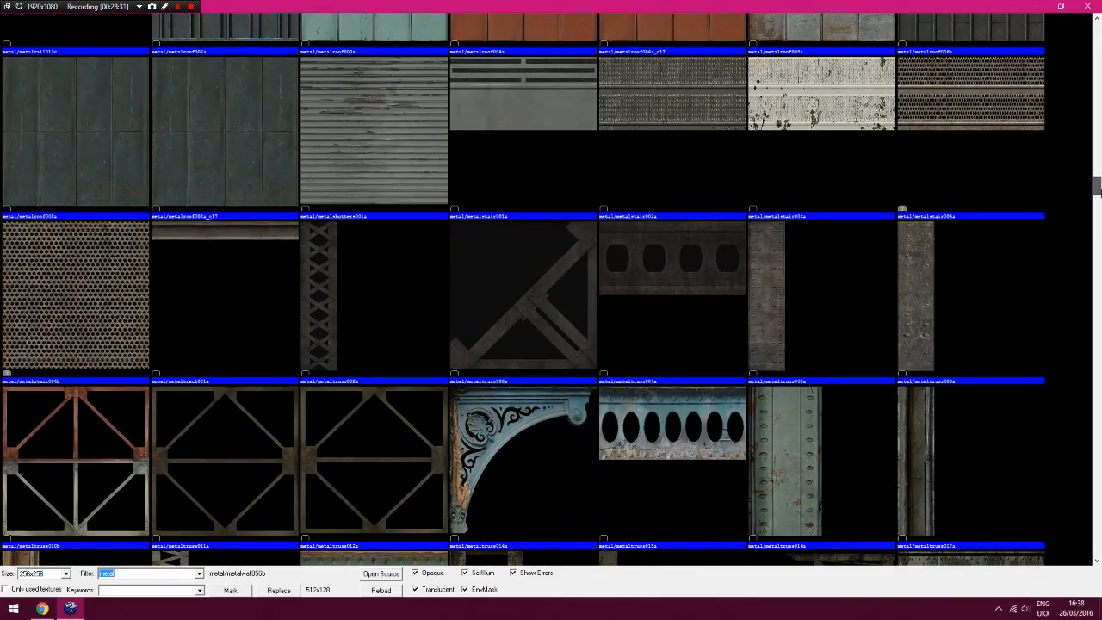
pyautogui.doubleClick(796, 293)
pyautogui.moveTo(251, 196); pyautogui.dragTo(288, 190)
pyautogui.moveTo(610, 261); pyautogui.dragTo(593, 262)
pyautogui.write('90')
pyautogui.moveTo(360, 226); pyautogui.dragTo(344, 219)
pyautogui.click(41, 19)
pyautogui.click(56, 31)
pyautogui.moveTo(164, 78); pyautogui.dragTo(173, 84)
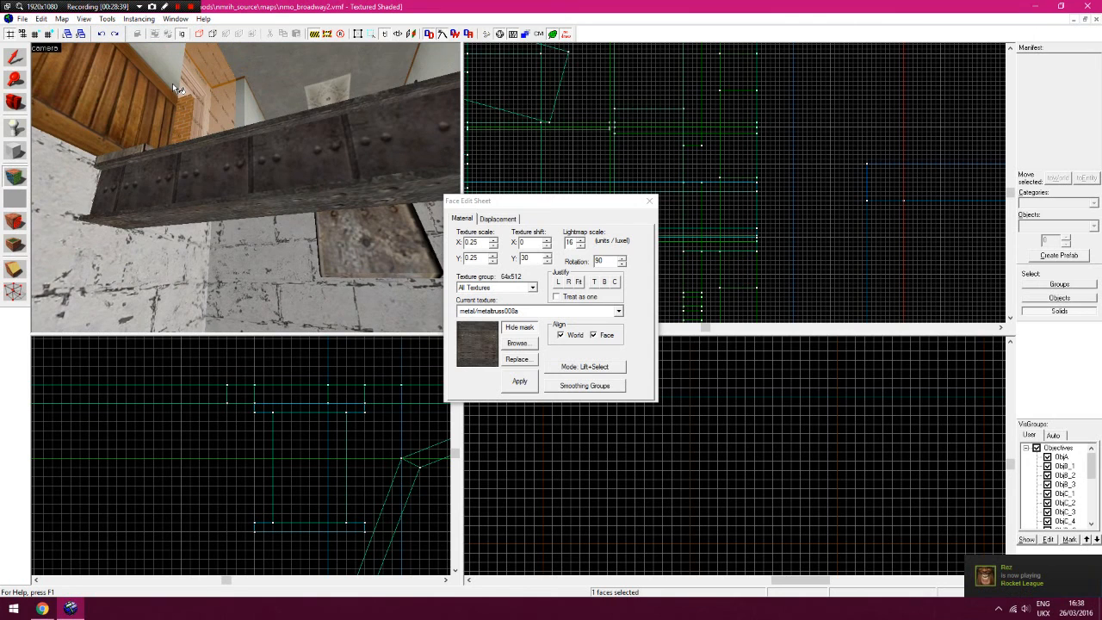
pyautogui.hotkey('ctrl', 'z')
# Close the Face Edit Sheet and choose nmrih/decals/bu_stain002 as the current texture from the decal textures
pyautogui.moveTo(290, 176); pyautogui.dragTo(309, 179)
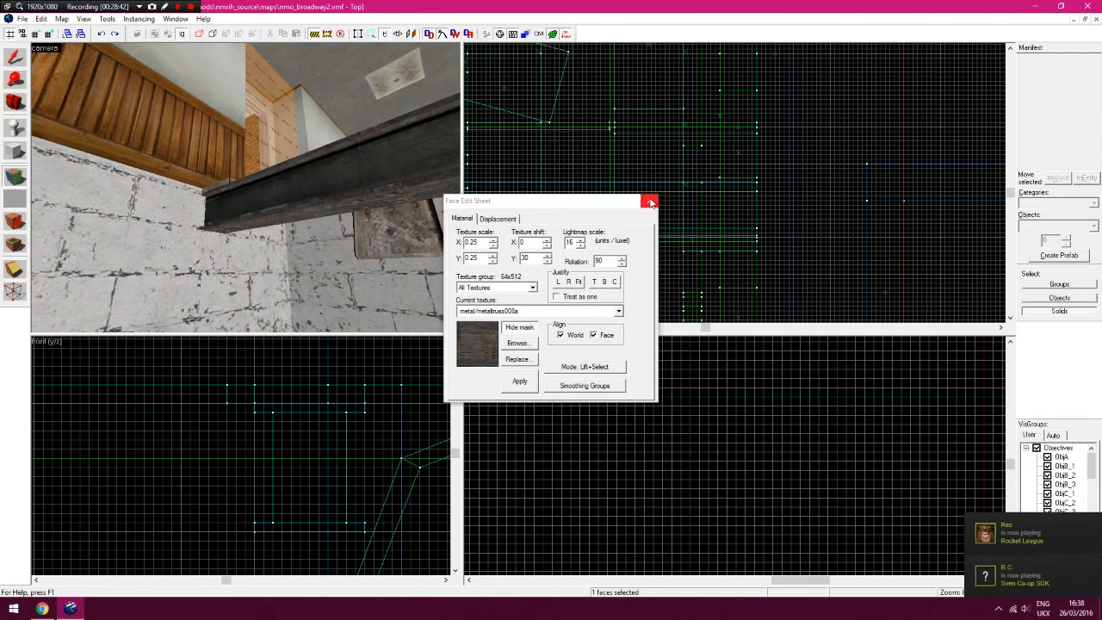
pyautogui.click(649, 201)
pyautogui.click(1082, 393)
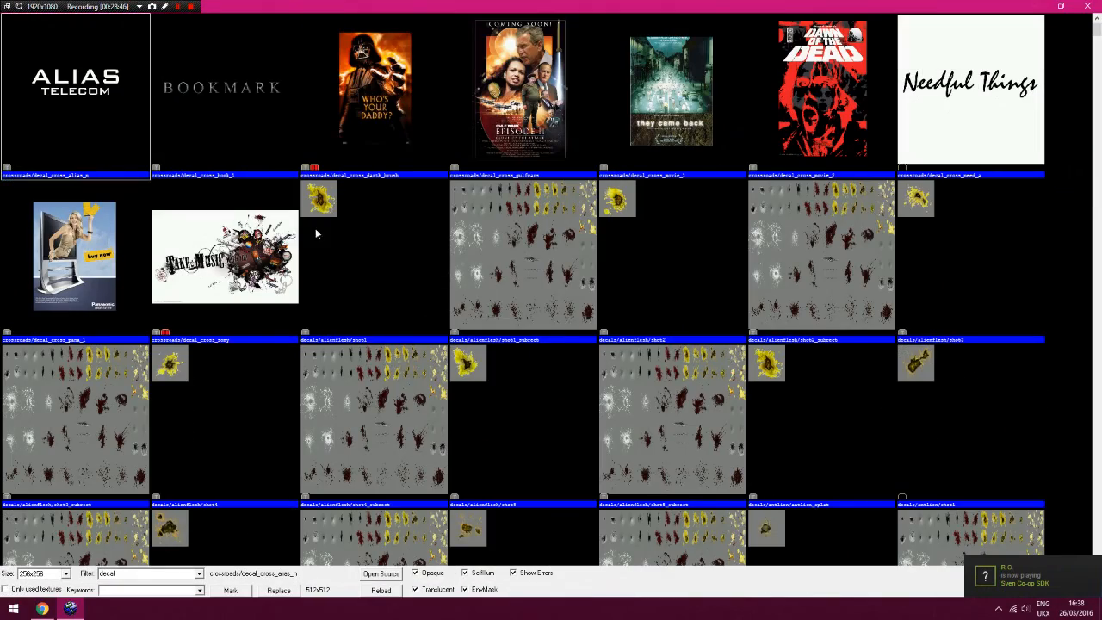
pyautogui.moveTo(1098, 28); pyautogui.dragTo(1098, 400)
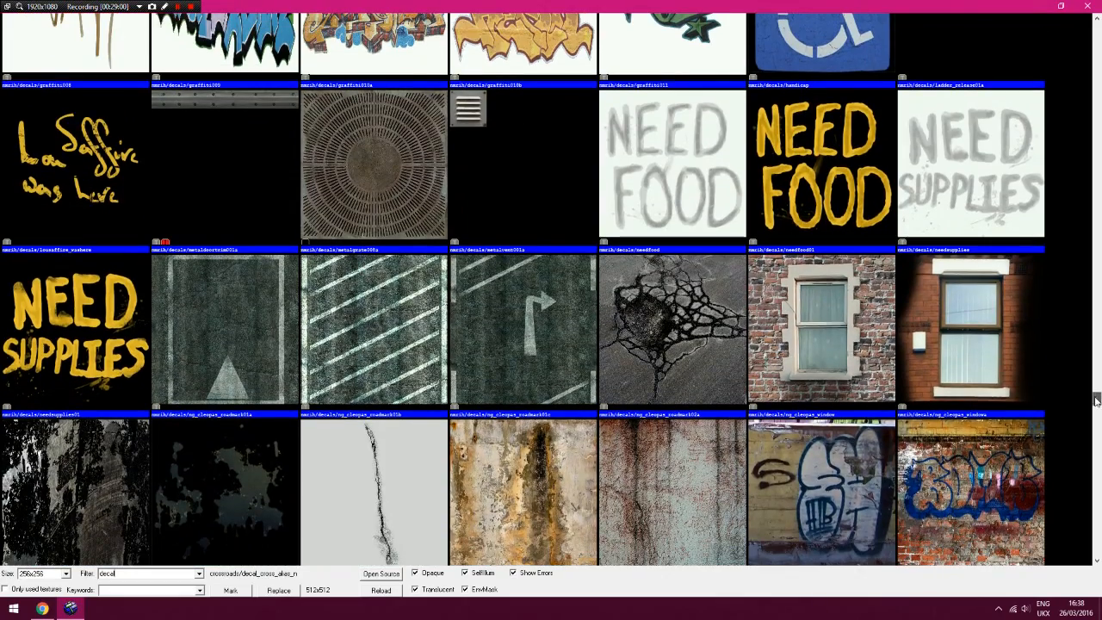
pyautogui.moveTo(1097, 400); pyautogui.dragTo(1098, 353)
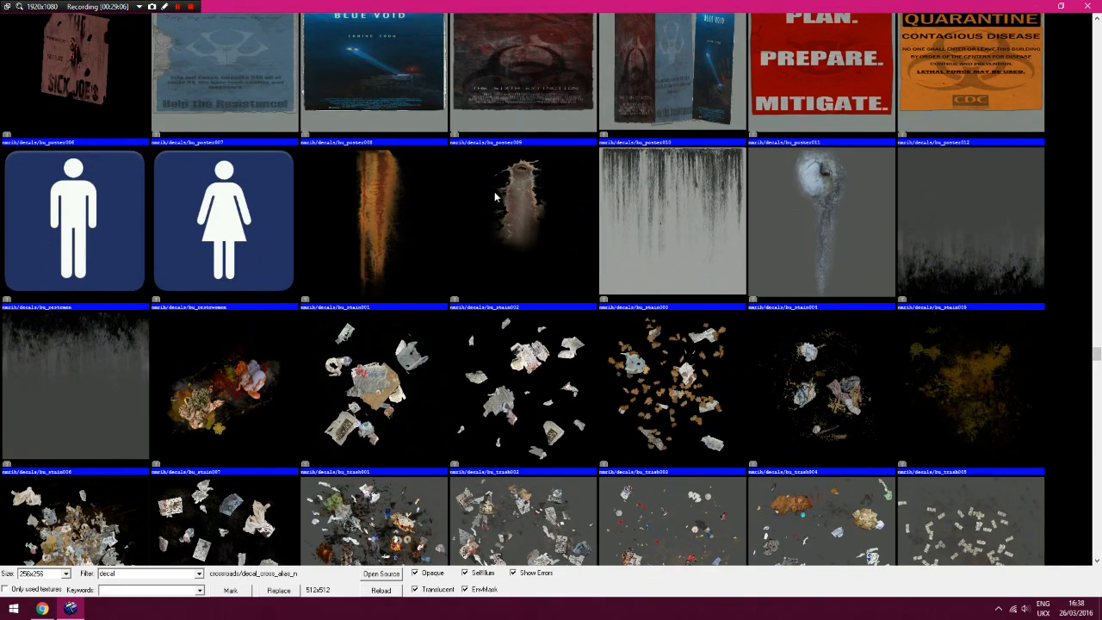
pyautogui.doubleClick(522, 172)
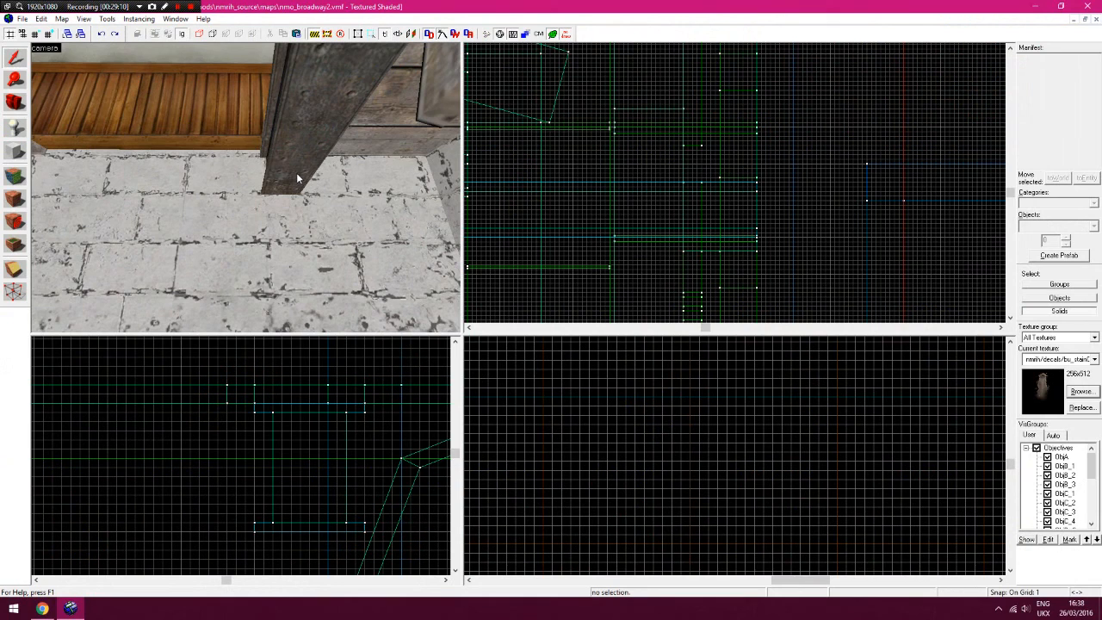
# Place a stain overlay on the white brick wall just below the end of the I-beam
pyautogui.click(14, 222)
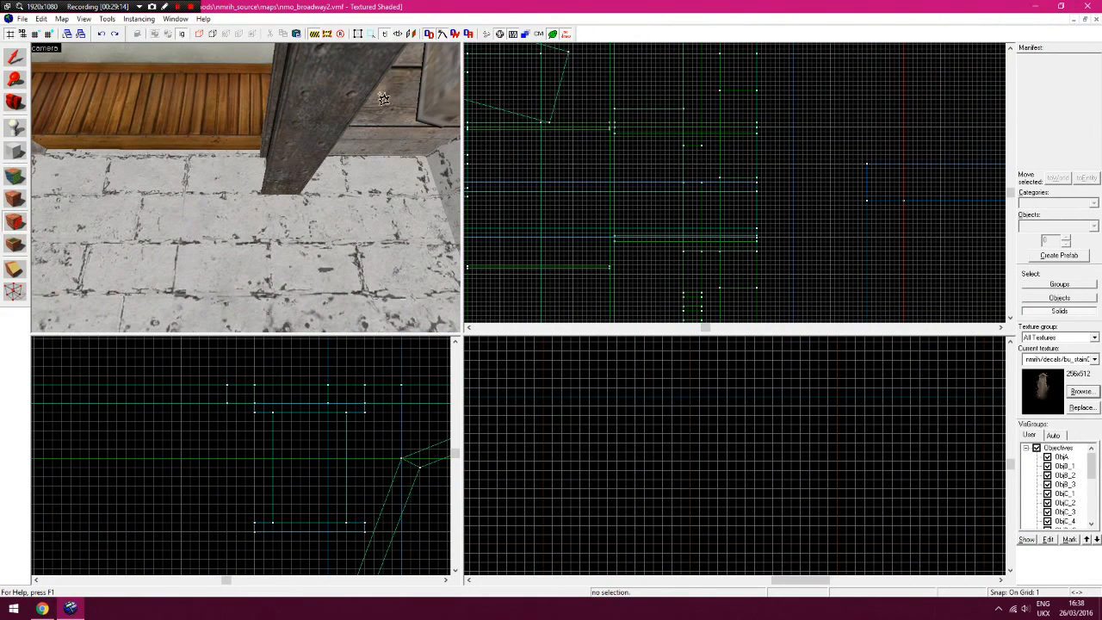
pyautogui.click(16, 222)
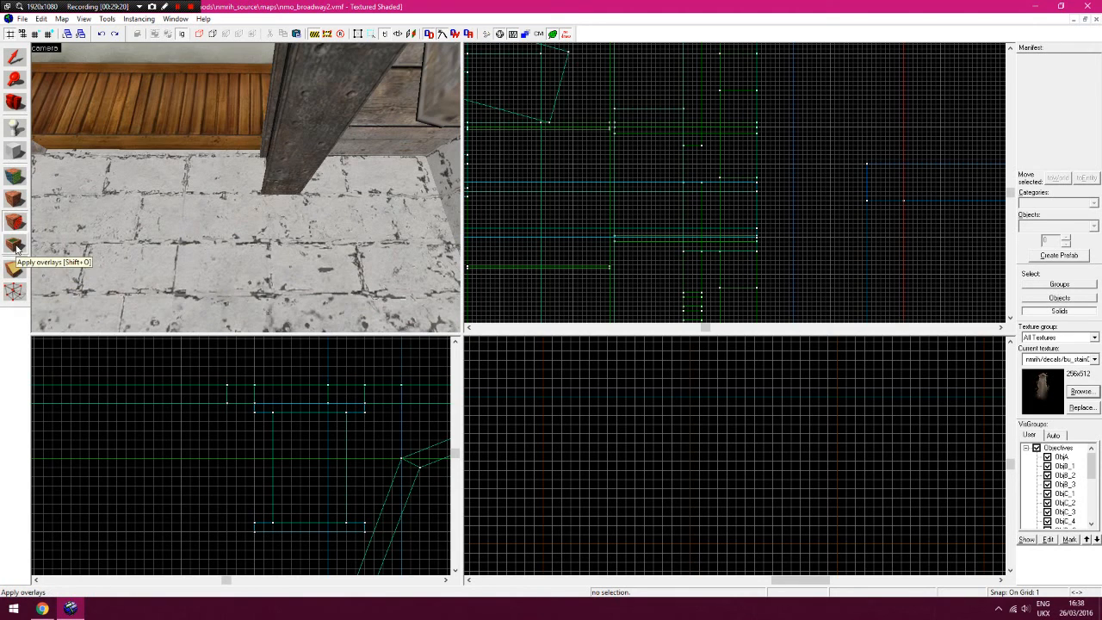
pyautogui.click(13, 57)
pyautogui.hotkey('shift', 'o')
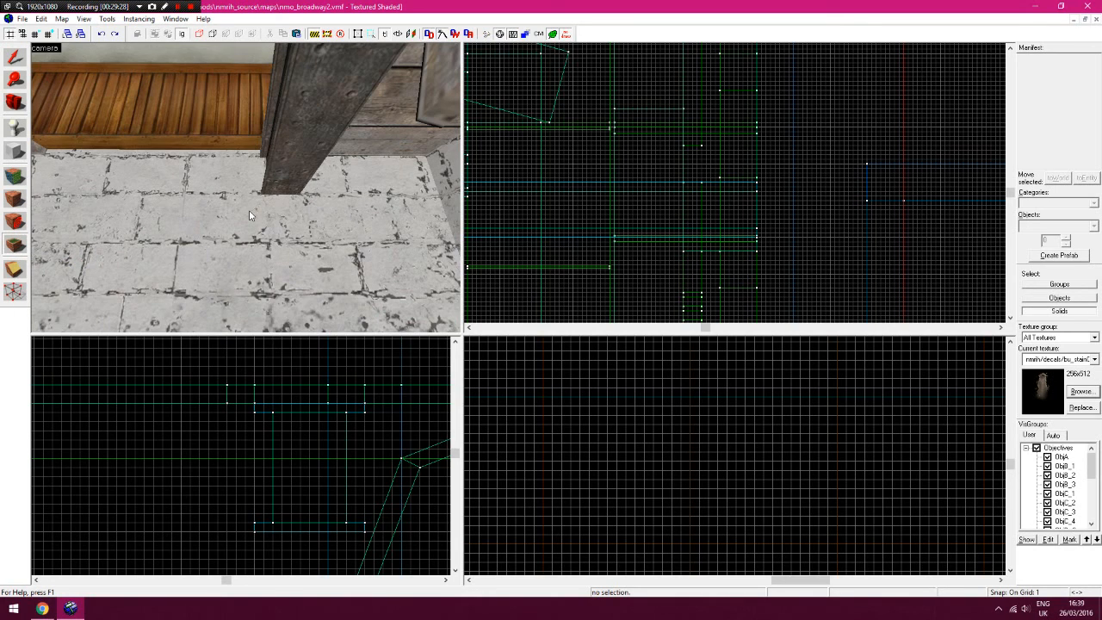
pyautogui.click(280, 223)
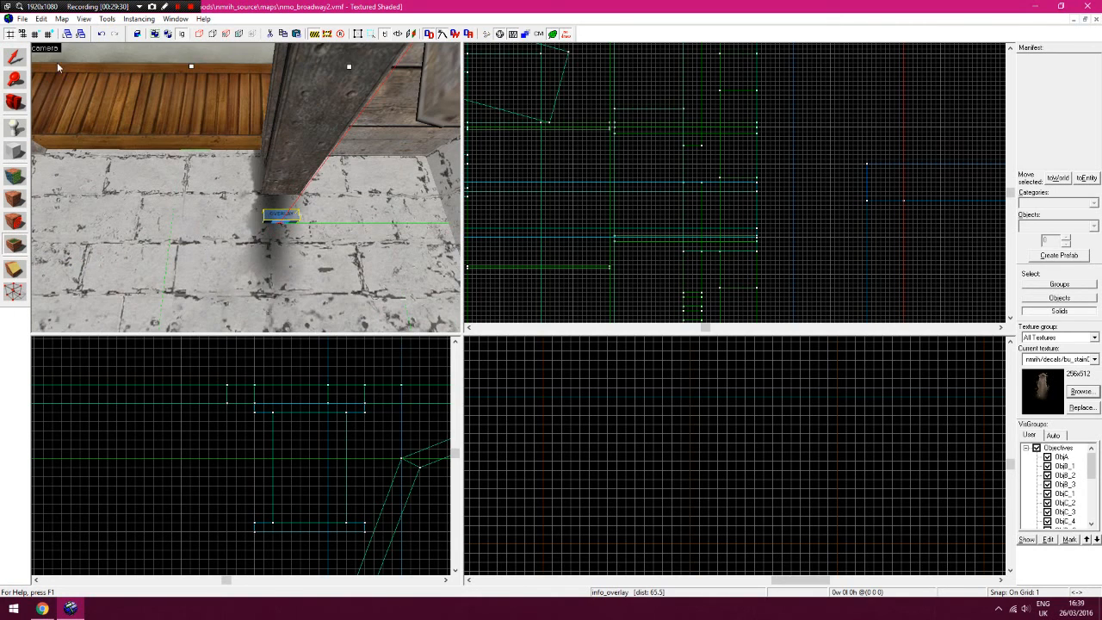
# Move the stain overlay down the wall and centre it beneath the beam in the front view
pyautogui.click(12, 57)
pyautogui.scroll(3, 302, 482)
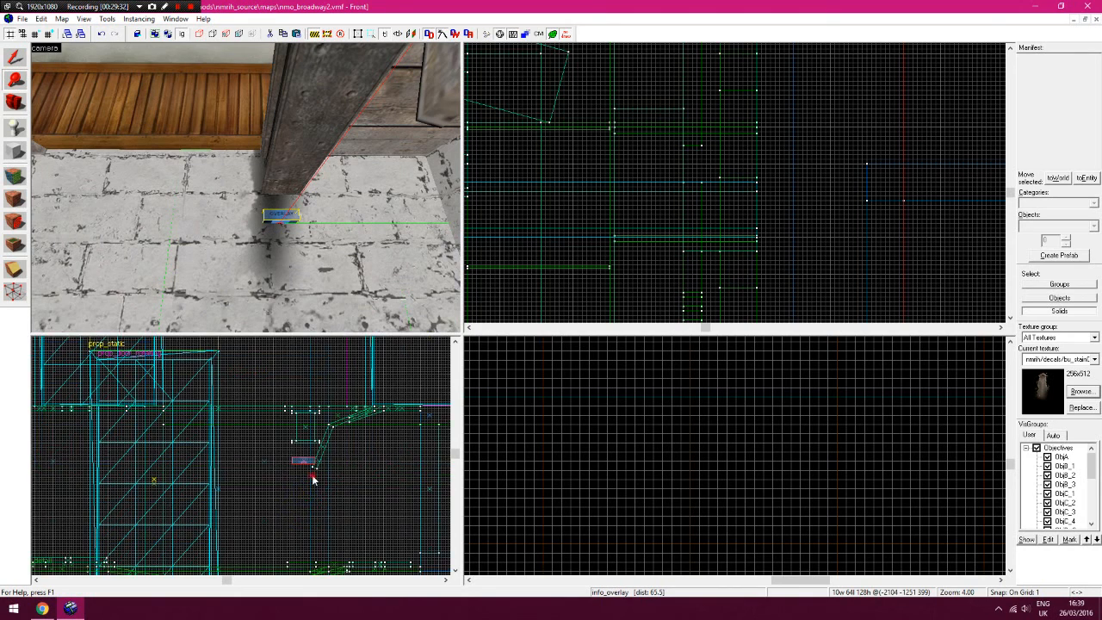
pyautogui.click(15, 58)
pyautogui.moveTo(303, 401); pyautogui.dragTo(313, 484)
pyautogui.press('z')
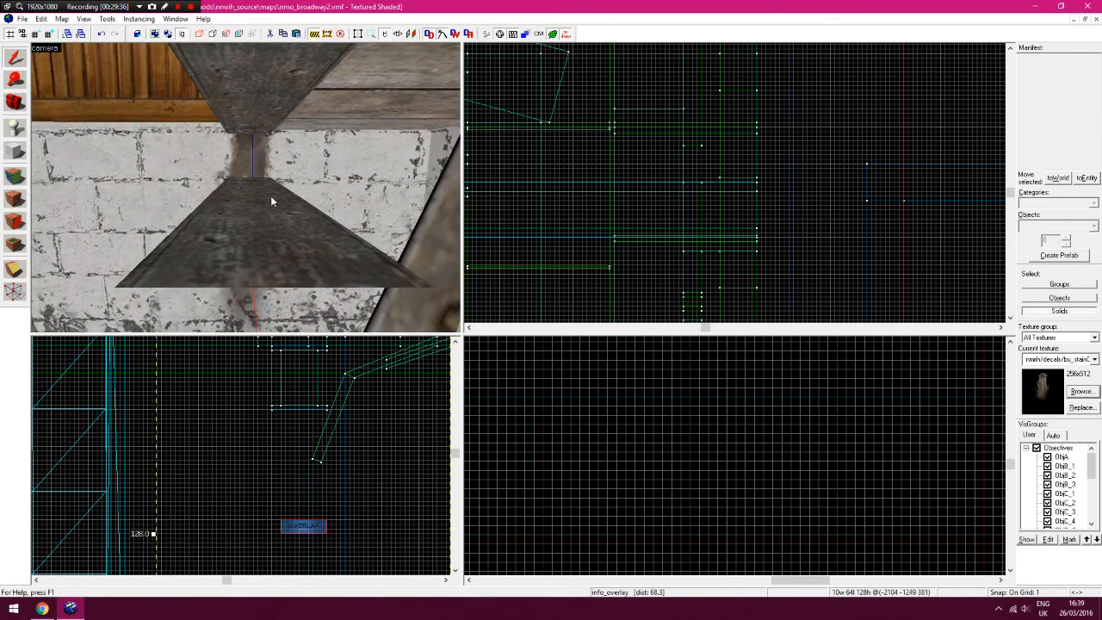
pyautogui.press('z')
# Fine-tune the overlay's height so the stain starts right at the beam's underside
pyautogui.moveTo(236, 388)
pyautogui.mouseDown()
pyautogui.moveTo(240, 437)
pyautogui.moveTo(240, 410)
pyautogui.mouseUp()
pyautogui.press('z')
pyautogui.press('z')
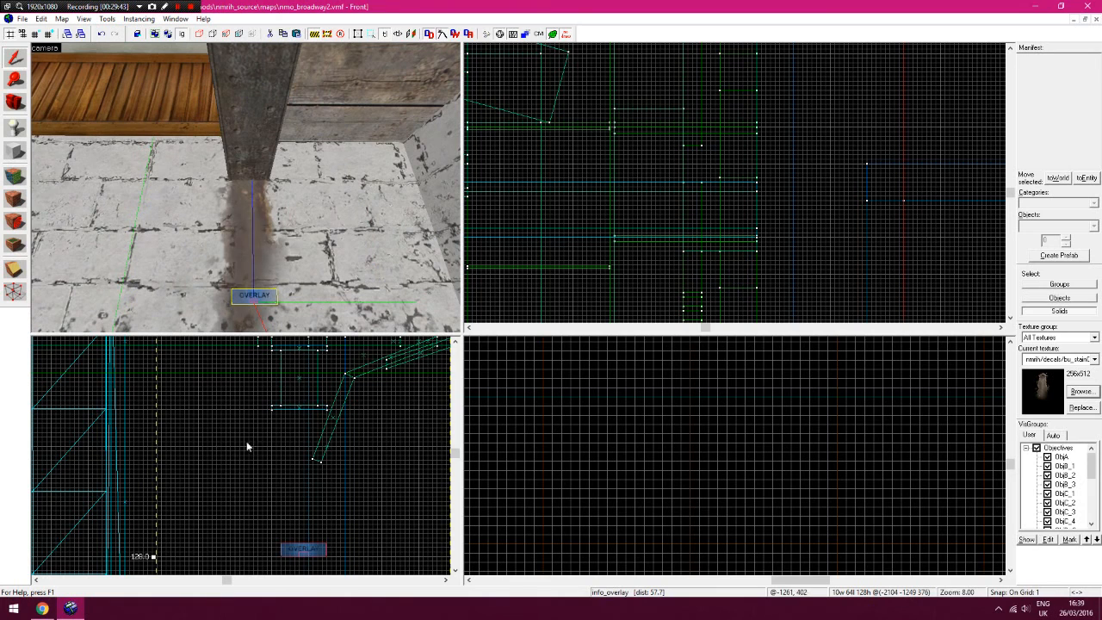
pyautogui.moveTo(245, 455); pyautogui.dragTo(246, 428)
pyautogui.press('z')
pyautogui.press('a')
pyautogui.press('z')
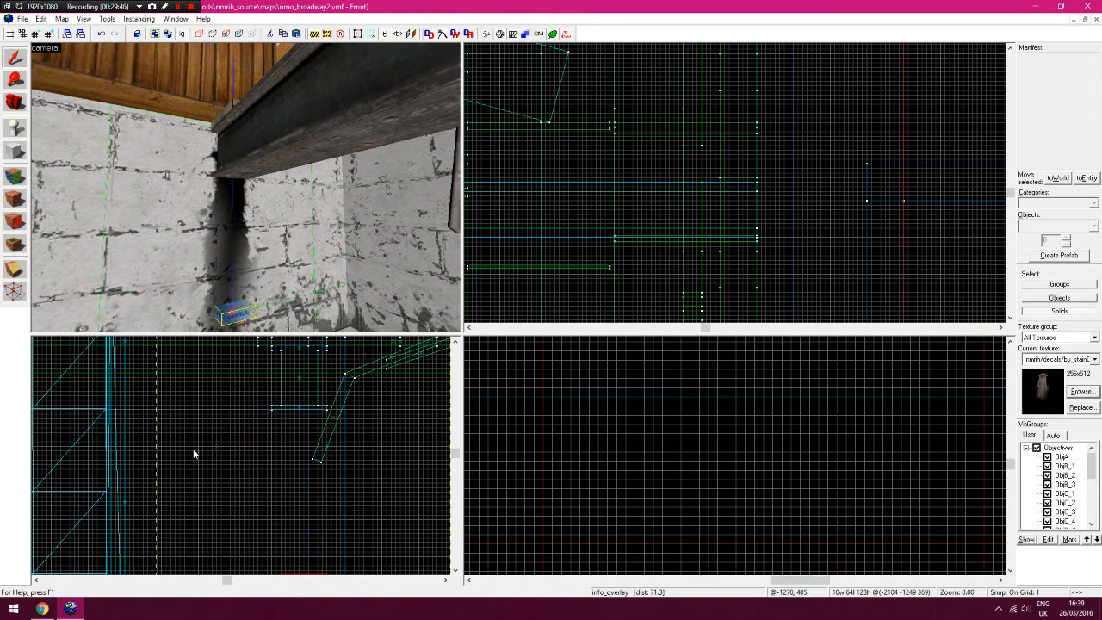
pyautogui.moveTo(240, 449); pyautogui.dragTo(241, 416)
# Place a second stain overlay on the opposite wall, below the beam's other end
pyautogui.press('a')
pyautogui.press('z')
pyautogui.press('w')
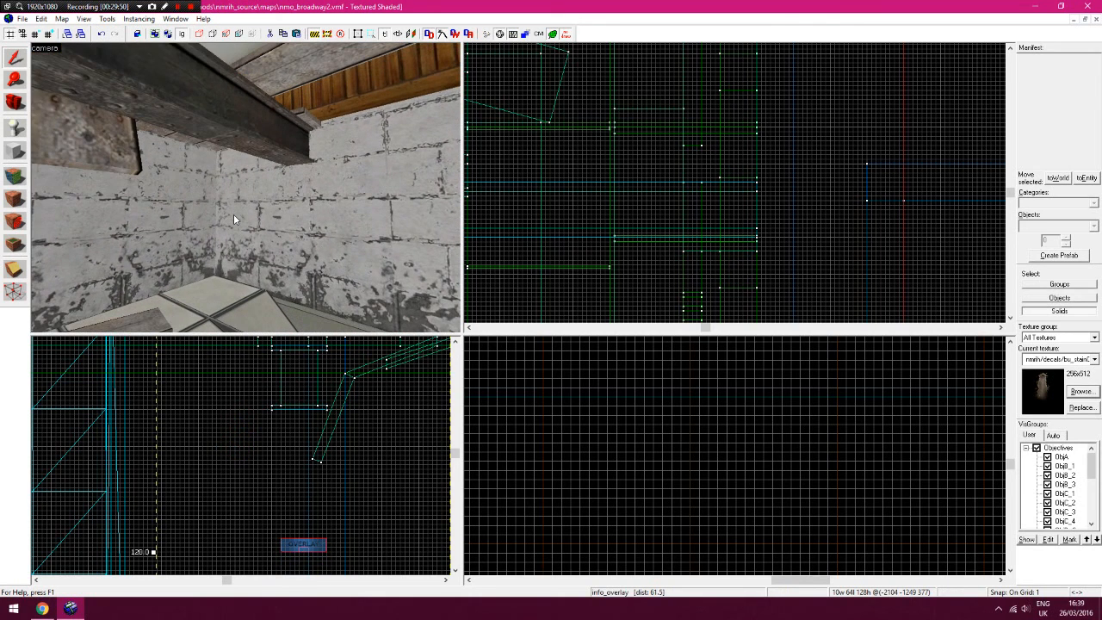
pyautogui.hotkey('shift', 'o')
pyautogui.click(301, 226)
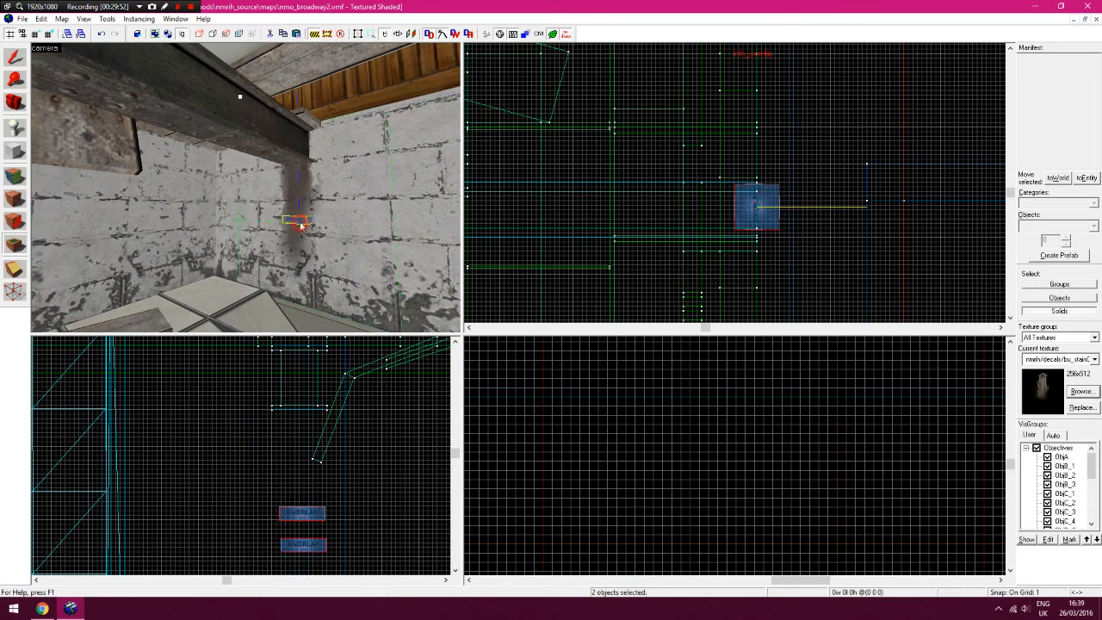
# Move the second stain overlay down in the front view to line up with the first overlay
pyautogui.press('z')
pyautogui.press('z')
pyautogui.click(15, 57)
pyautogui.click(302, 546)
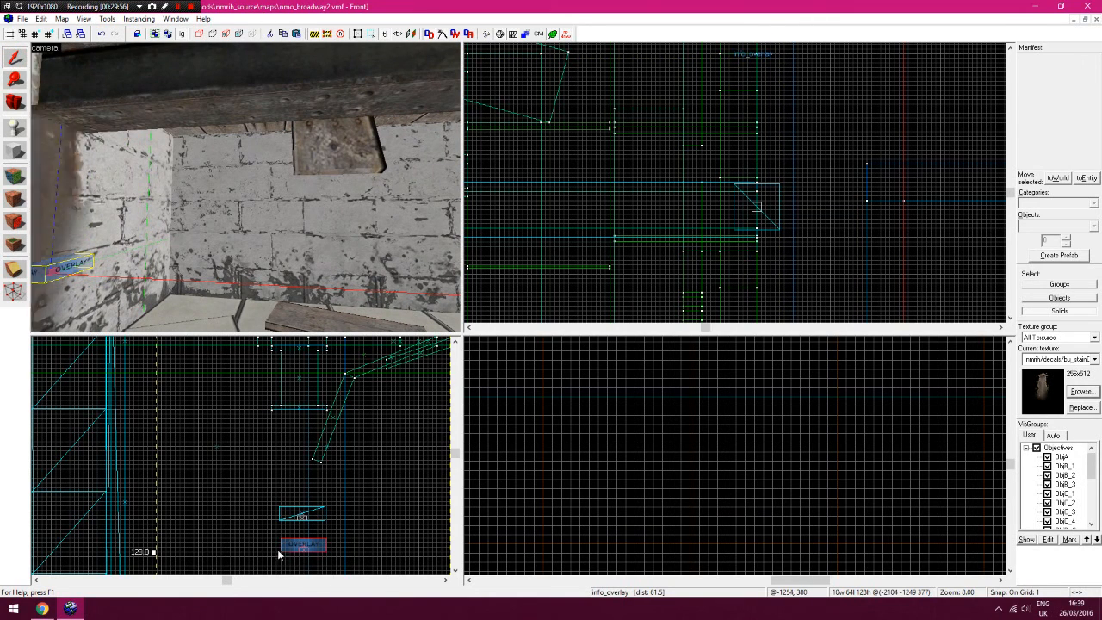
pyautogui.press('z')
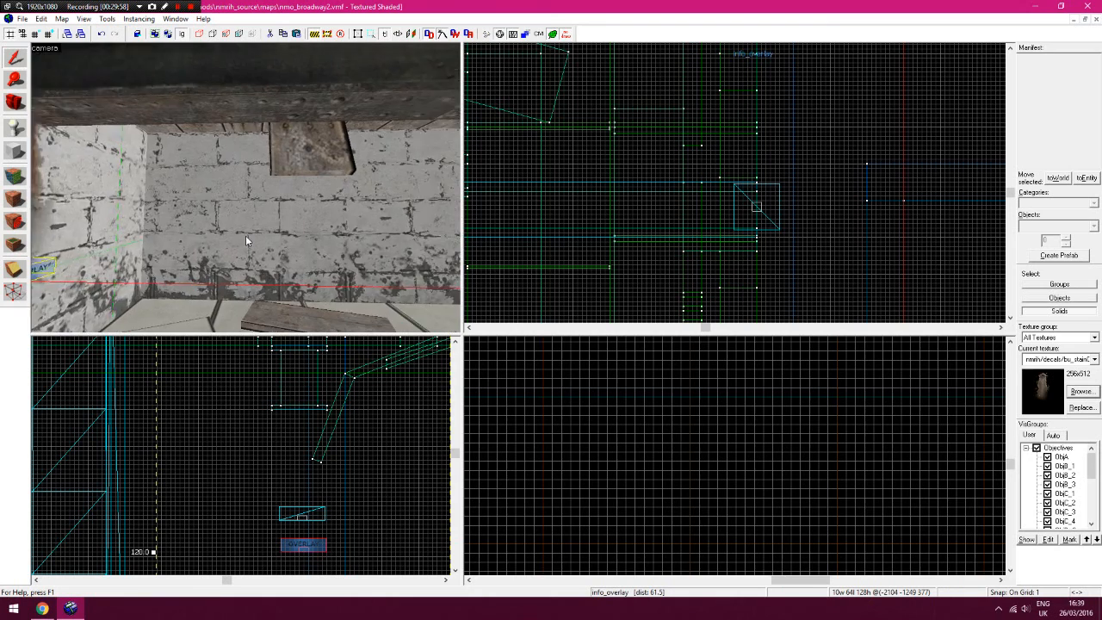
pyautogui.press('z')
pyautogui.click(305, 224)
pyautogui.moveTo(323, 519); pyautogui.dragTo(321, 544)
pyautogui.press('z')
pyautogui.press('a')
pyautogui.press('z')
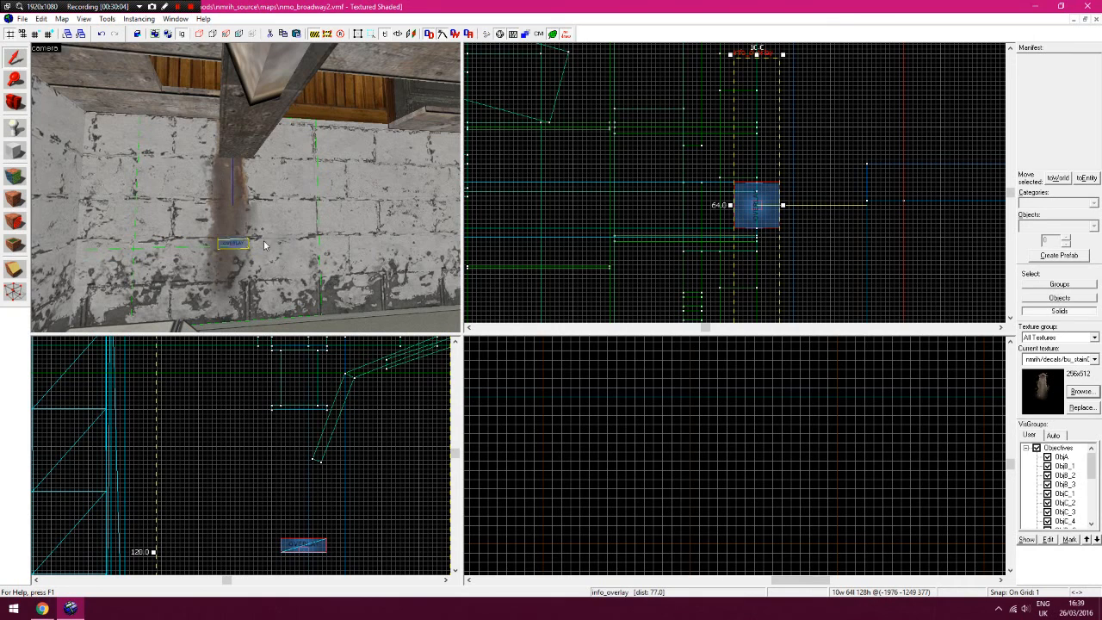
# Shift the second overlay about 3 units sideways in the front view and clear the selection
pyautogui.moveTo(311, 539); pyautogui.dragTo(295, 541)
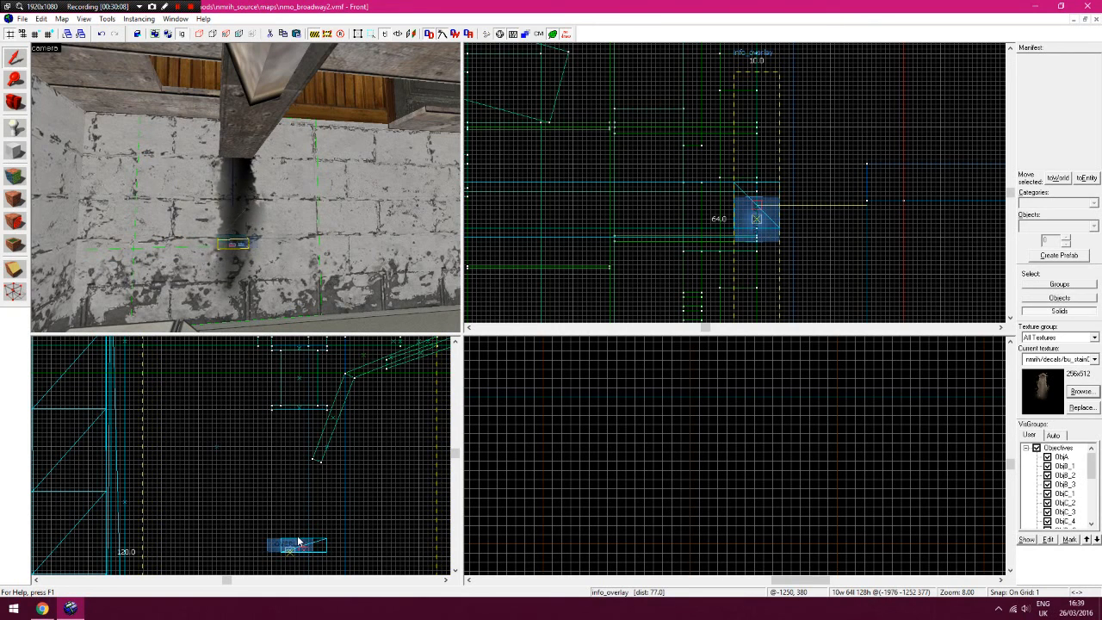
pyautogui.click(497, 455)
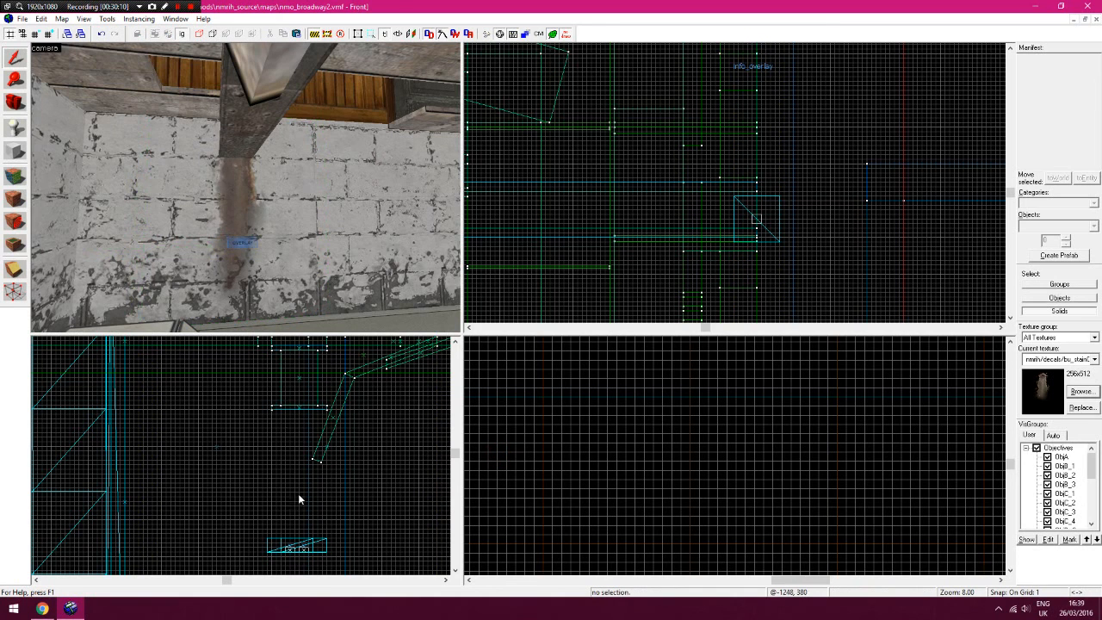
pyautogui.press('z')
pyautogui.press('d')
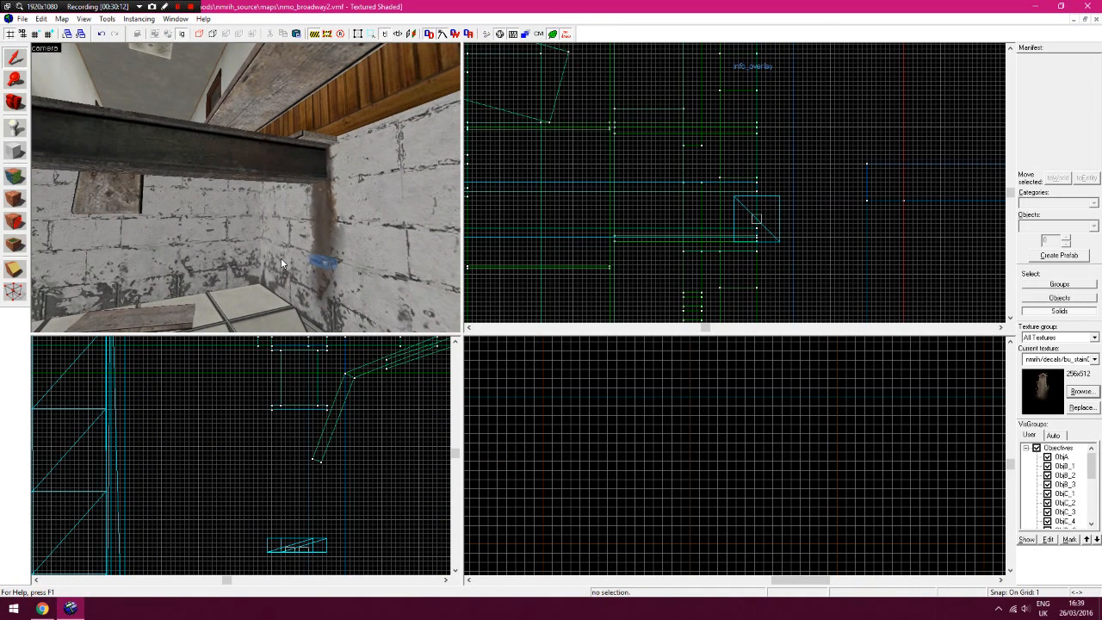
pyautogui.click(323, 261)
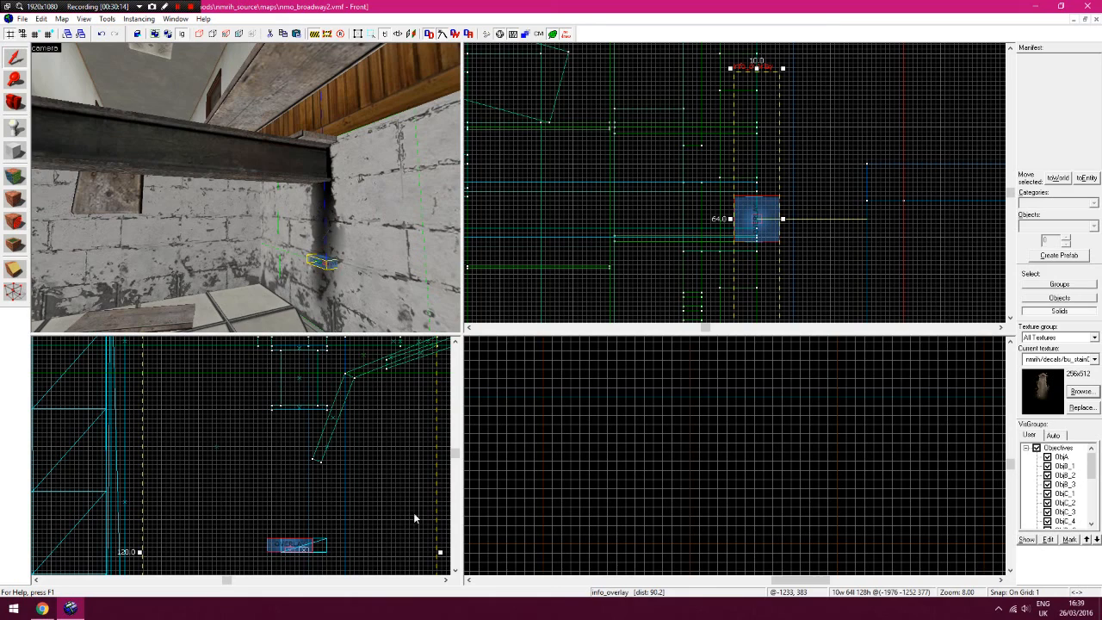
pyautogui.press('Escape')
pyautogui.press('z')
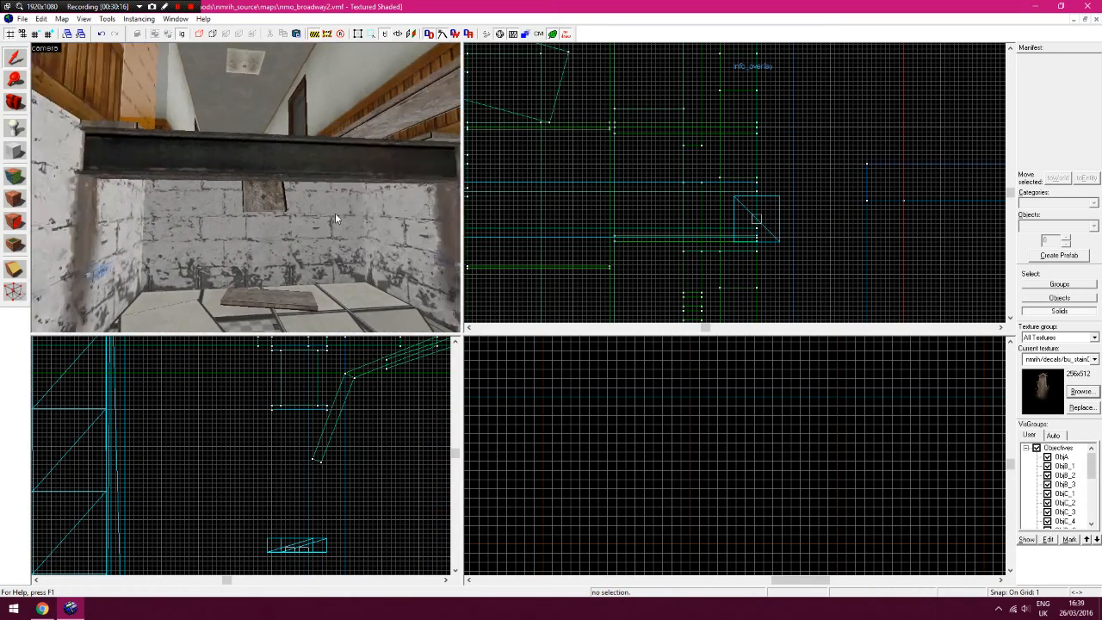
# Pick the nmrih/decals/concretedebris001a decal from the texture browser as the current texture
pyautogui.press('s')
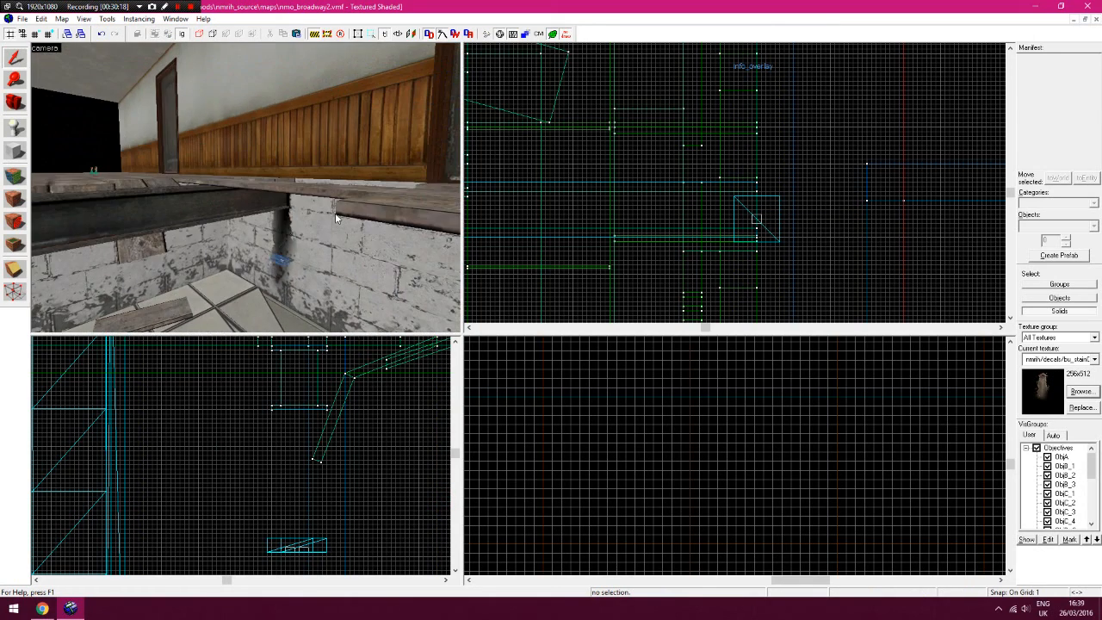
pyautogui.press('s')
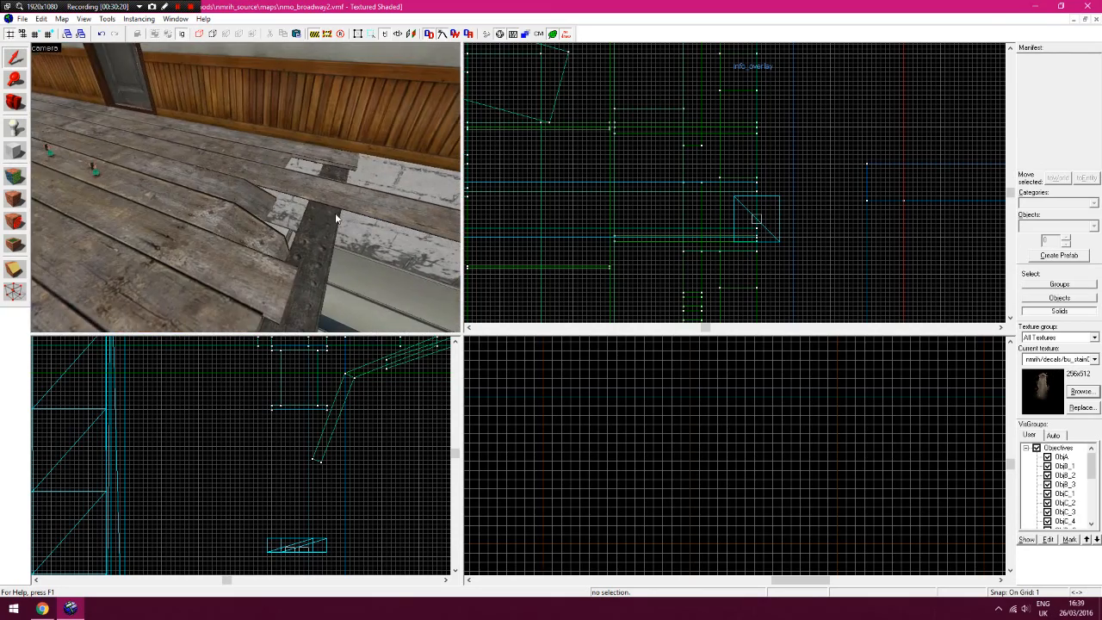
pyautogui.press('z')
pyautogui.click(1081, 392)
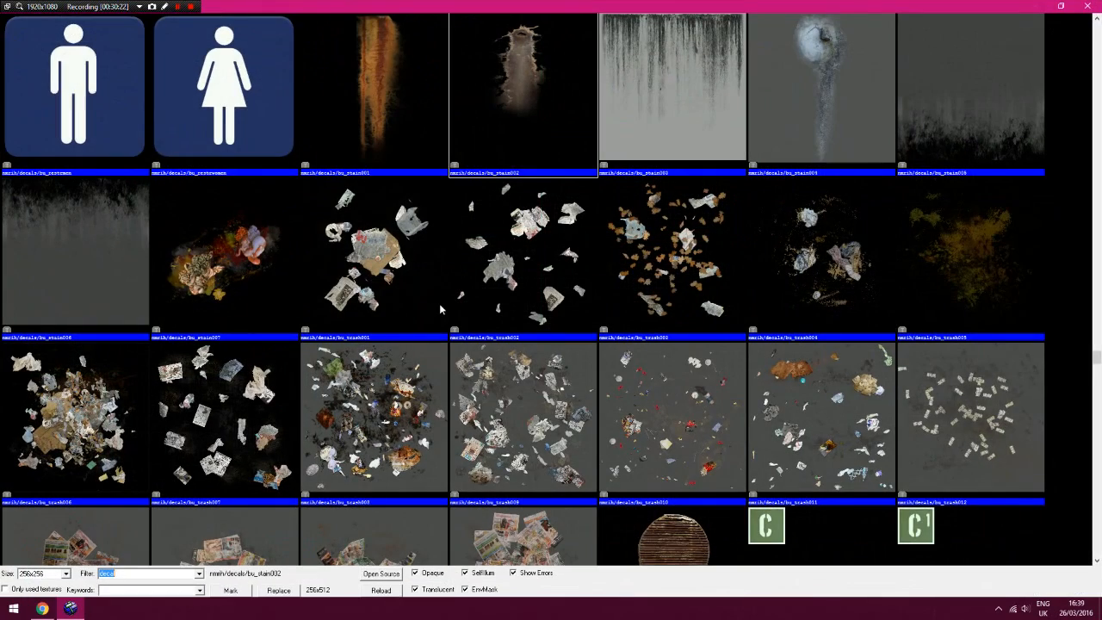
pyautogui.moveTo(1098, 357); pyautogui.dragTo(1099, 378)
pyautogui.doubleClick(532, 219)
# Place a concrete debris overlay on the long floorboard that spans the hole and select it
pyautogui.moveTo(319, 182); pyautogui.dragTo(309, 174)
pyautogui.hotkey('shift', 'o')
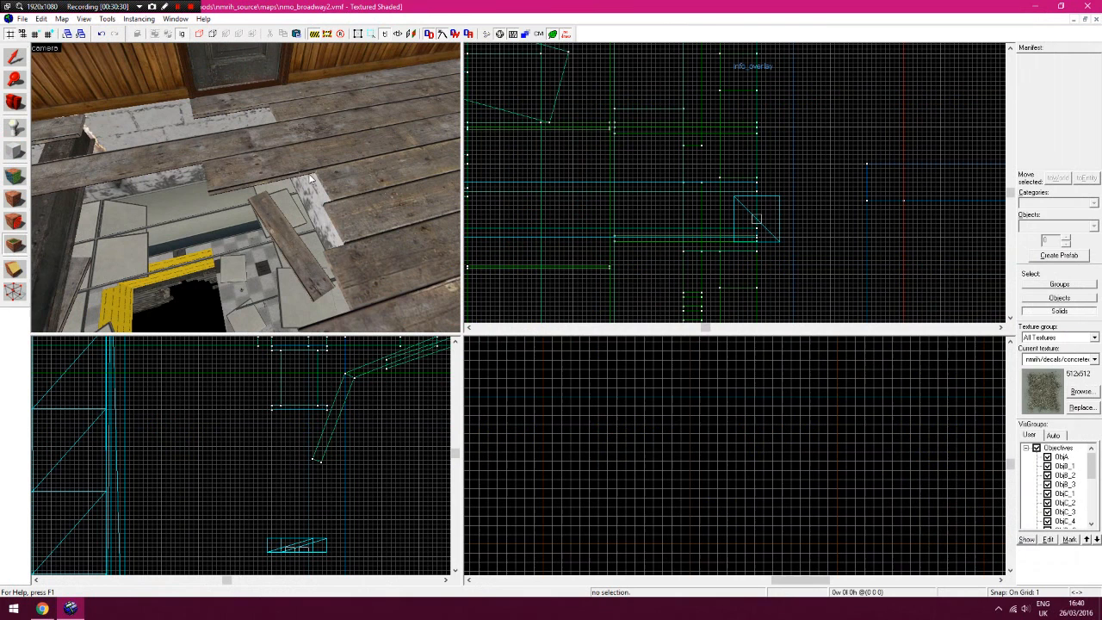
pyautogui.moveTo(250, 163); pyautogui.dragTo(247, 161)
pyautogui.click(248, 158)
pyautogui.click(5, 58)
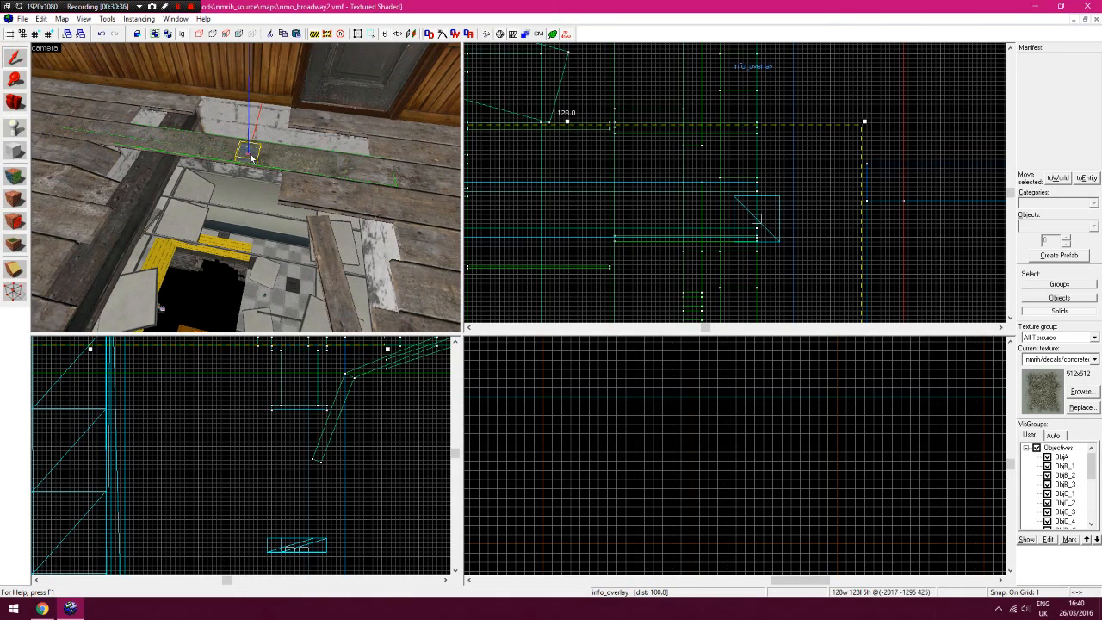
pyautogui.doubleClick(250, 155)
pyautogui.press('z')
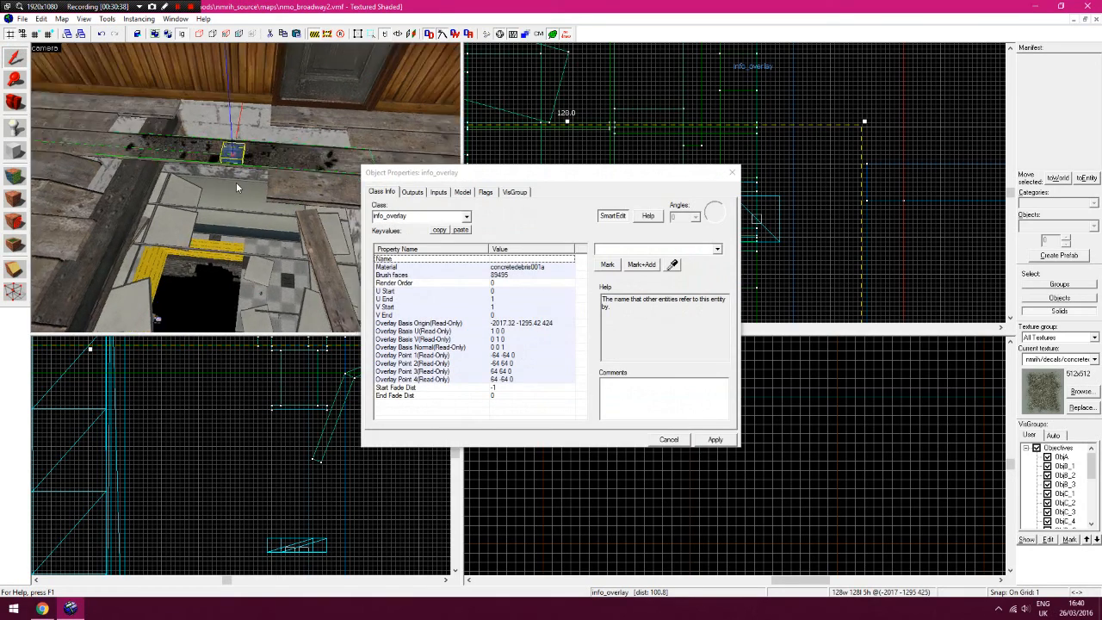
pyautogui.press('a')
pyautogui.moveTo(560, 173); pyautogui.dragTo(753, 192)
pyautogui.press('z')
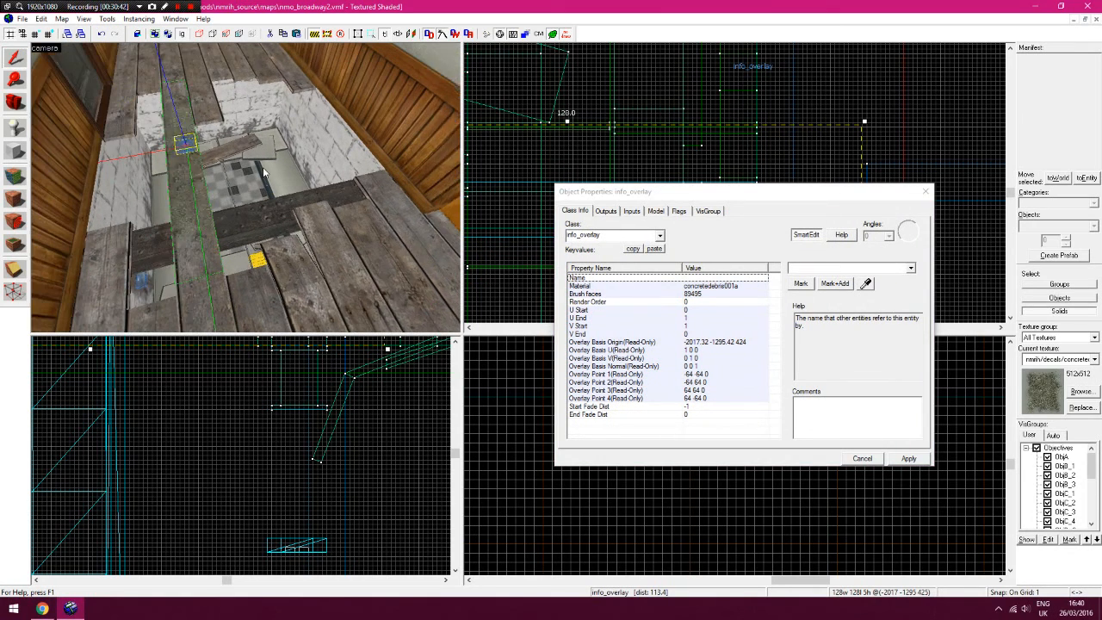
pyautogui.press('z')
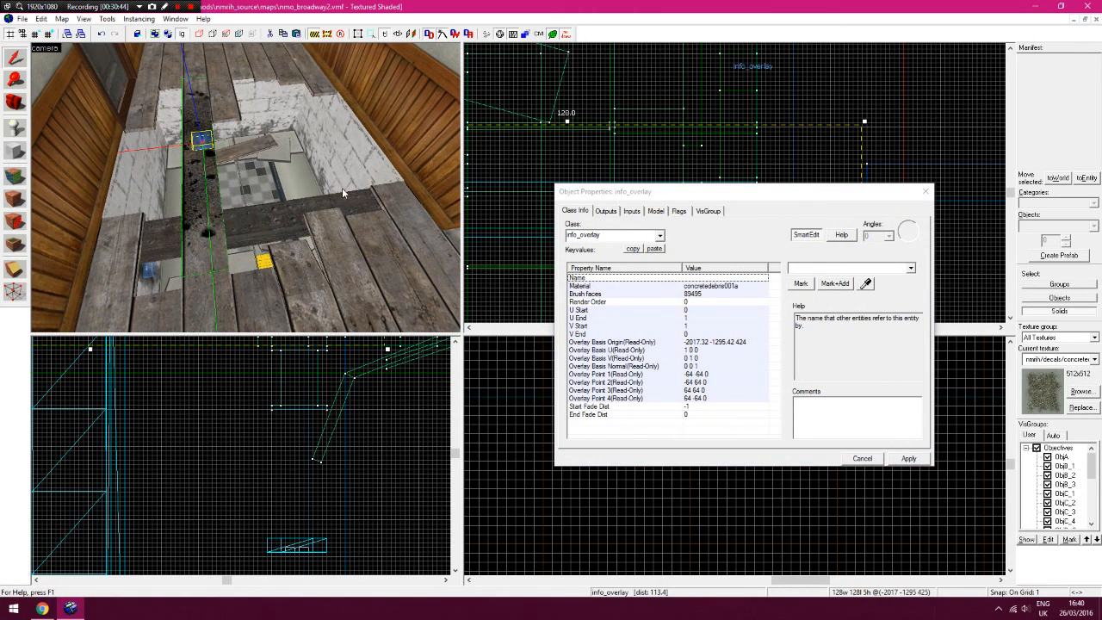
pyautogui.click(629, 296)
pyautogui.click(802, 286)
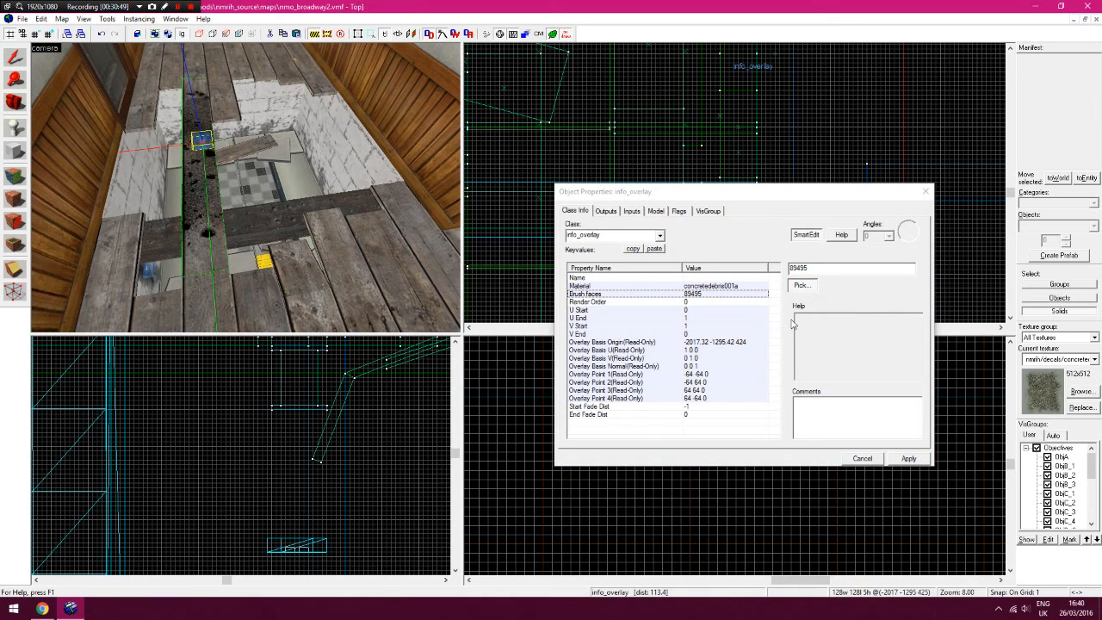
pyautogui.click(799, 286)
pyautogui.click(926, 191)
# Turn off the selection mask hiding in the Face Edit Sheet so picked faces are highlighted, and close the sheet
pyautogui.click(22, 175)
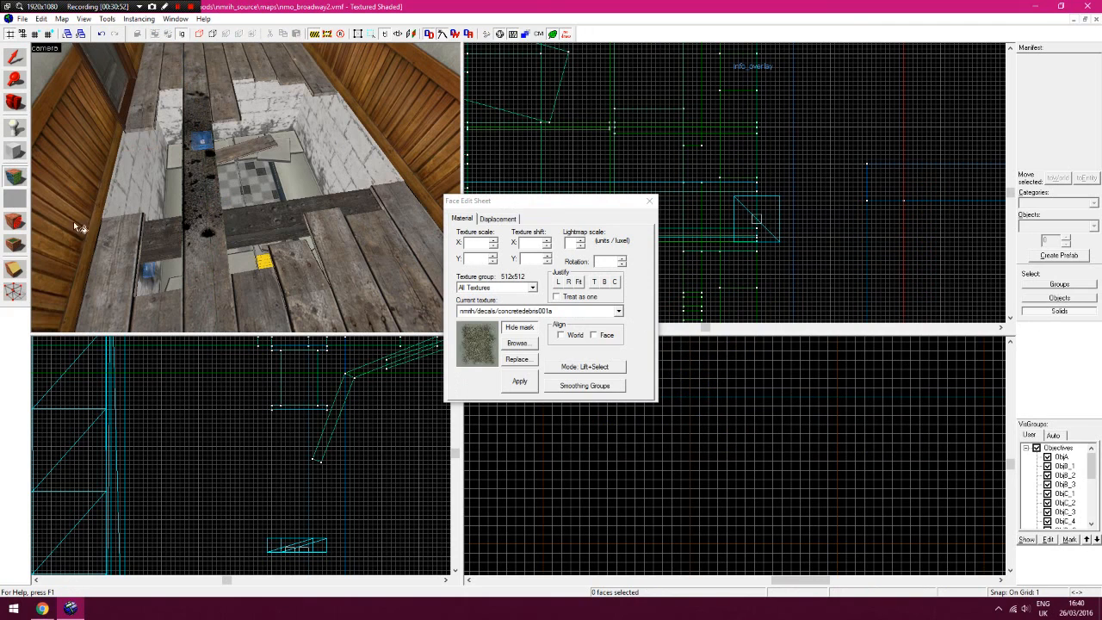
pyautogui.click(121, 239)
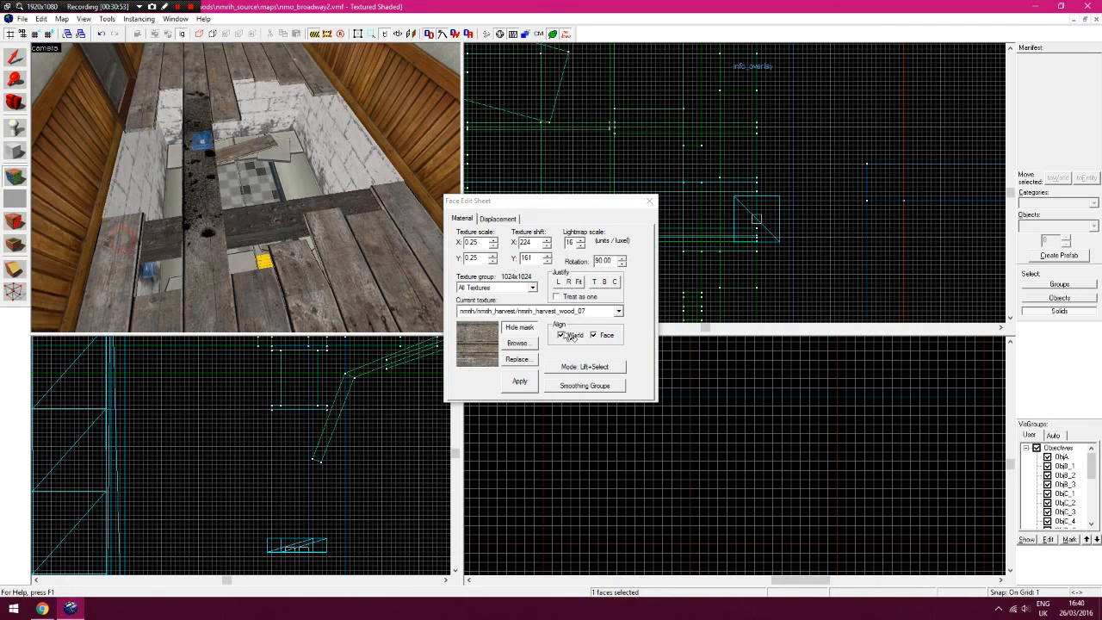
pyautogui.click(515, 331)
pyautogui.click(648, 202)
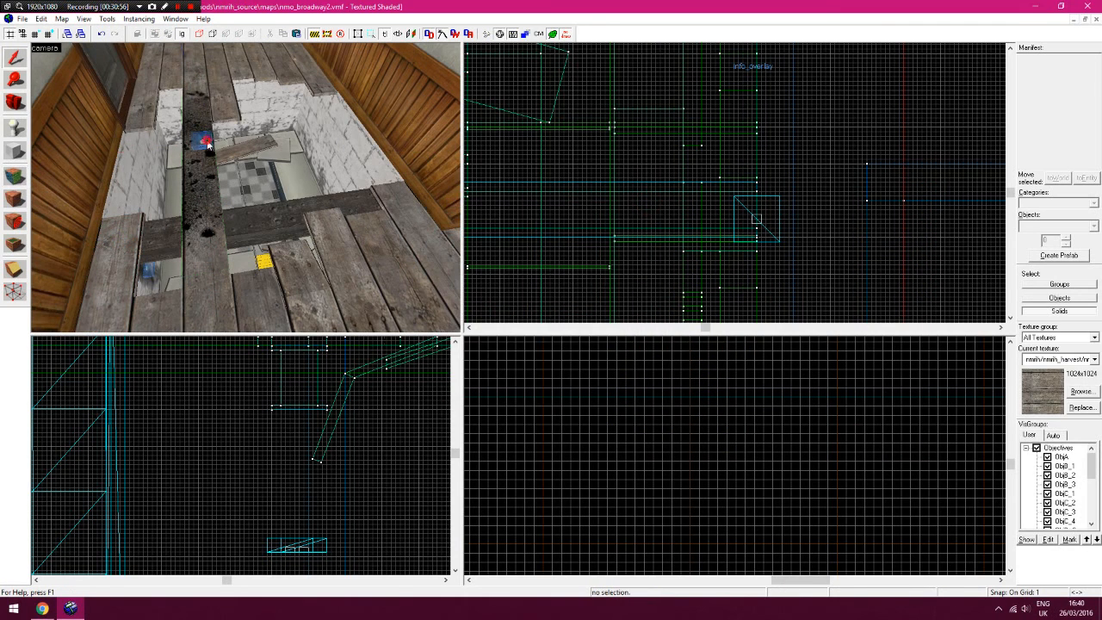
# Add the floorboards around the hole to the debris overlay's brush faces, apply the change and close its properties
pyautogui.doubleClick(207, 141)
pyautogui.click(801, 285)
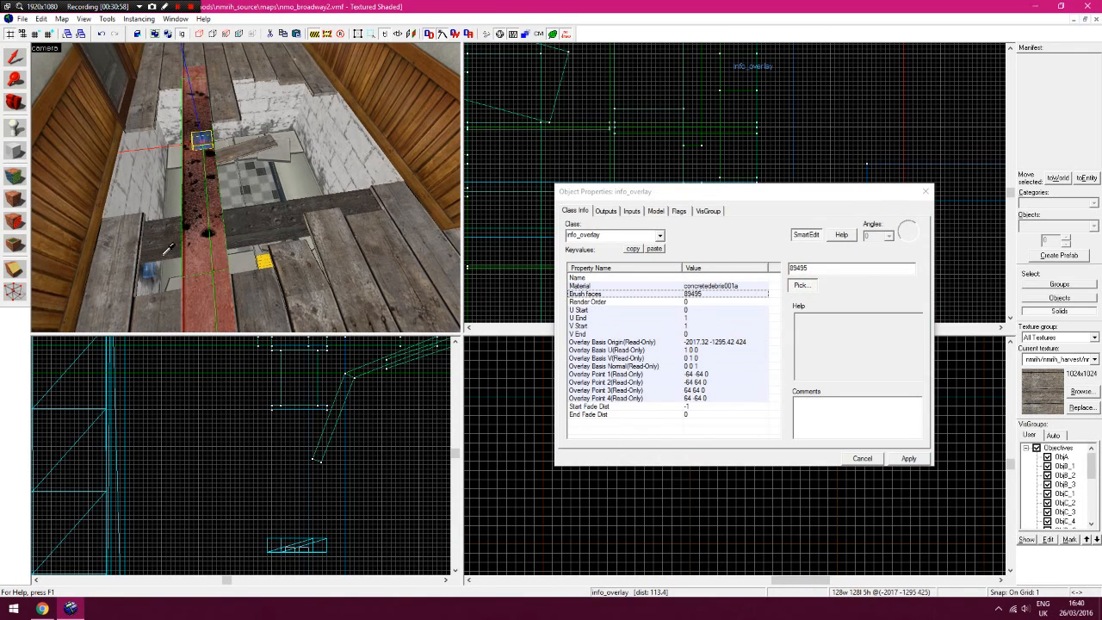
pyautogui.click(250, 284)
pyautogui.click(294, 267)
pyautogui.click(332, 243)
pyautogui.click(374, 231)
pyautogui.click(395, 212)
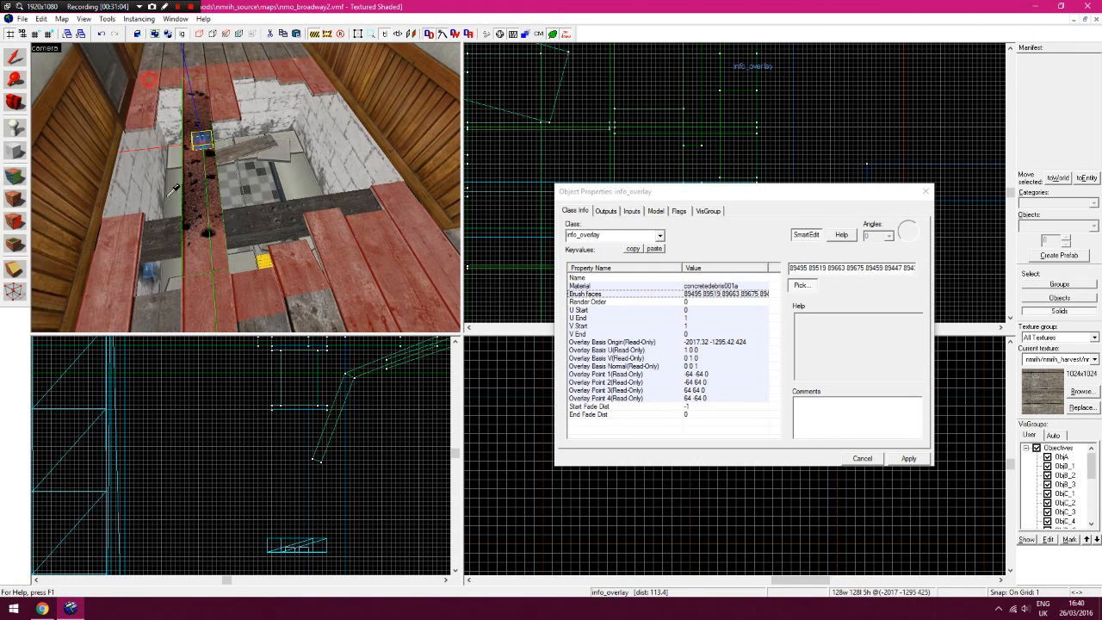
pyautogui.press('Down')
pyautogui.press('Up')
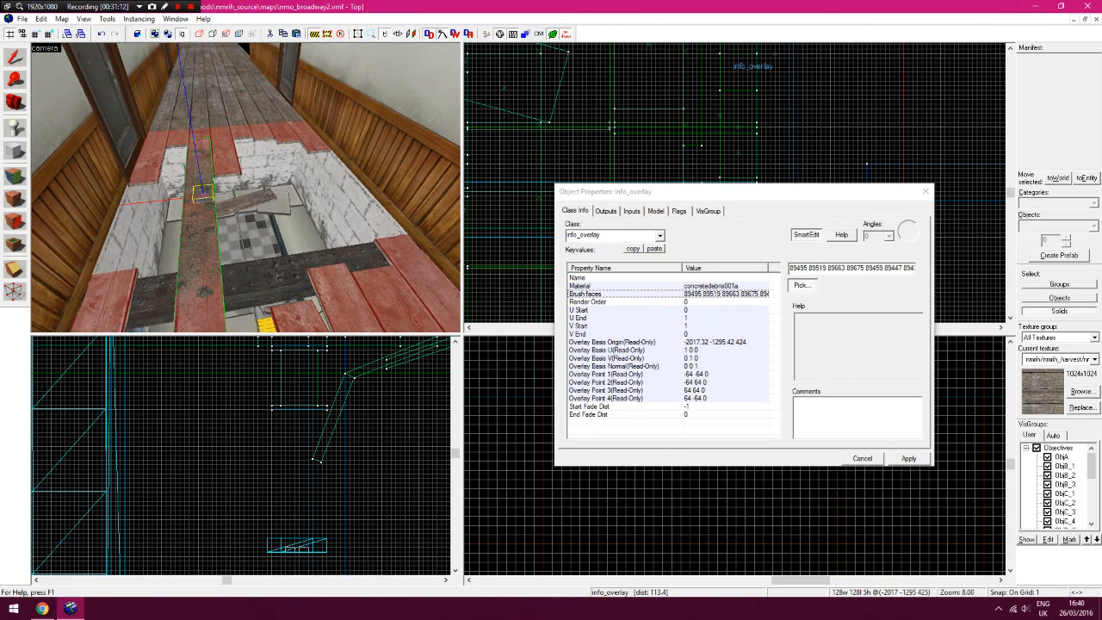
pyautogui.click(909, 459)
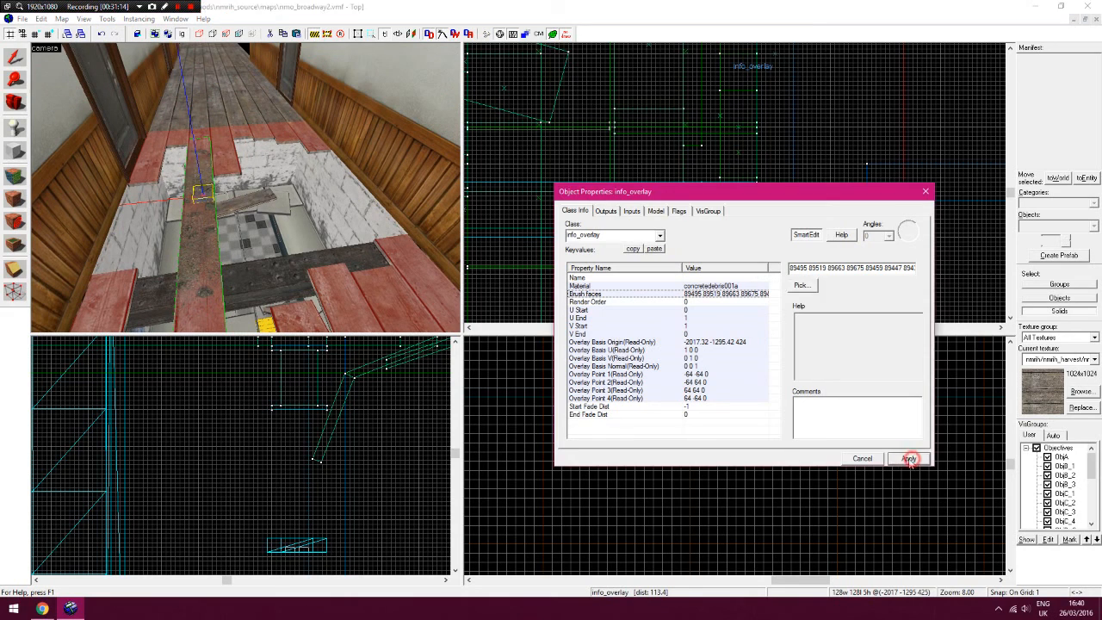
pyautogui.click(863, 459)
pyautogui.click(887, 260)
# Move the debris overlay about 26 units sideways and 5 units down in the top view
pyautogui.press('z')
pyautogui.press('d')
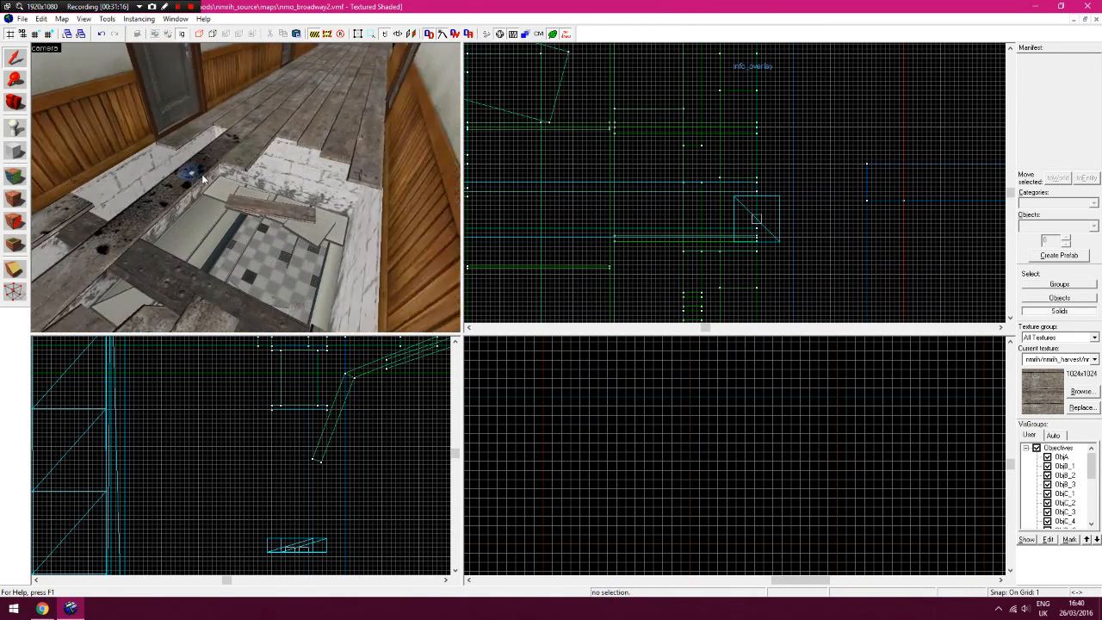
pyautogui.press('z')
pyautogui.click(250, 112)
pyautogui.moveTo(588, 218); pyautogui.dragTo(522, 257)
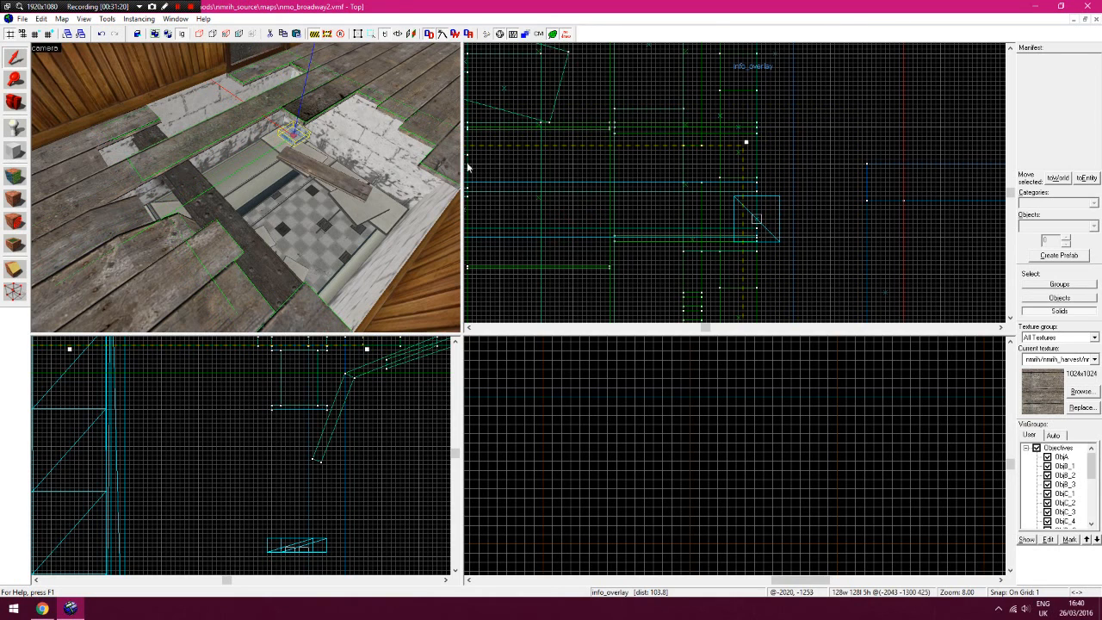
pyautogui.scroll(-3, 603, 244)
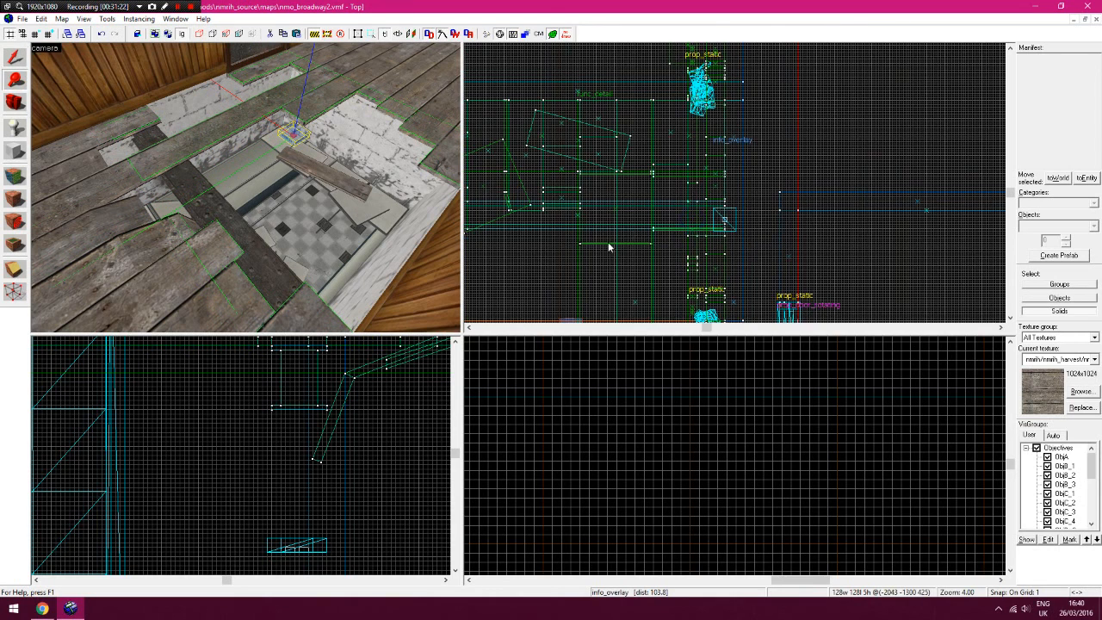
pyautogui.press('z')
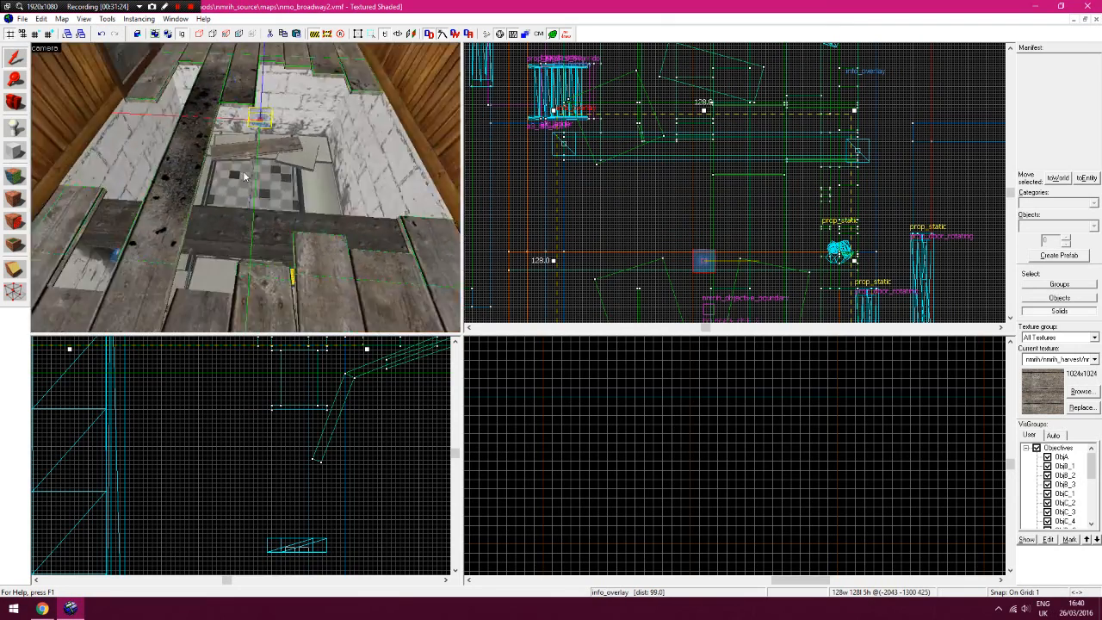
pyautogui.press('z')
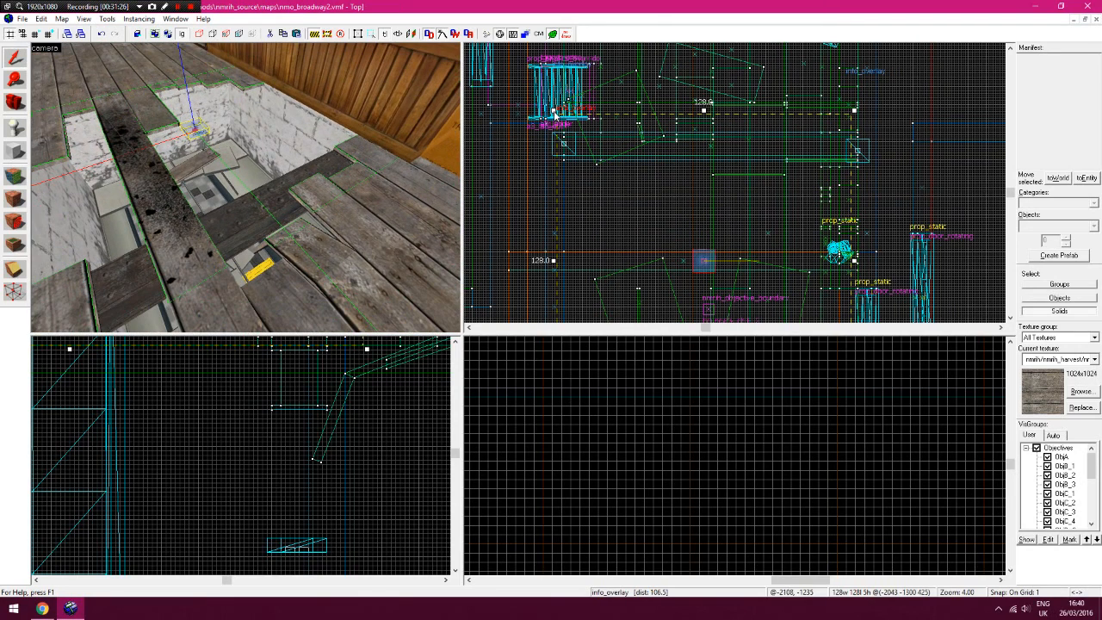
# Reselect the debris overlay, enlarge it from its corner to about 146 by 143 units in the top view, and shift it slightly
pyautogui.press('Escape')
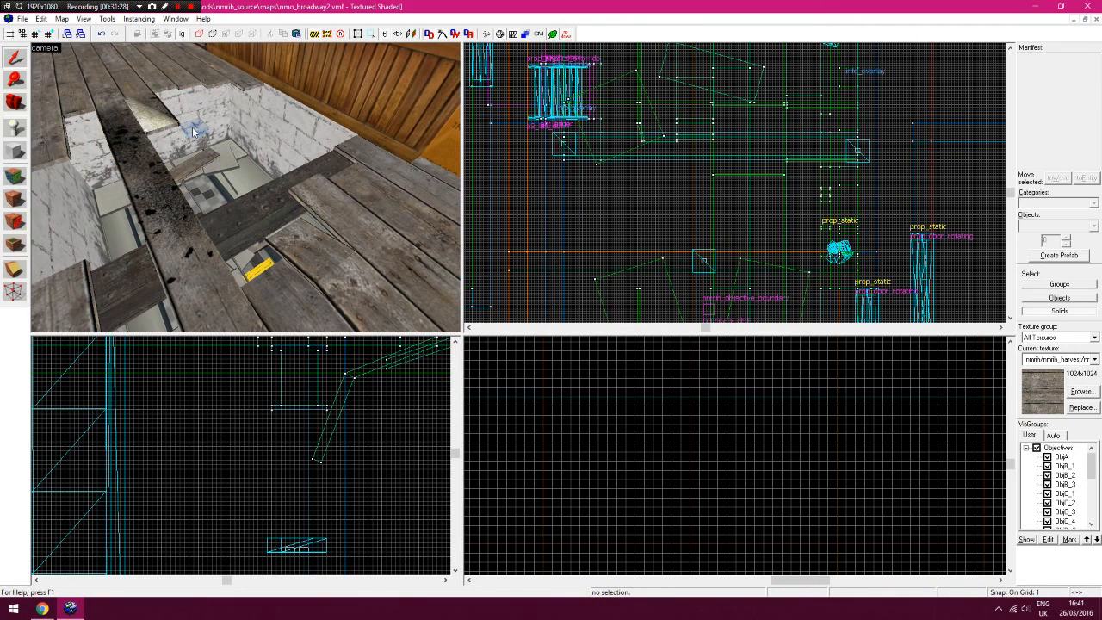
pyautogui.click(195, 136)
pyautogui.moveTo(553, 111); pyautogui.dragTo(513, 77)
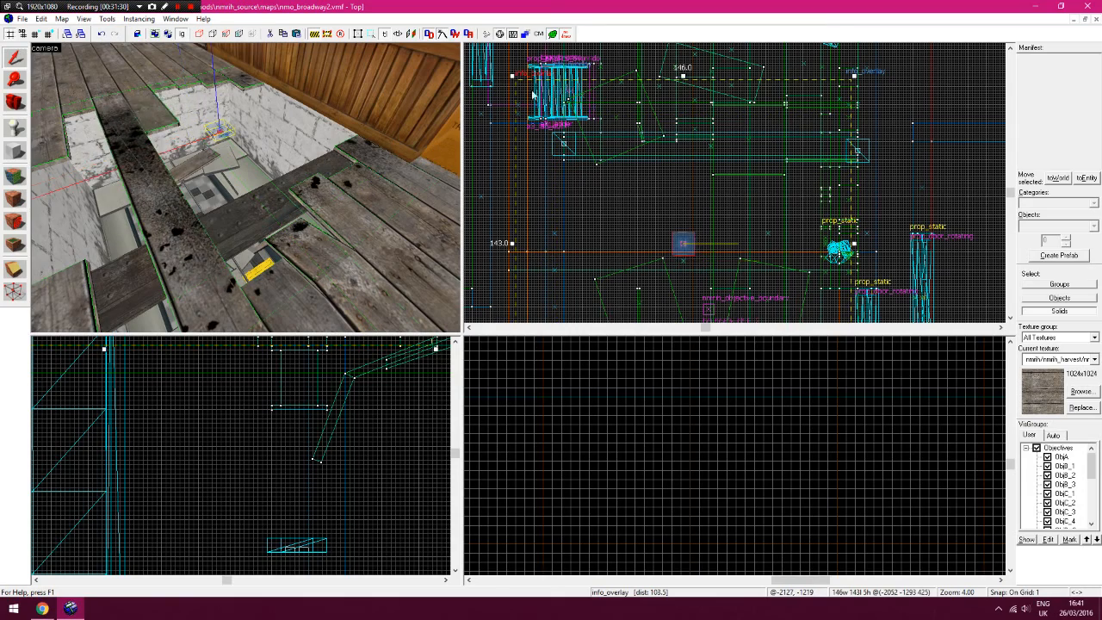
pyautogui.moveTo(626, 178); pyautogui.dragTo(629, 178)
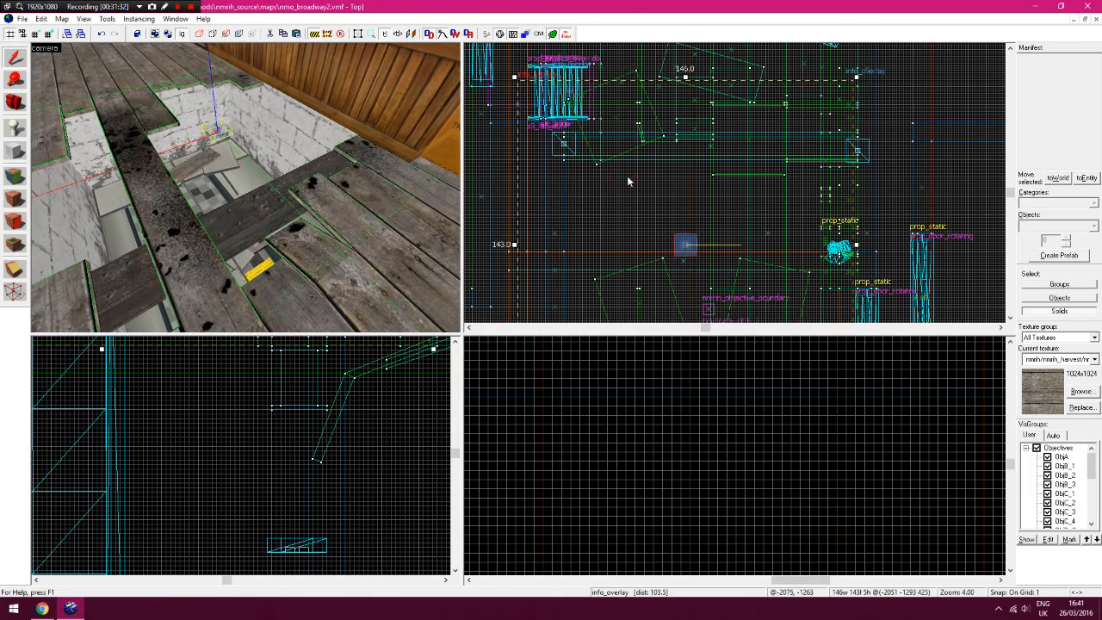
# Nudge the debris overlay in the top view to about -2048, -1296 and clear the selection
pyautogui.press('z')
pyautogui.press('w')
pyautogui.press('z')
pyautogui.press('z')
pyautogui.press('s')
pyautogui.press('w')
pyautogui.press('z')
pyautogui.click(647, 199)
pyautogui.moveTo(650, 203); pyautogui.dragTo(660, 207)
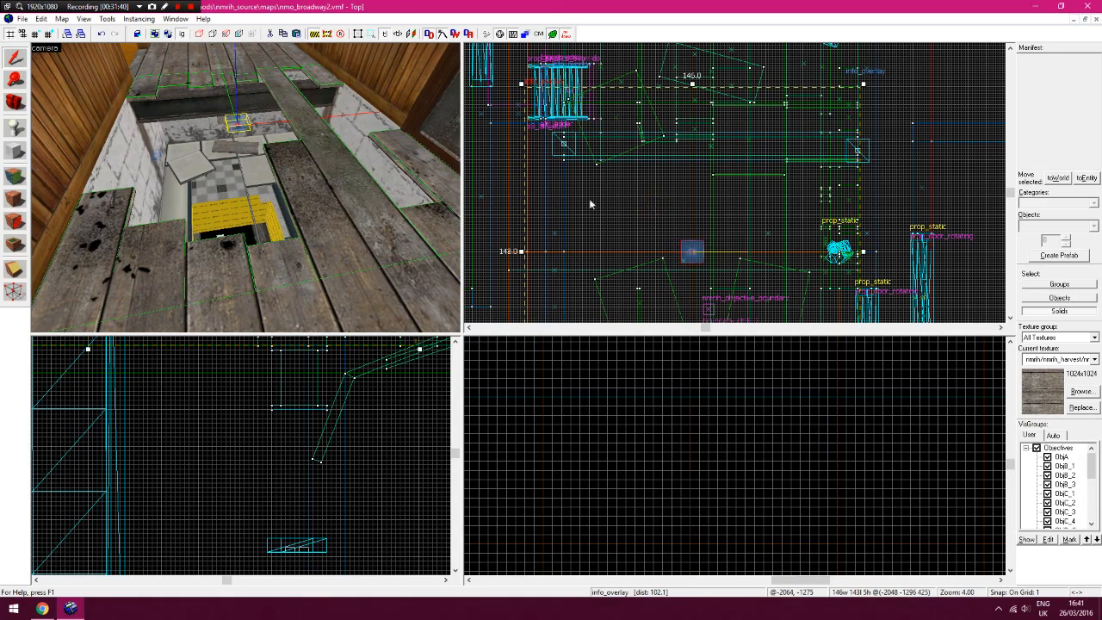
pyautogui.click(960, 166)
# Compare the 3D Textured and 3D Shaded Textured Polygons modes around the beam, leaving the camera view on 3D Textured
pyautogui.press('z')
pyautogui.press('w')
pyautogui.press('w')
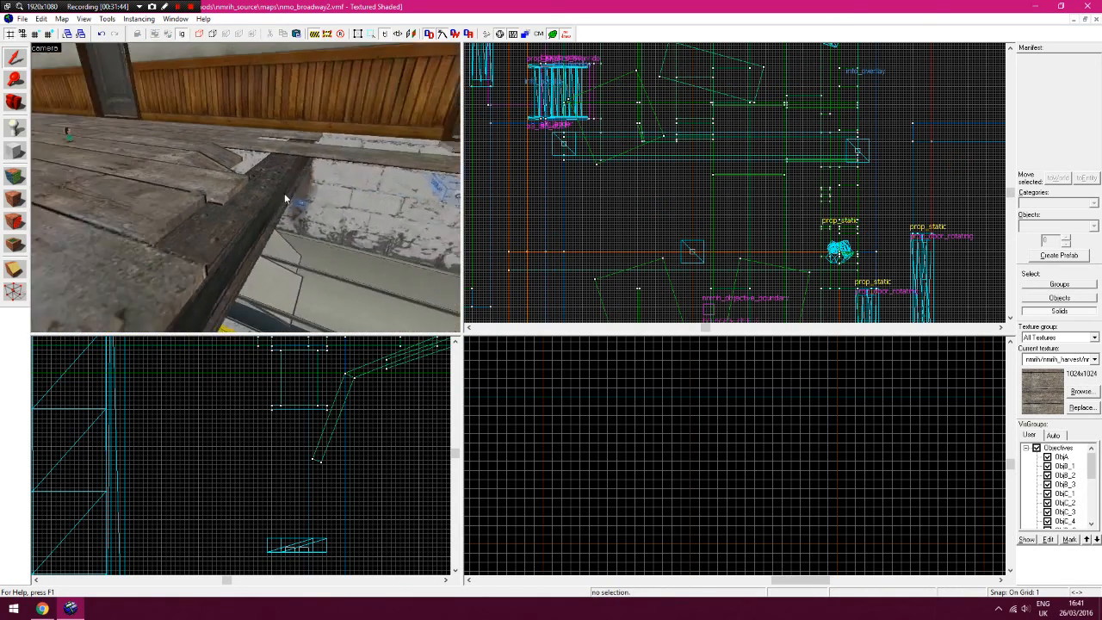
pyautogui.press('z')
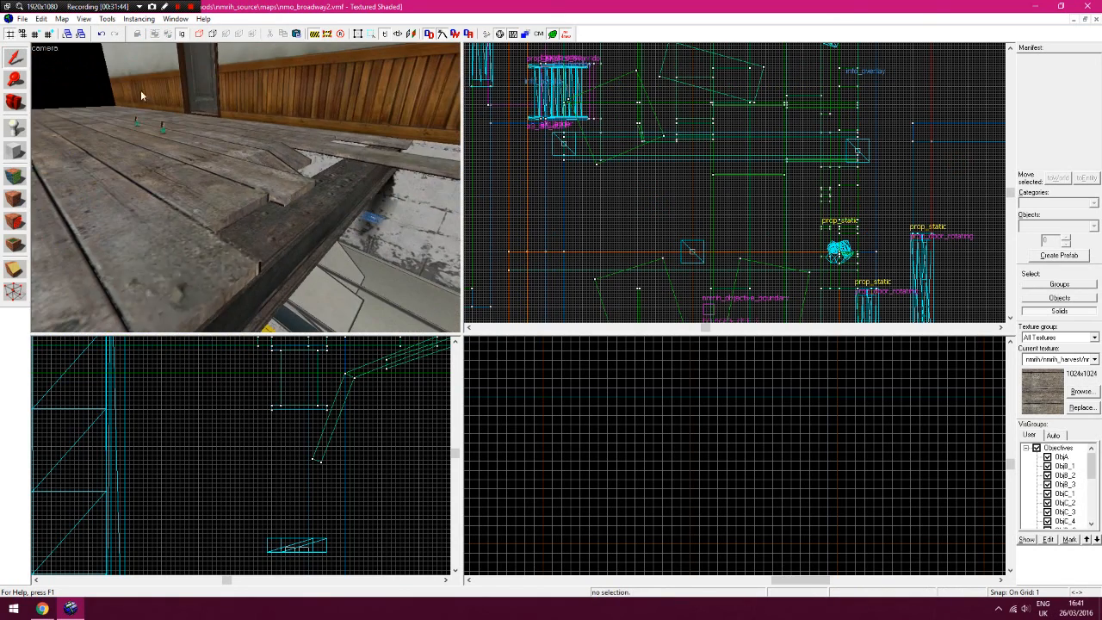
pyautogui.click(43, 47)
pyautogui.click(111, 129)
pyautogui.press('z')
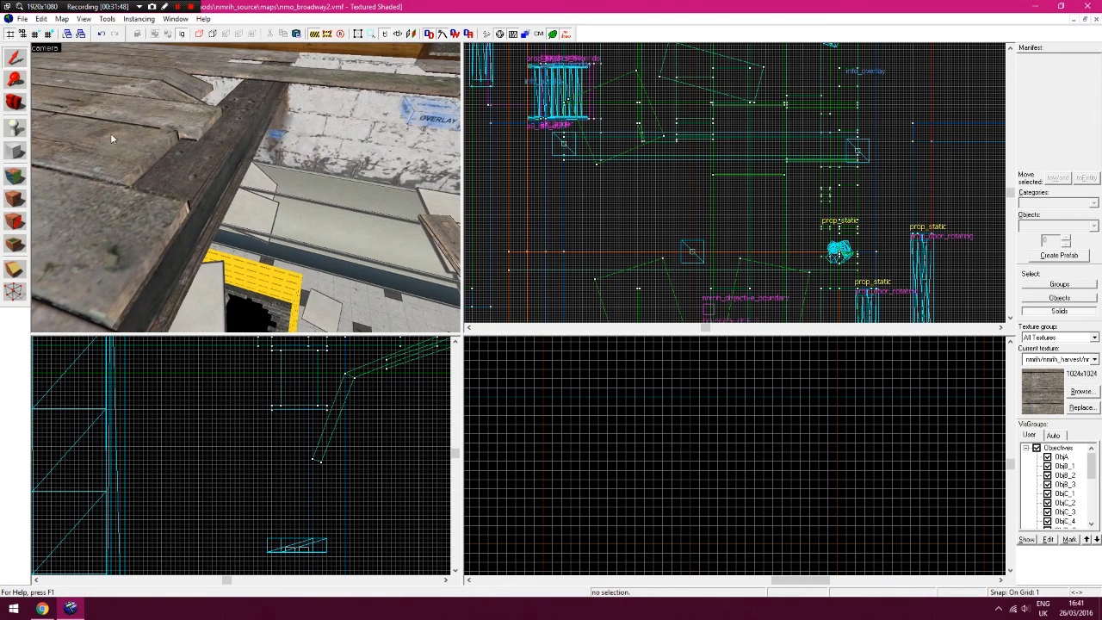
pyautogui.click(48, 50)
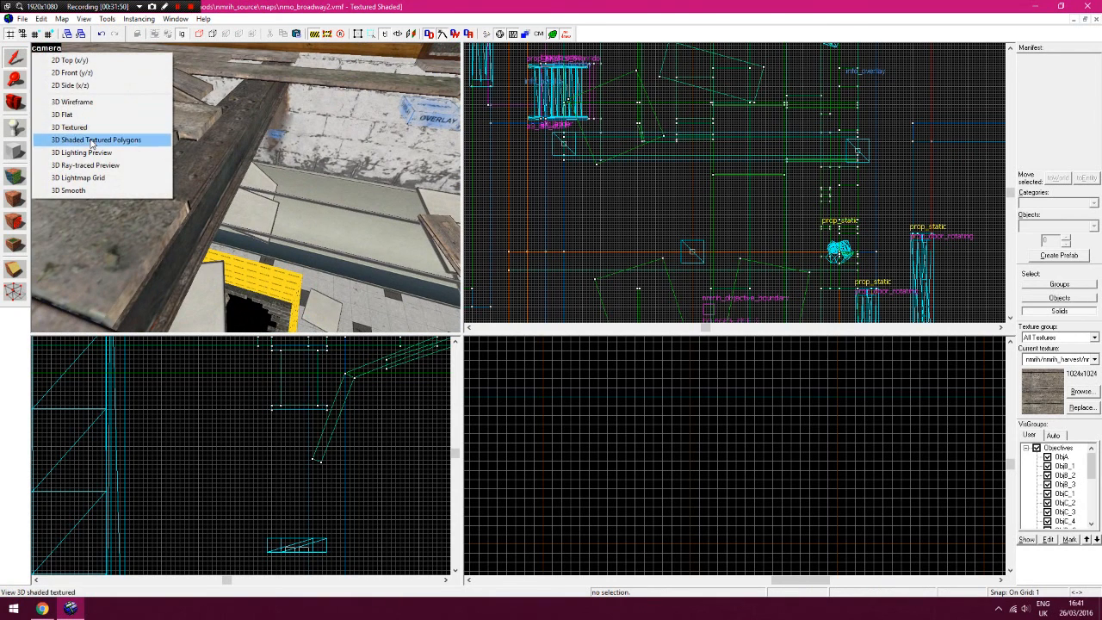
pyautogui.click(91, 140)
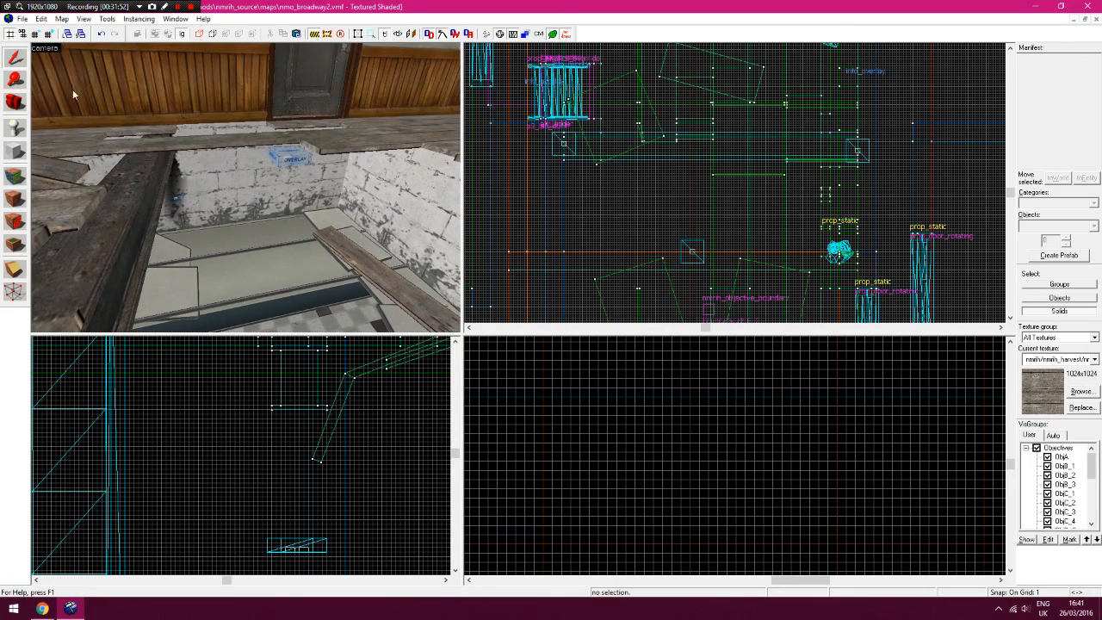
pyautogui.click(76, 129)
# Open the concrete debris overlay's properties and start picking its brush faces in the camera view
pyautogui.click(15, 102)
pyautogui.press('z')
pyautogui.press('s')
pyautogui.press('w')
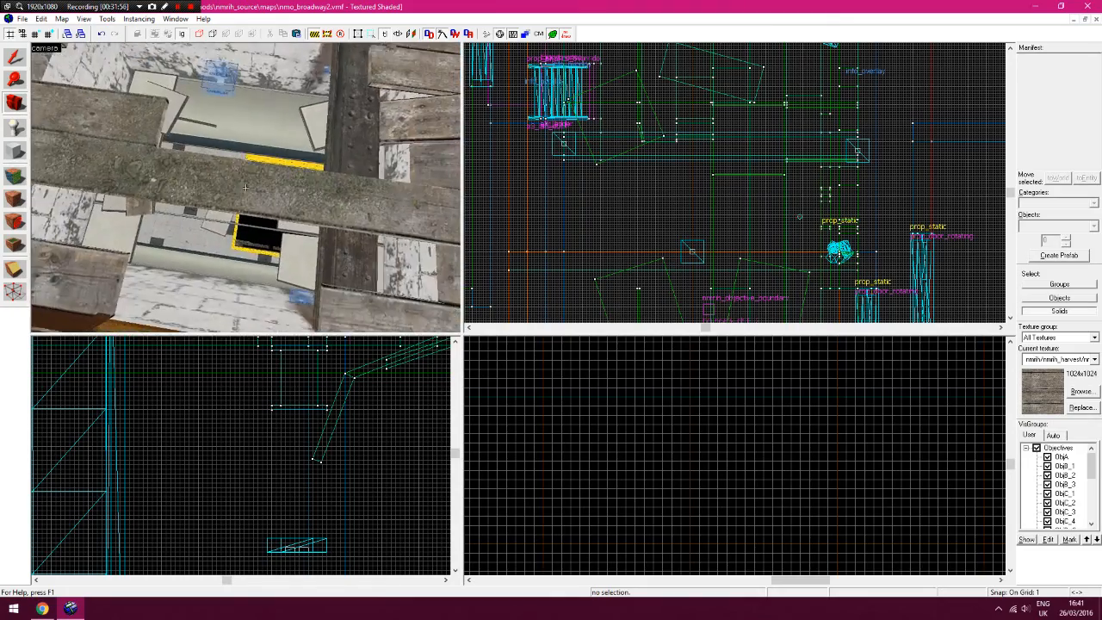
pyautogui.press('w')
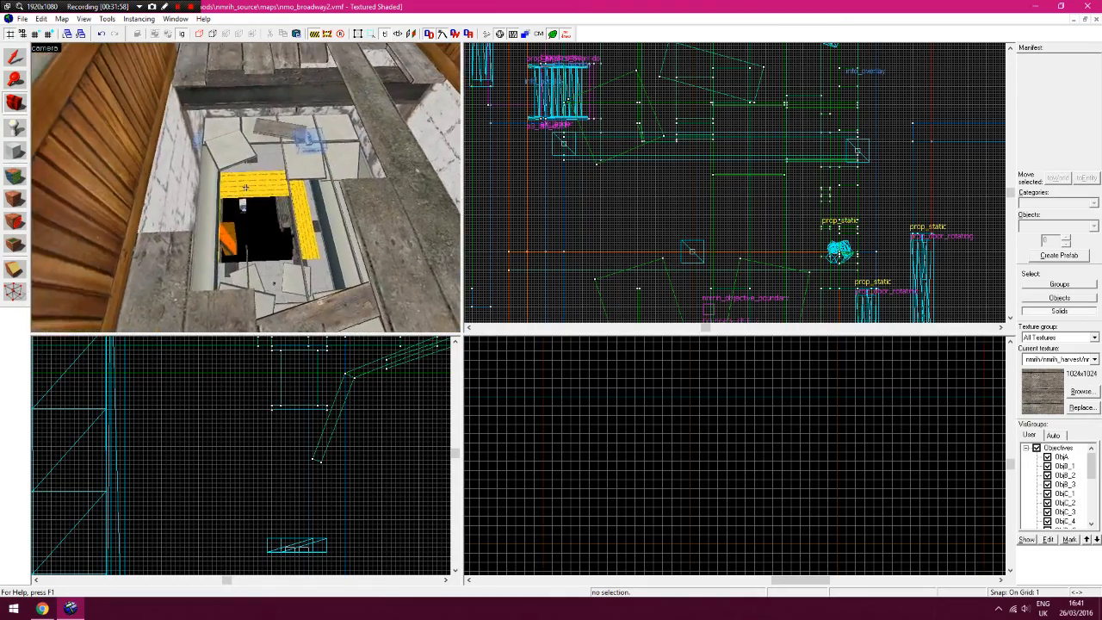
pyautogui.press('z')
pyautogui.click(12, 55)
pyautogui.doubleClick(251, 161)
pyautogui.click(801, 285)
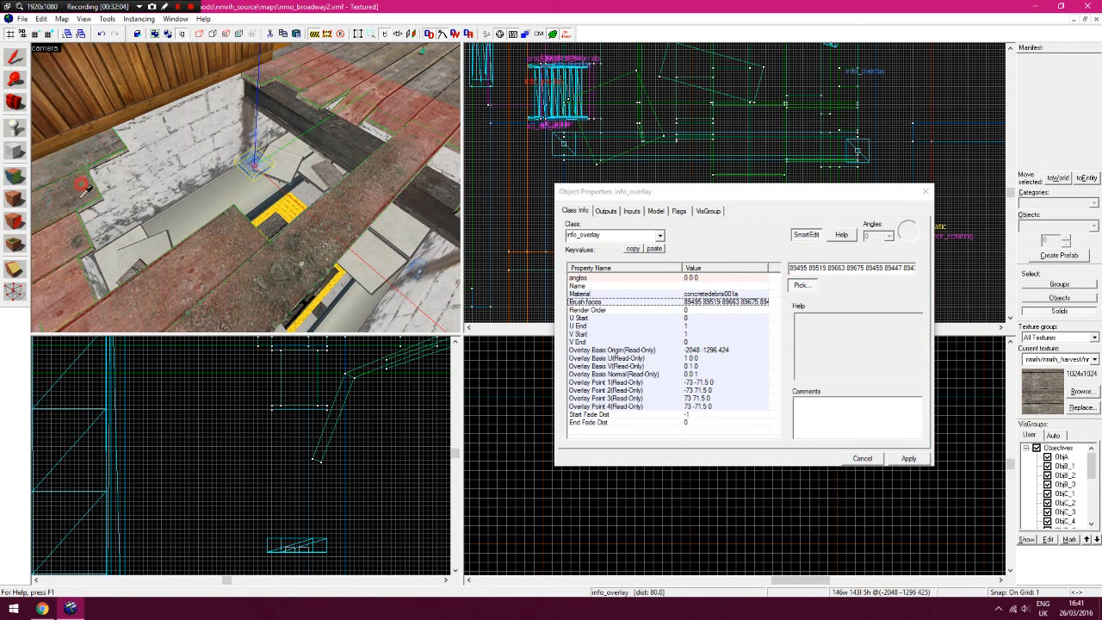
# Reassign the debris overlay's brush faces to the floorboards and planks around the hole, apply, and close its properties
pyautogui.click(349, 104)
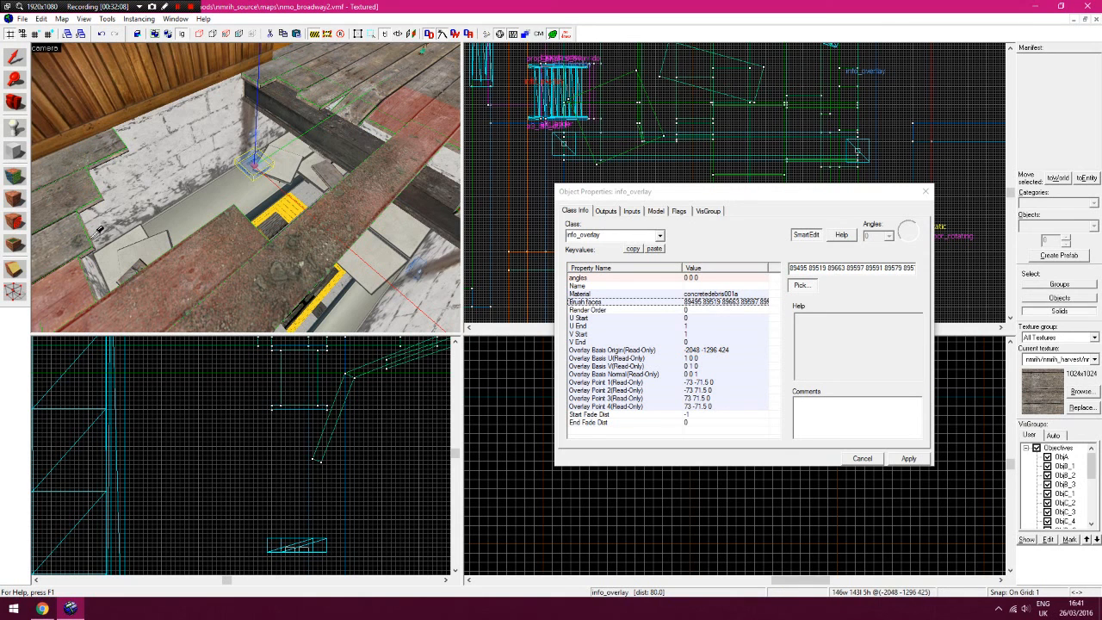
pyautogui.press('Down')
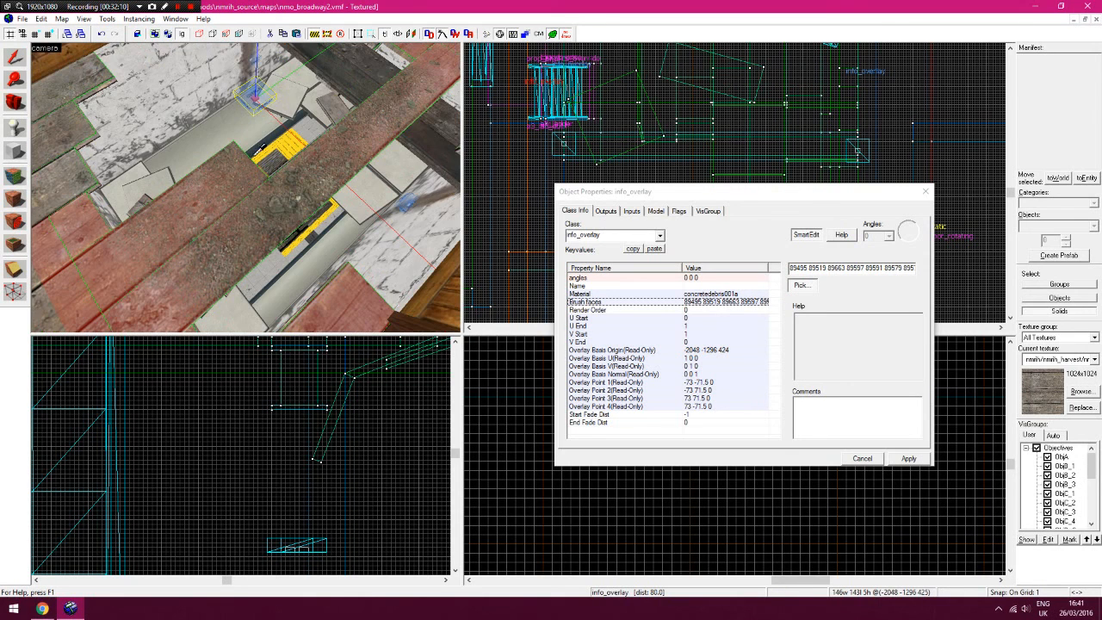
pyautogui.press('Up')
pyautogui.press('Right')
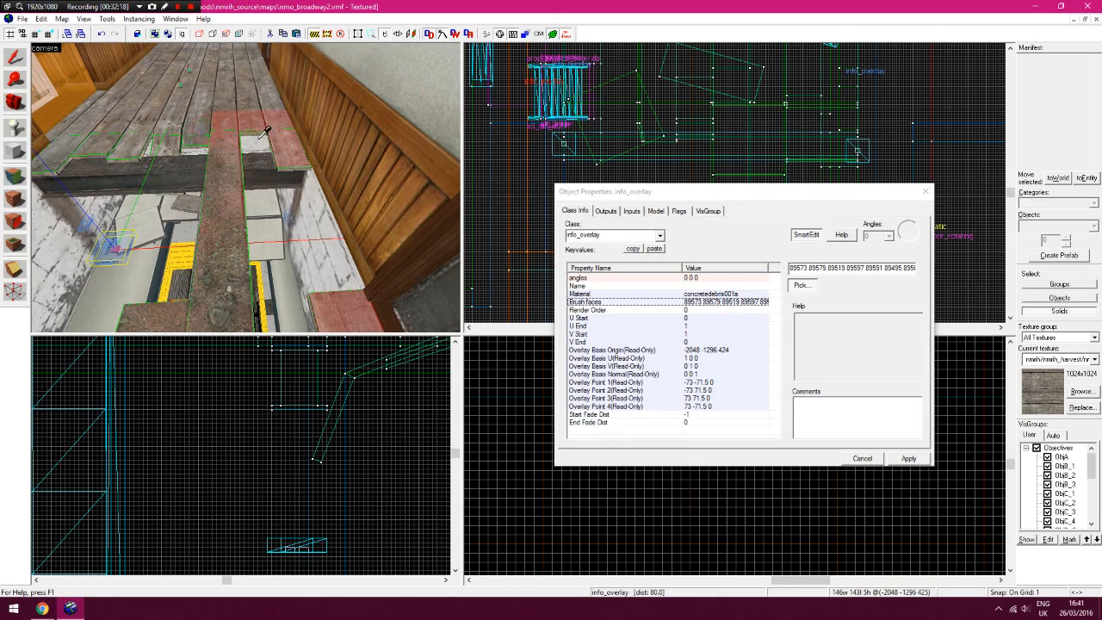
pyautogui.press('z')
pyautogui.press('z')
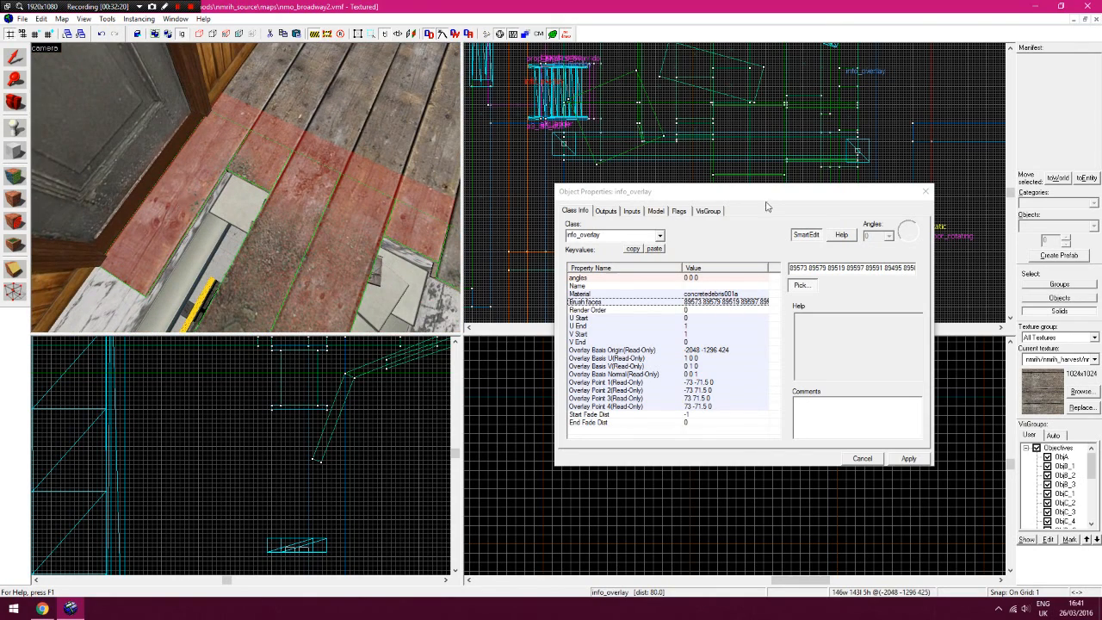
pyautogui.click(894, 459)
pyautogui.click(877, 460)
# Move the debris overlay in the top view to about -2030, -1295 and clear the selection
pyautogui.press('z')
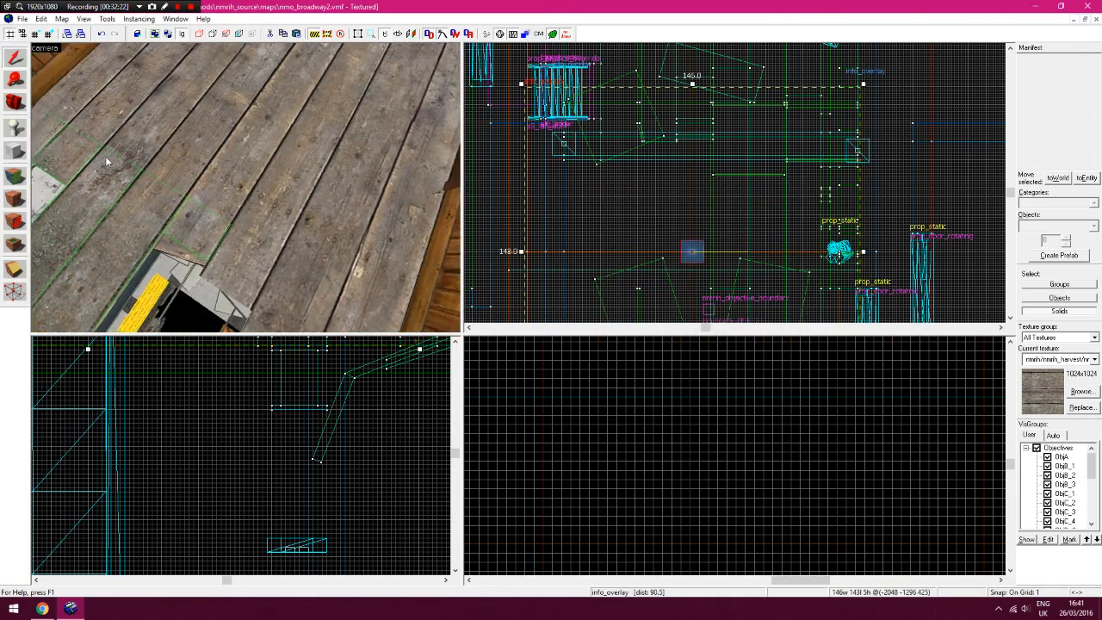
pyautogui.press('z')
pyautogui.press('z')
pyautogui.press('z')
pyautogui.moveTo(636, 215); pyautogui.dragTo(672, 212)
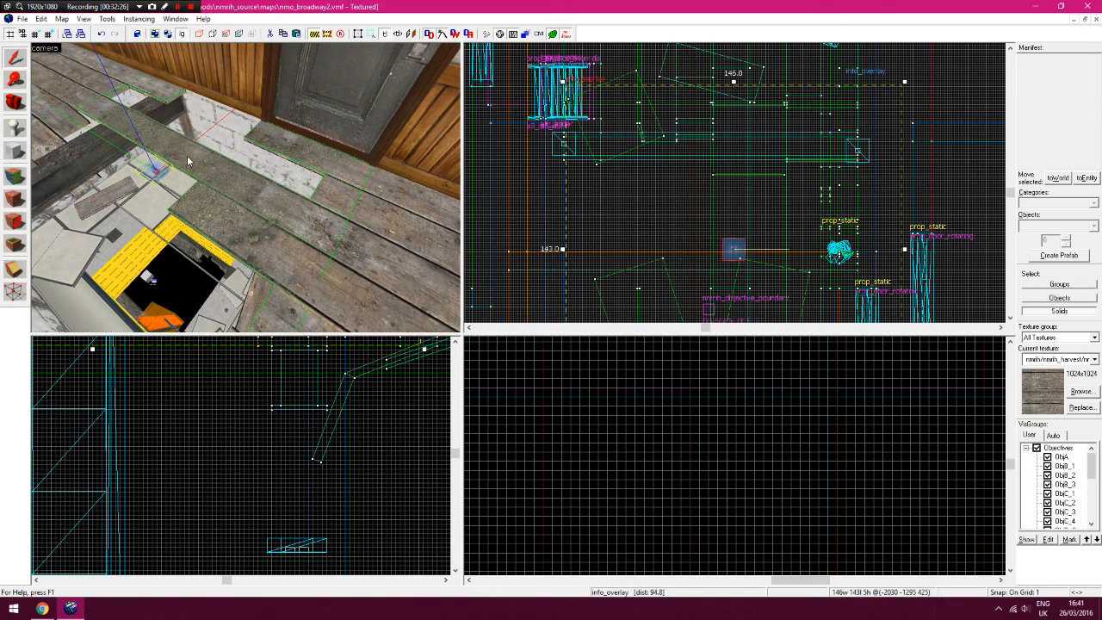
pyautogui.click(956, 204)
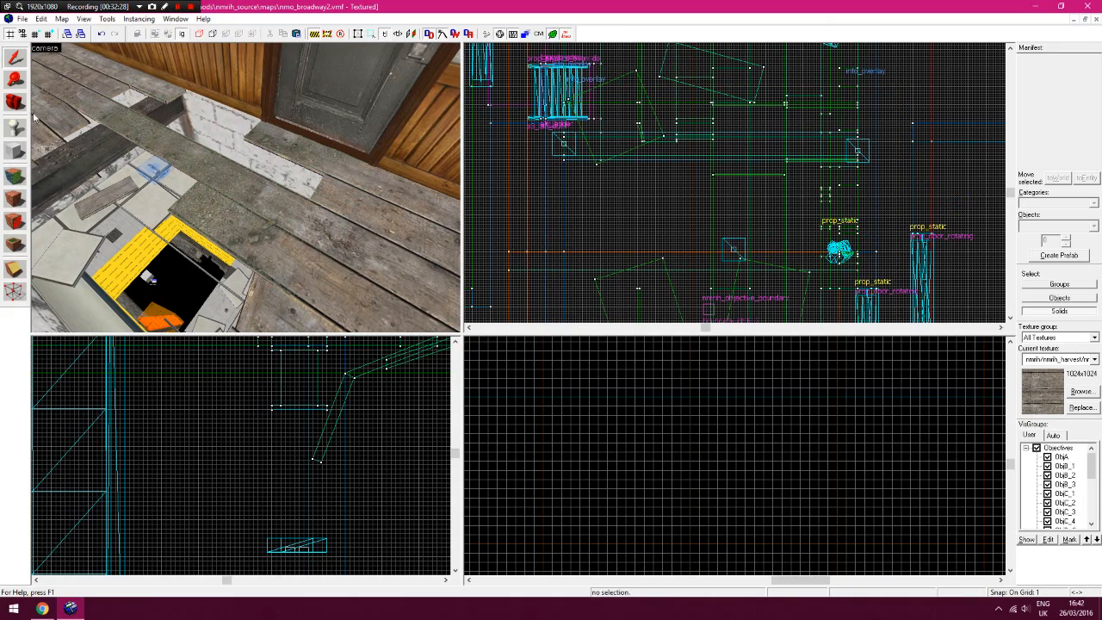
# Look over the hole and the corridor ceiling, and save the map
pyautogui.moveTo(173, 287); pyautogui.dragTo(173, 287)
pyautogui.moveTo(233, 184); pyautogui.dragTo(233, 187)
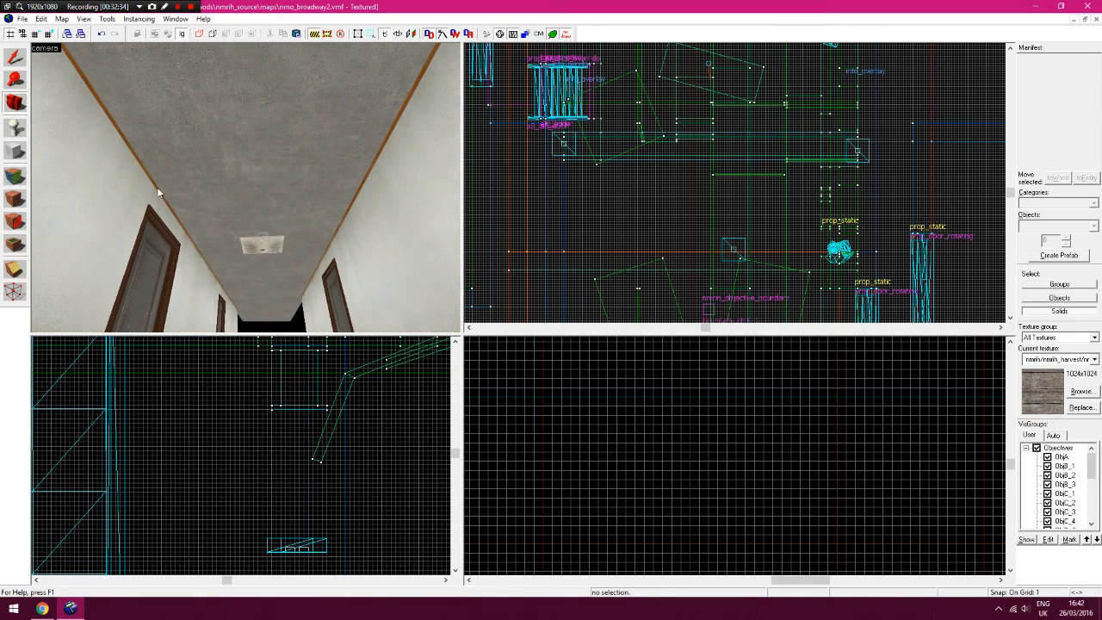
pyautogui.moveTo(253, 130); pyautogui.dragTo(143, 95)
pyautogui.press('w')
pyautogui.click(24, 20)
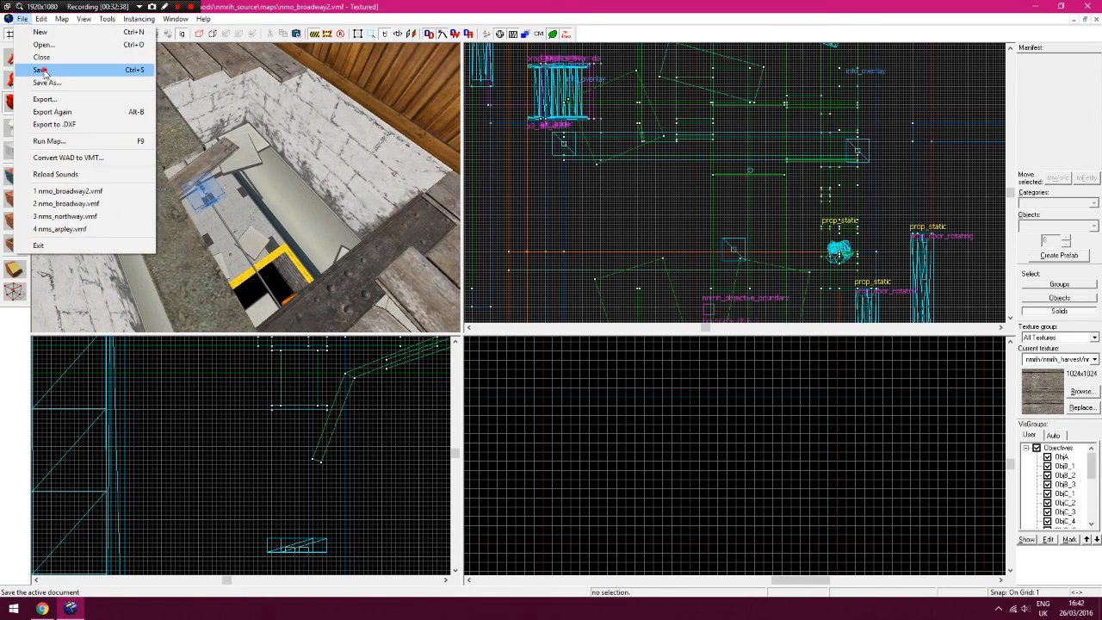
pyautogui.click(26, 71)
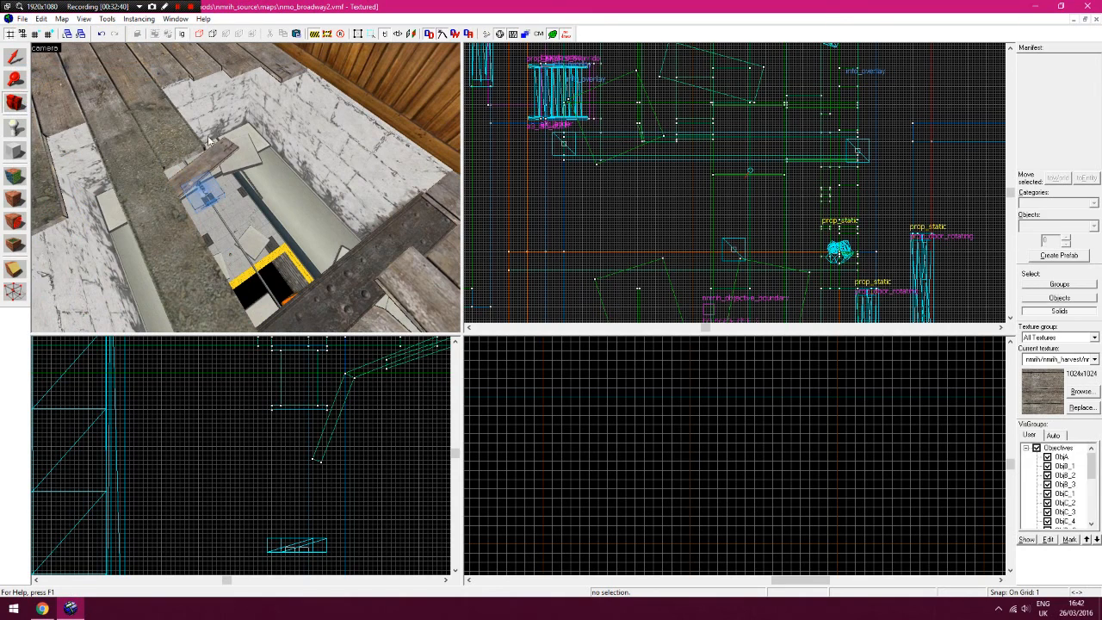
# Examine the collapsed floor from the room below and the corridor above, using the enlarged camera view
pyautogui.press('z')
pyautogui.press('w')
pyautogui.press('w')
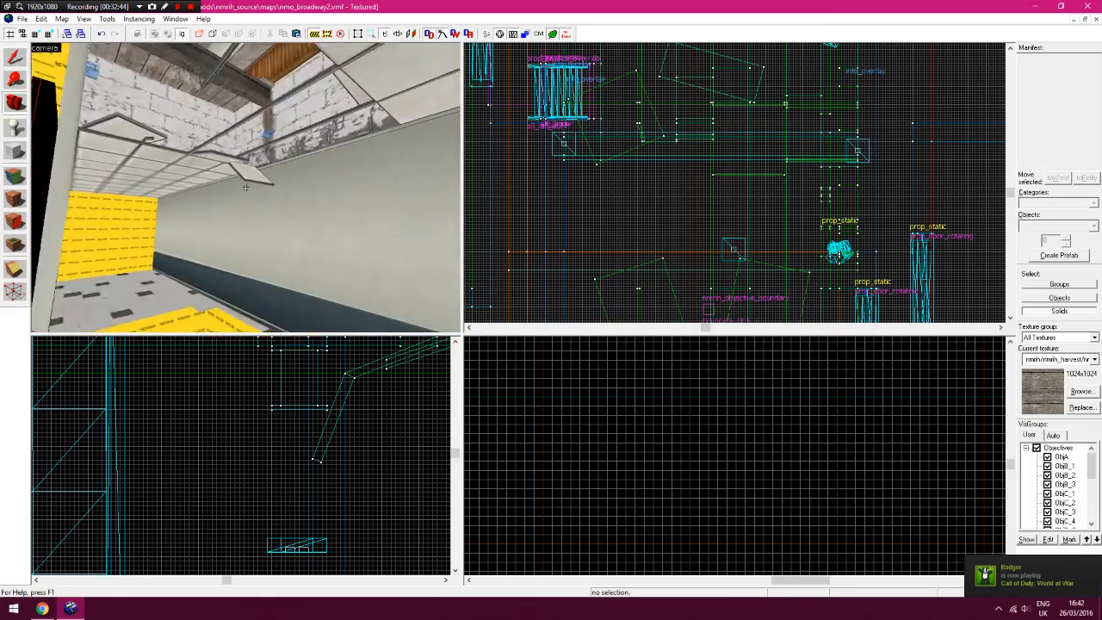
pyautogui.press('z')
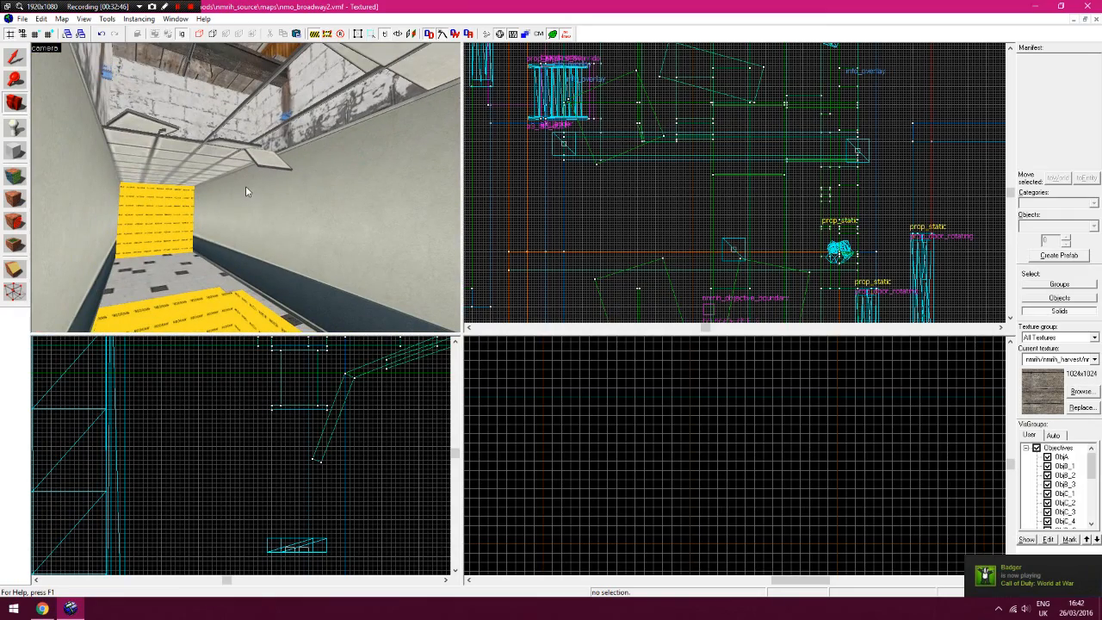
pyautogui.hotkey('shift', 'z')
pyautogui.press('z')
pyautogui.press('w')
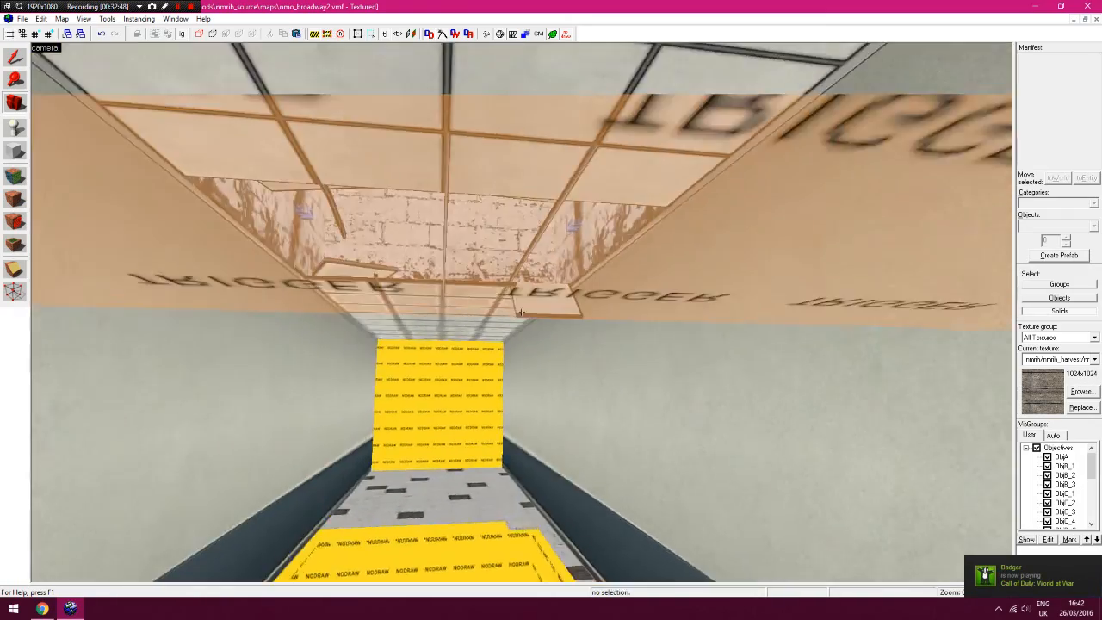
pyautogui.press('w')
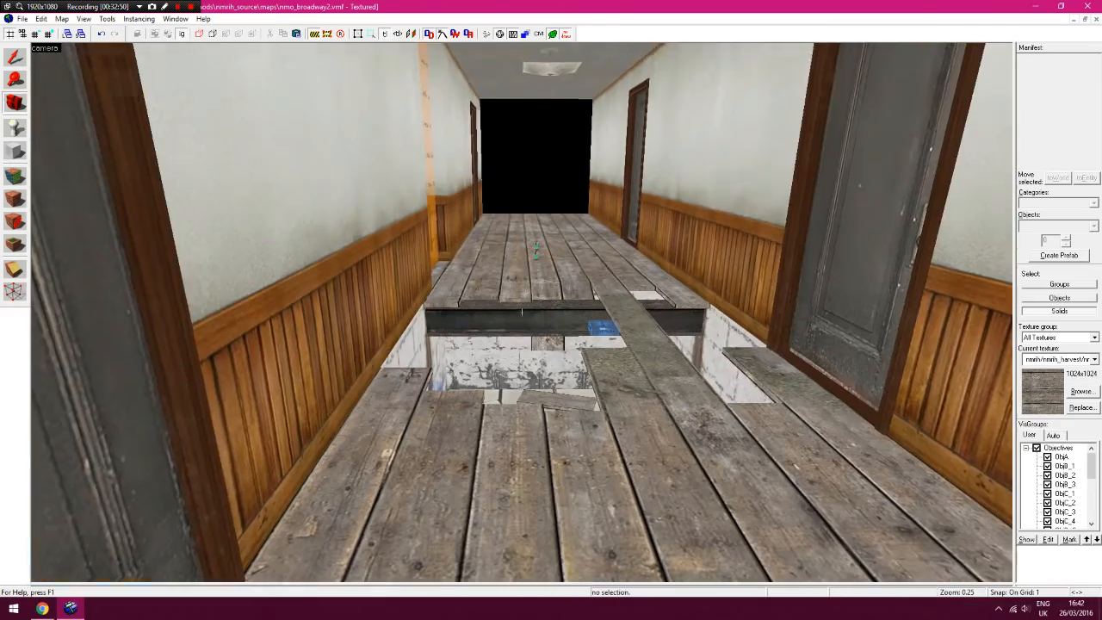
pyautogui.press('z')
pyautogui.hotkey('shift', 'z')
pyautogui.press('z')
pyautogui.press('z')
pyautogui.press('z')
pyautogui.press('z')
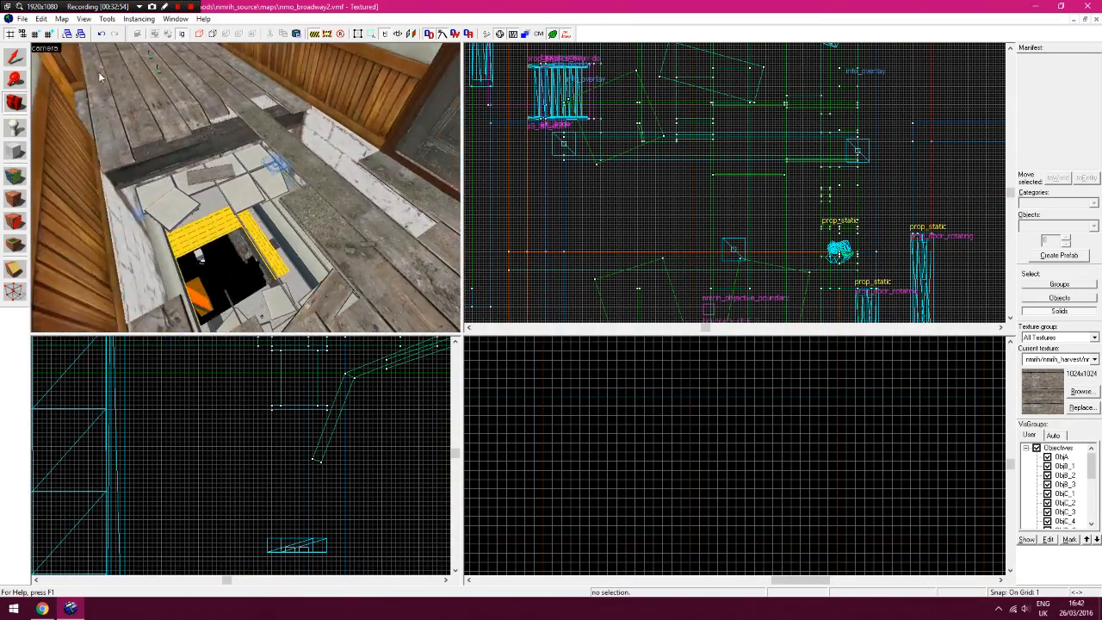
# Save the map and toggle the Func Detail visgroup off and on to check which floor brushes are detail
pyautogui.click(24, 20)
pyautogui.click(38, 70)
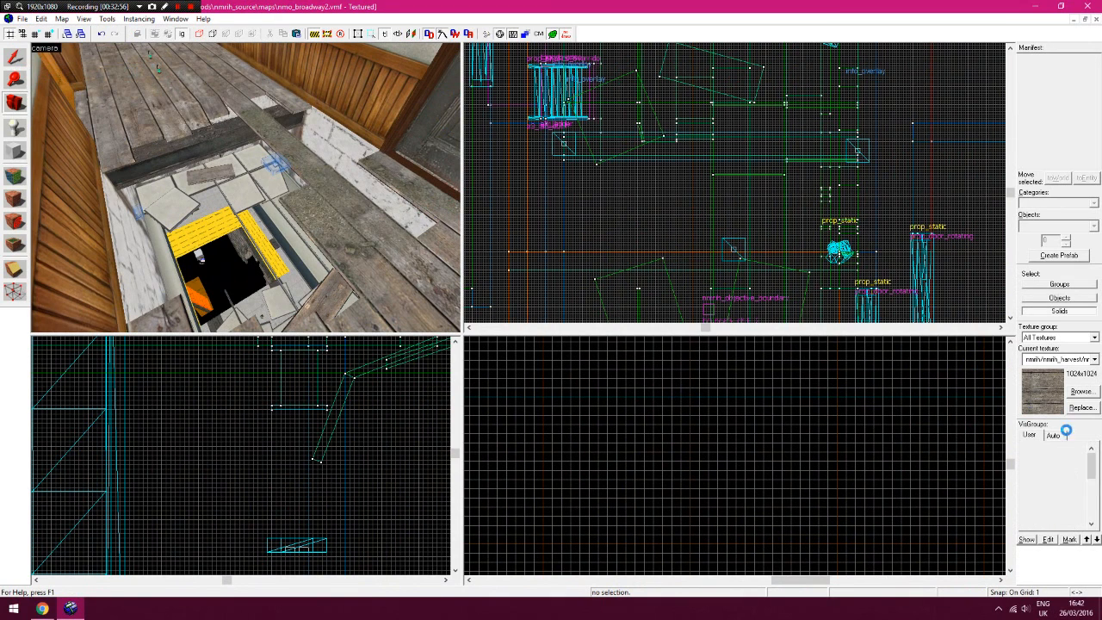
pyautogui.click(1054, 435)
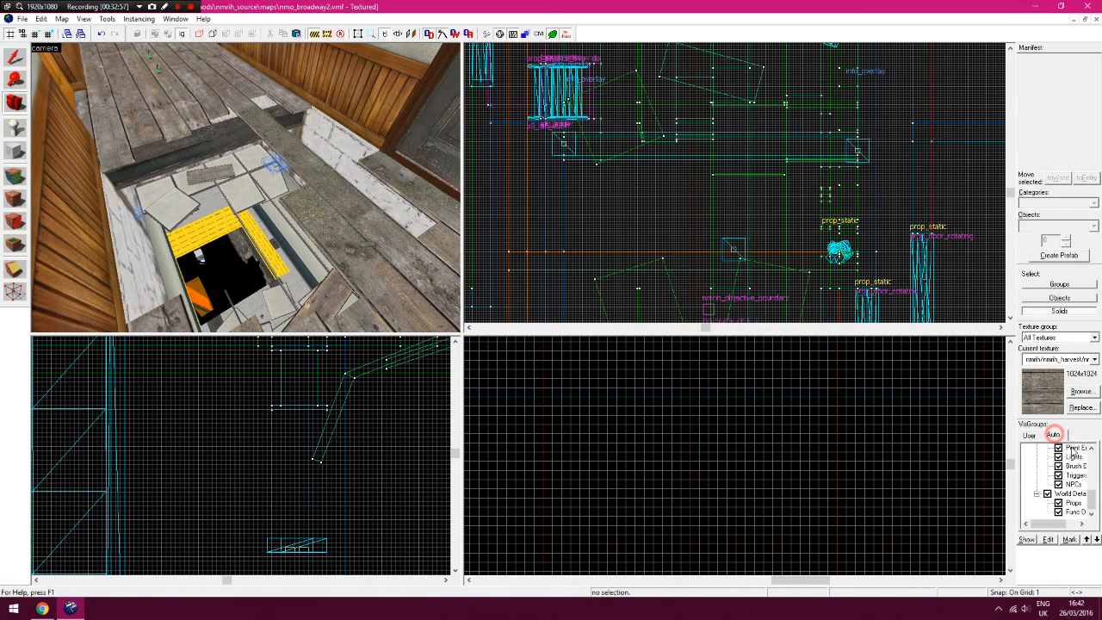
pyautogui.click(1058, 513)
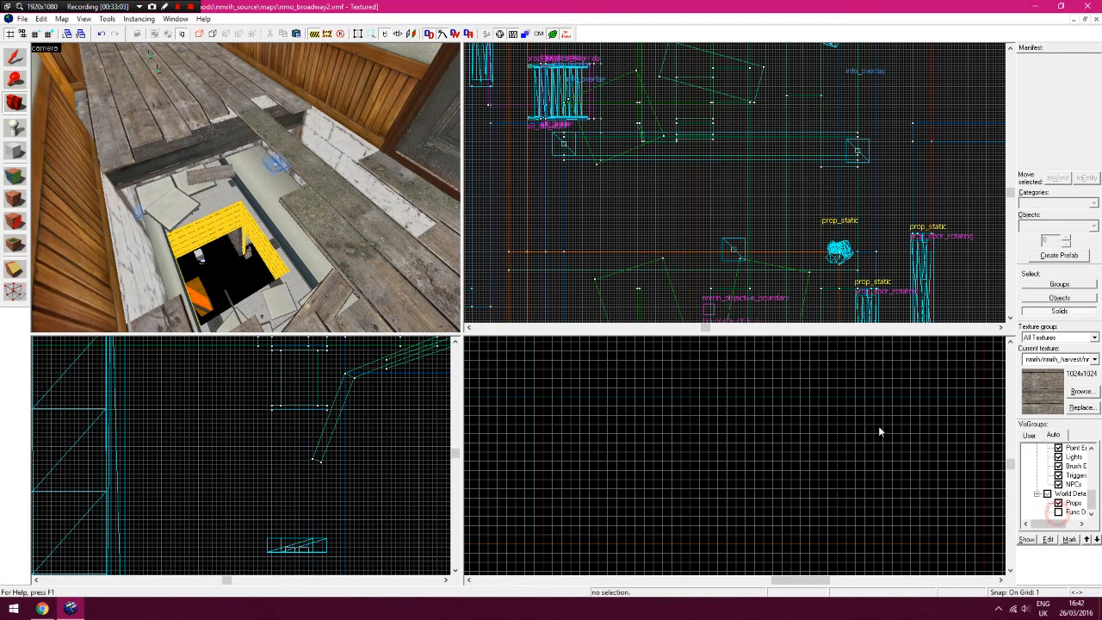
pyautogui.moveTo(196, 215)
pyautogui.mouseDown()
pyautogui.moveTo(222, 153)
pyautogui.moveTo(237, 181)
pyautogui.mouseUp()
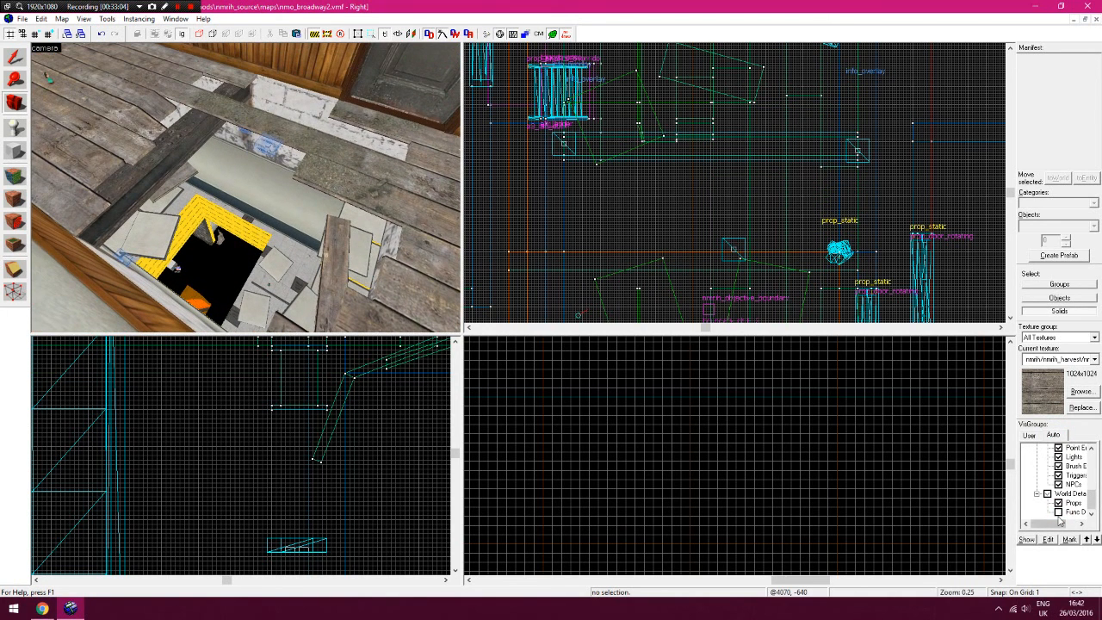
pyautogui.click(1059, 512)
# Select all the broken floorboard brushes around the hole and tie them to a single func_detail entity
pyautogui.click(13, 58)
pyautogui.click(81, 207)
pyautogui.keyDown('ctrl'); pyautogui.click(138, 96); pyautogui.keyUp('ctrl')
pyautogui.keyDown('ctrl'); pyautogui.click(125, 87); pyautogui.keyUp('ctrl')
pyautogui.keyDown('ctrl'); pyautogui.click(170, 73); pyautogui.keyUp('ctrl')
pyautogui.keyDown('ctrl'); pyautogui.click(197, 73); pyautogui.keyUp('ctrl')
pyautogui.keyDown('ctrl'); pyautogui.click(209, 69); pyautogui.keyUp('ctrl')
pyautogui.keyDown('ctrl'); pyautogui.click(360, 115); pyautogui.keyUp('ctrl')
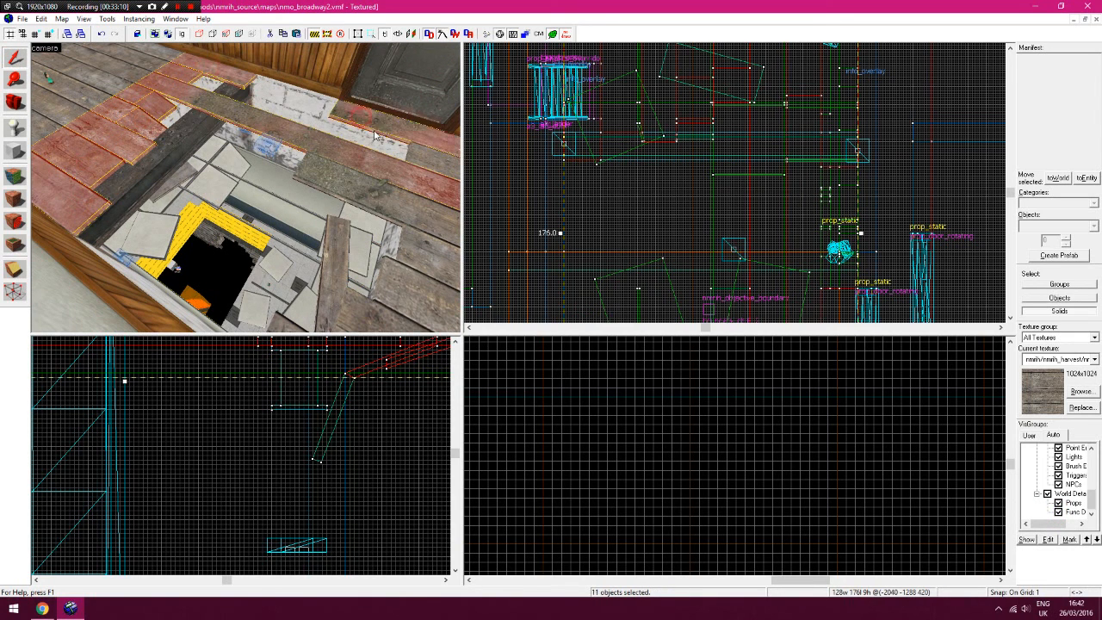
pyautogui.press('z')
pyautogui.press('a')
pyautogui.press('z')
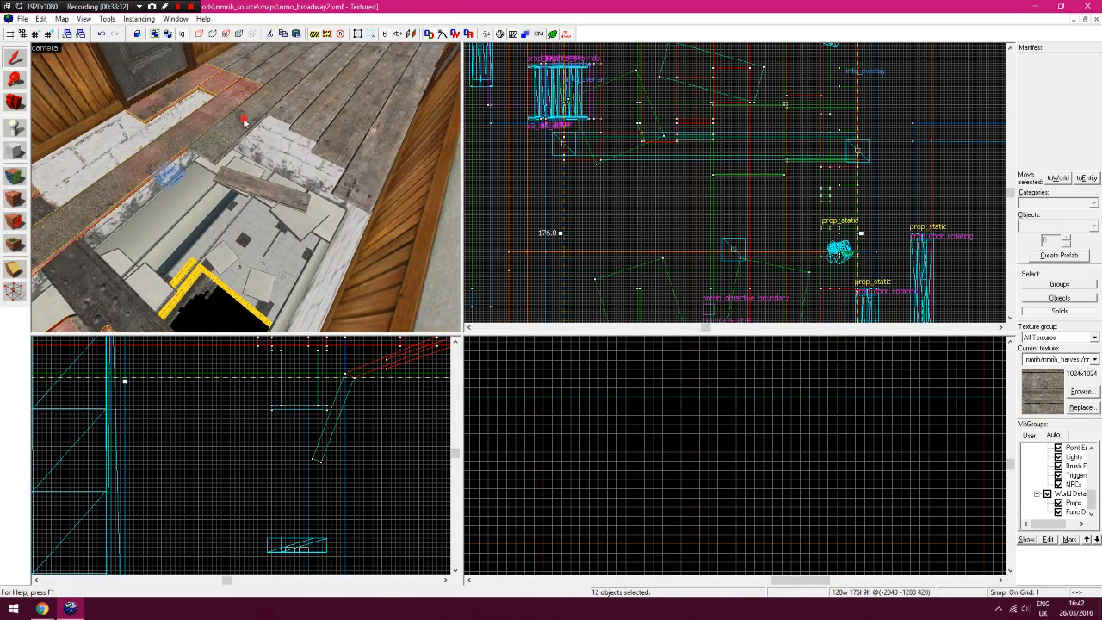
pyautogui.keyDown('ctrl'); pyautogui.click(316, 127); pyautogui.keyUp('ctrl')
pyautogui.keyDown('ctrl'); pyautogui.click(333, 148); pyautogui.keyUp('ctrl')
pyautogui.keyDown('ctrl'); pyautogui.click(356, 161); pyautogui.keyUp('ctrl')
pyautogui.press('z')
pyautogui.press('d')
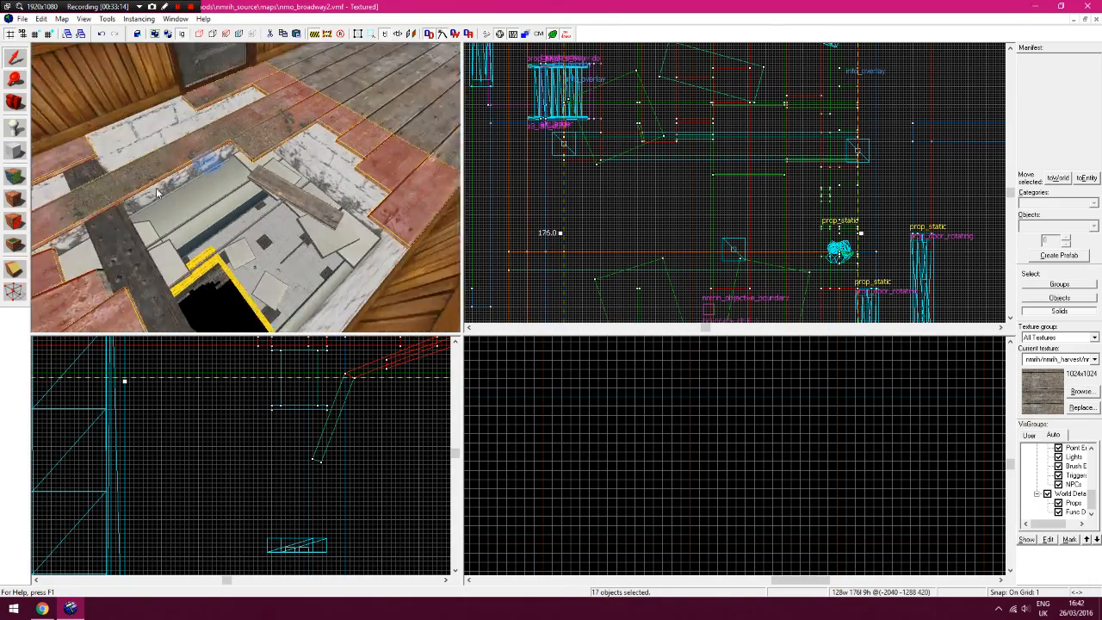
pyautogui.press('z')
pyautogui.press('z')
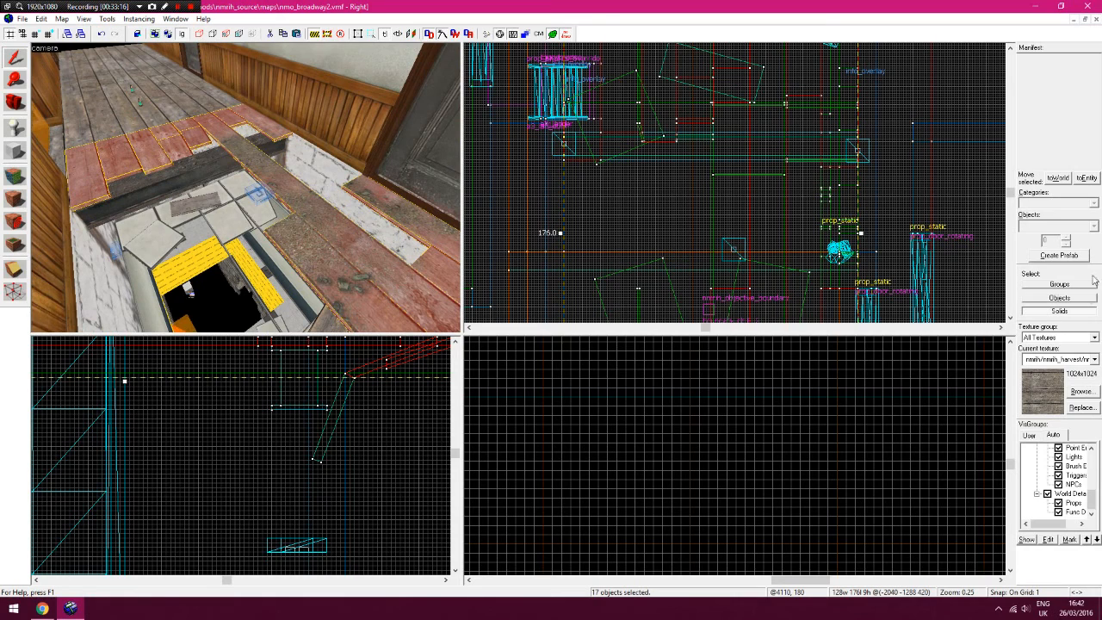
pyautogui.click(1087, 178)
pyautogui.click(903, 457)
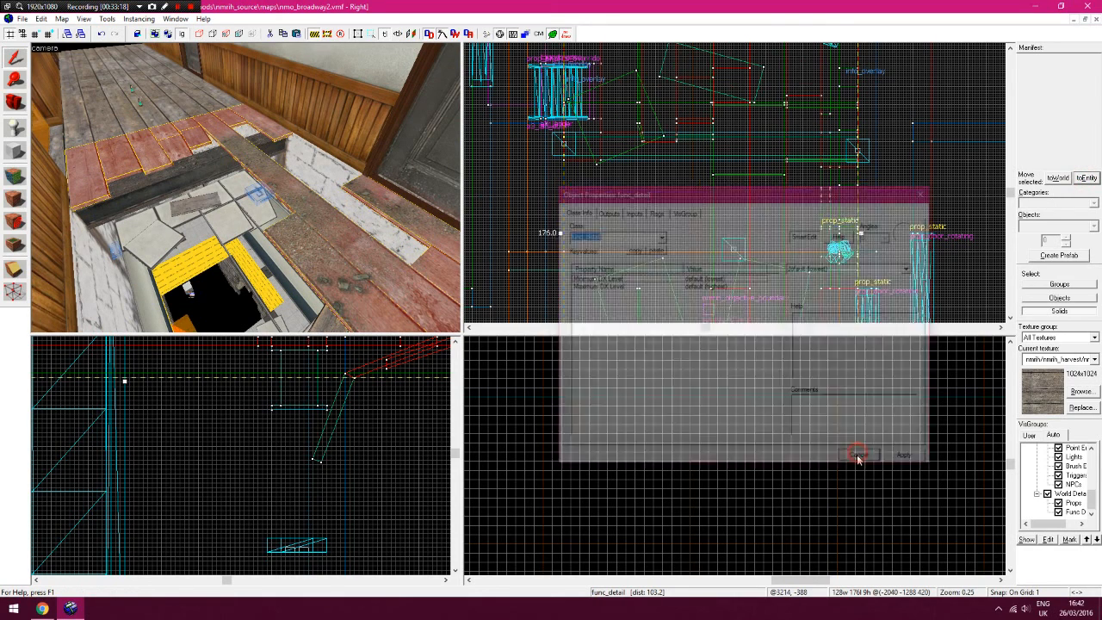
# Select the three brushes of the metal I-beam and tie them to a func_detail entity
pyautogui.press('z')
pyautogui.press('w')
pyautogui.press('z')
pyautogui.click(134, 214)
pyautogui.keyDown('ctrl'); pyautogui.click(157, 252); pyautogui.keyUp('ctrl')
pyautogui.keyDown('ctrl'); pyautogui.click(157, 257); pyautogui.keyUp('ctrl')
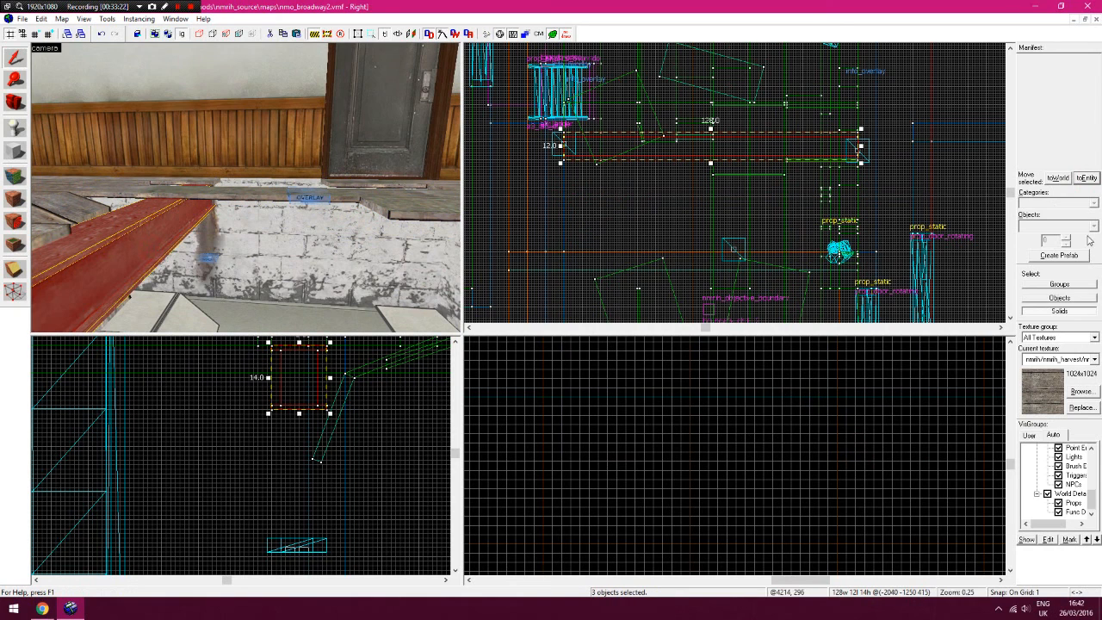
pyautogui.click(1086, 178)
pyautogui.click(894, 459)
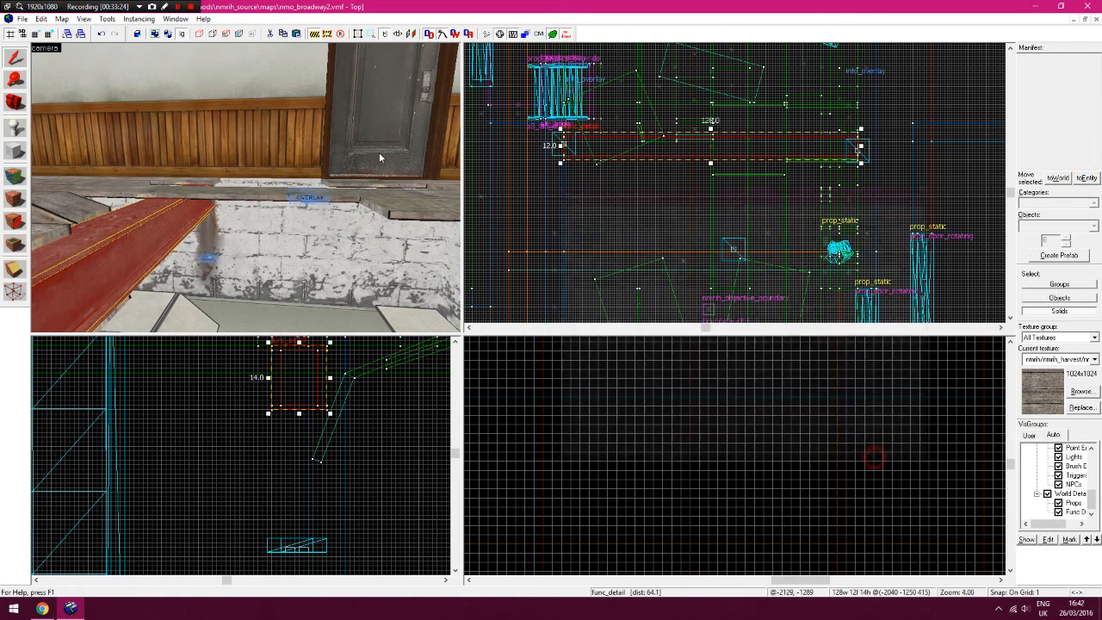
# Clear the selection with selection by Groups active, and hide the Func Detail visgroup
pyautogui.click(586, 208)
pyautogui.click(136, 223)
pyautogui.click(643, 261)
pyautogui.click(579, 214)
pyautogui.press('Right')
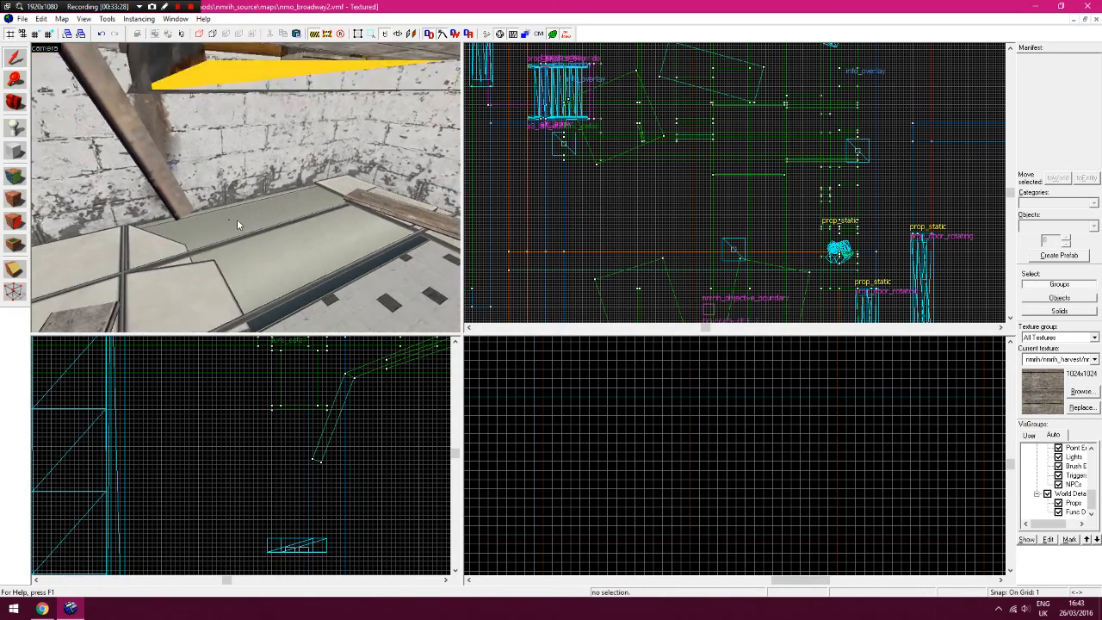
pyautogui.press('z')
pyautogui.click(1059, 513)
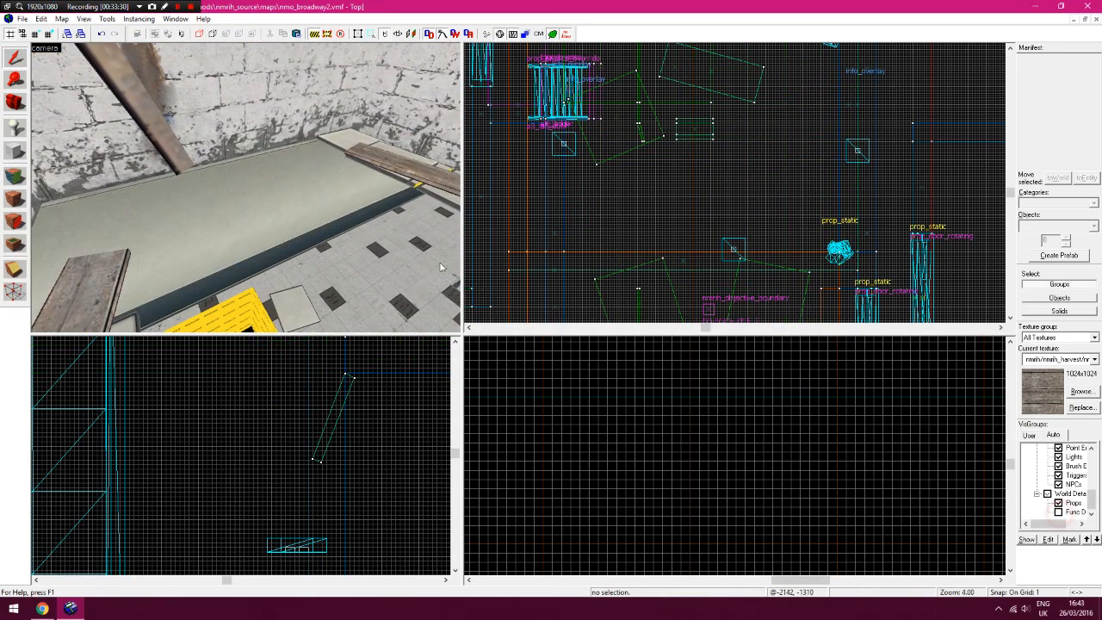
# Inspect the hole for brushes that are not detail, and show the Func Detail visgroup again
pyautogui.press('z')
pyautogui.press('s')
pyautogui.press('z')
pyautogui.press('z')
pyautogui.press('w')
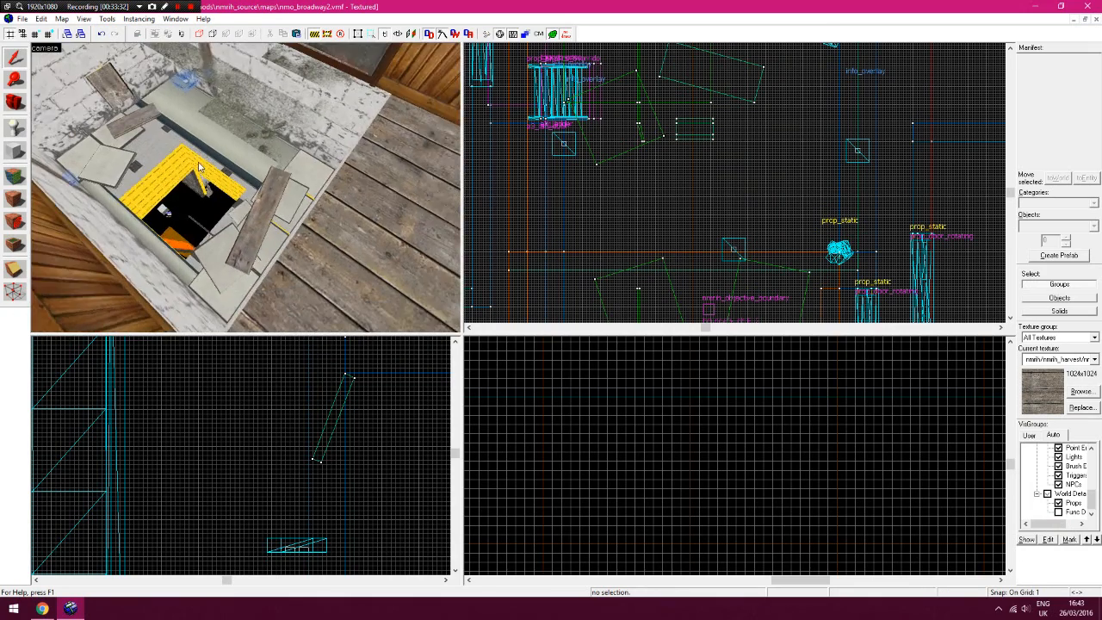
pyautogui.press('z')
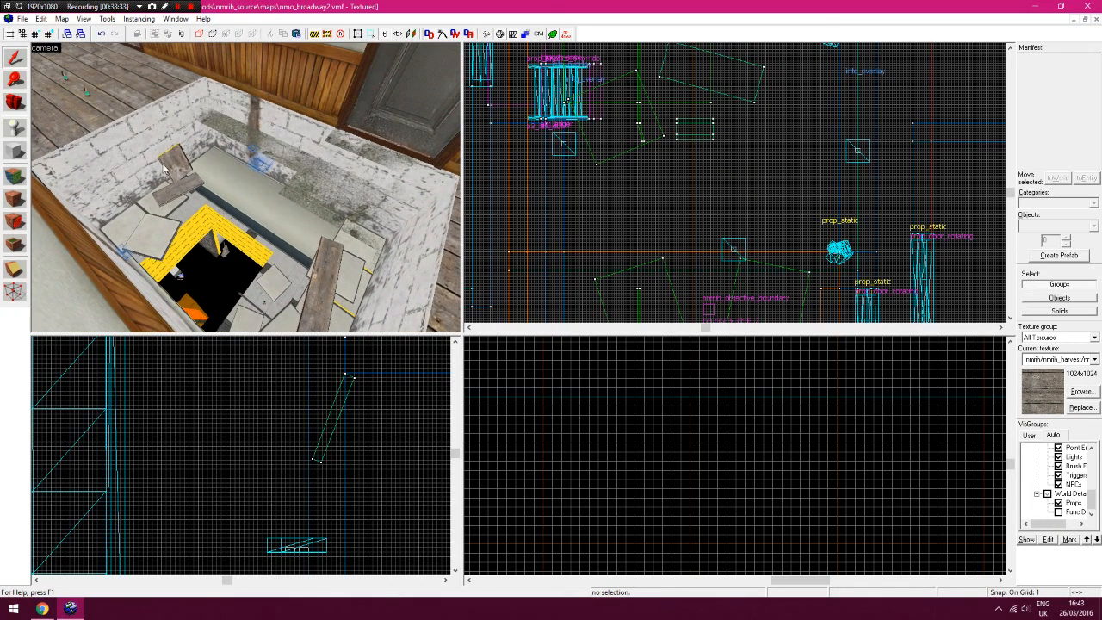
pyautogui.click(1058, 513)
# Select the func_detail floorboards and examine their edge along the brick wall
pyautogui.click(138, 131)
pyautogui.press('z')
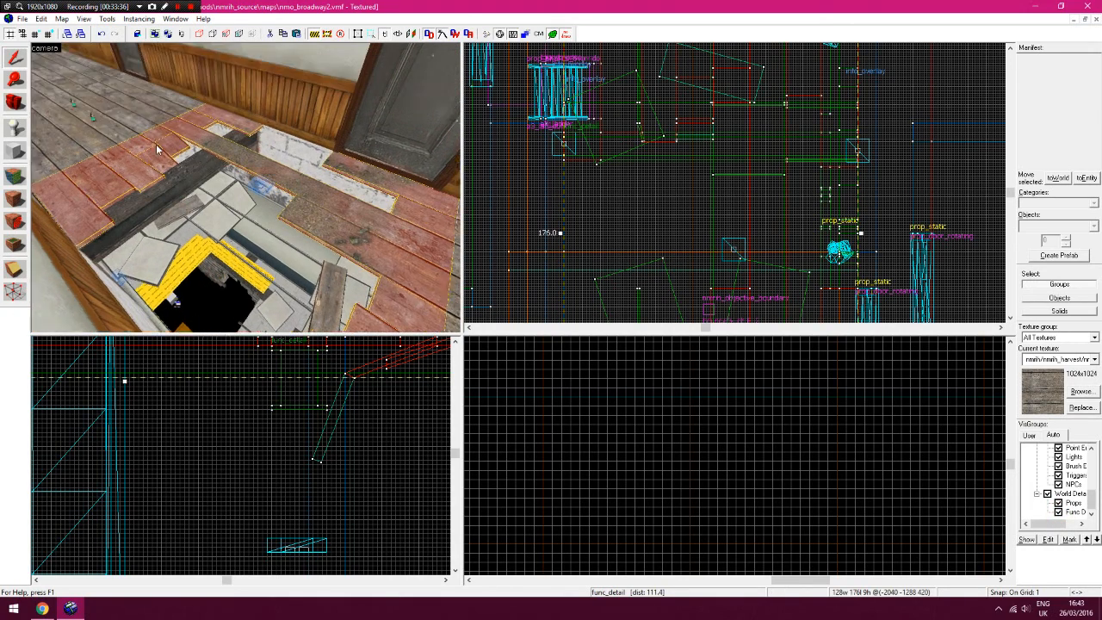
pyautogui.press('s')
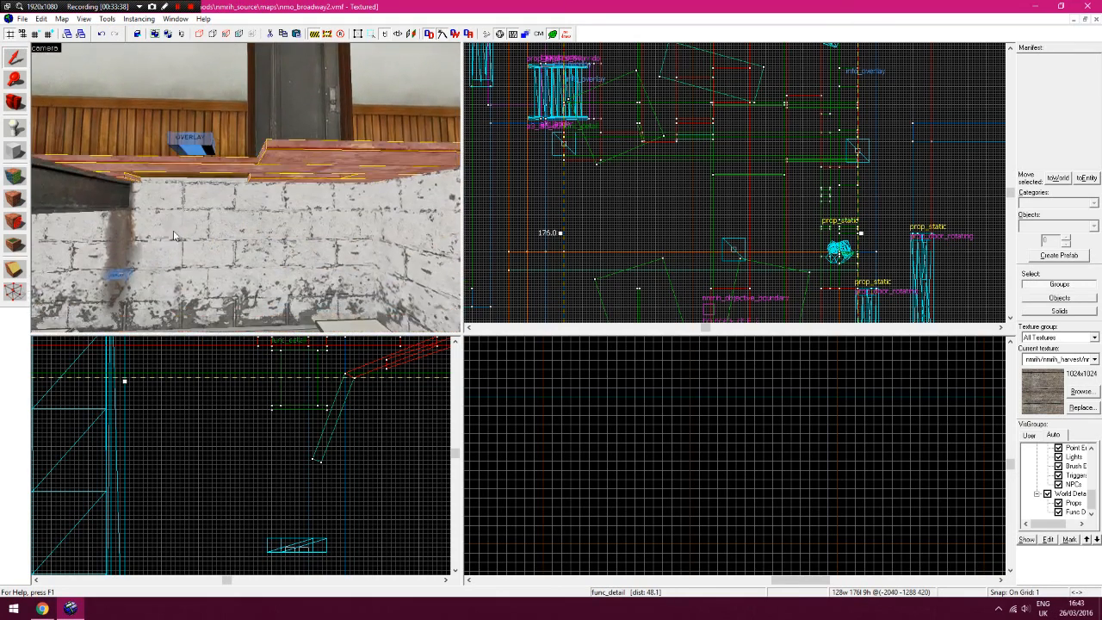
# Select the broken plank hanging beside the I-beam and add it to the floorboards' existing func_detail entity
pyautogui.press('a')
pyautogui.press('d')
pyautogui.press('a')
pyautogui.click(191, 231)
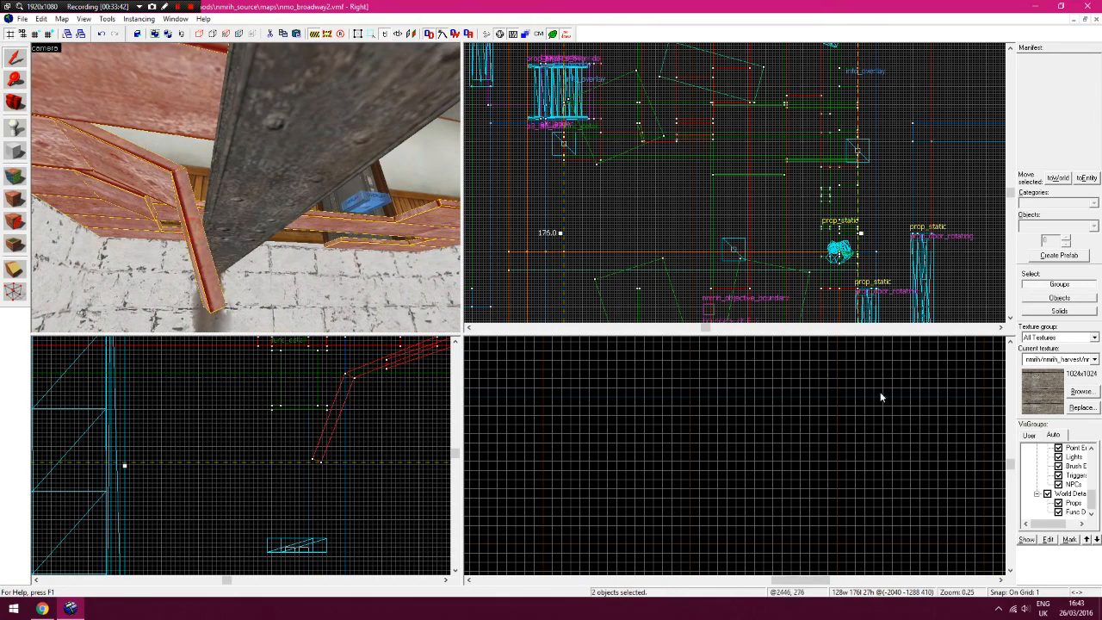
pyautogui.click(1086, 177)
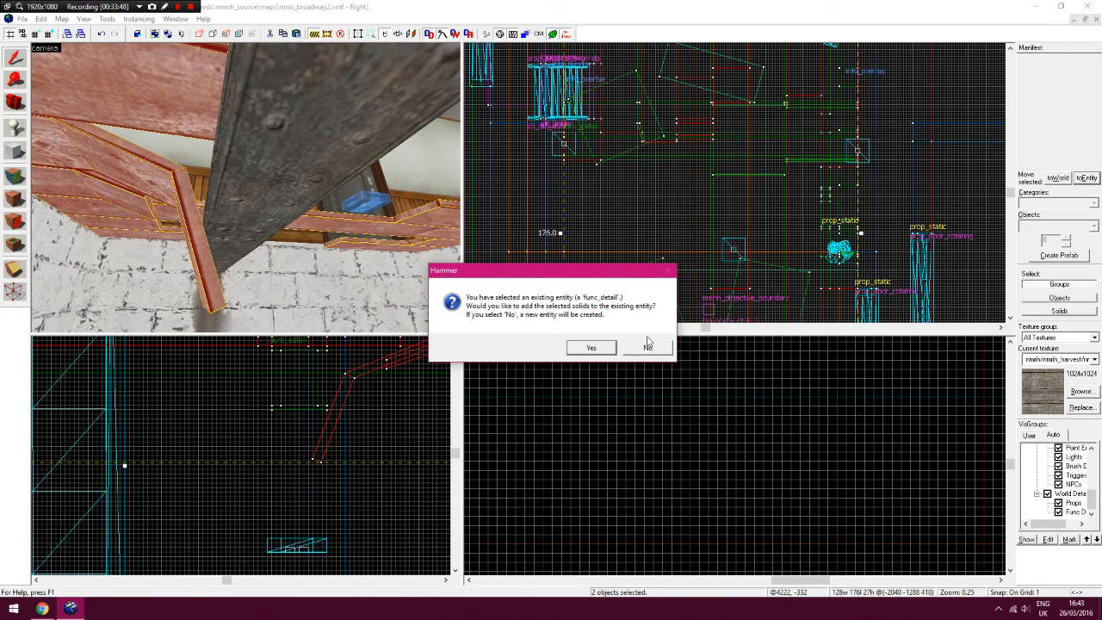
pyautogui.click(602, 349)
pyautogui.click(622, 382)
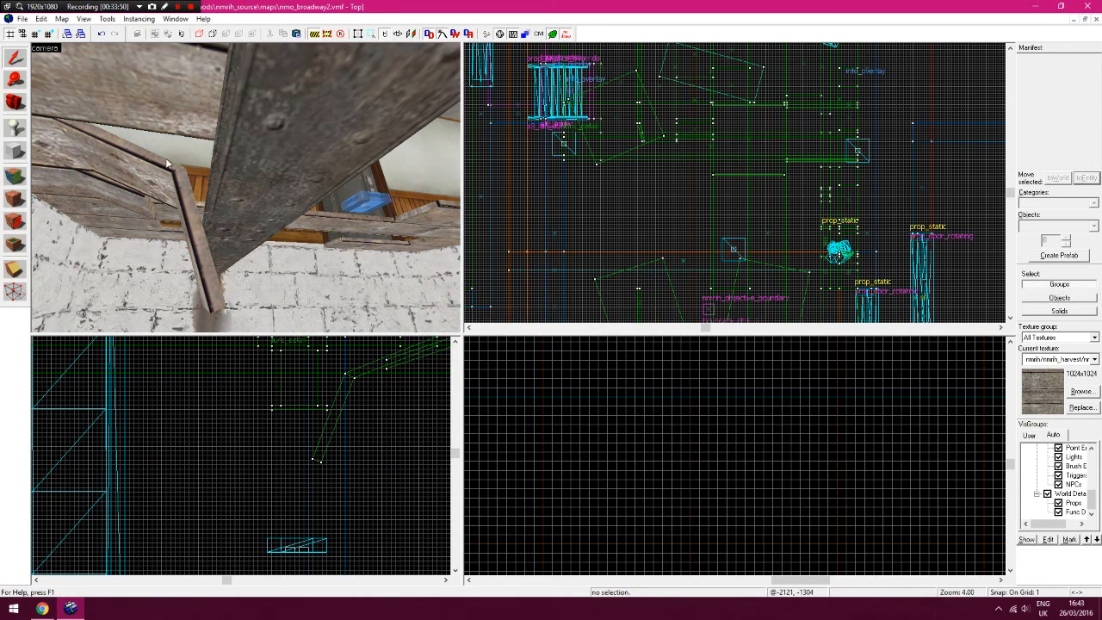
# Hide the Func Detail visgroup and start selecting the fallen planks and ceiling tiles around the edge of the hole
pyautogui.click(1060, 512)
pyautogui.press('z')
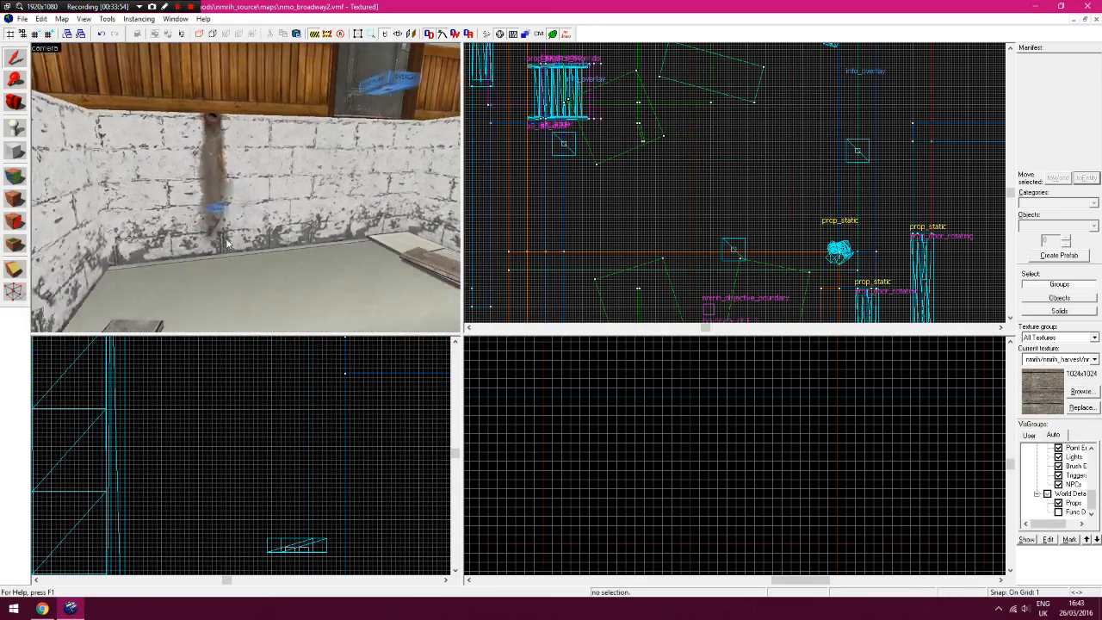
pyautogui.press('z')
pyautogui.press('z')
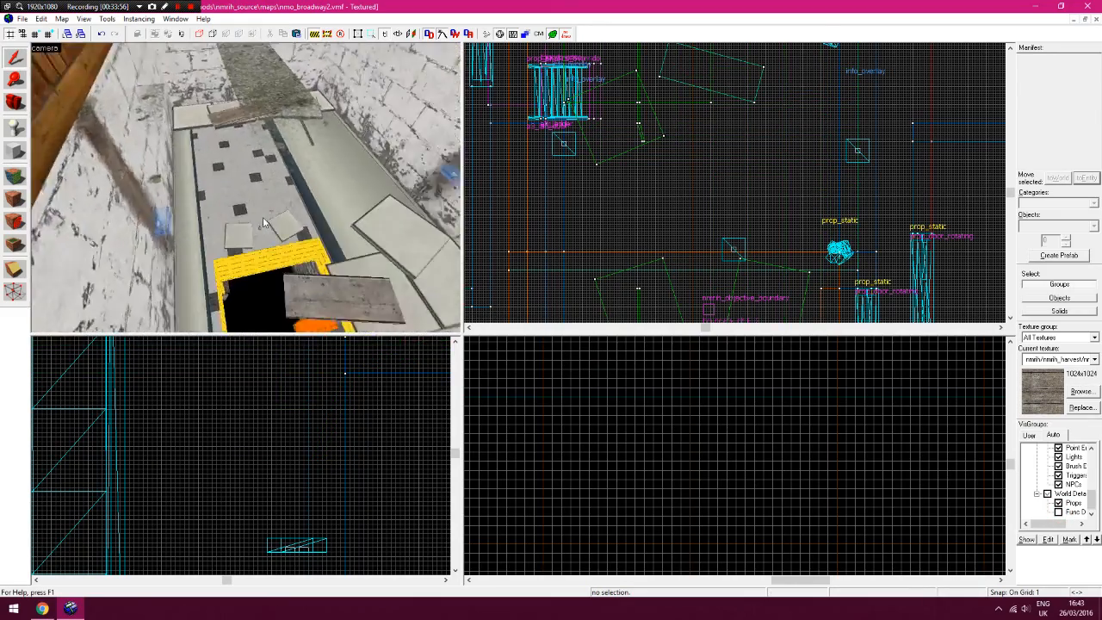
pyautogui.press('z')
pyautogui.press('z')
pyautogui.press('z')
pyautogui.click(168, 212)
pyautogui.keyDown('ctrl'); pyautogui.click(235, 201); pyautogui.keyUp('ctrl')
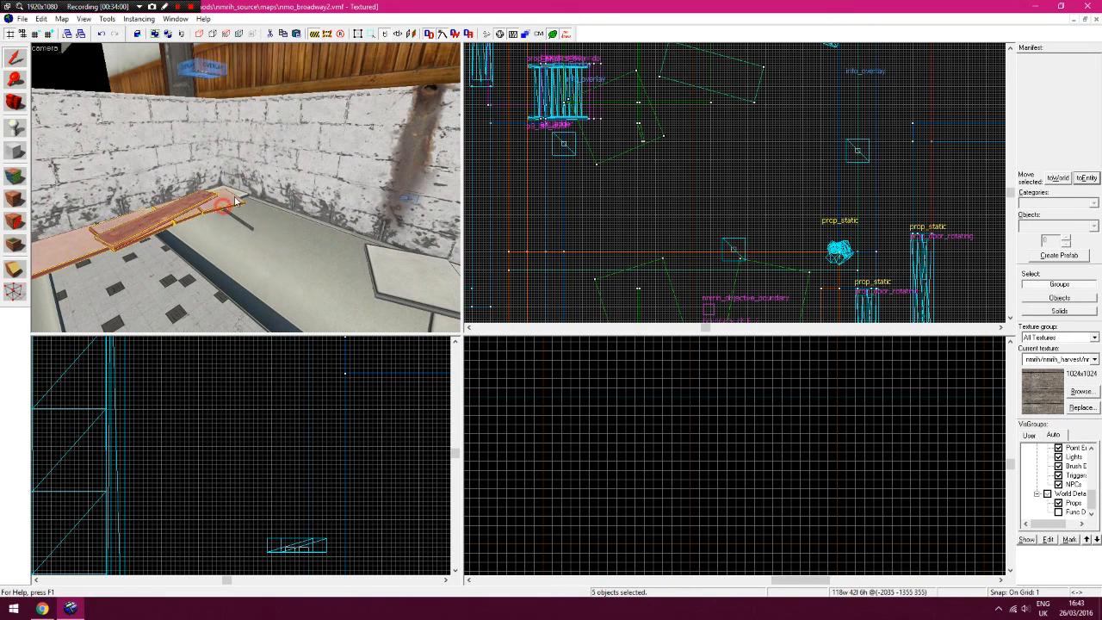
pyautogui.keyDown('ctrl'); pyautogui.click(242, 218); pyautogui.keyUp('ctrl')
pyautogui.keyDown('ctrl'); pyautogui.click(413, 272); pyautogui.keyUp('ctrl')
# Add the broken ceiling tiles, plank and frame strips at the other corner of the hole to the selection
pyautogui.press('z')
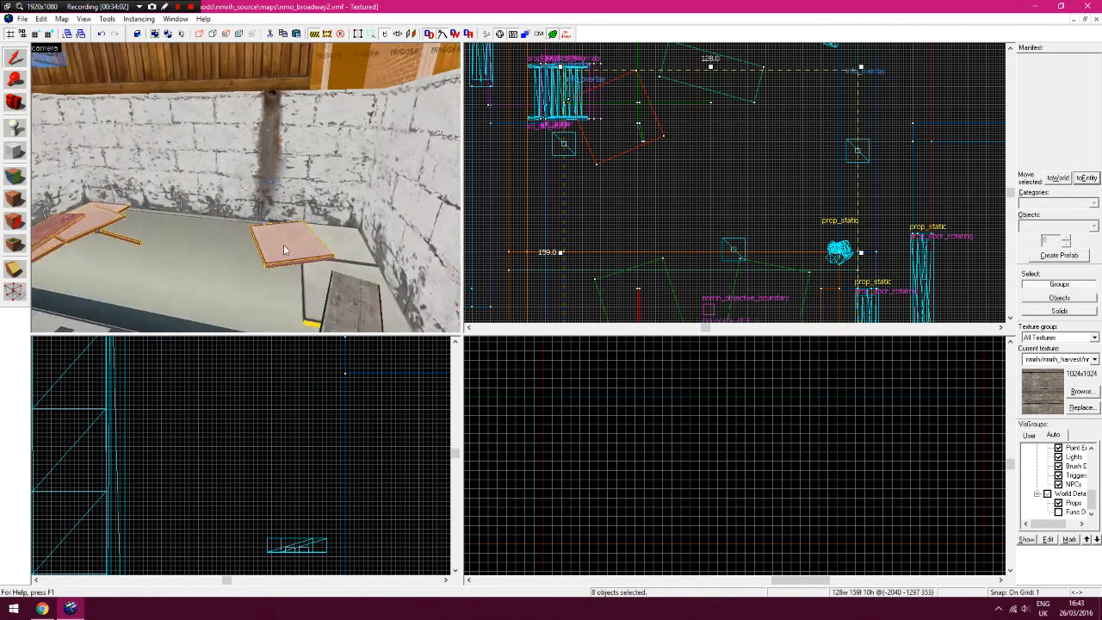
pyautogui.press('z')
pyautogui.keyDown('ctrl'); pyautogui.click(256, 152); pyautogui.keyUp('ctrl')
pyautogui.keyDown('ctrl'); pyautogui.click(262, 183); pyautogui.keyUp('ctrl')
pyautogui.keyDown('ctrl'); pyautogui.click(264, 182); pyautogui.keyUp('ctrl')
pyautogui.keyDown('ctrl'); pyautogui.click(278, 197); pyautogui.keyUp('ctrl')
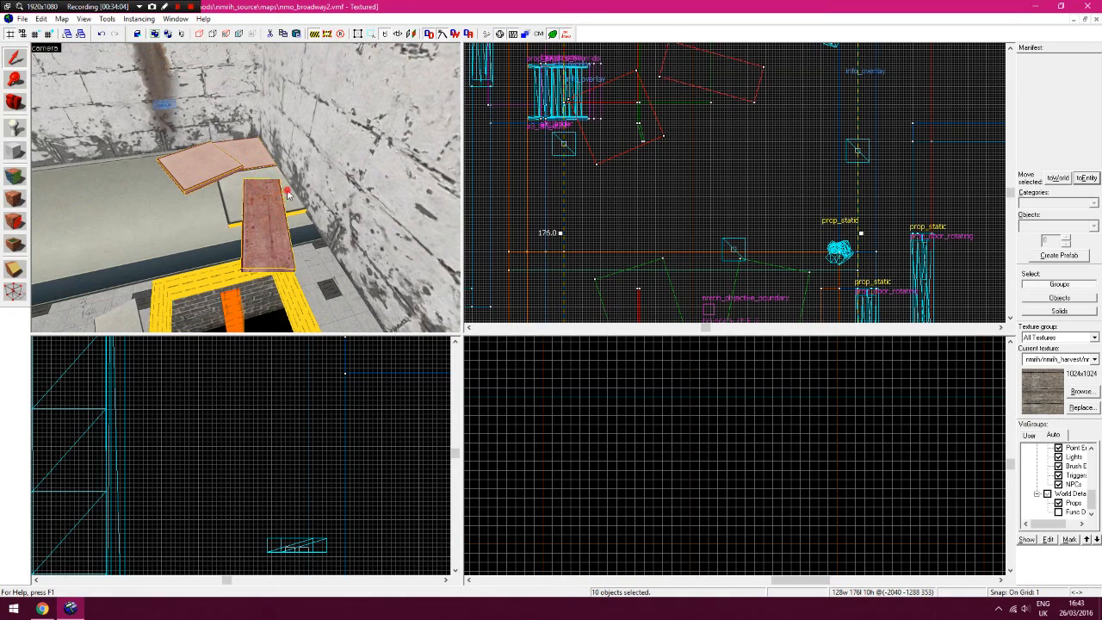
pyautogui.keyDown('ctrl'); pyautogui.click(288, 188); pyautogui.keyUp('ctrl')
pyautogui.press('z')
pyautogui.press('s')
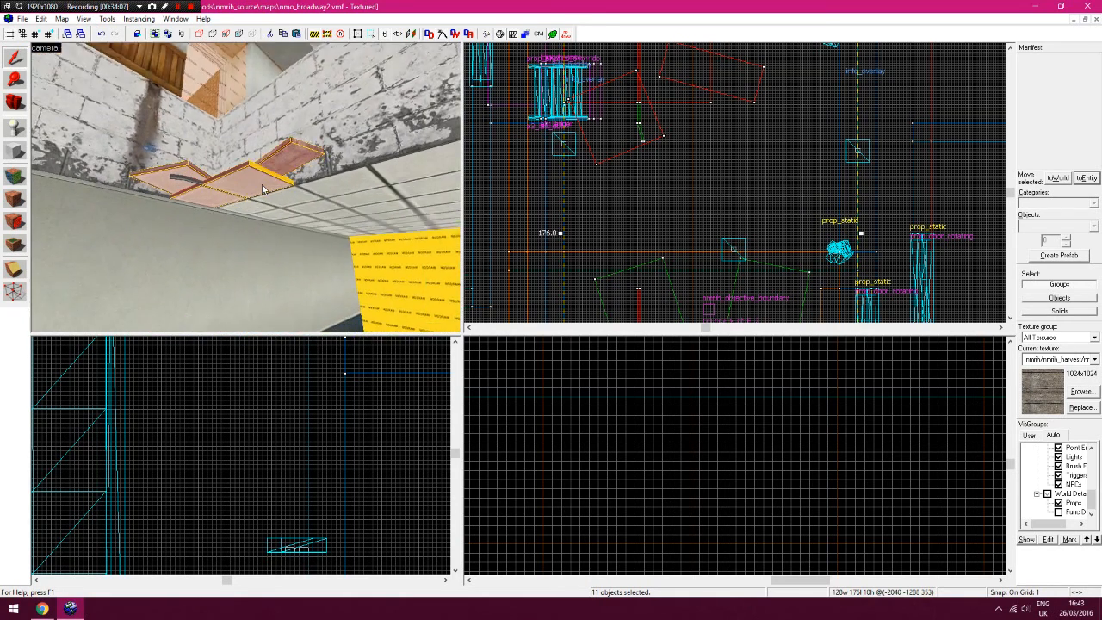
# Add the remaining broken ceiling frame strips to the selection and tie all the debris to a func_detail entity
pyautogui.press('z')
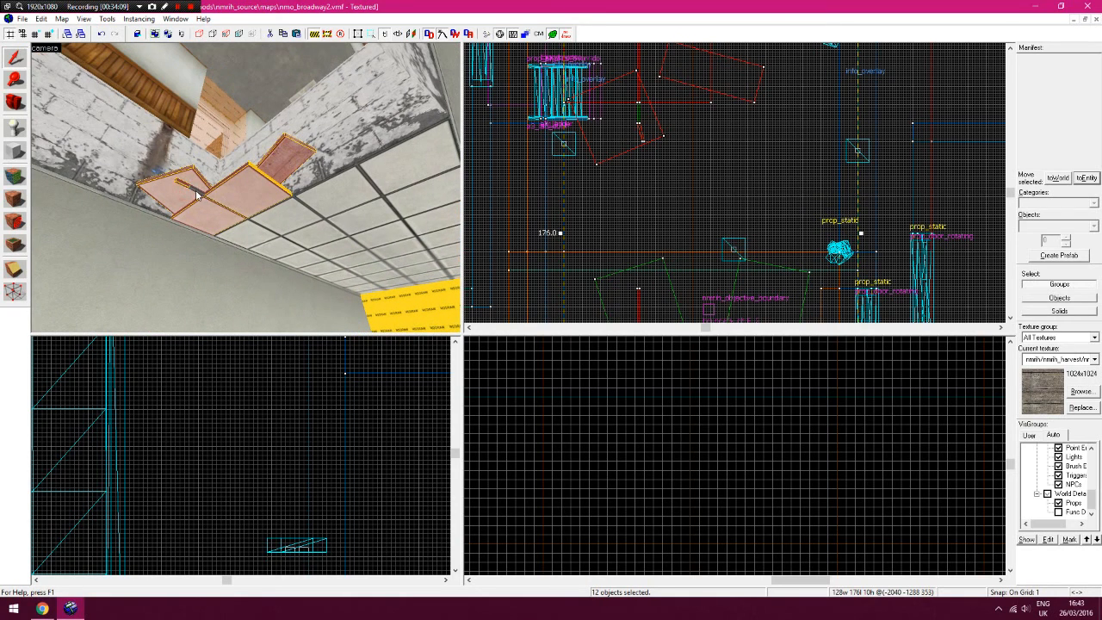
pyautogui.press('z')
pyautogui.press('z')
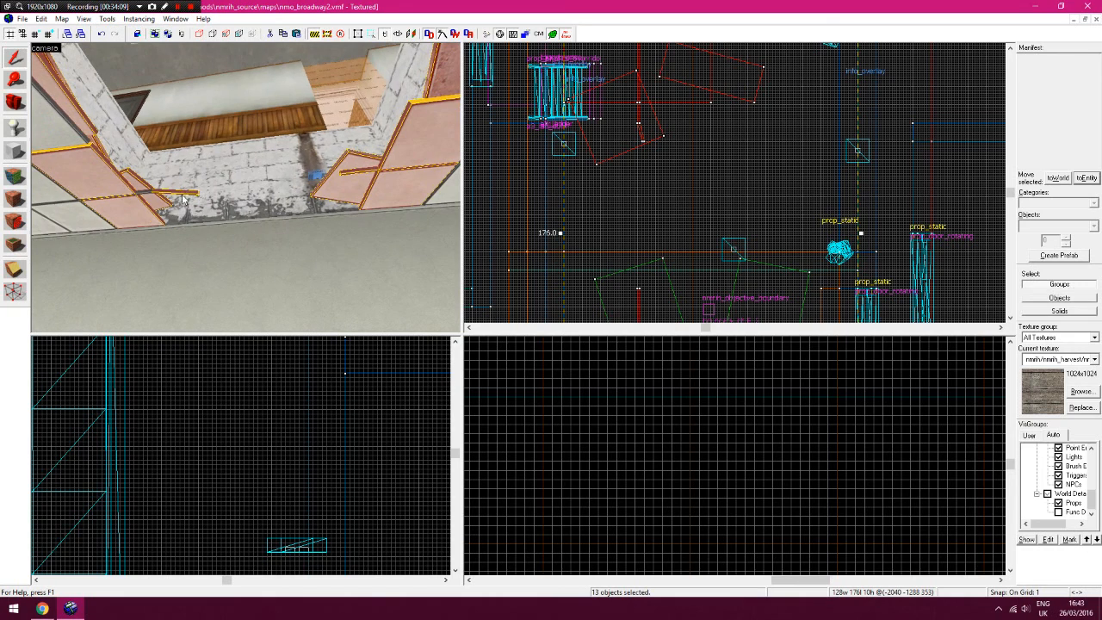
pyautogui.press('z')
pyautogui.press('z')
pyautogui.keyDown('ctrl'); pyautogui.click(134, 179); pyautogui.keyUp('ctrl')
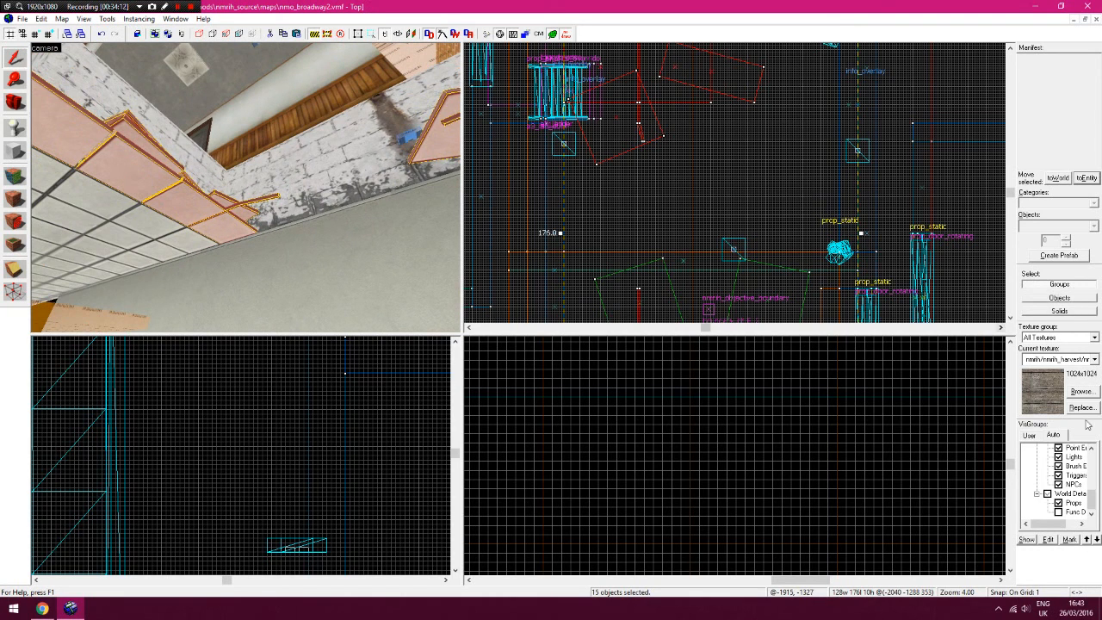
pyautogui.click(1088, 178)
pyautogui.click(909, 459)
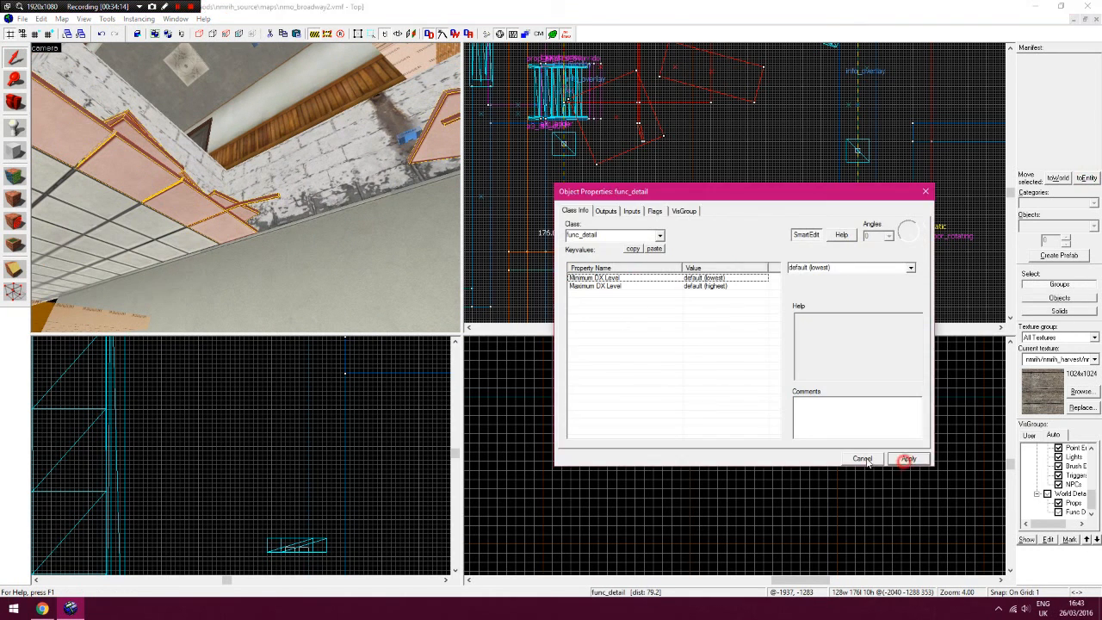
pyautogui.click(962, 235)
# Refresh the hidden Func Detail visgroup, select the two tiles lying on the lower floor and tie them to a func_detail entity
pyautogui.click(1059, 512)
pyautogui.click(1058, 512)
pyautogui.click(1059, 511)
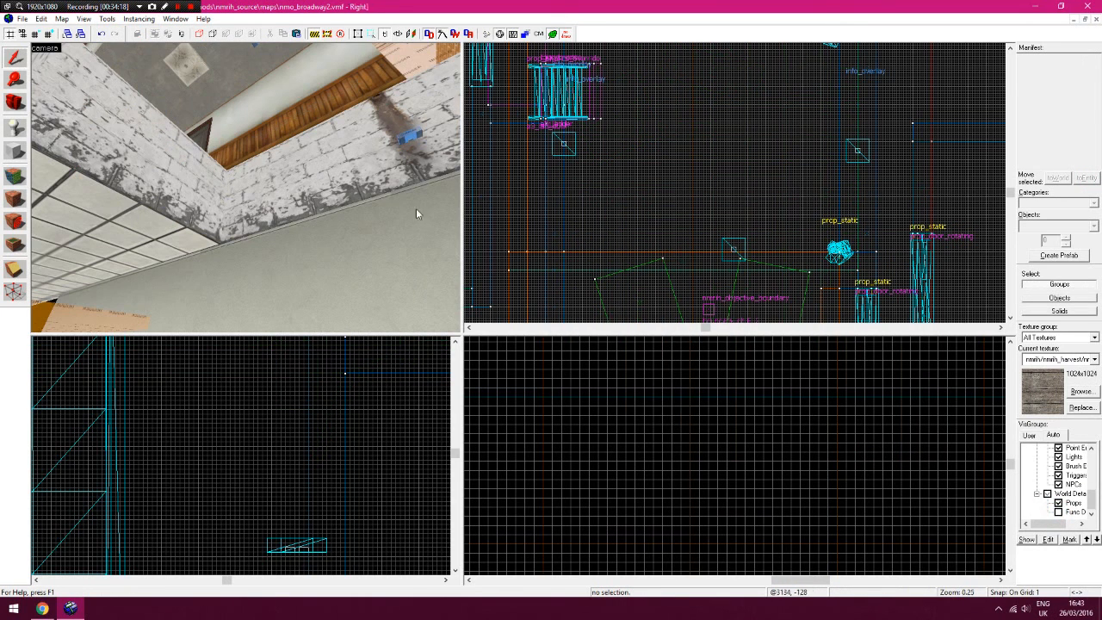
pyautogui.press('z')
pyautogui.press('z')
pyautogui.click(125, 205)
pyautogui.keyDown('ctrl'); pyautogui.click(276, 207); pyautogui.keyUp('ctrl')
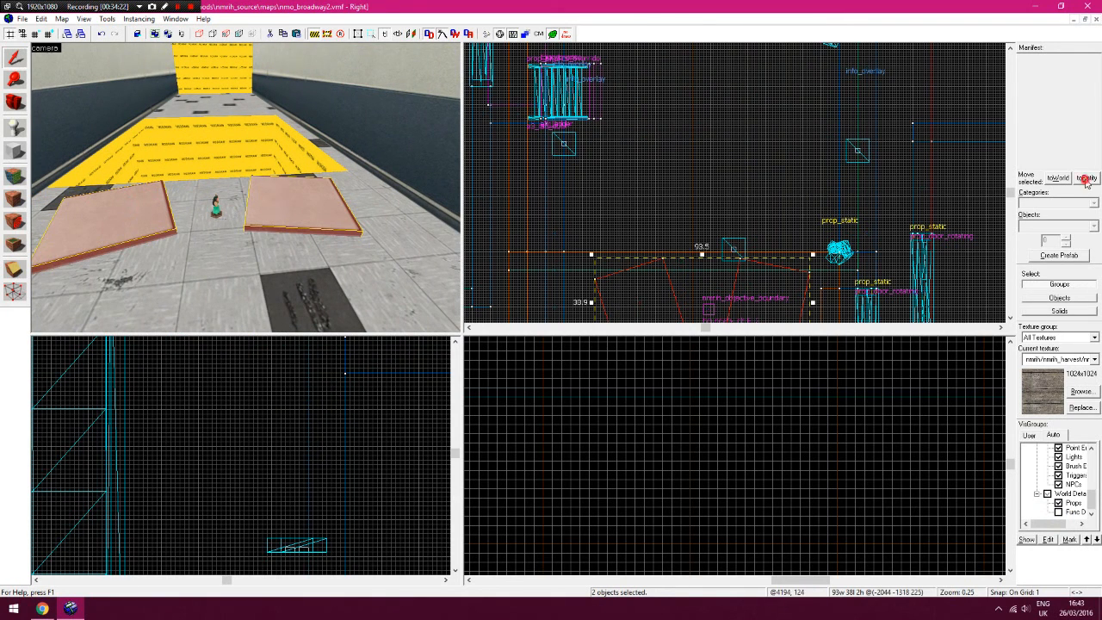
pyautogui.click(1087, 178)
pyautogui.click(908, 460)
pyautogui.click(891, 478)
# Show the Func Detail visgroup again and examine the broken floor and debris from the upper corridor
pyautogui.click(1060, 513)
pyautogui.click(1060, 513)
pyautogui.press('z')
pyautogui.press('z')
pyautogui.click(19, 105)
pyautogui.press('z')
pyautogui.press('s')
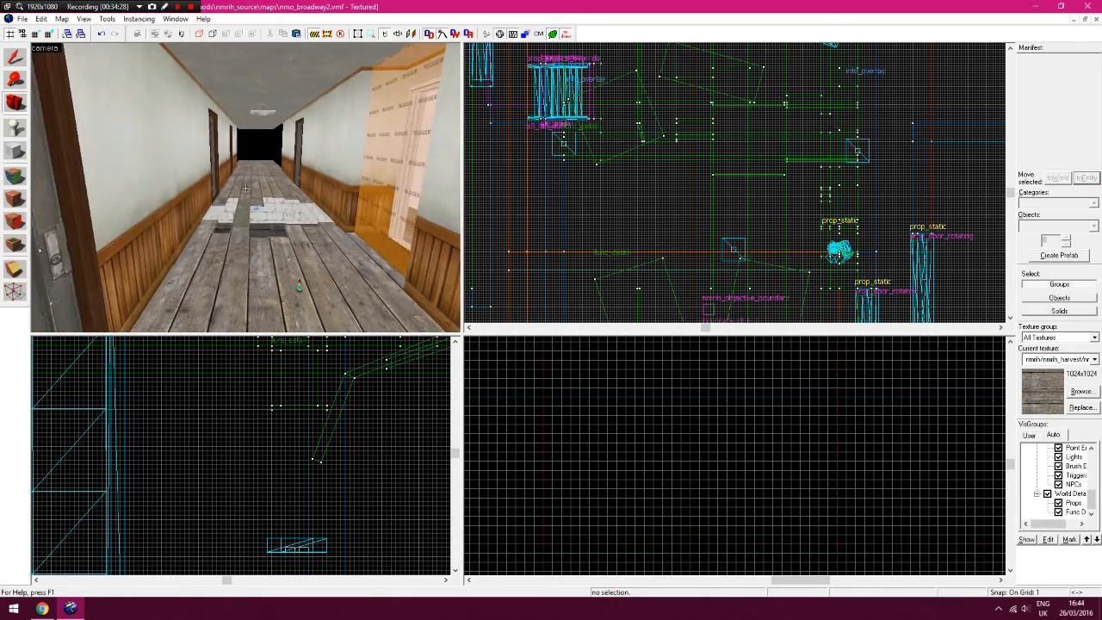
pyautogui.press('w')
pyautogui.press('s')
pyautogui.press('z')
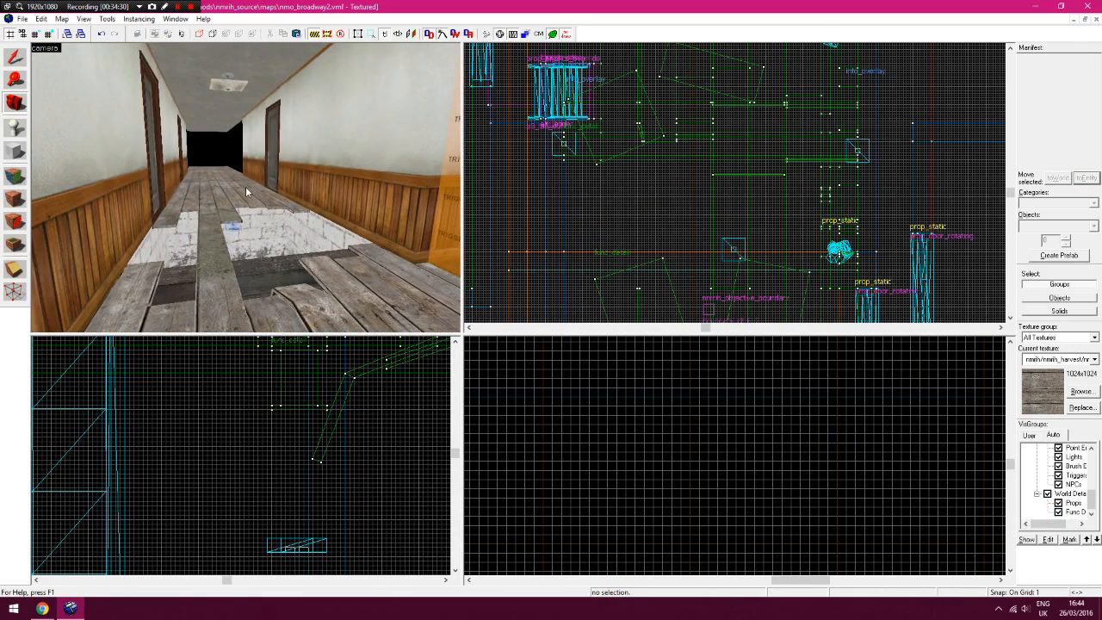
pyautogui.press('a')
pyautogui.press('d')
pyautogui.press('s')
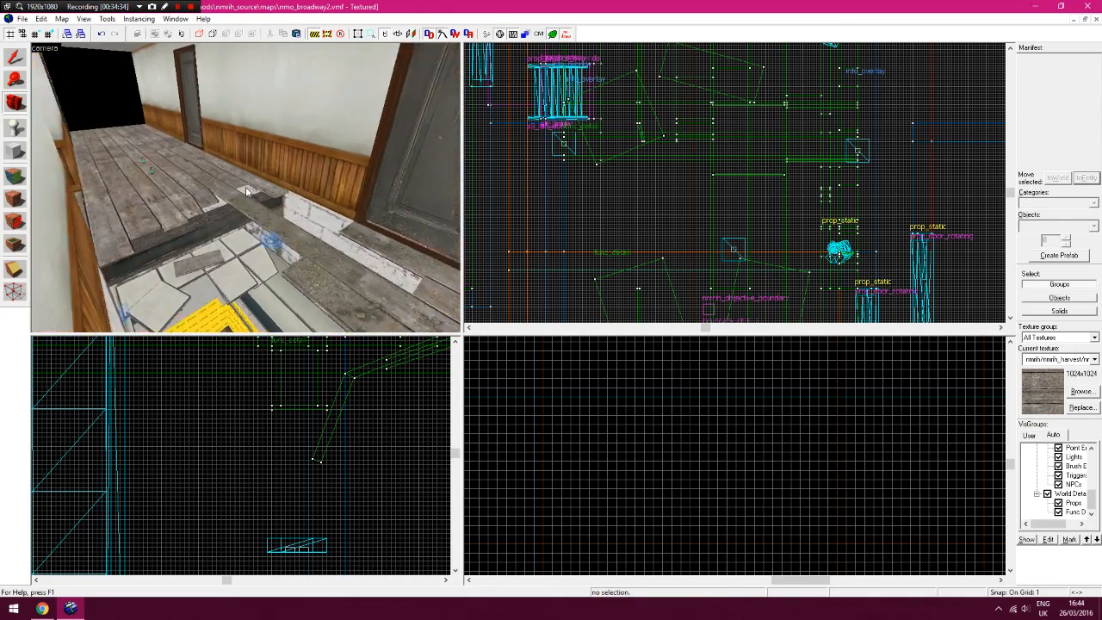
pyautogui.press('d')
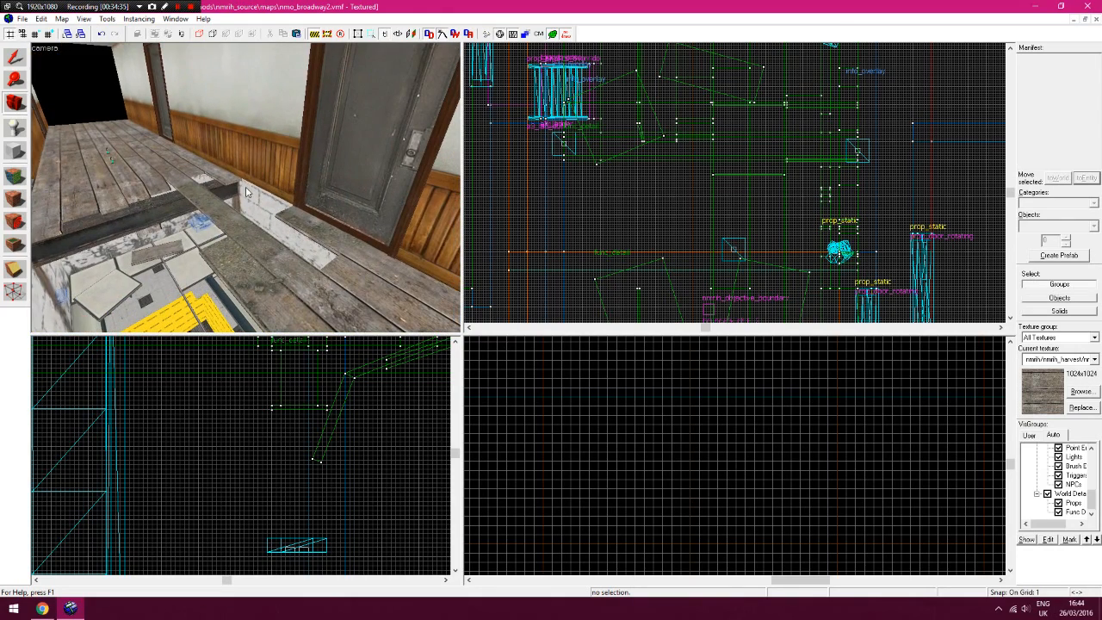
# Examine the floorboards around the hole, select their func_detail entity to check its extent, and clear the selection
pyautogui.click(20, 109)
pyautogui.press('z')
pyautogui.press('a')
pyautogui.press('w')
pyautogui.press('z')
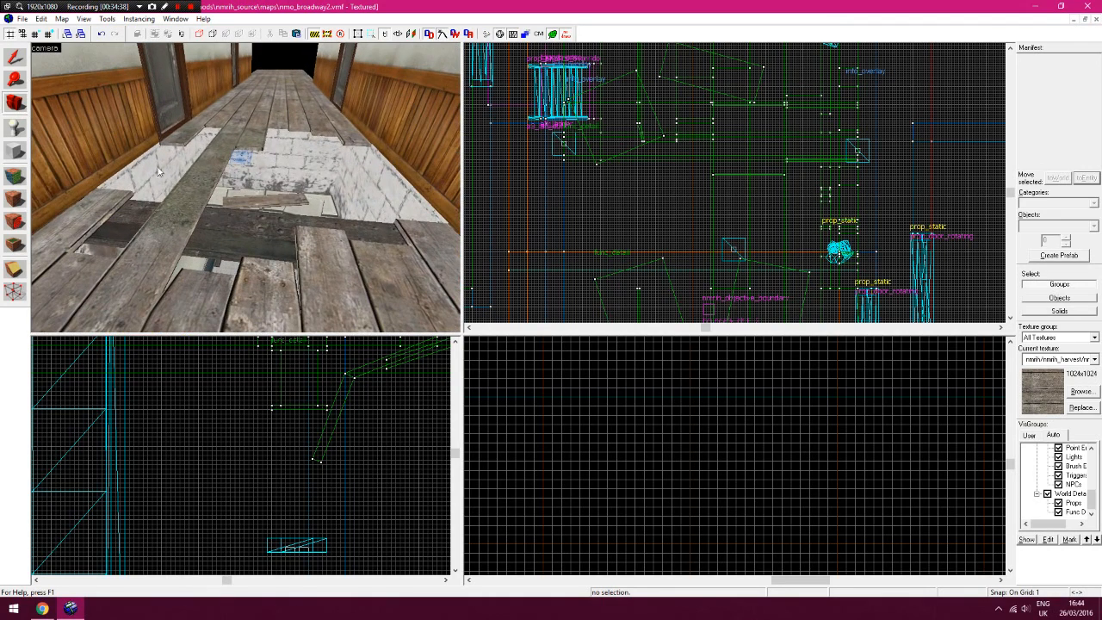
pyautogui.press('z')
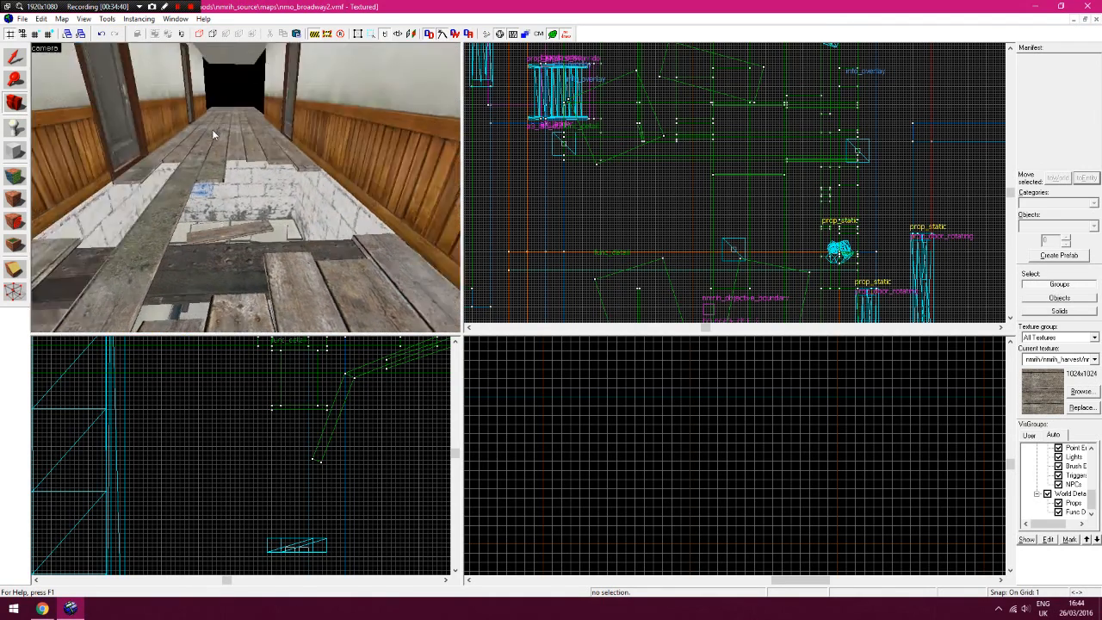
pyautogui.press('w')
pyautogui.press('z')
pyautogui.moveTo(216, 162); pyautogui.dragTo(194, 176)
pyautogui.click(14, 54)
pyautogui.click(339, 229)
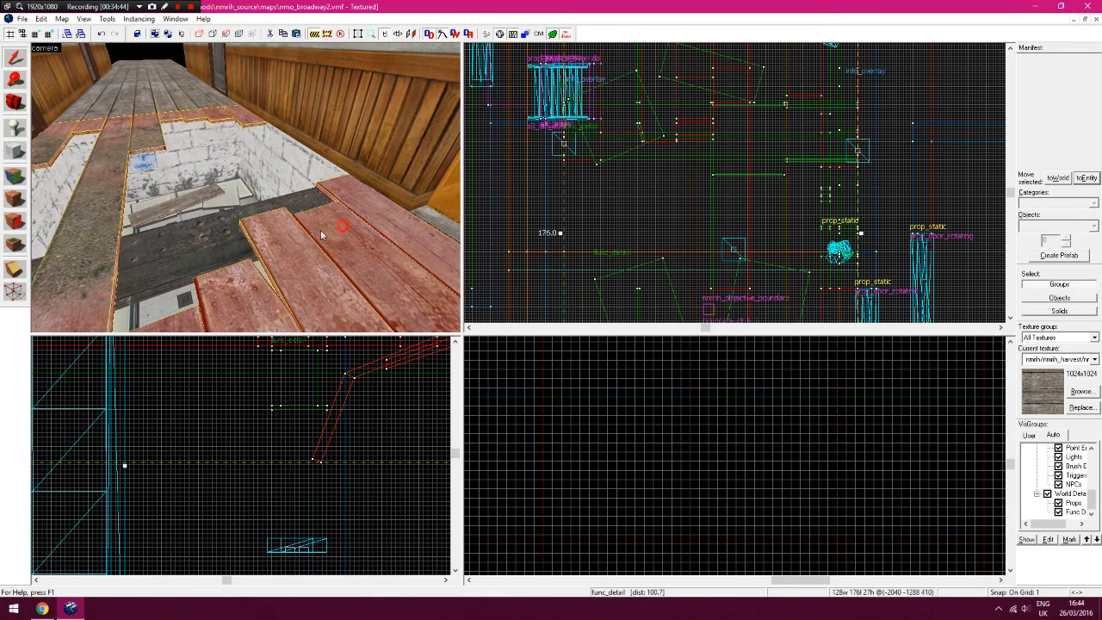
pyautogui.click(496, 217)
pyautogui.press('z')
pyautogui.press('z')
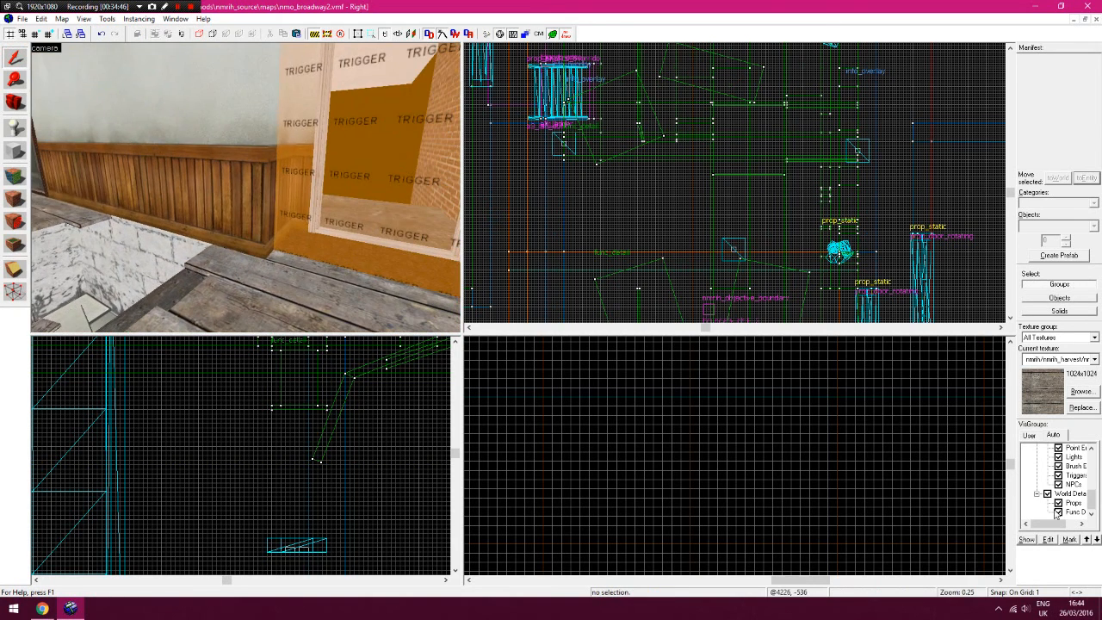
# Hide the Func Detail visgroup, inspect the hole and lower corridor without detail brushes, and show the visgroup again
pyautogui.click(1058, 512)
pyautogui.click(17, 109)
pyautogui.press('z')
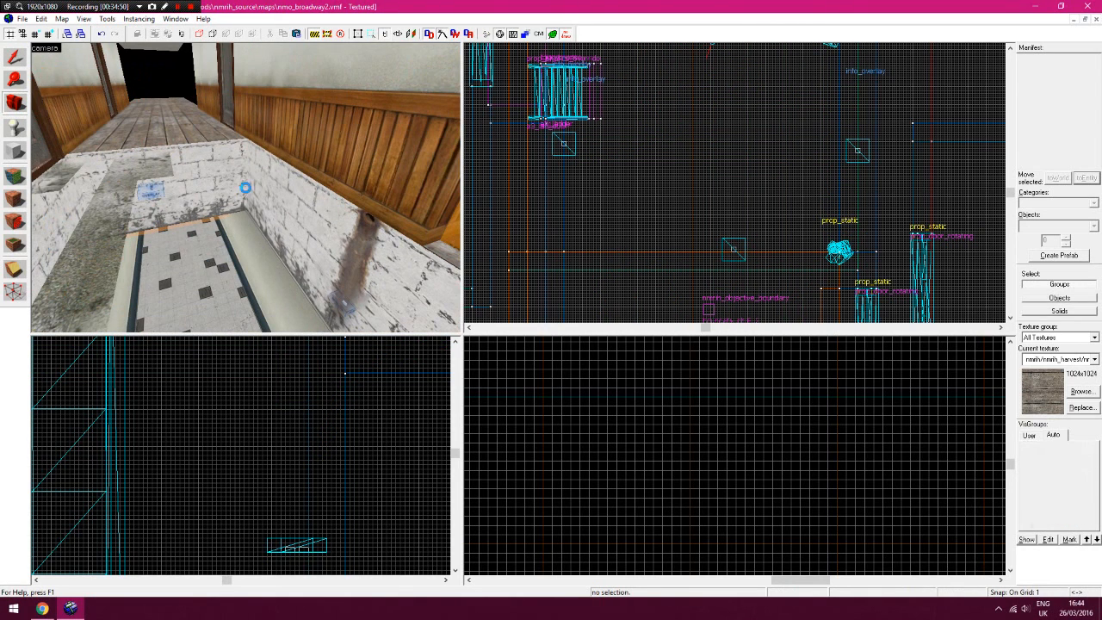
pyautogui.press('w')
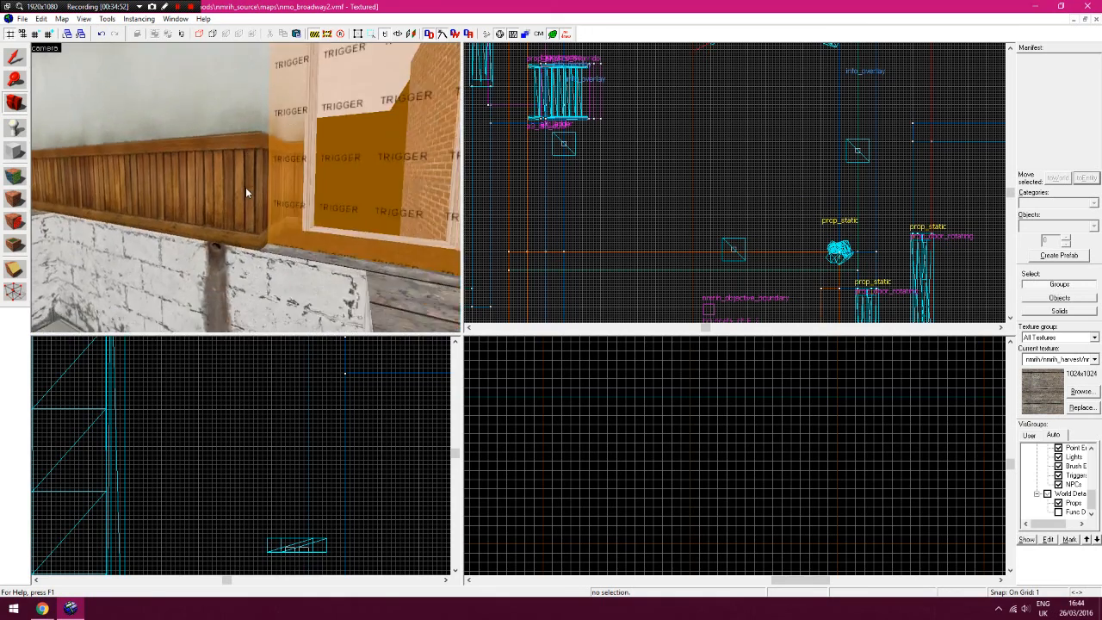
pyautogui.press('a')
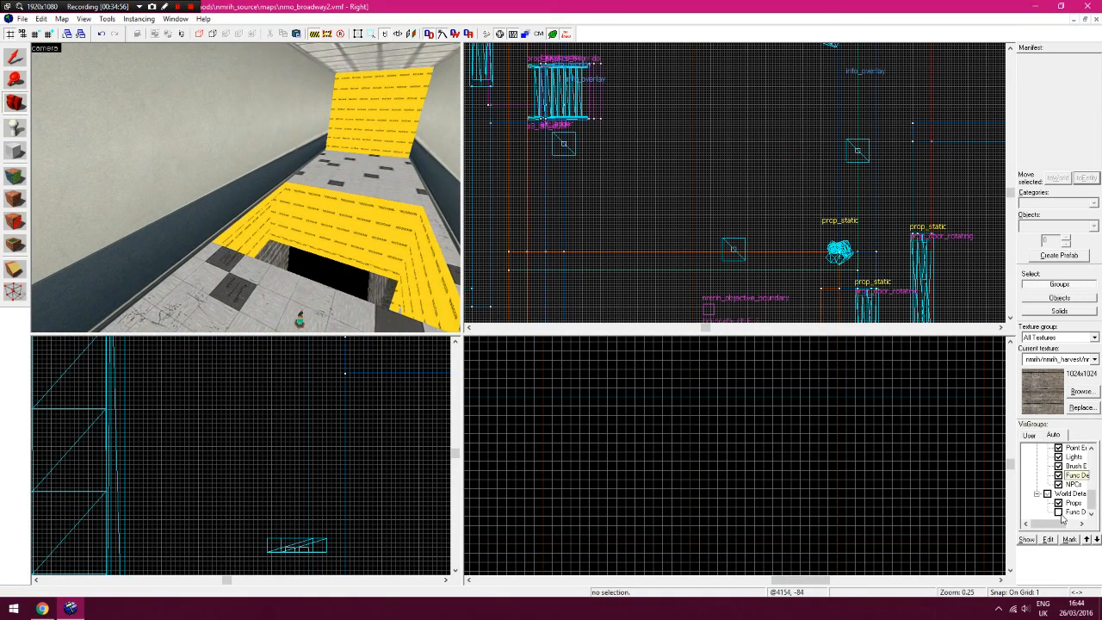
pyautogui.click(1059, 514)
# Locate the area beneath the floor hole in the 2D views and select the trigger_once volume there
pyautogui.moveTo(284, 192)
pyautogui.mouseDown()
pyautogui.moveTo(57, 167)
pyautogui.moveTo(149, 182)
pyautogui.mouseUp()
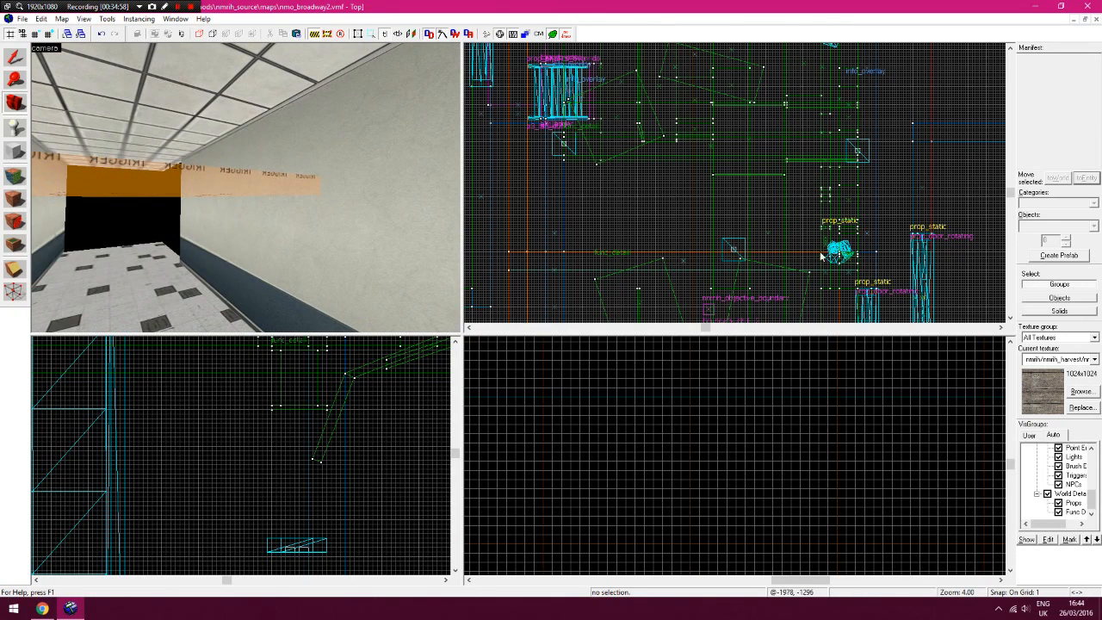
pyautogui.press('Up')
pyautogui.press('Up')
pyautogui.press('Right')
pyautogui.click(18, 79)
pyautogui.rightClick(263, 418)
pyautogui.rightClick(268, 431)
pyautogui.press('Left')
pyautogui.click(253, 424)
pyautogui.rightClick(252, 424)
pyautogui.press('Left')
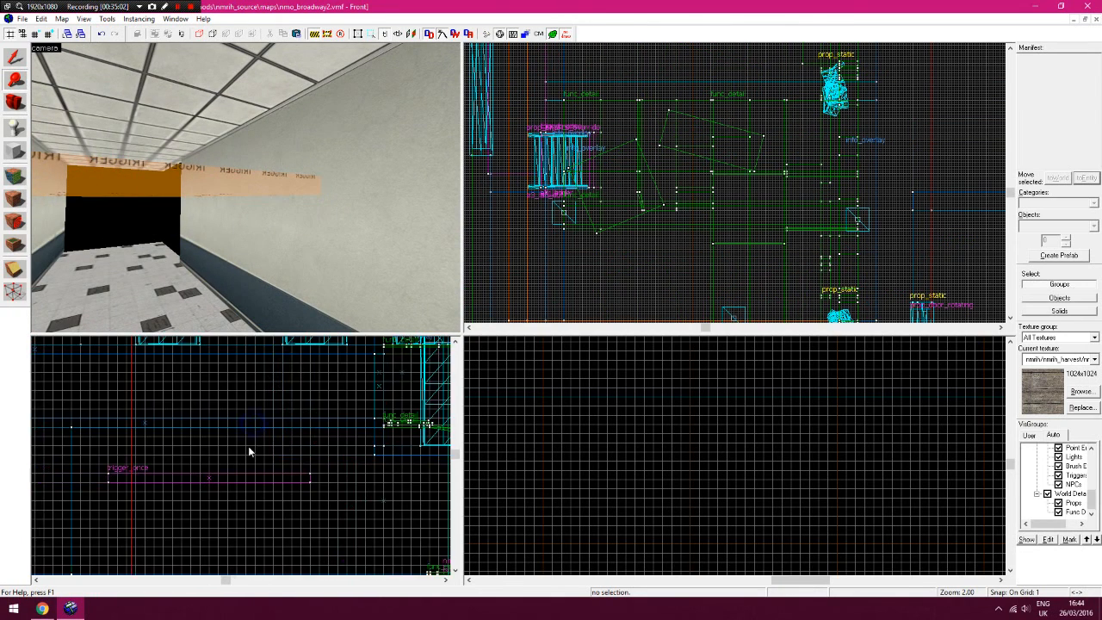
pyautogui.click(14, 56)
pyautogui.click(177, 184)
# Nudge the trigger_once volume into line under the floorboards, stretch its bottom face further down, and clear the selection
pyautogui.moveTo(278, 481); pyautogui.dragTo(343, 433)
pyautogui.press('Right')
pyautogui.scroll(4, 198, 427)
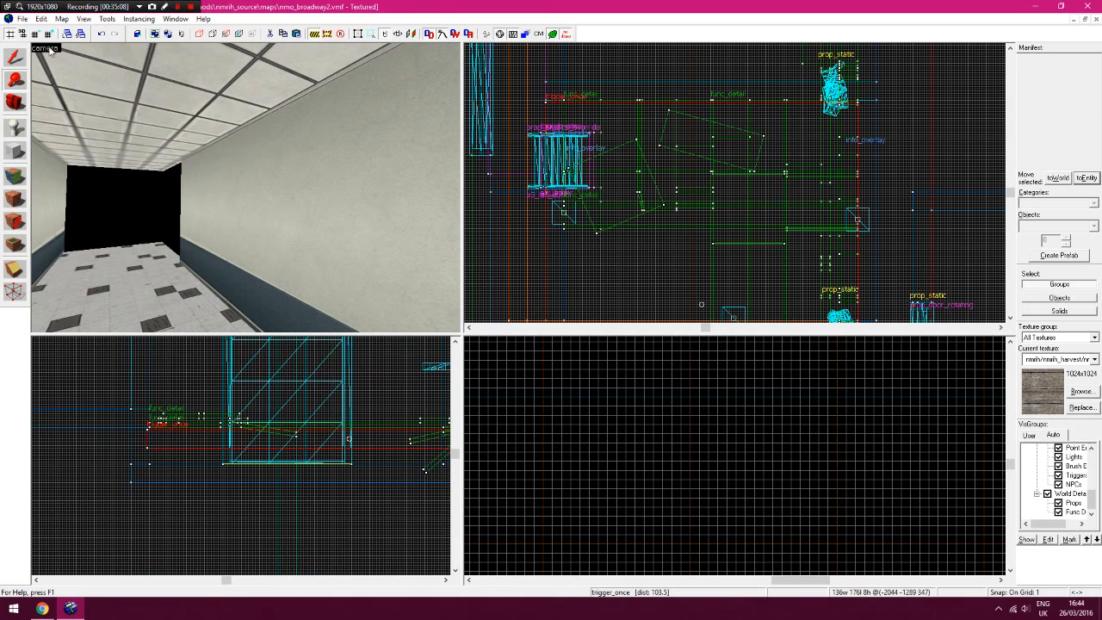
pyautogui.moveTo(172, 442); pyautogui.dragTo(181, 438)
pyautogui.press('Right')
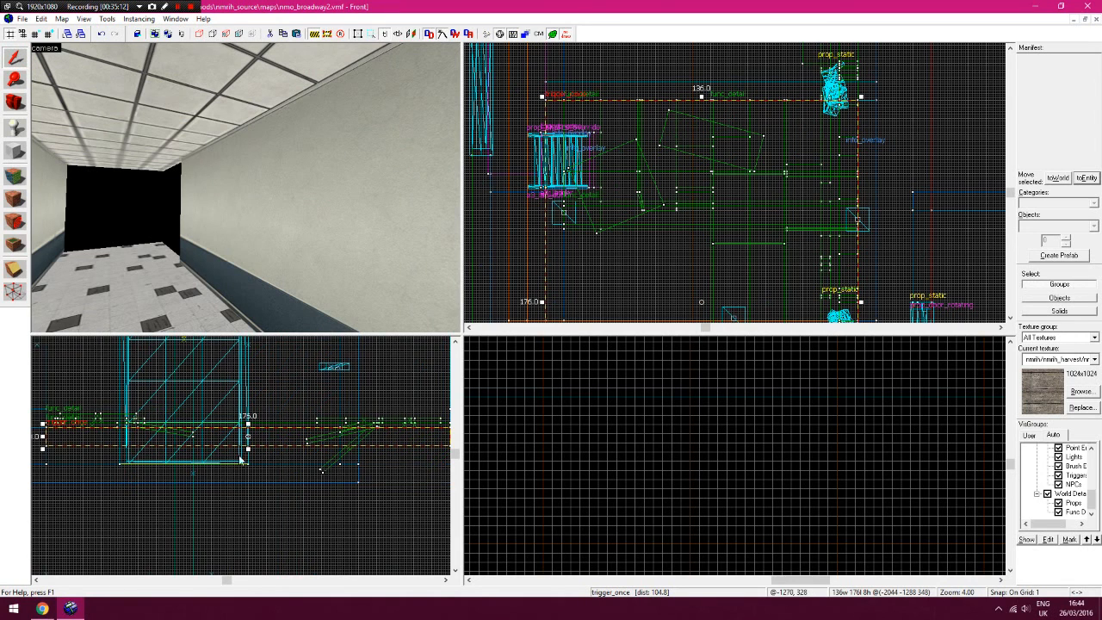
pyautogui.moveTo(248, 453)
pyautogui.mouseDown()
pyautogui.moveTo(249, 466)
pyautogui.moveTo(255, 441)
pyautogui.mouseUp()
pyautogui.click(264, 456)
pyautogui.click(253, 448)
pyautogui.click(253, 445)
pyautogui.moveTo(249, 449); pyautogui.dragTo(249, 467)
pyautogui.click(257, 486)
# Examine the enlarged trigger_once volume from the lower corridor and from above through the floor hole
pyautogui.press('z')
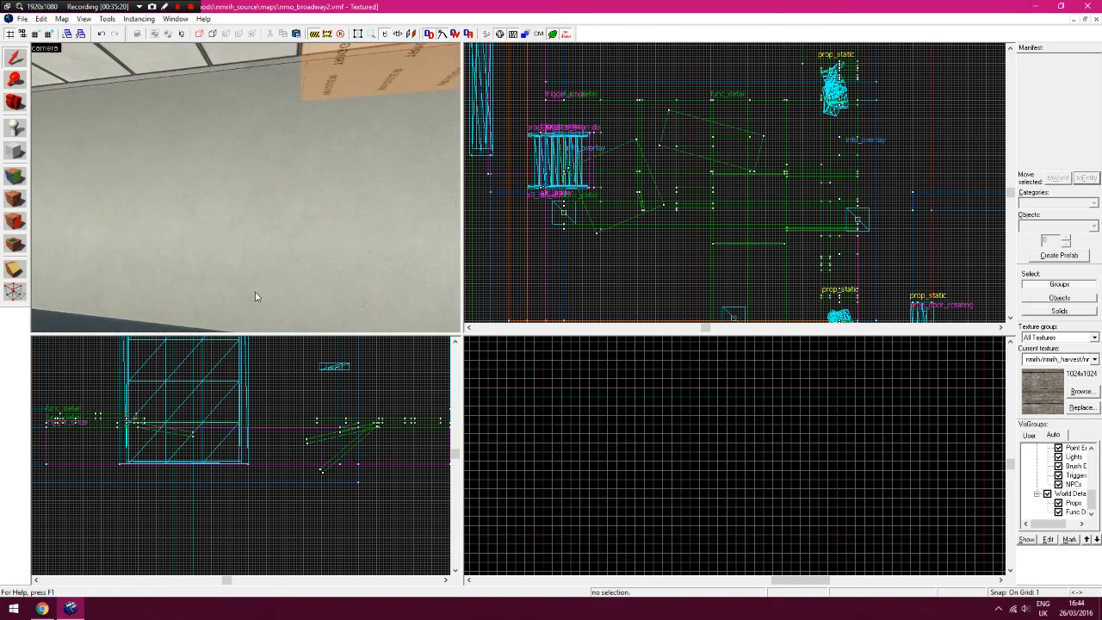
pyautogui.press('w')
pyautogui.press('w')
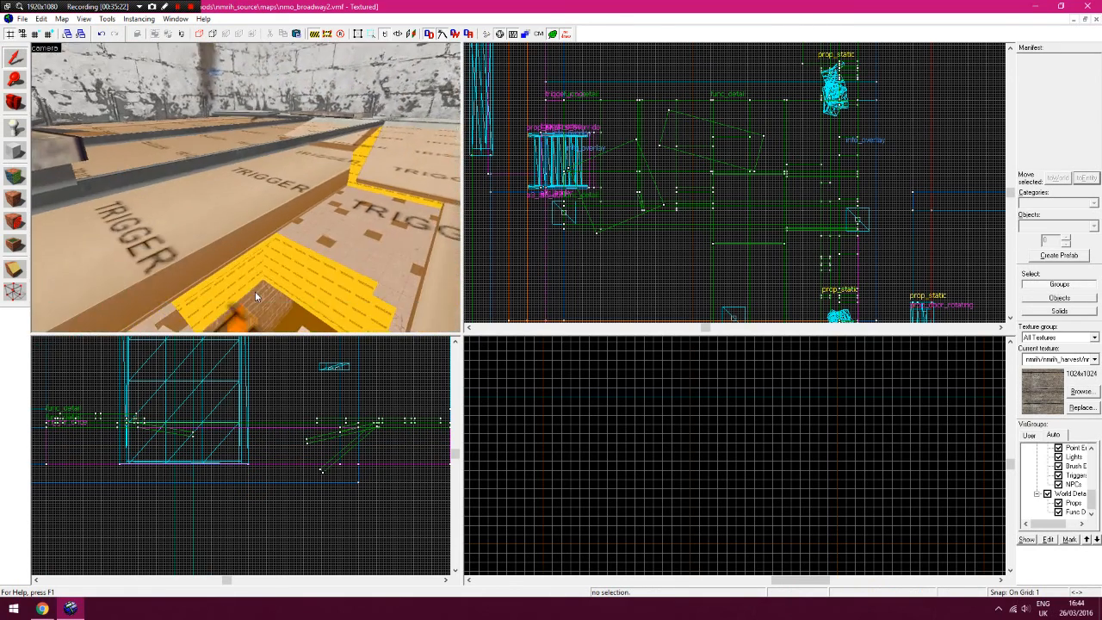
pyautogui.press('z')
pyautogui.press('z')
pyautogui.press('w')
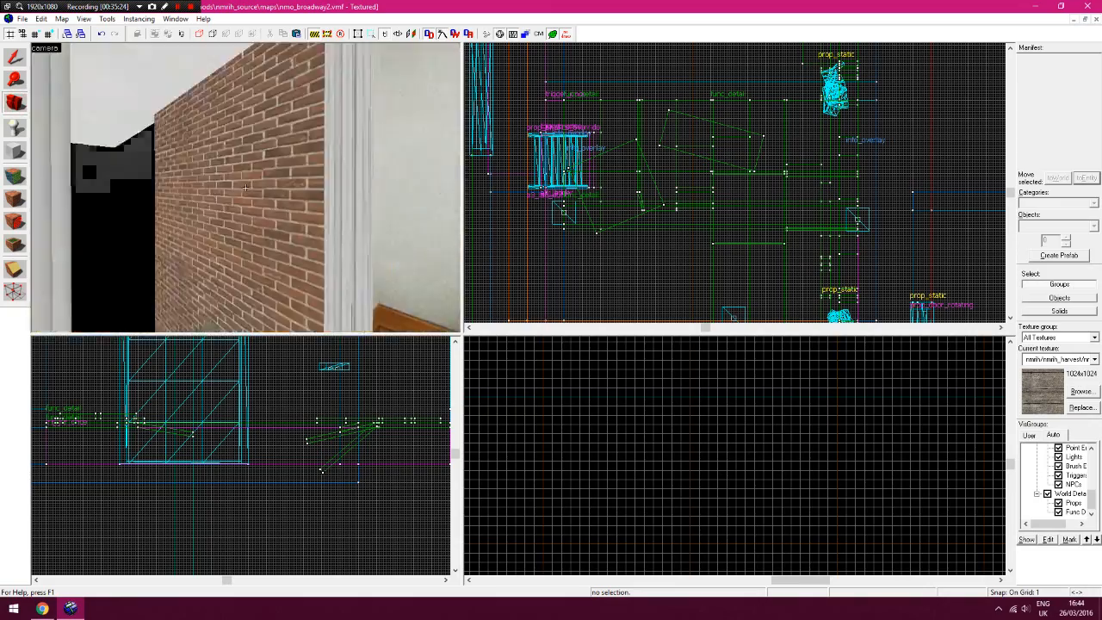
pyautogui.press('w')
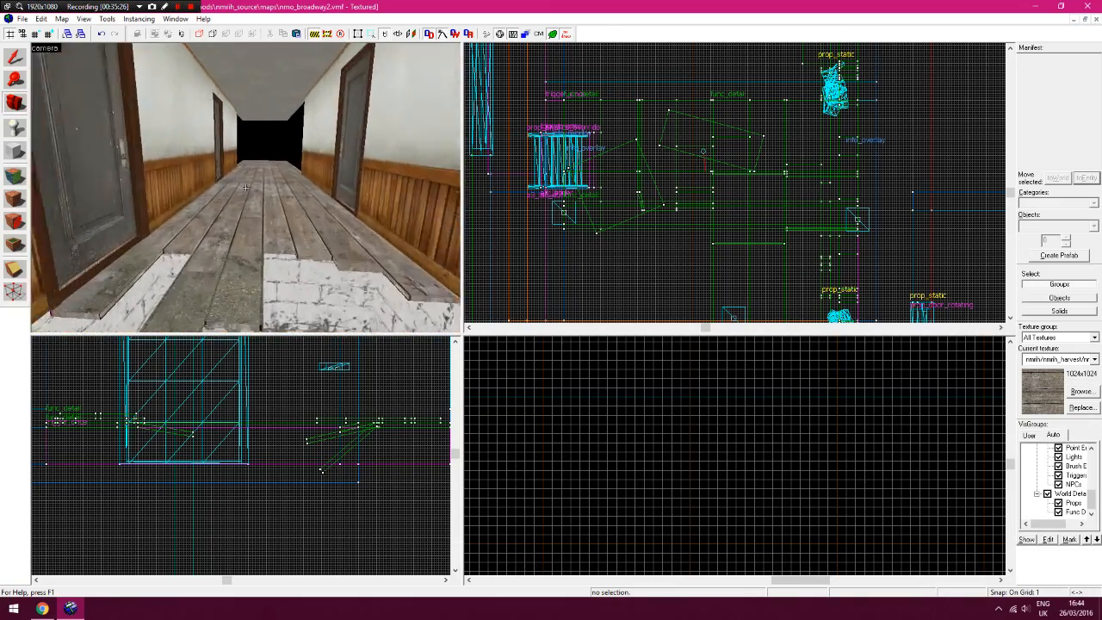
pyautogui.press('s')
pyautogui.press('w')
pyautogui.press('w')
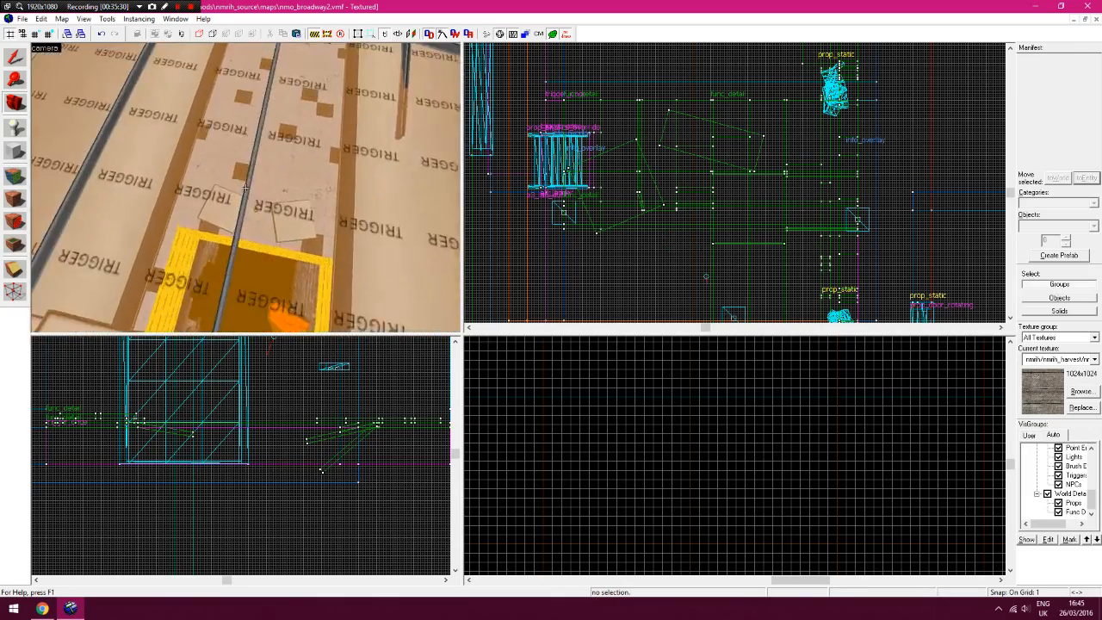
# Examine the trigger volume, sloping tiles and surrounding walls from above the floor hole and from the lower corridor
pyautogui.press('z')
pyautogui.press('z')
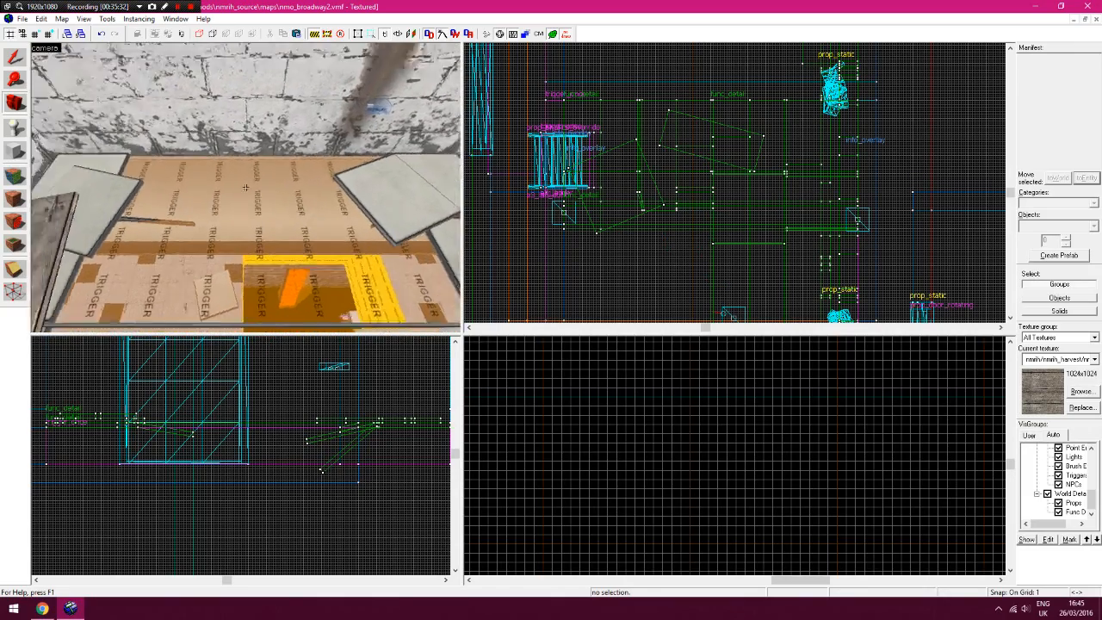
pyautogui.press('w')
pyautogui.press('s')
pyautogui.press('z')
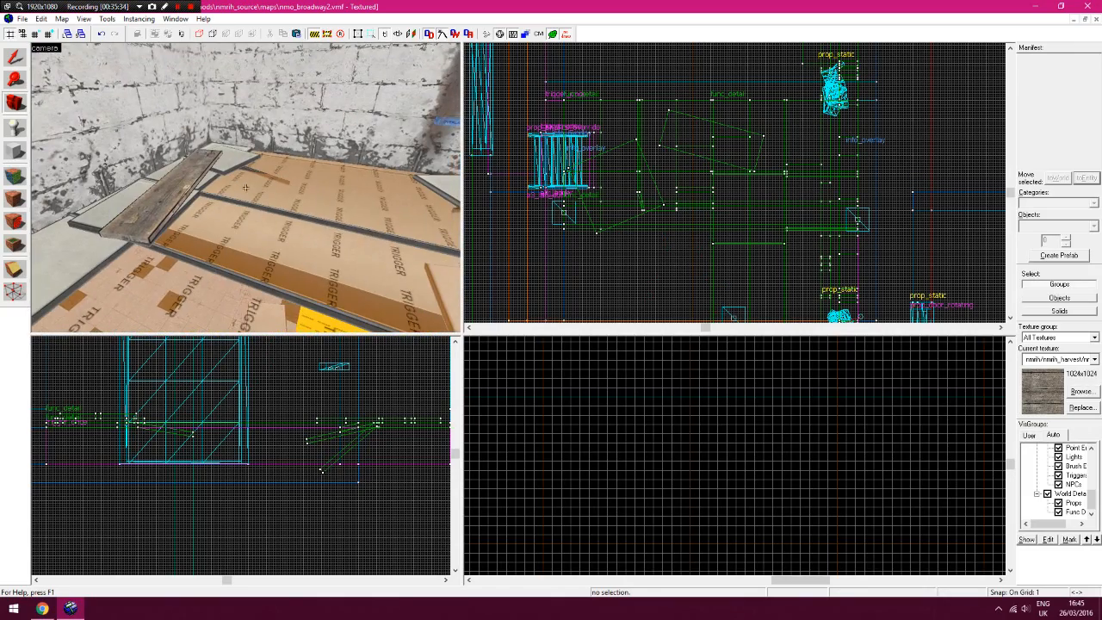
pyautogui.press('w')
pyautogui.press('w')
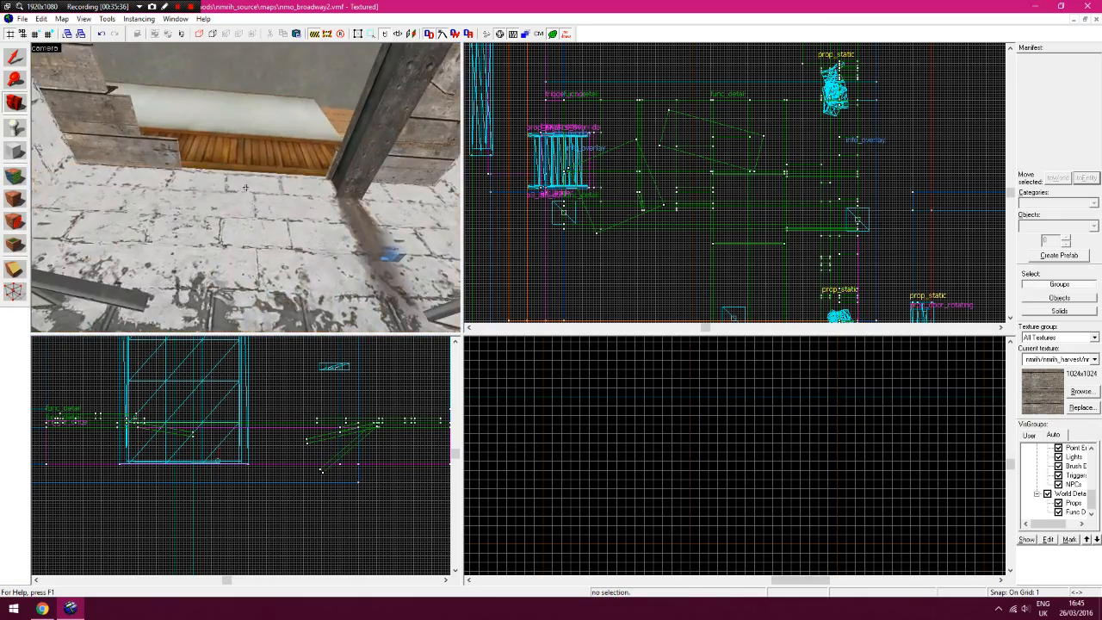
pyautogui.press('w')
pyautogui.press('w')
pyautogui.press('z')
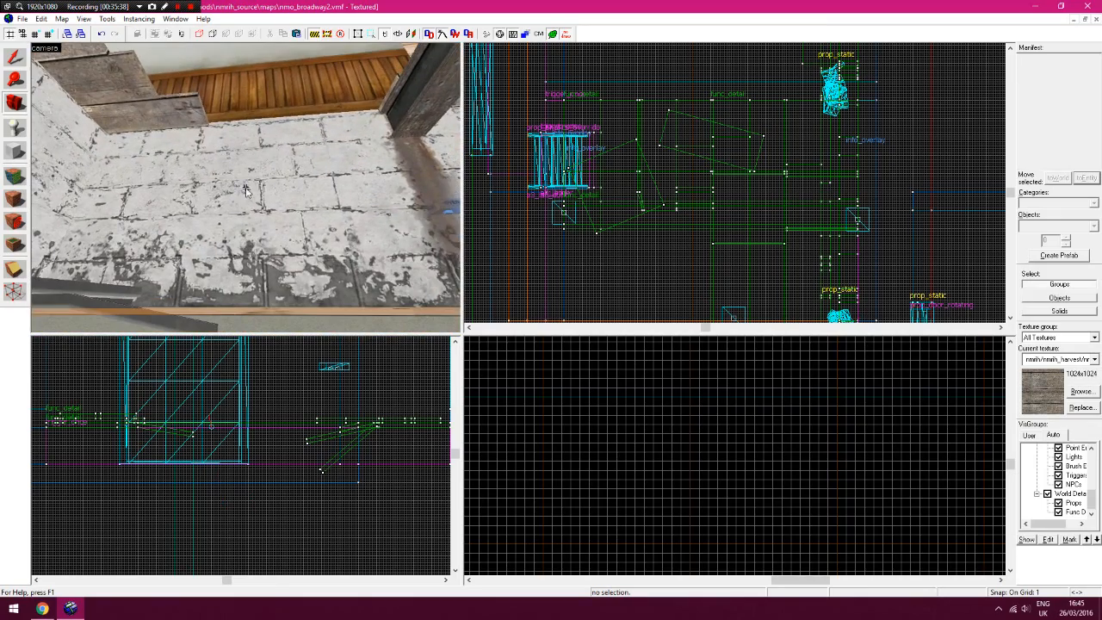
pyautogui.press('z')
pyautogui.press('w')
pyautogui.press('s')
pyautogui.press('z')
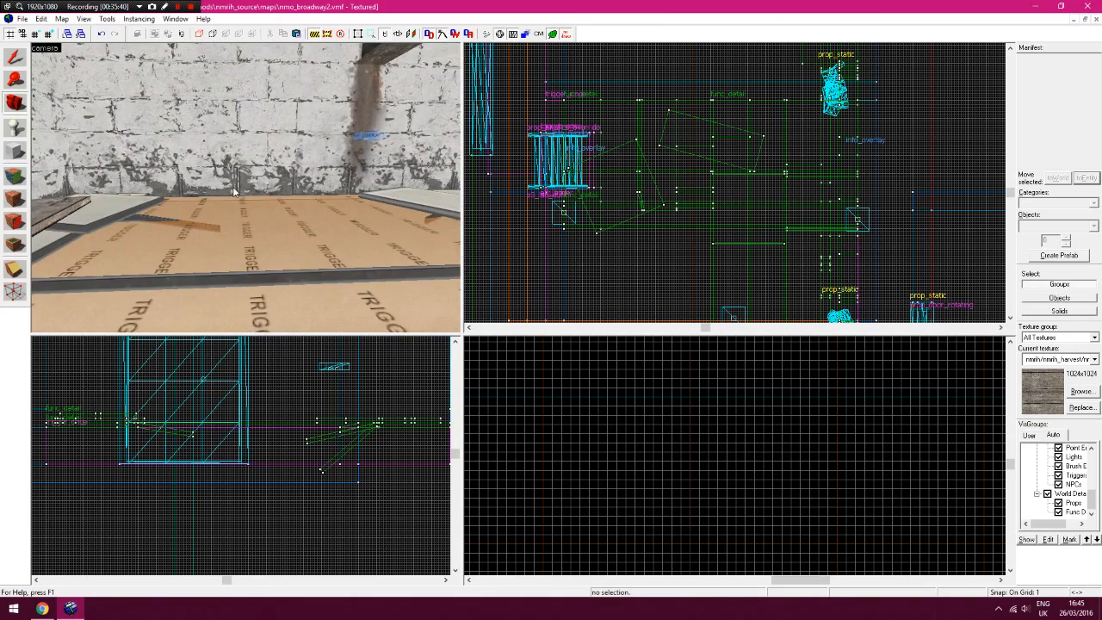
pyautogui.press('z')
pyautogui.press('s')
pyautogui.press('z')
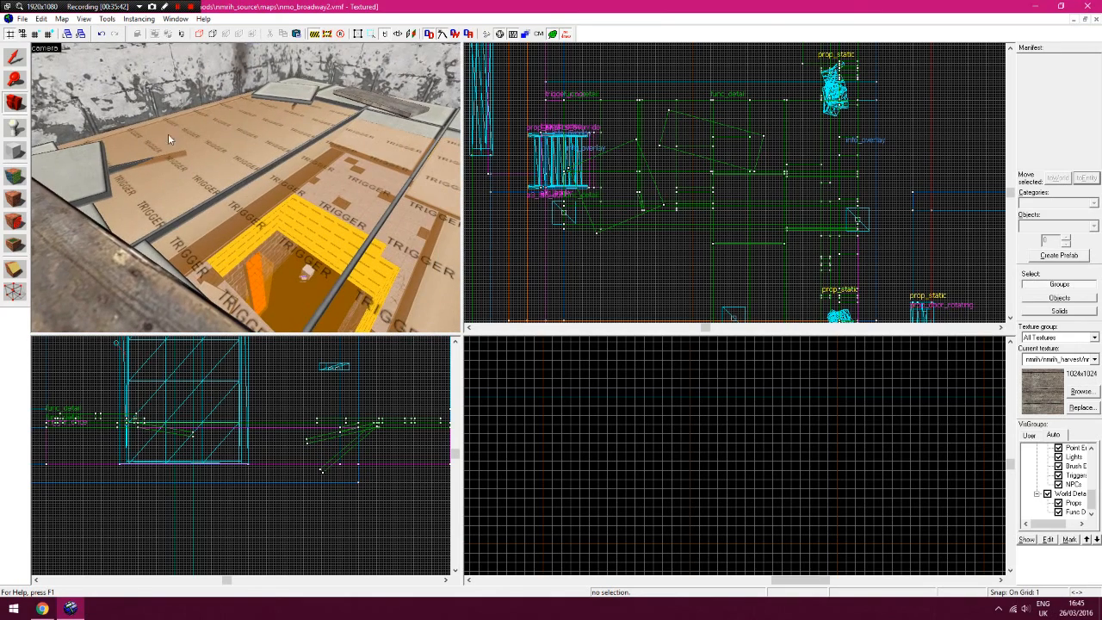
pyautogui.press('z')
pyautogui.press('w')
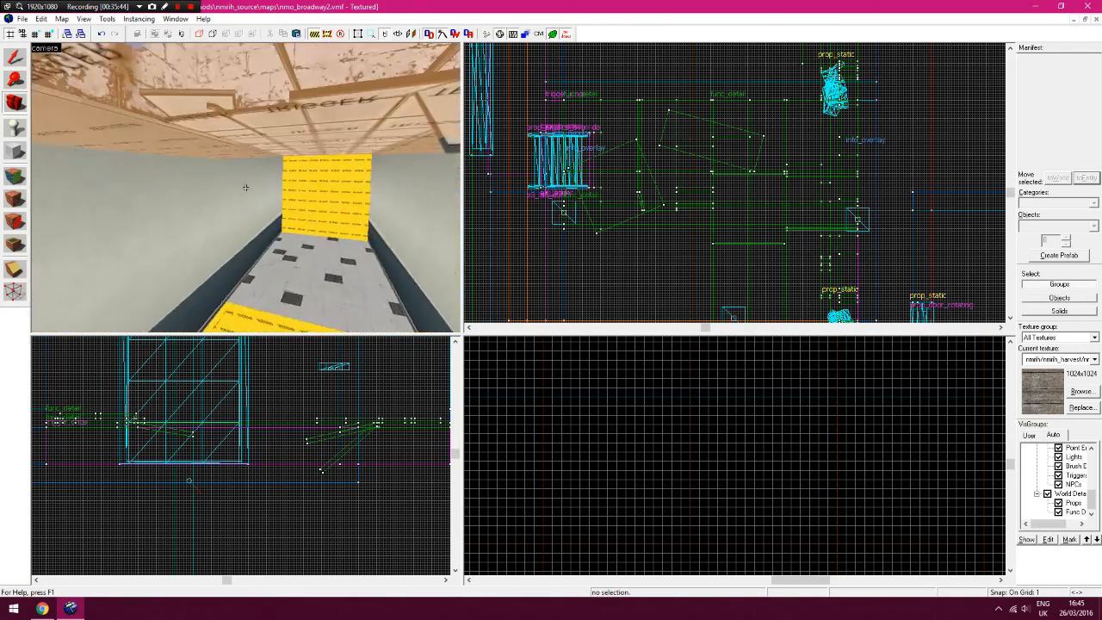
pyautogui.press('s')
pyautogui.press('z')
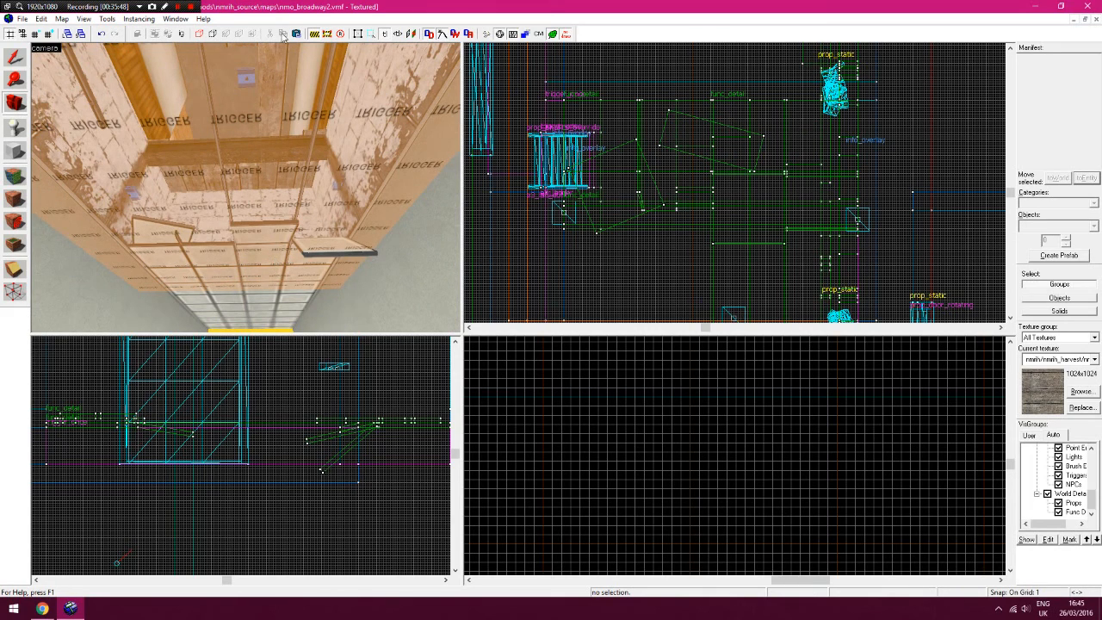
# Turn off the cordon bounds and hide the Brush Entities visgroup to clear the trigger volume from view
pyautogui.click(319, 33)
pyautogui.press('z')
pyautogui.press('a')
pyautogui.press('z')
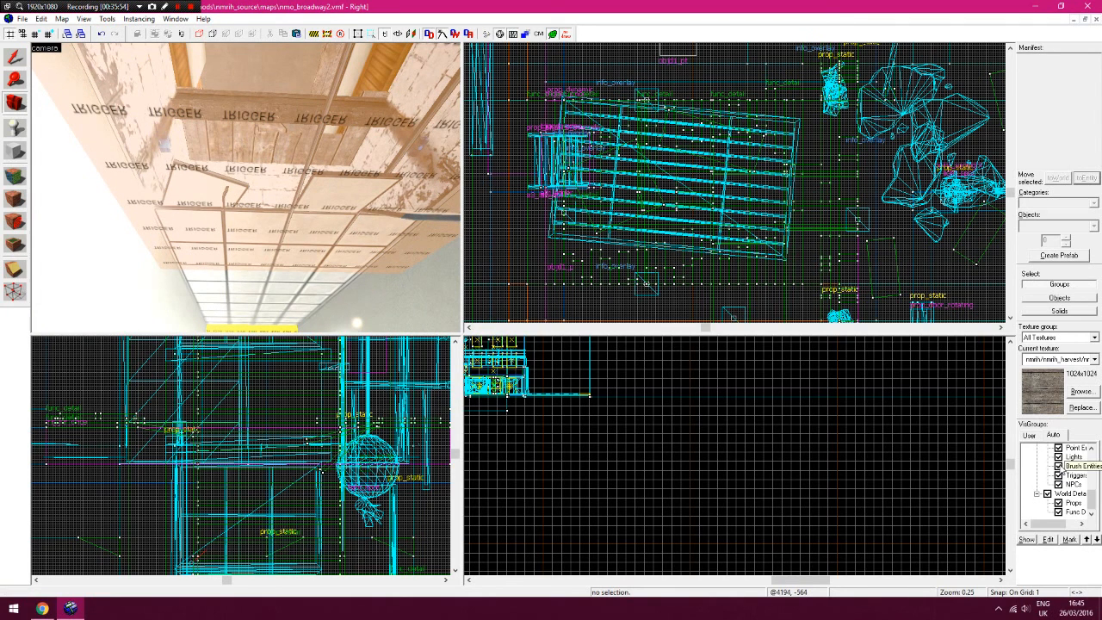
pyautogui.click(1058, 466)
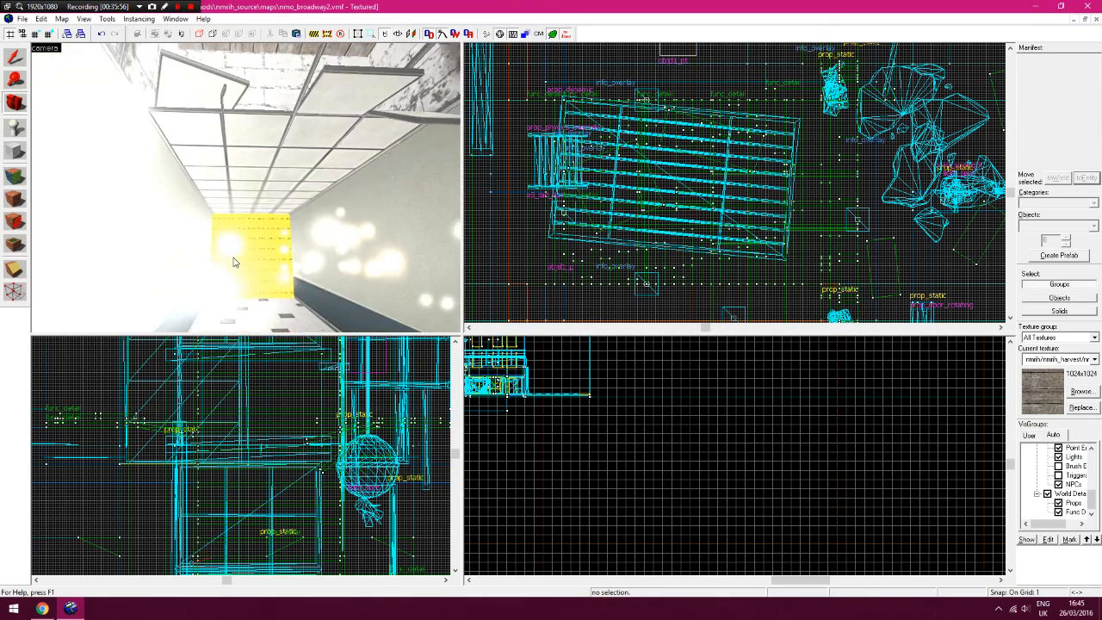
# Select the func_detail ceiling grid beside the hole and turn the cordon bounds back on
pyautogui.moveTo(230, 255); pyautogui.dragTo(233, 240)
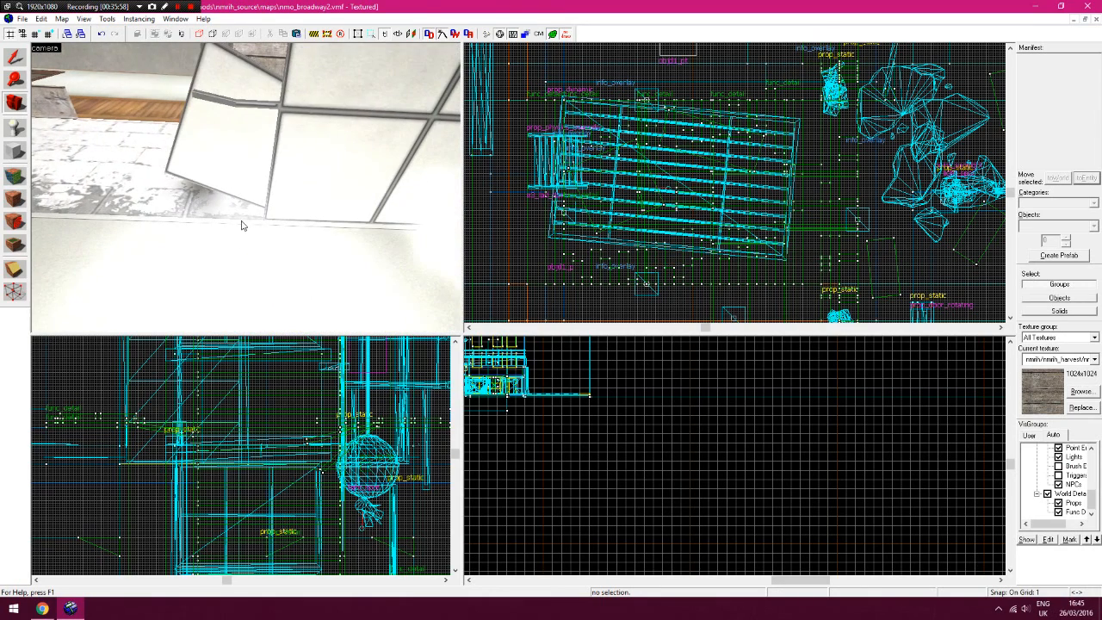
pyautogui.click(324, 164)
pyautogui.moveTo(314, 184); pyautogui.dragTo(313, 185)
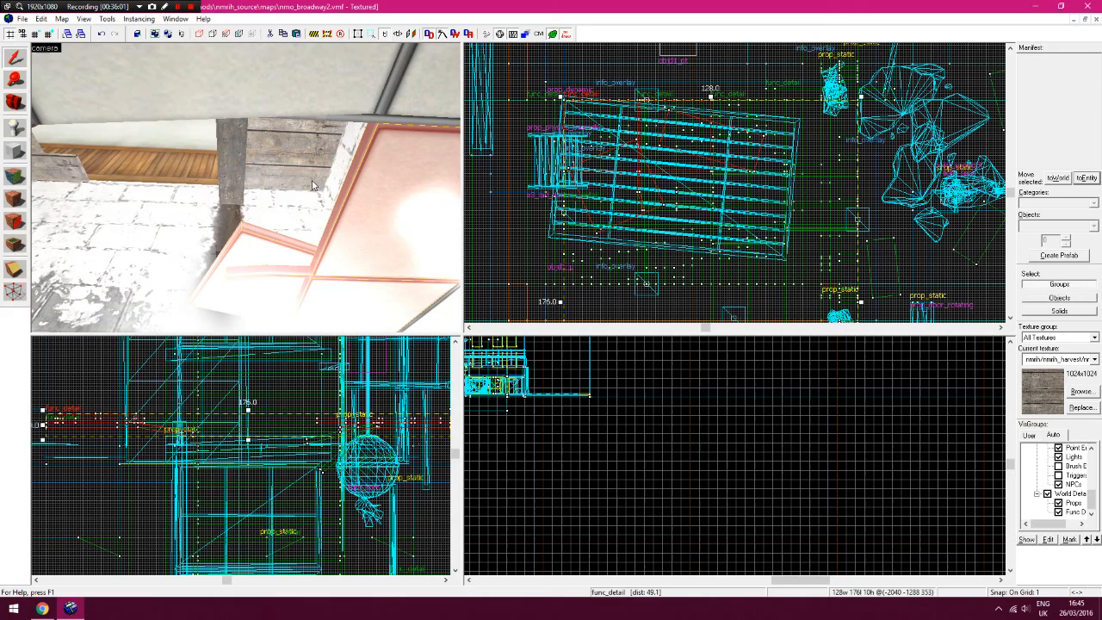
pyautogui.click(315, 36)
pyautogui.moveTo(288, 85); pyautogui.dragTo(420, 179)
pyautogui.click(15, 78)
pyautogui.press('Down')
pyautogui.click(14, 58)
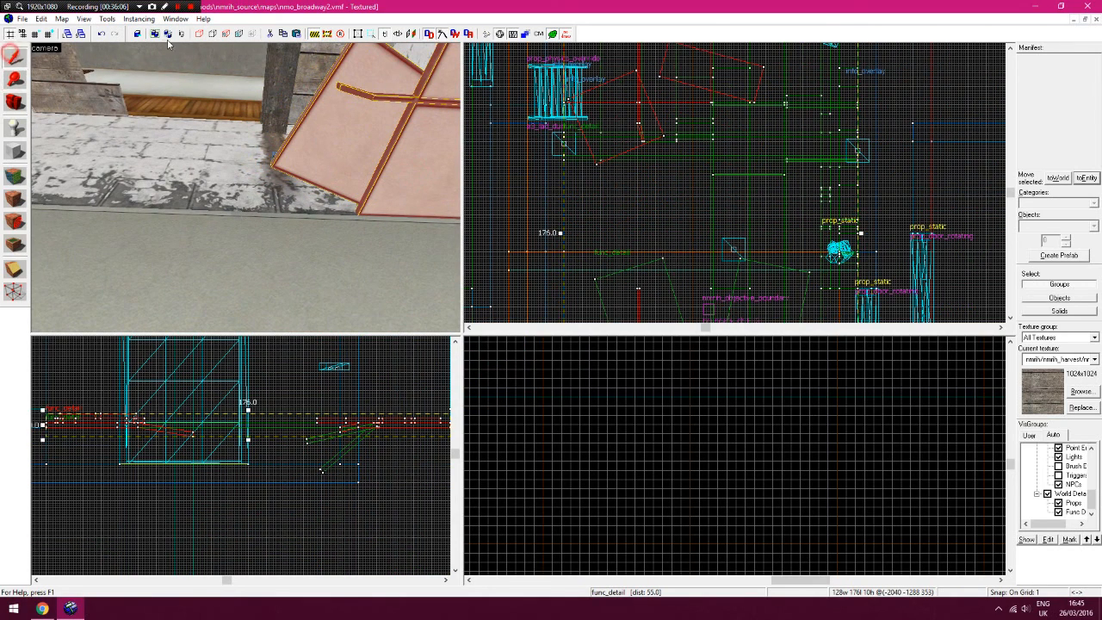
# Switch to individual-solid selection and place a copy of a ceiling tile in the empty cell next to it
pyautogui.click(182, 35)
pyautogui.press('z')
pyautogui.press('z')
pyautogui.click(206, 152)
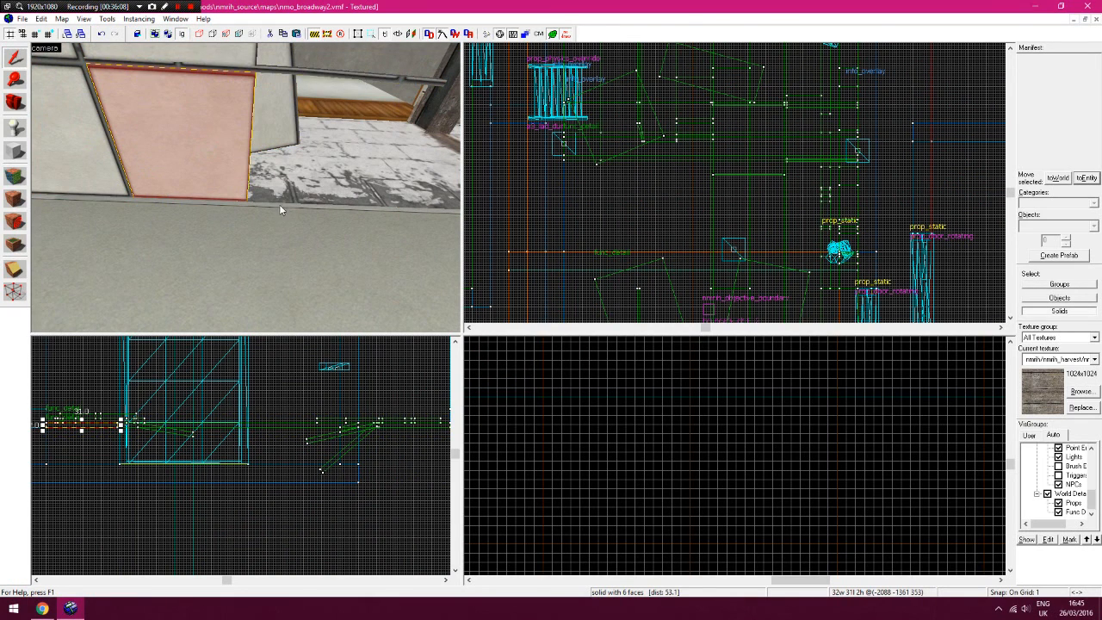
pyautogui.hotkey('ctrl', 'v')
pyautogui.press('Down')
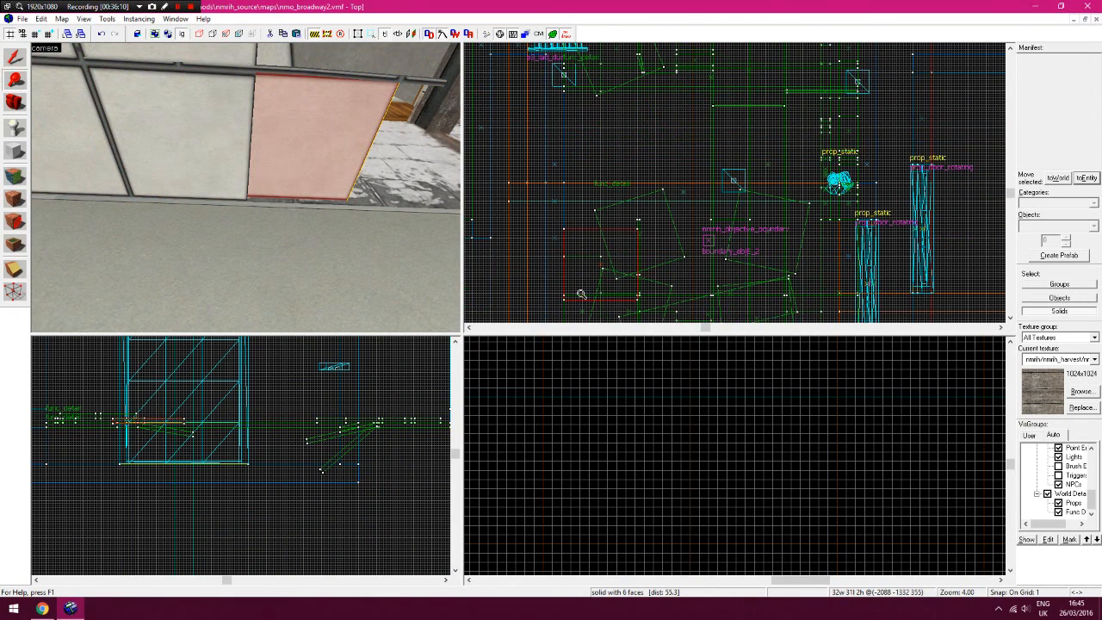
pyautogui.click(582, 293)
pyautogui.click(15, 58)
pyautogui.moveTo(611, 273); pyautogui.dragTo(612, 258)
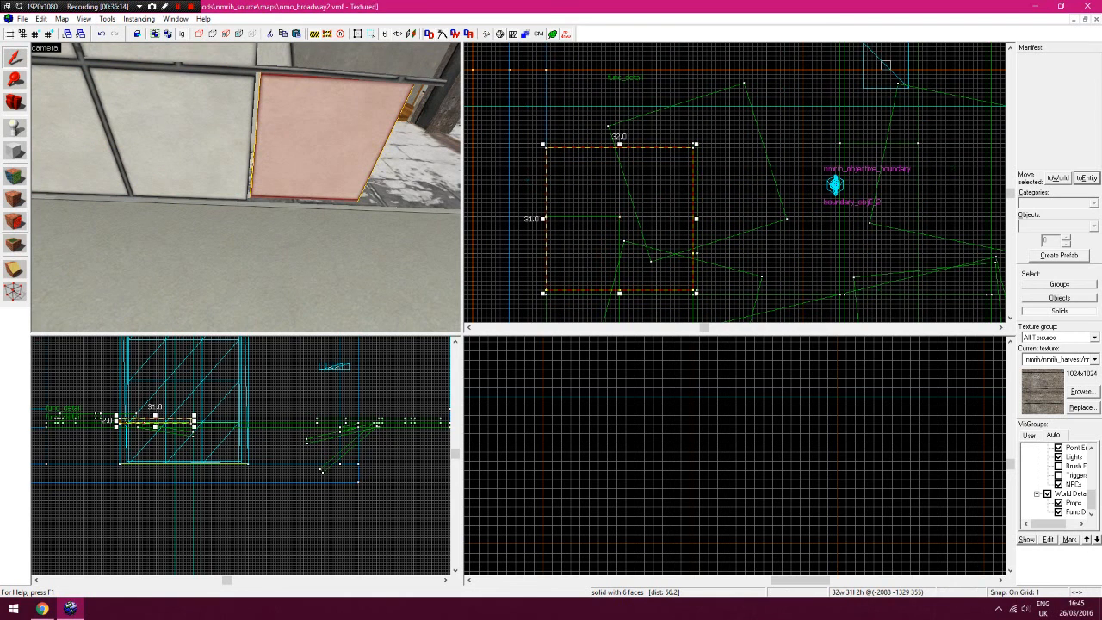
# Remove the tile copy, place a metal frame rail across the gap instead, and shorten it to an 8-unit stub
pyautogui.scroll(3, 179, 430)
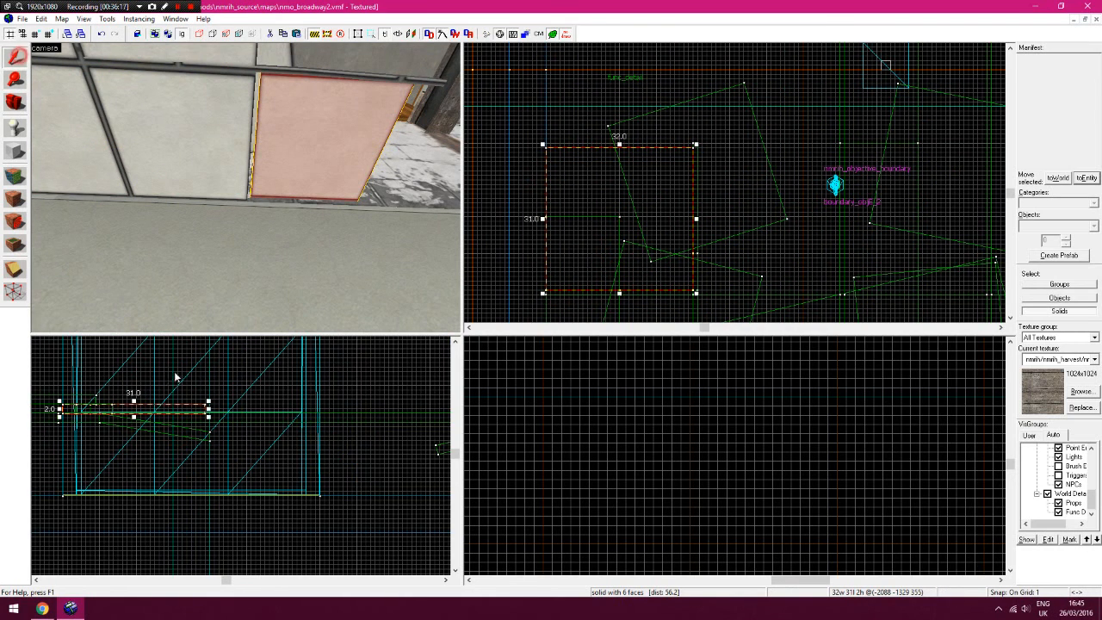
pyautogui.moveTo(184, 413); pyautogui.dragTo(312, 423)
pyautogui.press('Left')
pyautogui.click(526, 238)
pyautogui.press('Left')
pyautogui.moveTo(415, 229); pyautogui.dragTo(268, 238)
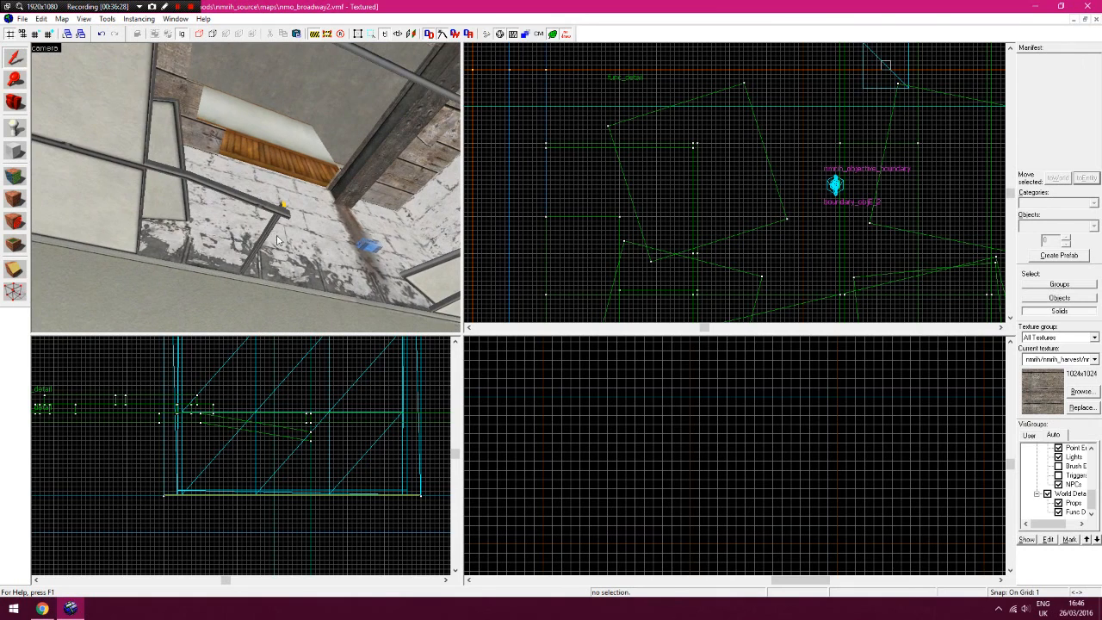
pyautogui.click(280, 239)
pyautogui.moveTo(698, 151); pyautogui.dragTo(591, 165)
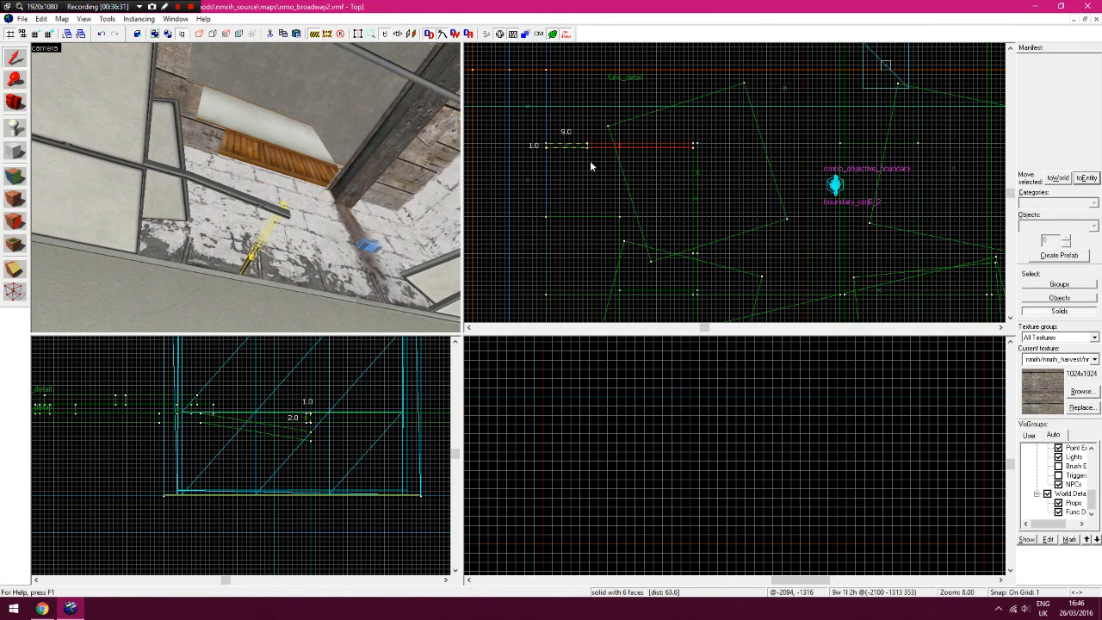
# Copy the 8-unit rail stub end to end in the side view and rotate the copy to slope downwards
pyautogui.click(19, 78)
pyautogui.scroll(-3, 696, 430)
pyautogui.scroll(4, 682, 407)
pyautogui.scroll(5, 669, 517)
pyautogui.hotkey('shift', 's')
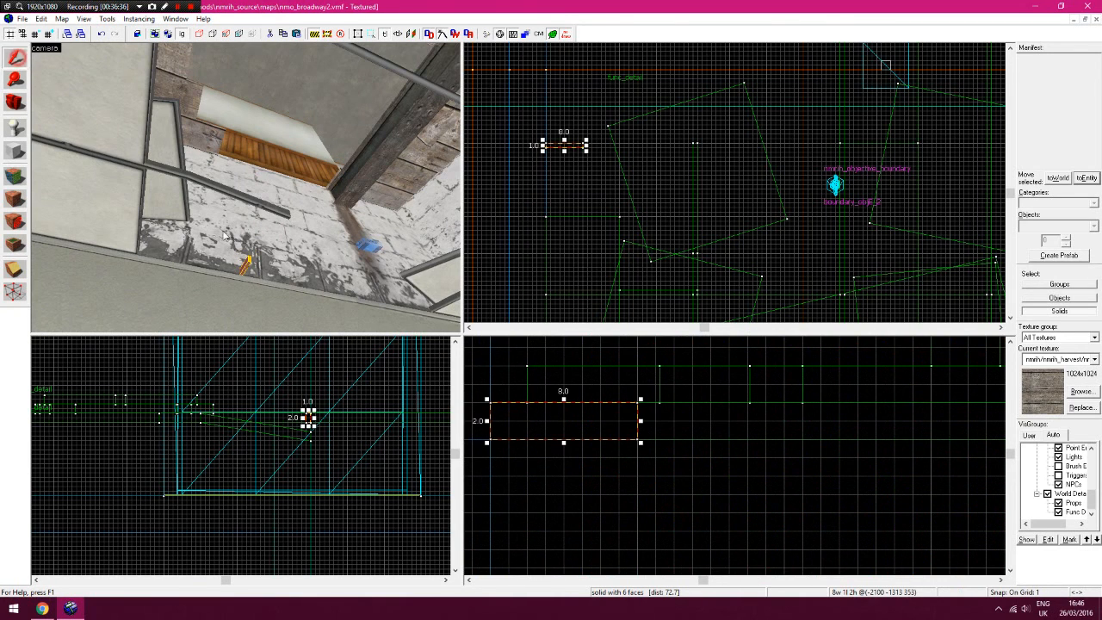
pyautogui.moveTo(537, 417); pyautogui.dragTo(684, 417)
pyautogui.click(685, 423)
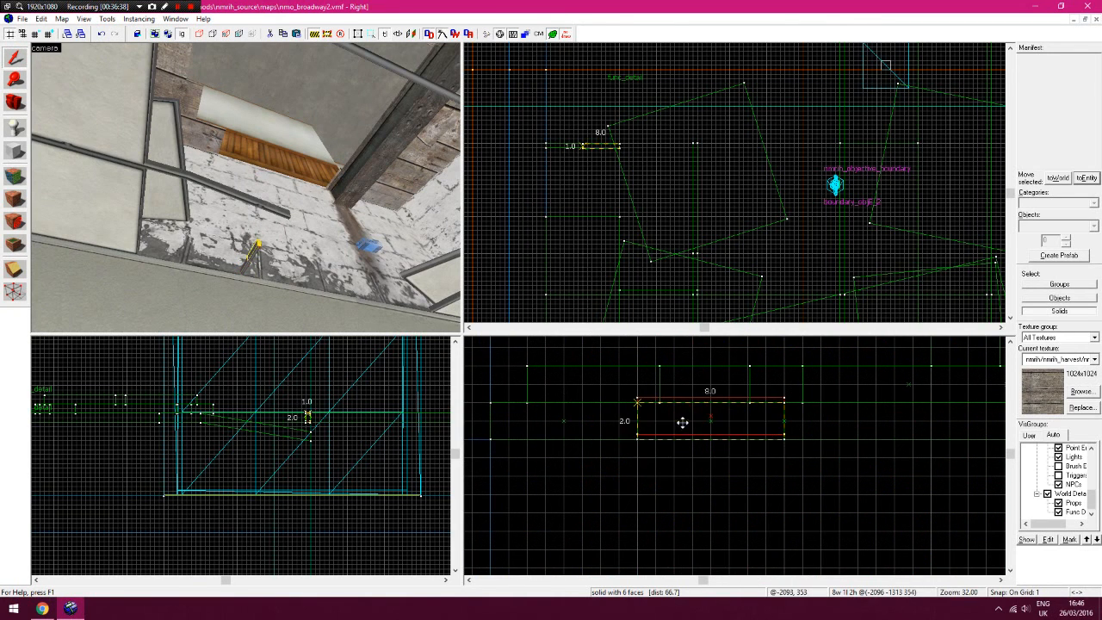
pyautogui.moveTo(789, 444); pyautogui.dragTo(761, 449)
# Edit the sloping rail piece's vertices so its upper end meets the straight stub and its free end's lower corner is pulled in
pyautogui.click(15, 292)
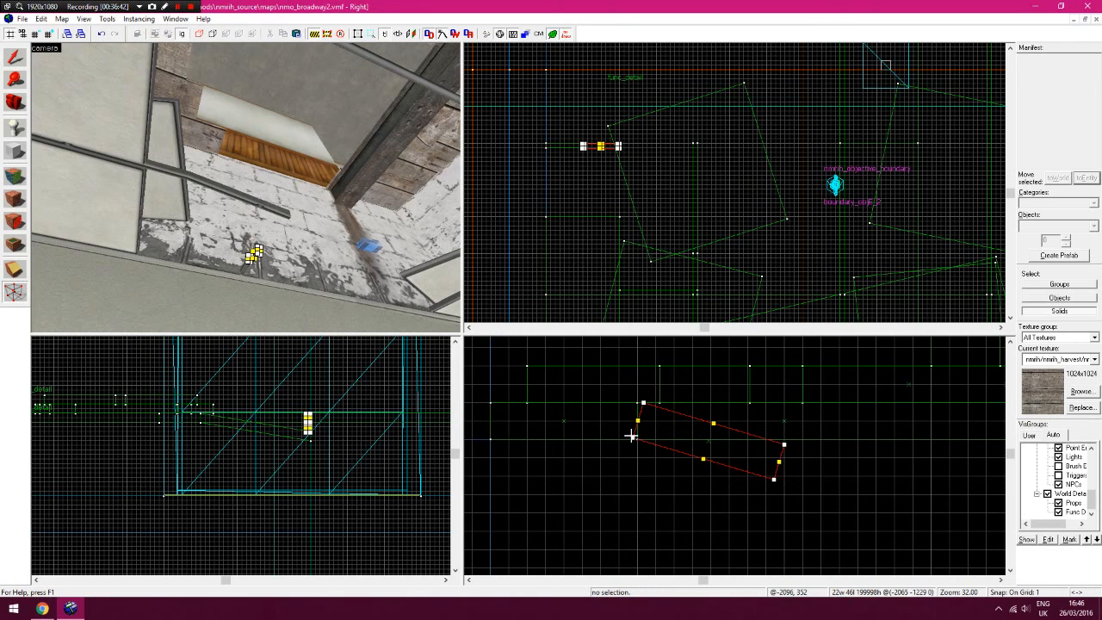
pyautogui.hotkey('ctrl', 'z')
pyautogui.click(635, 438)
pyautogui.moveTo(633, 438); pyautogui.dragTo(638, 403)
pyautogui.click(775, 479)
pyautogui.moveTo(764, 477); pyautogui.dragTo(767, 477)
pyautogui.click(12, 62)
pyautogui.click(528, 176)
pyautogui.press('z')
pyautogui.press('z')
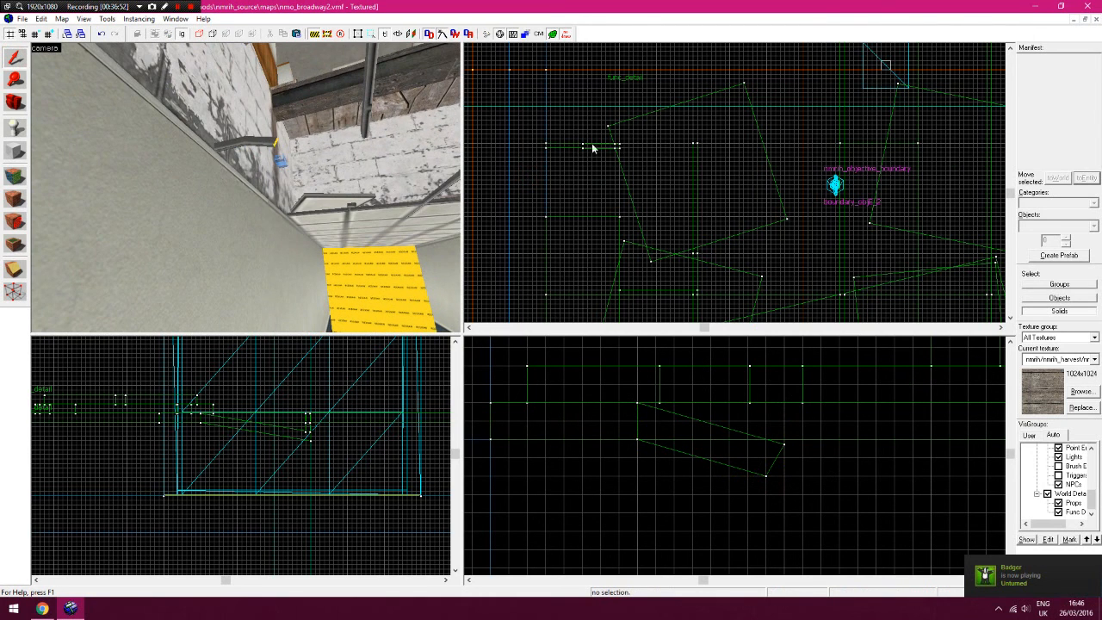
# Line up the sloping rail piece with the straight stub in the top view and clear the selection
pyautogui.scroll(5, 599, 147)
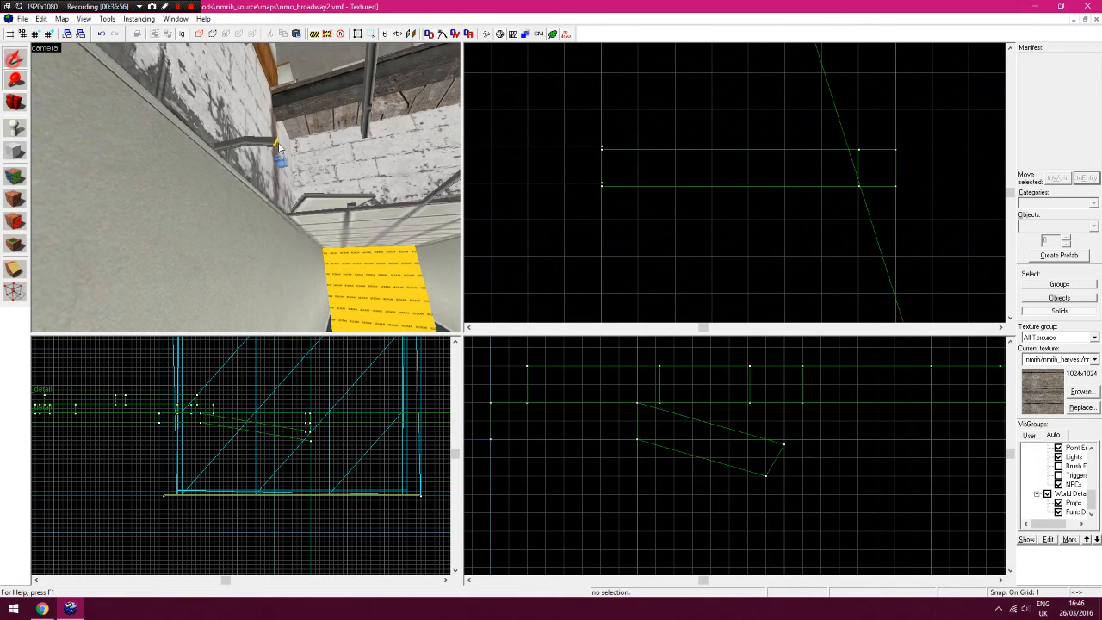
pyautogui.click(14, 58)
pyautogui.click(638, 185)
pyautogui.rightClick(660, 163)
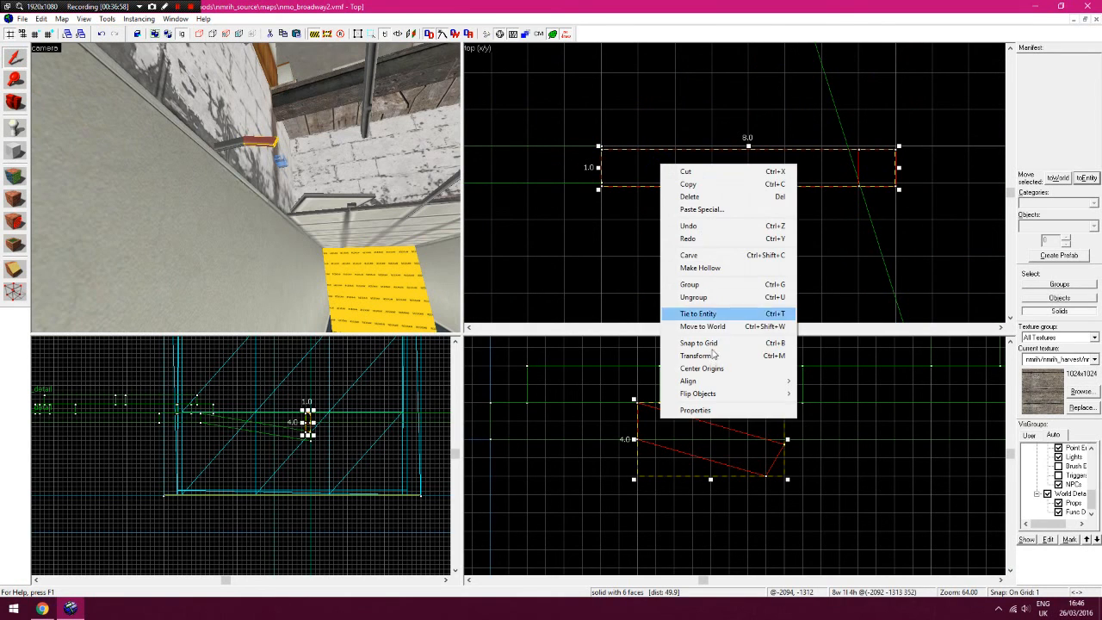
pyautogui.click(647, 163)
pyautogui.moveTo(646, 162)
pyautogui.mouseDown()
pyautogui.moveTo(647, 184)
pyautogui.moveTo(644, 123)
pyautogui.moveTo(640, 165)
pyautogui.mouseUp()
pyautogui.click(632, 223)
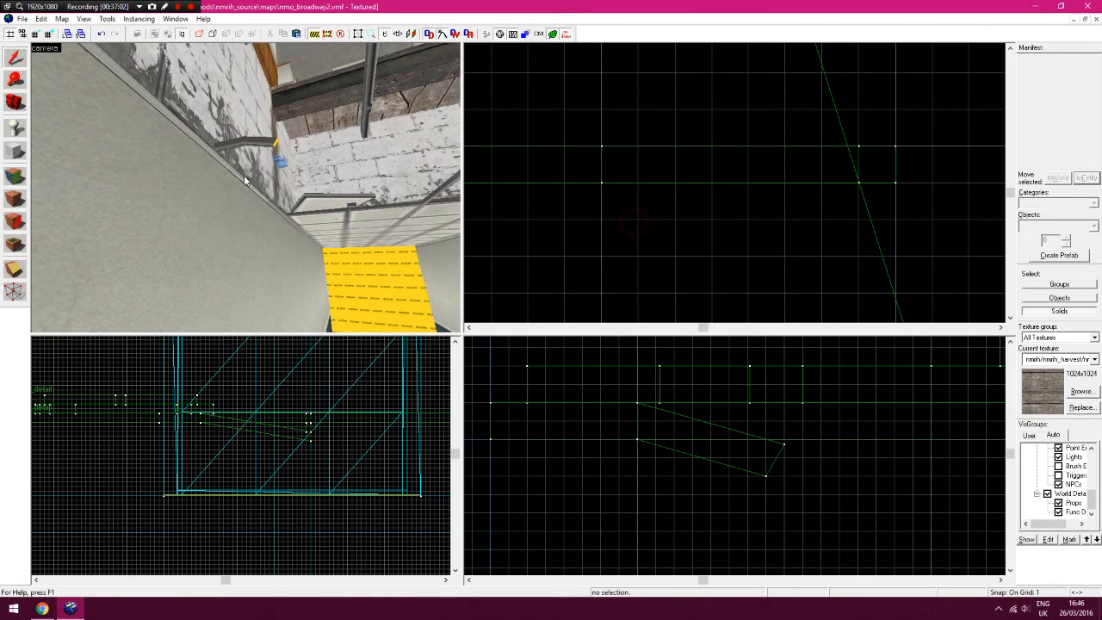
# Texture the bent rail's bare end face with nmrih/metal/sp_metaltrim001c, lifted from the adjoining metal face
pyautogui.press('z')
pyautogui.press('z')
pyautogui.hotkey('shift', 'a')
pyautogui.press('z')
pyautogui.press('a')
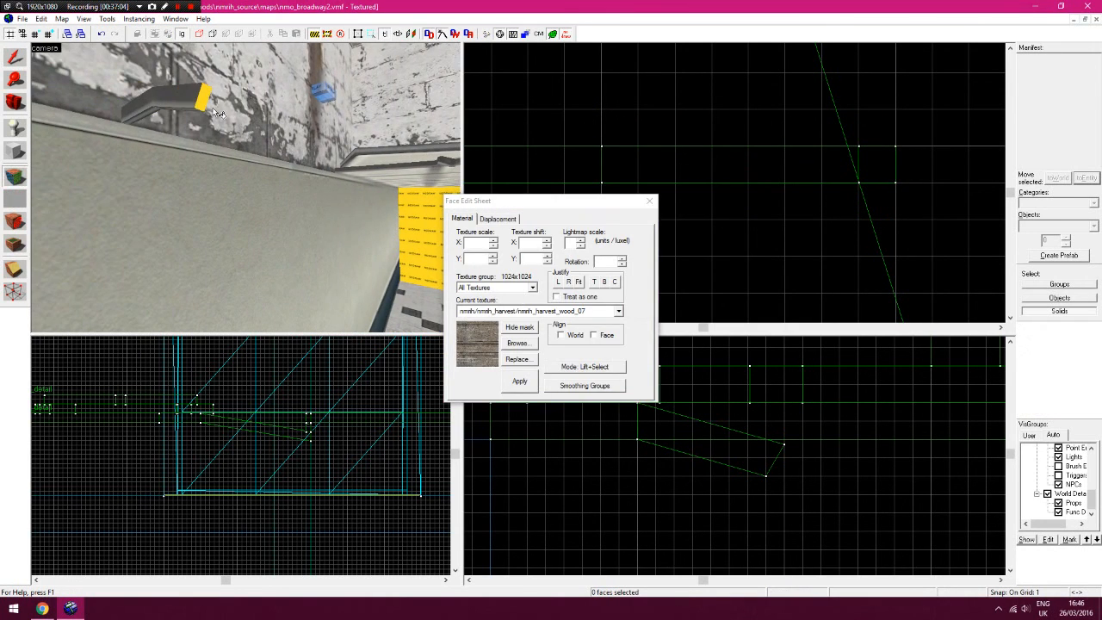
pyautogui.click(193, 105)
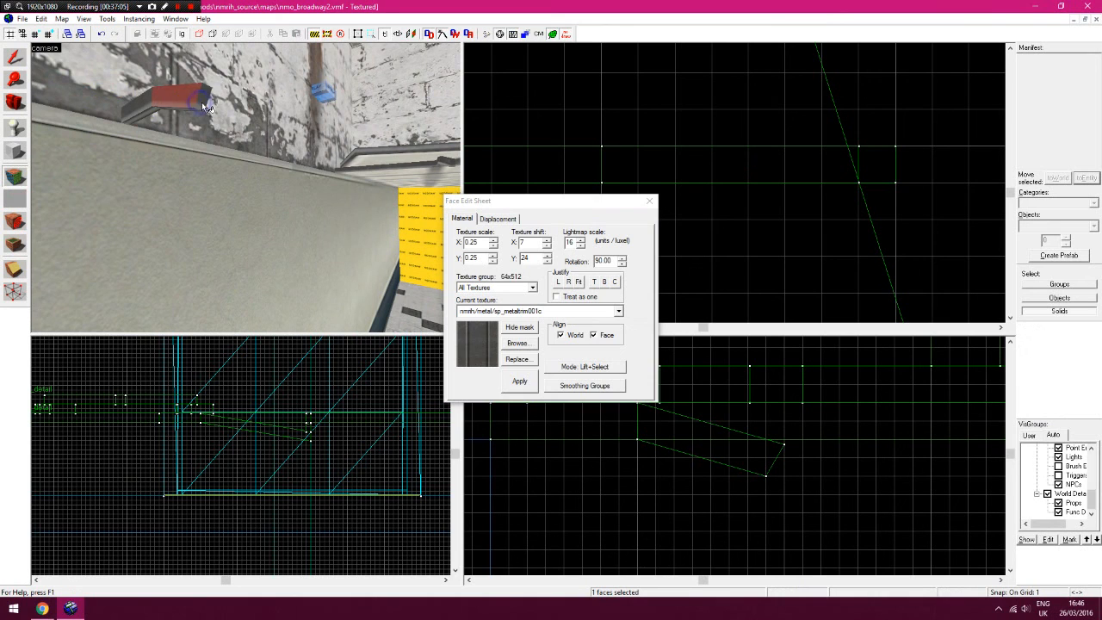
pyautogui.click(649, 201)
# Select the straight 8-unit rail stub on the corridor wall and place a copy of it 8 units further along
pyautogui.press('z')
pyautogui.press('s')
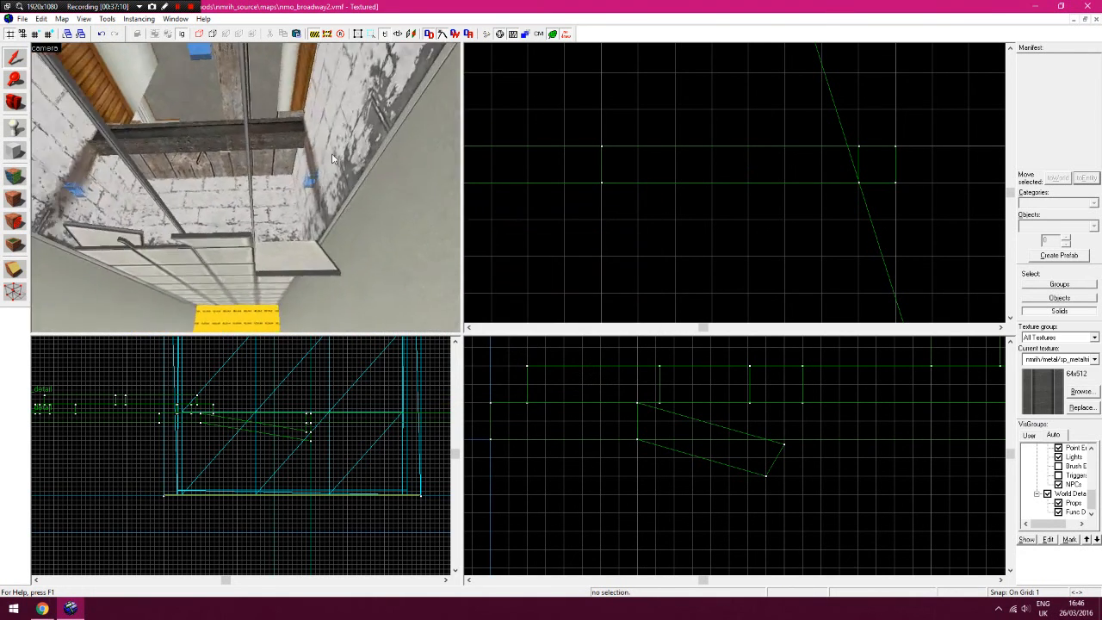
pyautogui.click(101, 148)
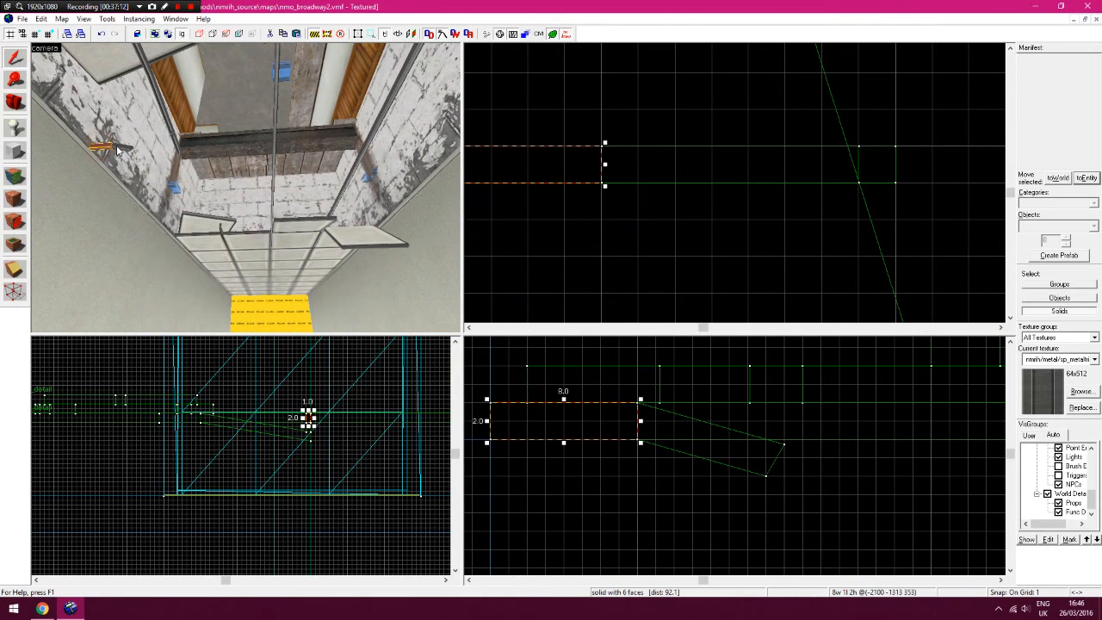
pyautogui.hotkey('ctrl', 'shift', 'e')
pyautogui.moveTo(679, 189); pyautogui.dragTo(742, 151)
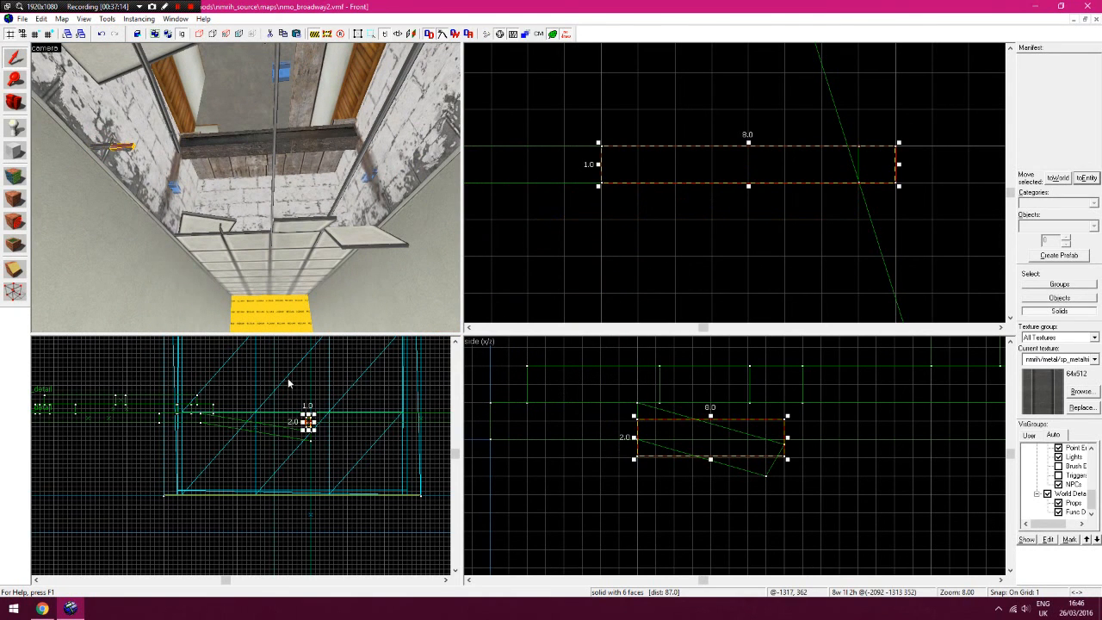
# Move the copied rail stub across the gap to the opposite corridor wall
pyautogui.moveTo(309, 425); pyautogui.dragTo(310, 419)
pyautogui.press('Right')
pyautogui.press('Right')
pyautogui.press('Right')
pyautogui.press('Right')
pyautogui.moveTo(670, 437)
pyautogui.mouseDown()
pyautogui.moveTo(698, 430)
pyautogui.moveTo(671, 430)
pyautogui.mouseUp()
pyautogui.press('Right')
pyautogui.press('Right')
pyautogui.press('Right')
pyautogui.press('Right')
pyautogui.press('Right')
pyautogui.press('Right')
pyautogui.press('Right')
pyautogui.press('Right')
pyautogui.press('Right')
pyautogui.press('z')
pyautogui.press('z')
# Fit the rail piece at the opposite wall to the ceiling grid in the side view and clear the selection
pyautogui.click(291, 189)
pyautogui.press('Right')
pyautogui.press('Right')
pyautogui.press('Right')
pyautogui.click(263, 167)
pyautogui.press('Left')
pyautogui.press('Left')
pyautogui.moveTo(639, 411); pyautogui.dragTo(613, 424)
pyautogui.press('Left')
pyautogui.press('Left')
pyautogui.click(644, 385)
pyautogui.press('Left')
pyautogui.press('Left')
pyautogui.press('Left')
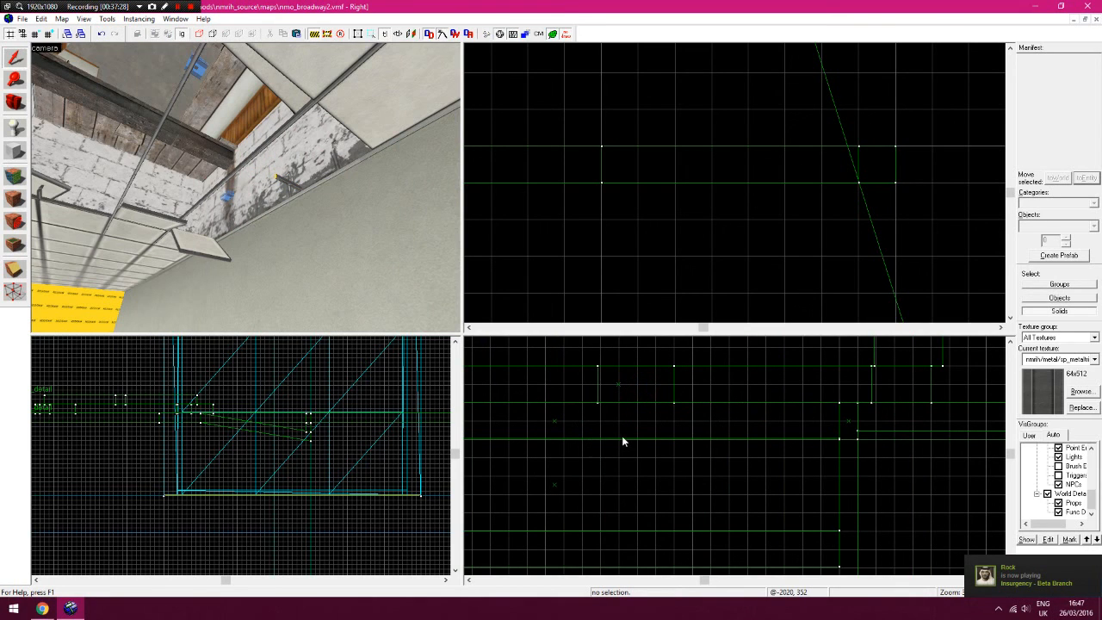
pyautogui.click(620, 439)
# Select the gently tilted ceiling tile beside the hole and realign its upper-end corner vertices with the ceiling grid in the front view
pyautogui.click(193, 249)
pyautogui.click(173, 229)
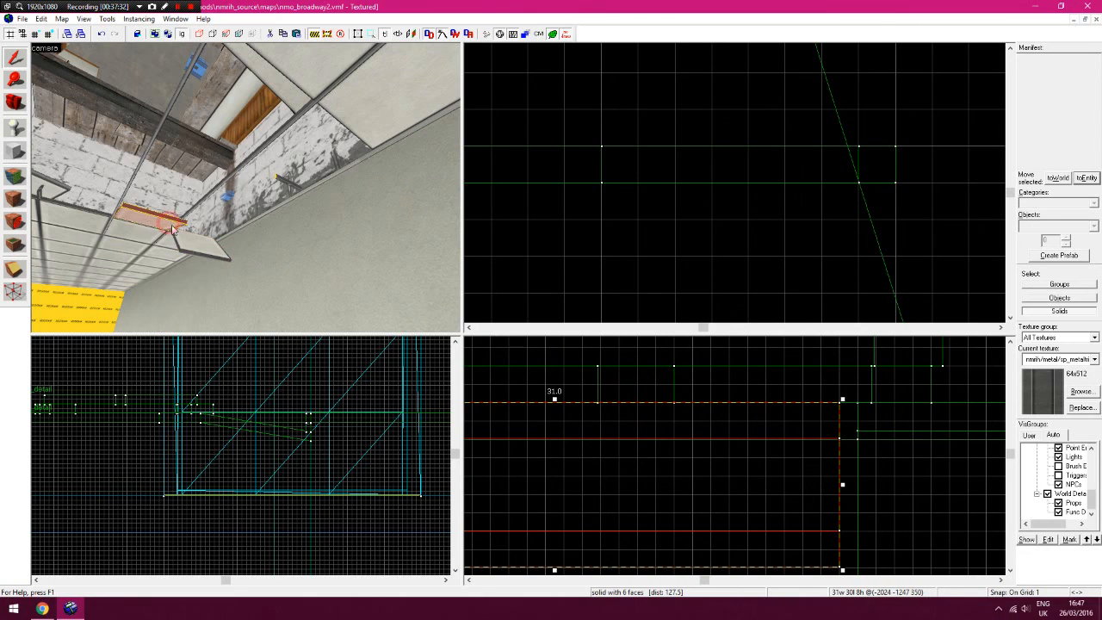
pyautogui.click(18, 87)
pyautogui.scroll(-2, 214, 411)
pyautogui.scroll(4, 320, 422)
pyautogui.click(304, 408)
pyautogui.click(266, 429)
pyautogui.rightClick(275, 426)
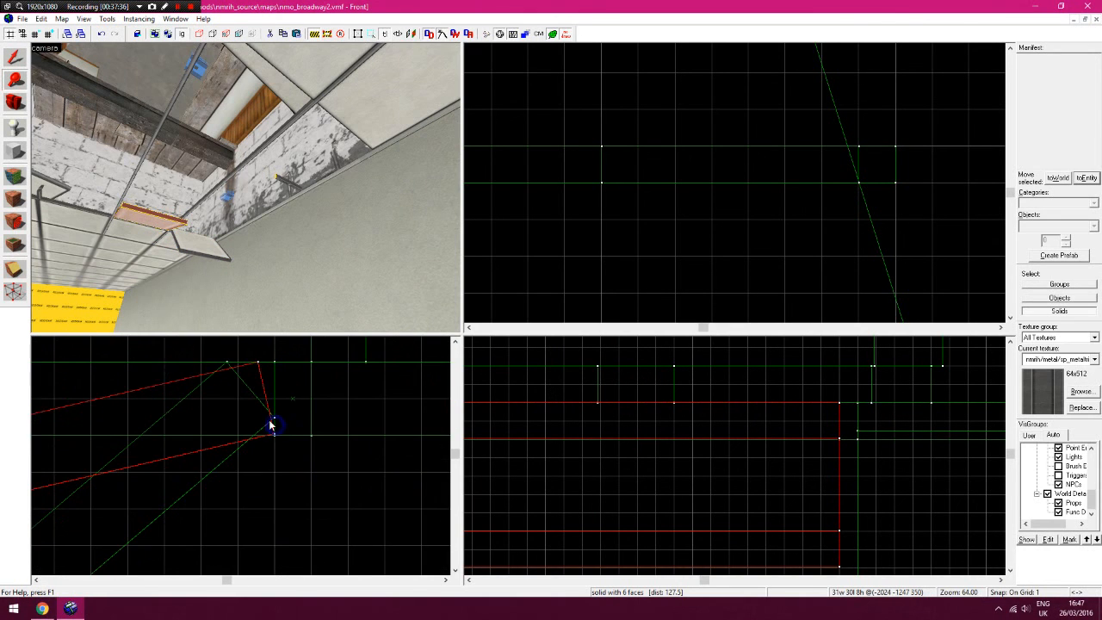
pyautogui.click(13, 290)
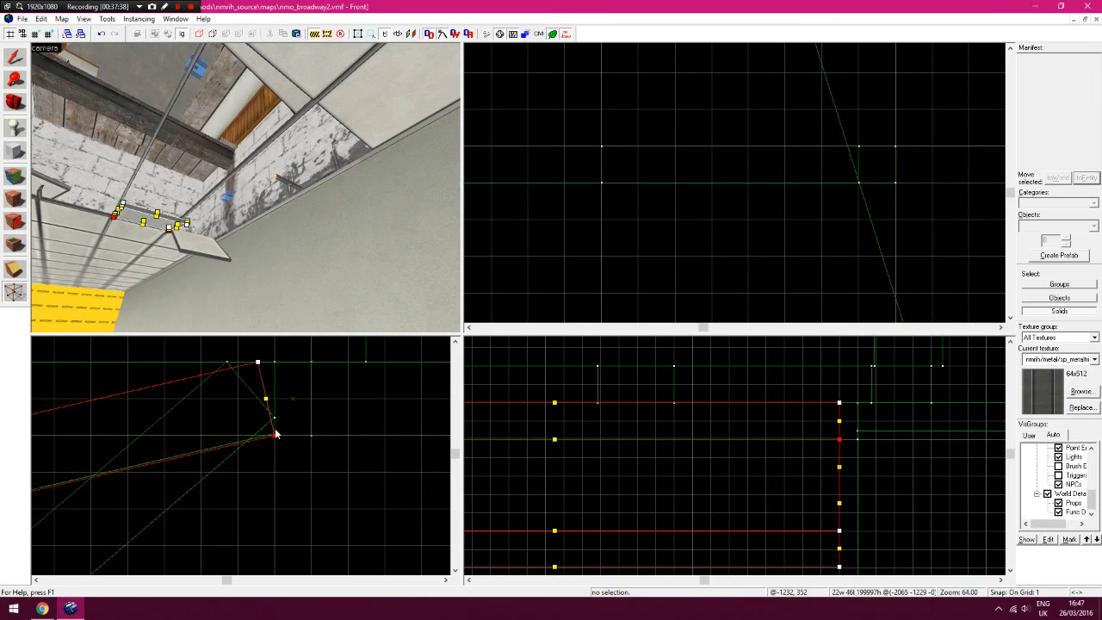
pyautogui.moveTo(258, 362); pyautogui.dragTo(228, 366)
# Try to move the lower corner vertex at the tilted tile's far end, and undo that move
pyautogui.press('Left')
pyautogui.press('Left')
pyautogui.press('Down')
pyautogui.press('Left')
pyautogui.press('Left')
pyautogui.press('Left')
pyautogui.press('Down')
pyautogui.press('Left')
pyautogui.press('Left')
pyautogui.press('Down')
pyautogui.press('Down')
pyautogui.press('Left')
pyautogui.press('Left')
pyautogui.press('Left')
pyautogui.press('Down')
pyautogui.press('Down')
pyautogui.press('Down')
pyautogui.press('Left')
pyautogui.press('Left')
pyautogui.press('Left')
pyautogui.press('Left')
pyautogui.press('Left')
pyautogui.press('Left')
pyautogui.press('Up')
pyautogui.moveTo(122, 472); pyautogui.dragTo(128, 507)
pyautogui.hotkey('ctrl', 'z')
pyautogui.click(102, 397)
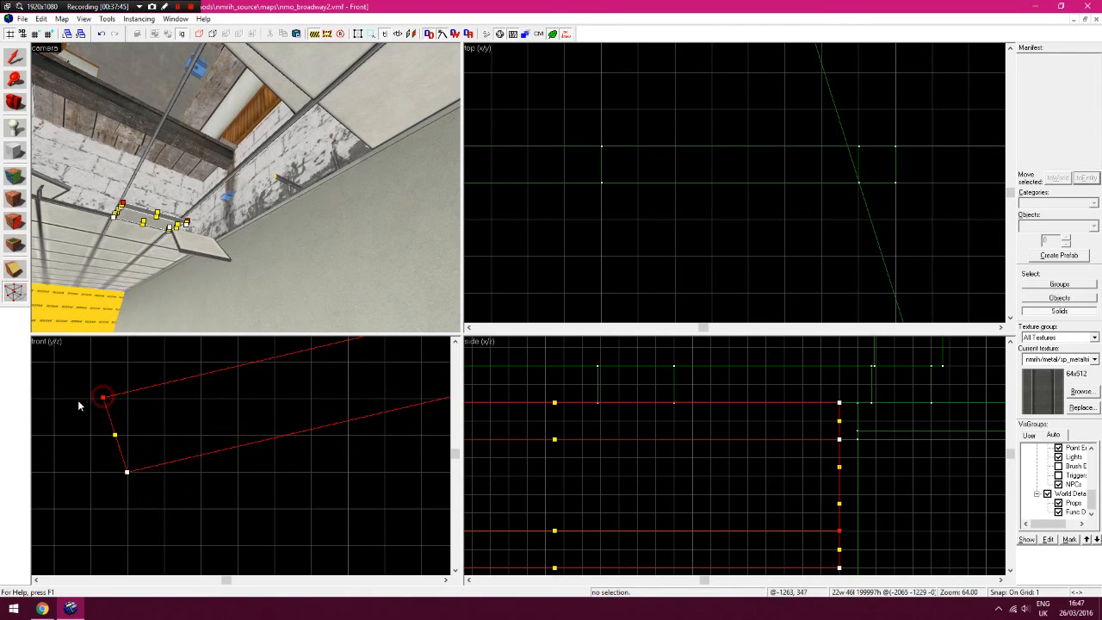
# Select the steeply hanging ceiling tile, match its upper-end corner vertices to the neighbouring tile's corners in the front view, and clear the selection
pyautogui.click(197, 248)
pyautogui.click(16, 81)
pyautogui.rightClick(287, 391)
pyautogui.rightClick(289, 394)
pyautogui.rightClick(290, 408)
pyautogui.click(243, 408)
pyautogui.click(245, 407)
pyautogui.click(251, 405)
pyautogui.click(14, 294)
pyautogui.click(226, 407)
pyautogui.moveTo(226, 410)
pyautogui.mouseDown()
pyautogui.moveTo(190, 387)
pyautogui.moveTo(226, 413)
pyautogui.mouseUp()
pyautogui.moveTo(274, 467); pyautogui.dragTo(297, 482)
pyautogui.click(14, 83)
pyautogui.scroll(-8, 227, 422)
pyautogui.scroll(8, 312, 442)
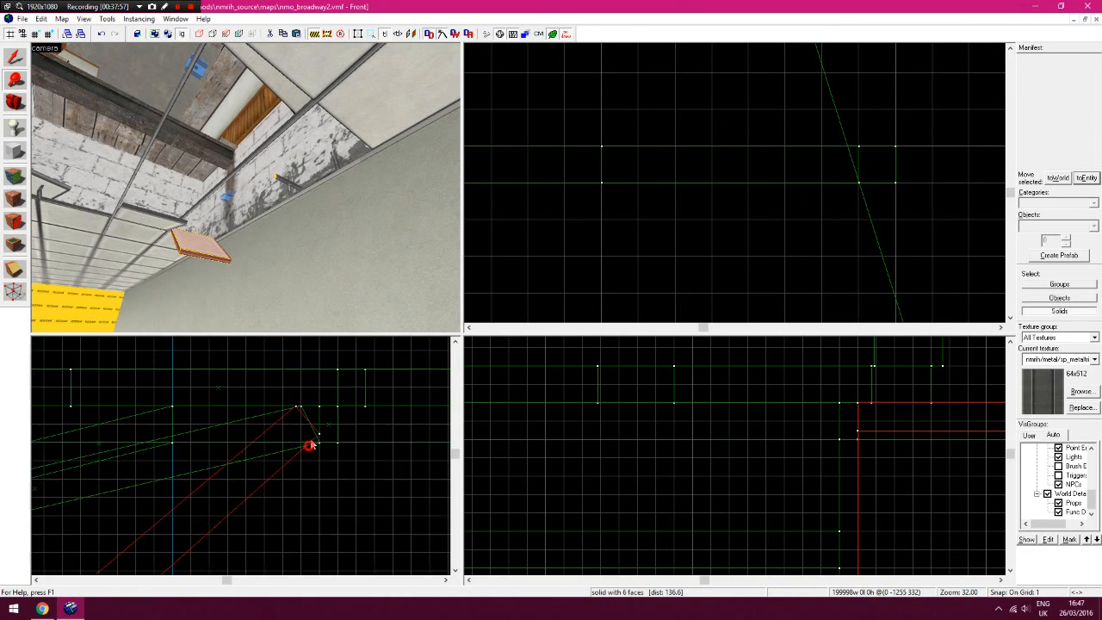
pyautogui.click(14, 291)
pyautogui.moveTo(328, 450); pyautogui.dragTo(329, 453)
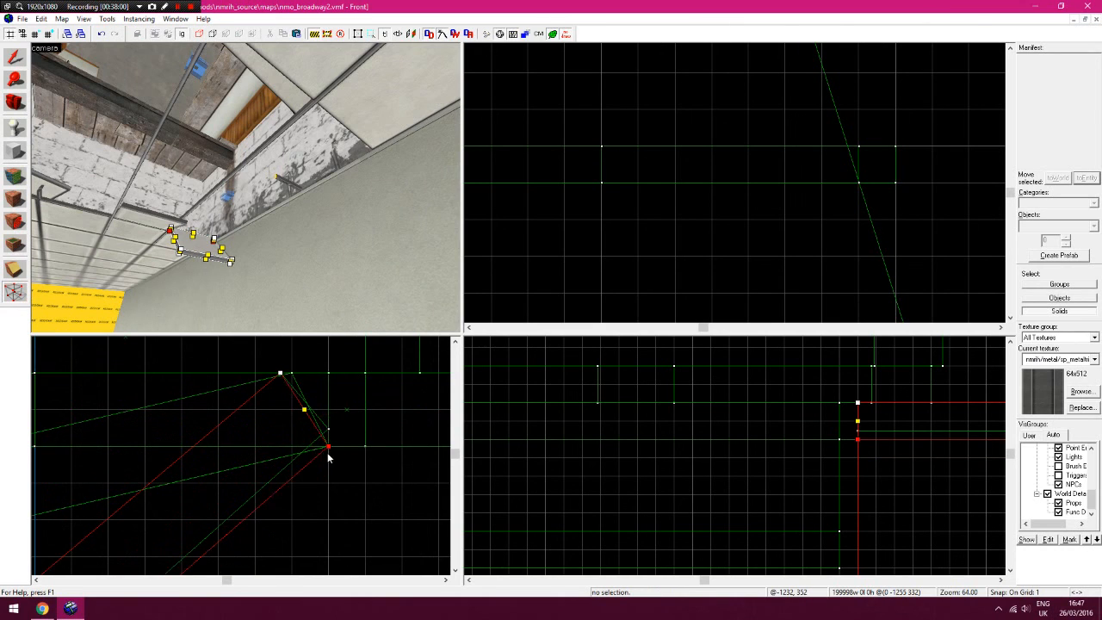
pyautogui.moveTo(281, 373)
pyautogui.mouseDown()
pyautogui.moveTo(328, 375)
pyautogui.moveTo(293, 374)
pyautogui.mouseUp()
pyautogui.click(14, 58)
pyautogui.click(507, 205)
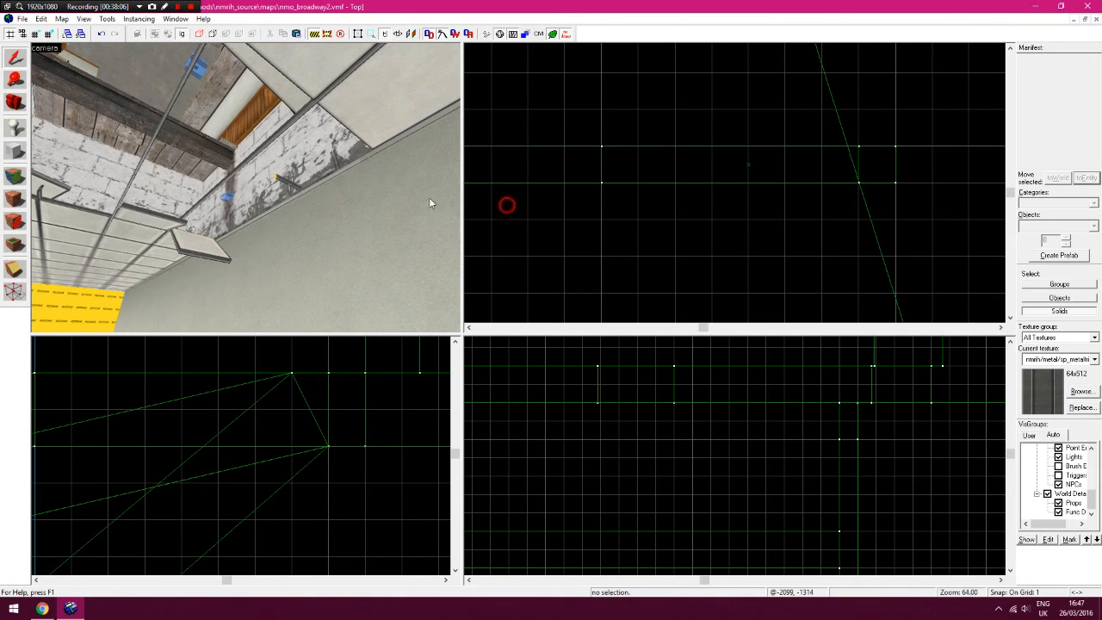
# Select the short rail stub on the wall, lengthen it in the top view to reach the long ceiling rail, and clear the selection
pyautogui.click(280, 177)
pyautogui.scroll(-6, 640, 242)
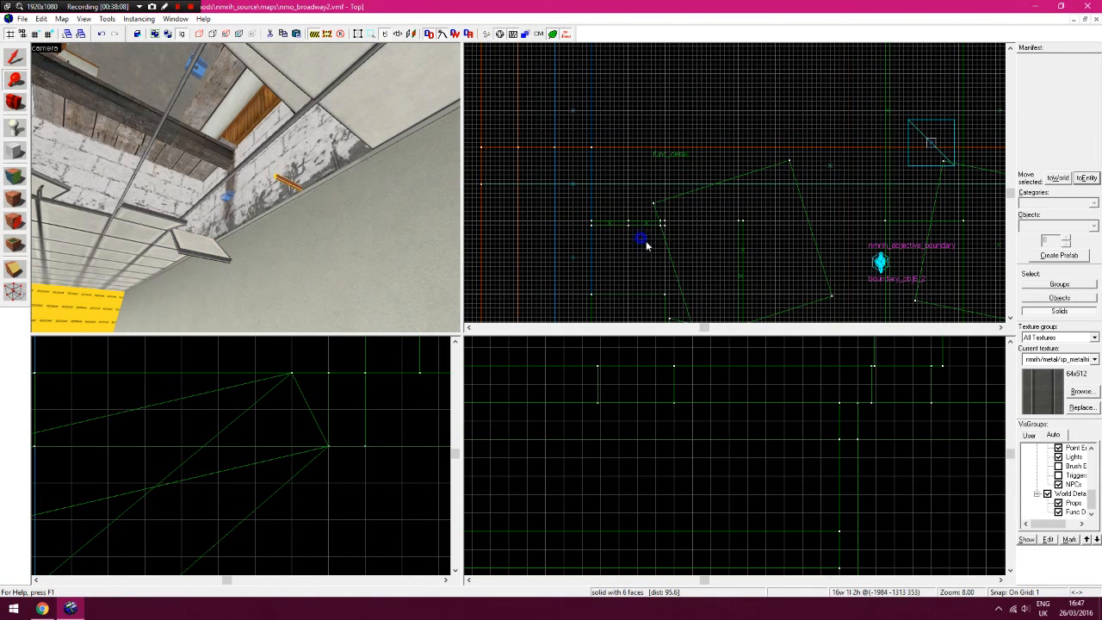
pyautogui.scroll(2, 746, 237)
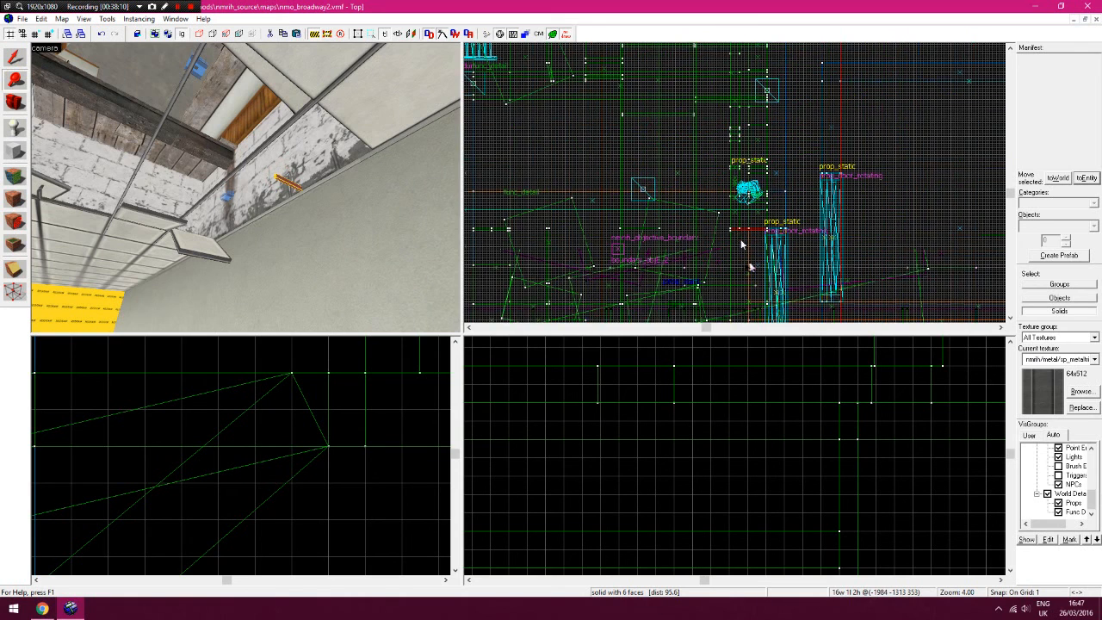
pyautogui.hotkey('shift', 's')
pyautogui.moveTo(692, 213); pyautogui.dragTo(555, 234)
pyautogui.click(593, 165)
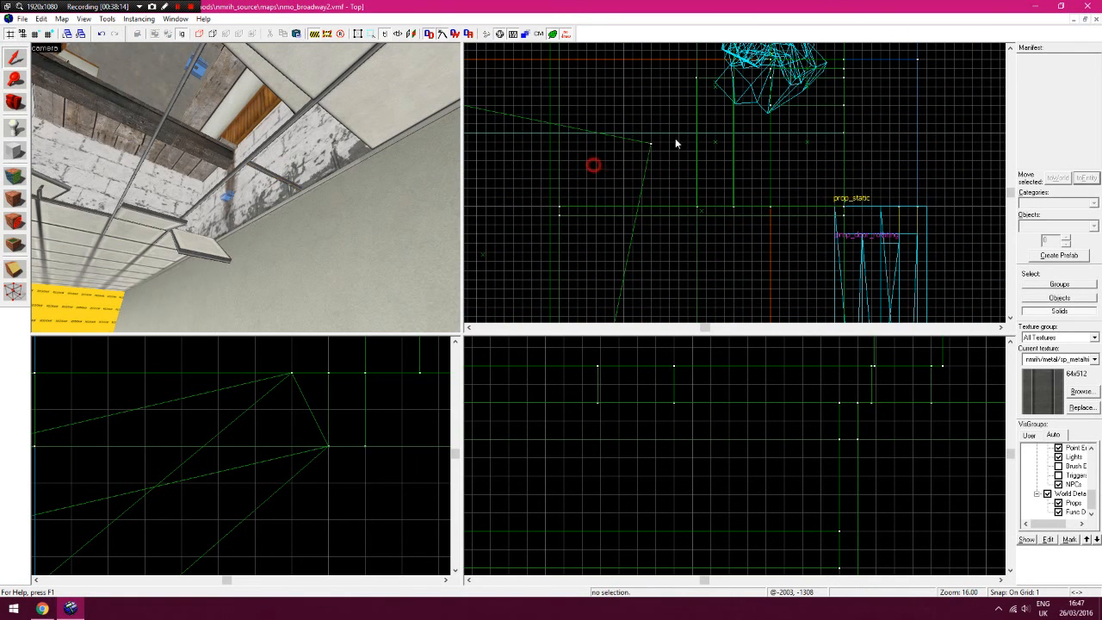
# Examine in the top view how the small 4×14×13-unit solid near the rail lines up with the adjoining 4×41×12-unit solid
pyautogui.hotkey('shift', 'e')
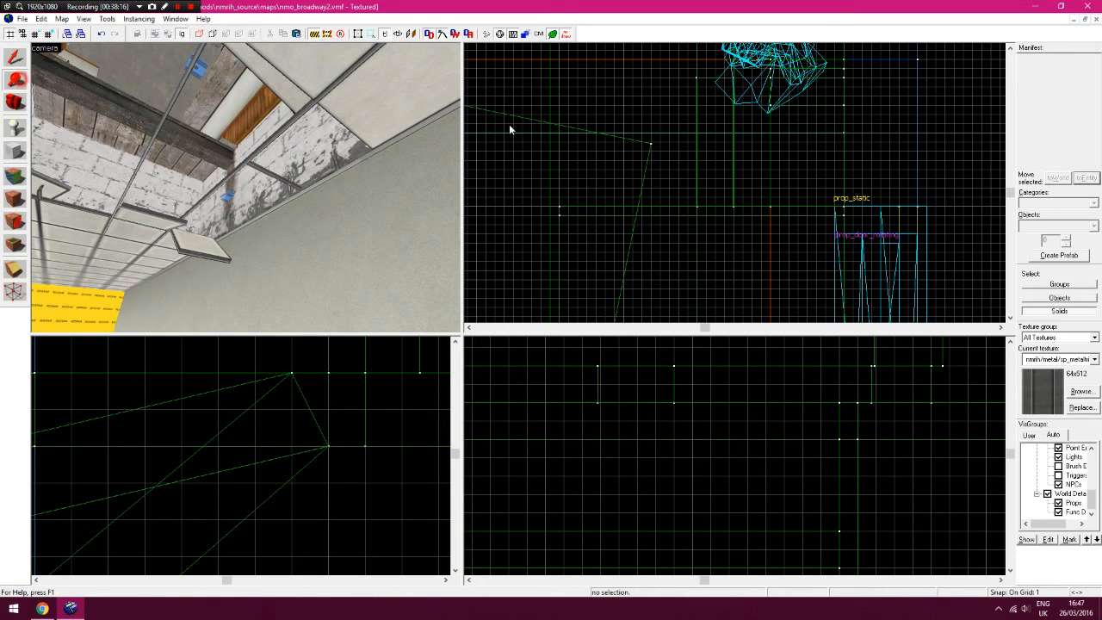
pyautogui.scroll(5, 707, 82)
pyautogui.scroll(-1, 653, 84)
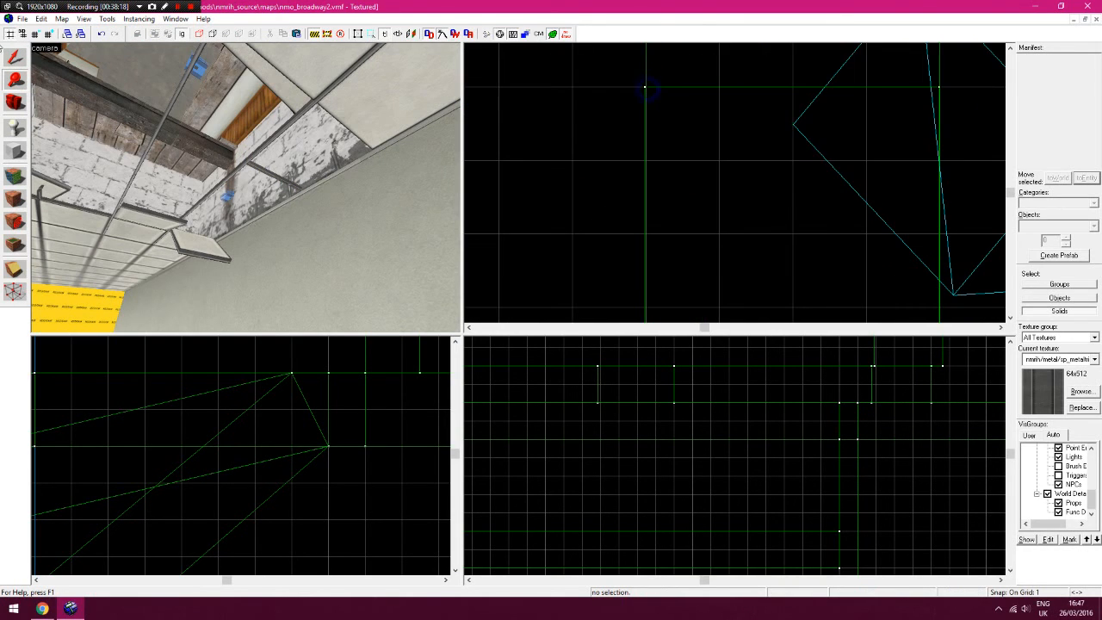
pyautogui.click(14, 57)
pyautogui.click(646, 97)
pyautogui.click(18, 84)
pyautogui.scroll(-3, 703, 179)
pyautogui.press('Down')
pyautogui.press('Up')
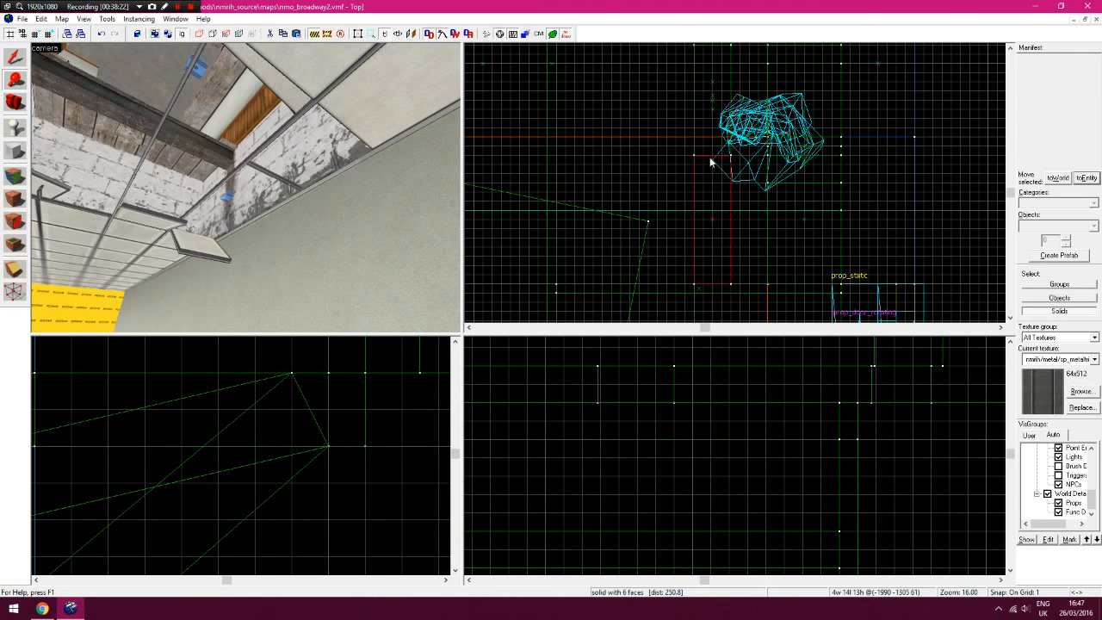
pyautogui.scroll(4, 711, 162)
pyautogui.click(15, 57)
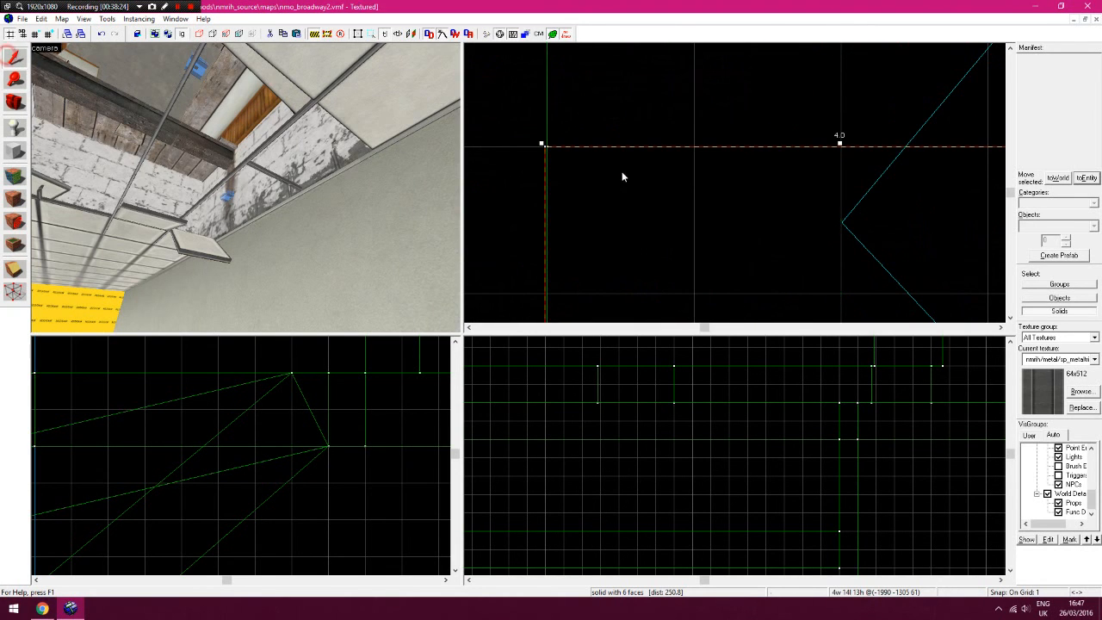
pyautogui.click(17, 80)
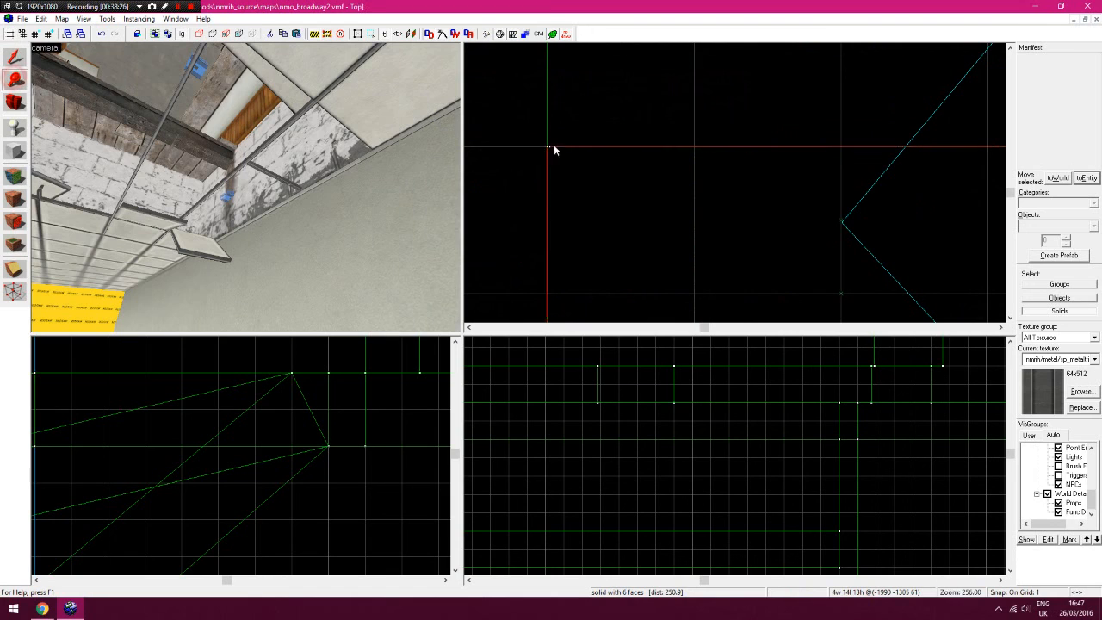
pyautogui.click(15, 57)
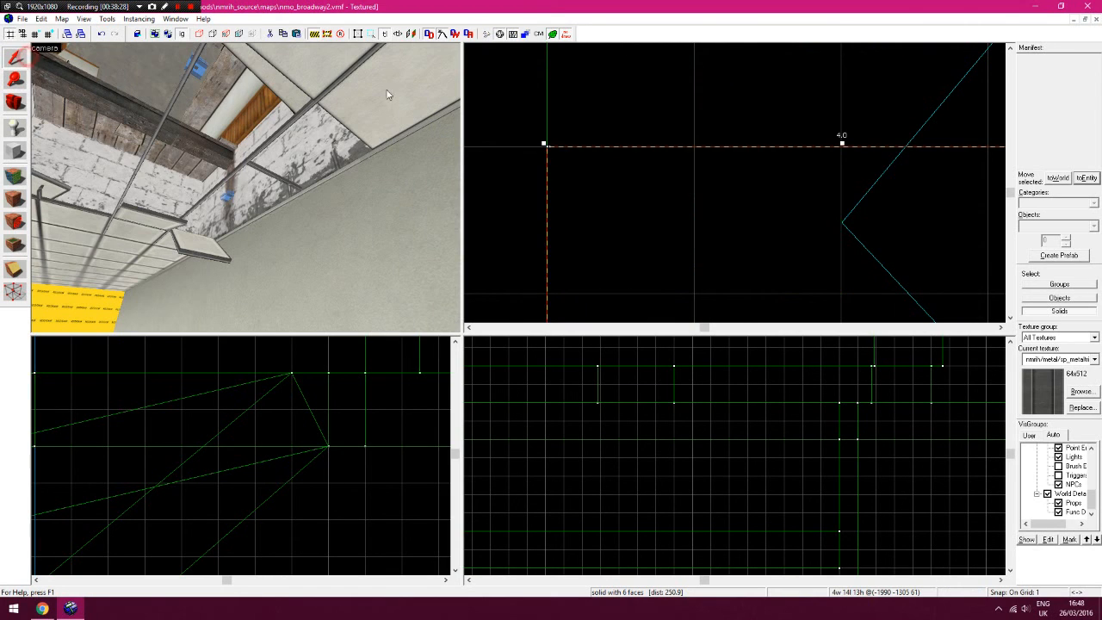
pyautogui.click(549, 142)
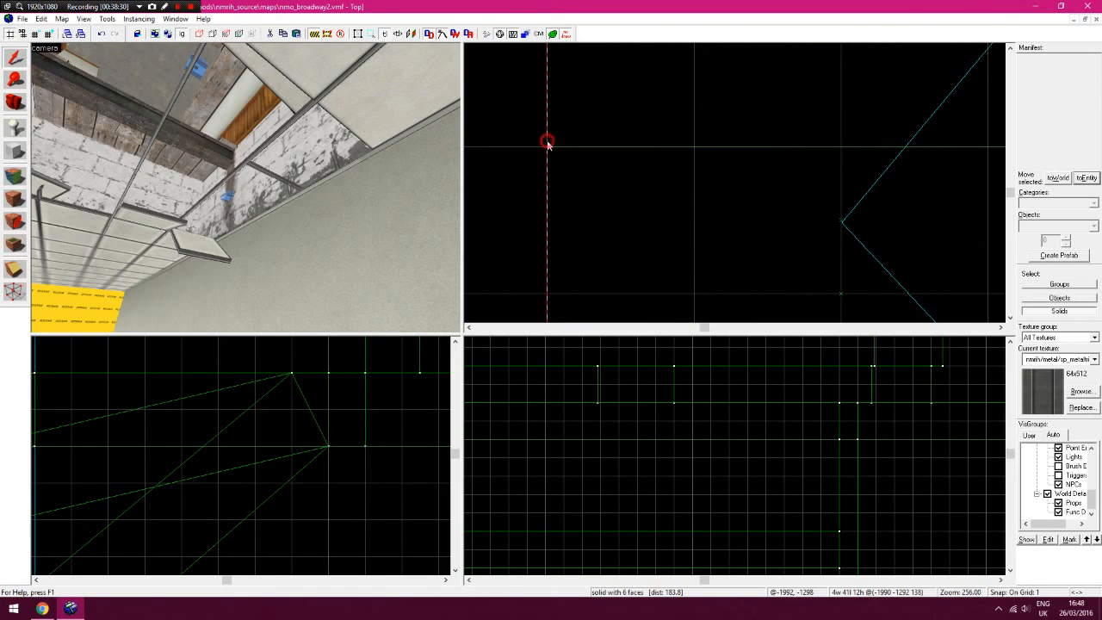
pyautogui.press('z')
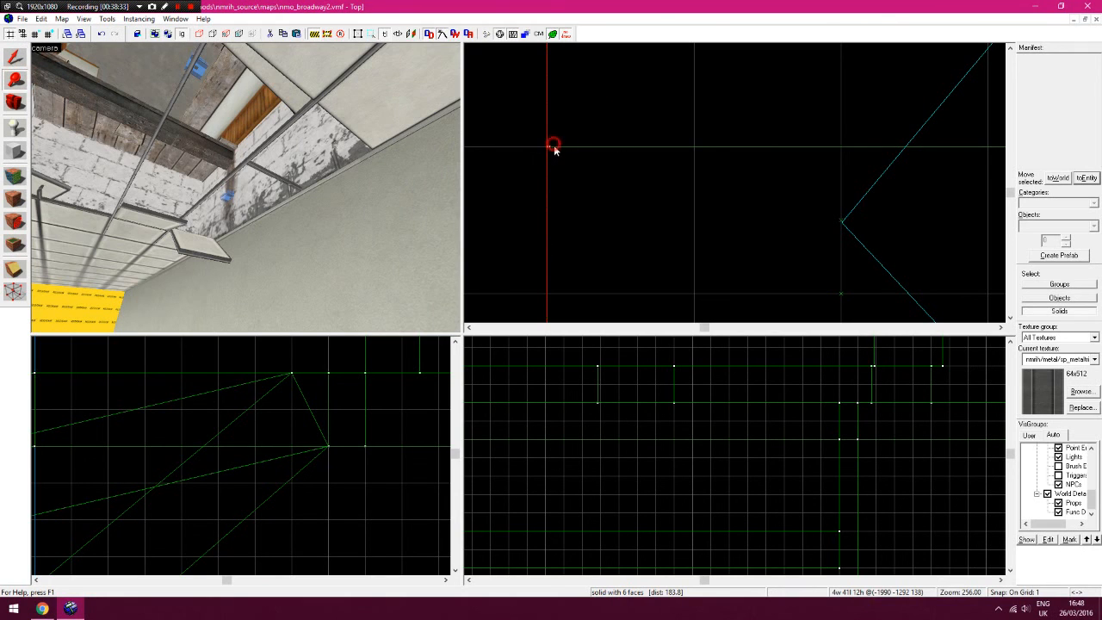
# Reselect the two adjoining 4-unit-wide solids in turn and check their shared corner against the grid
pyautogui.click(15, 57)
pyautogui.press('Down')
pyautogui.click(564, 146)
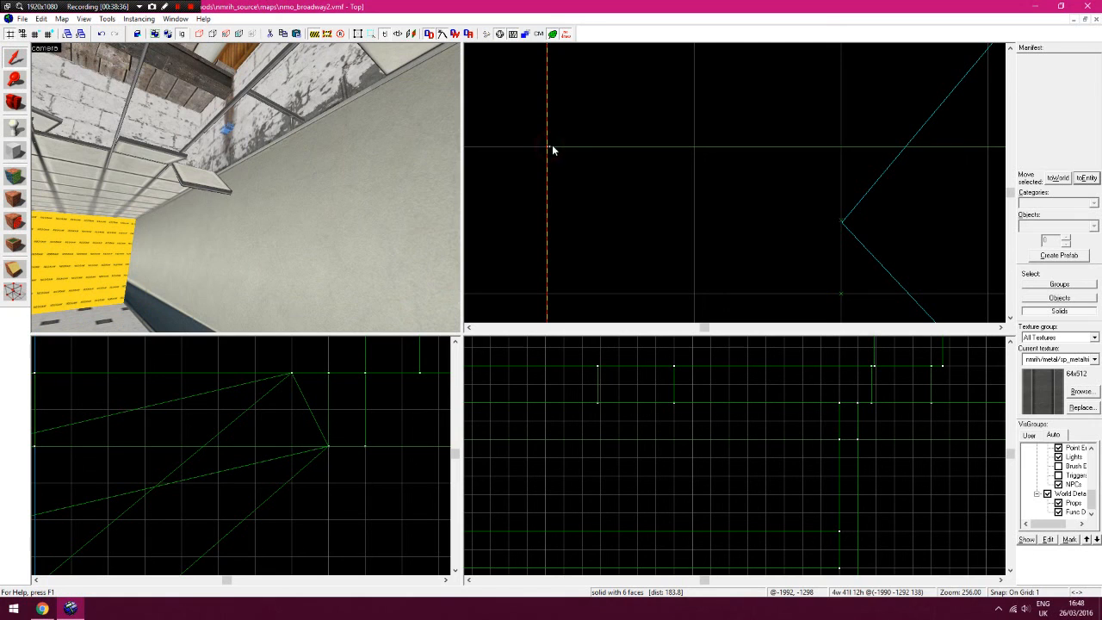
pyautogui.click(516, 149)
pyautogui.press('z')
pyautogui.press('s')
pyautogui.press('z')
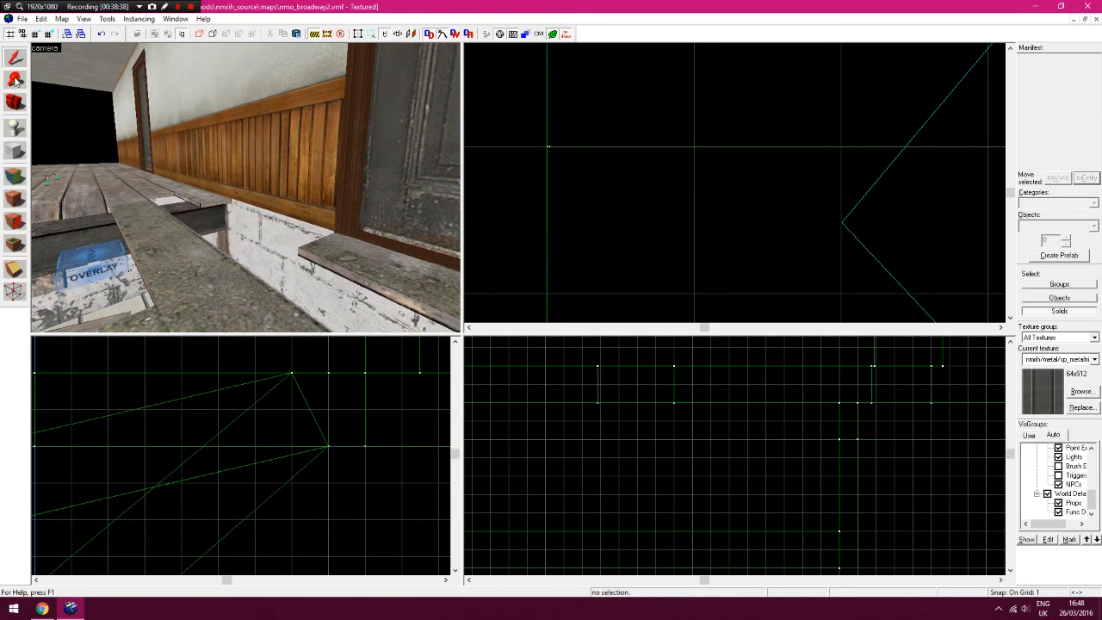
pyautogui.click(570, 149)
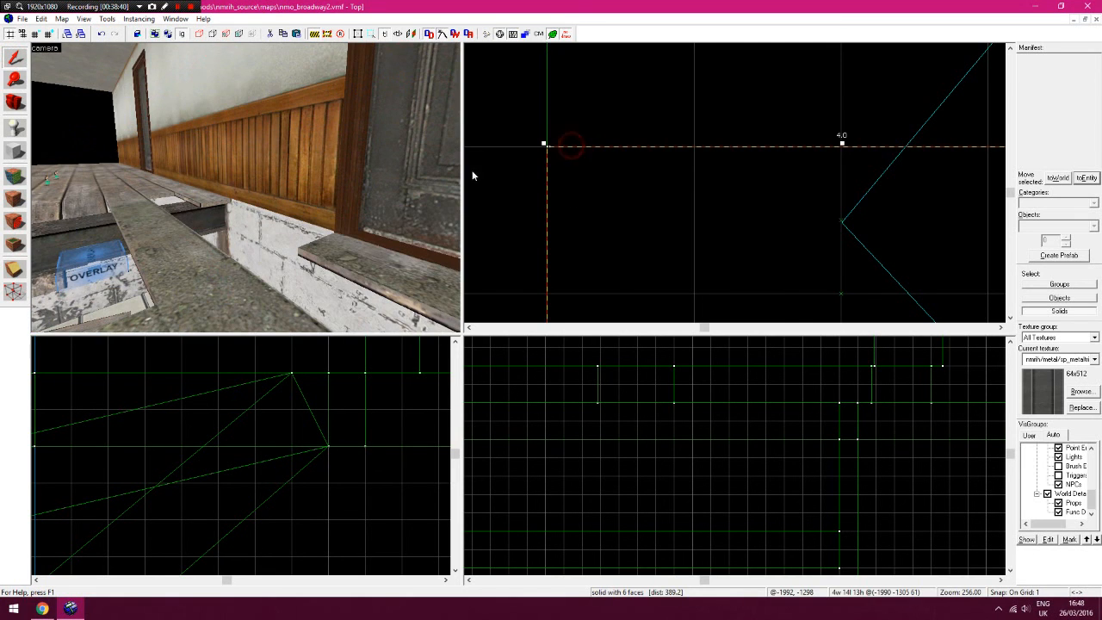
pyautogui.click(551, 142)
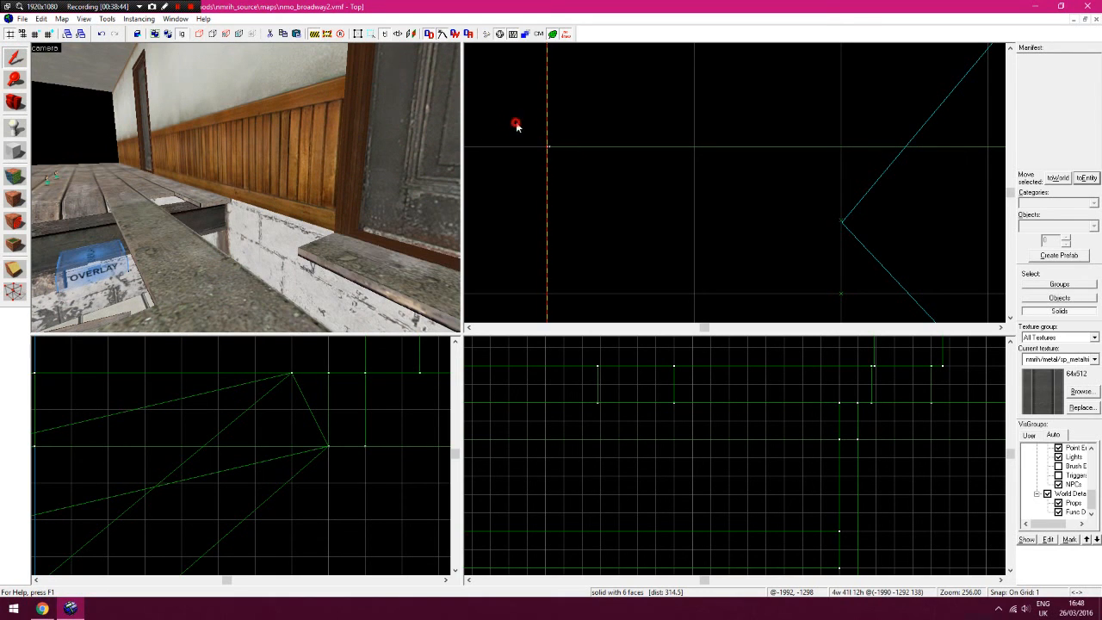
pyautogui.click(517, 126)
pyautogui.click(550, 148)
pyautogui.click(9, 74)
pyautogui.click(560, 147)
pyautogui.rightClick(549, 150)
pyautogui.rightClick(549, 153)
pyautogui.rightClick(551, 158)
pyautogui.click(550, 160)
pyautogui.click(549, 161)
pyautogui.click(548, 165)
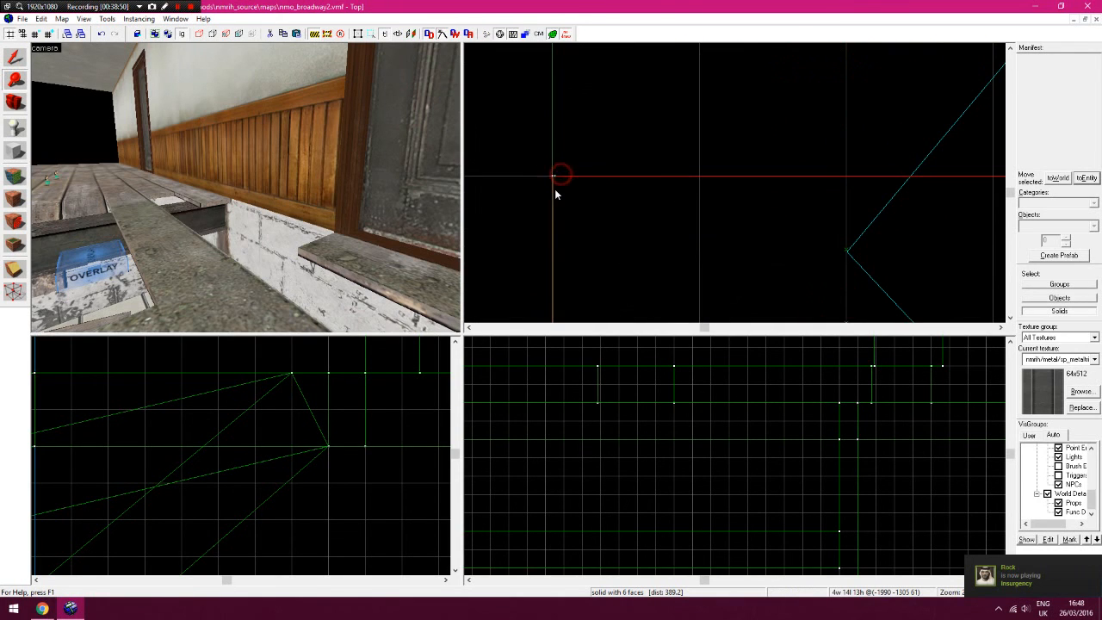
# Try shifting the small 4×14×13-unit solid 1 unit along X and find it in the camera view
pyautogui.click(14, 57)
pyautogui.click(591, 214)
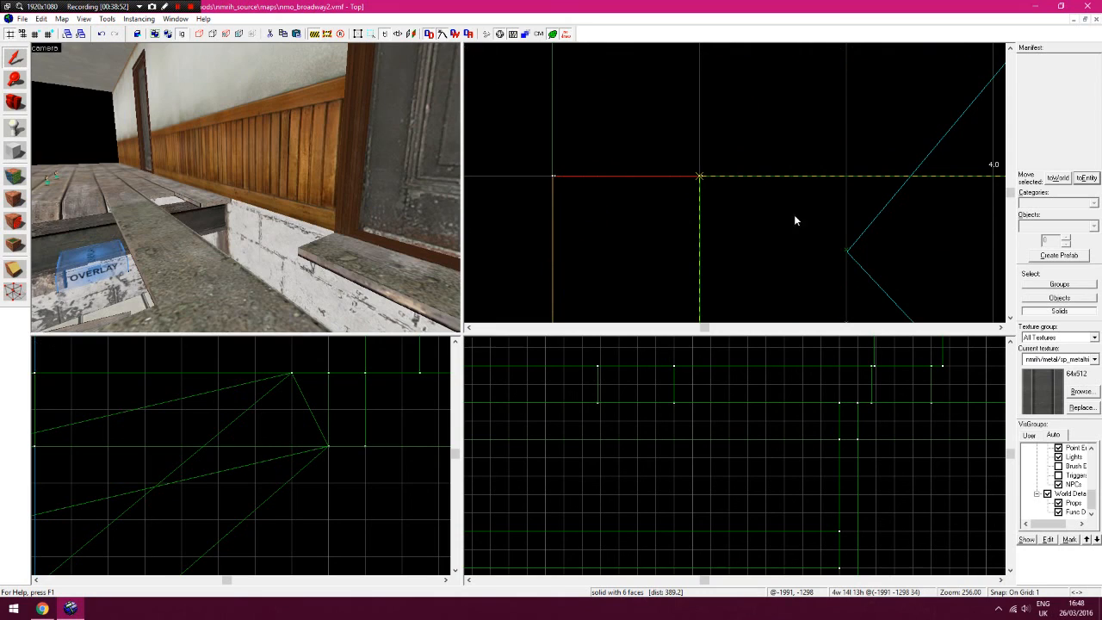
pyautogui.press('z')
pyautogui.press('w')
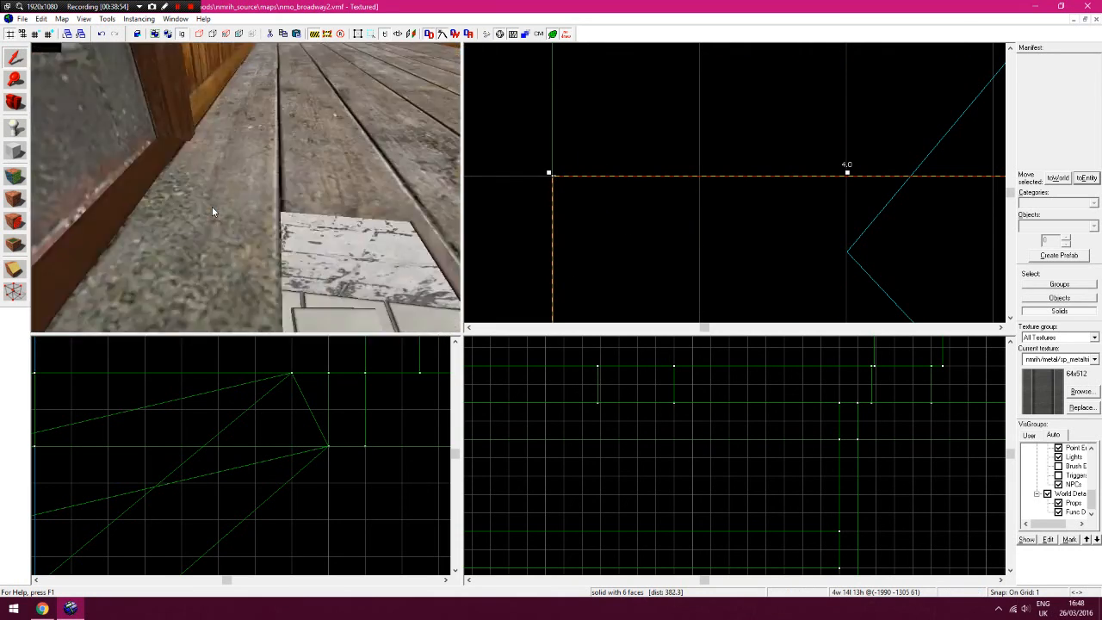
pyautogui.press('s')
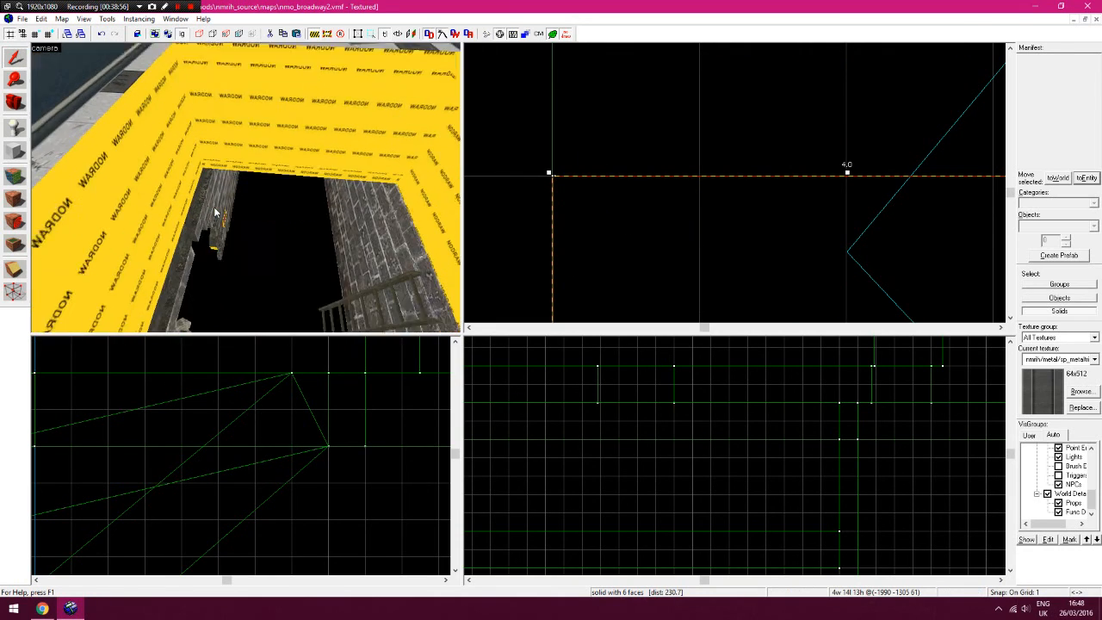
pyautogui.press('z')
# Move the small 4×14×13-unit solid 1 unit in the negative X direction in the top view
pyautogui.click(14, 79)
pyautogui.rightClick(729, 189)
pyautogui.rightClick(731, 194)
pyautogui.rightClick(737, 207)
pyautogui.rightClick(746, 222)
pyautogui.press('Down')
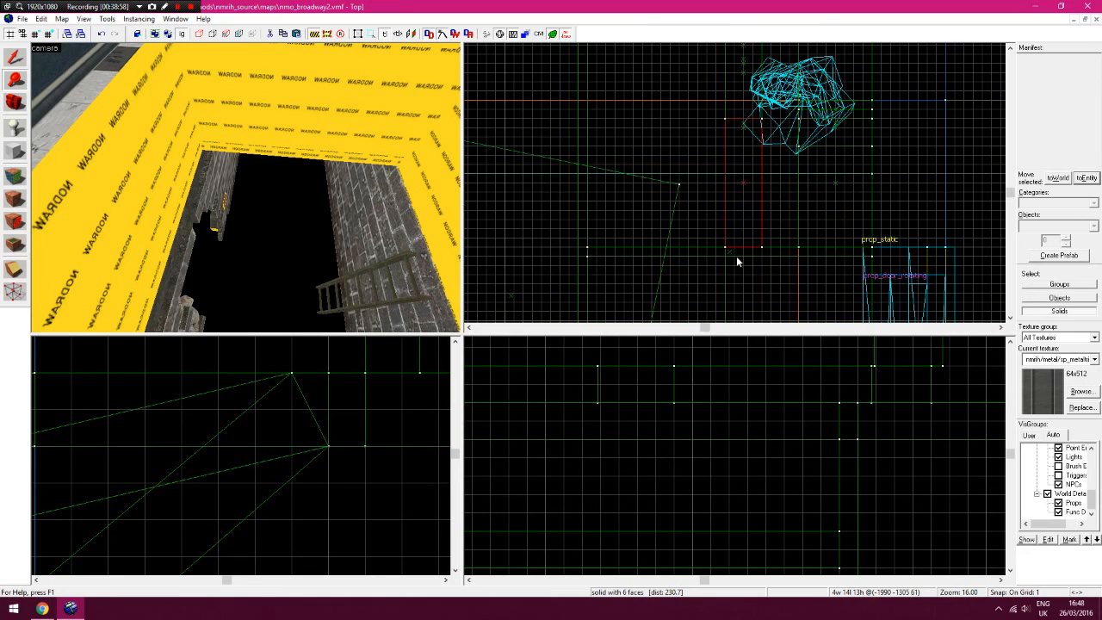
pyautogui.click(736, 259)
pyautogui.click(728, 233)
pyautogui.click(813, 237)
pyautogui.click(823, 258)
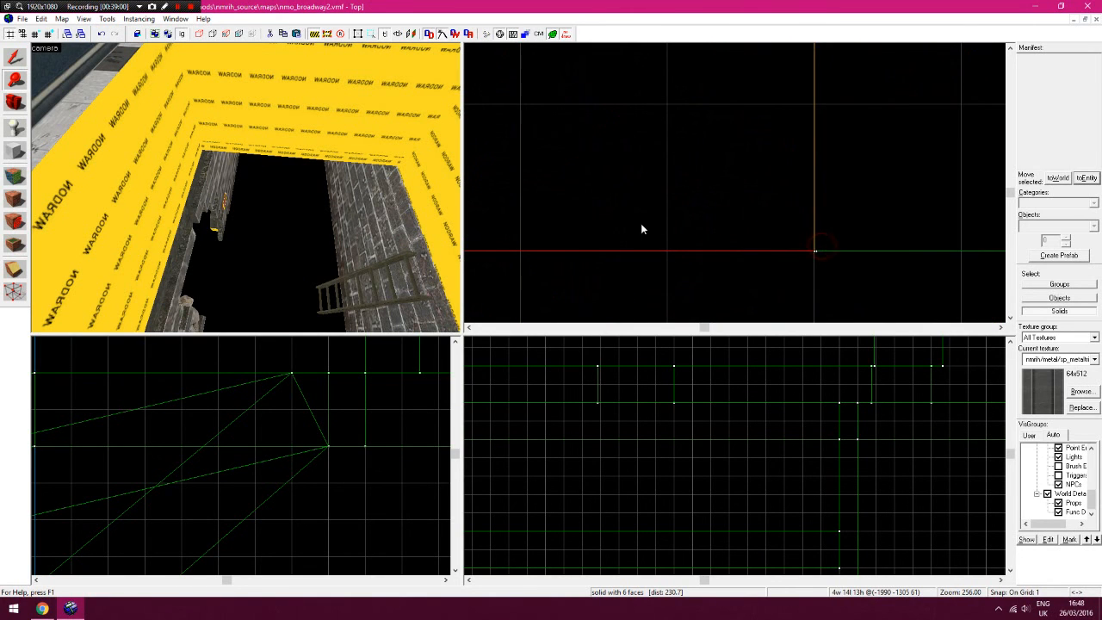
pyautogui.click(15, 57)
pyautogui.moveTo(772, 223); pyautogui.dragTo(695, 216)
pyautogui.click(695, 215)
pyautogui.click(658, 216)
pyautogui.click(666, 218)
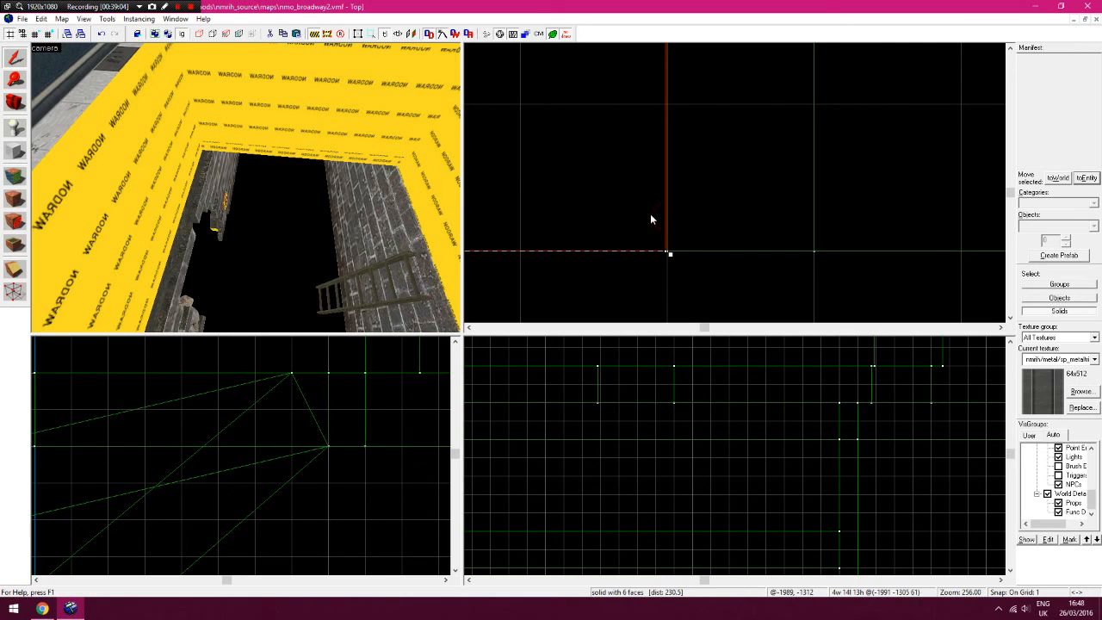
# Examine the moved solid's edges and corner against the grid in the front view
pyautogui.click(19, 82)
pyautogui.rightClick(234, 410)
pyautogui.rightClick(257, 408)
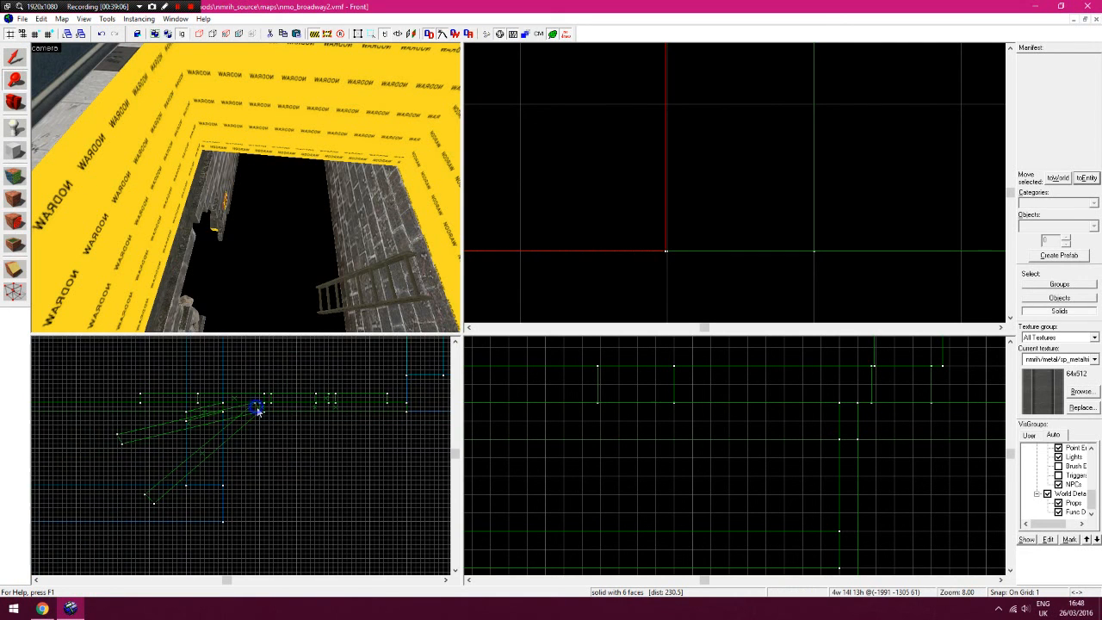
pyautogui.rightClick(271, 409)
pyautogui.rightClick(276, 414)
pyautogui.rightClick(253, 411)
pyautogui.rightClick(259, 414)
pyautogui.rightClick(291, 446)
pyautogui.rightClick(299, 447)
pyautogui.click(269, 467)
pyautogui.click(207, 491)
pyautogui.click(224, 474)
pyautogui.click(224, 475)
pyautogui.click(268, 461)
pyautogui.click(268, 458)
pyautogui.click(229, 479)
pyautogui.click(228, 482)
pyautogui.rightClick(233, 486)
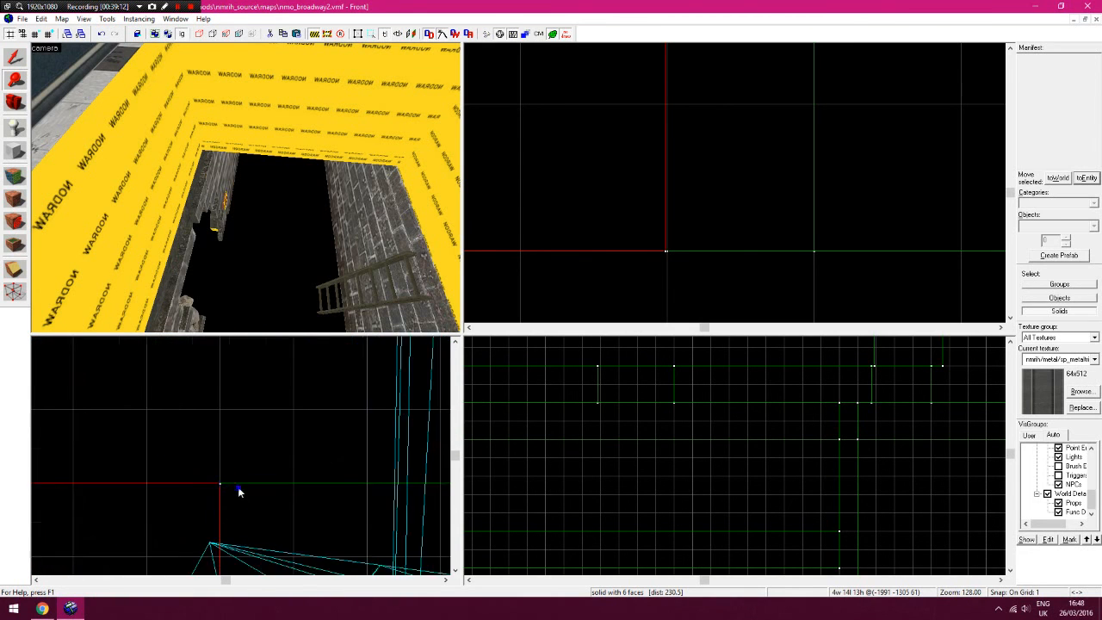
# Move the small 4×14×13-unit solid 5 units in the negative X direction in the side view and deselect it
pyautogui.rightClick(239, 490)
pyautogui.rightClick(245, 491)
pyautogui.press('Left')
pyautogui.press('Left')
pyautogui.press('Down')
pyautogui.press('Down')
pyautogui.press('Down')
pyautogui.press('Down')
pyautogui.rightClick(596, 439)
pyautogui.rightClick(633, 461)
pyautogui.rightClick(652, 472)
pyautogui.rightClick(661, 476)
pyautogui.press('Down')
pyautogui.press('Down')
pyautogui.press('Down')
pyautogui.press('Down')
pyautogui.click(680, 466)
pyautogui.click(680, 471)
pyautogui.click(680, 478)
pyautogui.click(681, 481)
pyautogui.press('Down')
pyautogui.click(15, 64)
pyautogui.moveTo(640, 479); pyautogui.dragTo(554, 483)
pyautogui.press('Delete')
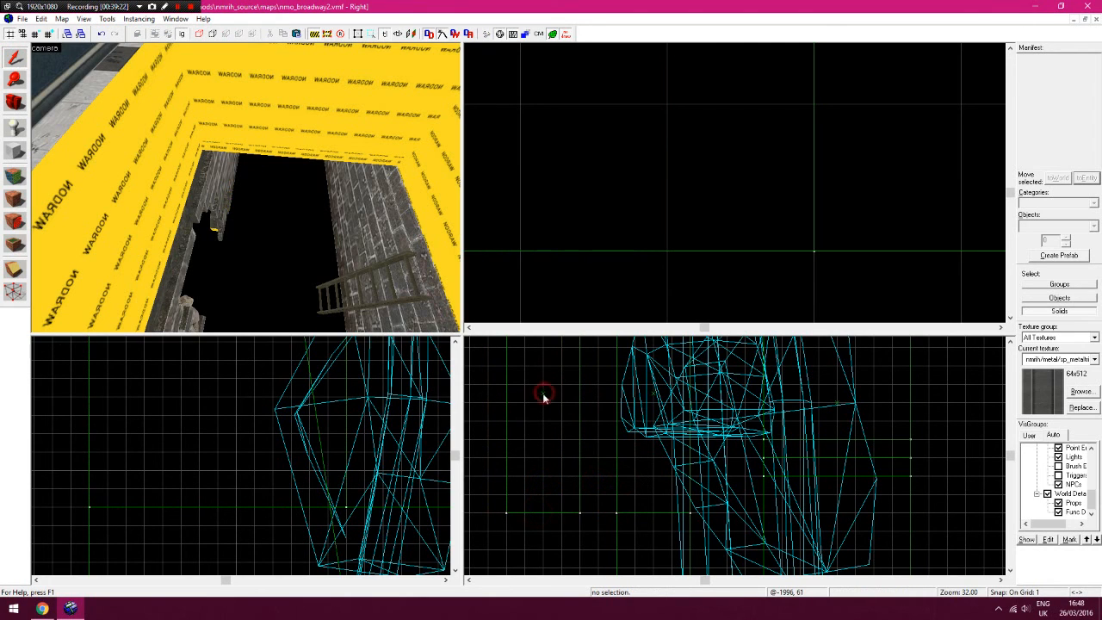
# Reselect the moved 4×14×13-unit solid by the brick wall and snap its lower corner vertices to the grid in the side view
pyautogui.press('Up')
pyautogui.press('Right')
pyautogui.press('z')
pyautogui.press('s')
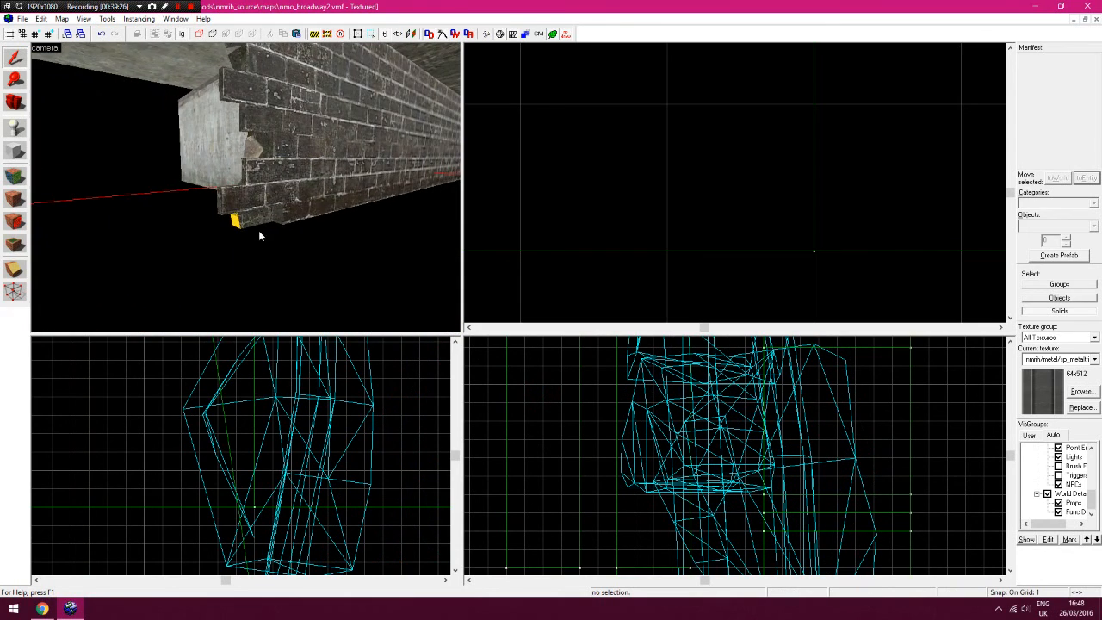
pyautogui.press('a')
pyautogui.click(314, 144)
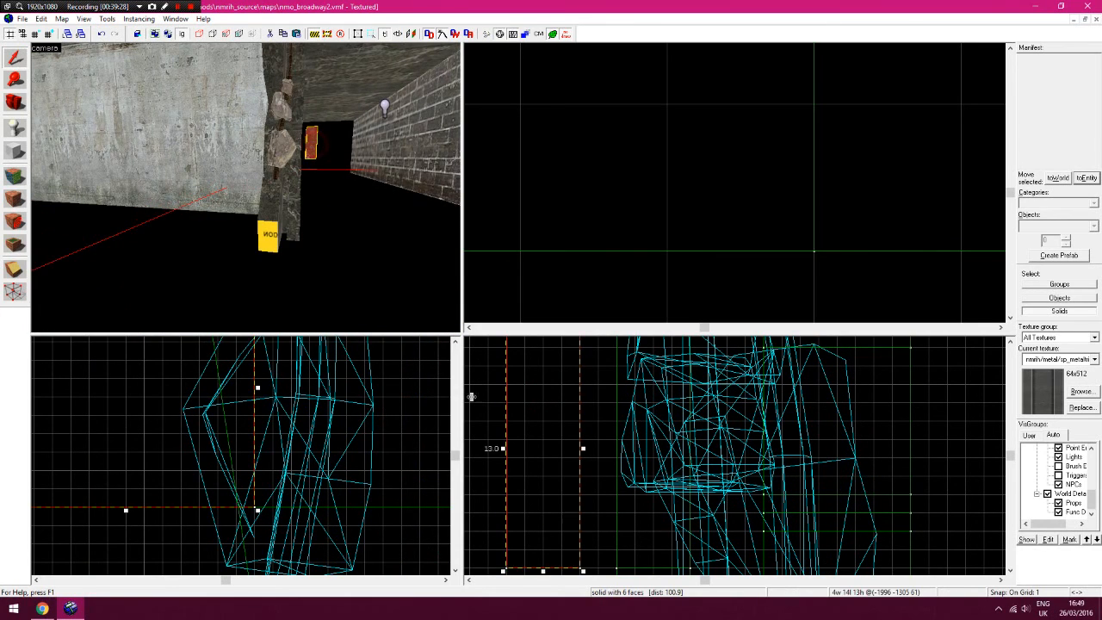
pyautogui.press('Down')
pyautogui.click(14, 292)
pyautogui.click(581, 513)
pyautogui.moveTo(507, 514)
pyautogui.mouseDown()
pyautogui.moveTo(497, 514)
pyautogui.moveTo(508, 515)
pyautogui.mouseUp()
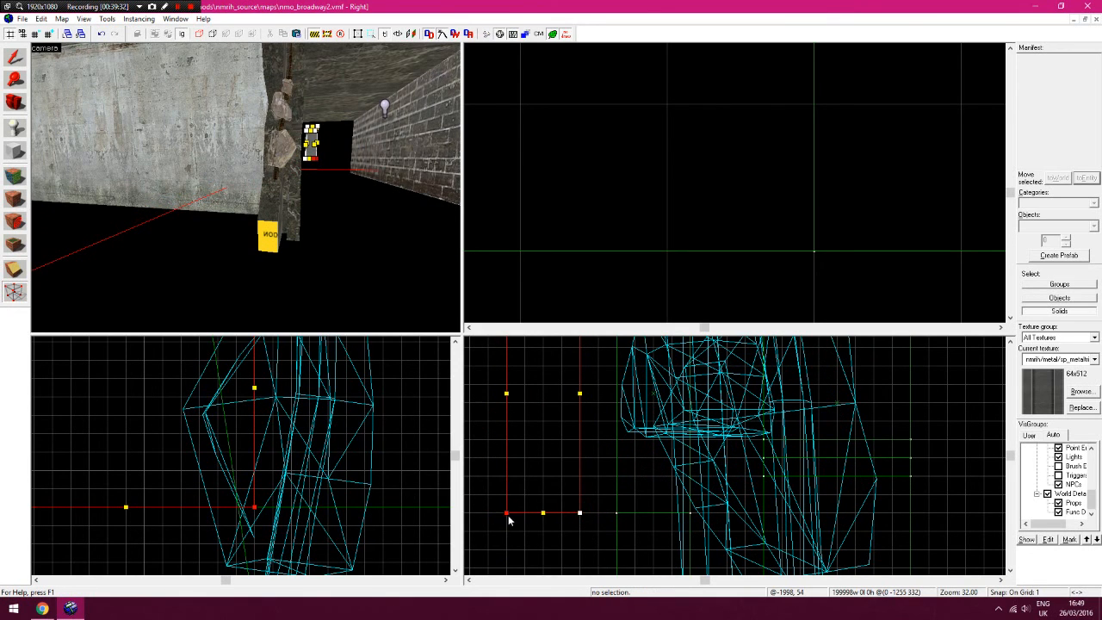
# Snap the solid's upper corner vertices to the grid in the side view and finish vertex editing
pyautogui.press('Up')
pyautogui.press('Up')
pyautogui.press('Up')
pyautogui.click(507, 439)
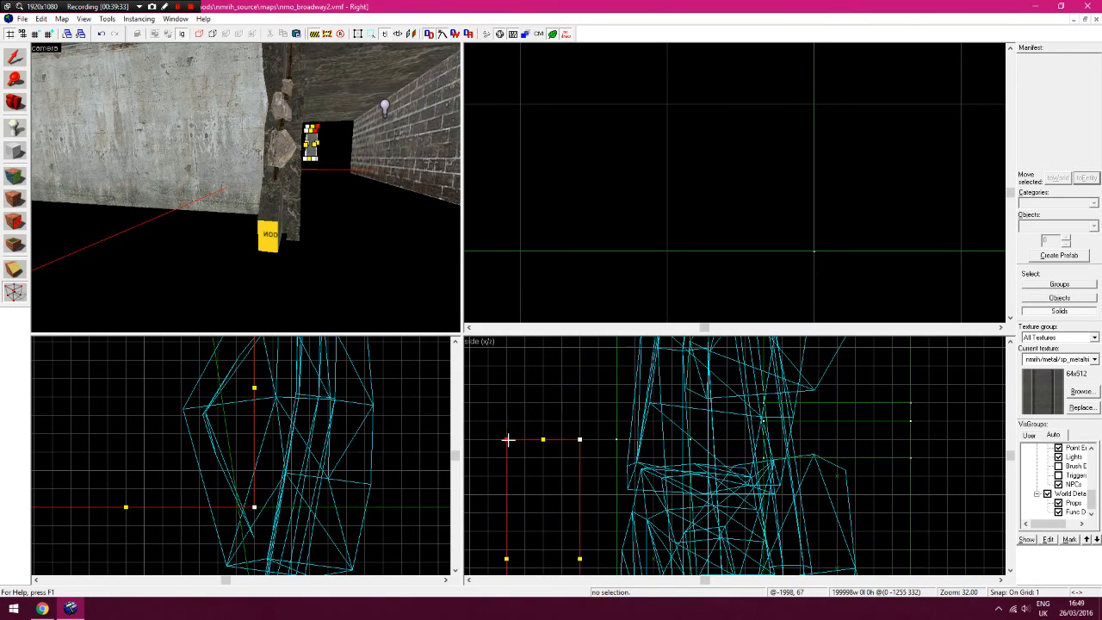
pyautogui.click(581, 440)
pyautogui.moveTo(603, 440); pyautogui.dragTo(580, 440)
pyautogui.click(16, 86)
# Move the snapped 4×14×13-unit solid 6 units in the positive X direction in the top view, back into the brick wall
pyautogui.rightClick(689, 207)
pyautogui.rightClick(693, 210)
pyautogui.rightClick(696, 214)
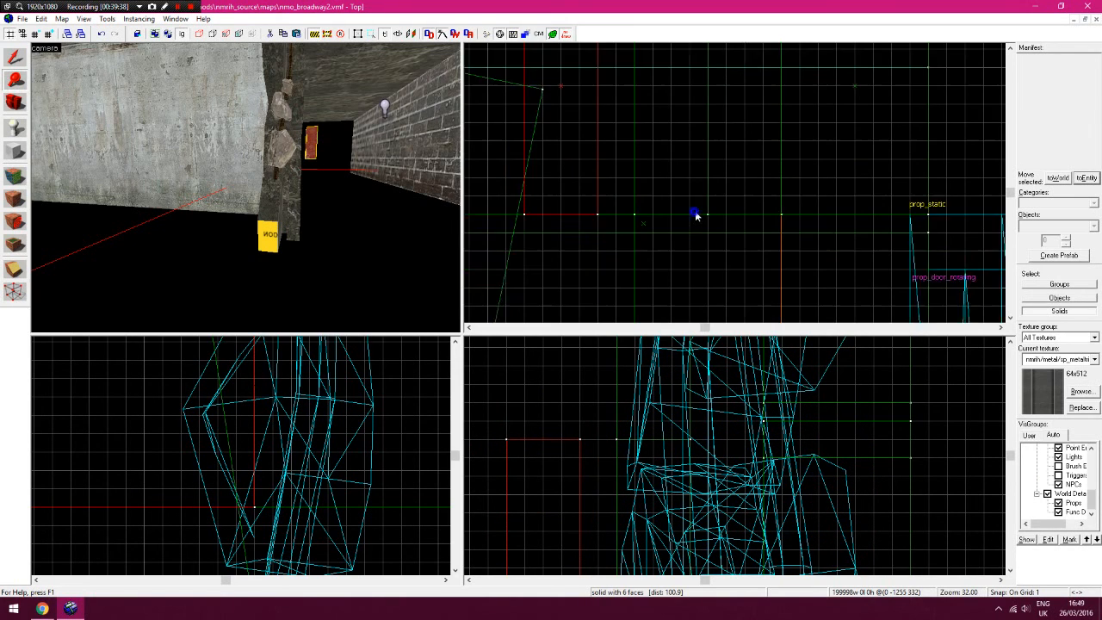
pyautogui.click(585, 271)
pyautogui.click(594, 271)
pyautogui.rightClick(684, 278)
pyautogui.rightClick(727, 272)
pyautogui.press('Up')
pyautogui.press('Up')
pyautogui.press('Up')
pyautogui.rightClick(798, 198)
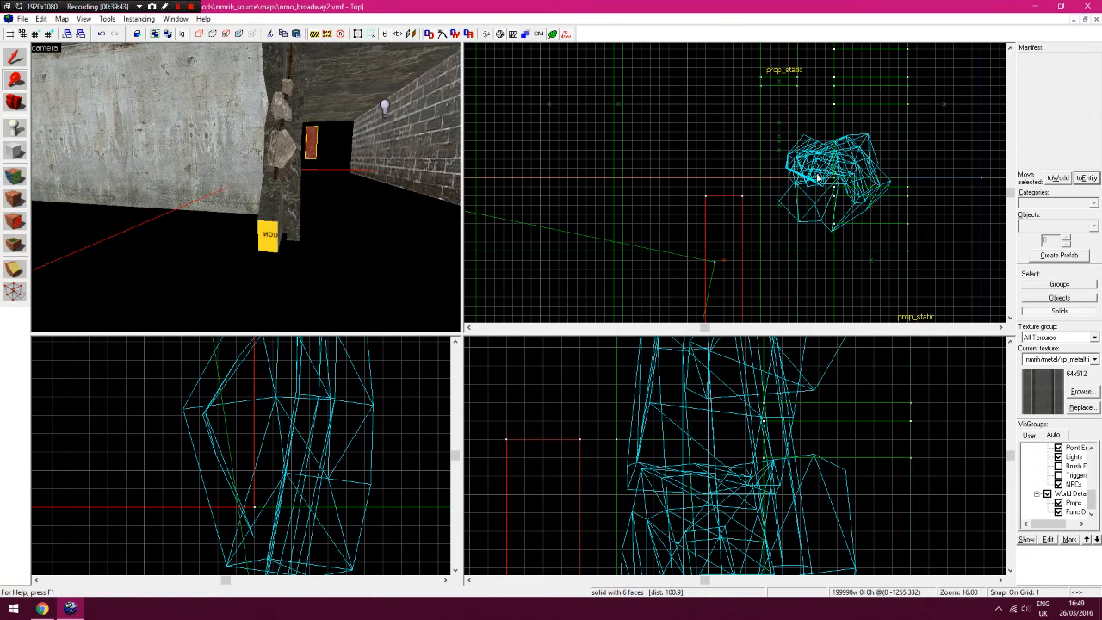
pyautogui.click(832, 220)
pyautogui.click(16, 58)
pyautogui.moveTo(617, 246)
pyautogui.mouseDown()
pyautogui.moveTo(798, 248)
pyautogui.moveTo(707, 208)
pyautogui.mouseUp()
# Examine how the repositioned solid fits the broken brick wall and the opening in the camera view
pyautogui.press('z')
pyautogui.press('d')
pyautogui.press('z')
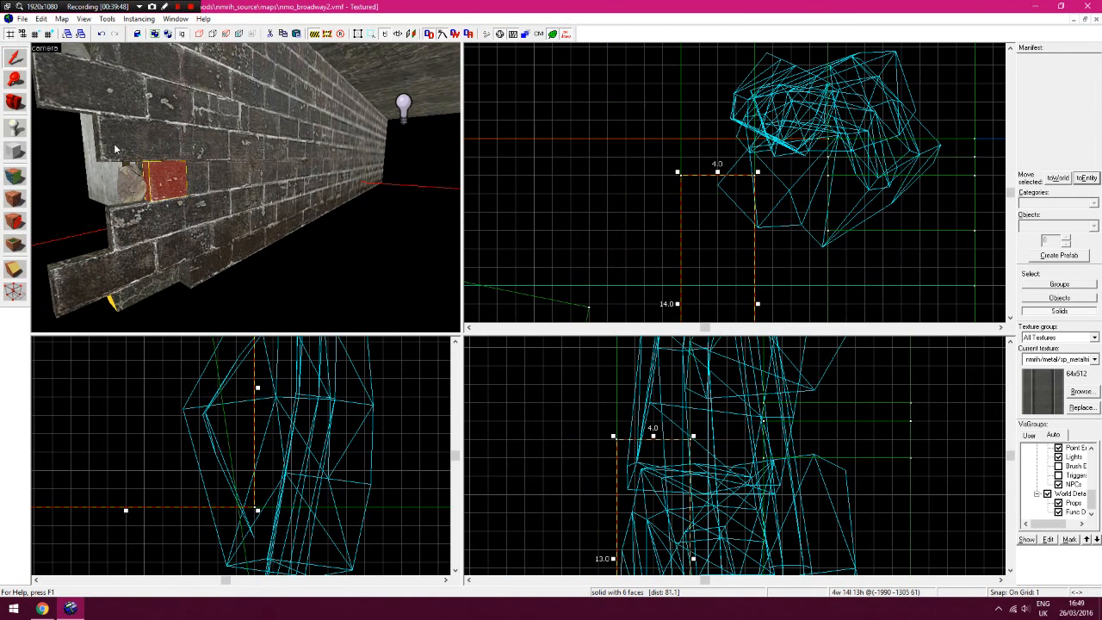
pyautogui.click(17, 105)
pyautogui.moveTo(54, 104); pyautogui.dragTo(245, 188)
pyautogui.moveTo(101, 119); pyautogui.dragTo(246, 188)
pyautogui.press('s')
pyautogui.press('w')
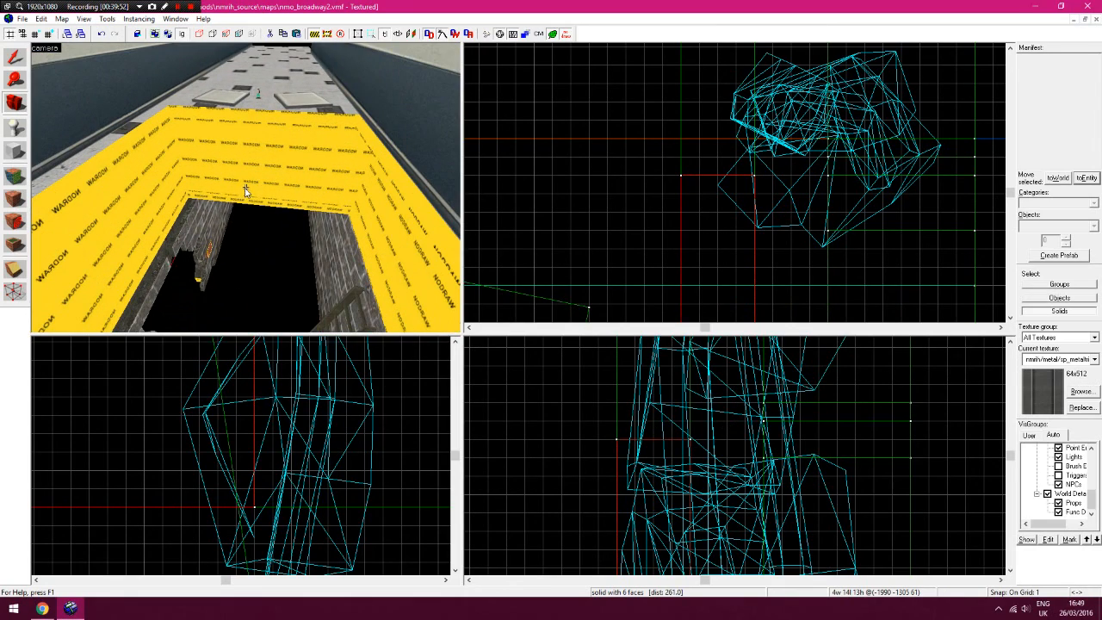
# Check the solid's edges and corners against the grid and the neighbouring solids in the top view
pyautogui.scroll(-2, 730, 202)
pyautogui.scroll(6, 744, 190)
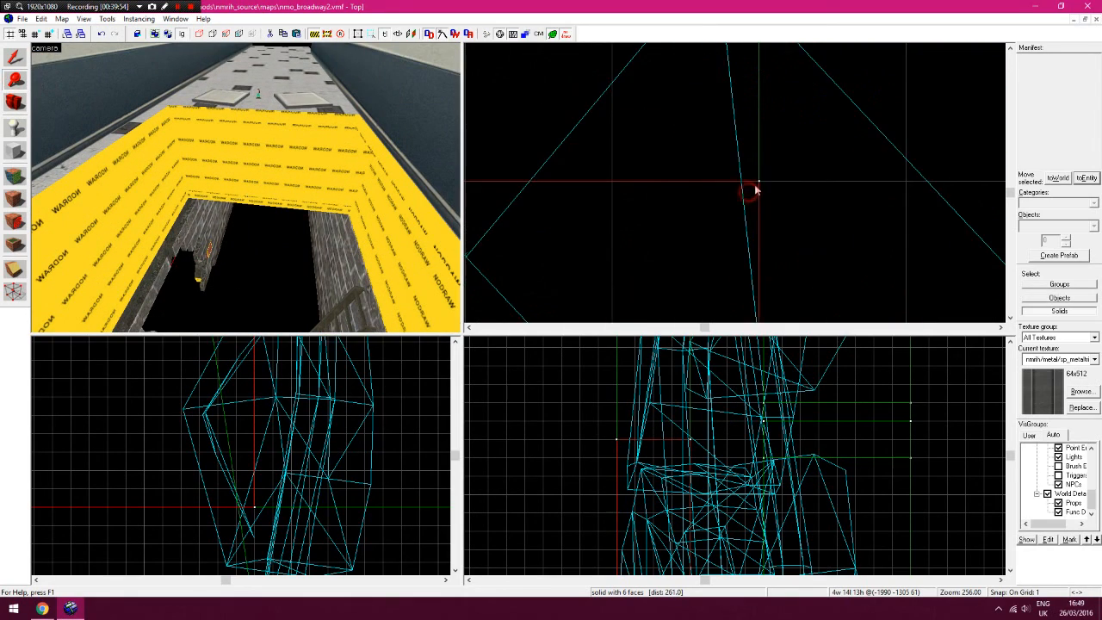
pyautogui.scroll(-4, 778, 201)
pyautogui.scroll(8, 801, 155)
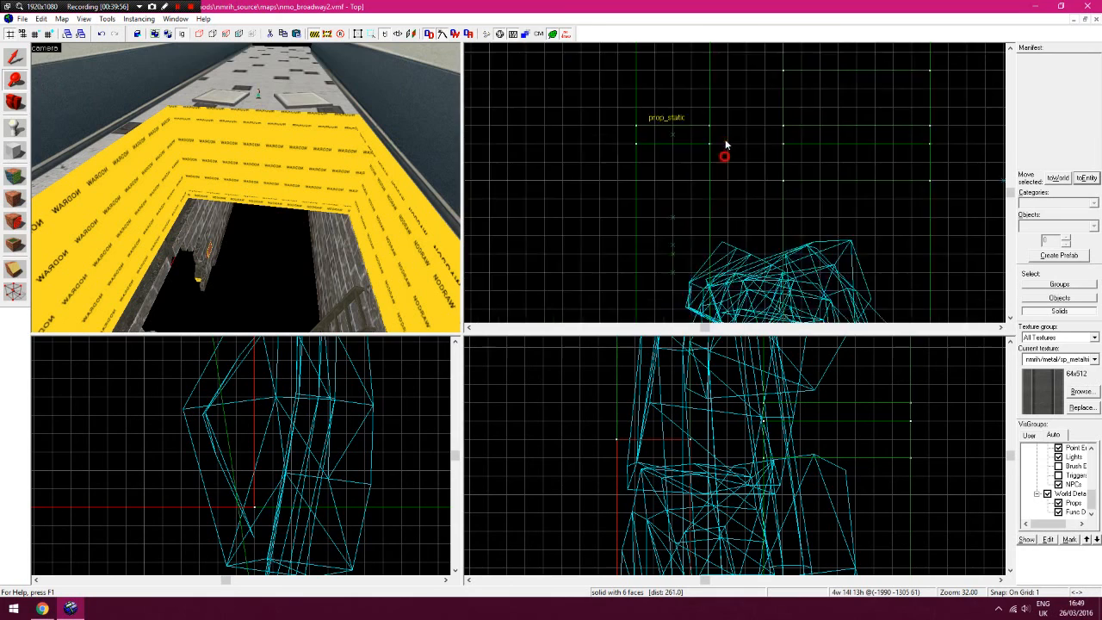
pyautogui.scroll(-4, 805, 155)
pyautogui.scroll(3, 793, 207)
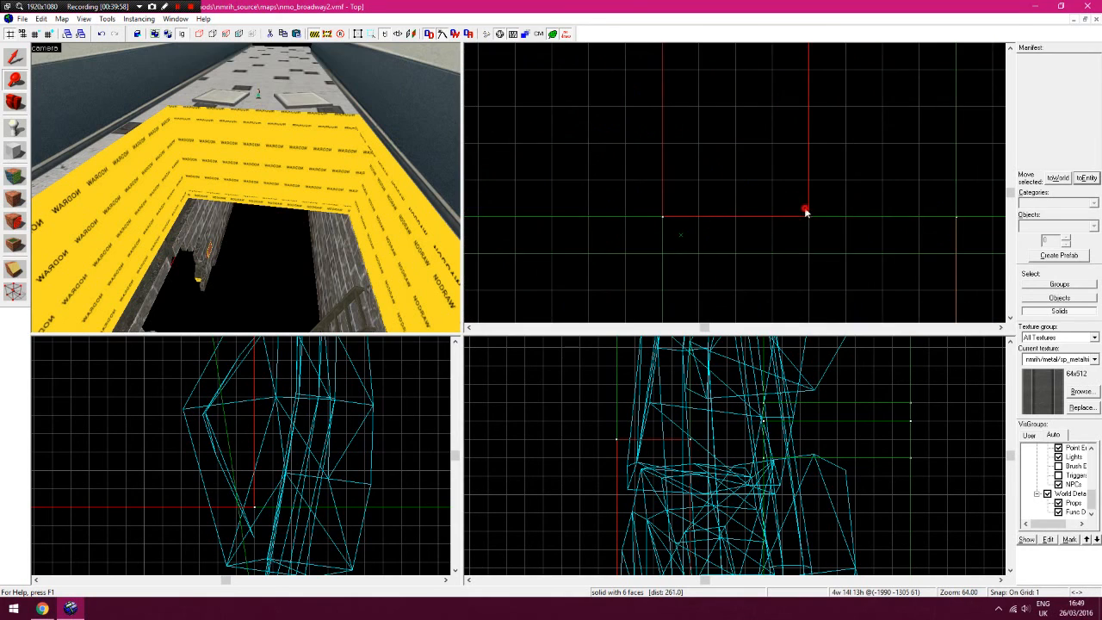
pyautogui.scroll(-3, 762, 216)
pyautogui.scroll(-3, 763, 428)
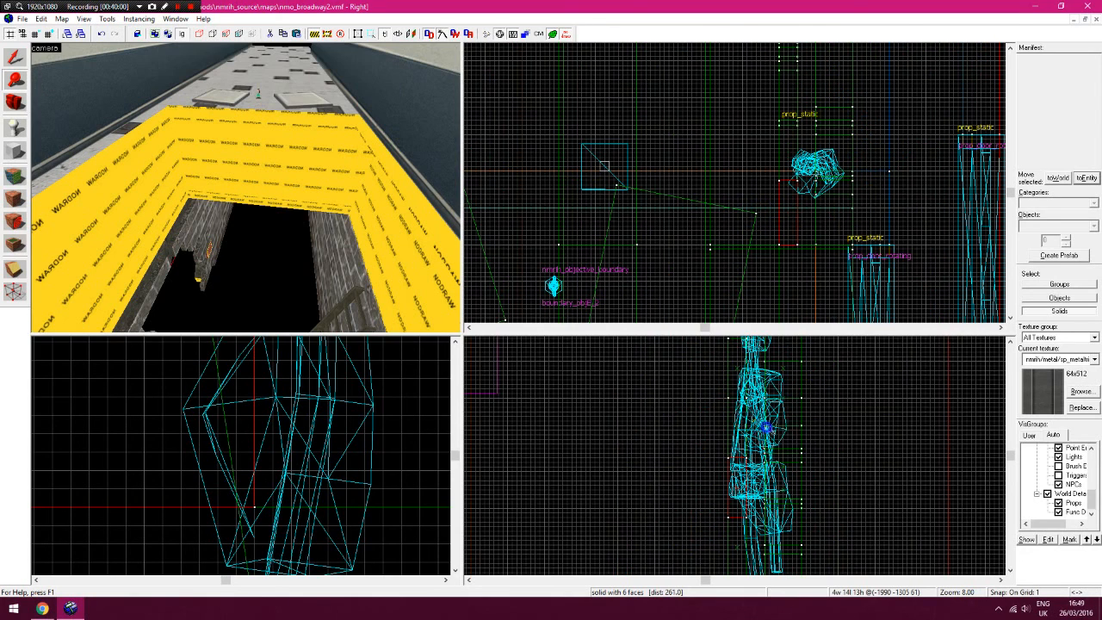
# Shift the 31×1×2-unit ceiling rail under the hole slightly in the side and top views to line up with the adjoining rail
pyautogui.press('Up')
pyautogui.click(13, 105)
pyautogui.moveTo(245, 187); pyautogui.dragTo(246, 187)
pyautogui.click(19, 60)
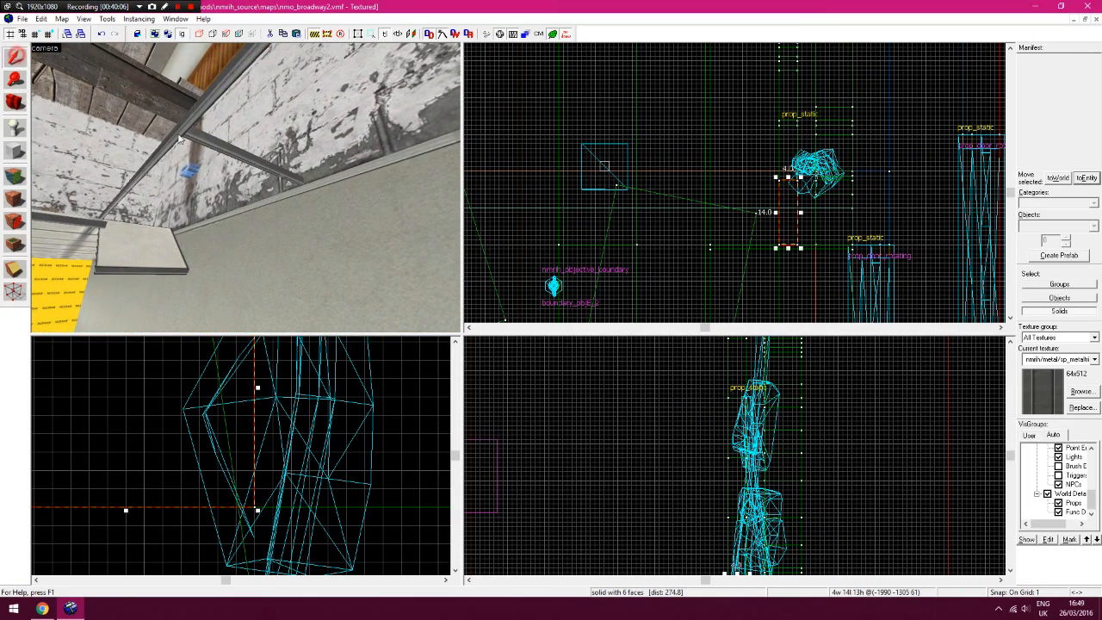
pyautogui.click(181, 140)
pyautogui.click(199, 134)
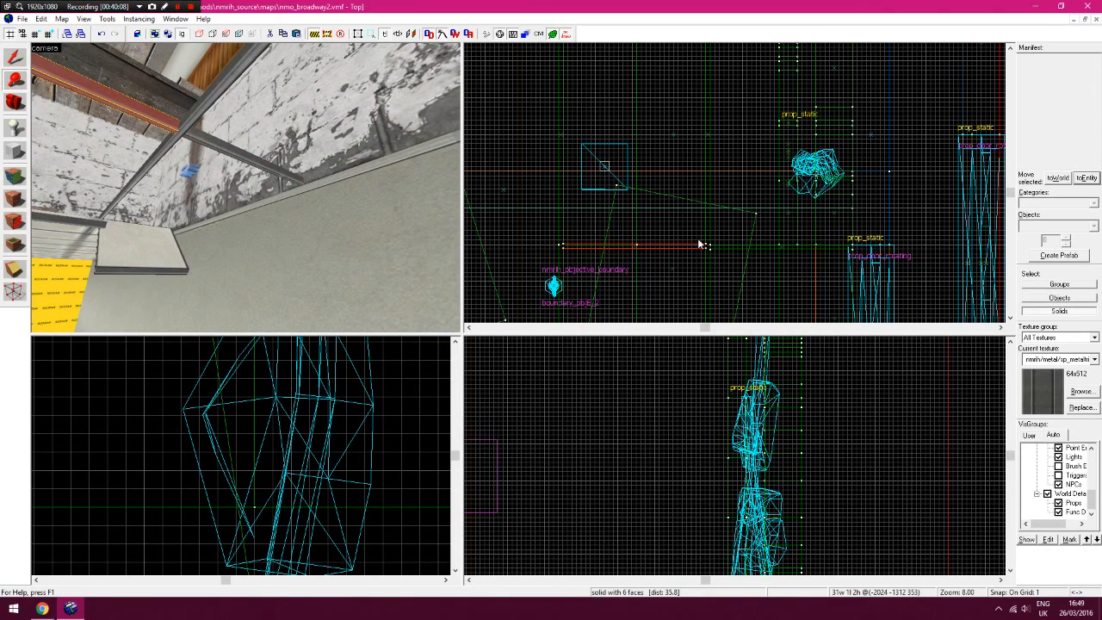
pyautogui.scroll(3, 708, 248)
pyautogui.scroll(-2, 733, 467)
pyautogui.scroll(5, 722, 470)
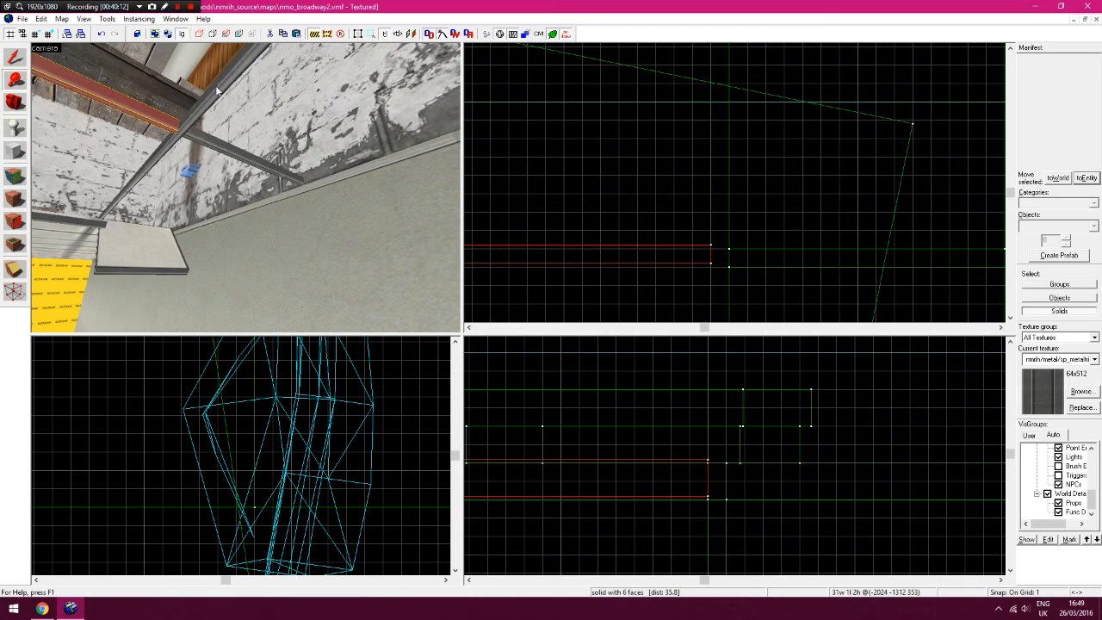
pyautogui.moveTo(677, 487); pyautogui.dragTo(676, 490)
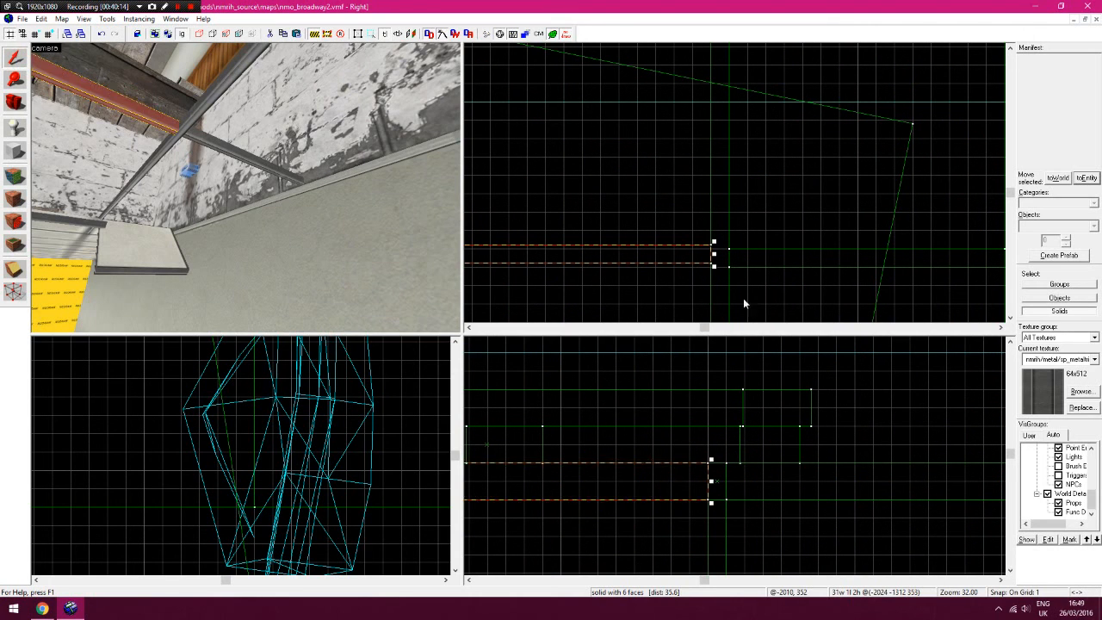
pyautogui.moveTo(699, 259); pyautogui.dragTo(700, 264)
pyautogui.click(697, 216)
# Sample sp_metaltrim001c from a ceiling rail face and apply it to the adjoining rail face at the junction
pyautogui.press('z')
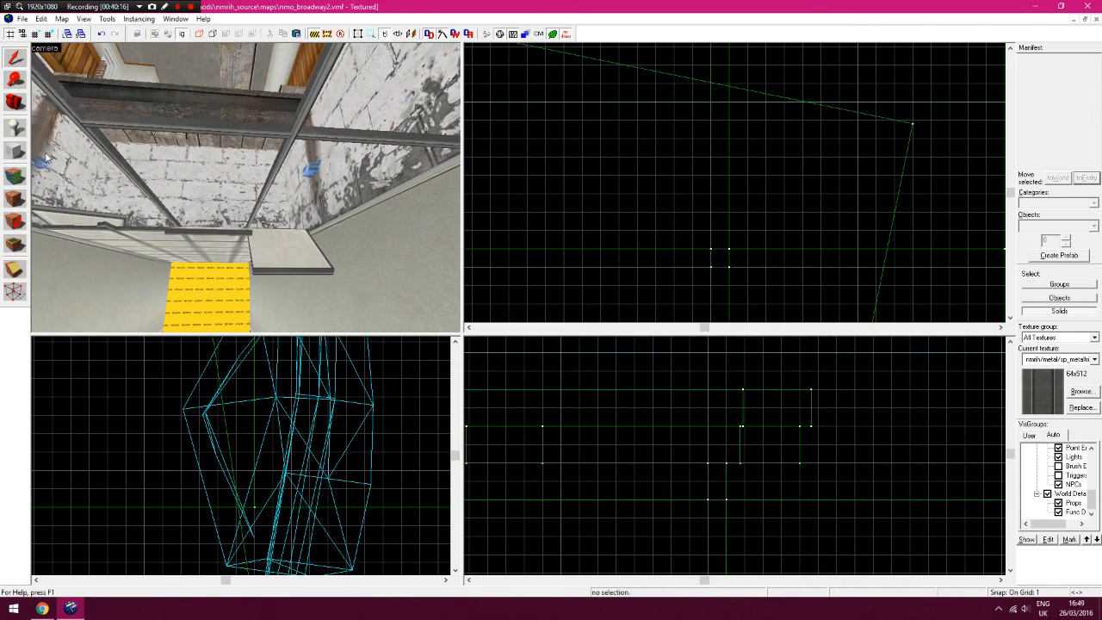
pyautogui.click(15, 176)
pyautogui.press('z')
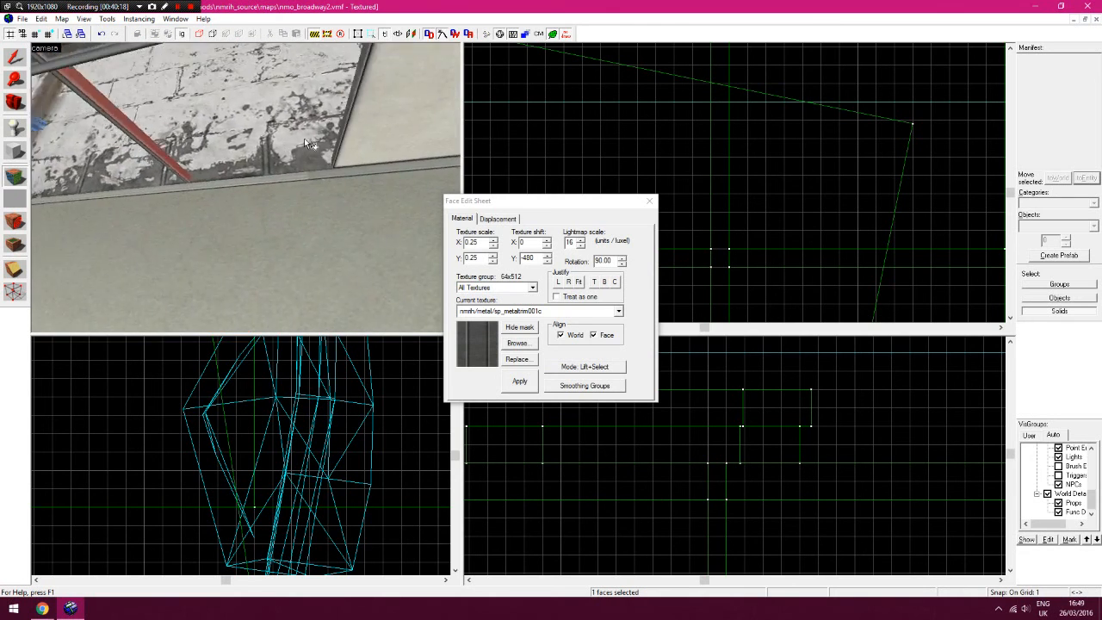
pyautogui.press('z')
pyautogui.click(322, 236)
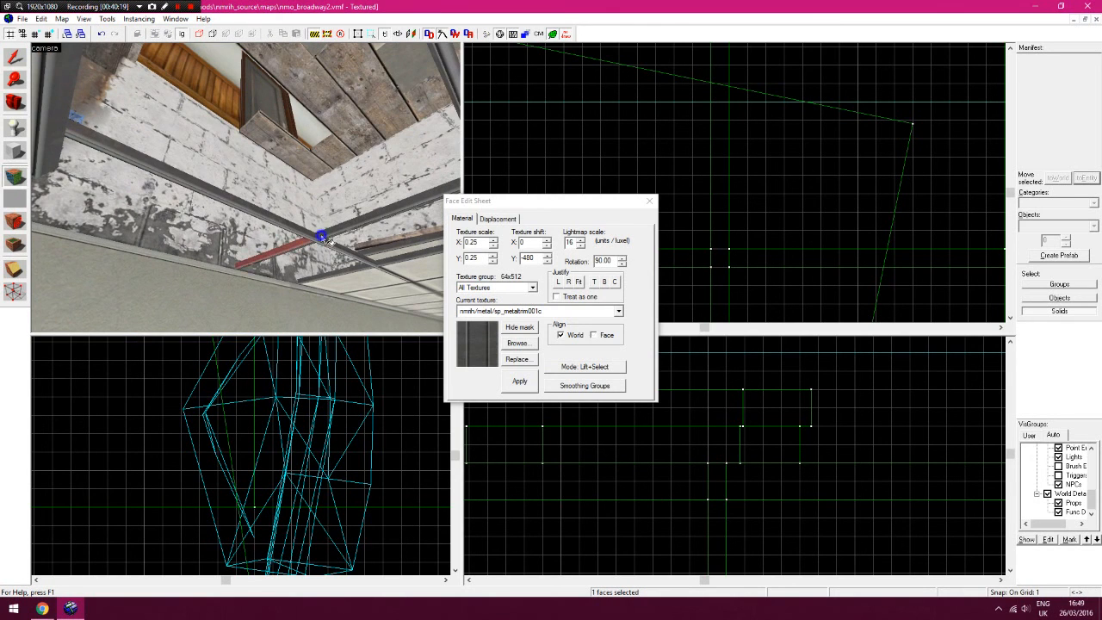
pyautogui.click(650, 200)
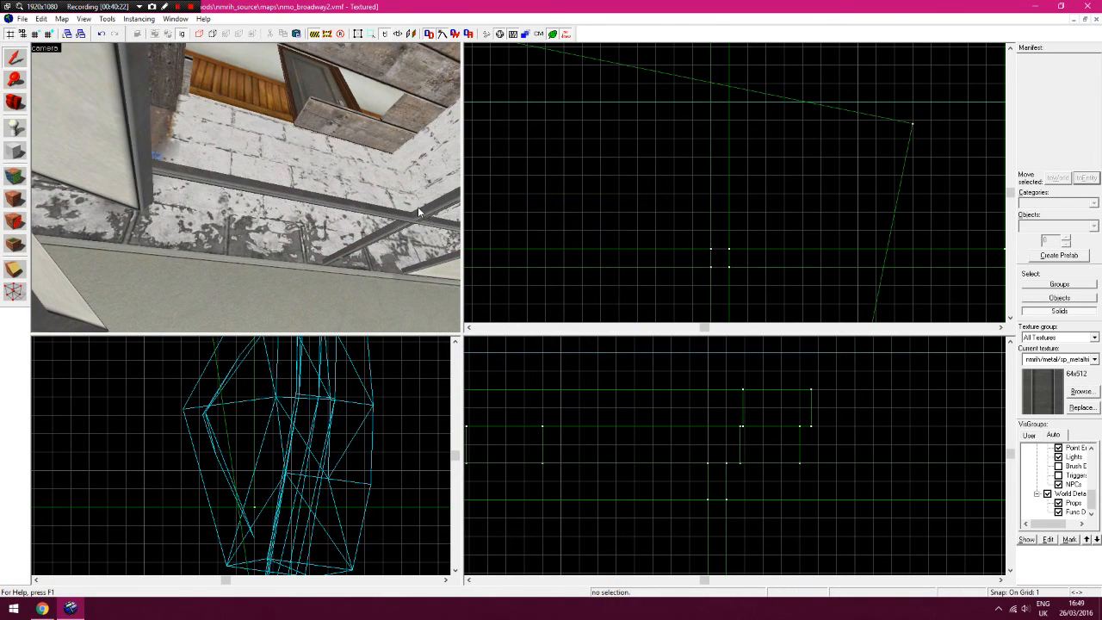
# Check the texture settings of the rail face at the junction beneath the ceiling hole
pyautogui.moveTo(423, 211); pyautogui.dragTo(384, 218)
pyautogui.moveTo(295, 255); pyautogui.dragTo(26, 206)
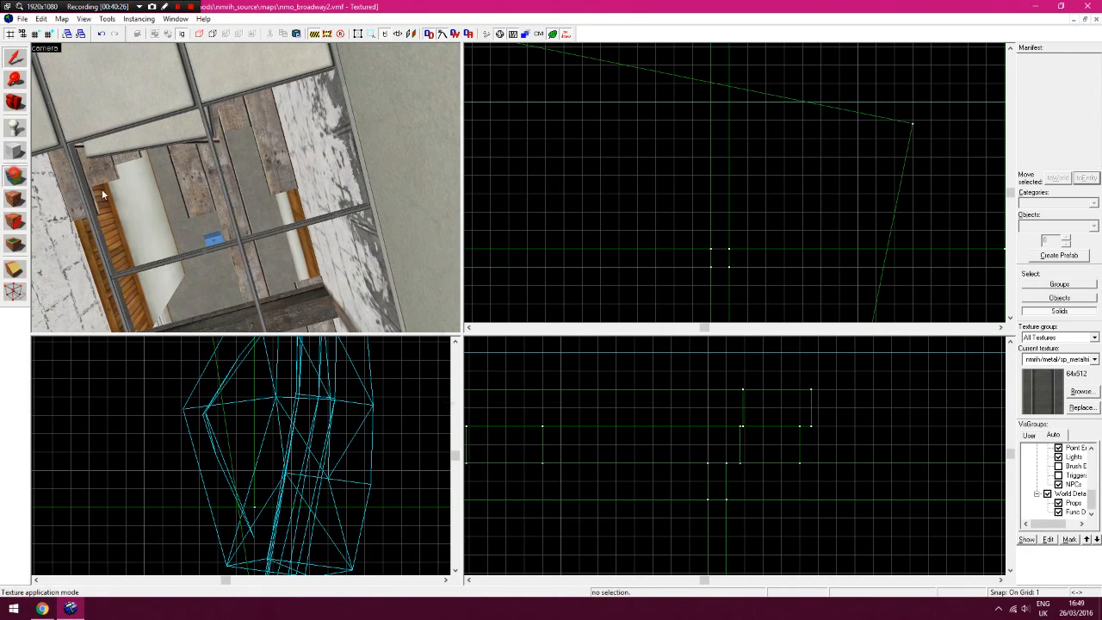
pyautogui.click(17, 175)
pyautogui.click(240, 243)
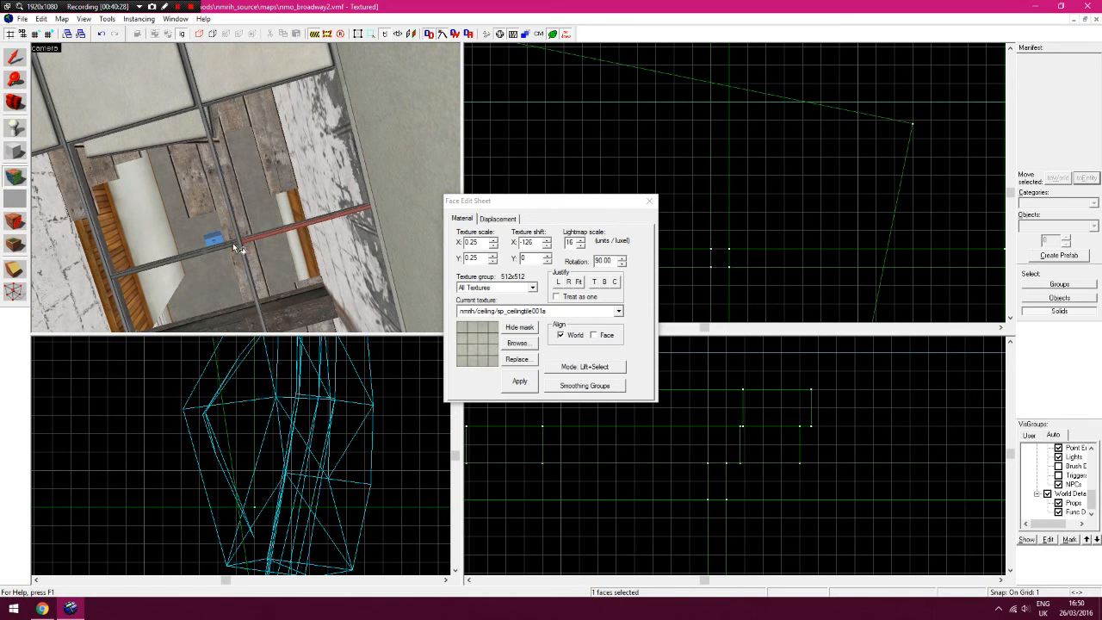
pyautogui.click(649, 201)
# Shorten the 31-unit rail beside the central junction to a 2×1×2-unit stub and align it vertically with the adjoining rail
pyautogui.moveTo(263, 217); pyautogui.dragTo(289, 189)
pyautogui.click(290, 186)
pyautogui.click(270, 186)
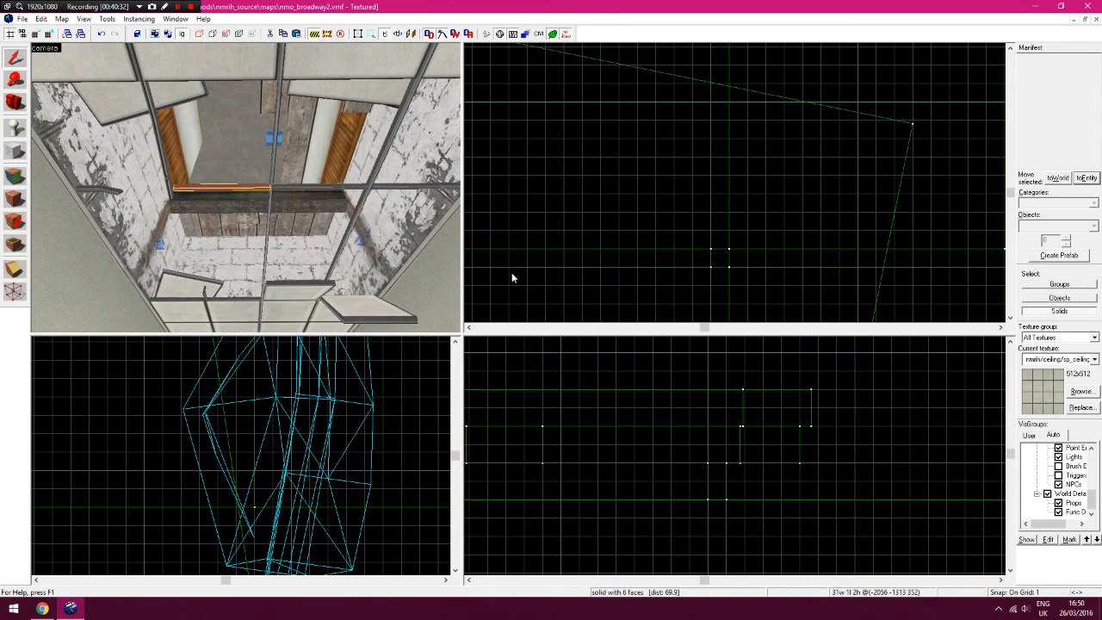
pyautogui.press('Left')
pyautogui.press('Left')
pyautogui.press('Left')
pyautogui.press('Left')
pyautogui.press('Left')
pyautogui.press('Left')
pyautogui.press('Left')
pyautogui.press('Left')
pyautogui.press('Right')
pyautogui.press('Right')
pyautogui.press('Right')
pyautogui.press('Right')
pyautogui.moveTo(687, 274); pyautogui.dragTo(641, 275)
pyautogui.press('Right')
pyautogui.press('Right')
pyautogui.press('Left')
pyautogui.press('Left')
pyautogui.press('Left')
pyautogui.press('Left')
pyautogui.press('Left')
pyautogui.press('Left')
pyautogui.press('Left')
pyautogui.moveTo(735, 494); pyautogui.dragTo(735, 476)
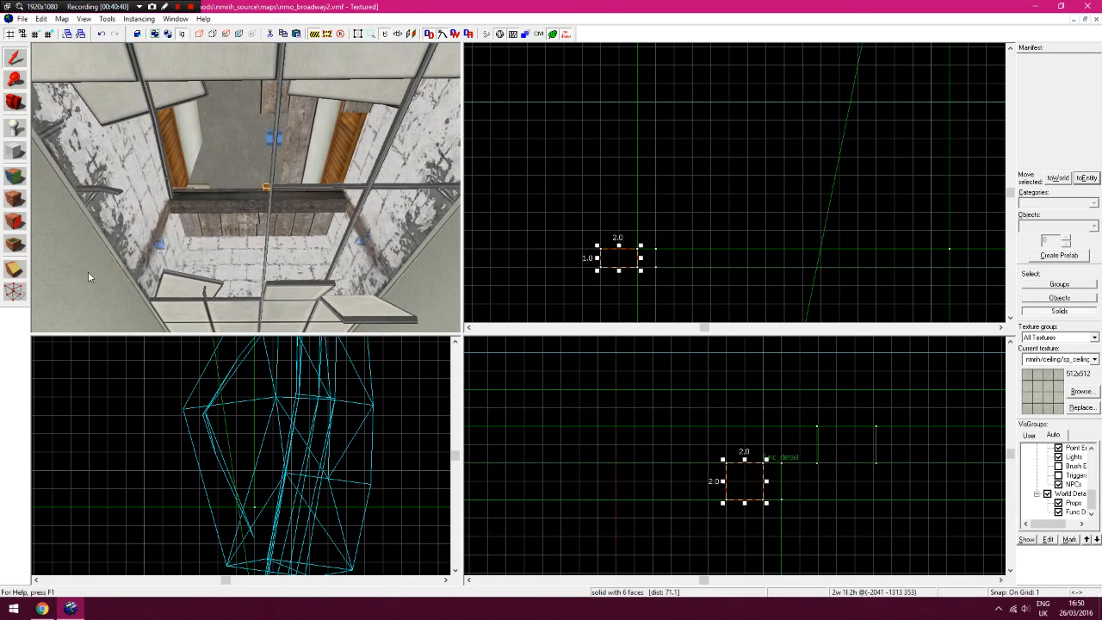
# Rotate the rail stub about 14 degrees in the side view and reshape its vertices into a bent, broken end meeting the junction
pyautogui.moveTo(767, 503); pyautogui.dragTo(773, 505)
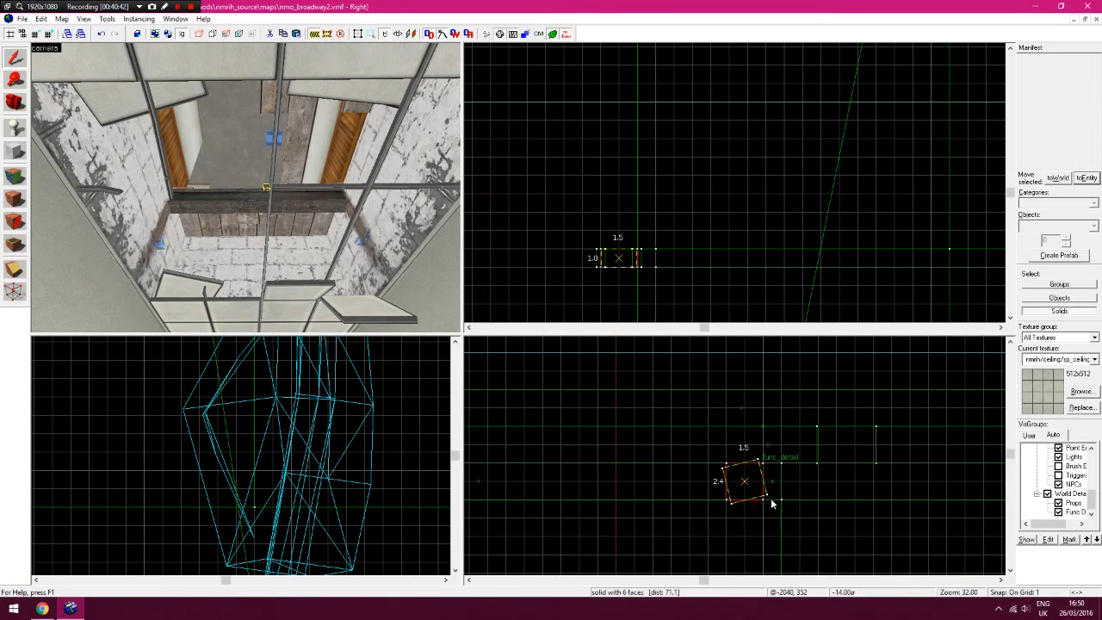
pyautogui.click(15, 292)
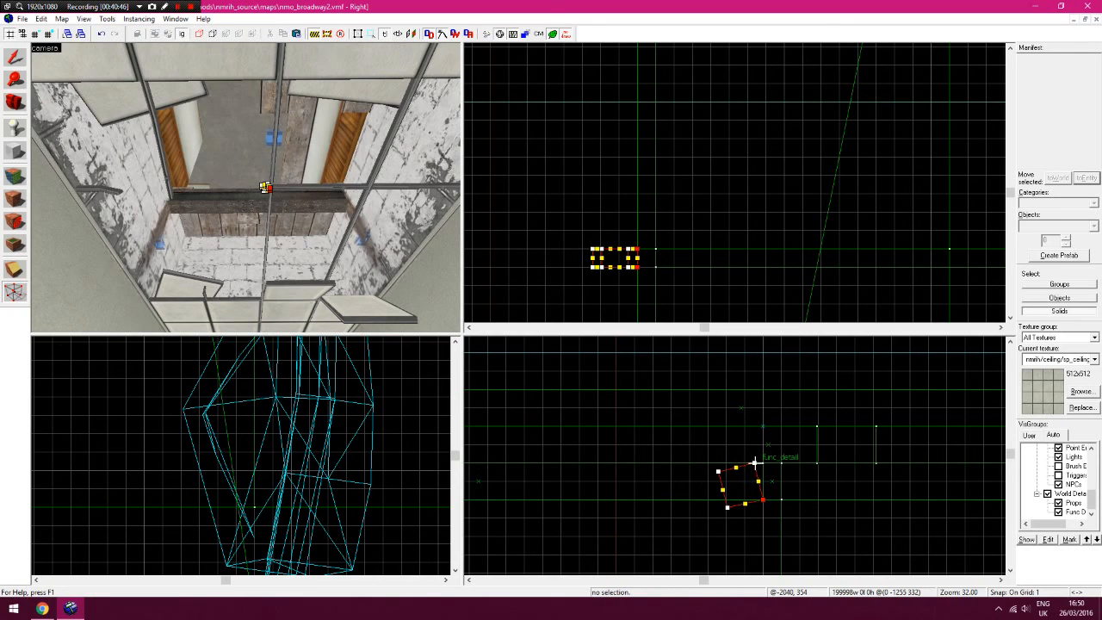
pyautogui.moveTo(719, 472); pyautogui.dragTo(705, 480)
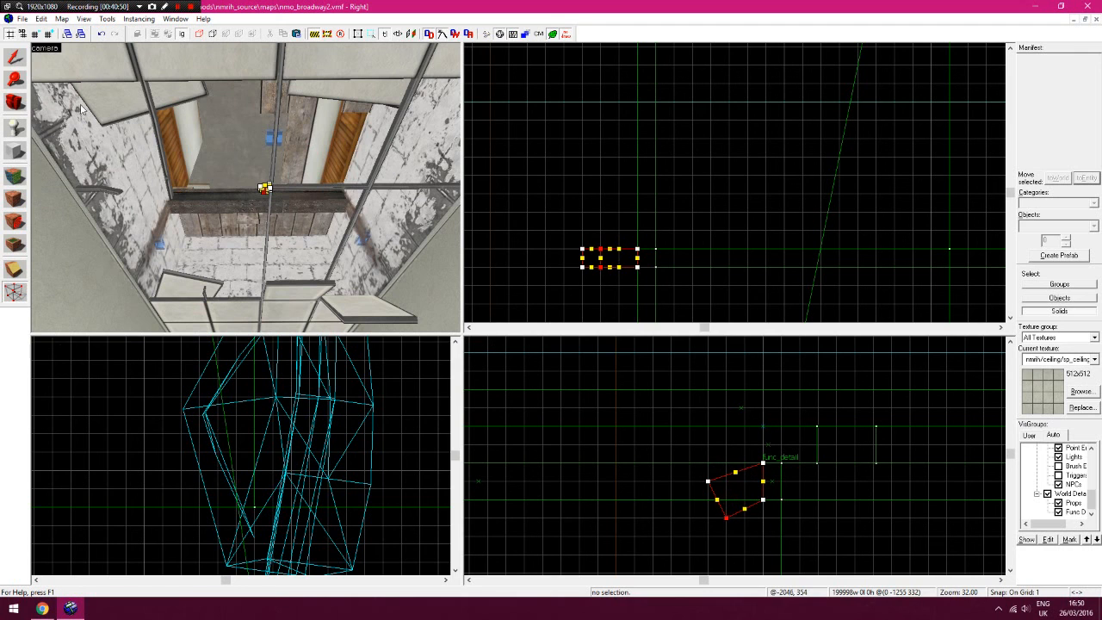
pyautogui.click(15, 58)
pyautogui.click(567, 159)
# Sample the metal trim texture from the ceiling rails and look over the bent stub beneath the hole
pyautogui.press('z')
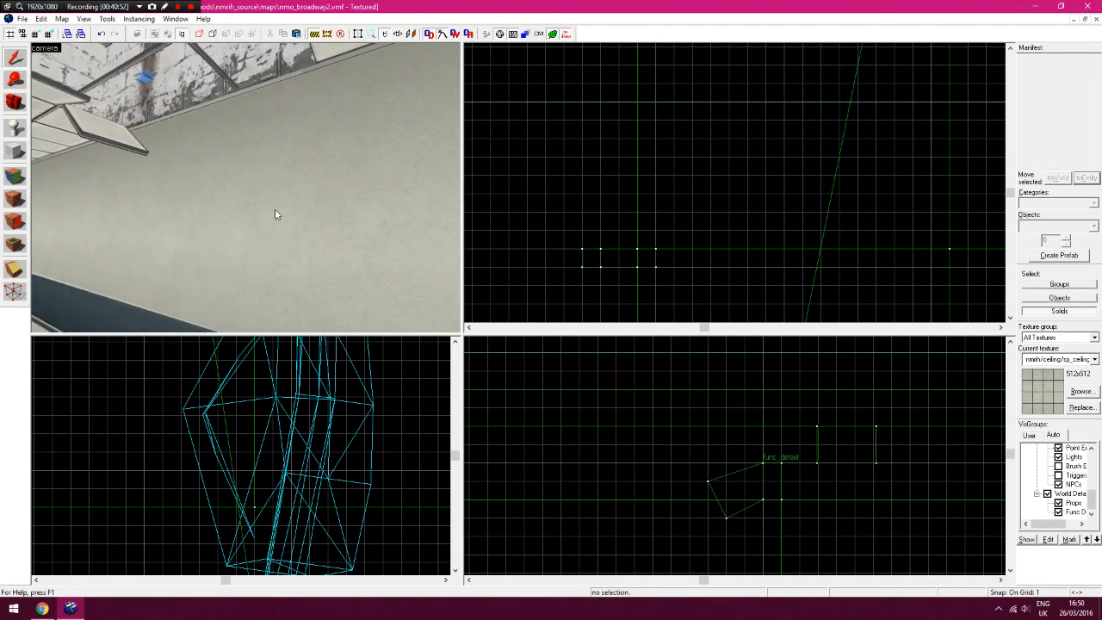
pyautogui.click(15, 176)
pyautogui.click(200, 171)
pyautogui.press('z')
pyautogui.press('z')
pyautogui.click(645, 203)
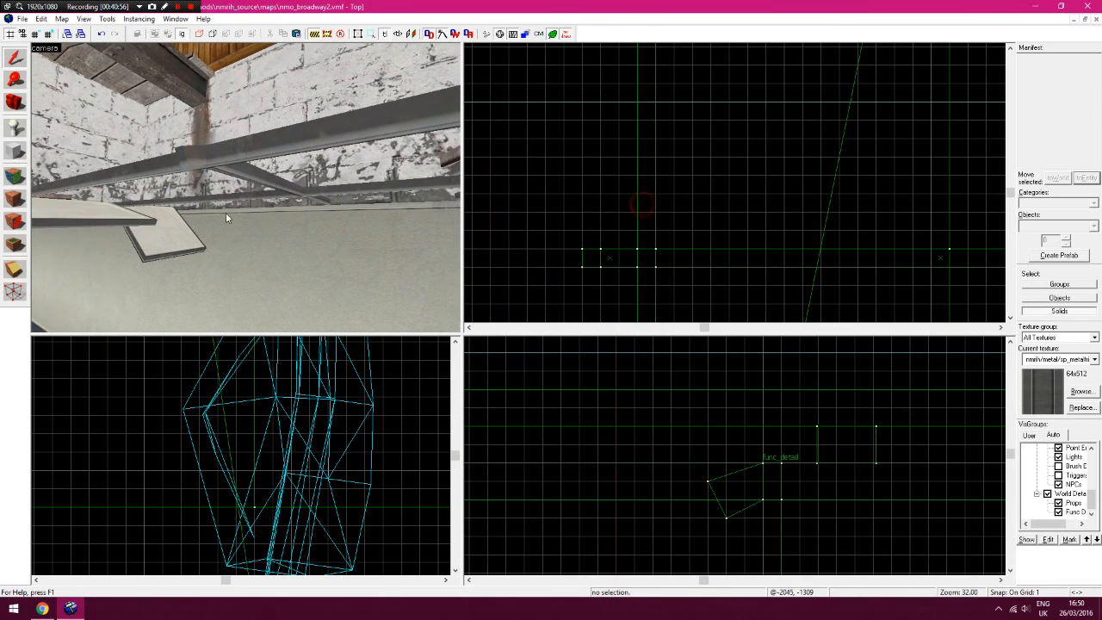
pyautogui.press('z')
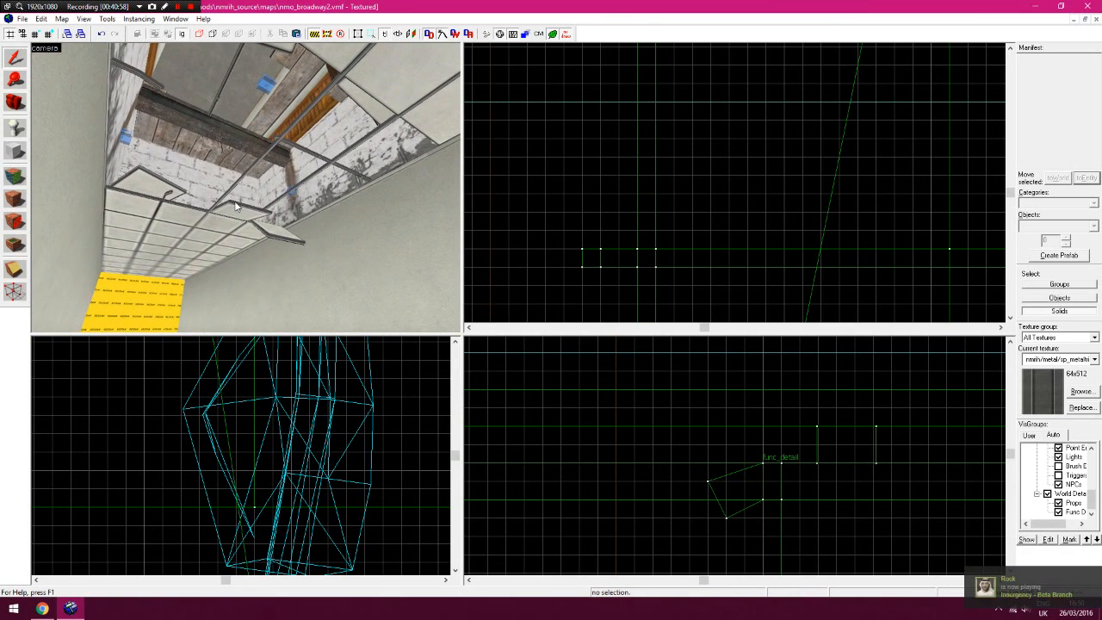
pyautogui.press('z')
# Duplicate two crosswise ceiling rail pieces as a 63×1×2-unit pair and place the copy across the hole at rail height
pyautogui.click(347, 172)
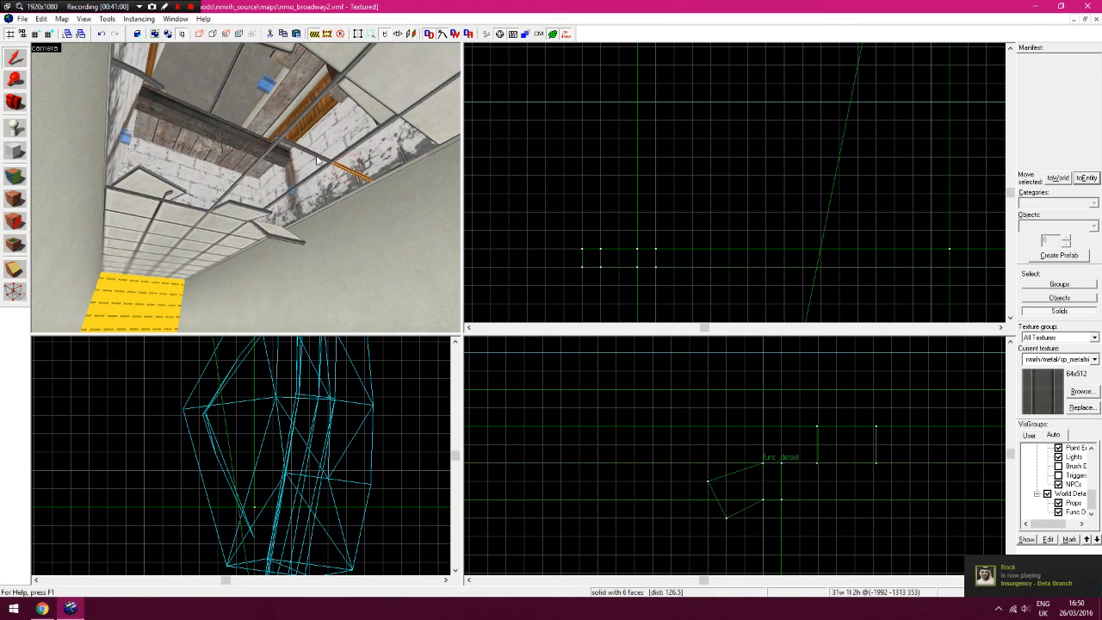
pyautogui.hotkey('ctrl', 'v')
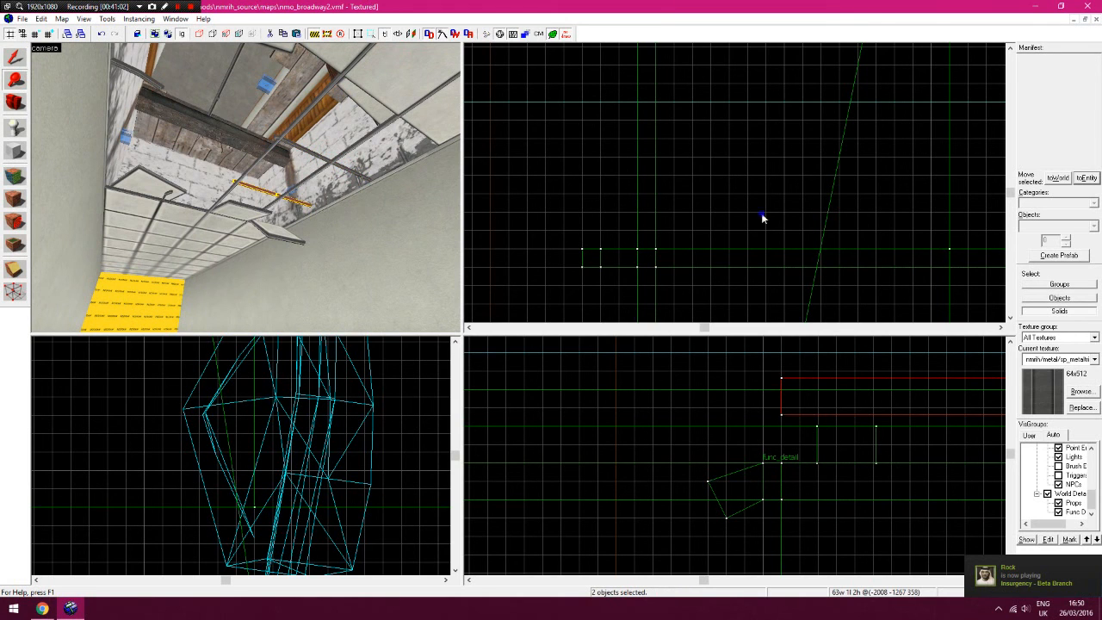
pyautogui.scroll(-4, 762, 218)
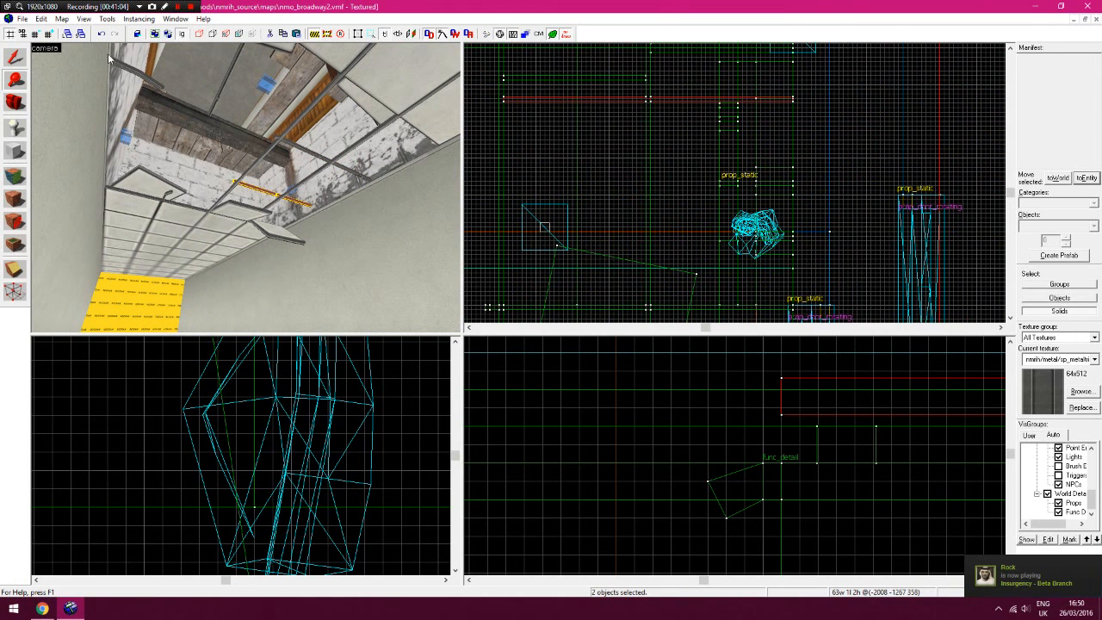
pyautogui.hotkey('shift', 's')
pyautogui.moveTo(689, 128); pyautogui.dragTo(692, 155)
pyautogui.moveTo(809, 415); pyautogui.dragTo(813, 481)
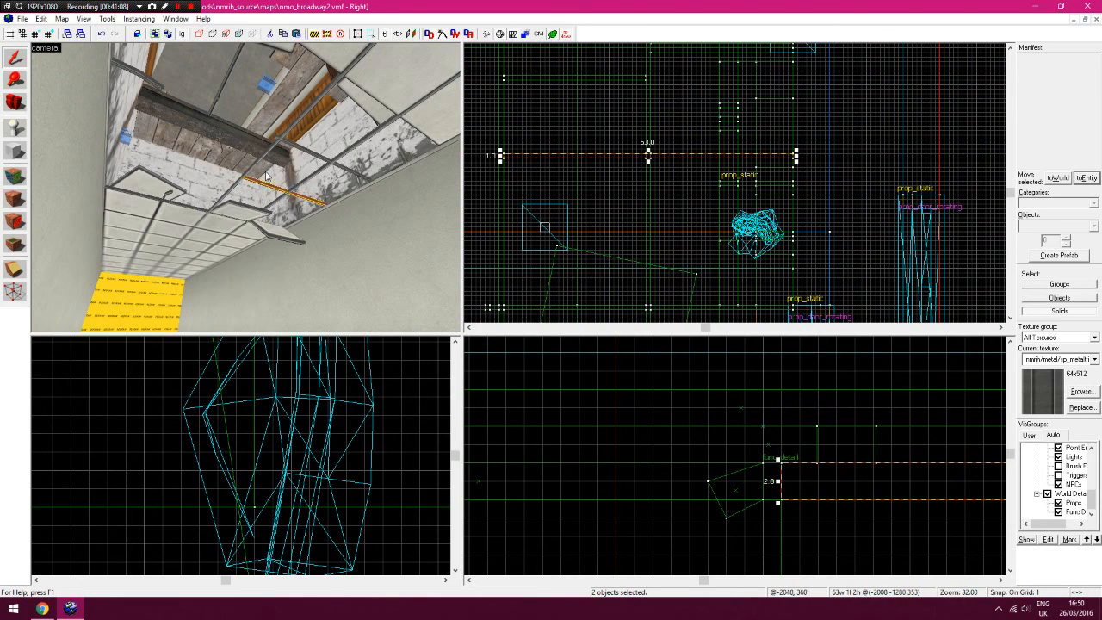
# Shift the copied 63×1×2-unit crosswise rail pair by 1 unit in the top view to line it up across the hole
pyautogui.press('z')
pyautogui.press('w')
pyautogui.press('z')
pyautogui.press('z')
pyautogui.press('a')
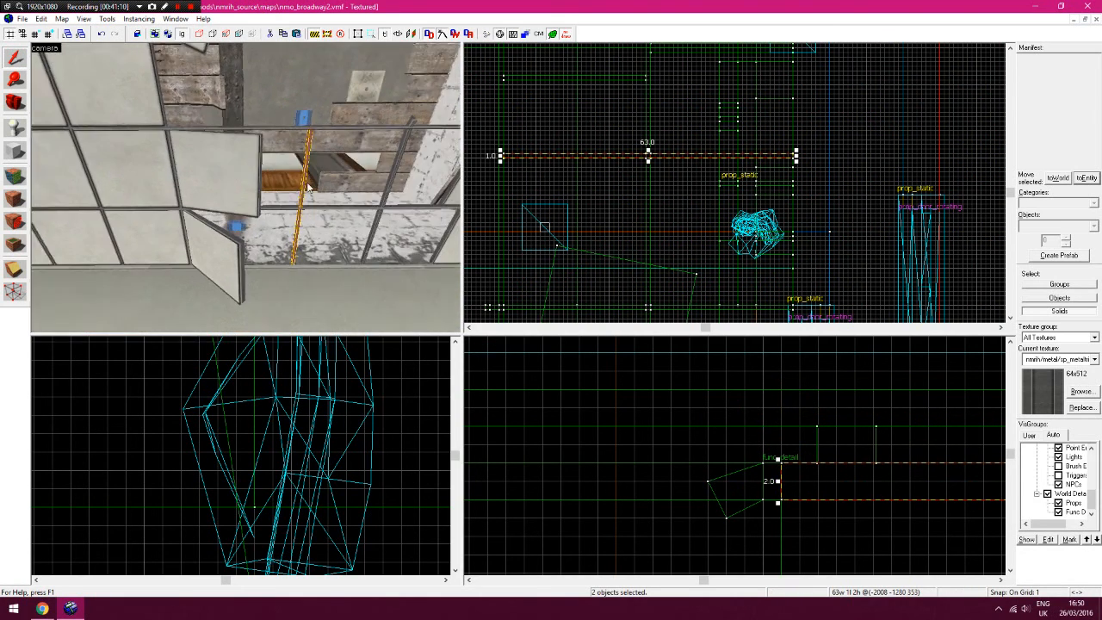
pyautogui.press('z')
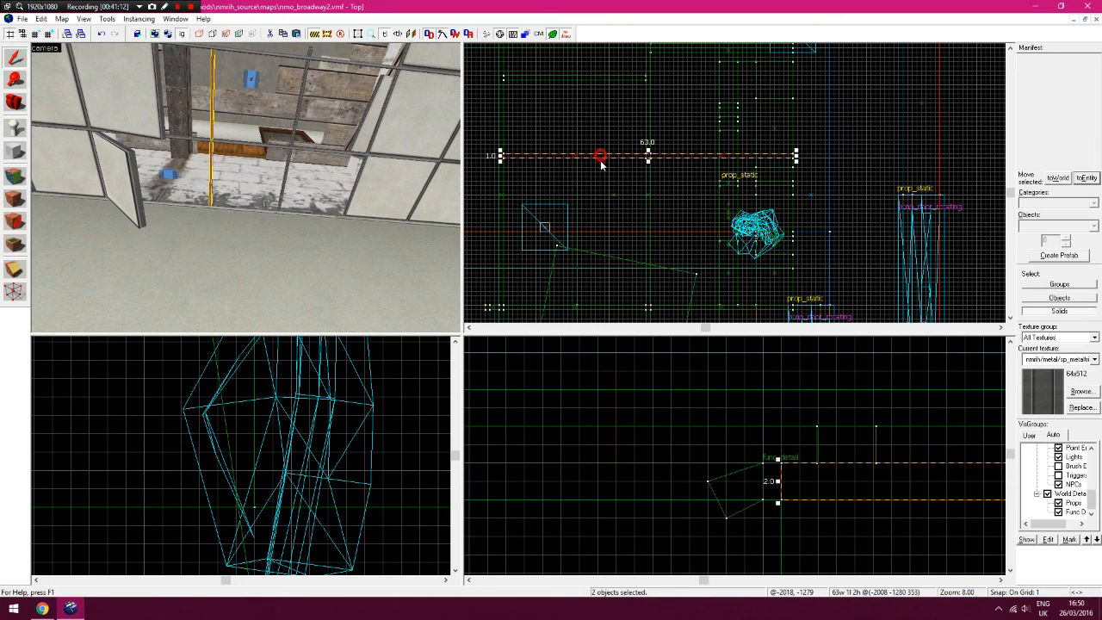
pyautogui.moveTo(602, 164); pyautogui.dragTo(601, 168)
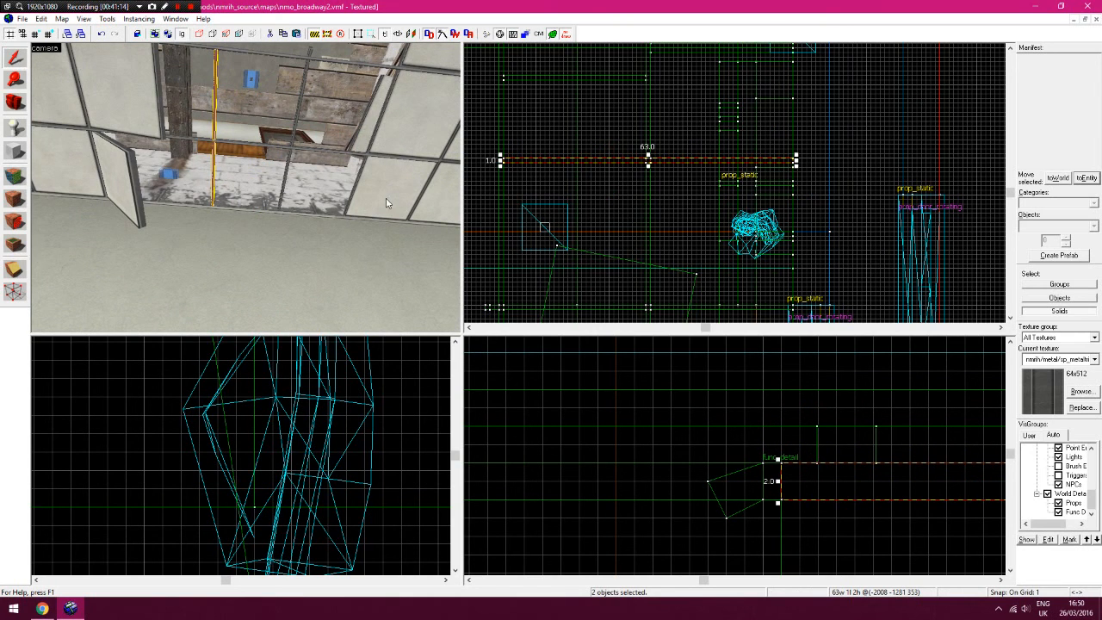
# Delete the half of the copied rail pair farther from the corridor wall, keeping the wall-side piece, and save the map
pyautogui.press('z')
pyautogui.press('d')
pyautogui.press('z')
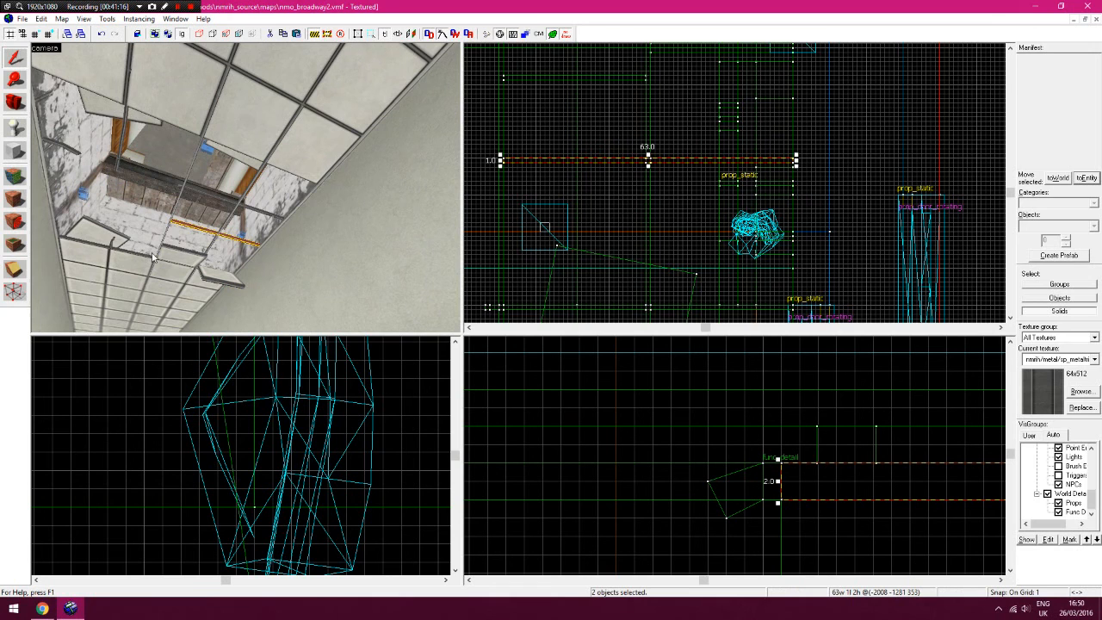
pyautogui.press('z')
pyautogui.press('z')
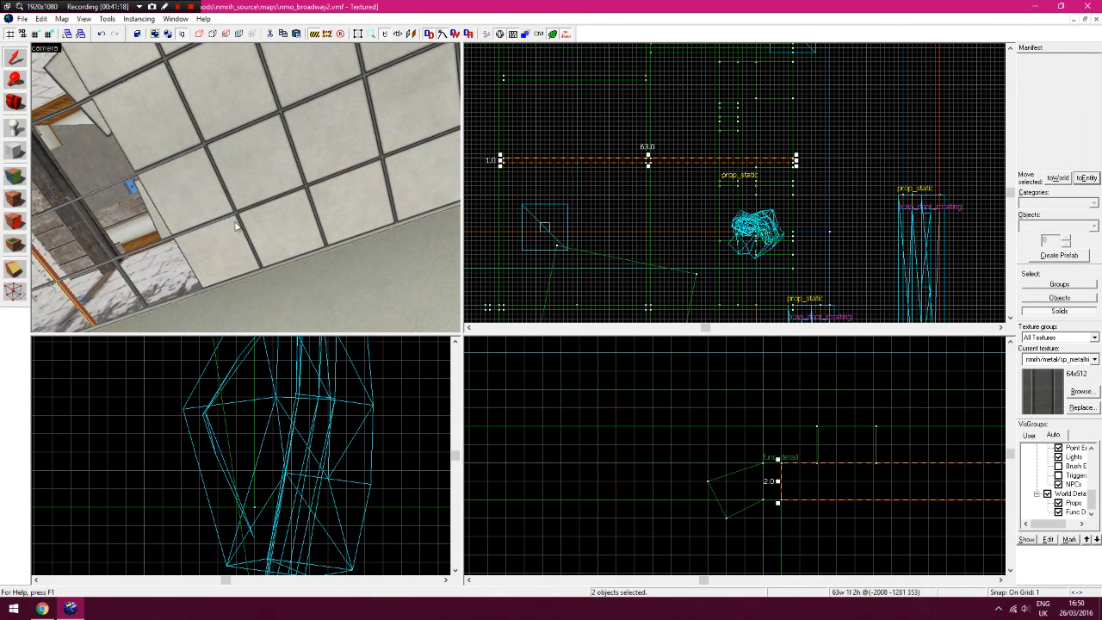
pyautogui.press('s')
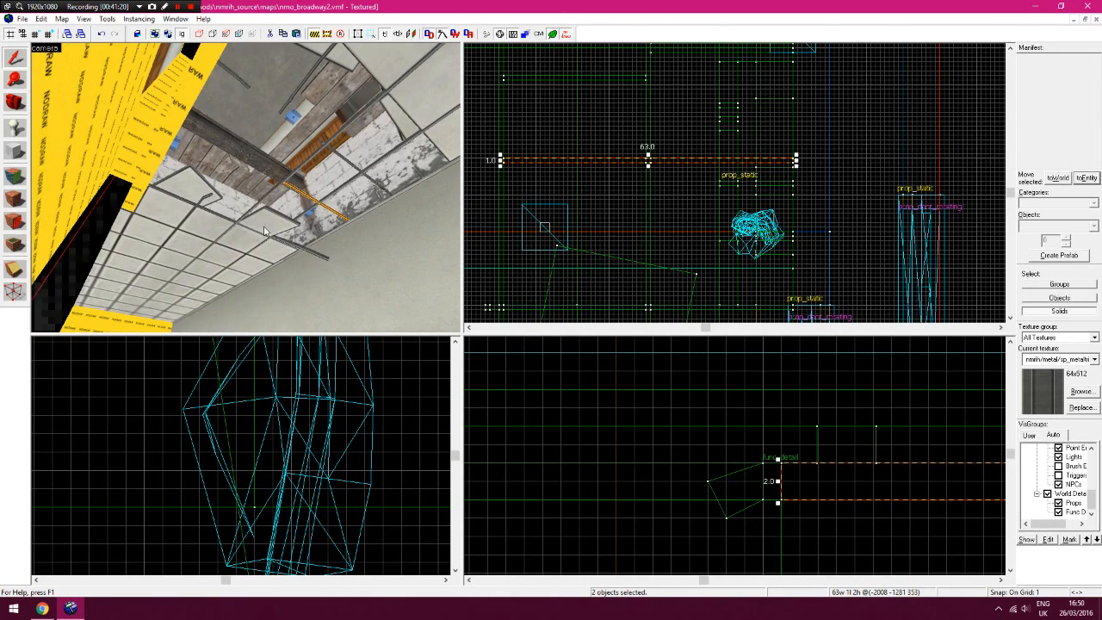
pyautogui.press('z')
pyautogui.press('d')
pyautogui.press('z')
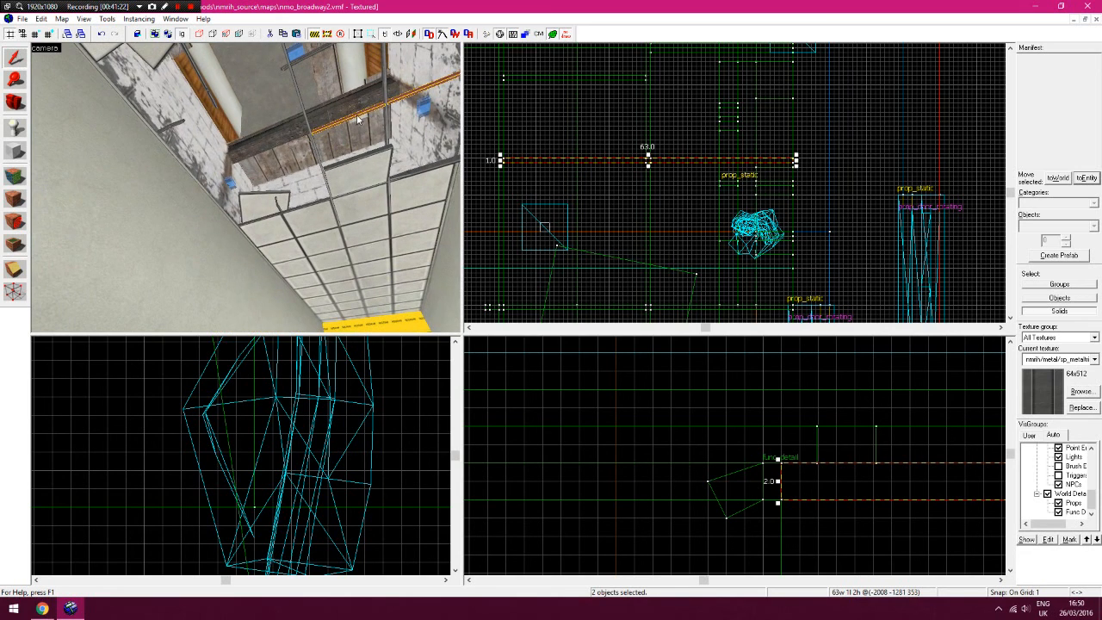
pyautogui.press('Delete')
pyautogui.press('z')
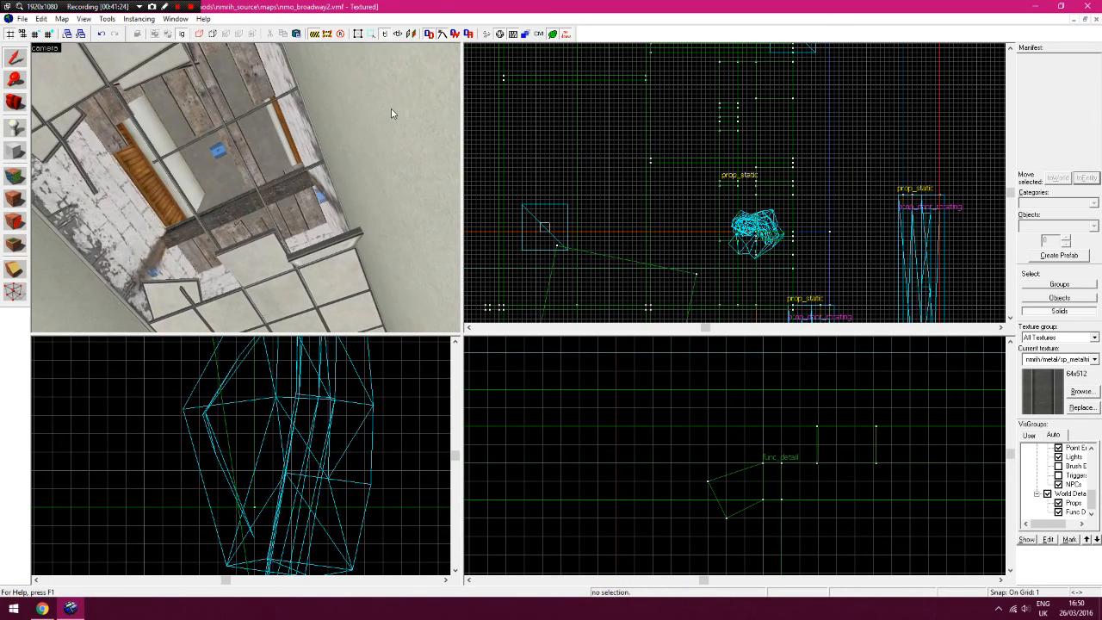
pyautogui.press('z')
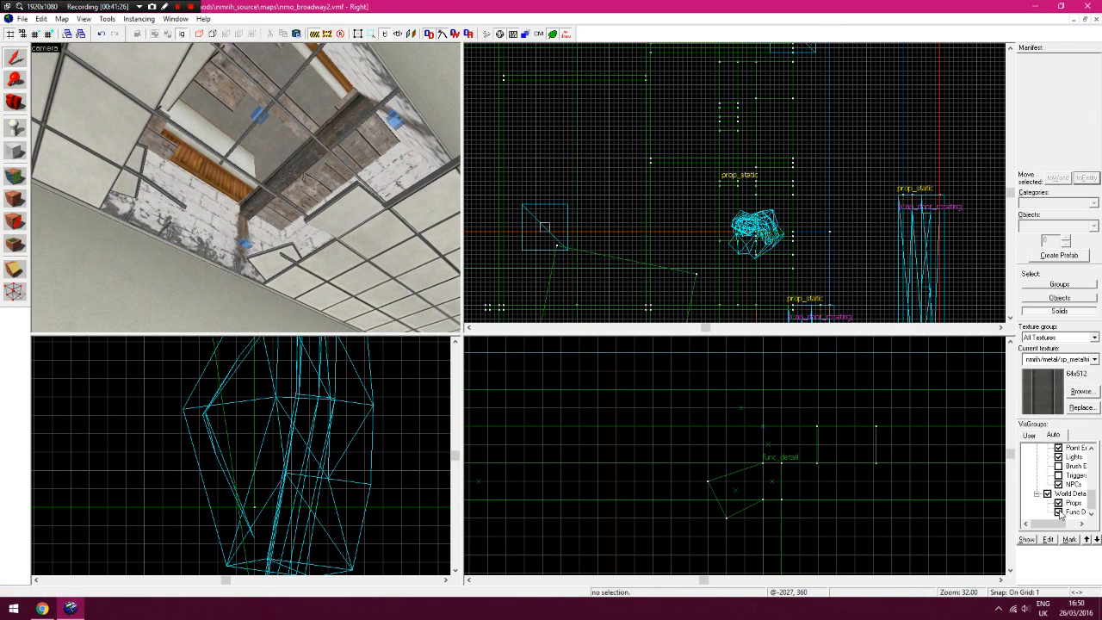
pyautogui.click(18, 18)
pyautogui.click(69, 68)
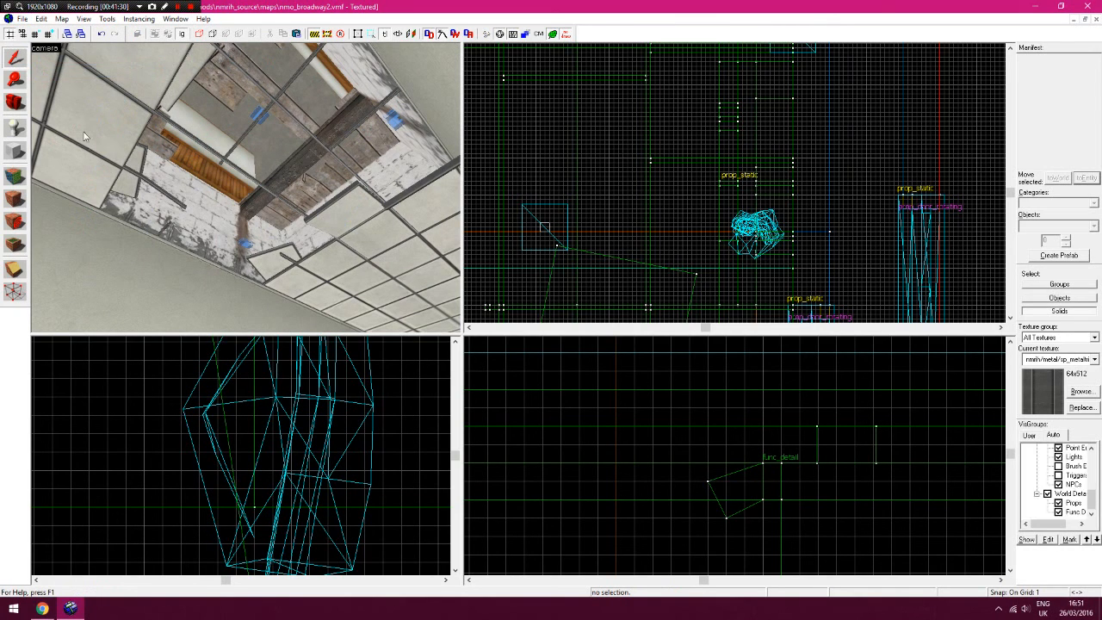
# Identify the loose crosswise rails by hiding the func_detail solids, show those solids again, and restore selection by groups
pyautogui.press('a')
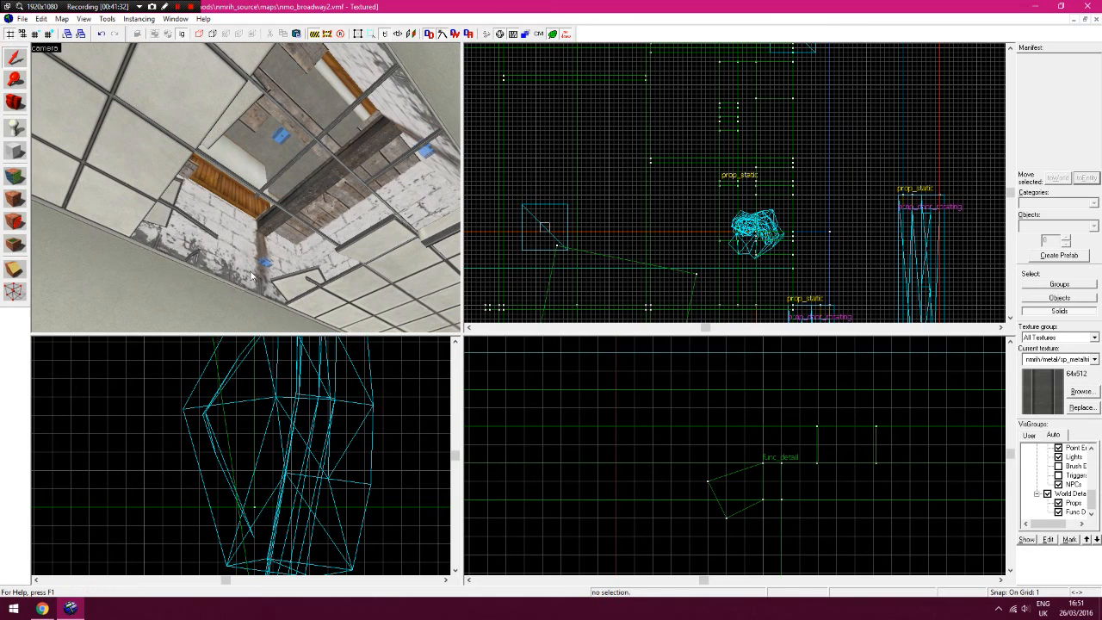
pyautogui.click(1060, 514)
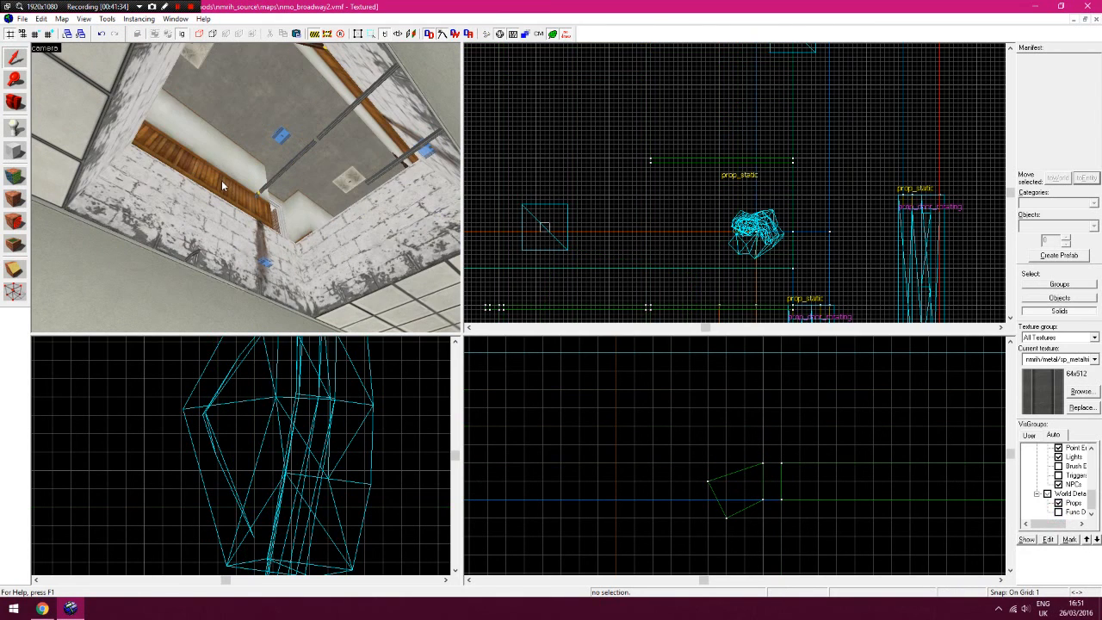
pyautogui.press('Right')
pyautogui.click(247, 169)
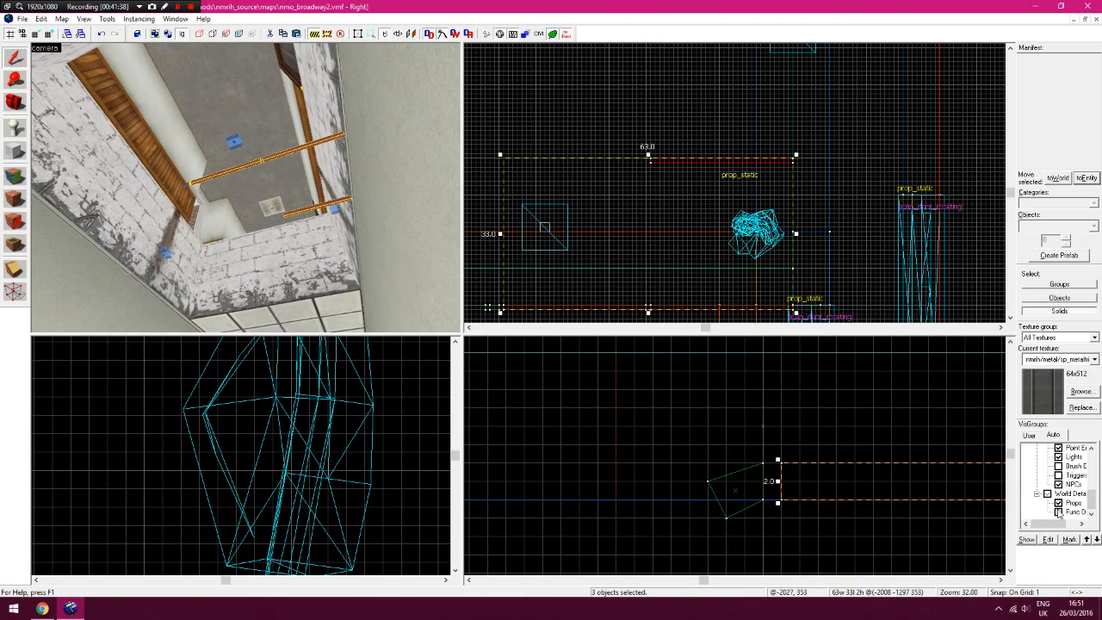
pyautogui.click(1059, 512)
pyautogui.keyDown('ctrl'); pyautogui.click(206, 210); pyautogui.keyUp('ctrl')
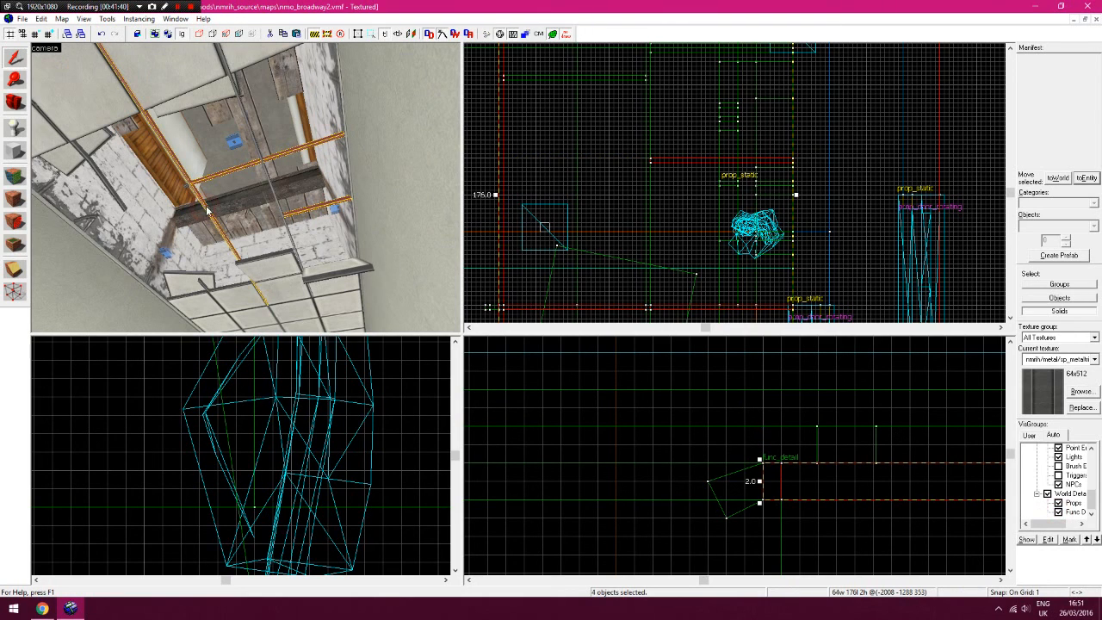
pyautogui.click(181, 34)
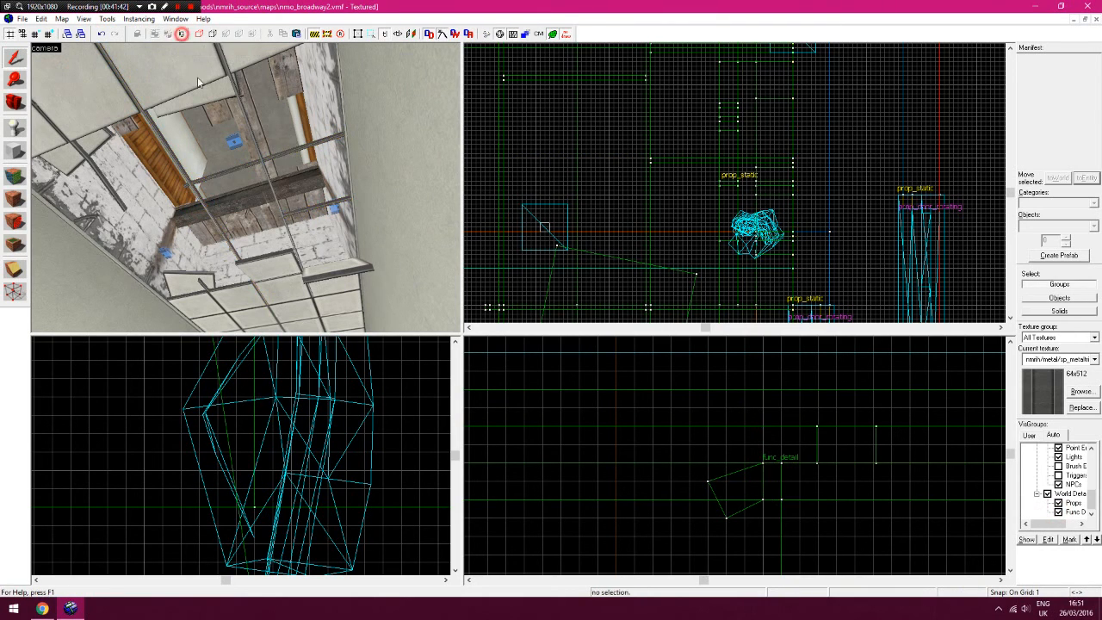
# Select the loose rails together with the ceiling pieces around the hole and tie them into one func_detail entity
pyautogui.click(210, 175)
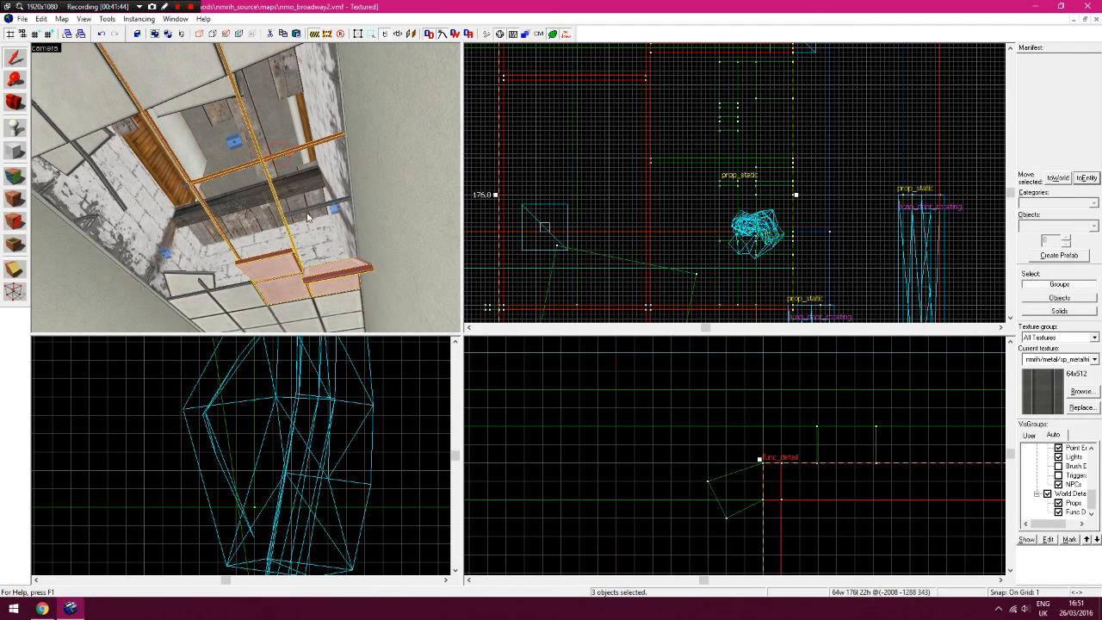
pyautogui.moveTo(205, 146); pyautogui.dragTo(151, 147)
pyautogui.keyDown('ctrl'); pyautogui.click(410, 246); pyautogui.keyUp('ctrl')
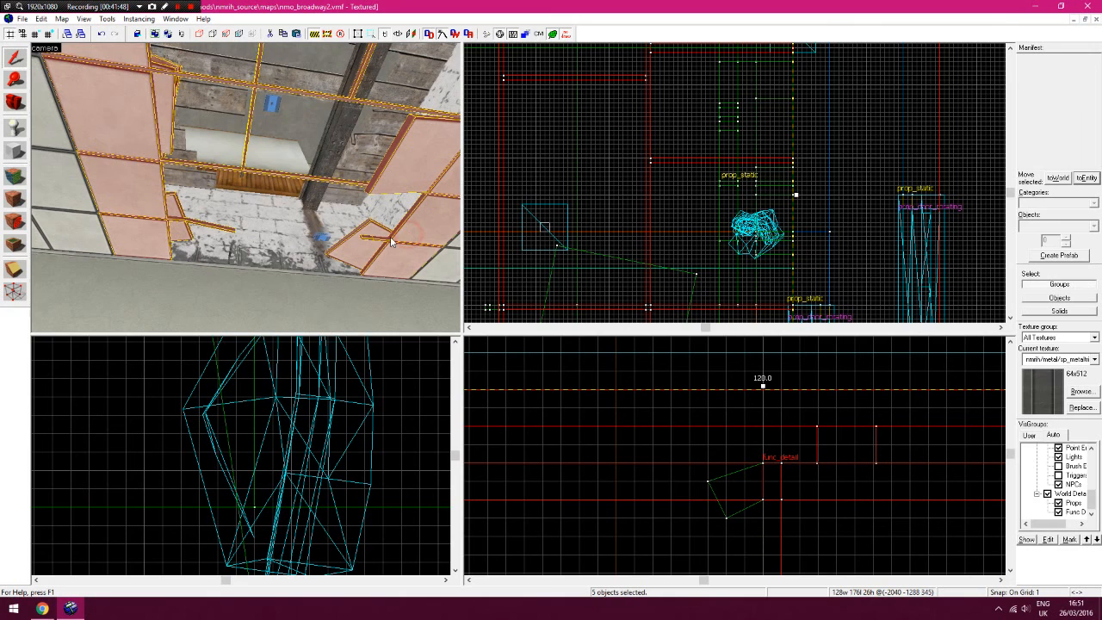
pyautogui.moveTo(158, 206); pyautogui.dragTo(407, 255)
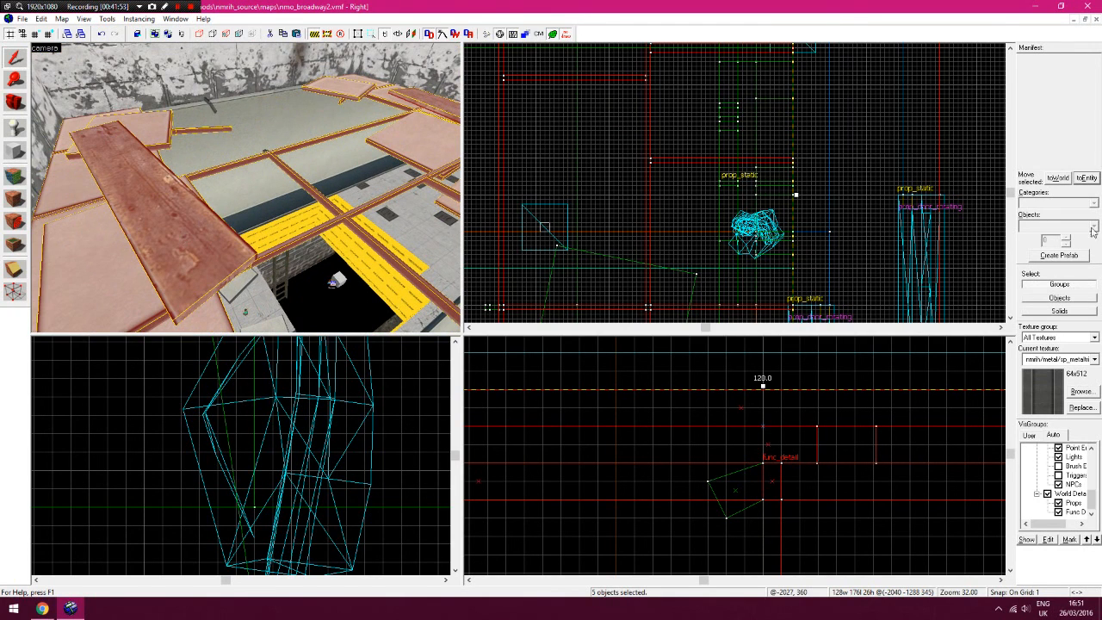
pyautogui.click(1087, 179)
pyautogui.click(731, 365)
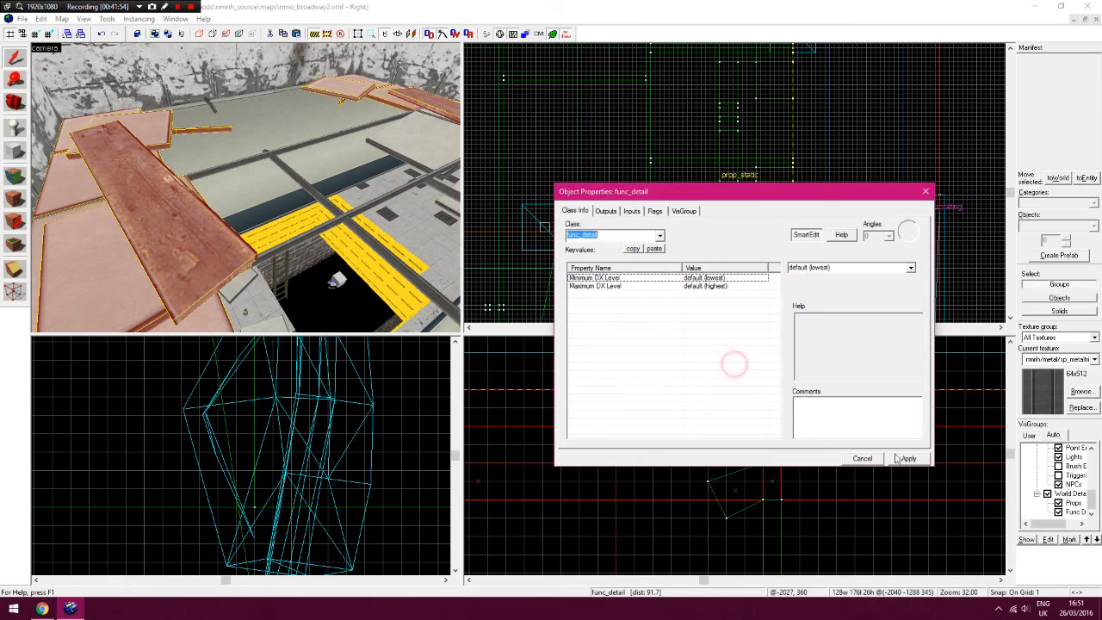
pyautogui.click(862, 459)
pyautogui.click(504, 198)
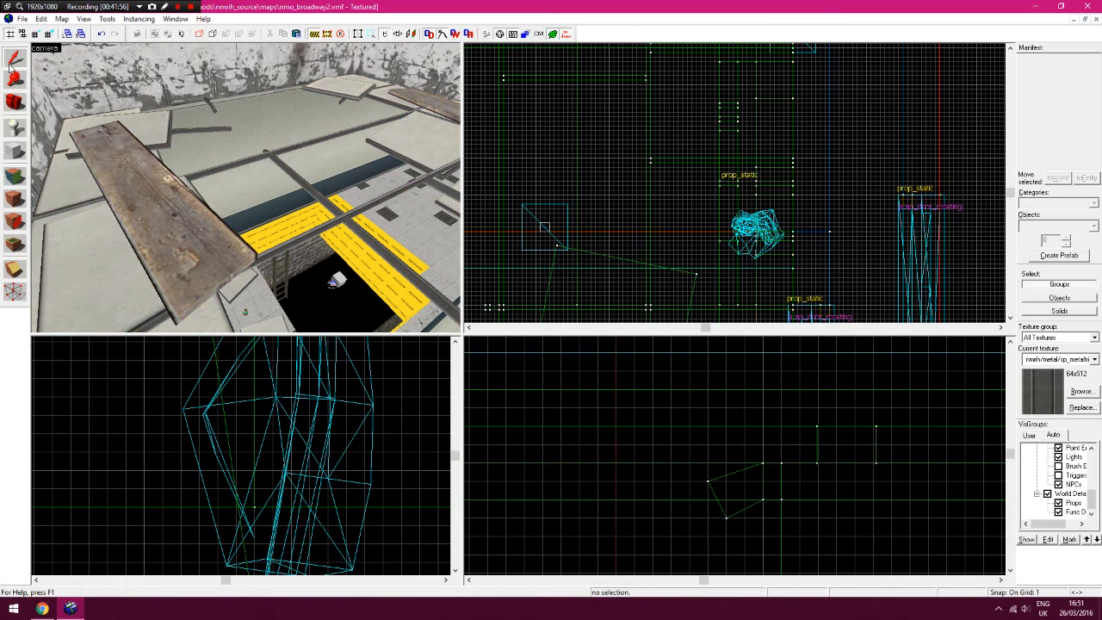
# Maximize the textured camera view beneath the ceiling hole and hide the func_detail solids to expose untied pieces
pyautogui.click(22, 99)
pyautogui.moveTo(225, 177); pyautogui.dragTo(245, 188)
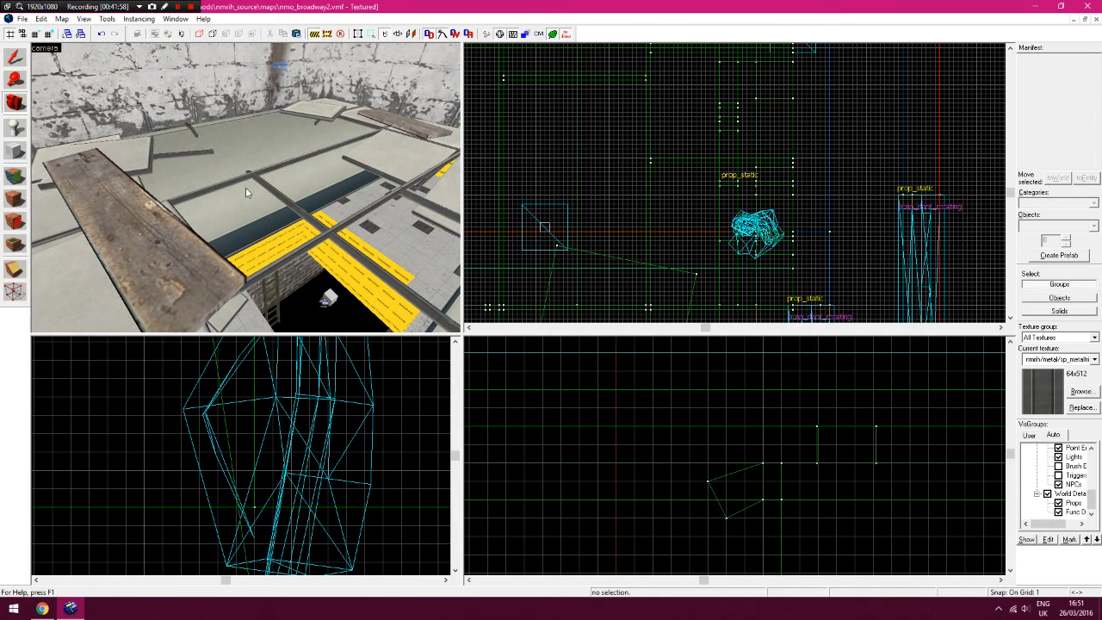
pyautogui.hotkey('shift', 'z')
pyautogui.press('z')
pyautogui.press('w')
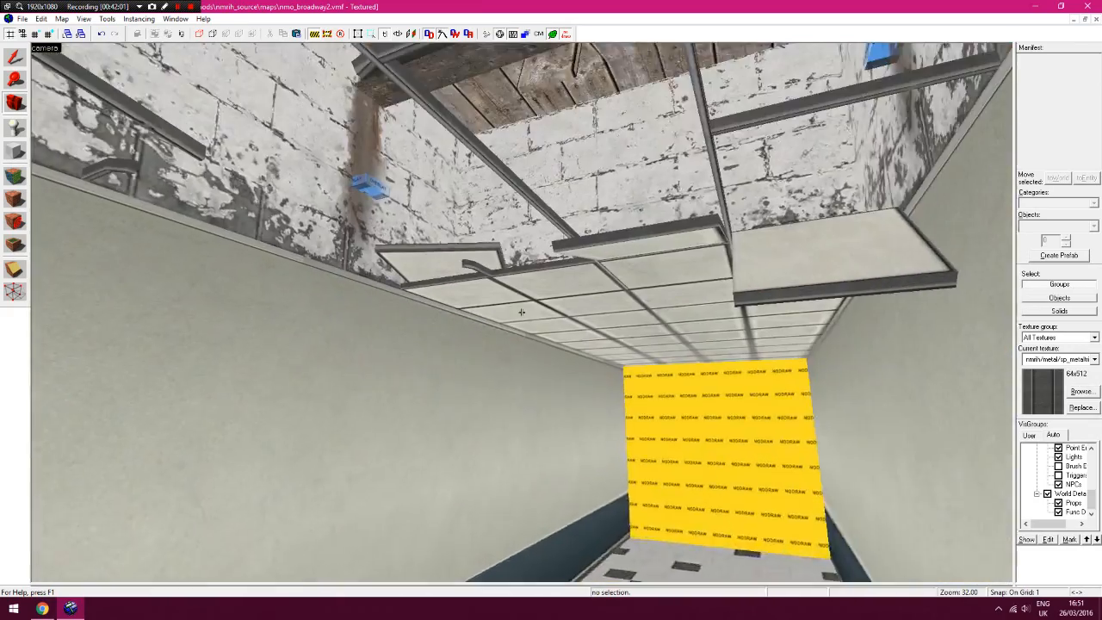
pyautogui.press('s')
pyautogui.press('z')
pyautogui.click(1059, 513)
pyautogui.click(1059, 513)
pyautogui.click(1060, 513)
# Select the three leftover bent and broken rail stub solids around the edges of the hole
pyautogui.press('w')
pyautogui.press('a')
pyautogui.click(221, 279)
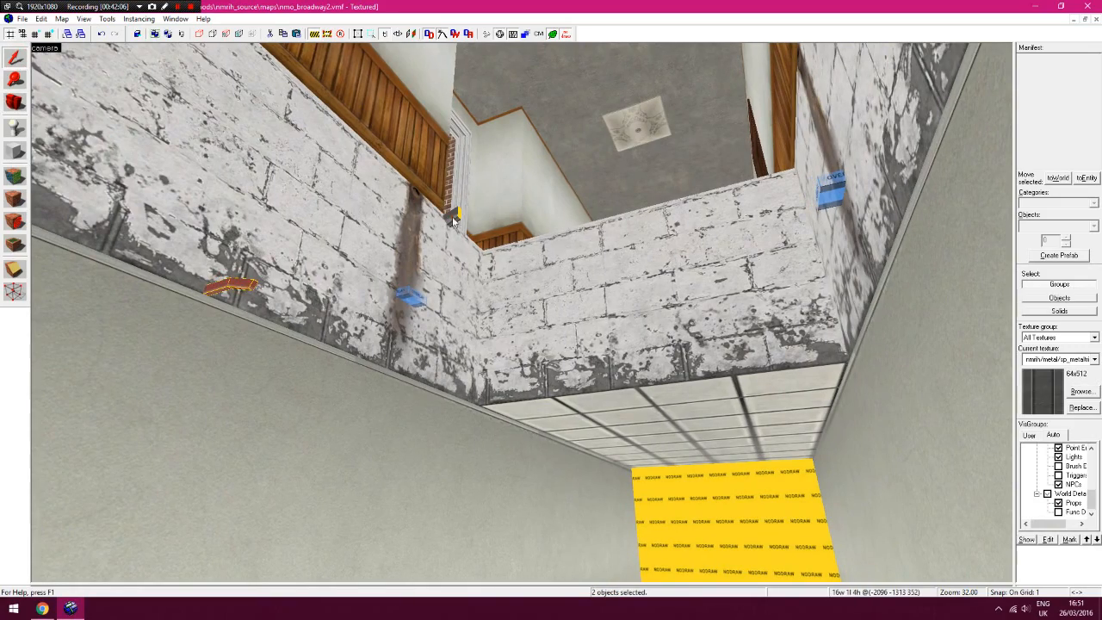
pyautogui.press('a')
pyautogui.press('s')
pyautogui.press('z')
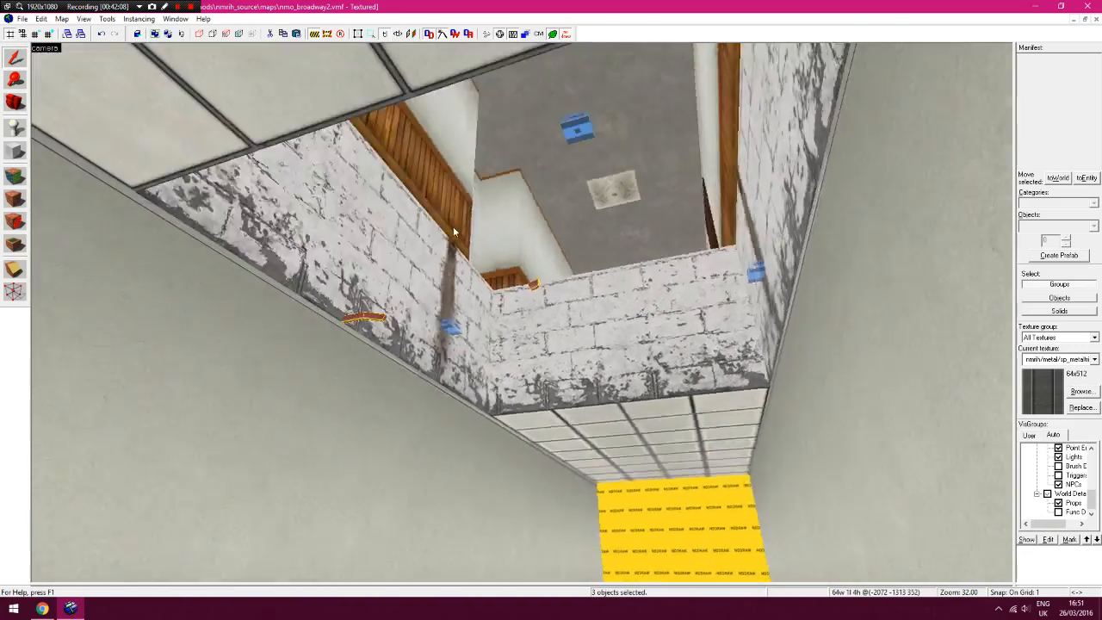
pyautogui.press('w')
pyautogui.press('z')
pyautogui.press('w')
pyautogui.press('s')
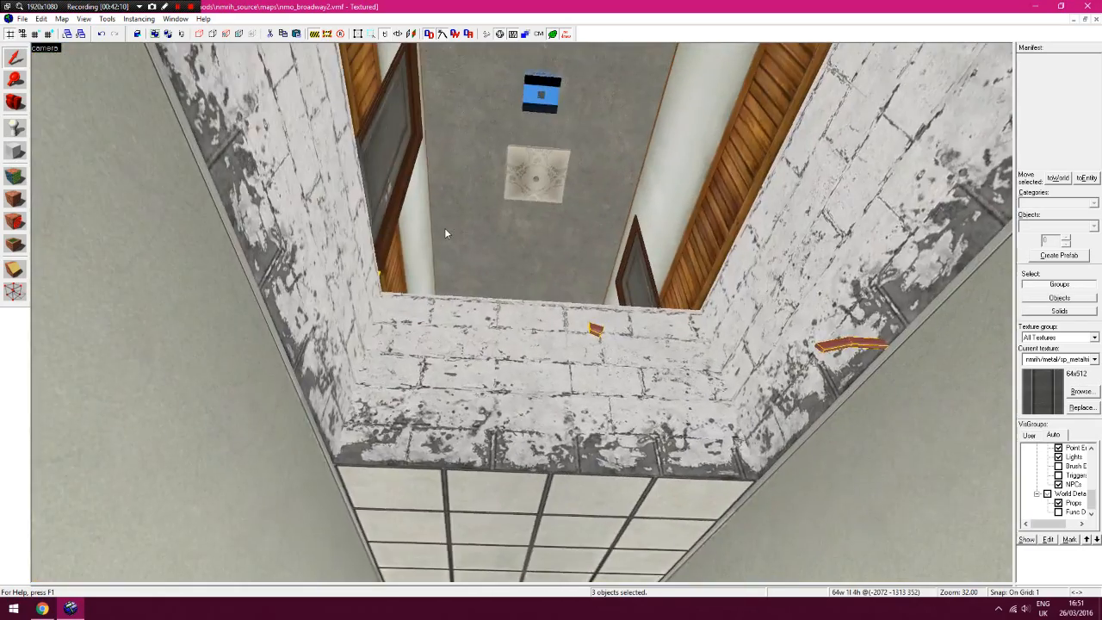
pyautogui.press('z')
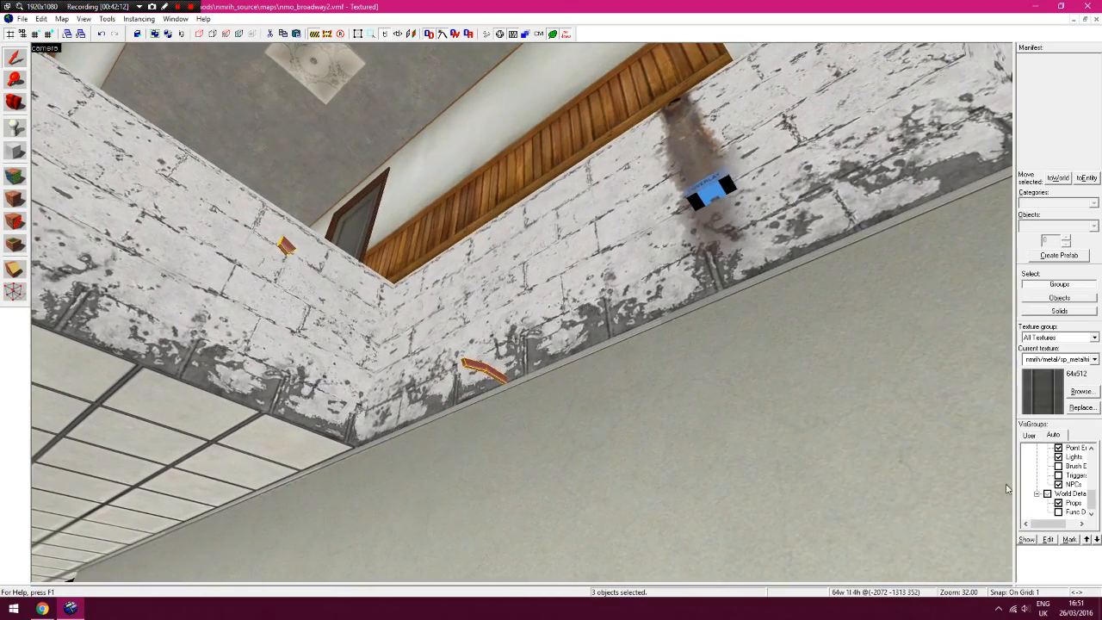
# Show the func_detail solids again and add the selected rail stubs to the existing ceiling func_detail entity
pyautogui.click(1058, 513)
pyautogui.keyDown('ctrl'); pyautogui.click(204, 323); pyautogui.keyUp('ctrl')
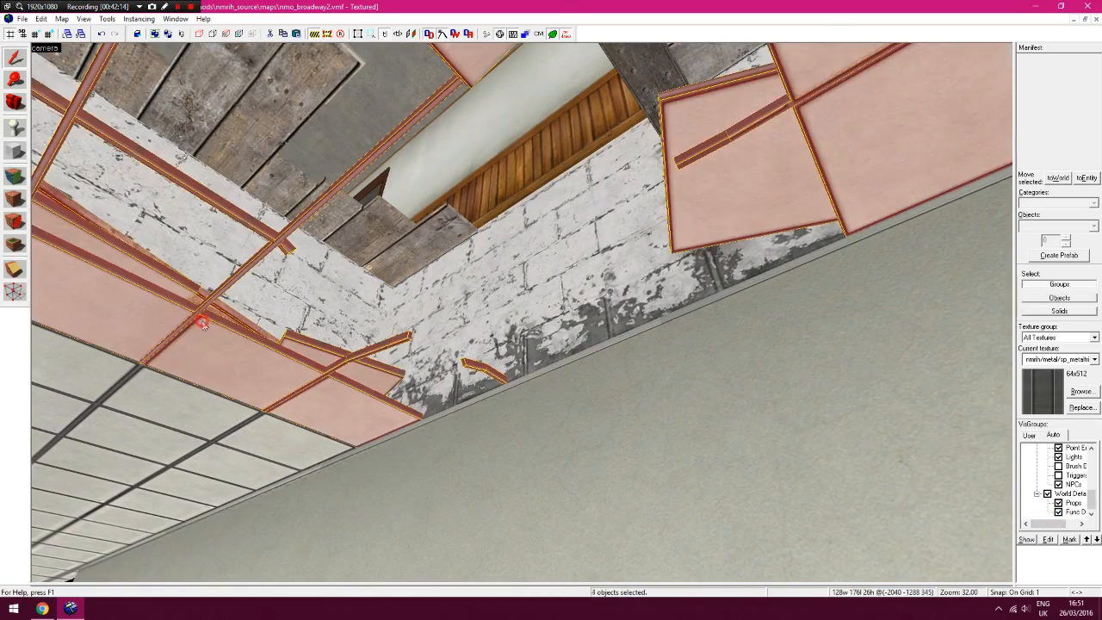
pyautogui.click(1087, 177)
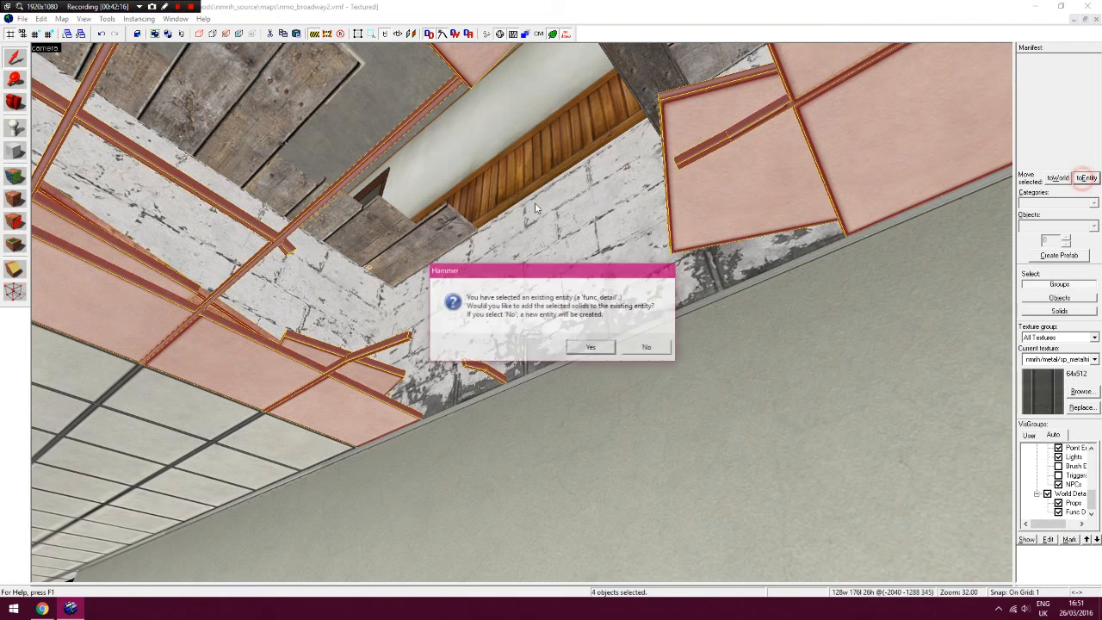
pyautogui.click(578, 349)
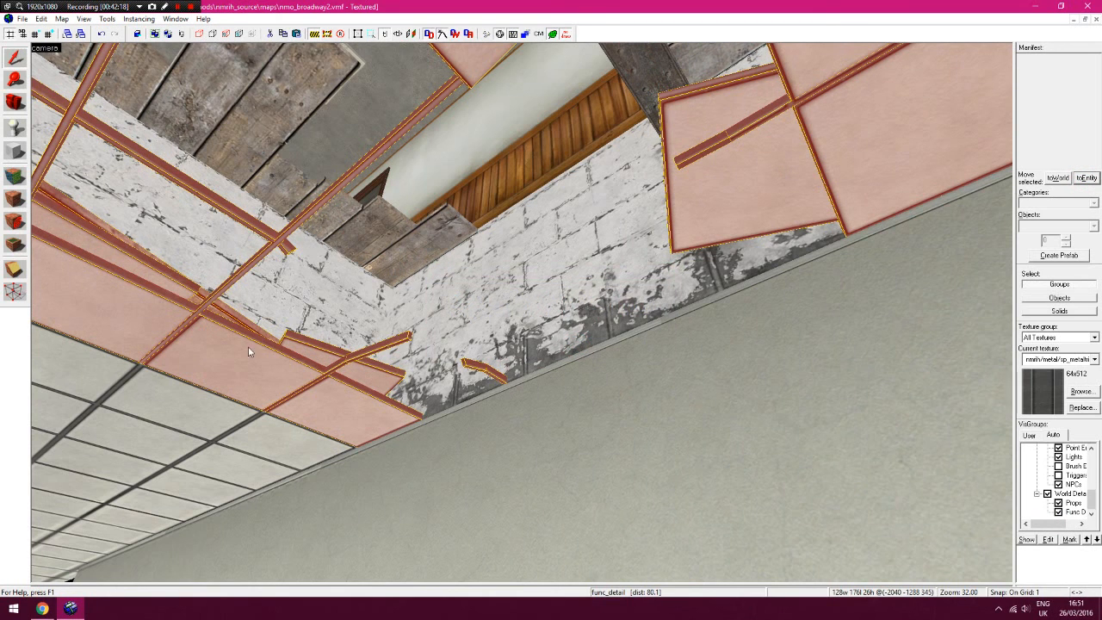
pyautogui.press('z')
pyautogui.press('z')
pyautogui.click(273, 424)
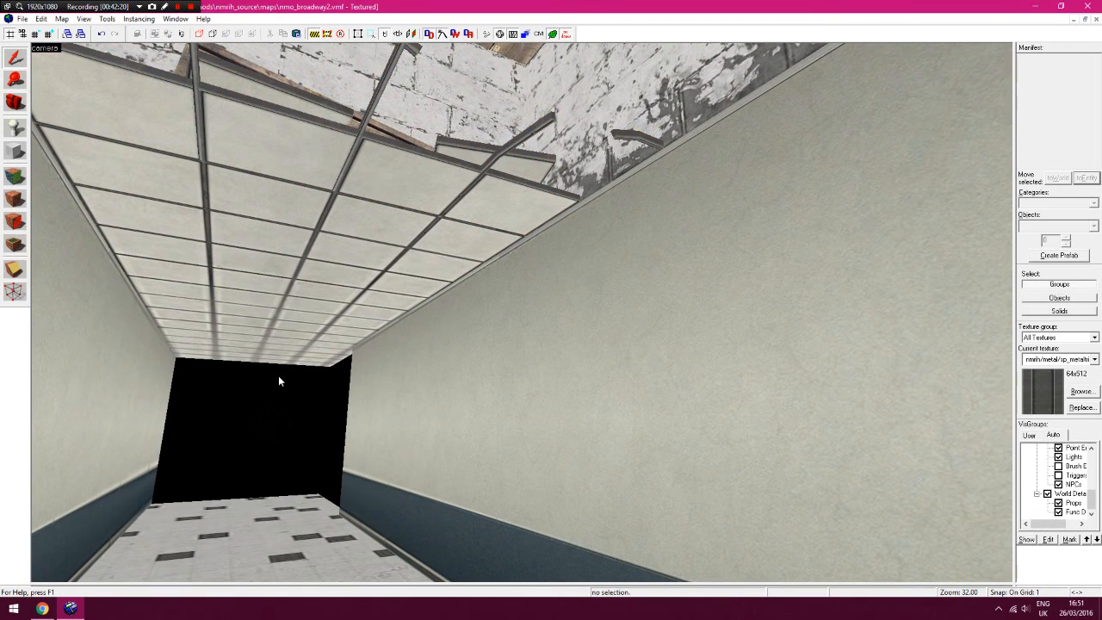
# Toggle the func_detail solids' visibility to check for ceiling pieces still outside the entity around the hole
pyautogui.click(1059, 513)
pyautogui.click(1058, 512)
pyautogui.click(1059, 512)
pyautogui.click(13, 108)
pyautogui.moveTo(274, 216); pyautogui.dragTo(388, 265)
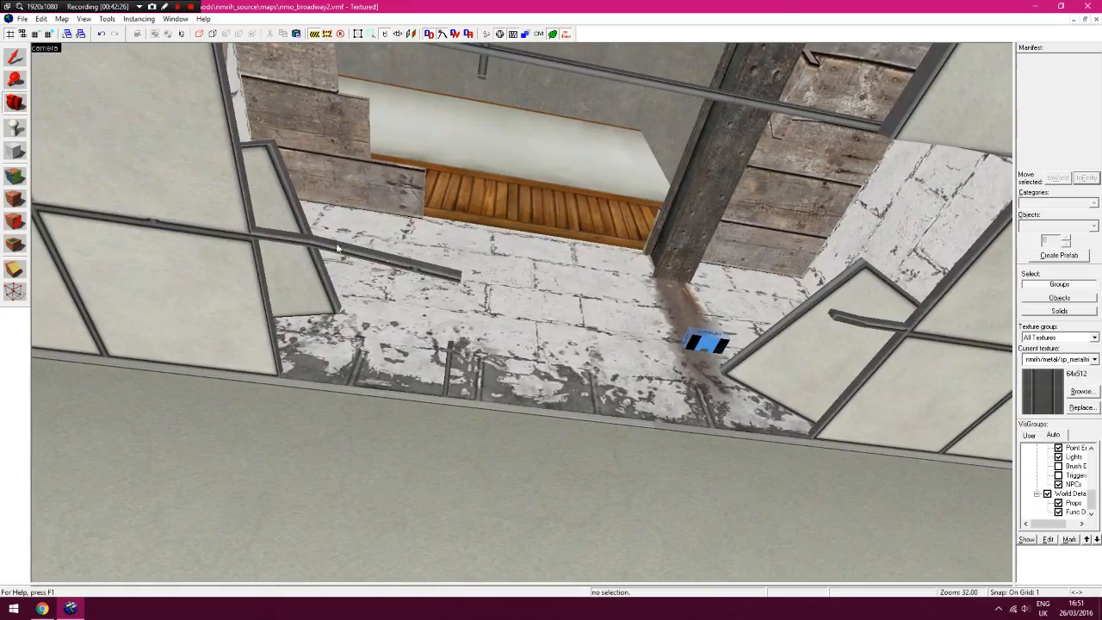
# Examine the broken floorboards, support beam and brick edges of the collapsed hole from above and below
pyautogui.press('z')
pyautogui.press('w')
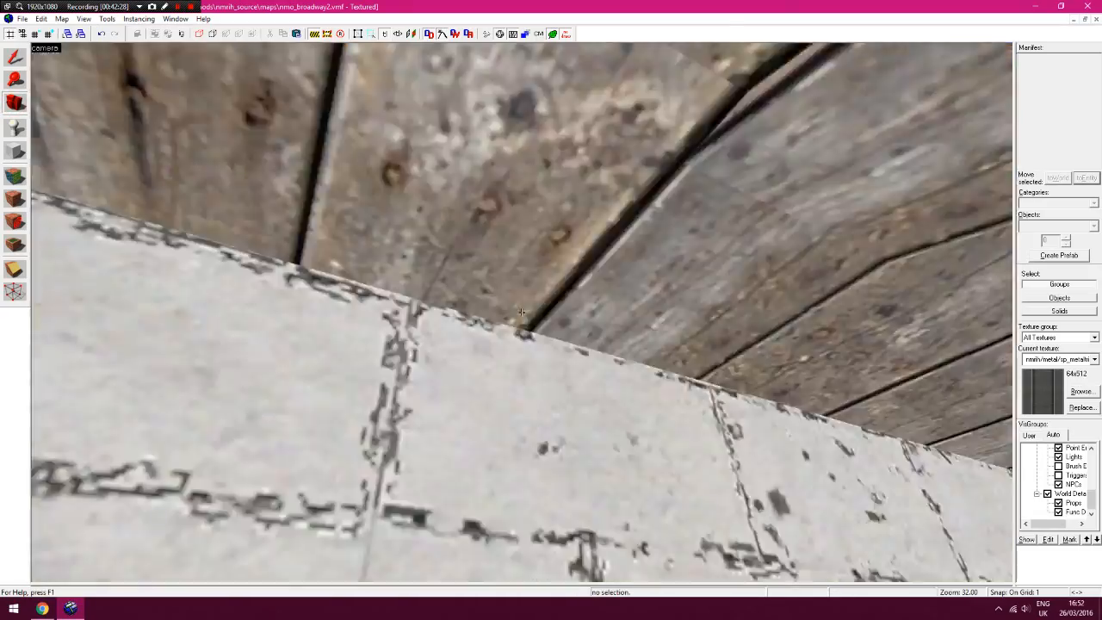
pyautogui.press('w')
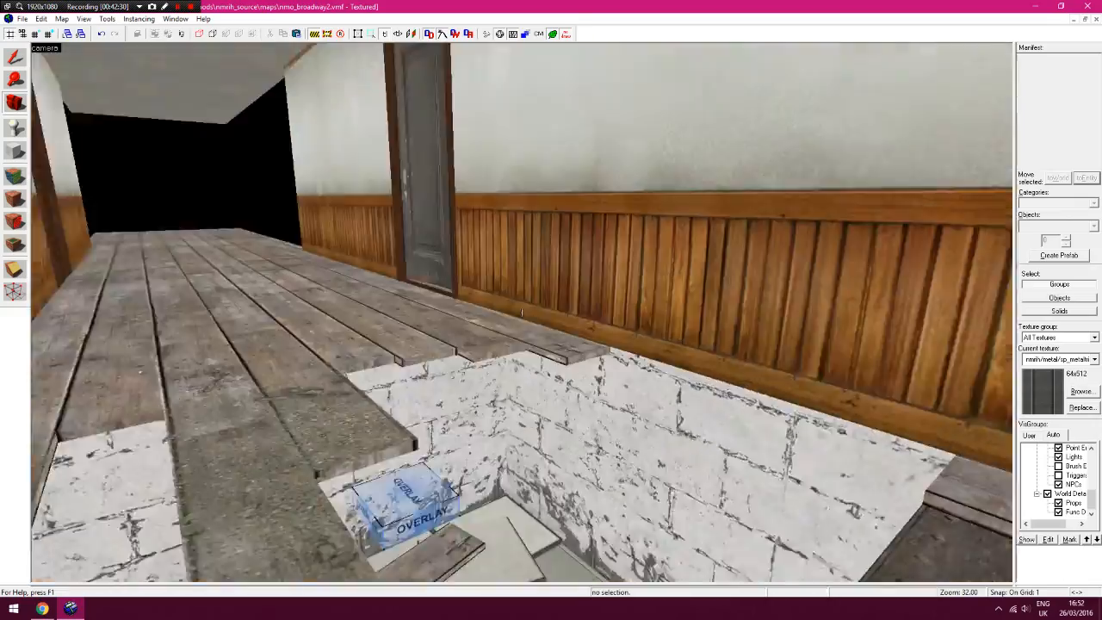
pyautogui.press('s')
pyautogui.press('w')
pyautogui.press('s')
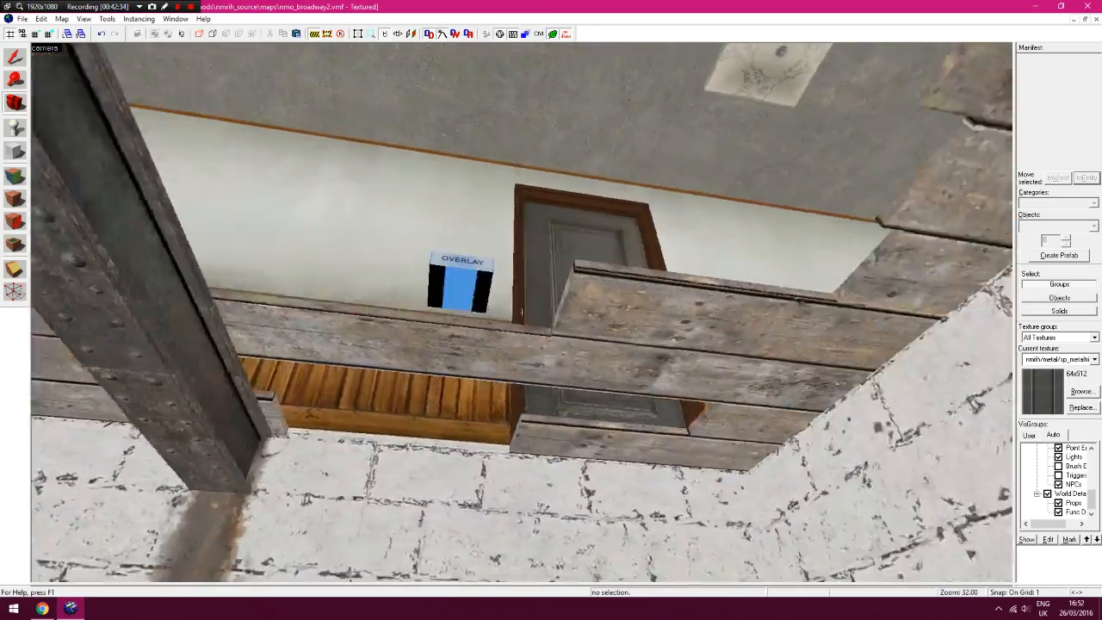
pyautogui.press('w')
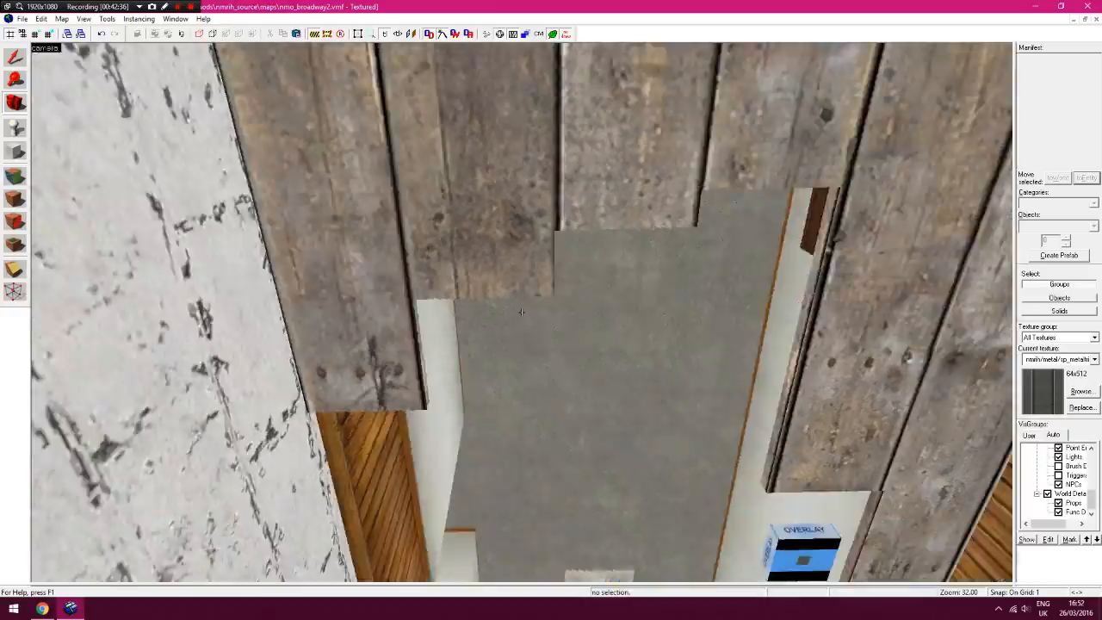
# Pick up the nodraw texture and apply it to the hidden floorboard edge beside the support beam's end
pyautogui.press('s')
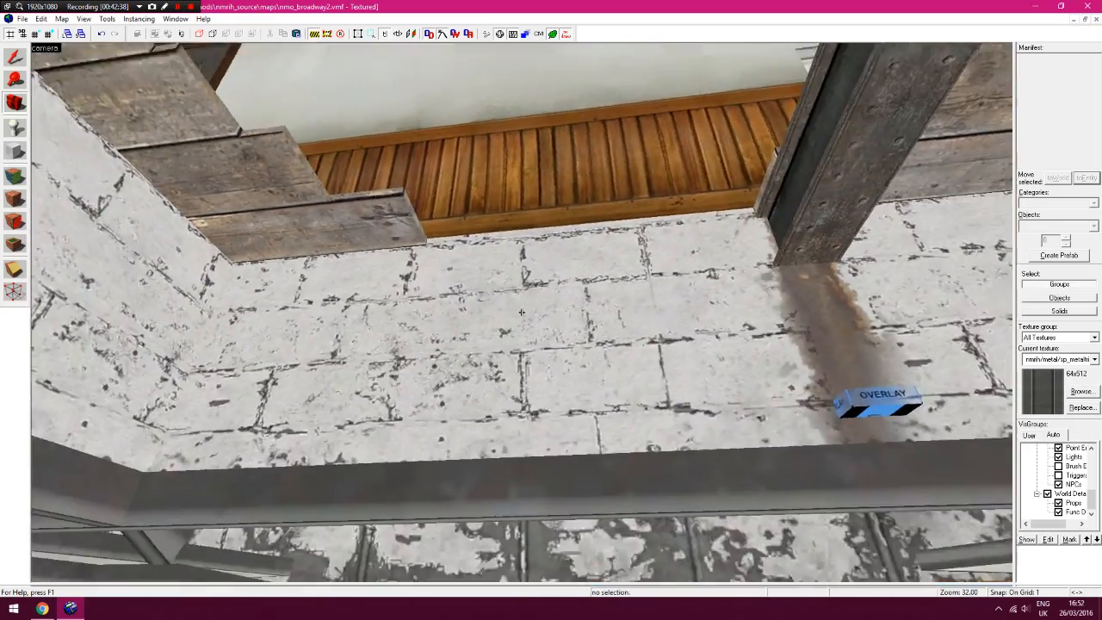
pyautogui.press('w')
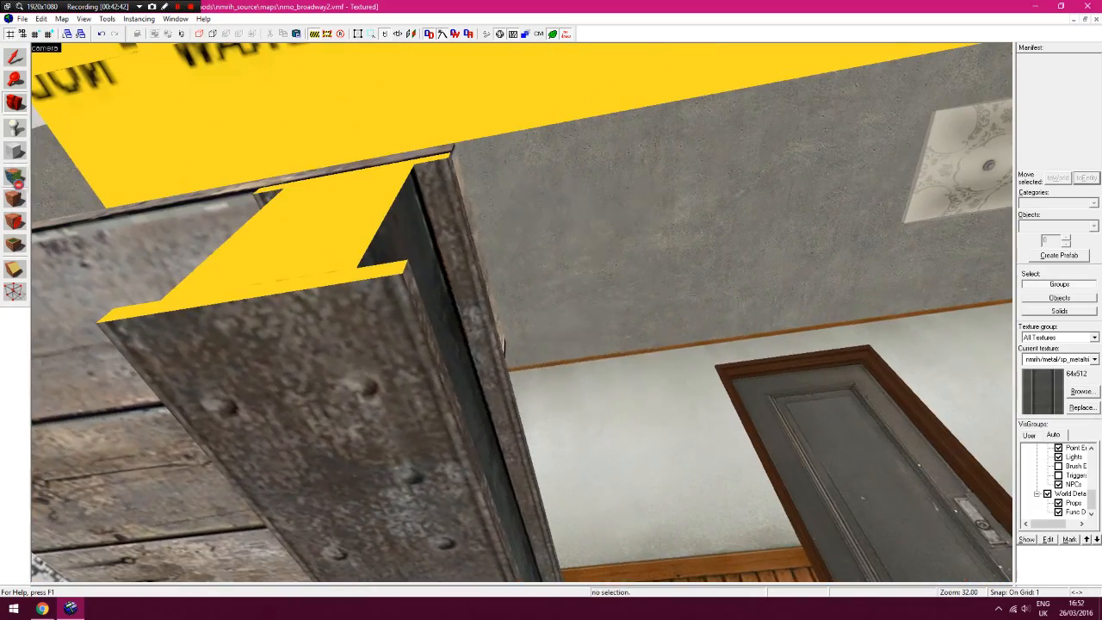
pyautogui.hotkey('shift', 'a')
pyautogui.click(313, 194)
pyautogui.rightClick(311, 174)
pyautogui.press('z')
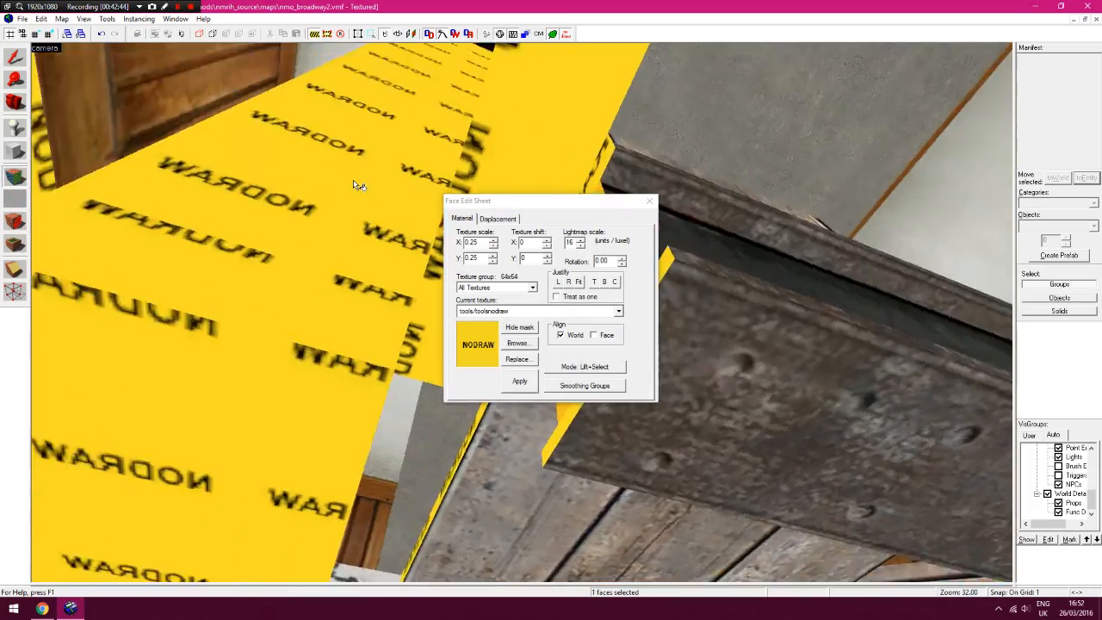
# Apply the nodraw texture to the thin hidden board edge above the end of the metal support beam
pyautogui.press('w')
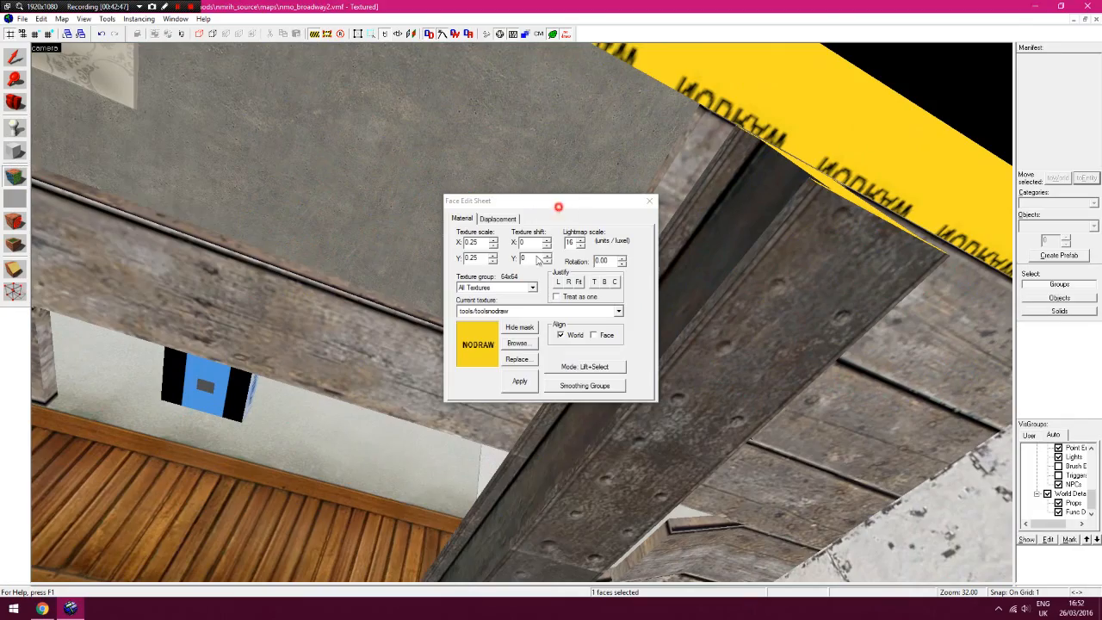
pyautogui.moveTo(558, 205); pyautogui.dragTo(441, 429)
pyautogui.press('z')
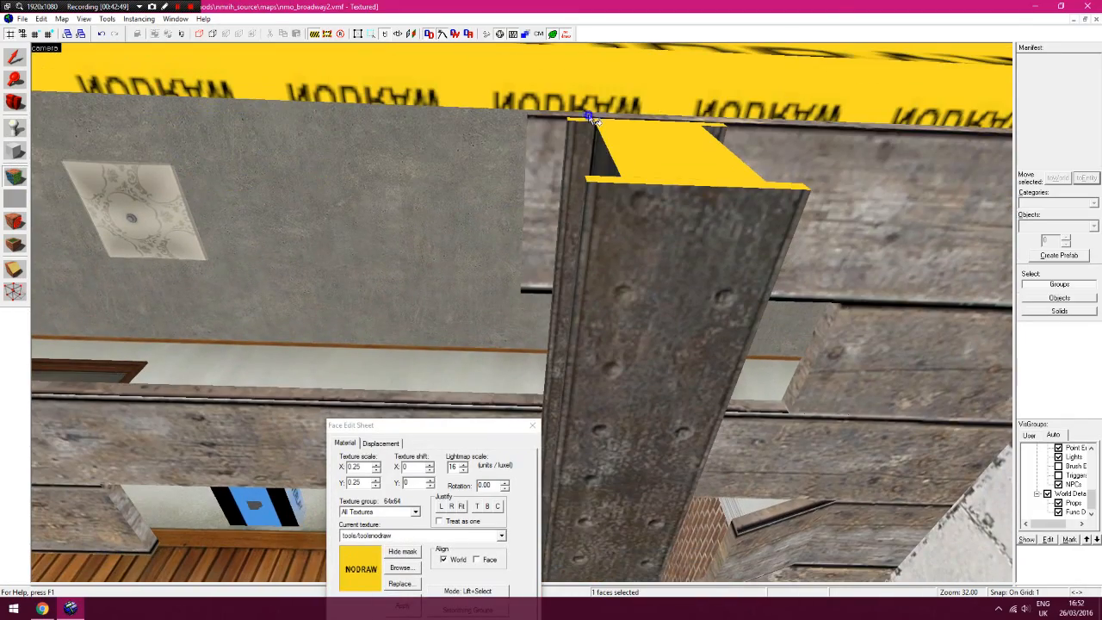
pyautogui.rightClick(589, 115)
pyautogui.press('z')
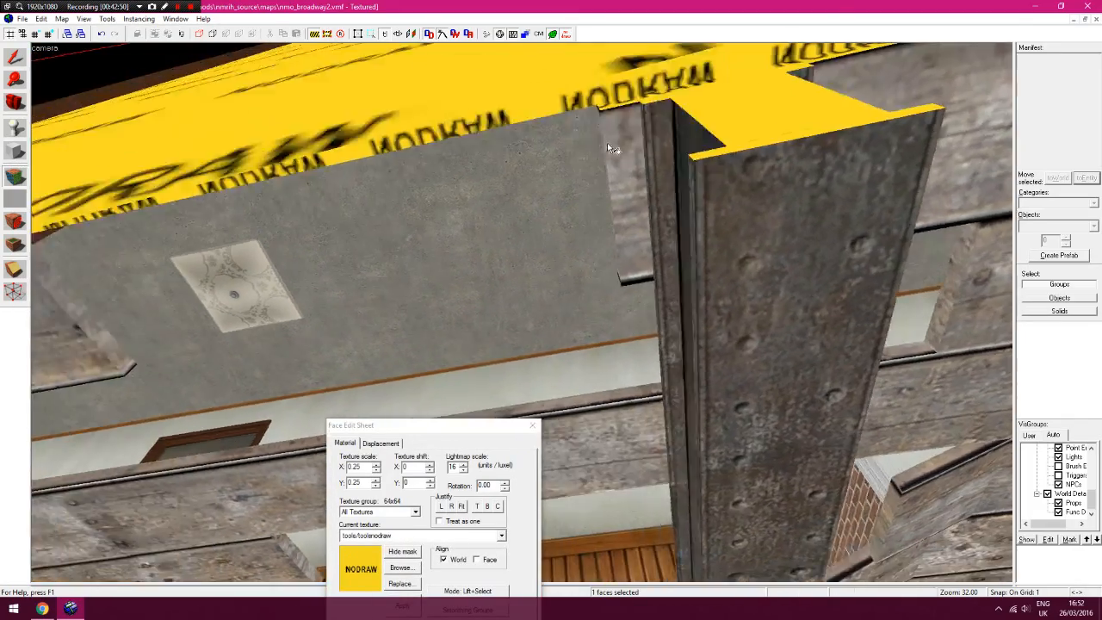
# Apply the nodraw texture to the narrow board edge bordering the large nodraw surface
pyautogui.press('w')
pyautogui.press('w')
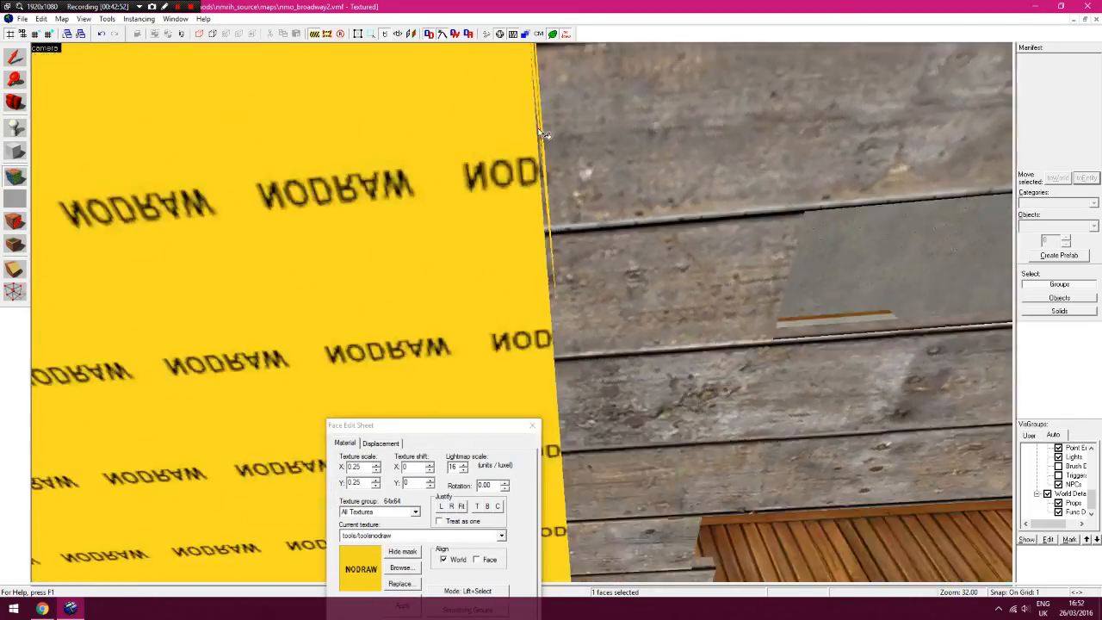
pyautogui.press('z')
pyautogui.rightClick(520, 113)
pyautogui.press('z')
# Apply the nodraw texture to the hidden board face by the white brick wall and finish face editing
pyautogui.press('w')
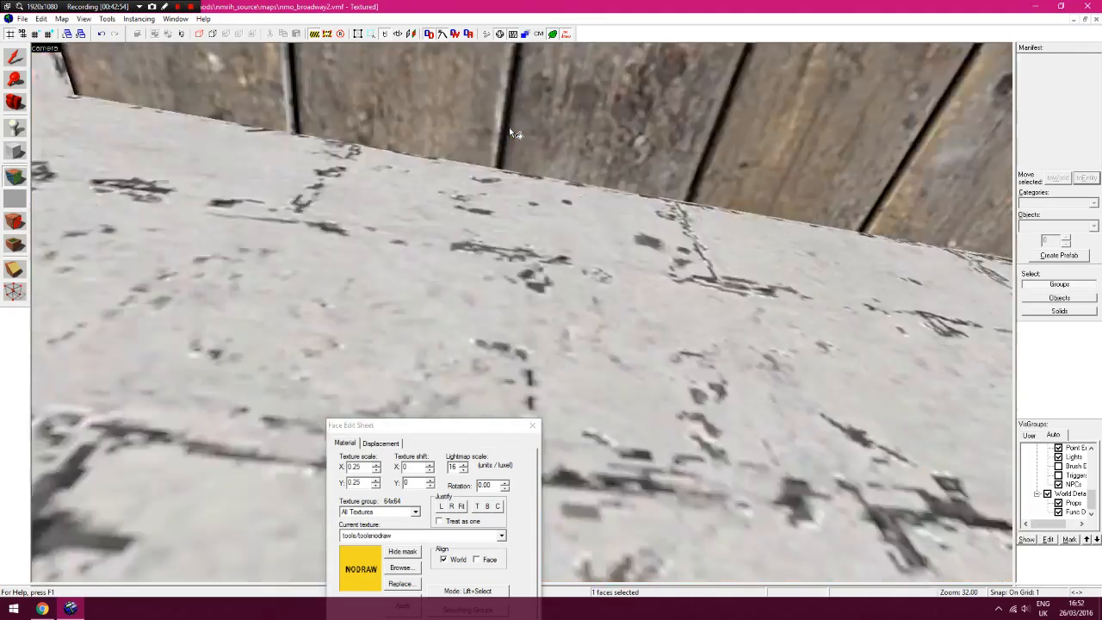
pyautogui.press('z')
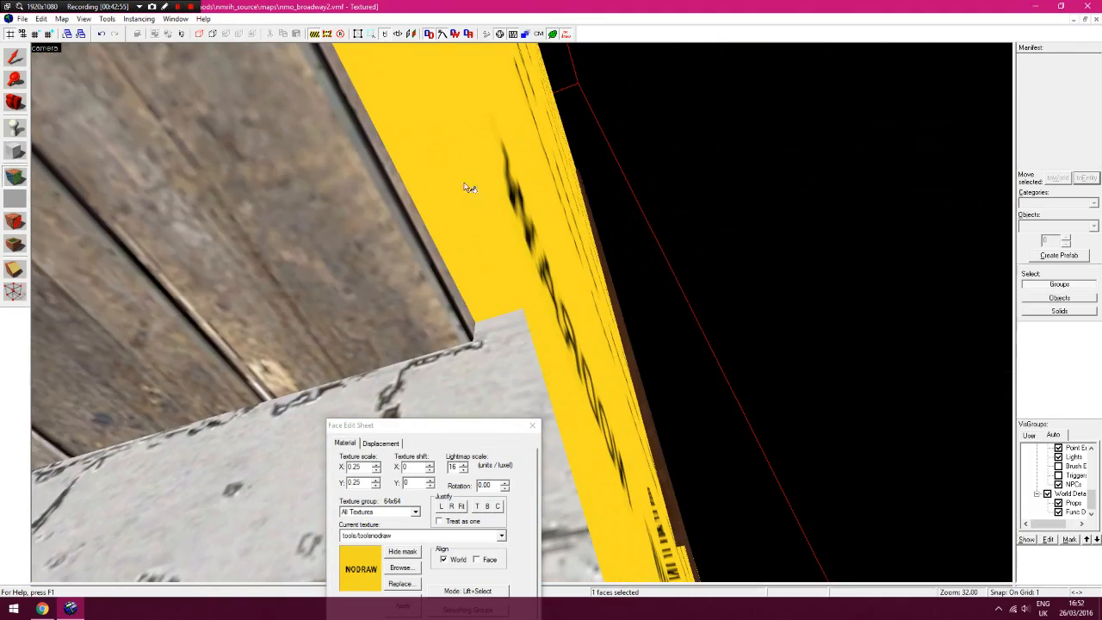
pyautogui.rightClick(418, 207)
pyautogui.click(16, 103)
pyautogui.press('z')
# Examine the finished floor and ceiling hole from the upper hallway and the corridor below
pyautogui.press('s')
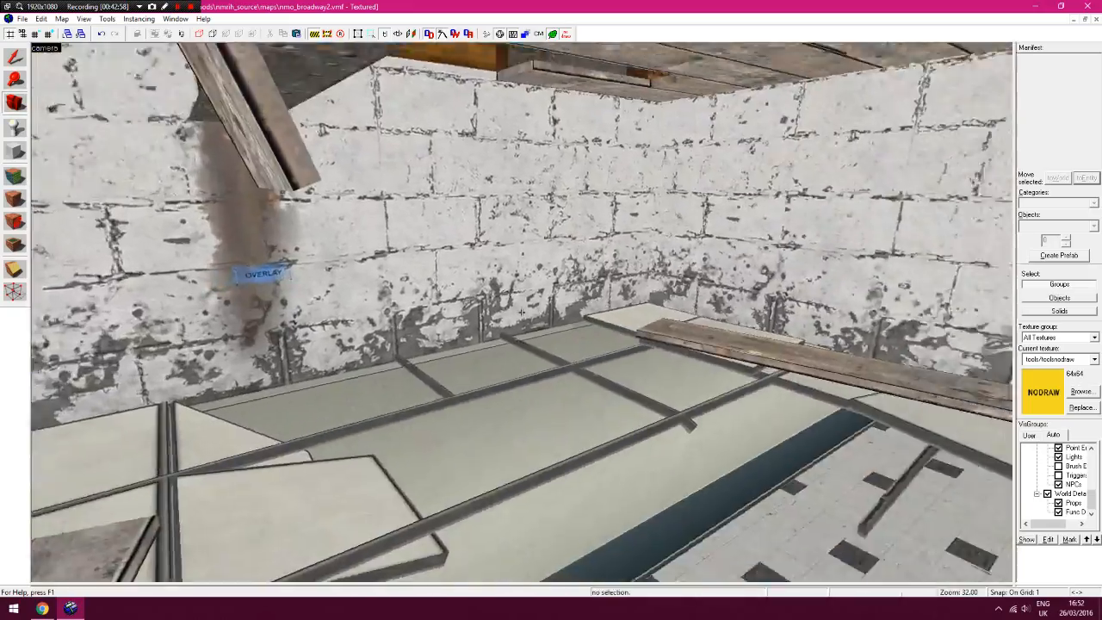
pyautogui.press('a')
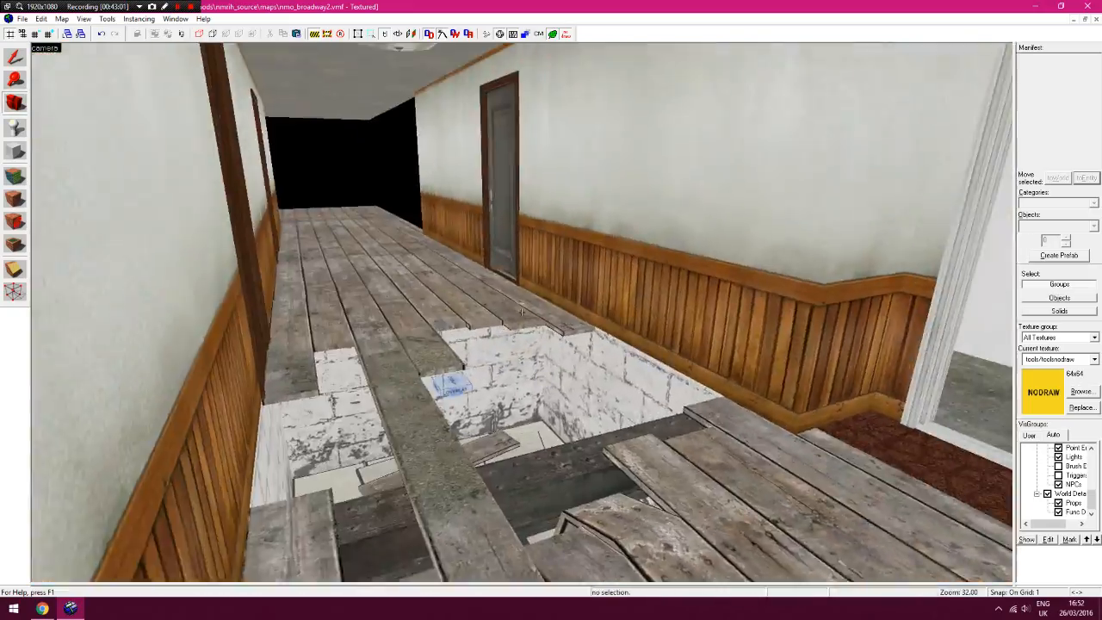
pyautogui.press('w')
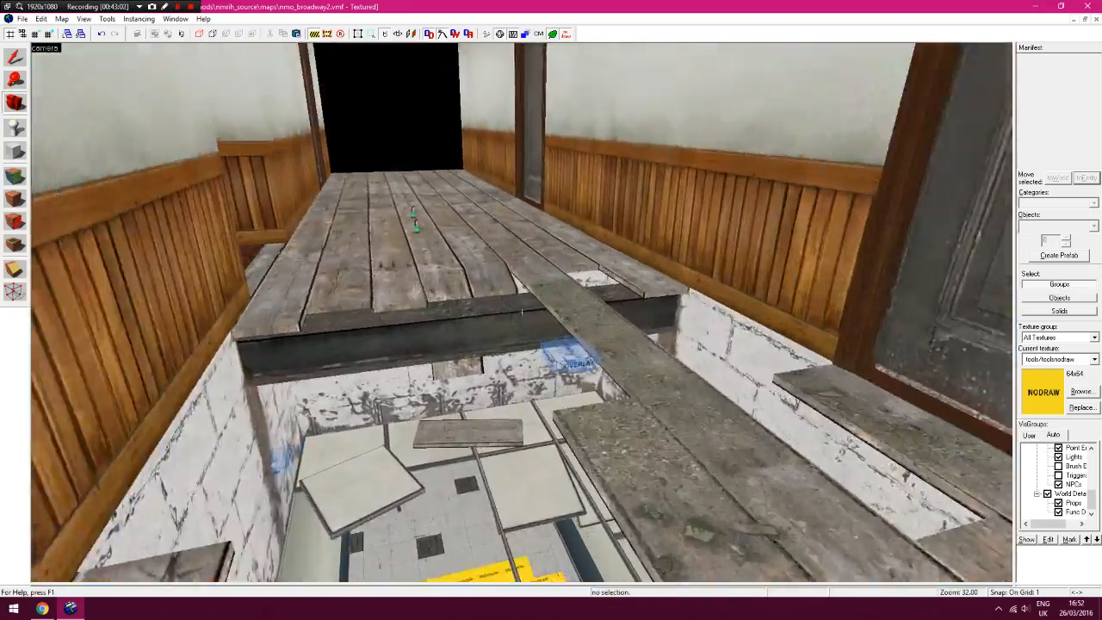
pyautogui.press('a')
pyautogui.press('w')
pyautogui.press('s')
pyautogui.press('z')
pyautogui.press('z')
pyautogui.press('s')
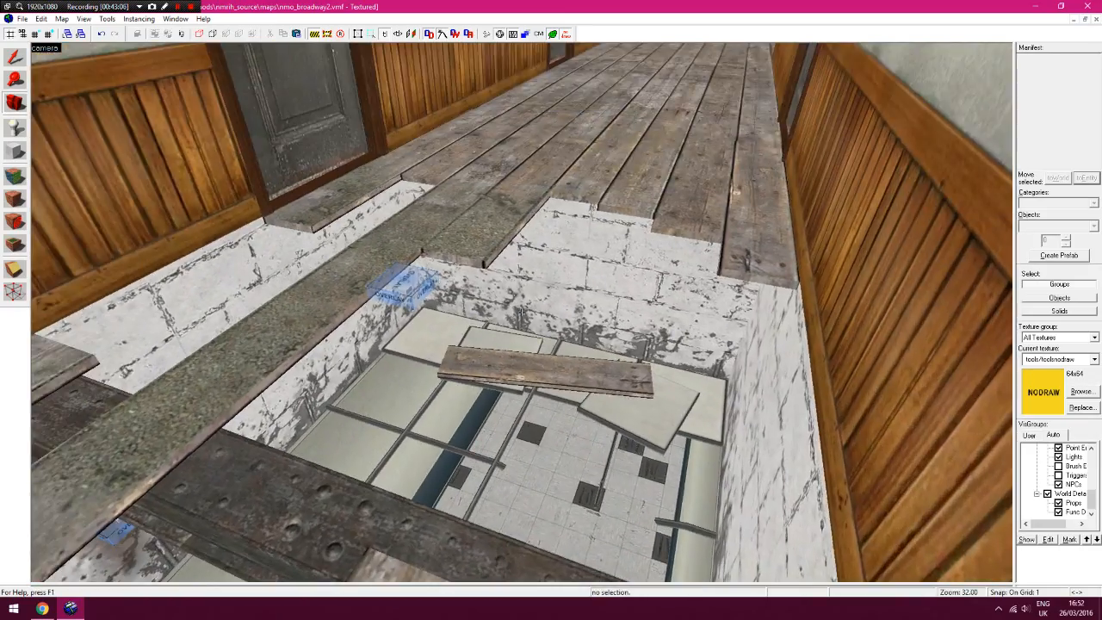
pyautogui.press('w')
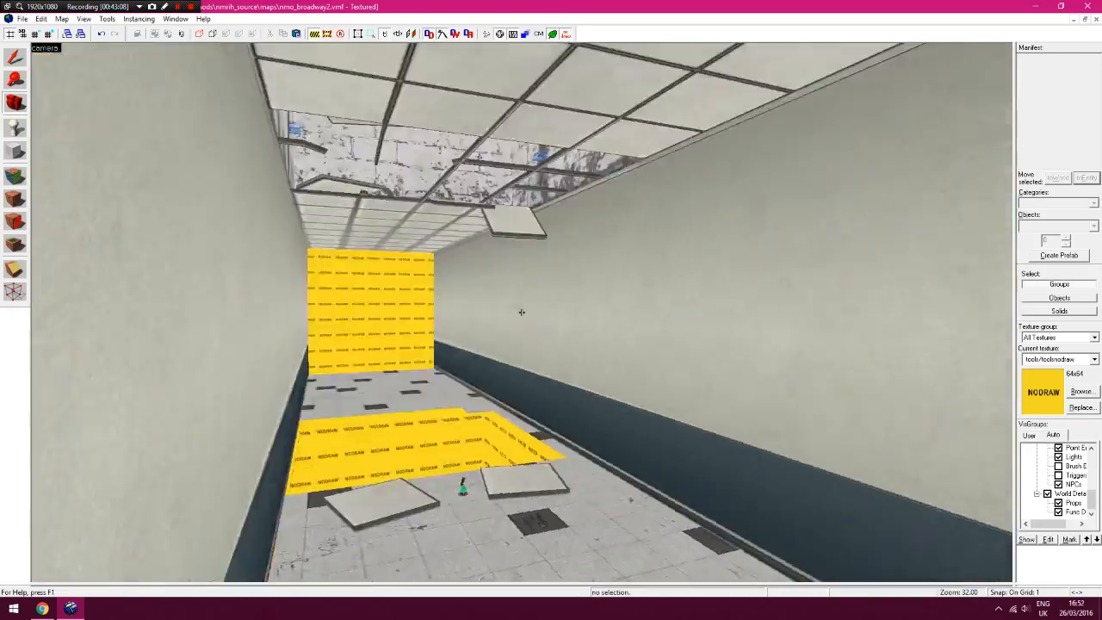
pyautogui.press('w')
pyautogui.press('w')
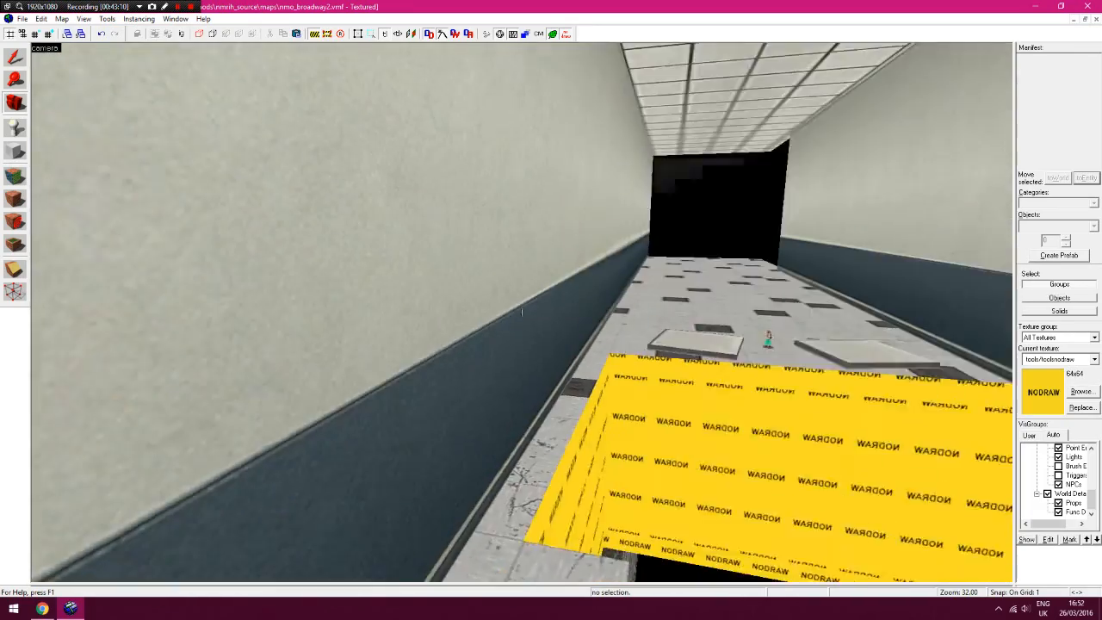
# Examine the dark brick passage under the hole, including its floor grate, ladder, nodraw opening and broken wall
pyautogui.press('z')
pyautogui.press('z')
pyautogui.press('w')
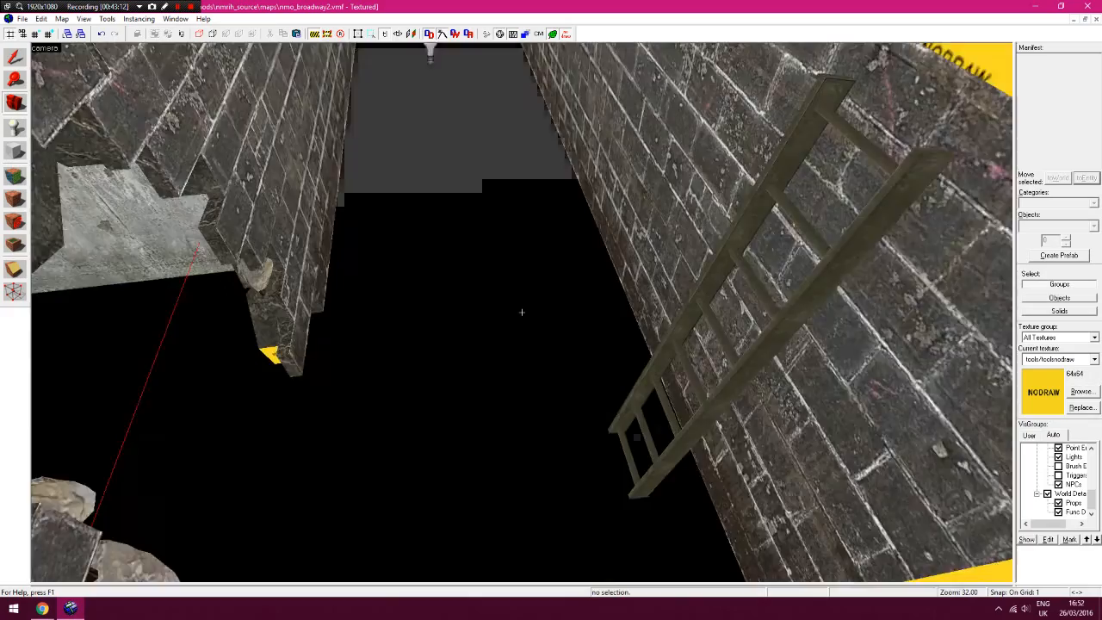
pyautogui.press('z')
pyautogui.press('z')
pyautogui.press('w')
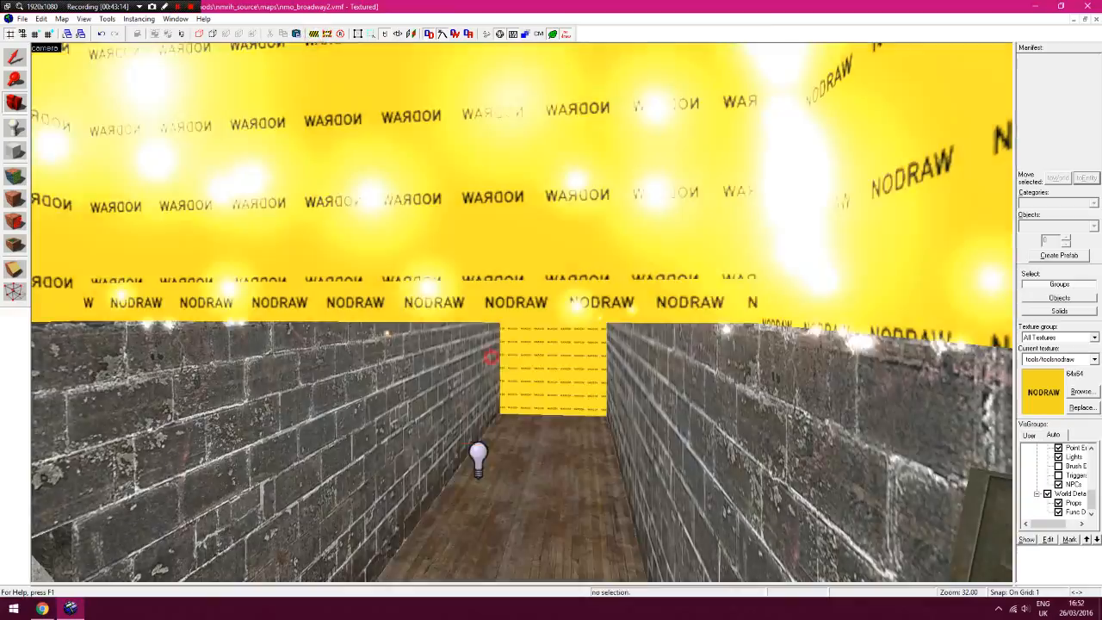
pyautogui.press('w')
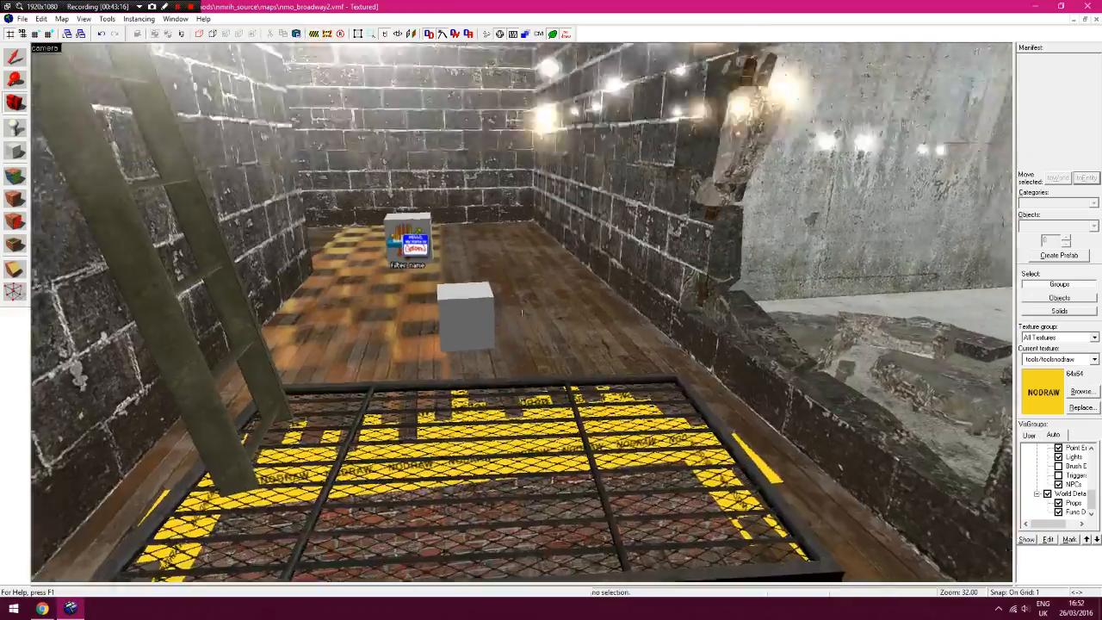
pyautogui.press('s')
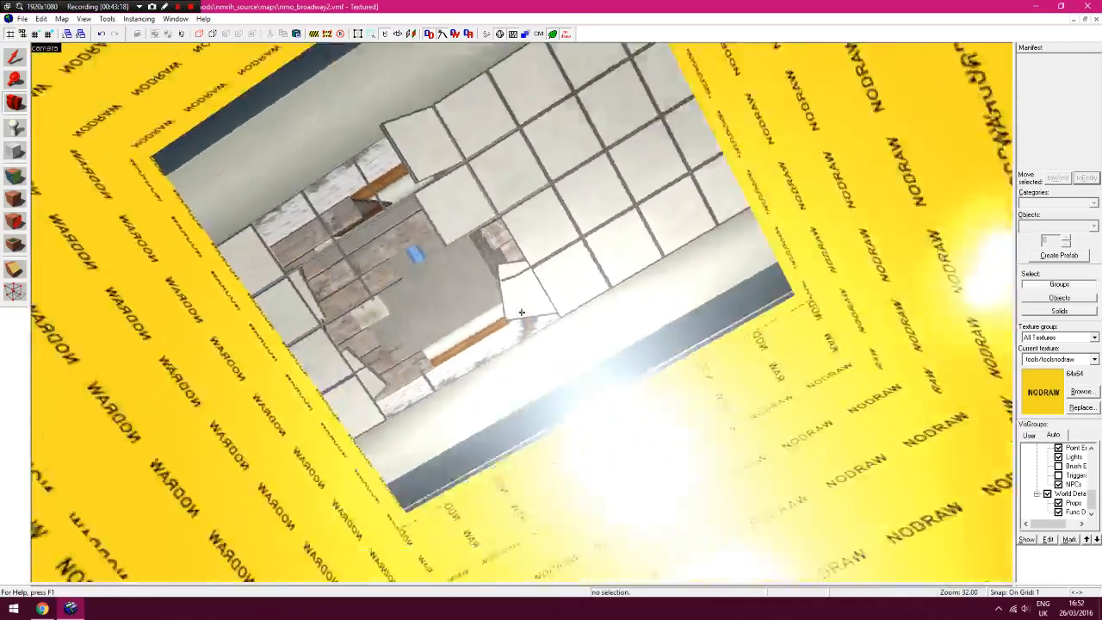
pyautogui.press('s')
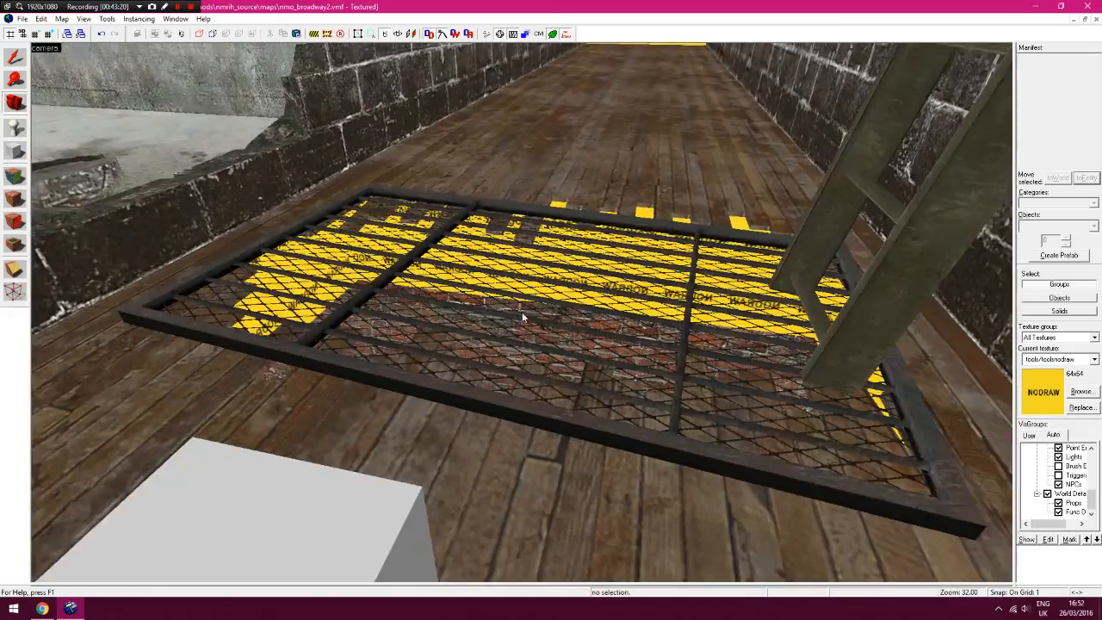
pyautogui.press('w')
pyautogui.press('z')
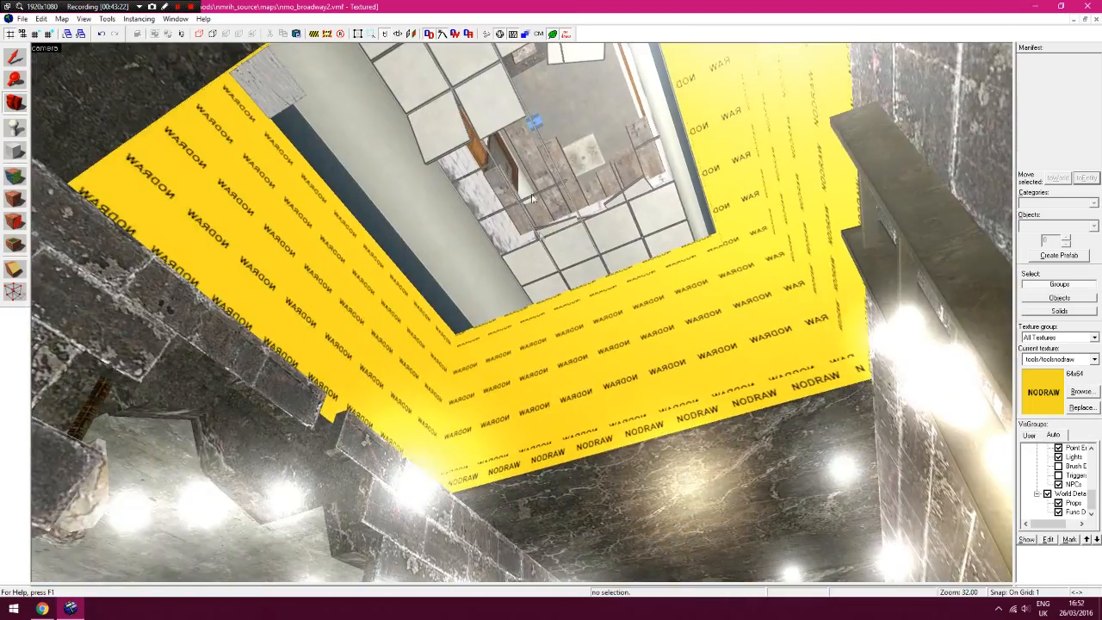
pyautogui.press('z')
pyautogui.press('z')
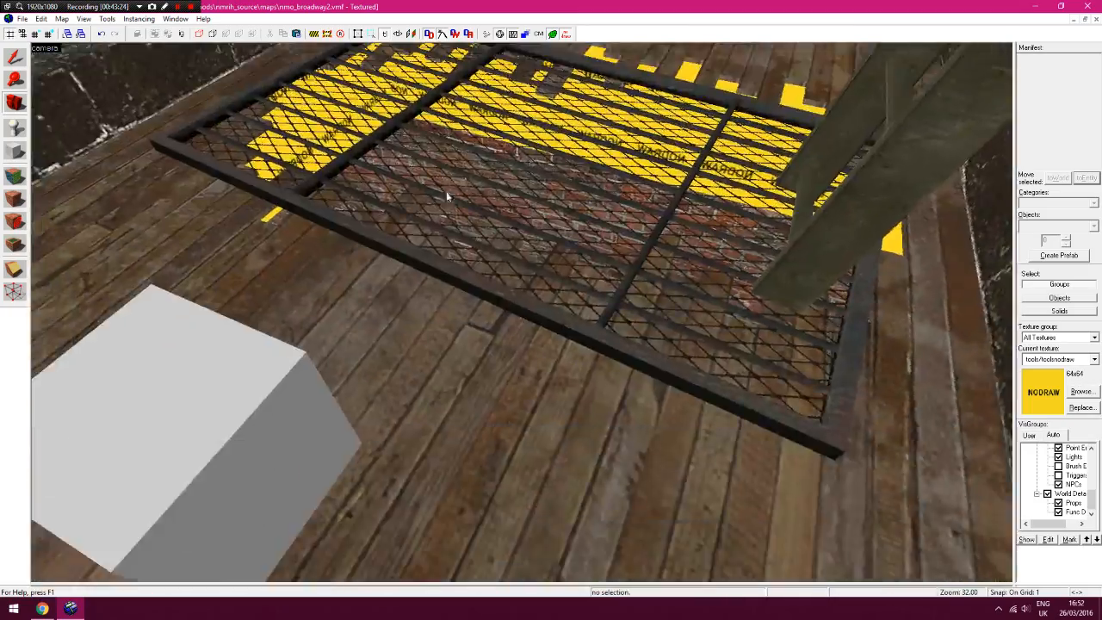
pyautogui.moveTo(522, 168); pyautogui.dragTo(521, 163)
pyautogui.moveTo(738, 172); pyautogui.dragTo(338, 372)
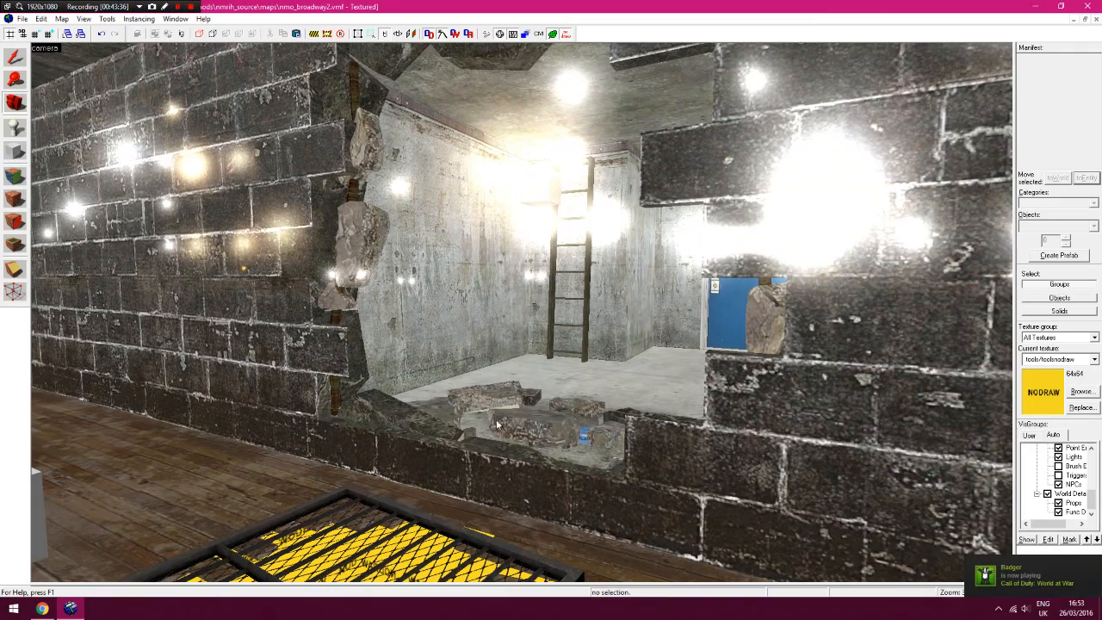
pyautogui.moveTo(534, 428); pyautogui.dragTo(287, 234)
pyautogui.click(17, 106)
pyautogui.moveTo(522, 326); pyautogui.dragTo(510, 317)
pyautogui.moveTo(550, 449); pyautogui.dragTo(522, 313)
# Review the outdoor streets, basketball court, elevated railway and surrounding building facades
pyautogui.press('w')
pyautogui.press('w')
pyautogui.press('w')
pyautogui.press('w')
pyautogui.press('w')
pyautogui.press('w')
pyautogui.press('w')
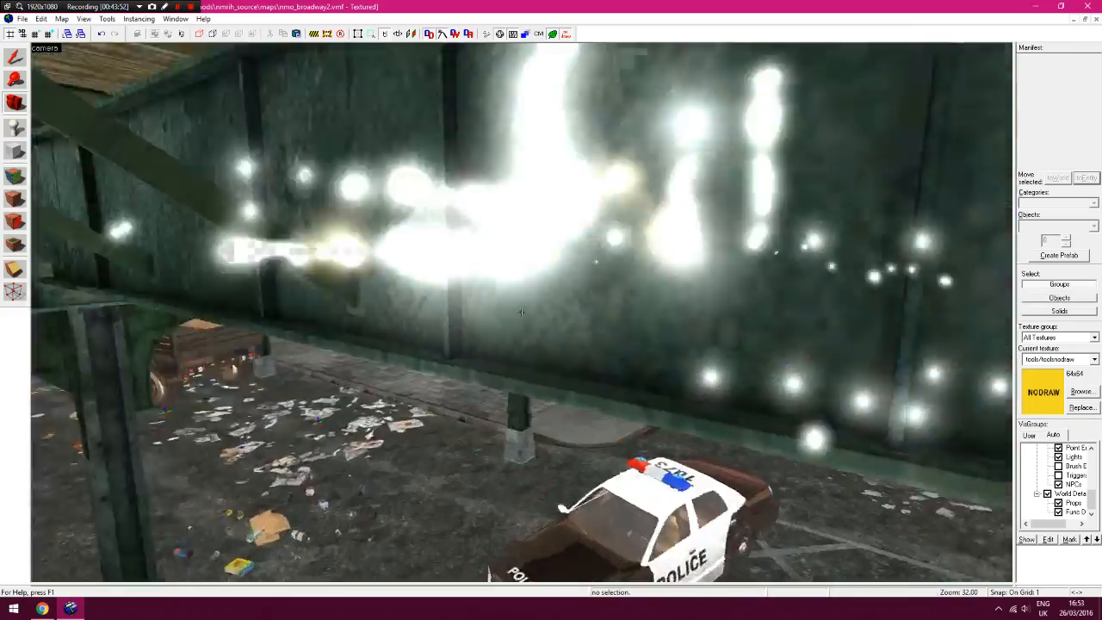
pyautogui.press('s')
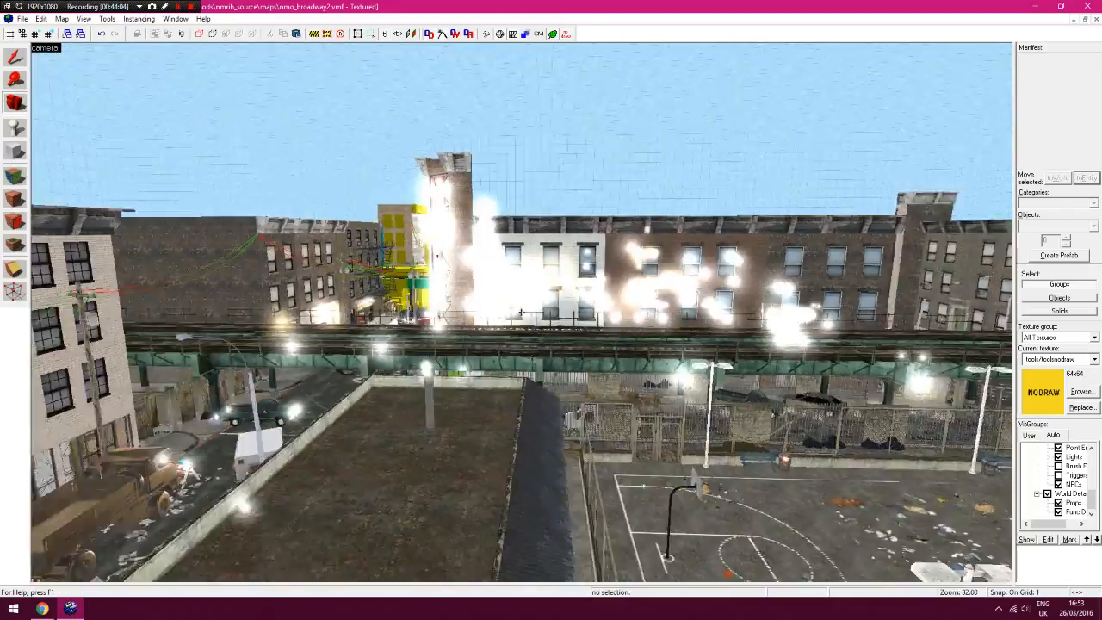
pyautogui.press('d')
pyautogui.press('w')
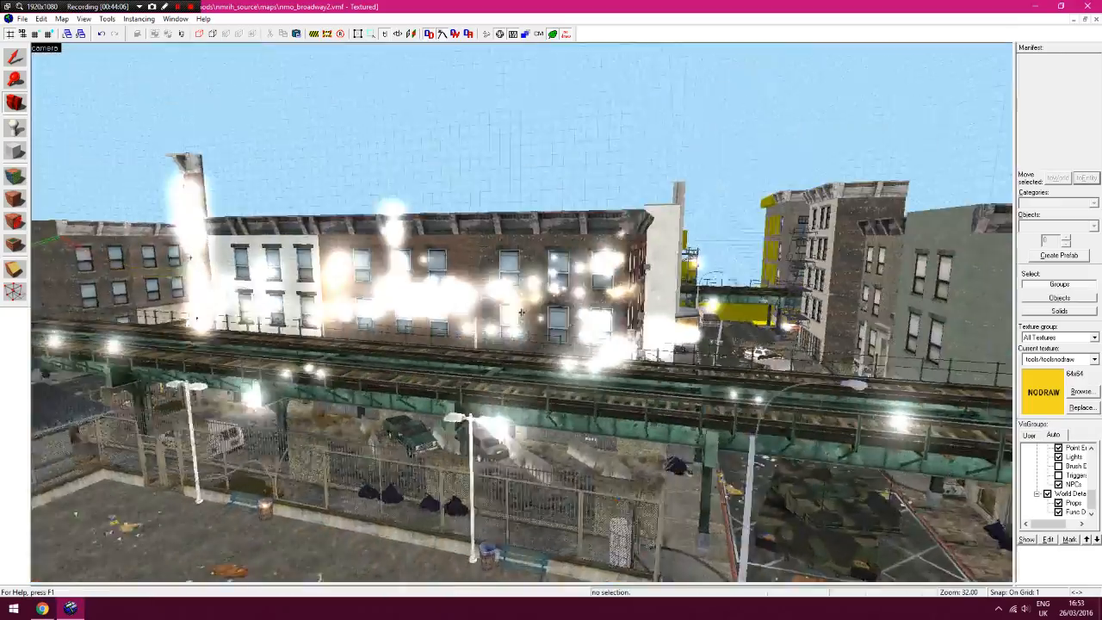
pyautogui.press('d')
pyautogui.press('z')
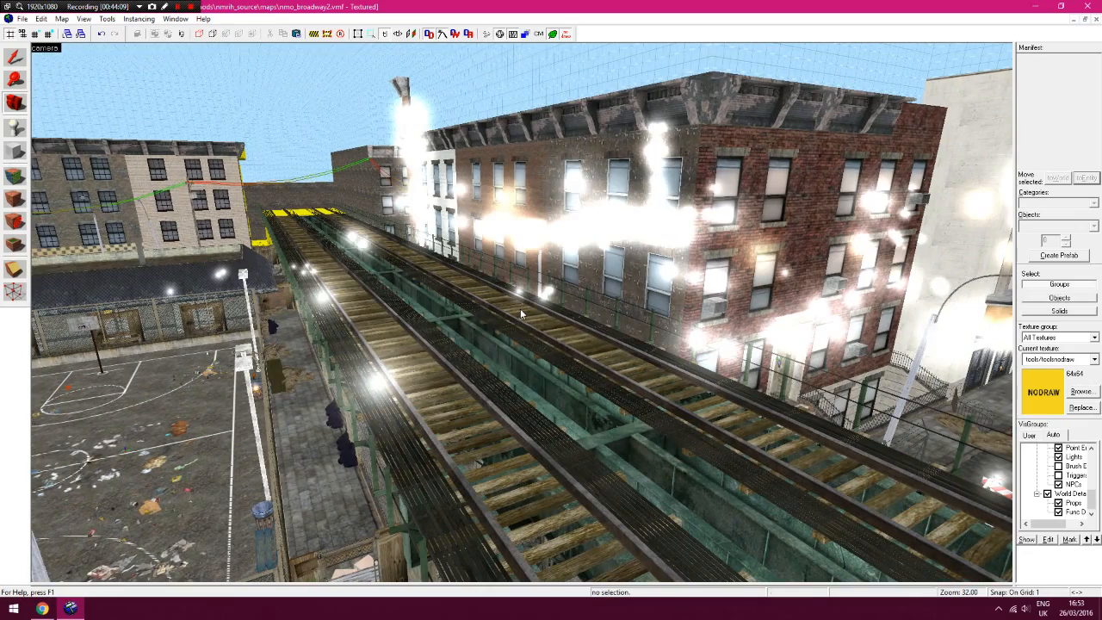
# Restore the four-view layout and locate the separate skybox structure in the front view
pyautogui.hotkey('shift', 'z')
pyautogui.moveTo(462, 256); pyautogui.dragTo(548, 257)
pyautogui.scroll(-6, 305, 443)
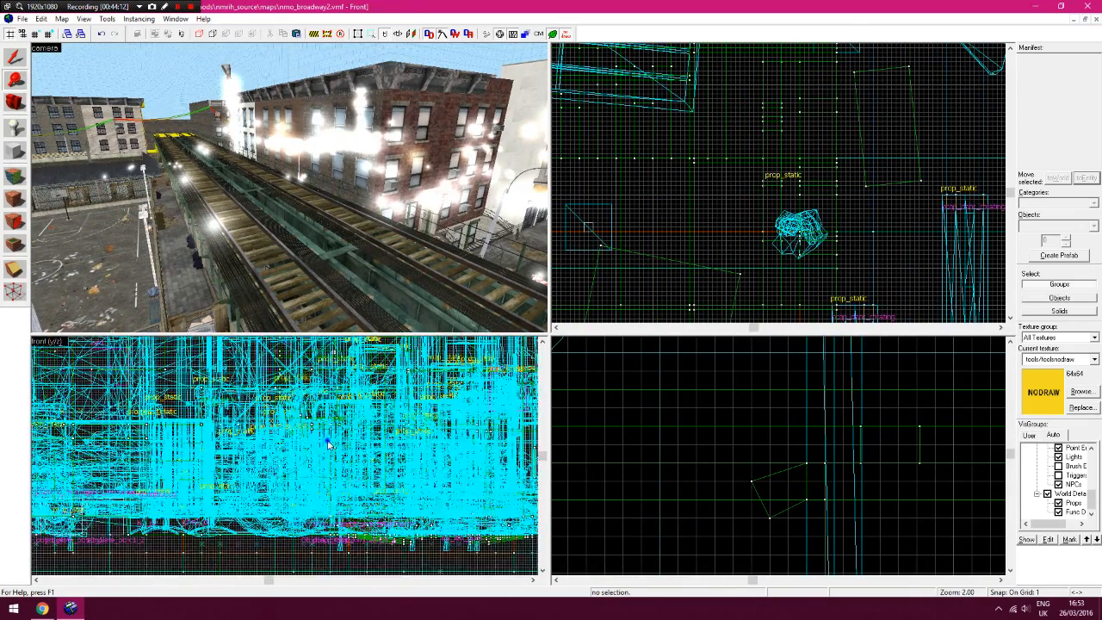
pyautogui.scroll(-2, 362, 443)
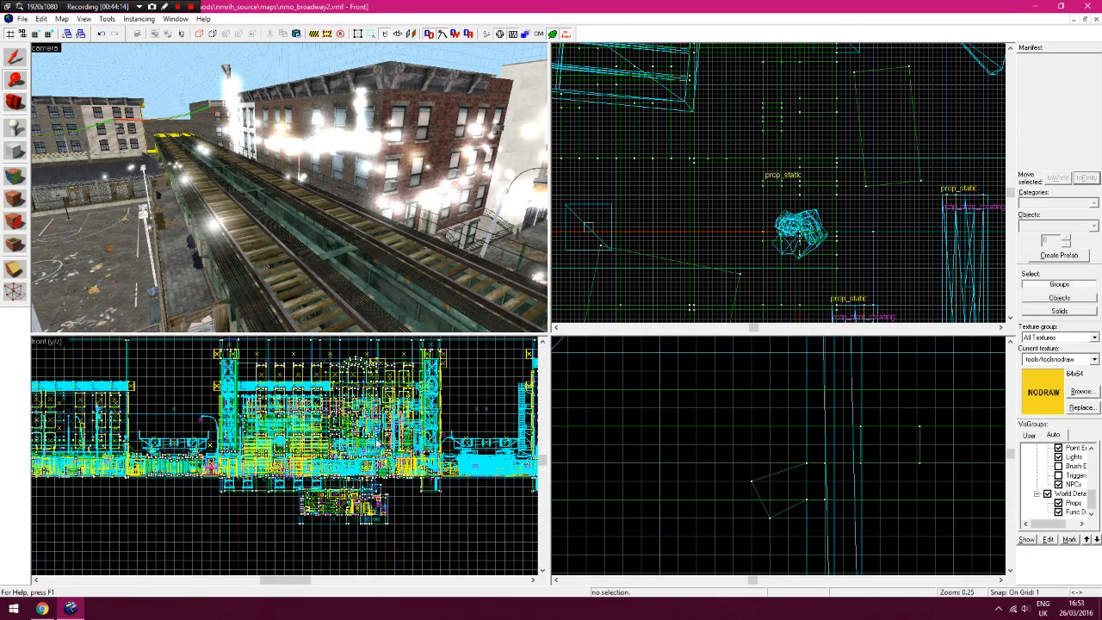
pyautogui.scroll(1, 380, 440)
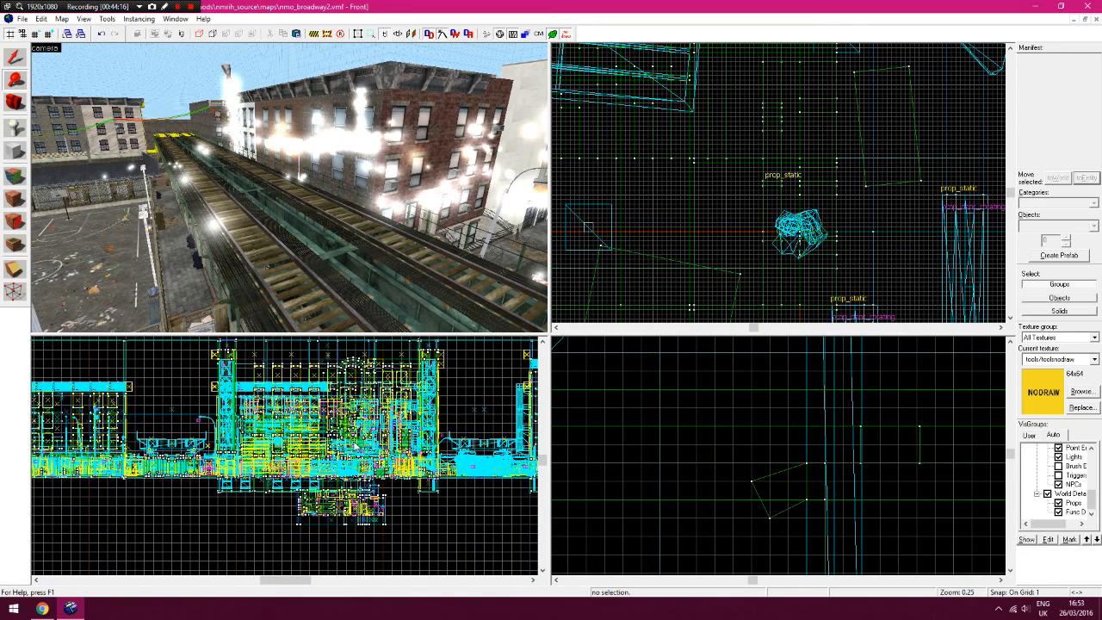
pyautogui.scroll(5, 348, 446)
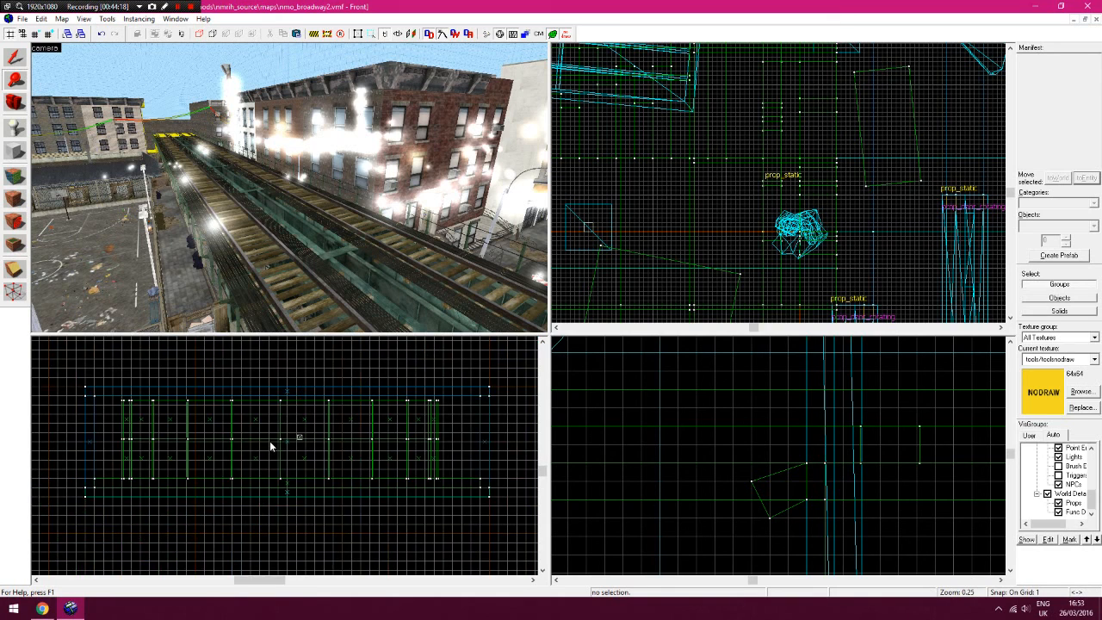
# Bring the 3D camera to the separate sky-textured box and examine its interior floor and nodraw walls
pyautogui.click(20, 107)
pyautogui.moveTo(198, 138); pyautogui.dragTo(290, 188)
pyautogui.press('w')
pyautogui.press('w')
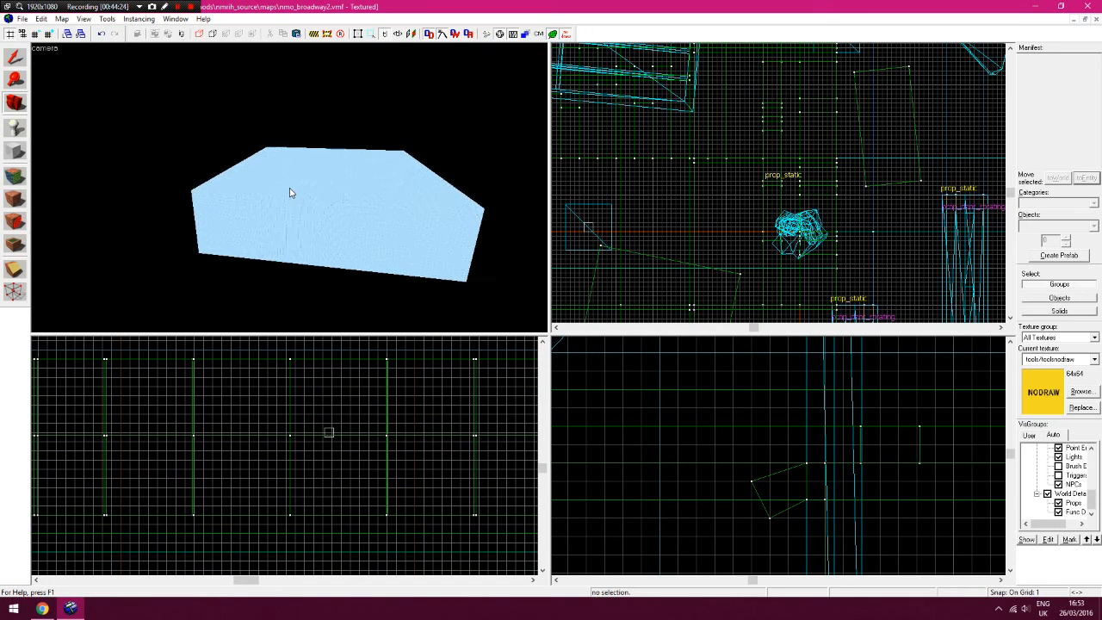
pyautogui.press('w')
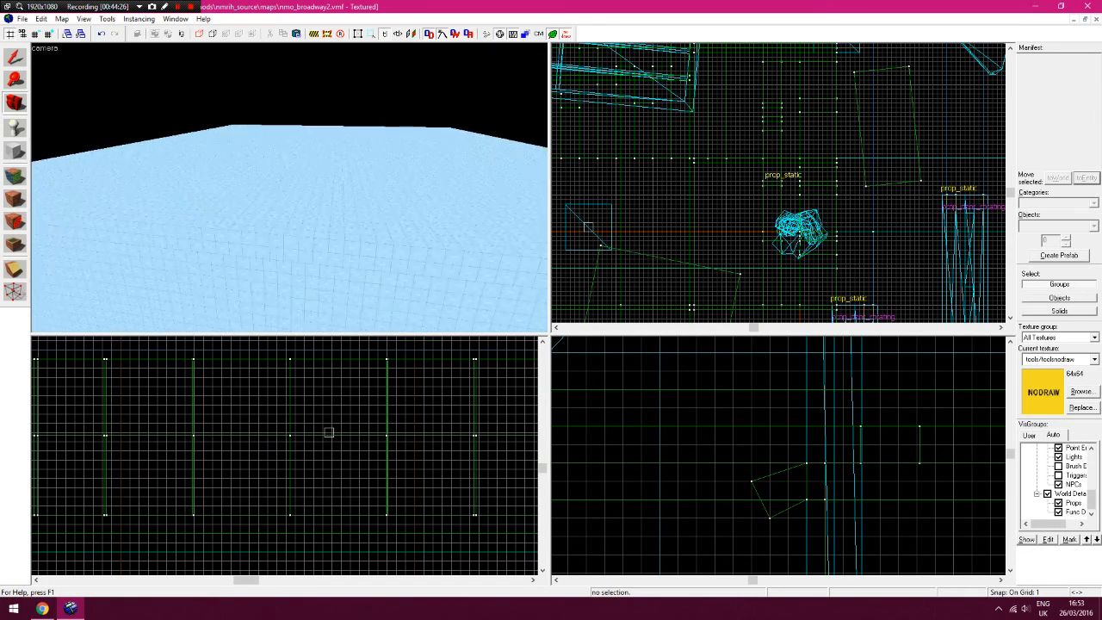
pyautogui.moveTo(289, 188); pyautogui.dragTo(289, 188)
pyautogui.press('w')
pyautogui.press('s')
pyautogui.press('w')
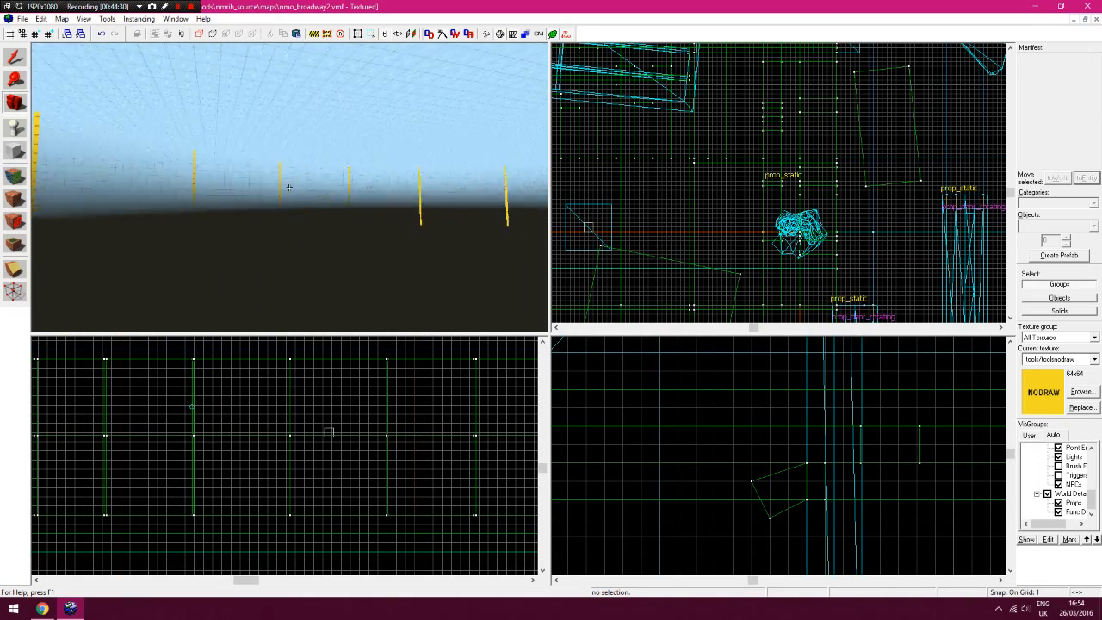
pyautogui.press('w')
pyautogui.press('z')
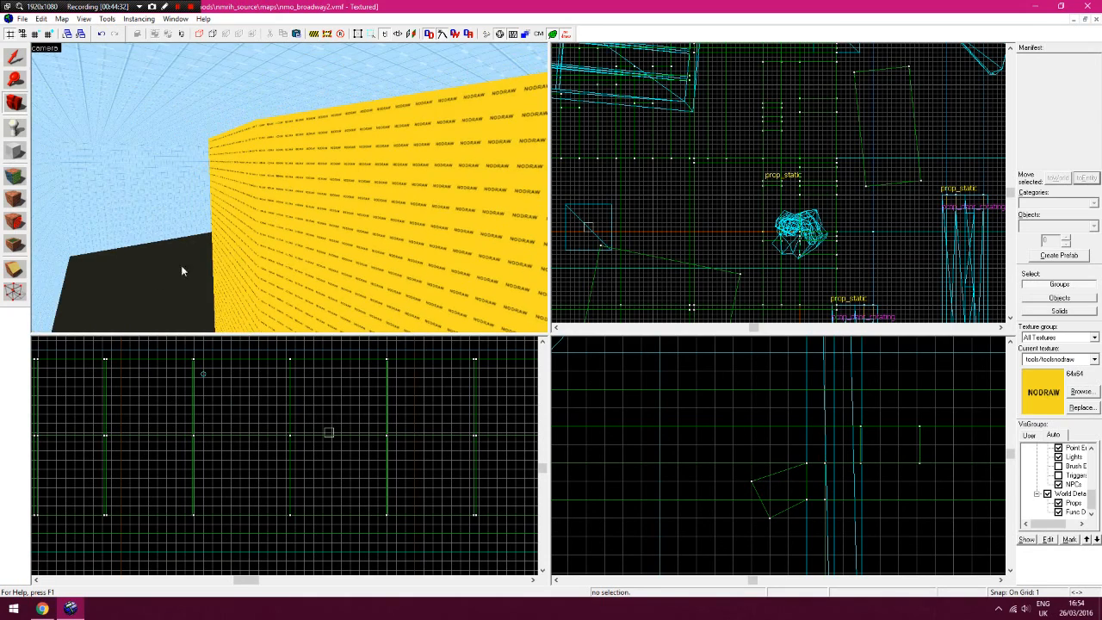
# Locate the sky_camera entity inside the skybox box and inspect its fog and scale properties
pyautogui.press('w')
pyautogui.press('z')
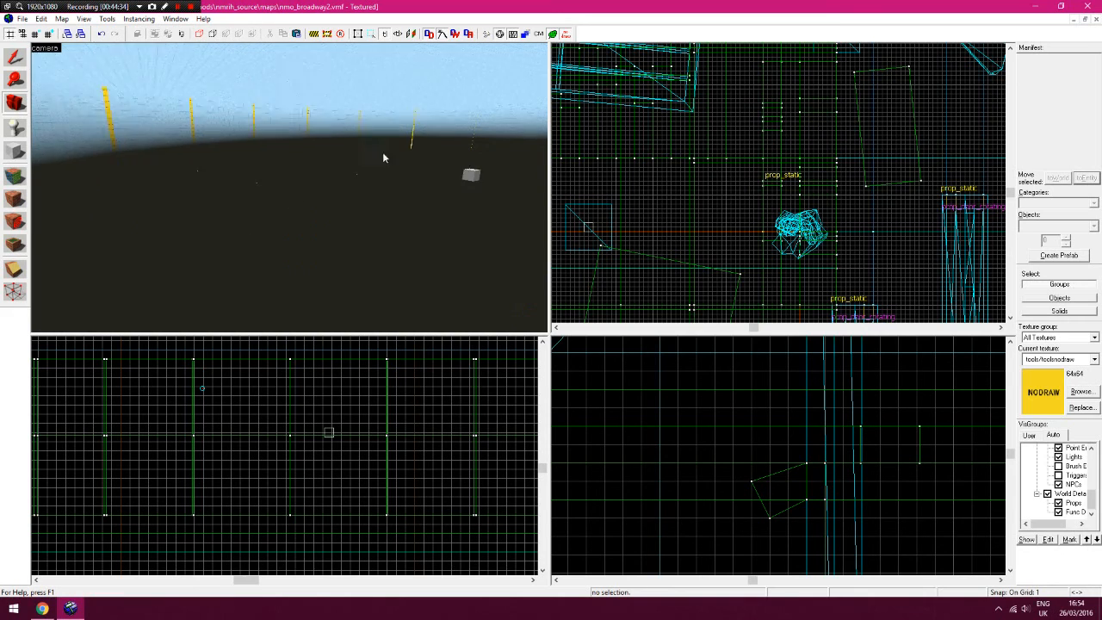
pyautogui.press('w')
pyautogui.press('d')
pyautogui.hotkey('shift', 's')
pyautogui.doubleClick(355, 165)
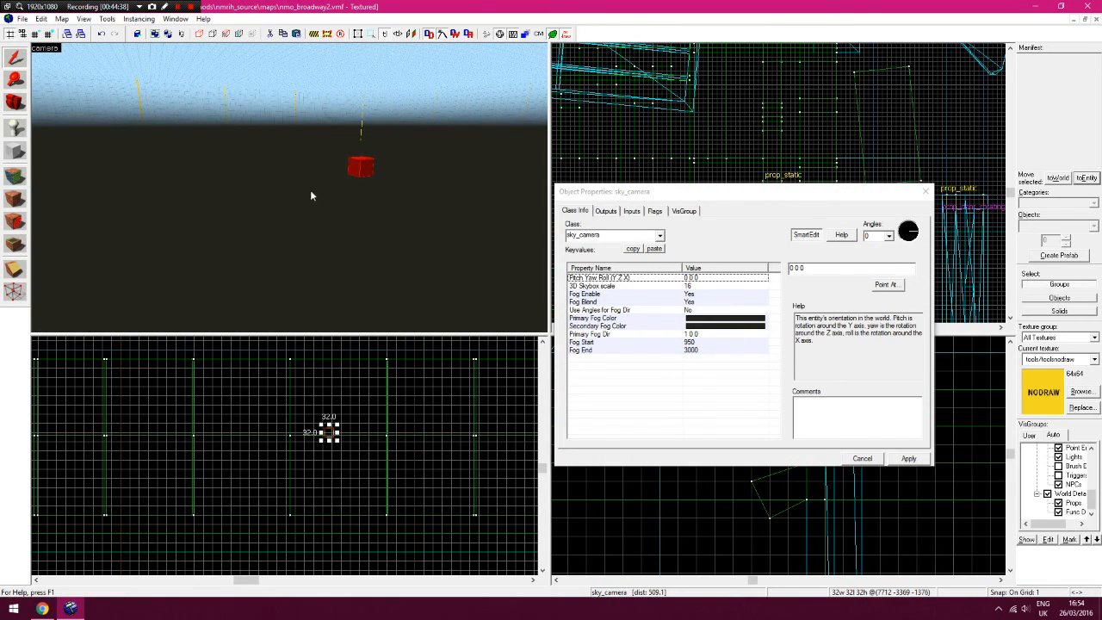
pyautogui.click(926, 191)
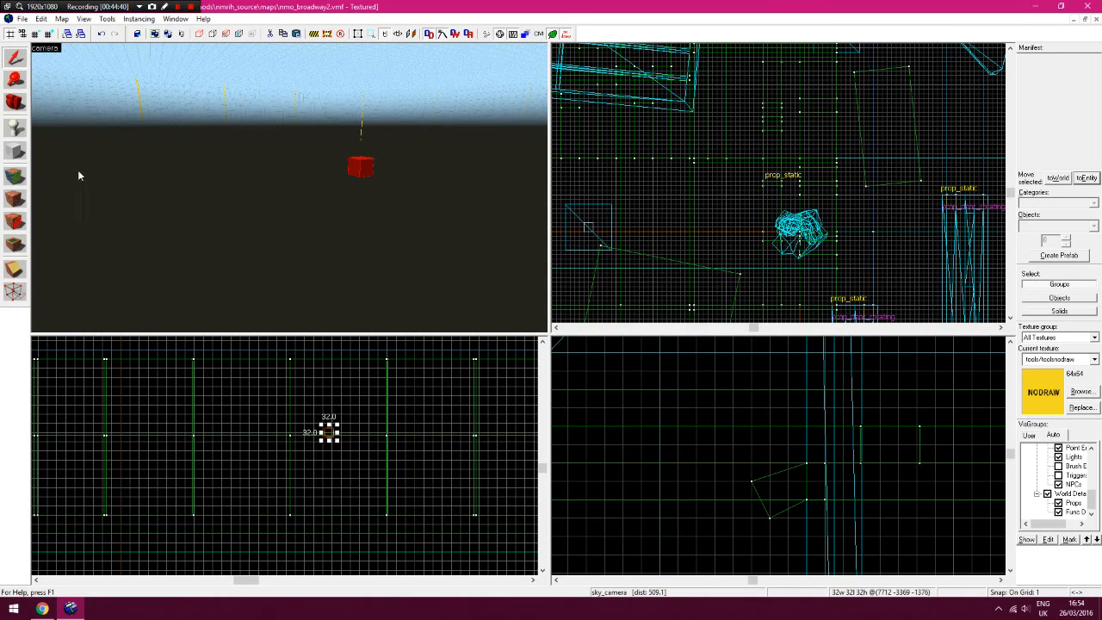
# Examine the skybox interior around the sky_camera, including the dark floor, fogged horizon and narrow nodraw walls
pyautogui.press('Left')
pyautogui.press('Right')
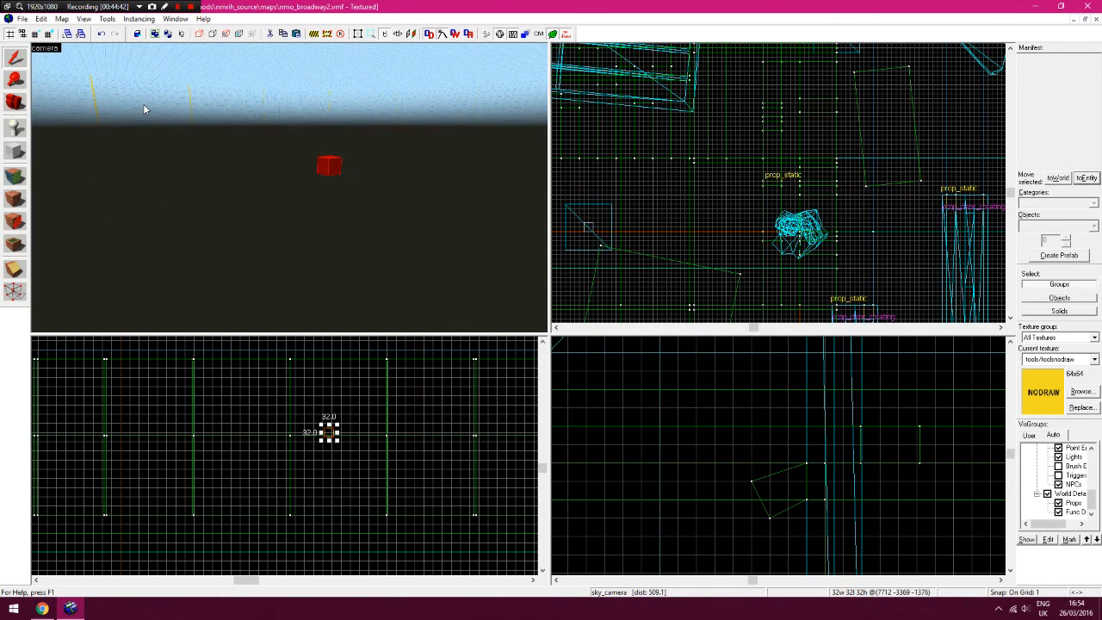
pyautogui.press('Left')
pyautogui.press('Up')
pyautogui.press('d')
pyautogui.click(14, 106)
pyautogui.moveTo(290, 188)
pyautogui.mouseDown()
pyautogui.moveTo(250, 186)
pyautogui.moveTo(290, 188)
pyautogui.mouseUp()
pyautogui.press('w')
pyautogui.press('w')
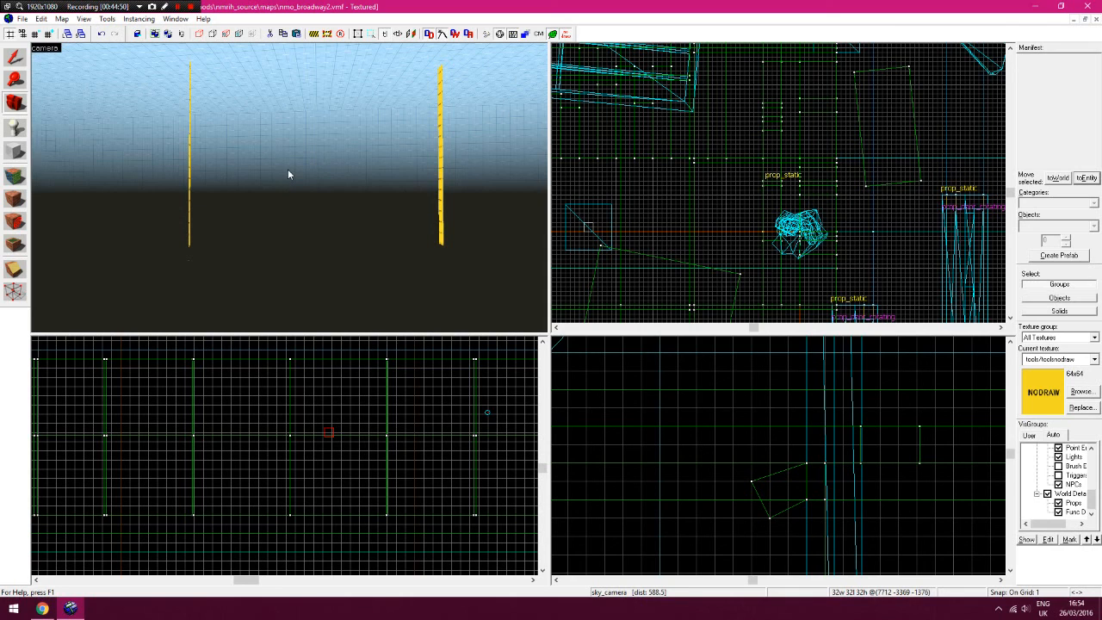
pyautogui.press('w')
pyautogui.moveTo(289, 171); pyautogui.dragTo(290, 188)
pyautogui.press('w')
pyautogui.press('s')
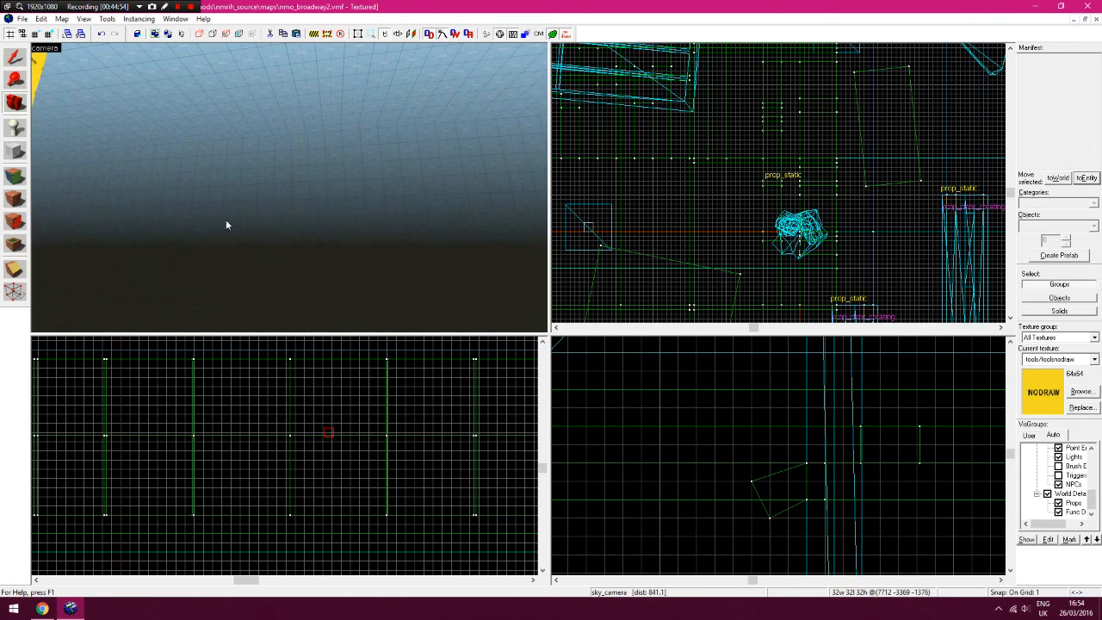
pyautogui.press('z')
pyautogui.press('w')
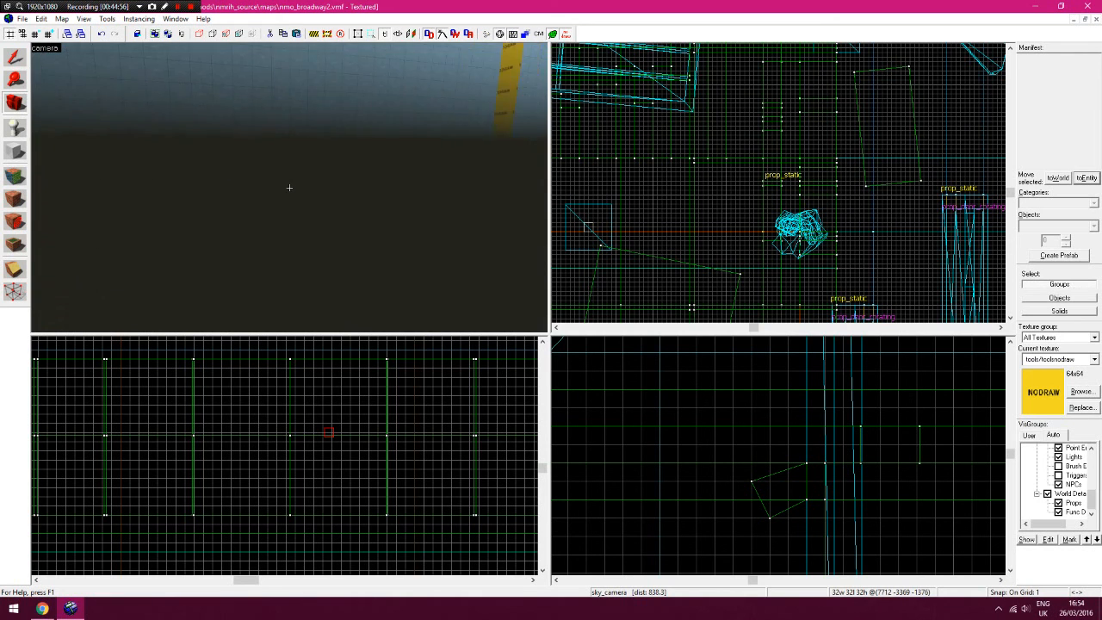
# Bring the 3D camera out of the skybox box and back into the main map above the elevated railway
pyautogui.press('z')
pyautogui.press('z')
pyautogui.press('w')
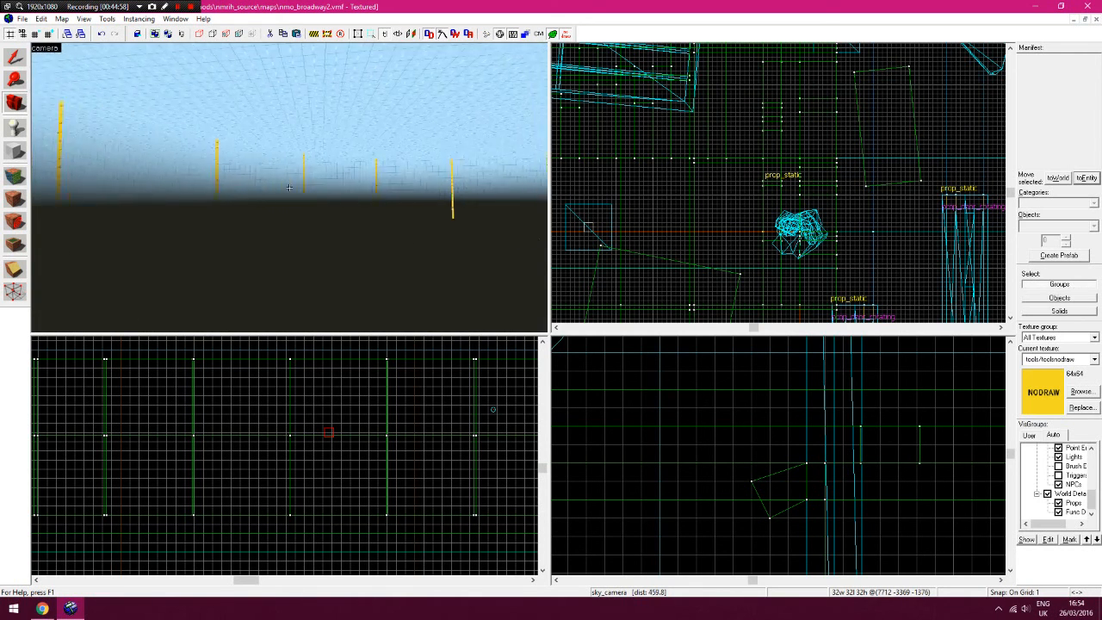
pyautogui.press('w')
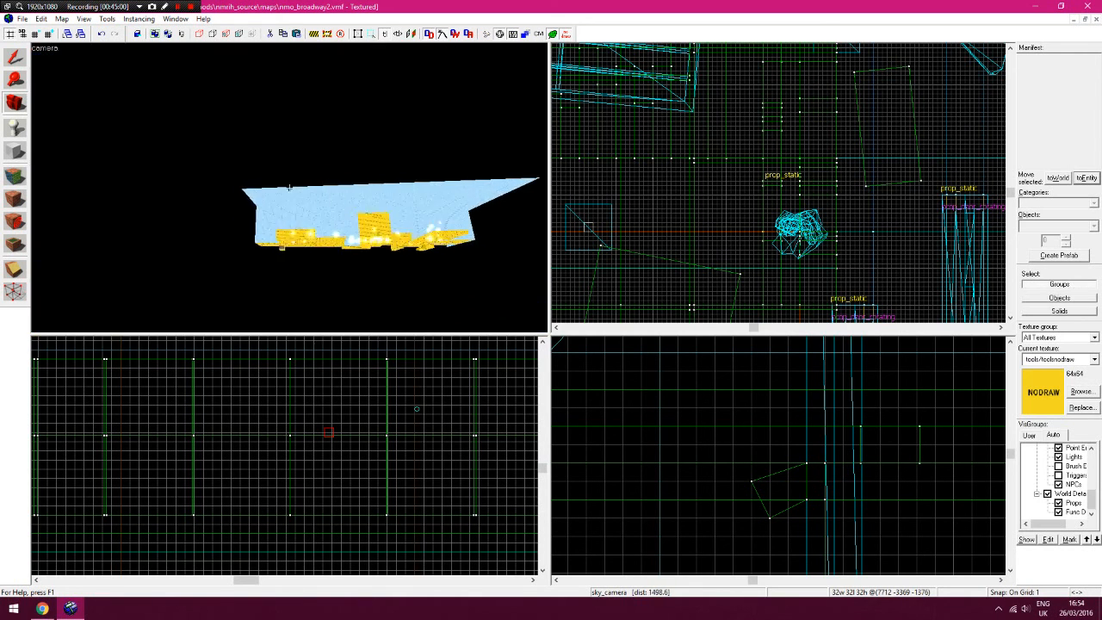
pyautogui.press('z')
pyautogui.press('w')
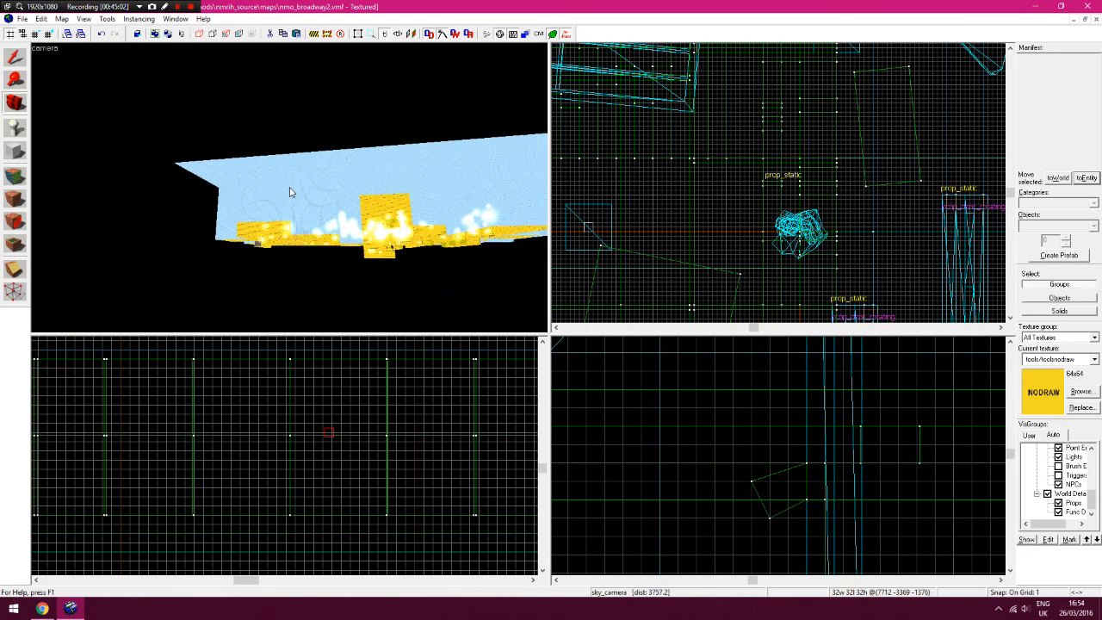
pyautogui.press('w')
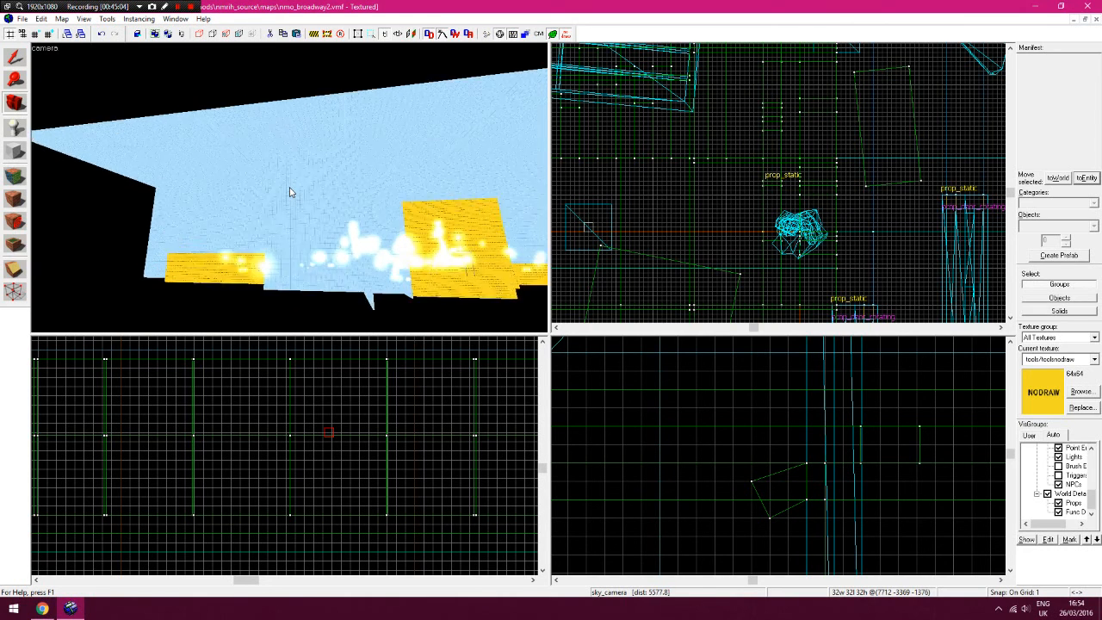
pyautogui.press('z')
pyautogui.press('w')
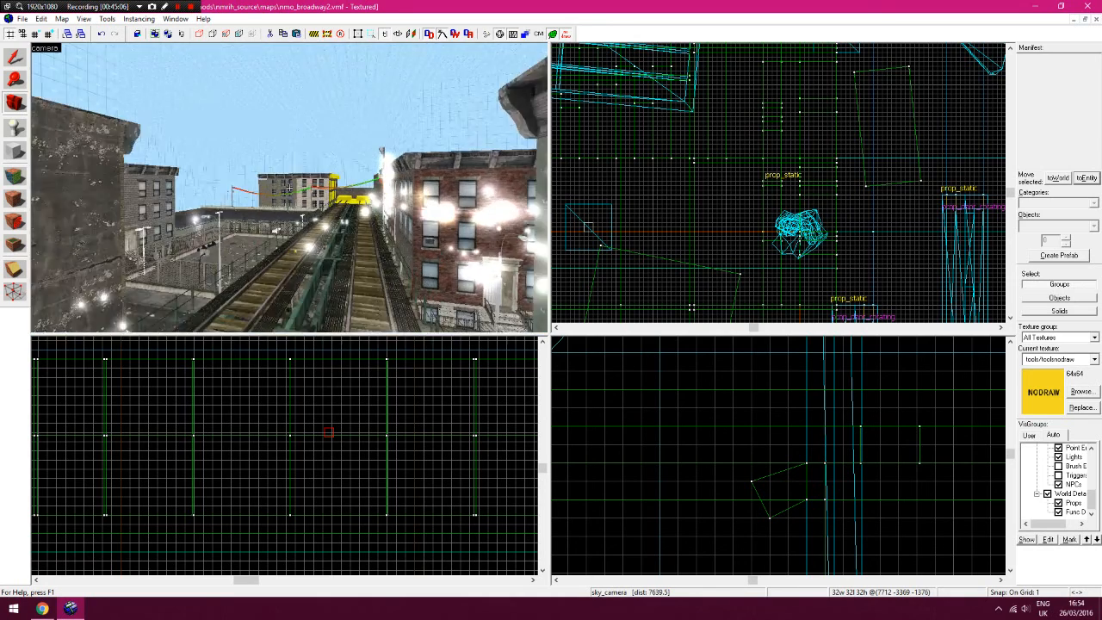
# Examine the sky and building tops around the elevated railway, including the street with the ambulance and fire truck
pyautogui.press('z')
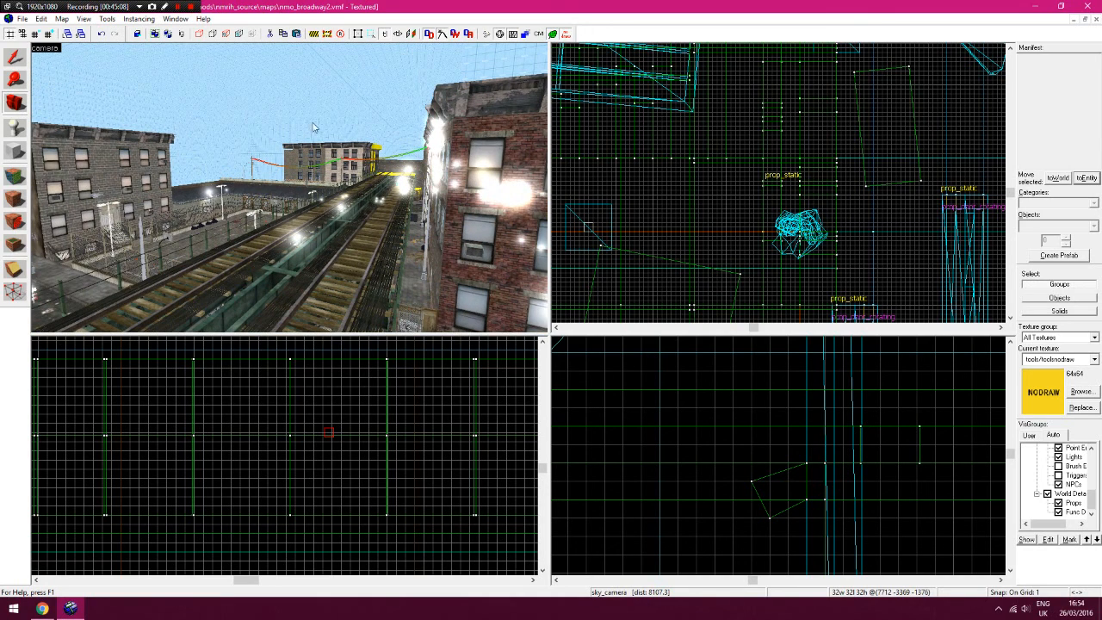
pyautogui.moveTo(221, 160); pyautogui.dragTo(205, 114)
pyautogui.moveTo(337, 187); pyautogui.dragTo(180, 140)
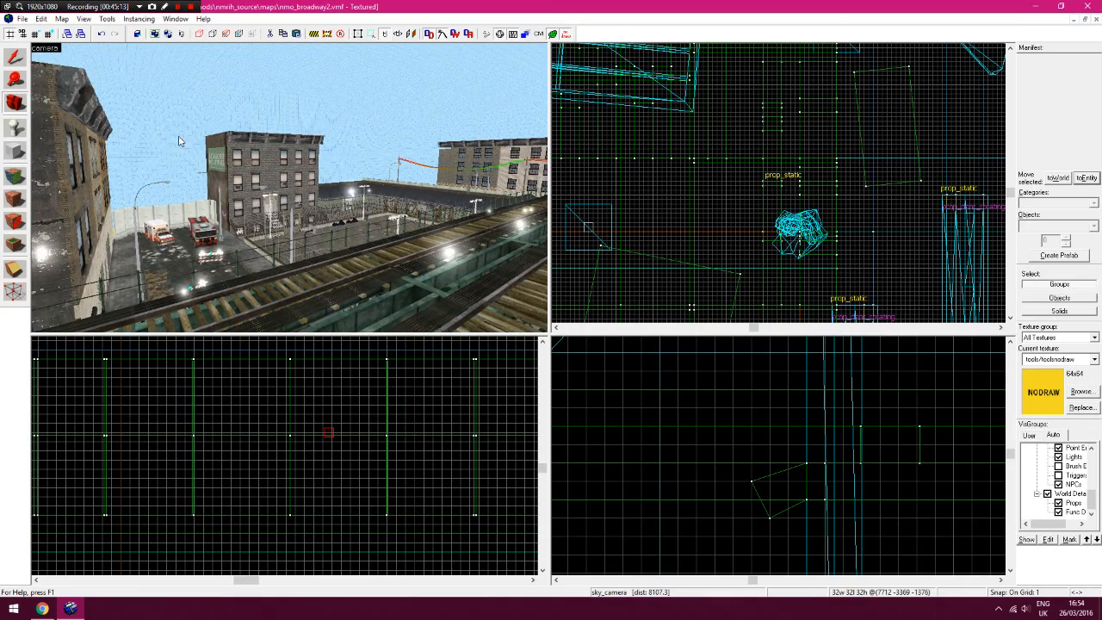
pyautogui.moveTo(285, 143); pyautogui.dragTo(75, 143)
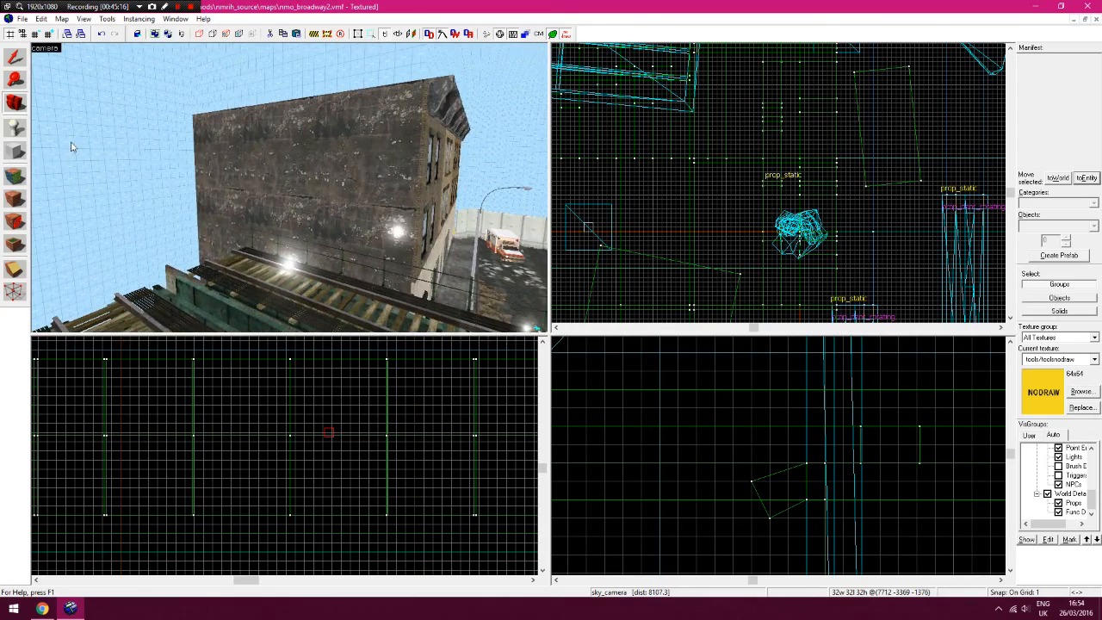
pyautogui.moveTo(250, 143); pyautogui.dragTo(105, 123)
pyautogui.press('z')
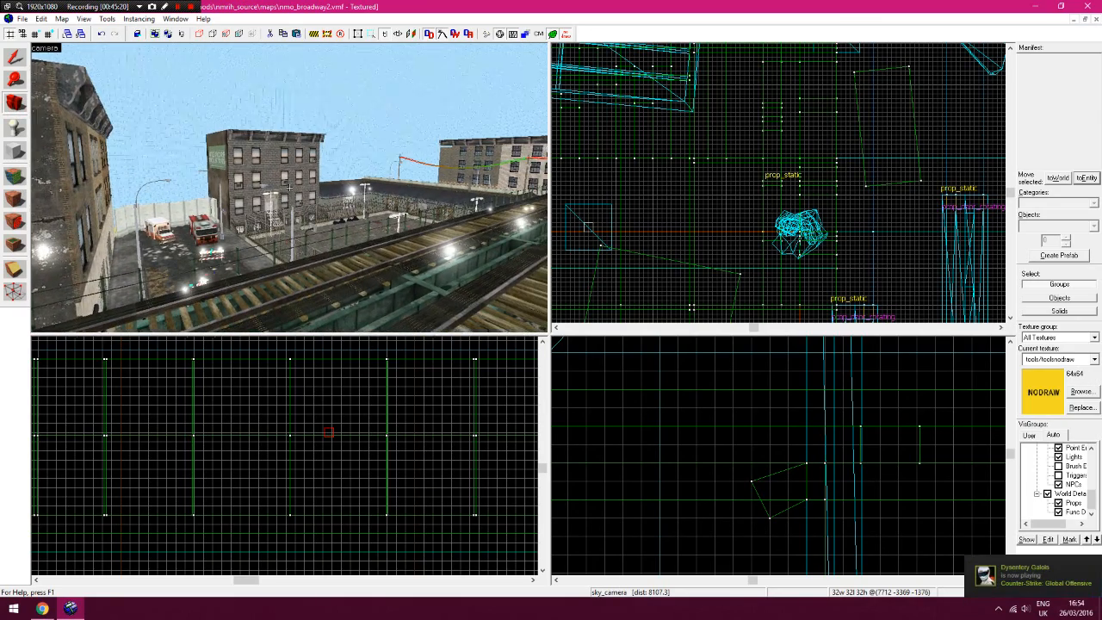
# Review the street with the tank, the fenced basketball court and the area beneath the elevated railway
pyautogui.press('w')
pyautogui.press('s')
pyautogui.press('z')
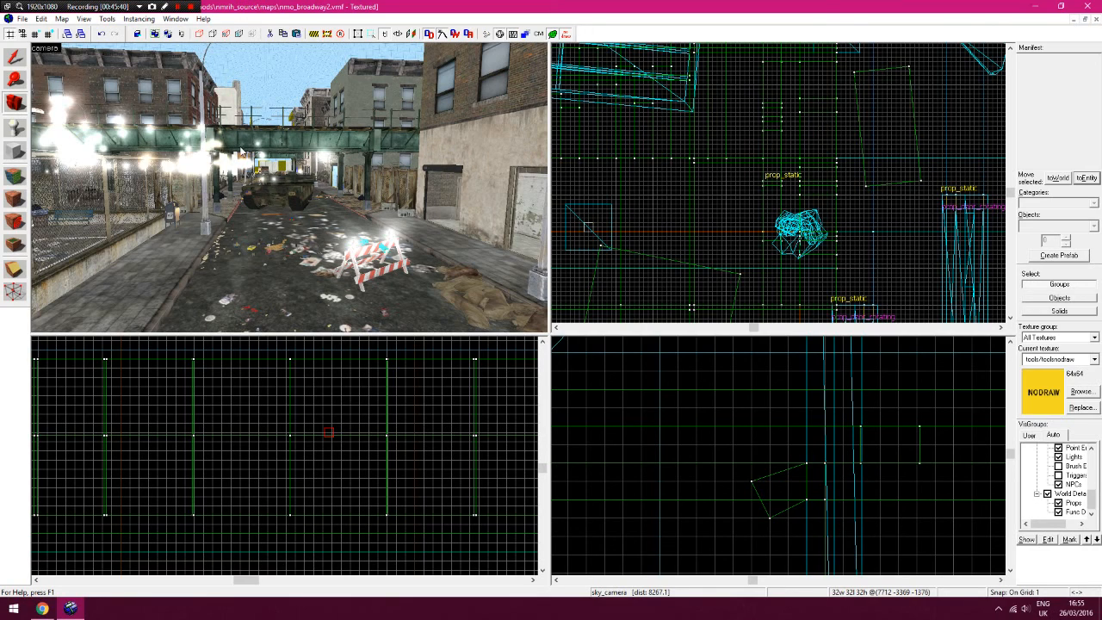
pyautogui.press('z')
pyautogui.press('w')
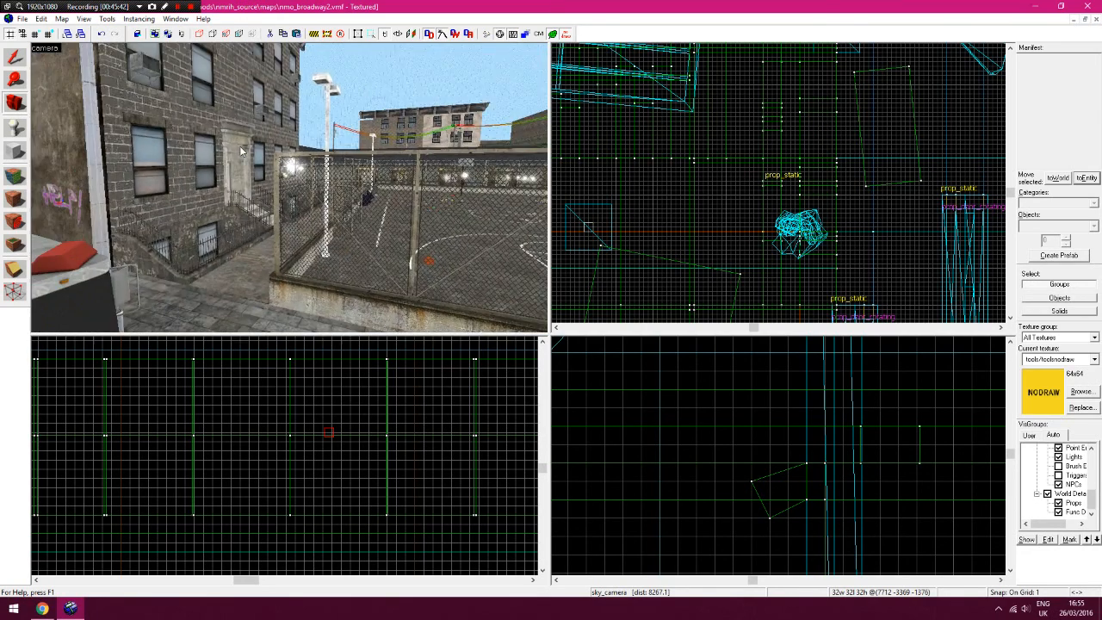
pyautogui.press('w')
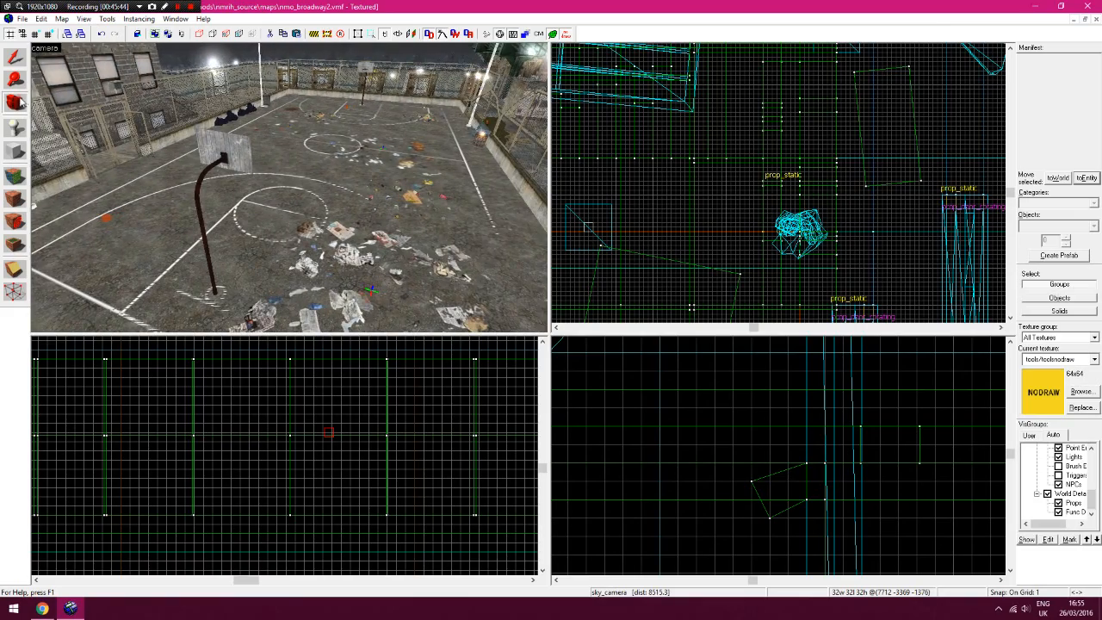
pyautogui.press('w')
pyautogui.press('w')
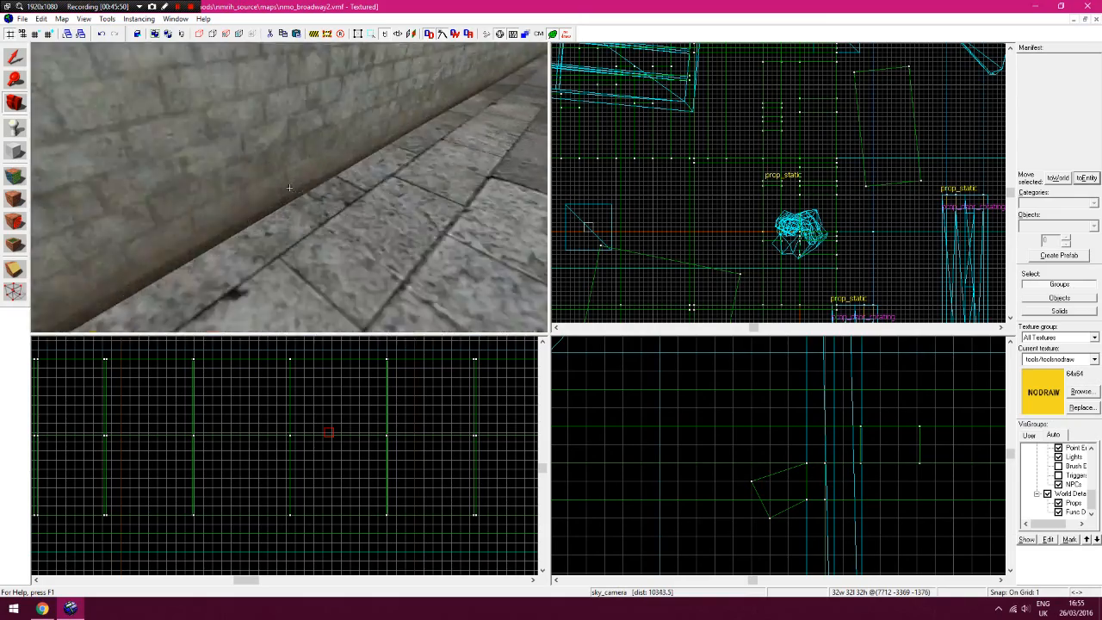
pyautogui.press('w')
pyautogui.press('w')
pyautogui.press('z')
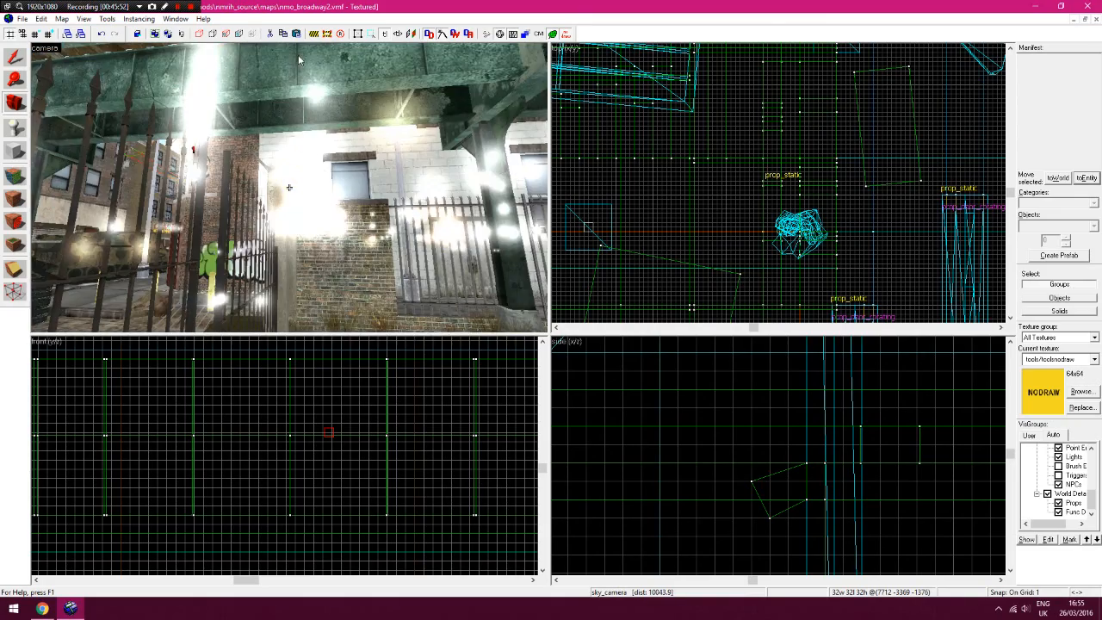
# Turn on the cordon to isolate the hallway section and bring the 3D camera back to its broken wooden floor
pyautogui.click(314, 34)
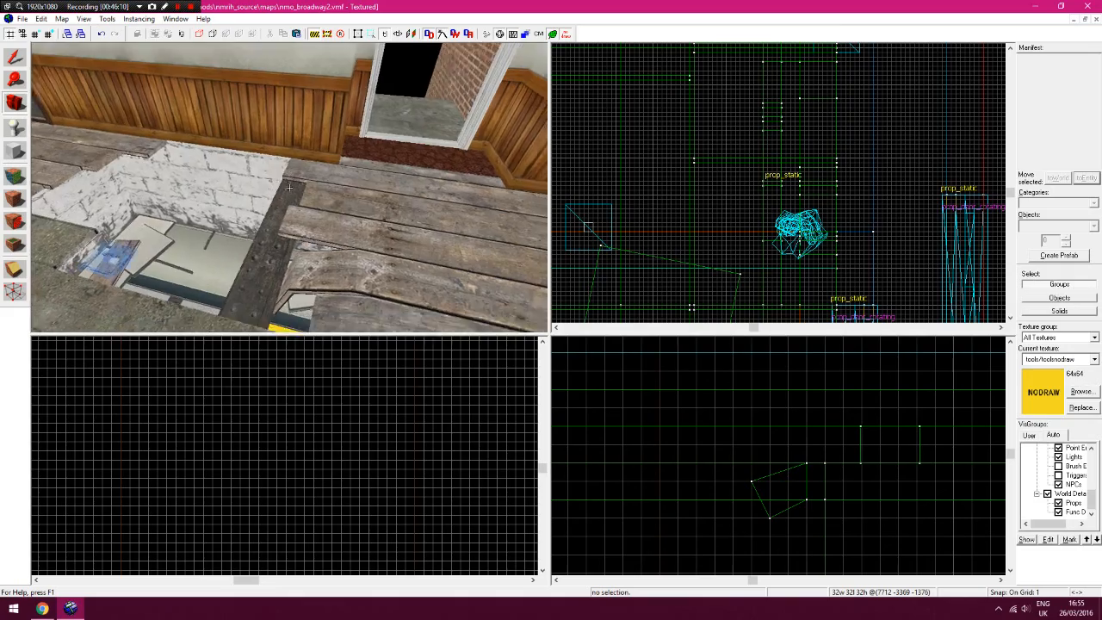
pyautogui.moveTo(290, 187); pyautogui.dragTo(289, 187)
pyautogui.press('s')
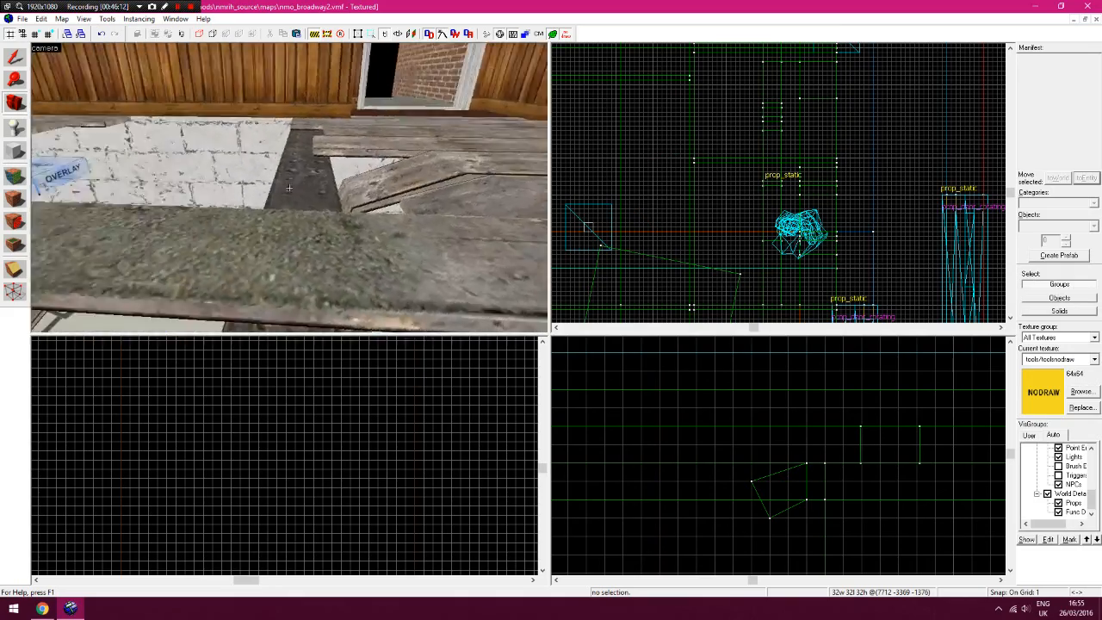
pyautogui.press('w')
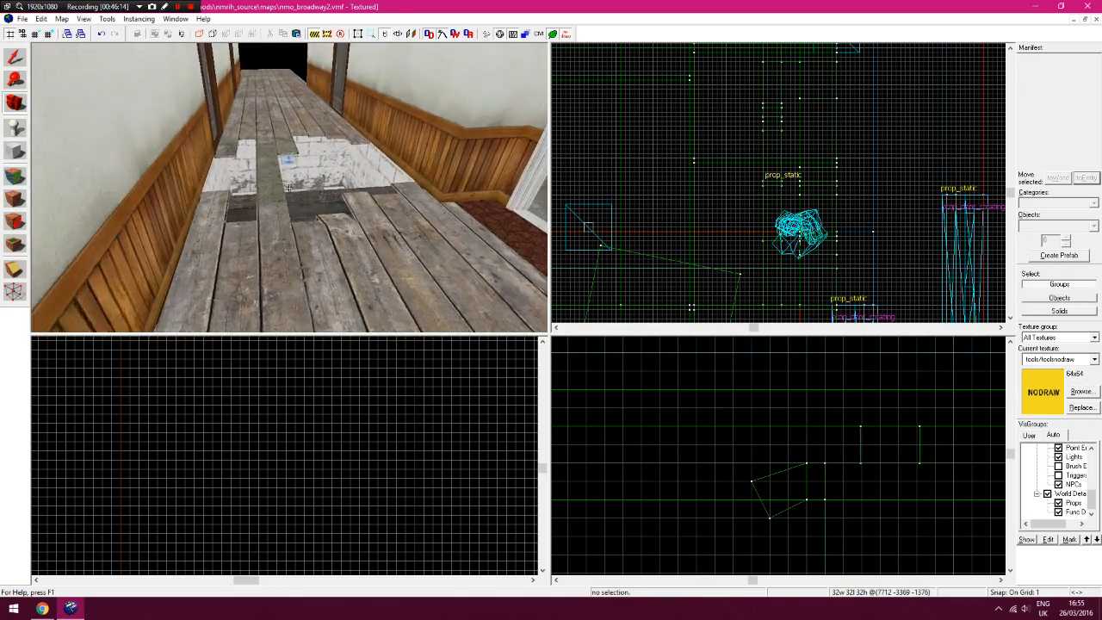
pyautogui.press('z')
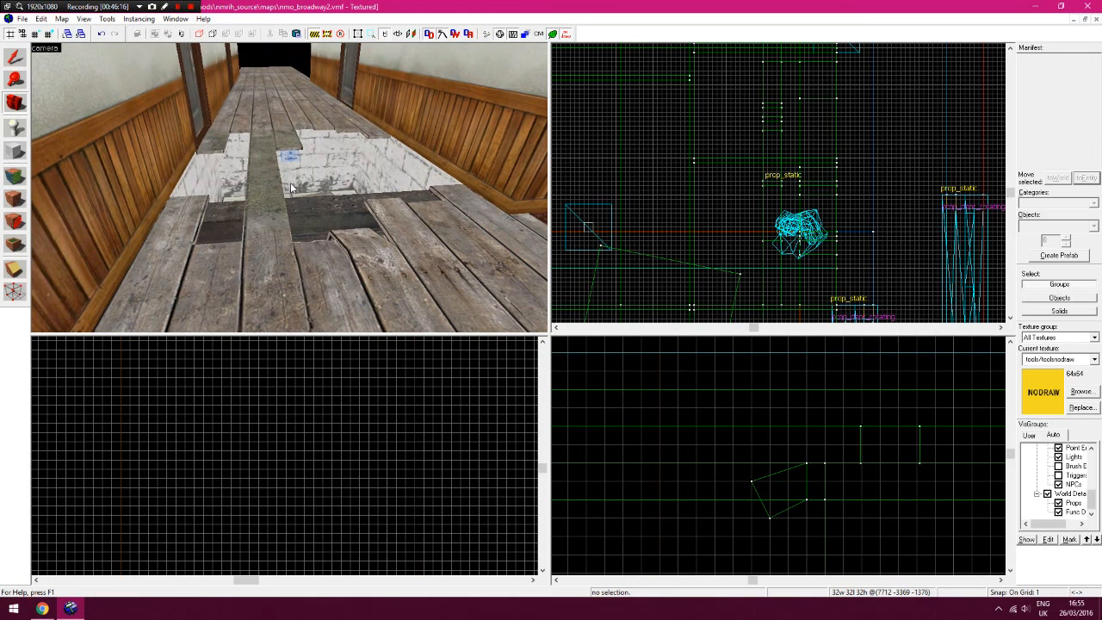